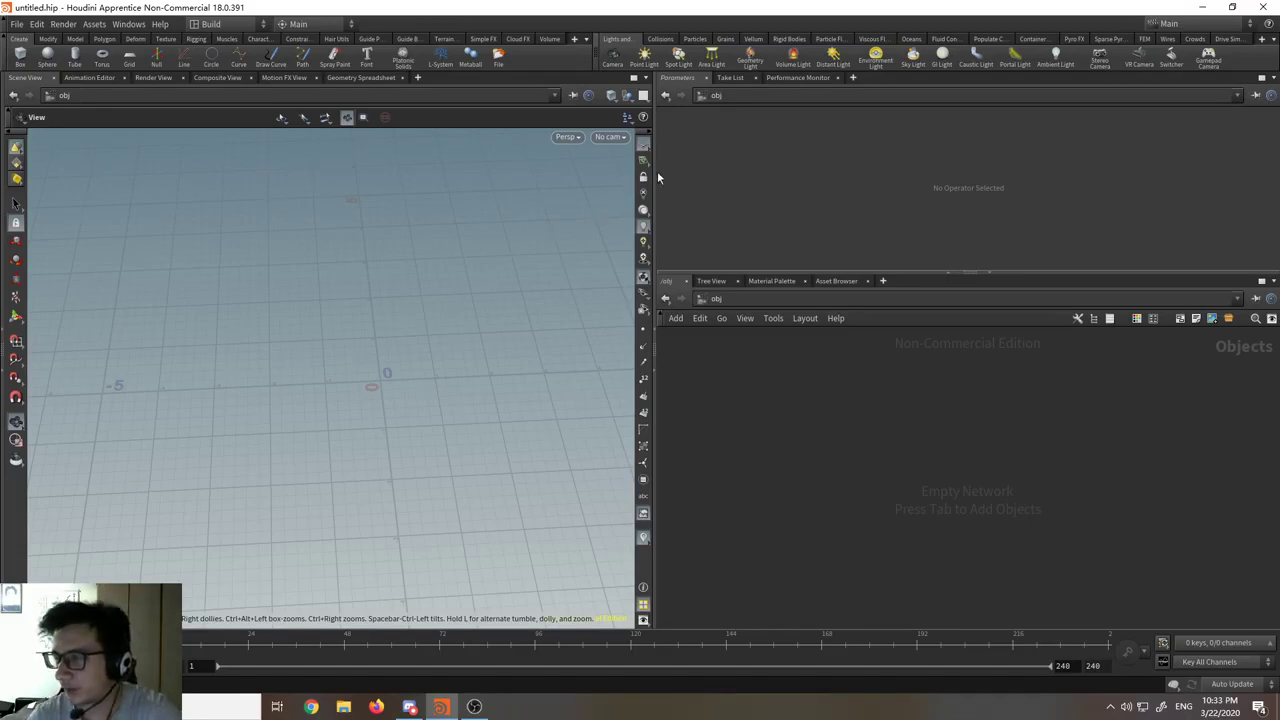
Step: Add a Geometry object to the empty object network and position its node
mouse_move(655, 176)
mouse_down()
mouse_move(611, 177)
mouse_move(651, 189)
mouse_up()
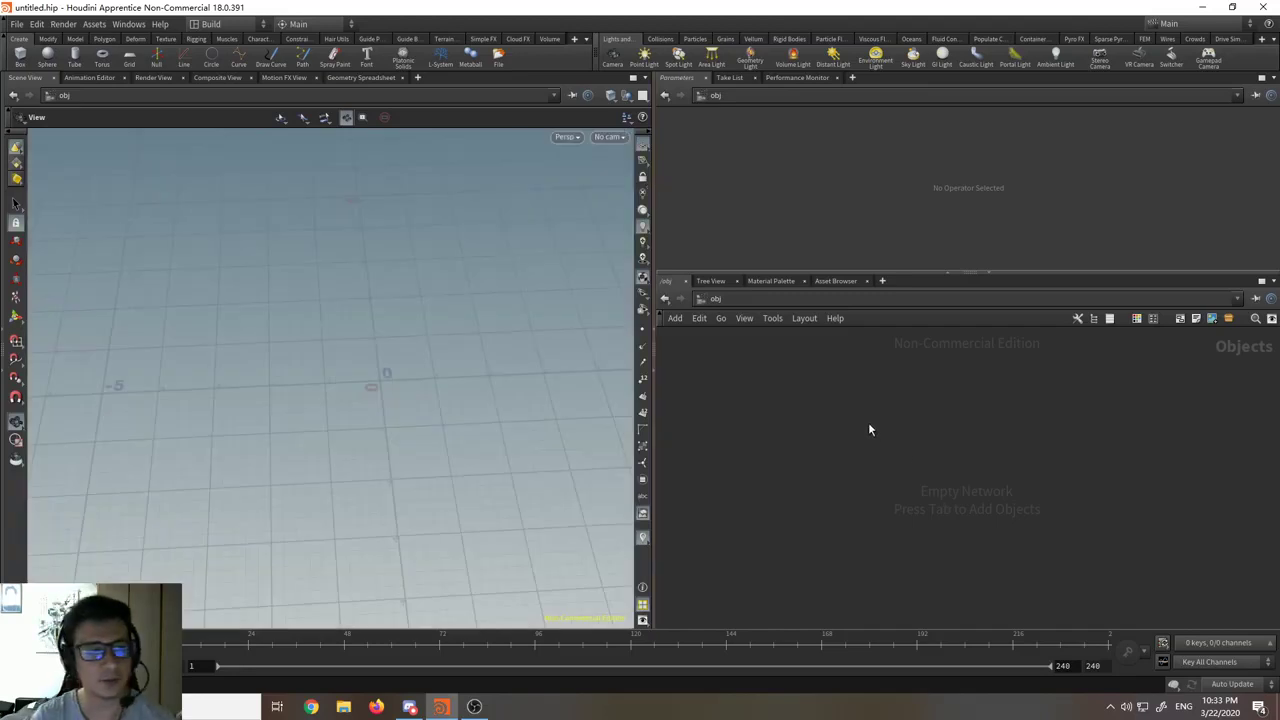
key(Tab)
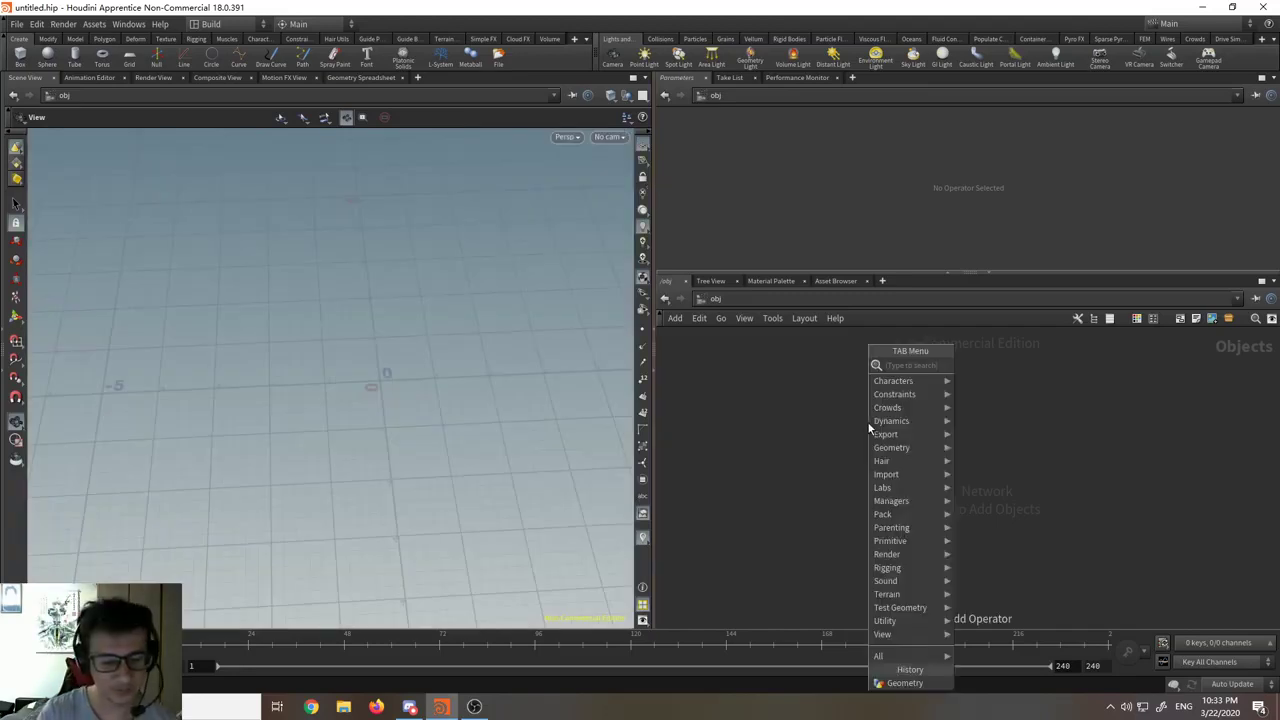
text(geo)
key(Return)
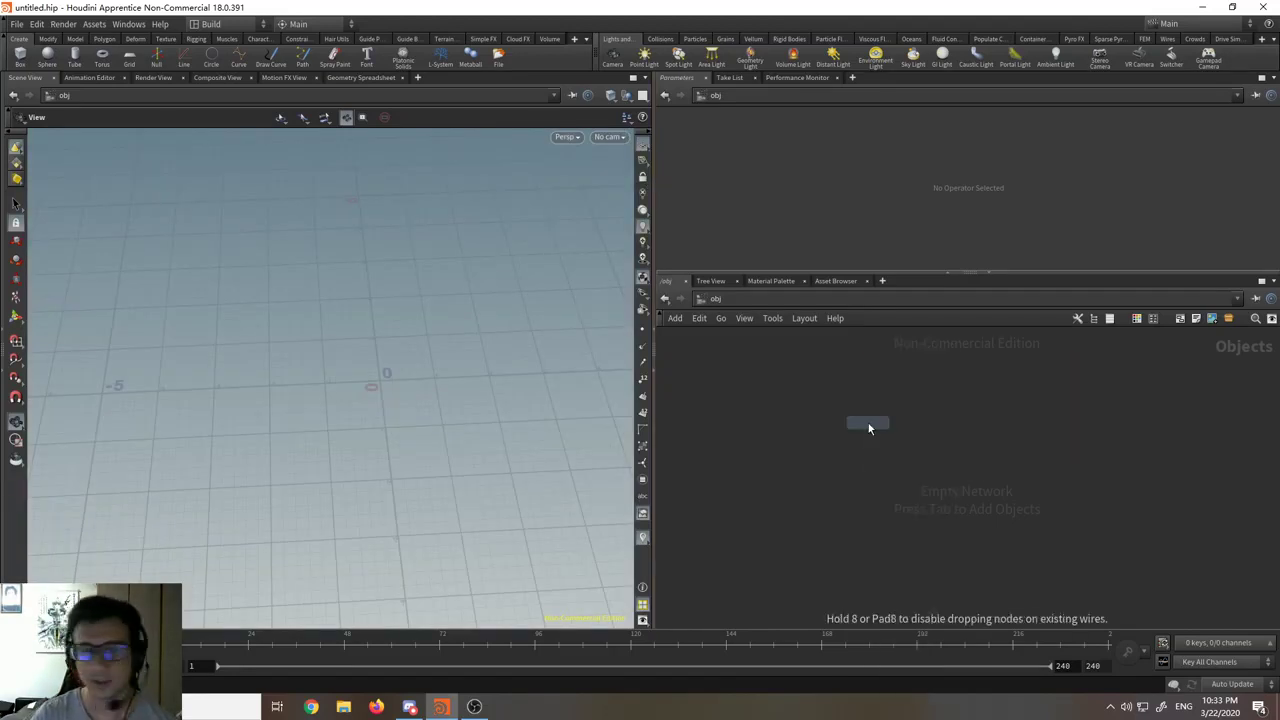
click(868, 423)
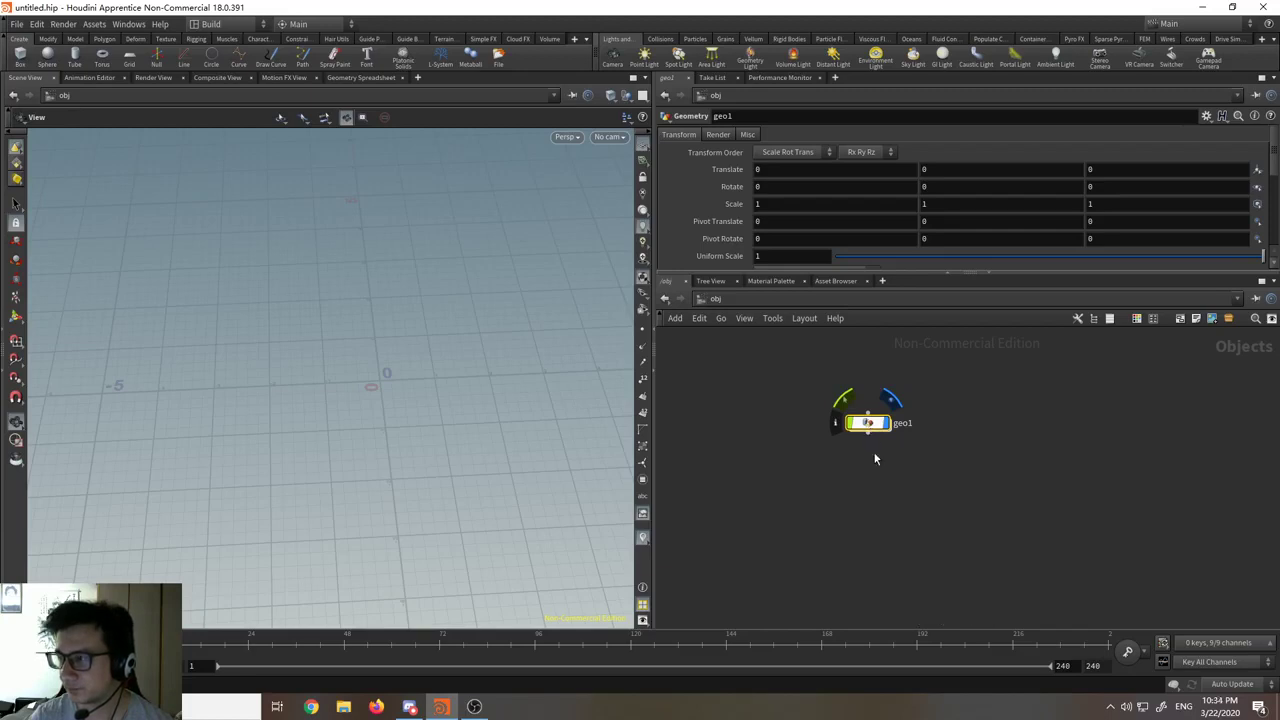
drag(867, 426, 851, 442)
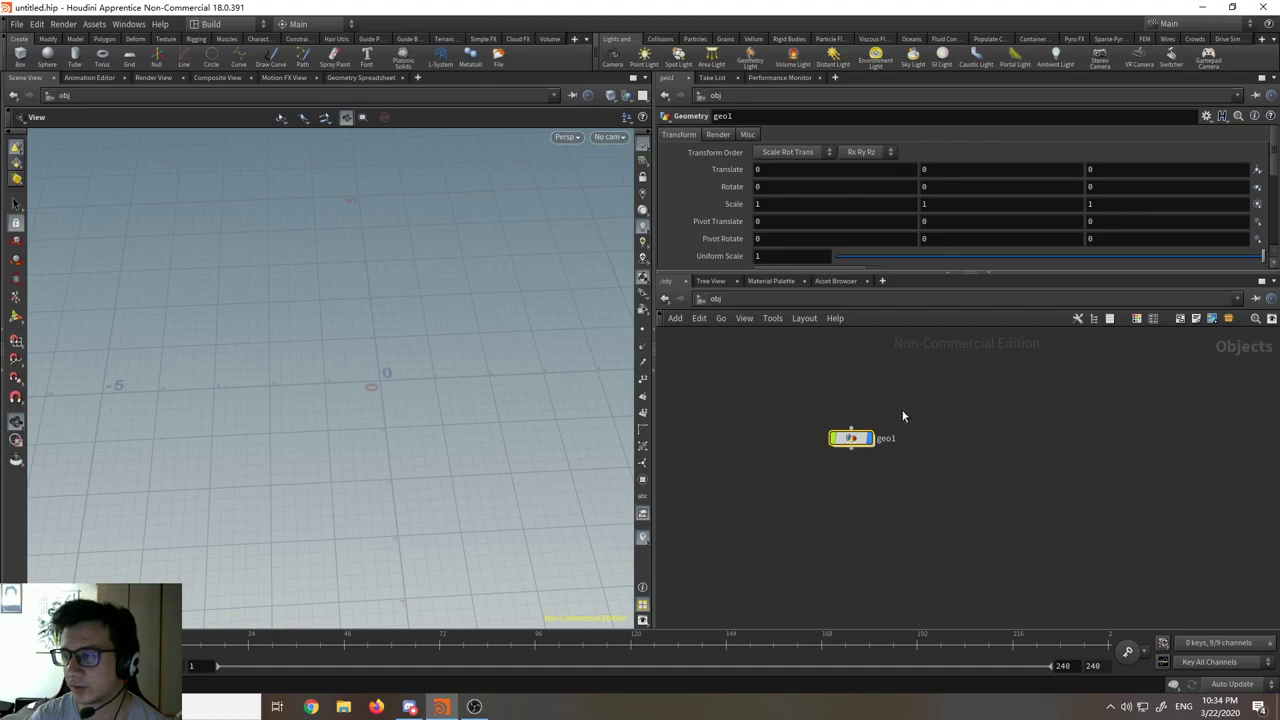
Step: Go inside the geometry object and add a Grid node to its network
double_click(862, 443)
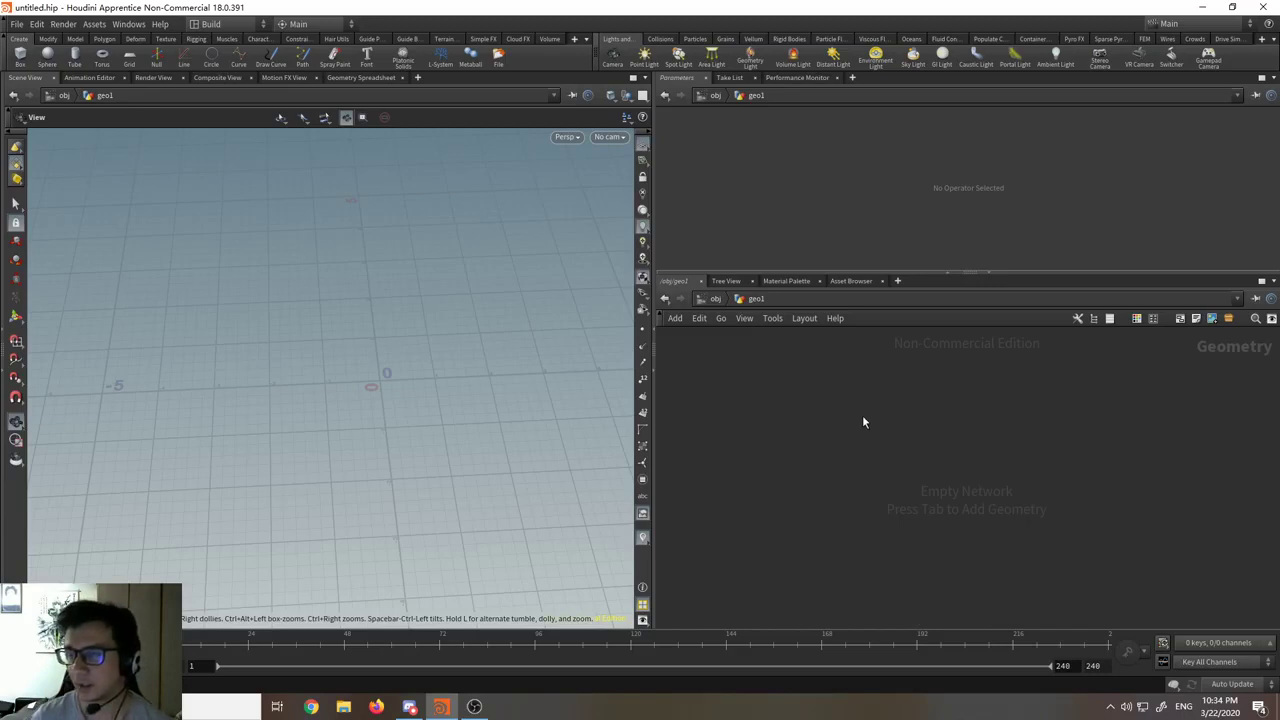
key(Tab)
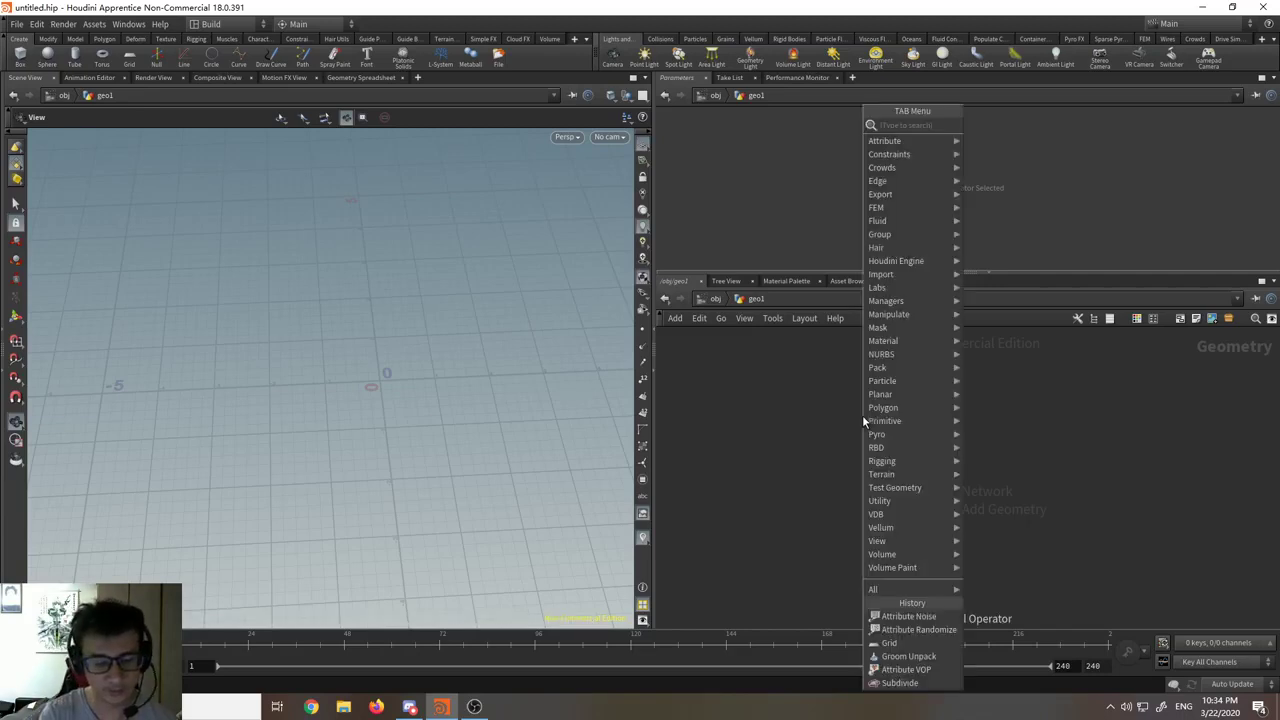
text(grid)
key(Return)
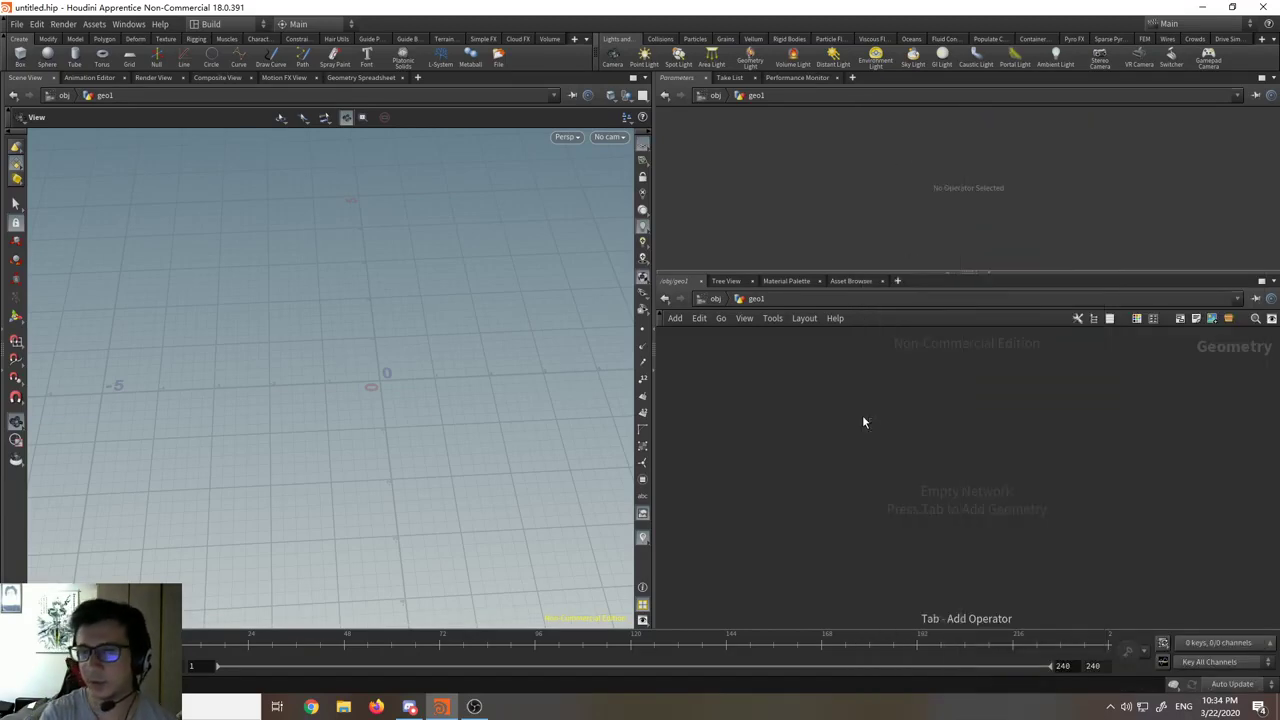
click(853, 420)
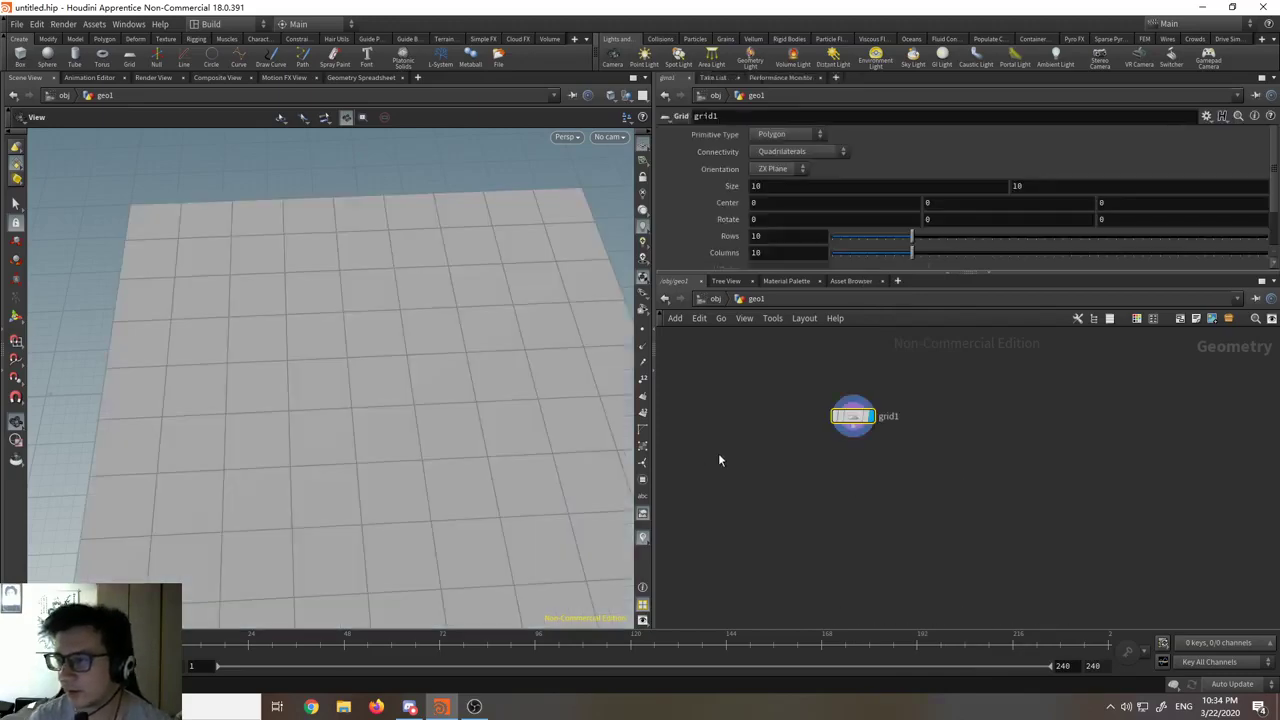
Step: Set the grid's rows and columns to 50 and reposition its node higher in the network
drag(446, 457, 411, 378)
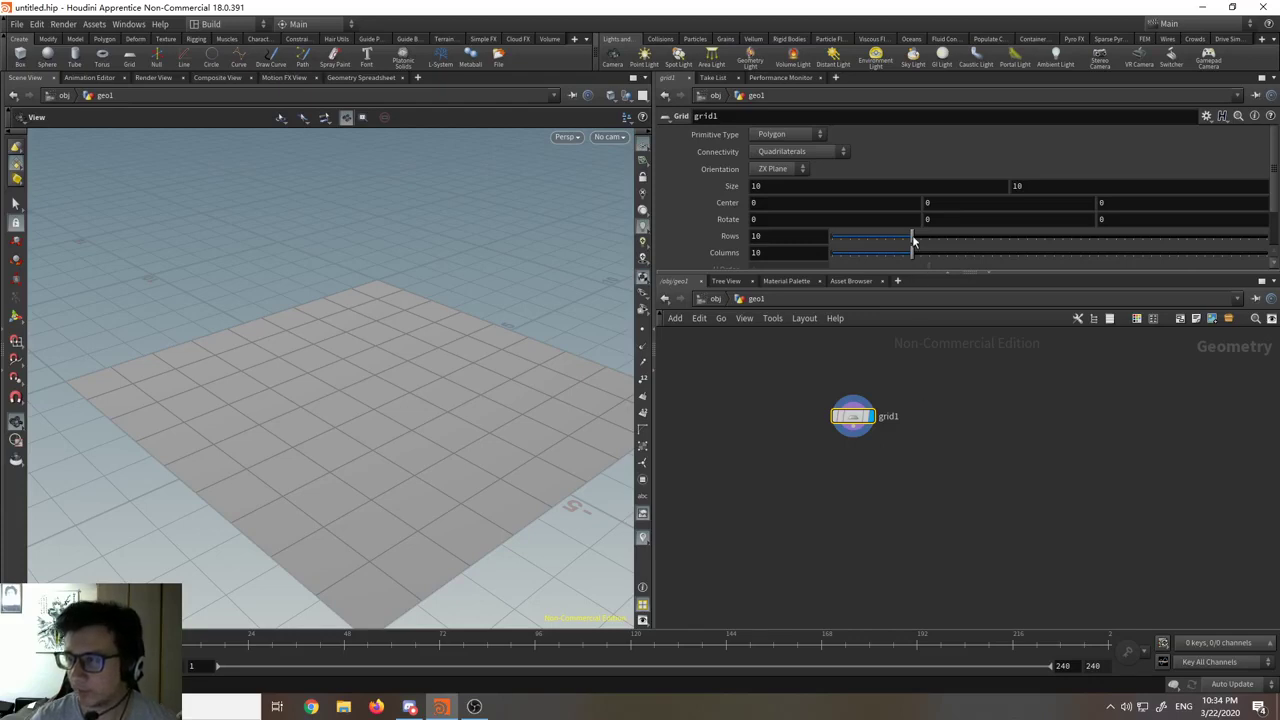
drag(912, 240, 1265, 236)
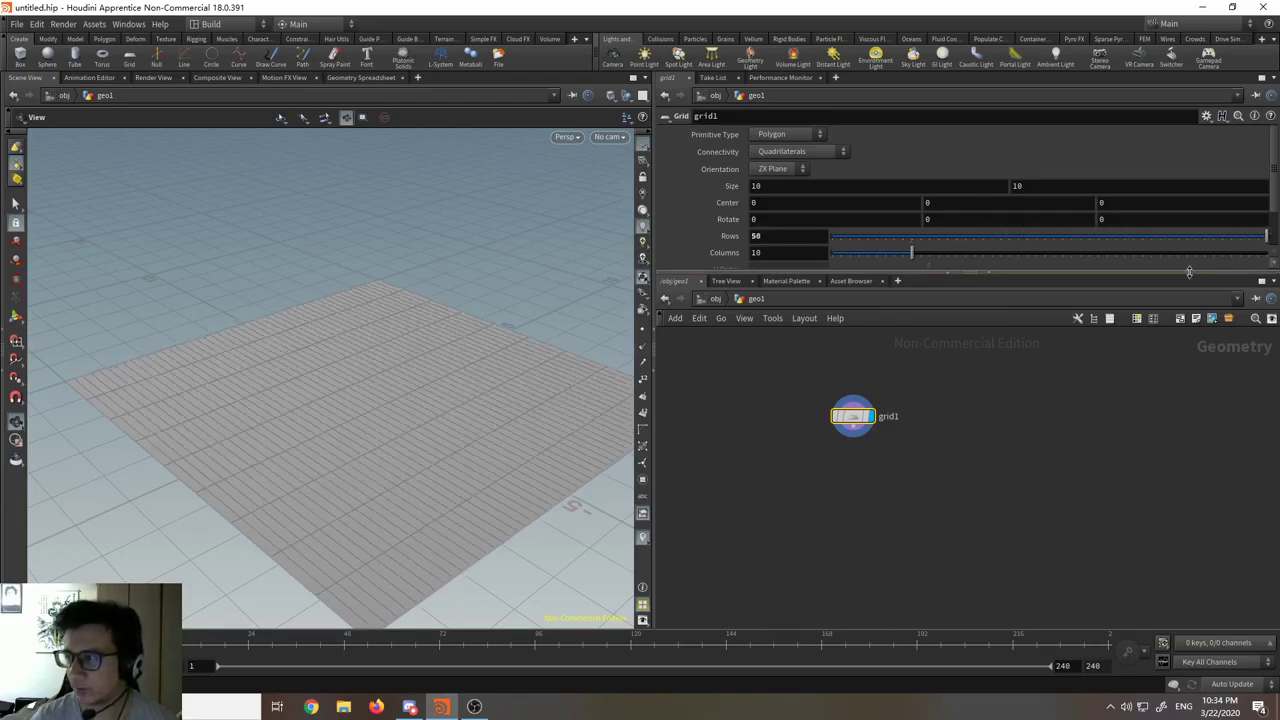
drag(951, 256, 1262, 254)
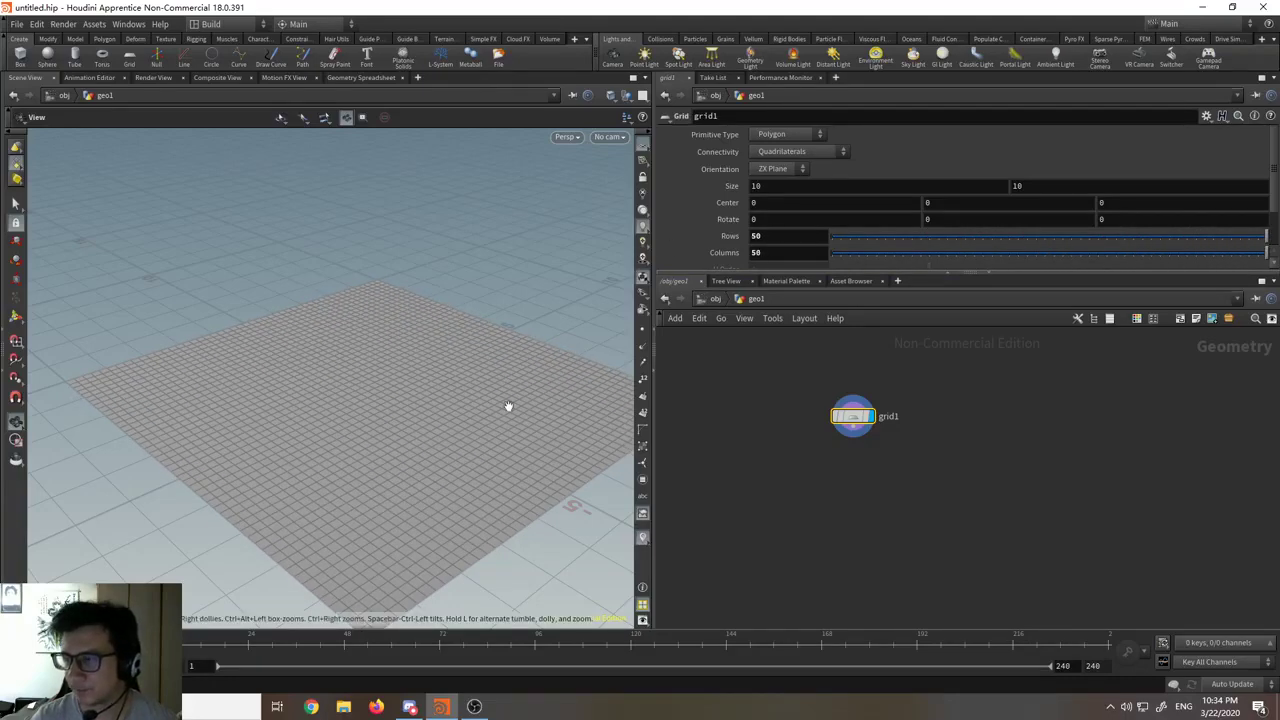
drag(451, 349, 562, 378)
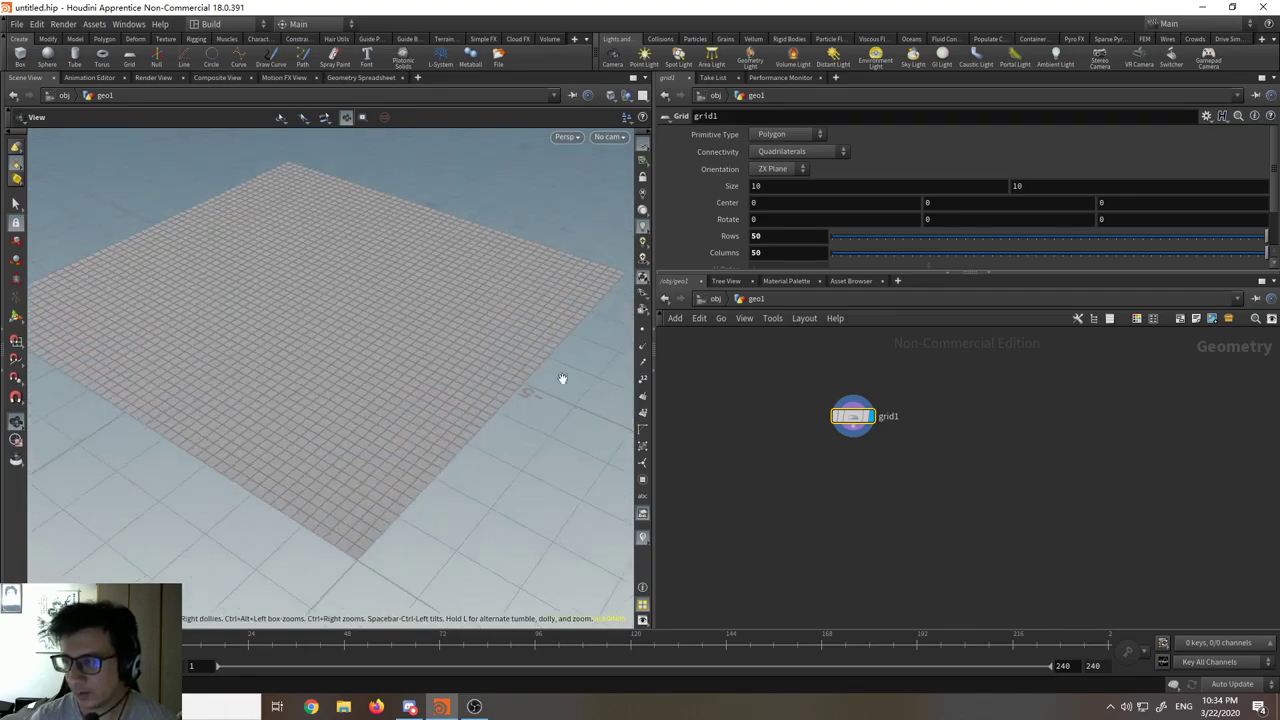
drag(852, 416, 797, 377)
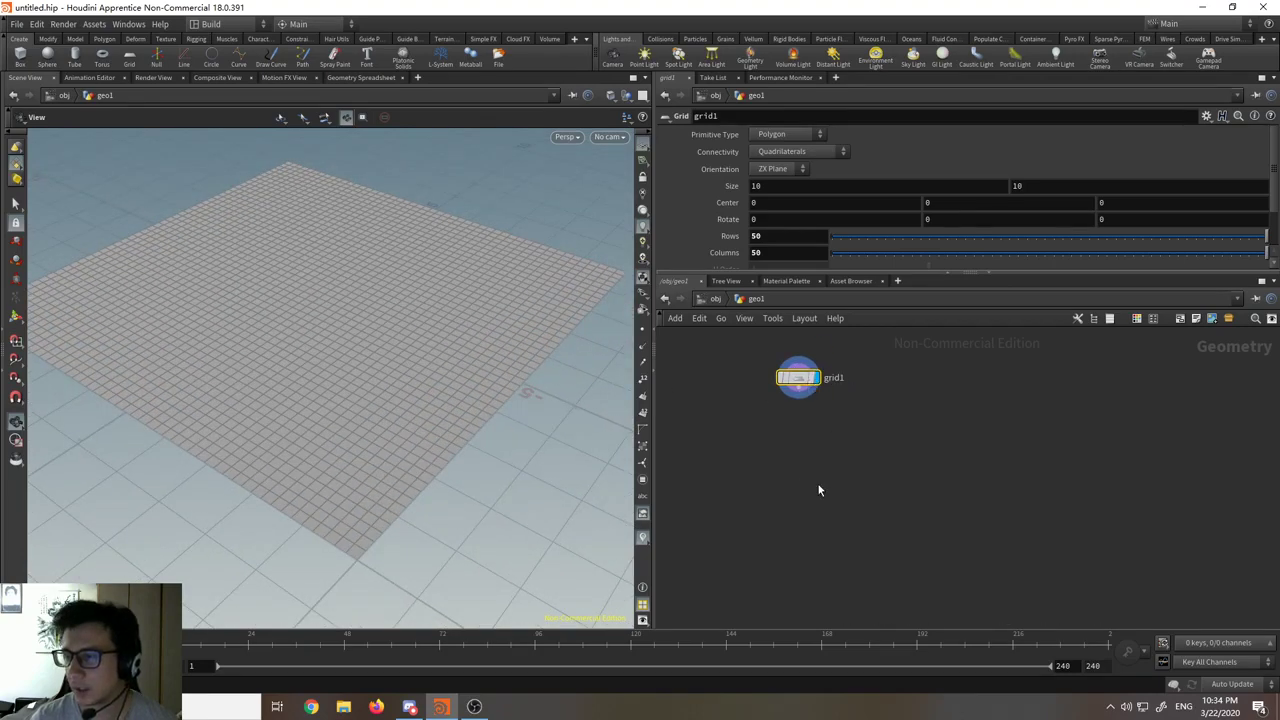
click(795, 452)
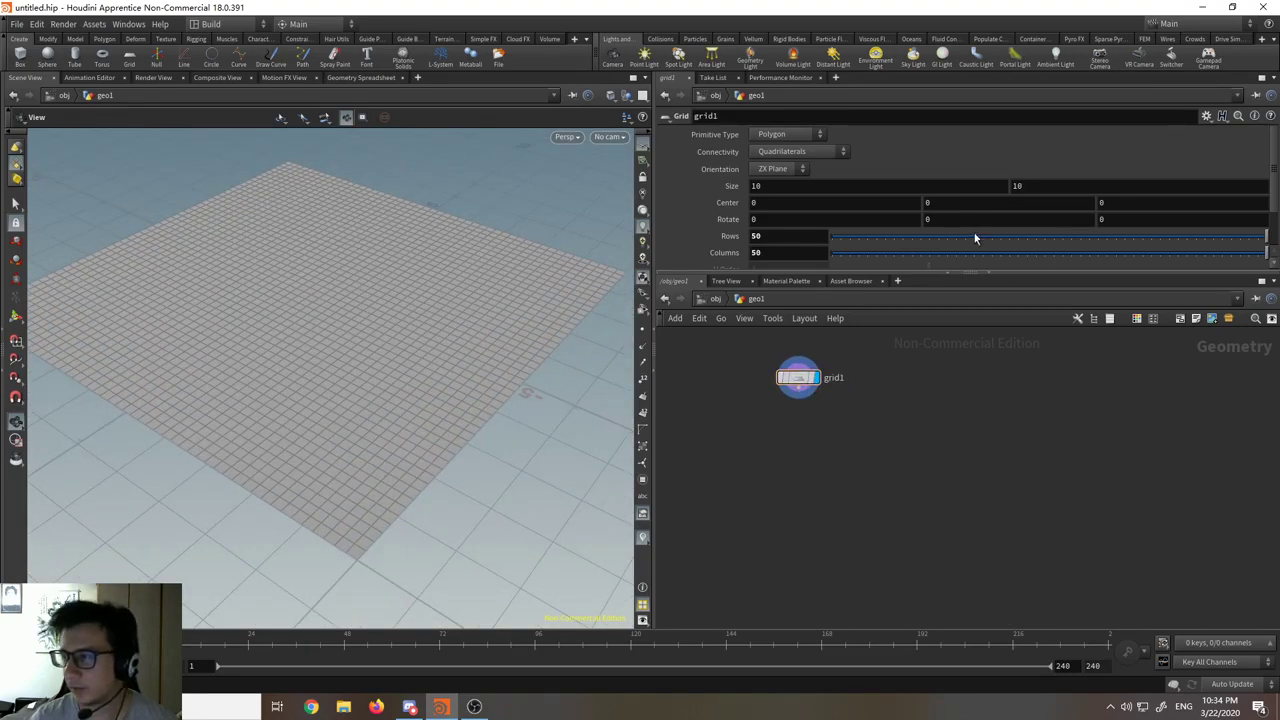
Step: Set the grid's rows and columns to 10
drag(975, 238, 910, 240)
click(912, 254)
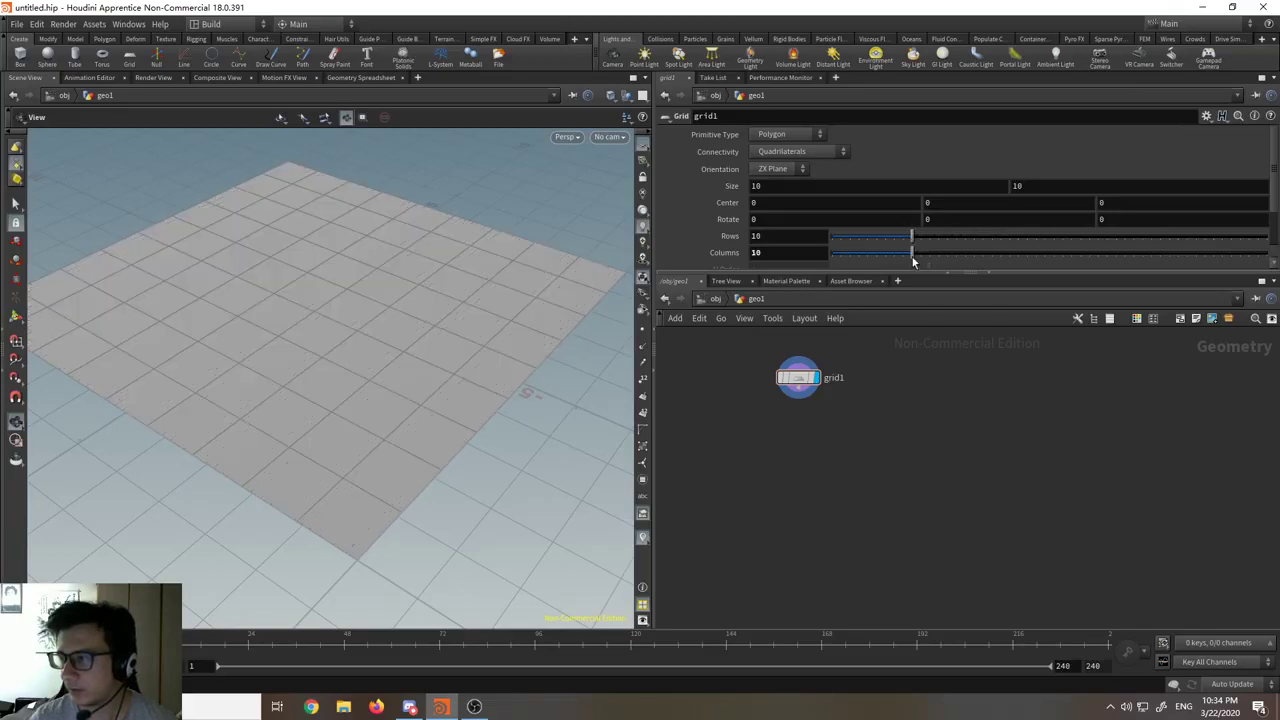
middle_drag(434, 380, 480, 403)
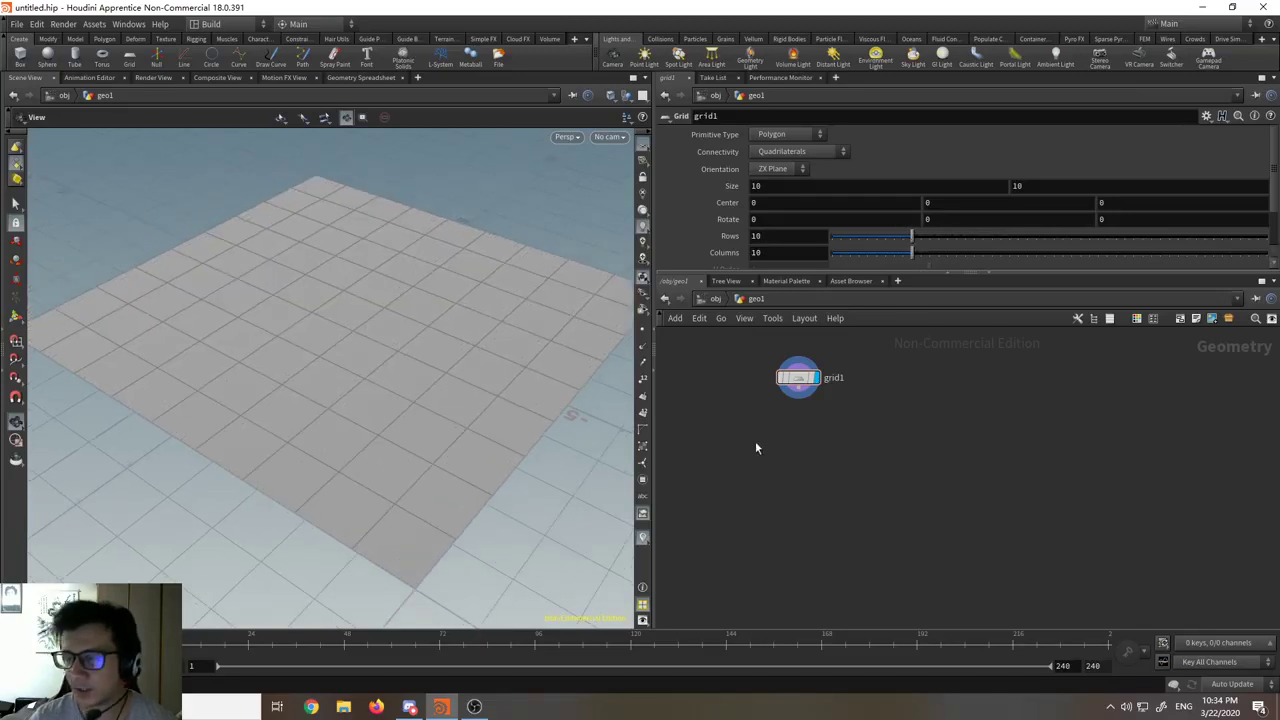
Step: Add a Subdivide node below the grid, wire the grid's output into its first input, and display it
key(Tab)
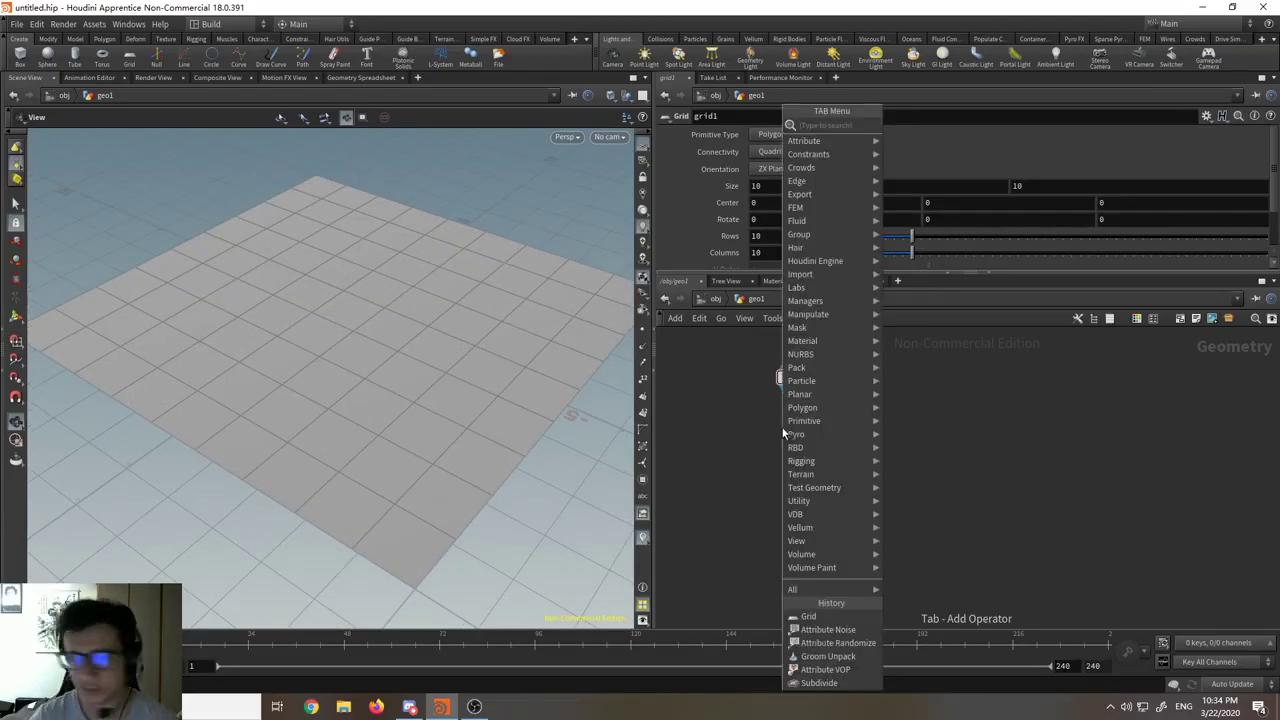
text(subd)
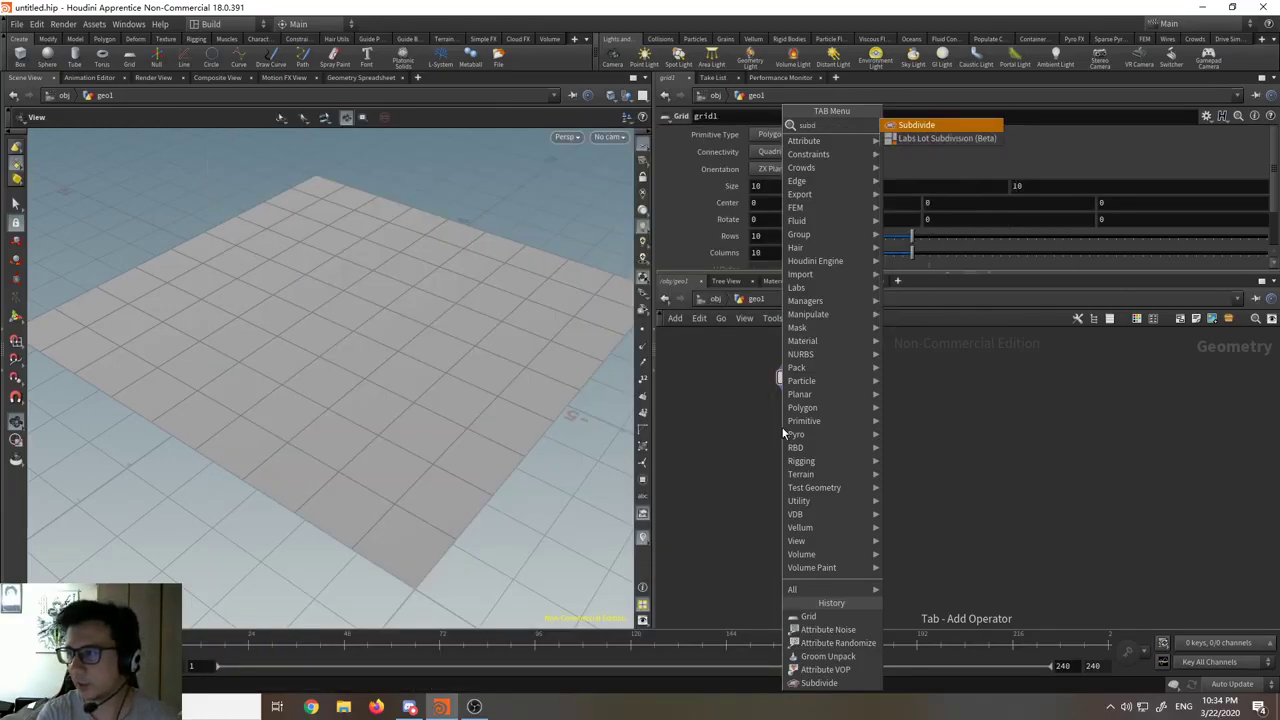
key(Return)
click(790, 438)
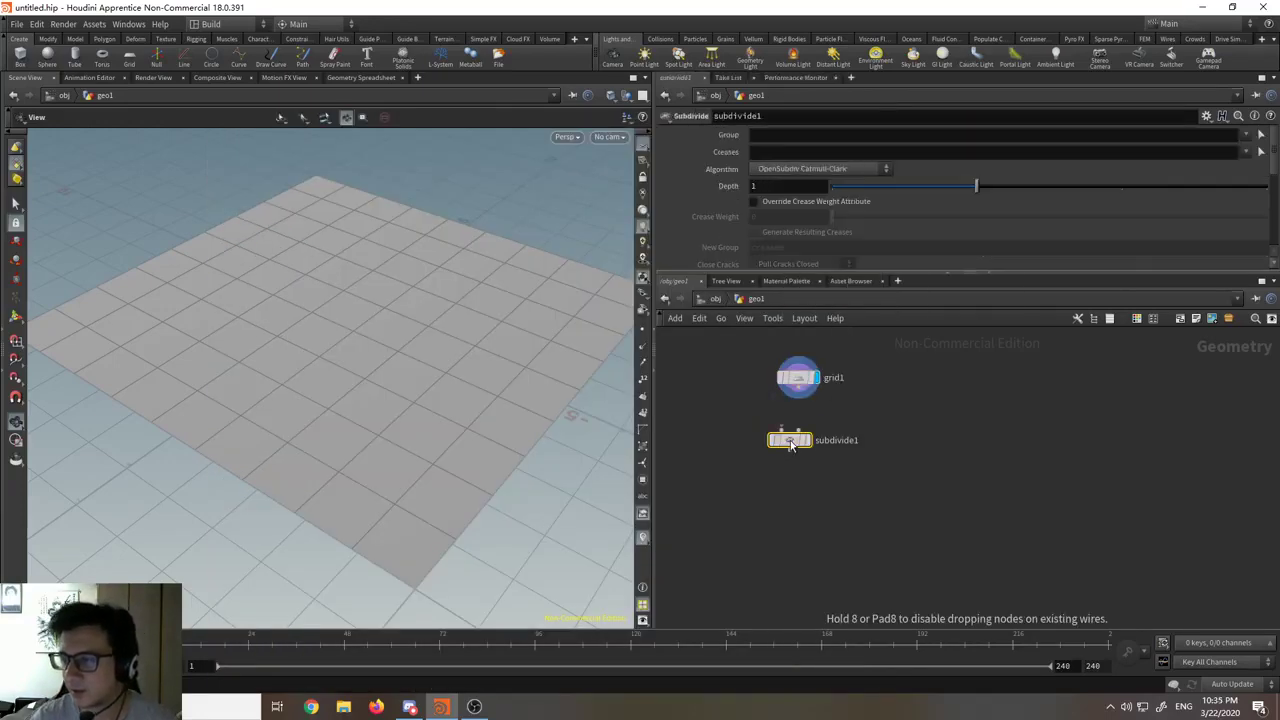
click(790, 431)
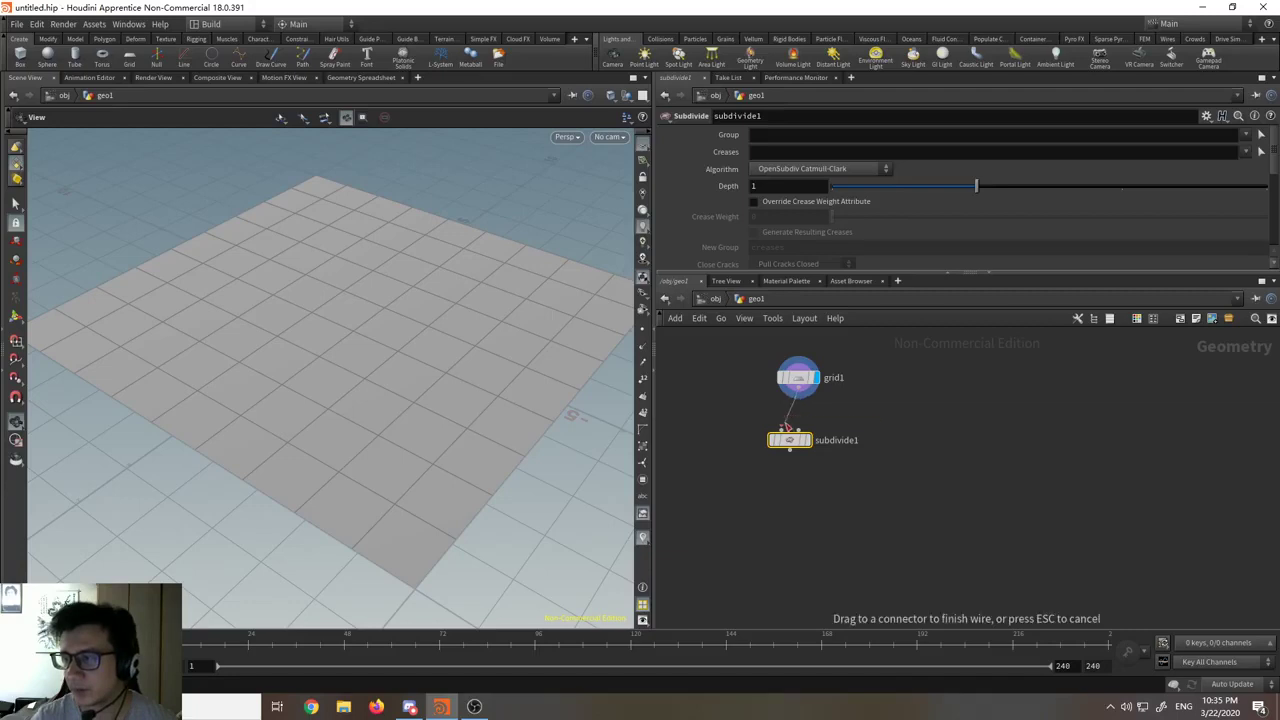
click(784, 425)
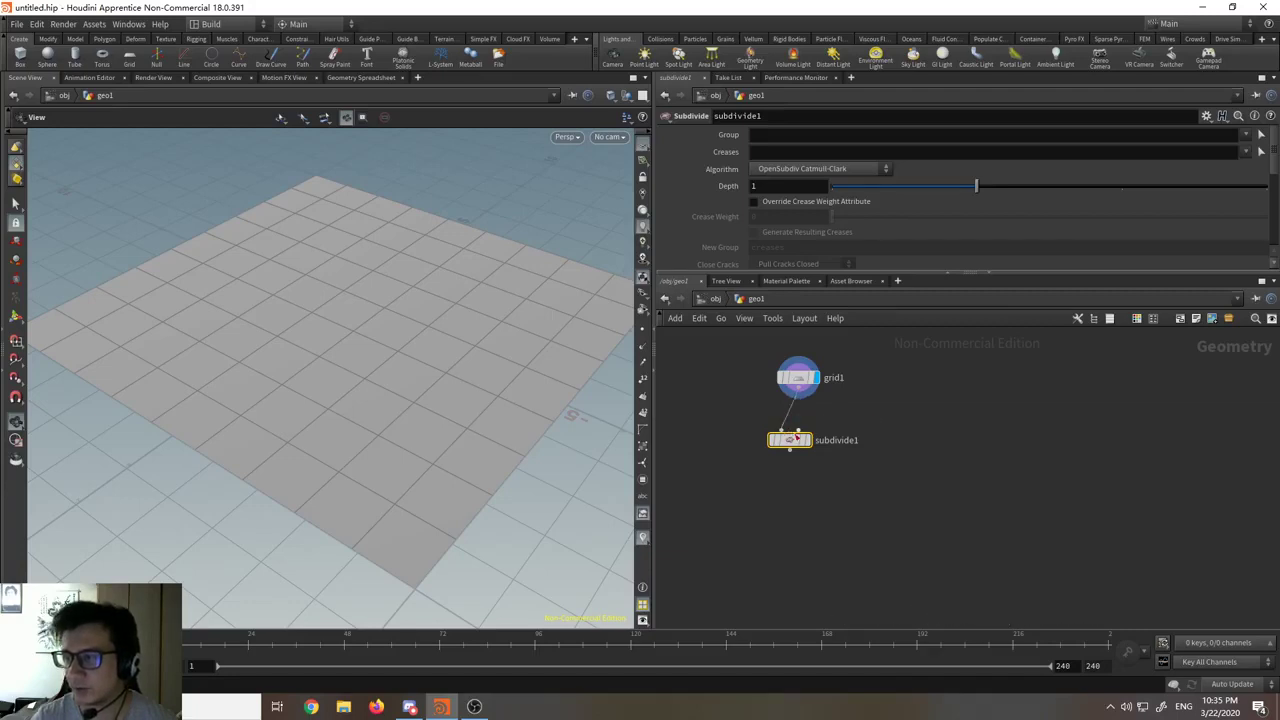
mouse_move(790, 440)
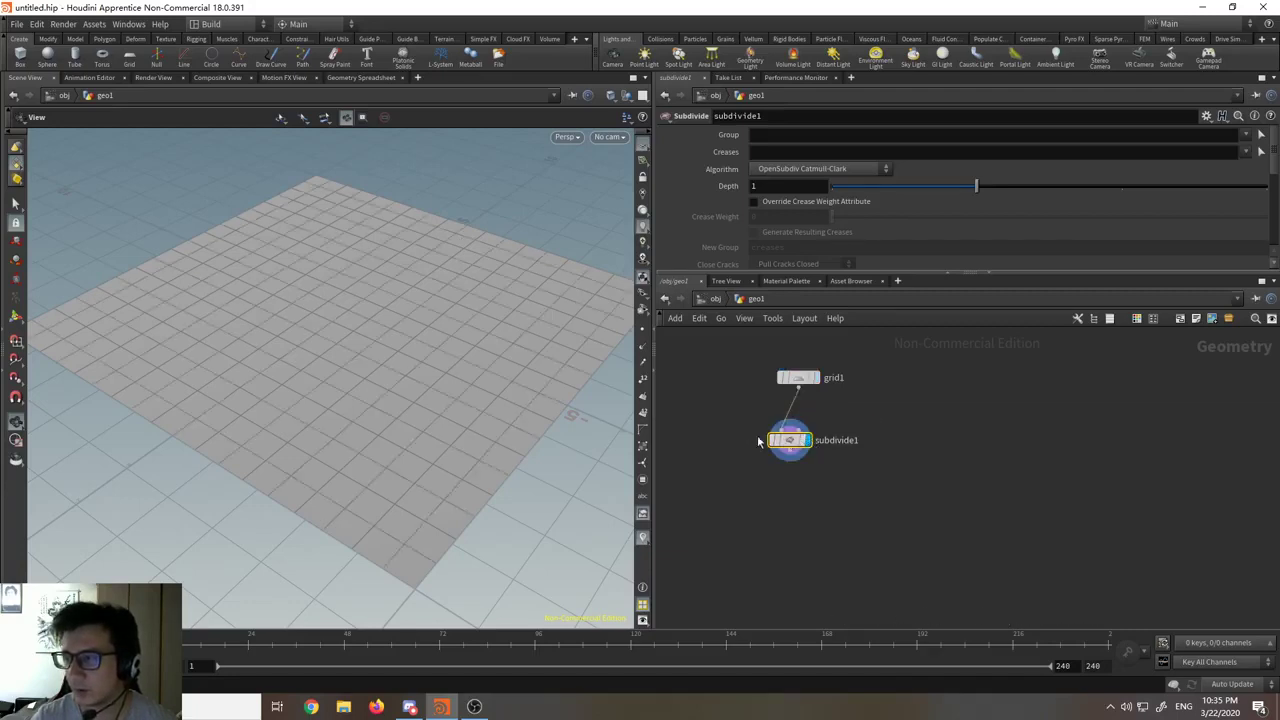
Step: Set the Subdivide node's depth to 3
middle_drag(416, 394, 448, 417)
right_drag(448, 417, 430, 340)
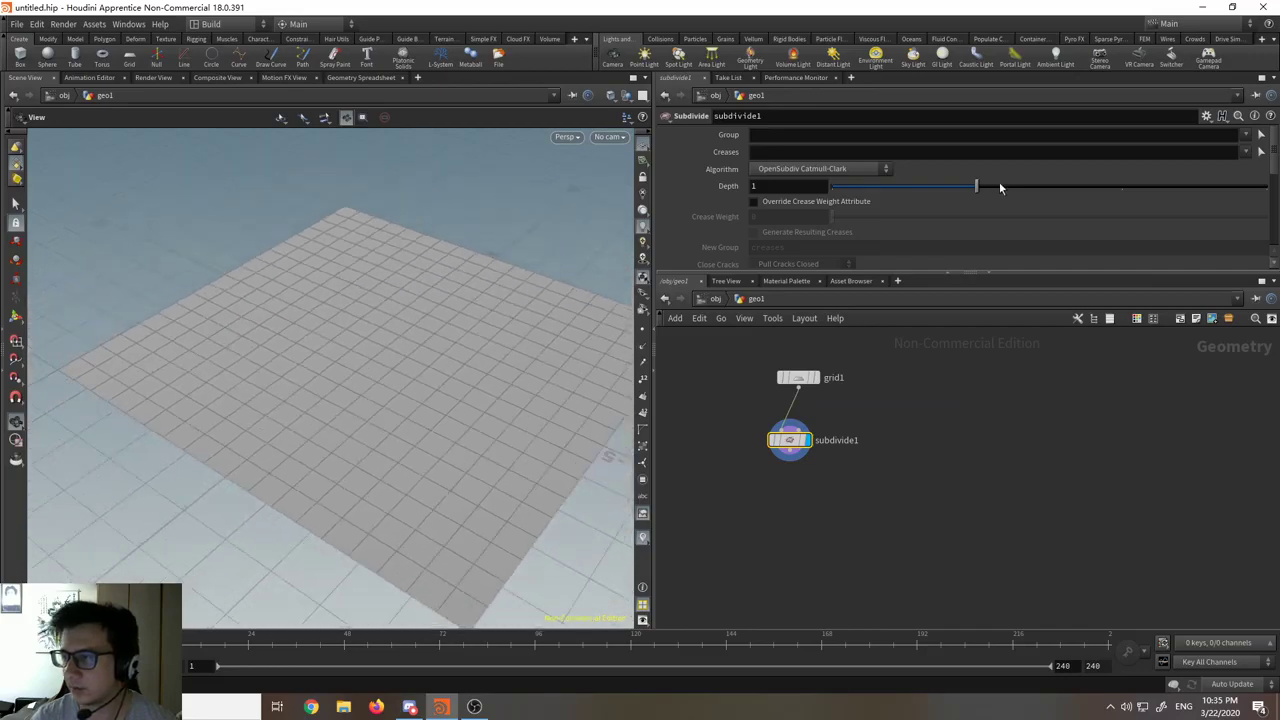
click(1056, 189)
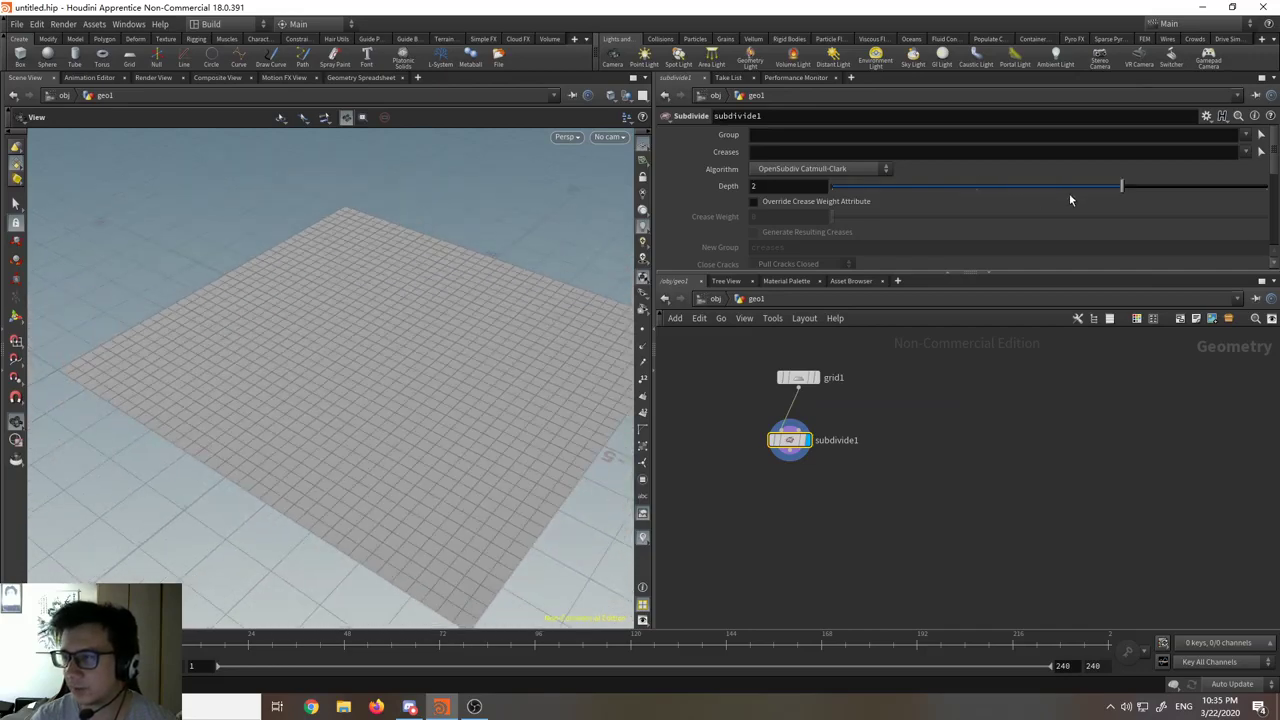
drag(1069, 193, 1240, 205)
drag(609, 394, 577, 455)
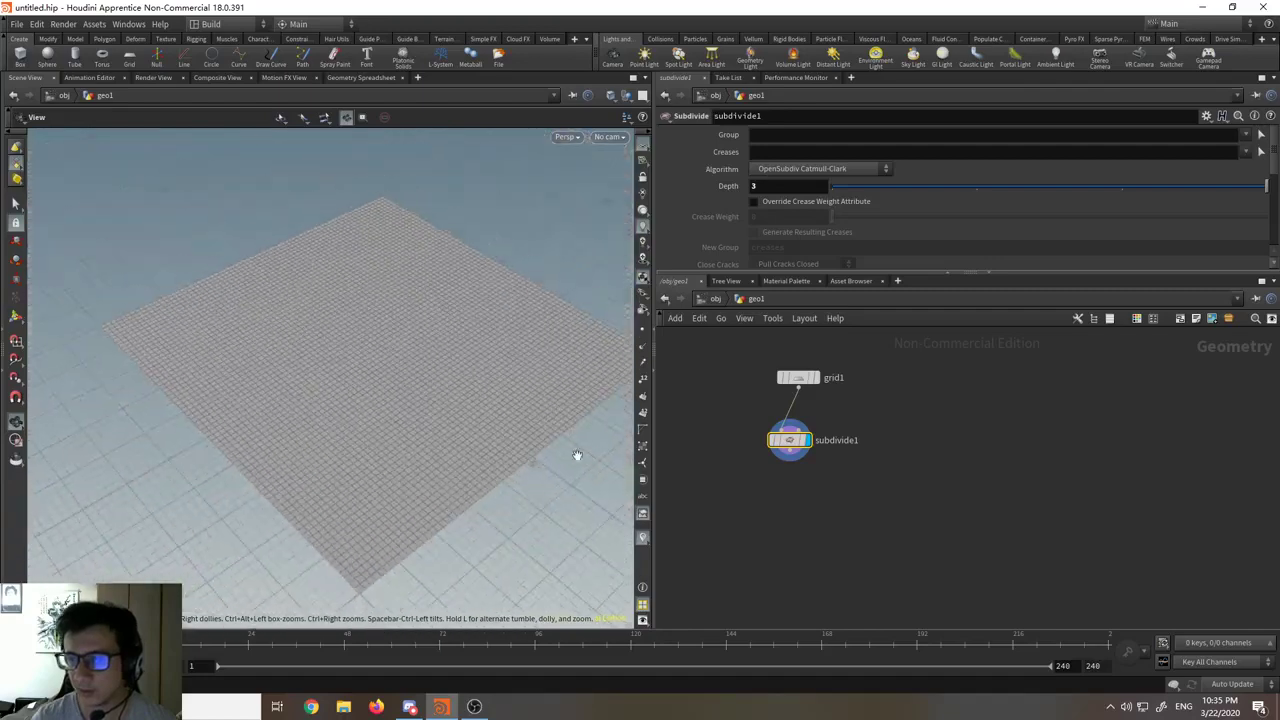
Step: Display the unsubdivided grid node and space the grid and Subdivide nodes further apart vertically
click(821, 356)
click(797, 377)
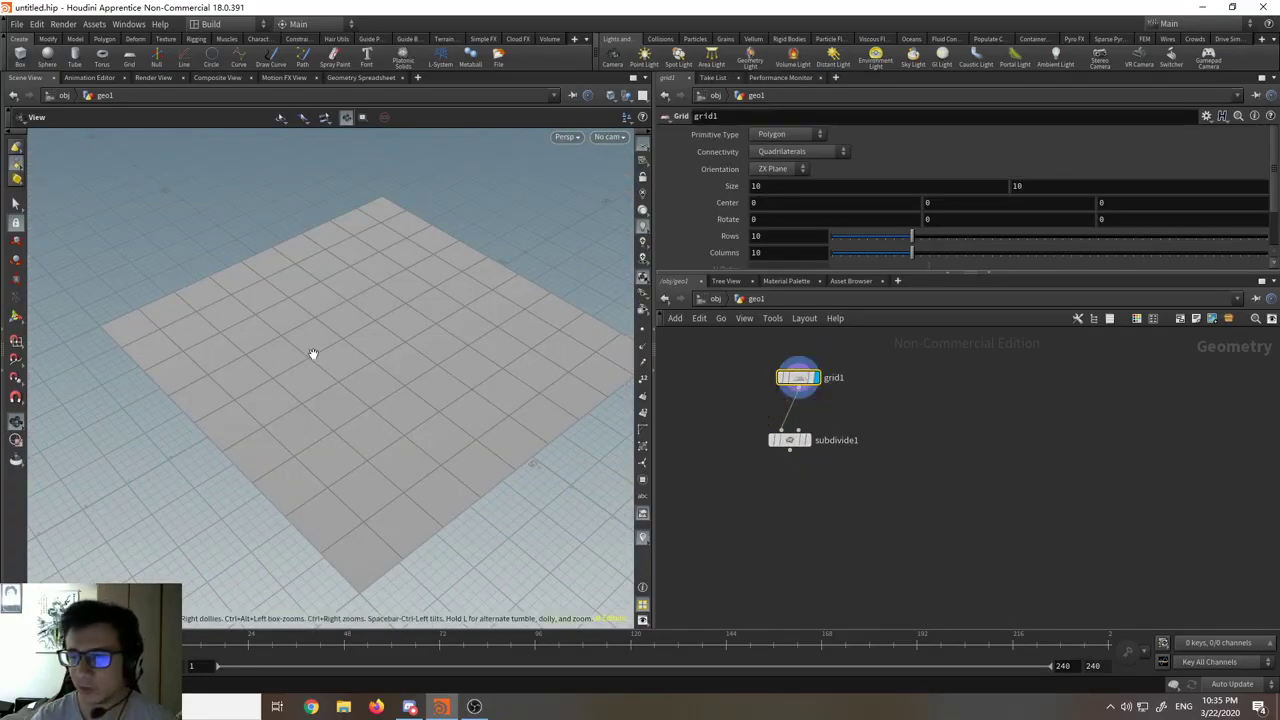
mouse_move(389, 354)
mouse_down()
mouse_move(414, 369)
mouse_move(438, 353)
mouse_move(409, 354)
mouse_up()
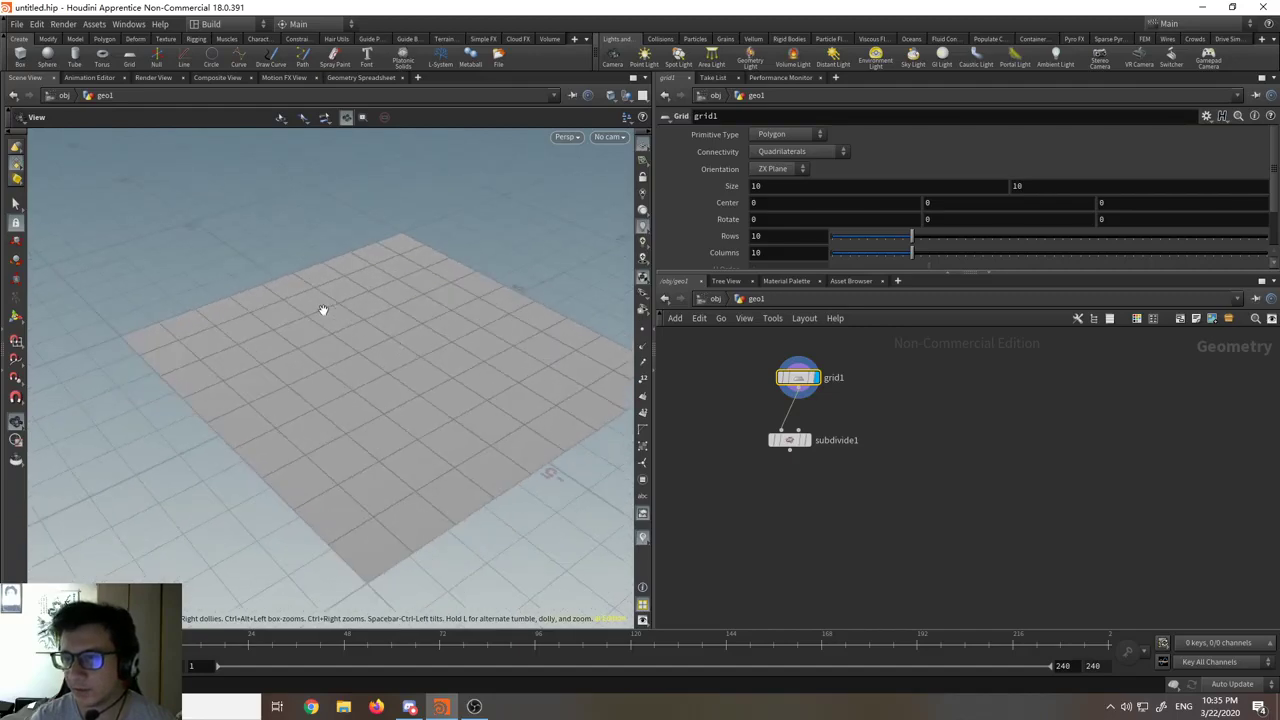
drag(798, 379, 790, 354)
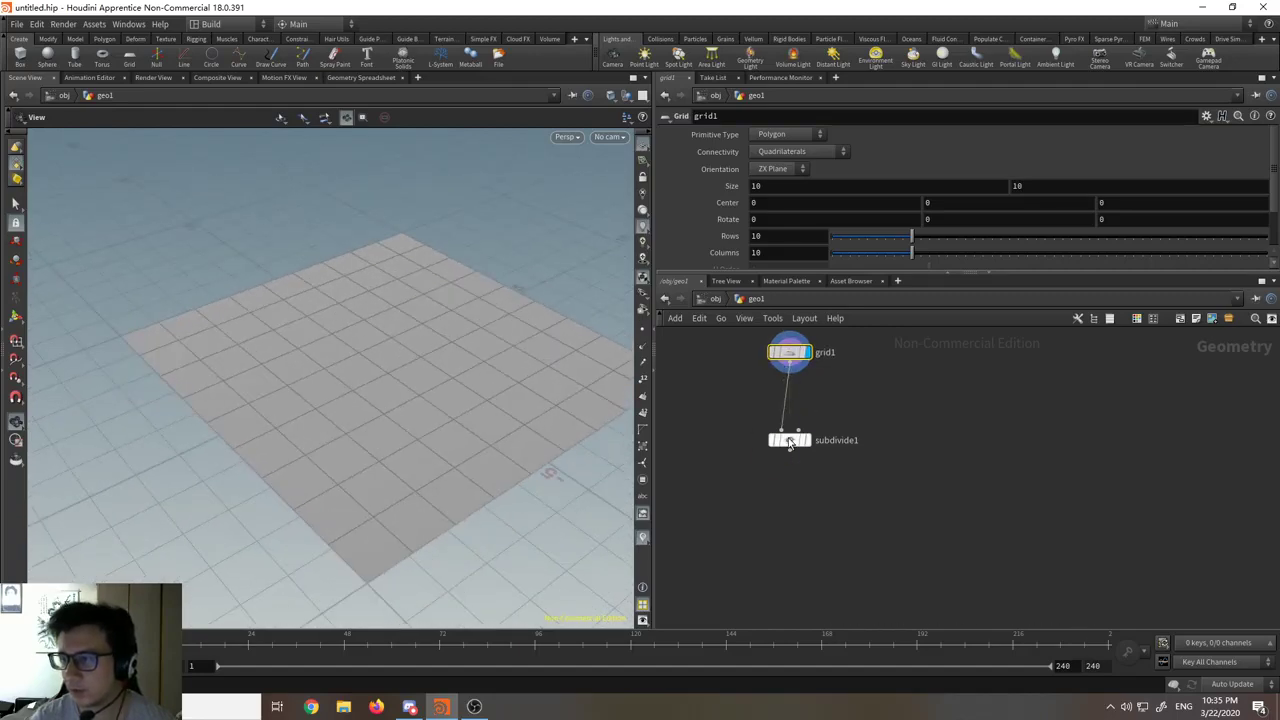
drag(789, 443, 800, 459)
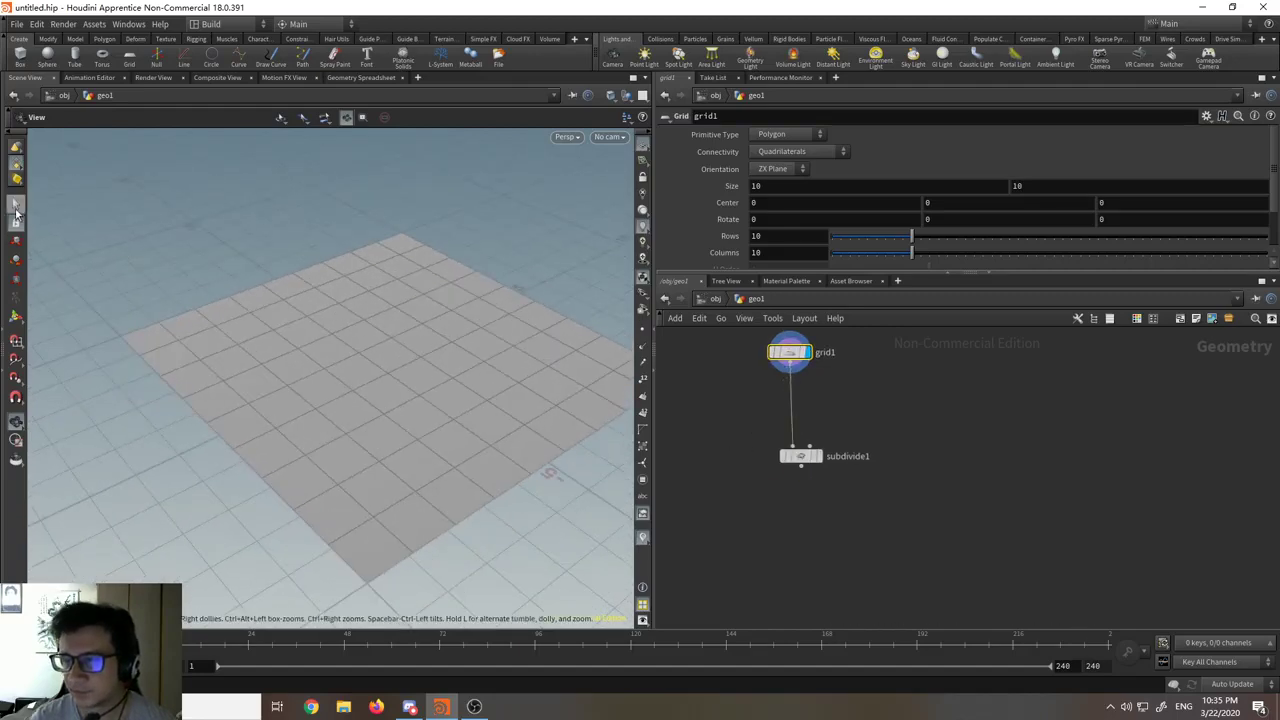
Step: Raise the grid's central 3 by 3 block of faces about 1.58 units in Y and display the Subdivide node
click(15, 205)
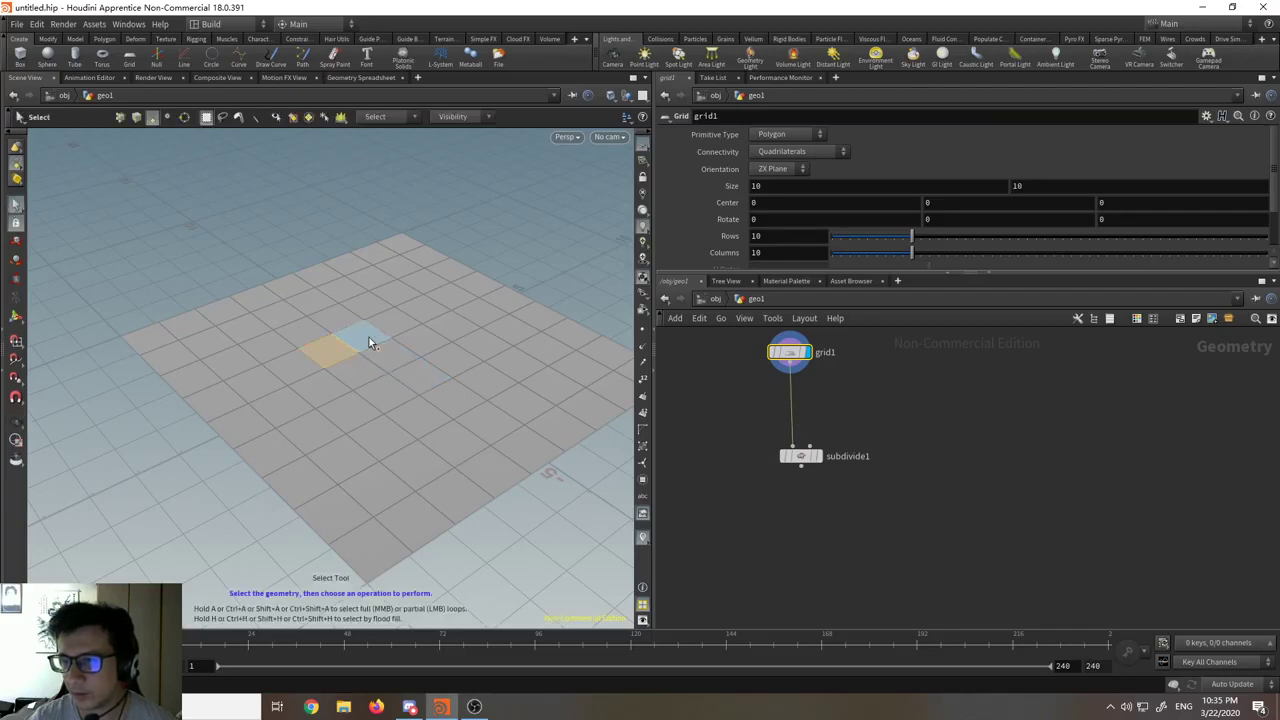
mouse_move(418, 338)
mouse_down()
mouse_move(429, 374)
mouse_move(403, 354)
mouse_move(366, 374)
mouse_move(424, 395)
mouse_move(400, 397)
mouse_move(406, 371)
mouse_up()
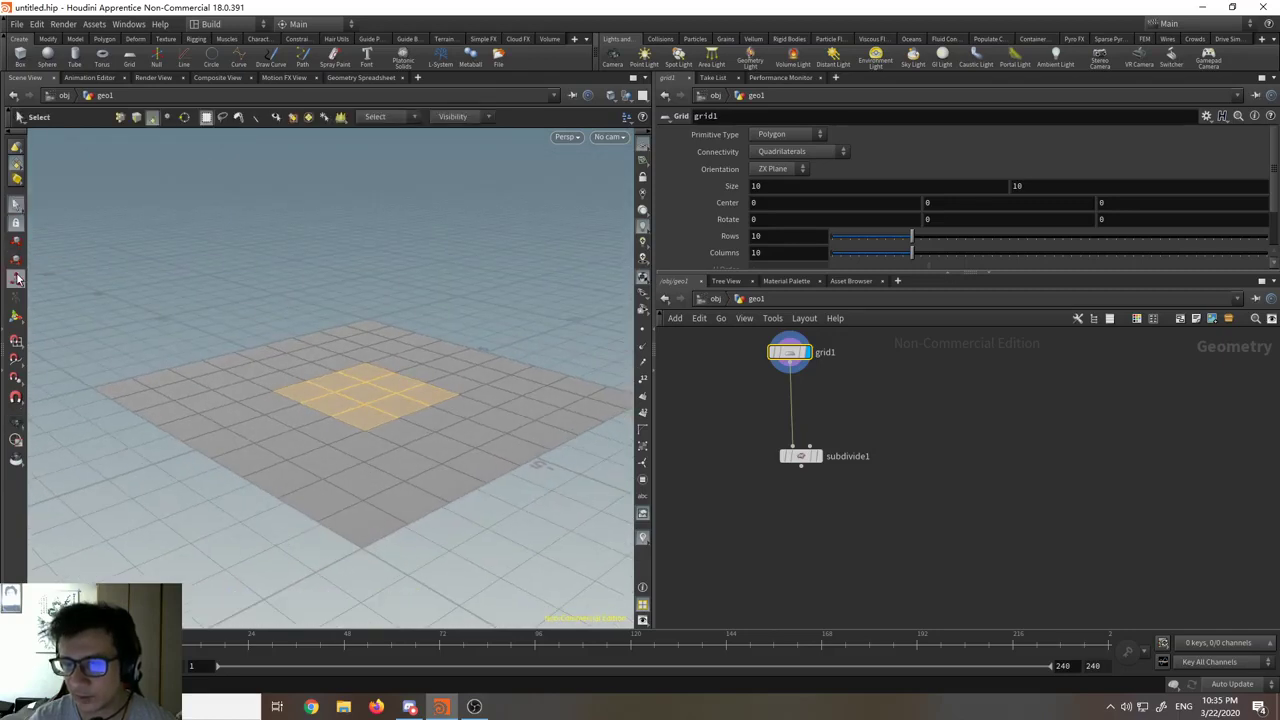
click(16, 242)
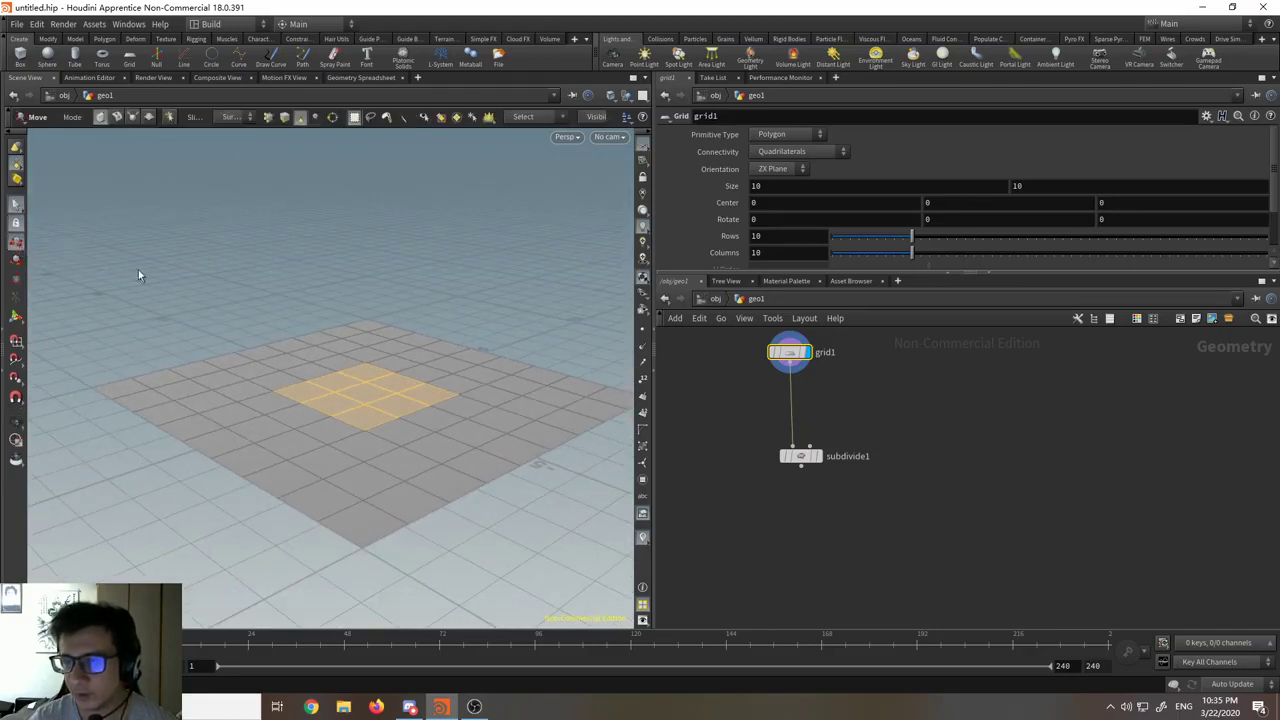
drag(361, 352, 367, 260)
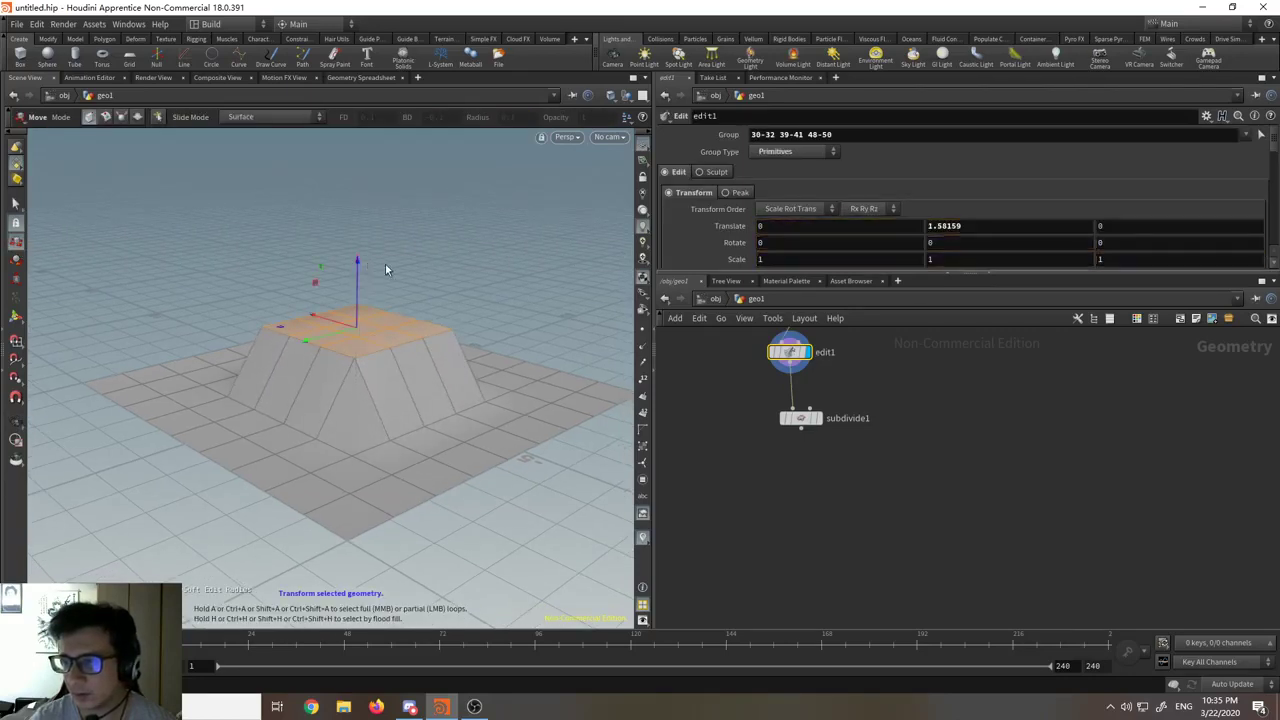
click(822, 427)
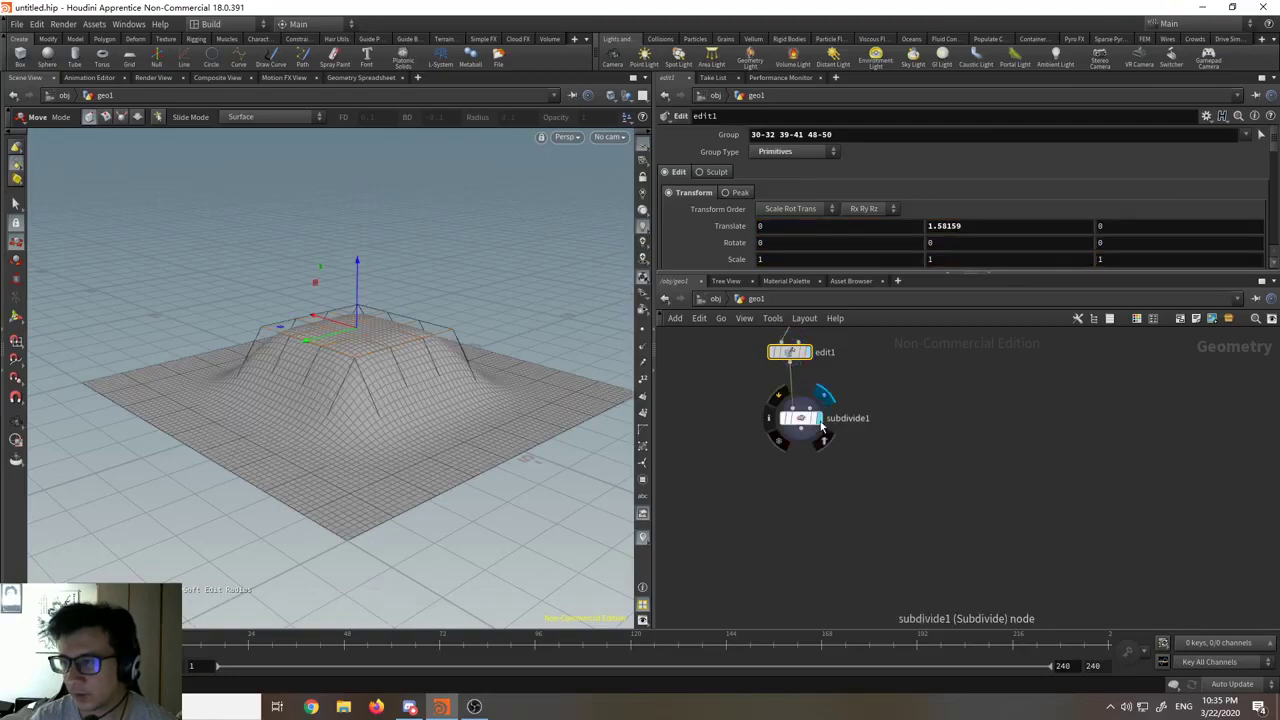
Step: Select the Subdivide node, view the smoothed surface from a higher angle, and move the node diagonally below the Edit node
click(806, 418)
drag(436, 446, 333, 452)
key(t)
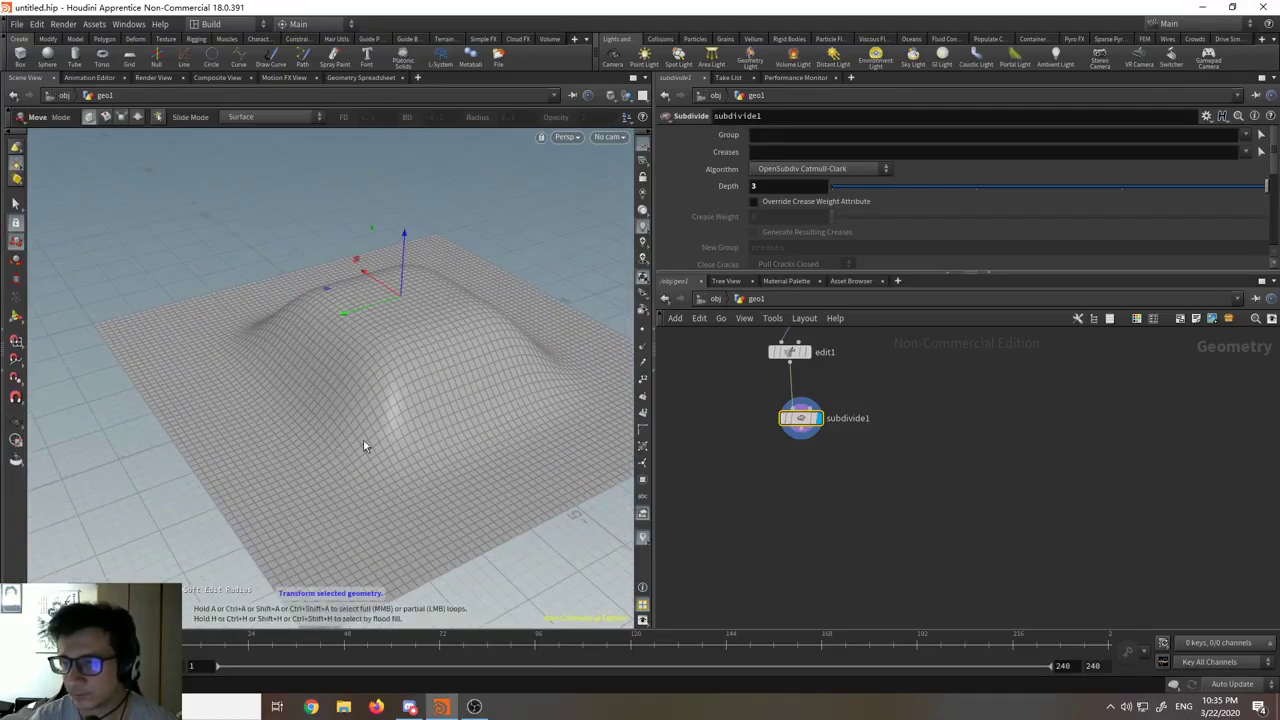
middle_drag(712, 412, 718, 471)
scroll(718, 471, up, 2)
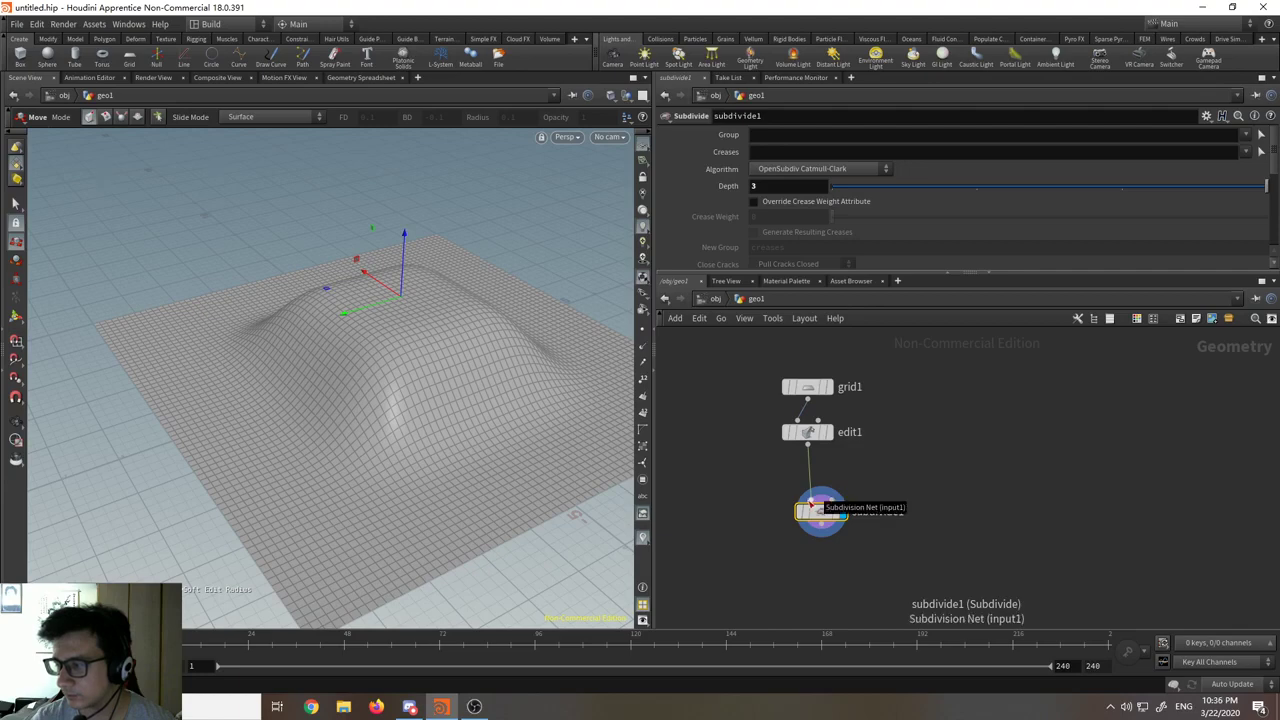
drag(828, 517, 783, 510)
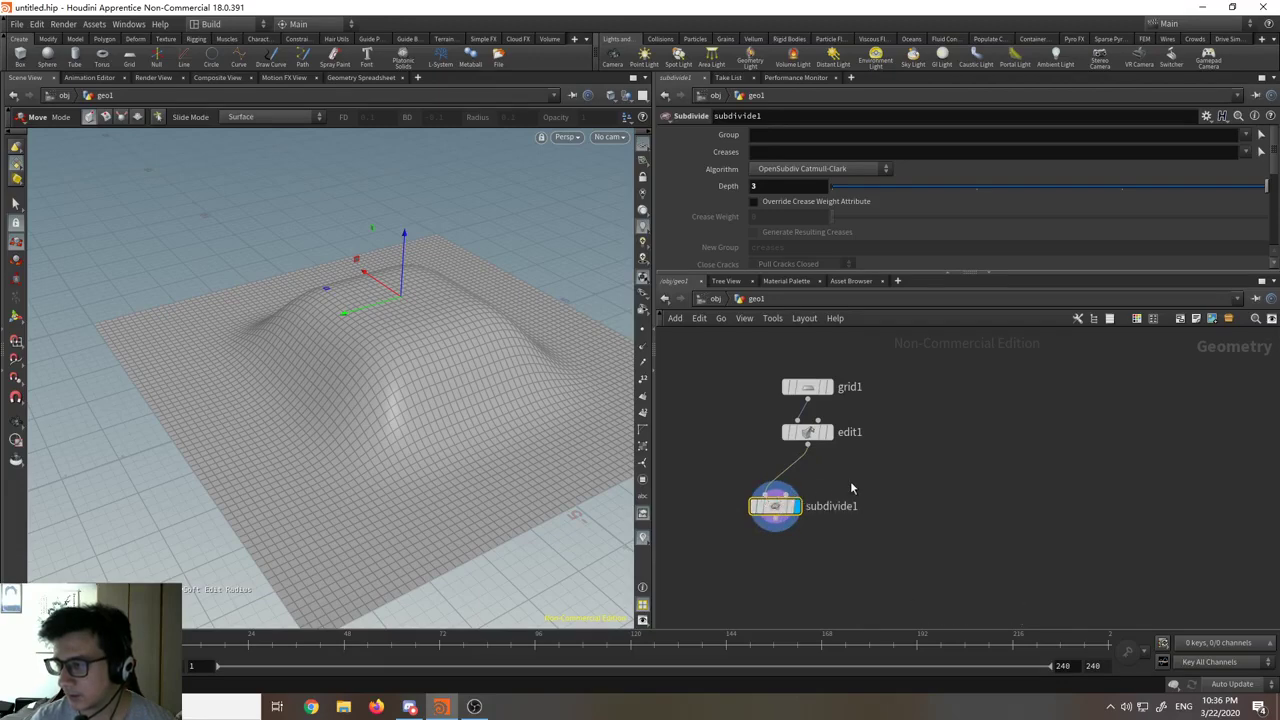
Step: Examine the connection from the Edit node into the Subdivide node's first input, Subdivision Net
scroll(850, 484, up, 2)
drag(808, 403, 868, 505)
drag(863, 495, 882, 476)
click(883, 567)
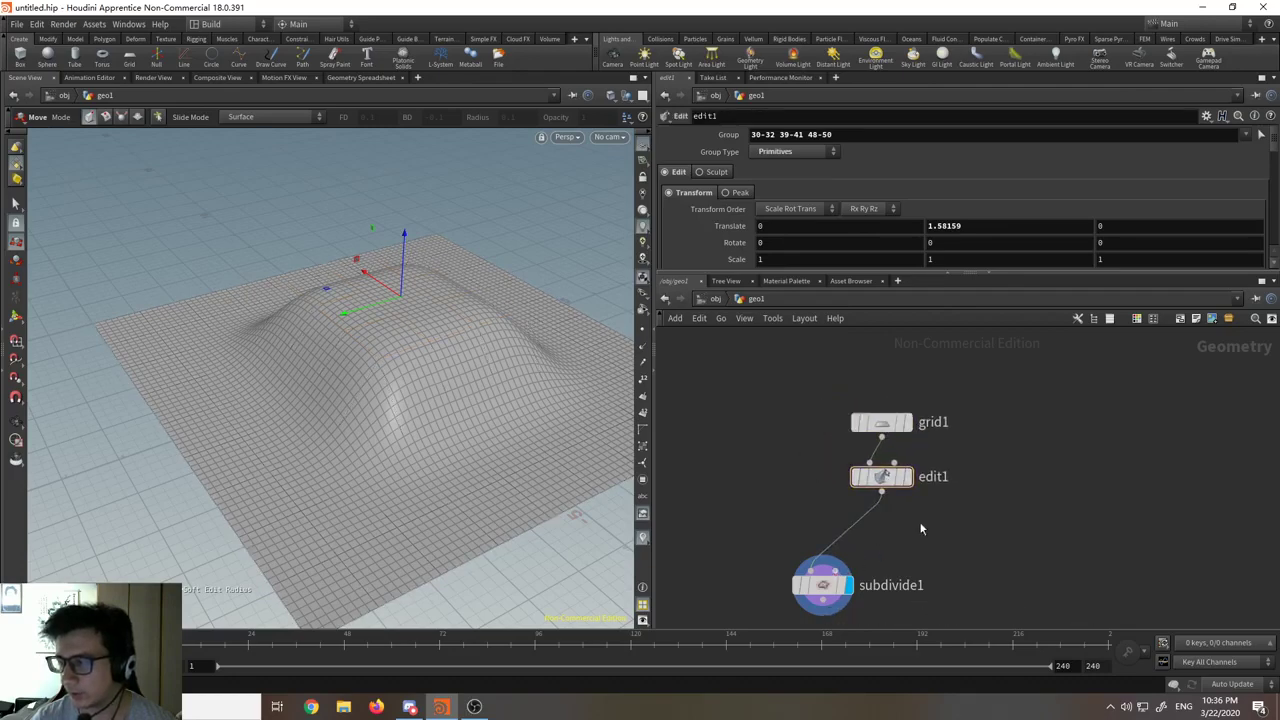
middle_drag(913, 529, 953, 462)
scroll(950, 495, up, 3)
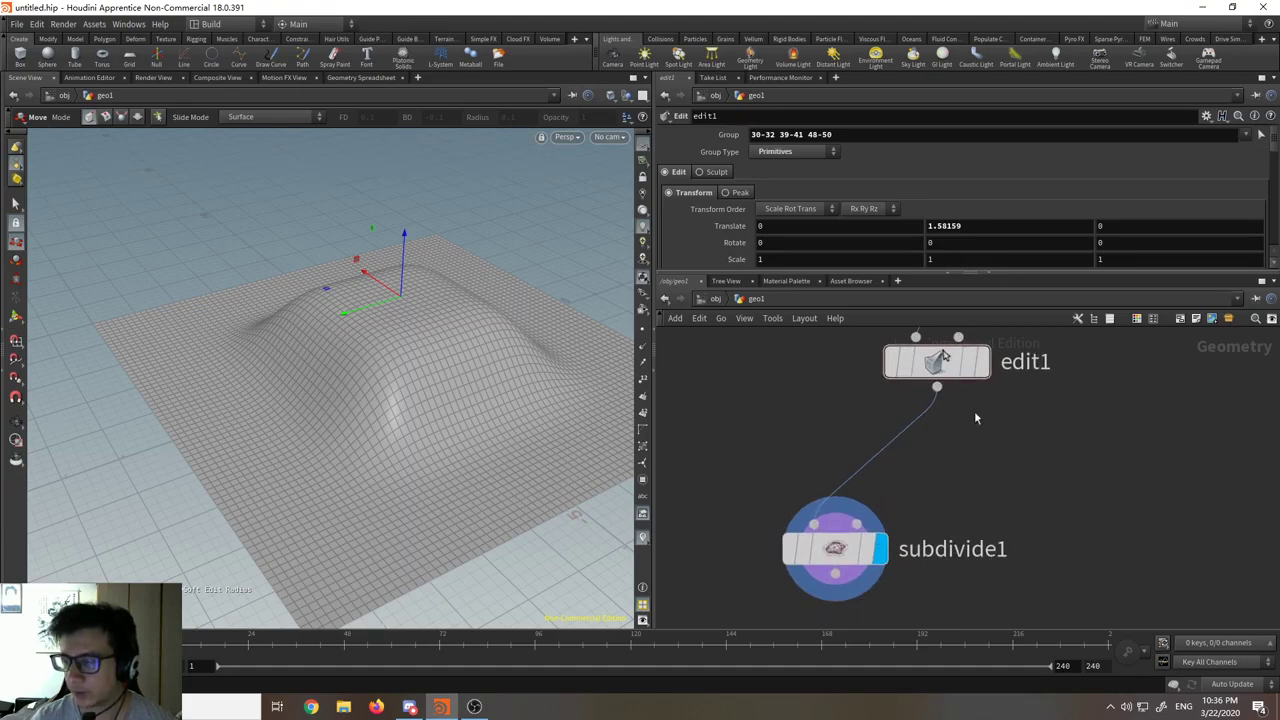
mouse_move(816, 524)
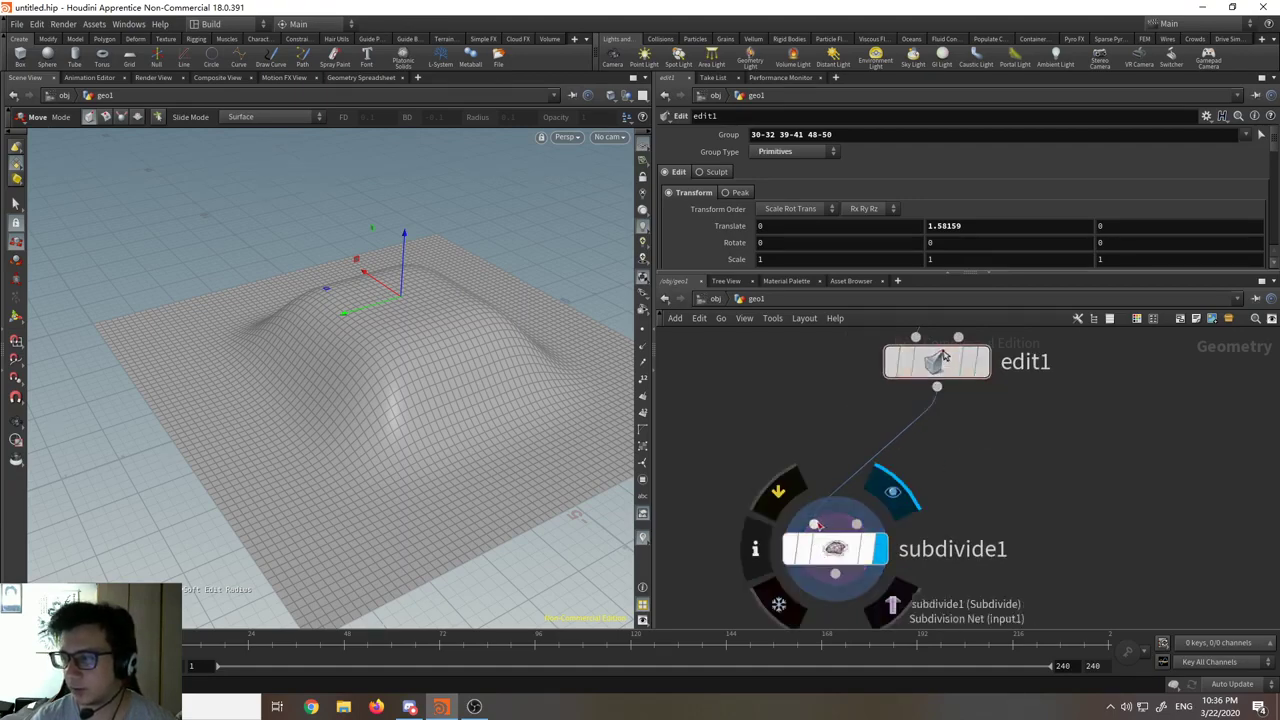
key(h)
scroll(952, 450, up, 3)
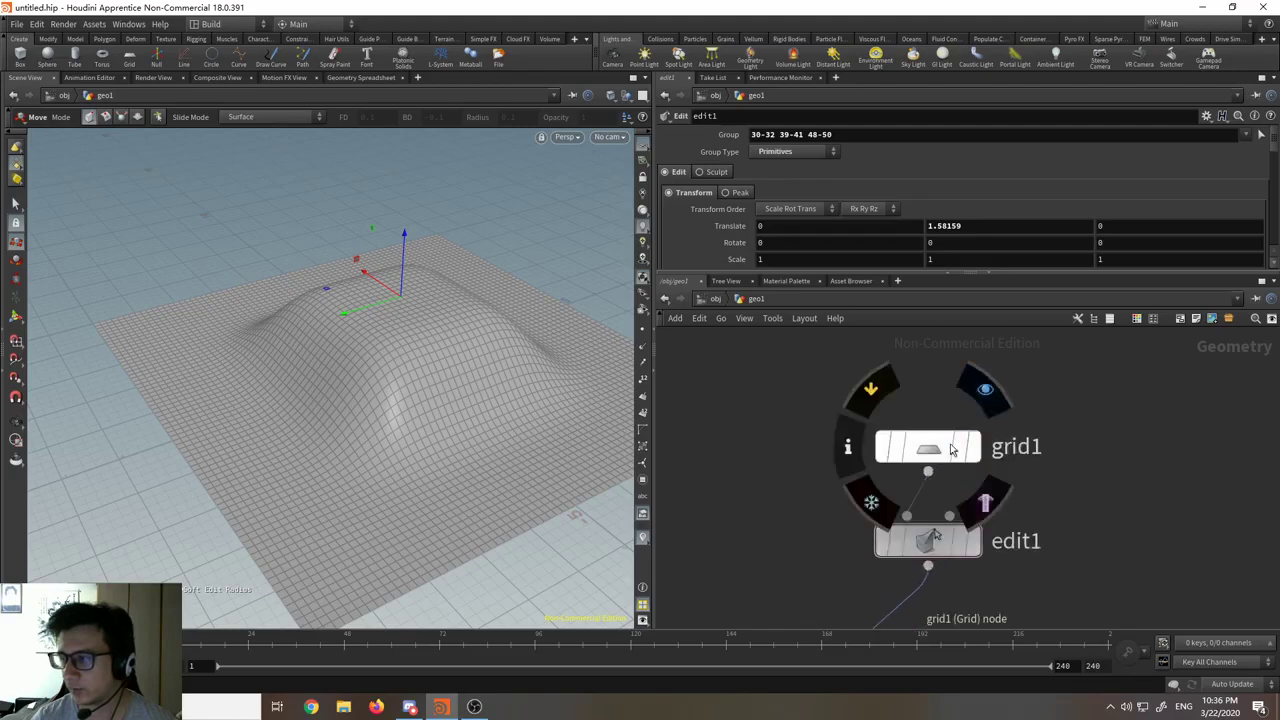
Step: Move the grid node further above the Edit node and review the Edit and Subdivide nodes' parameters
drag(952, 447, 956, 394)
middle_drag(1026, 460, 1039, 379)
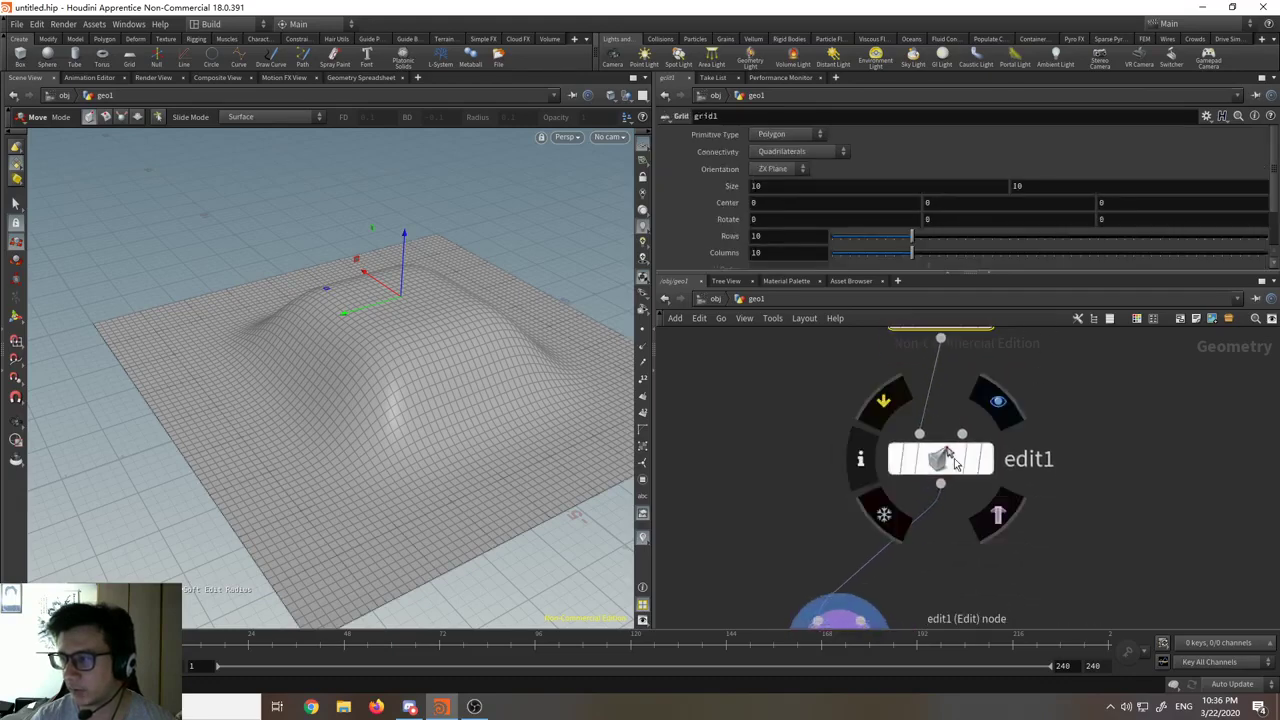
click(955, 460)
middle_drag(958, 520, 1012, 368)
click(886, 481)
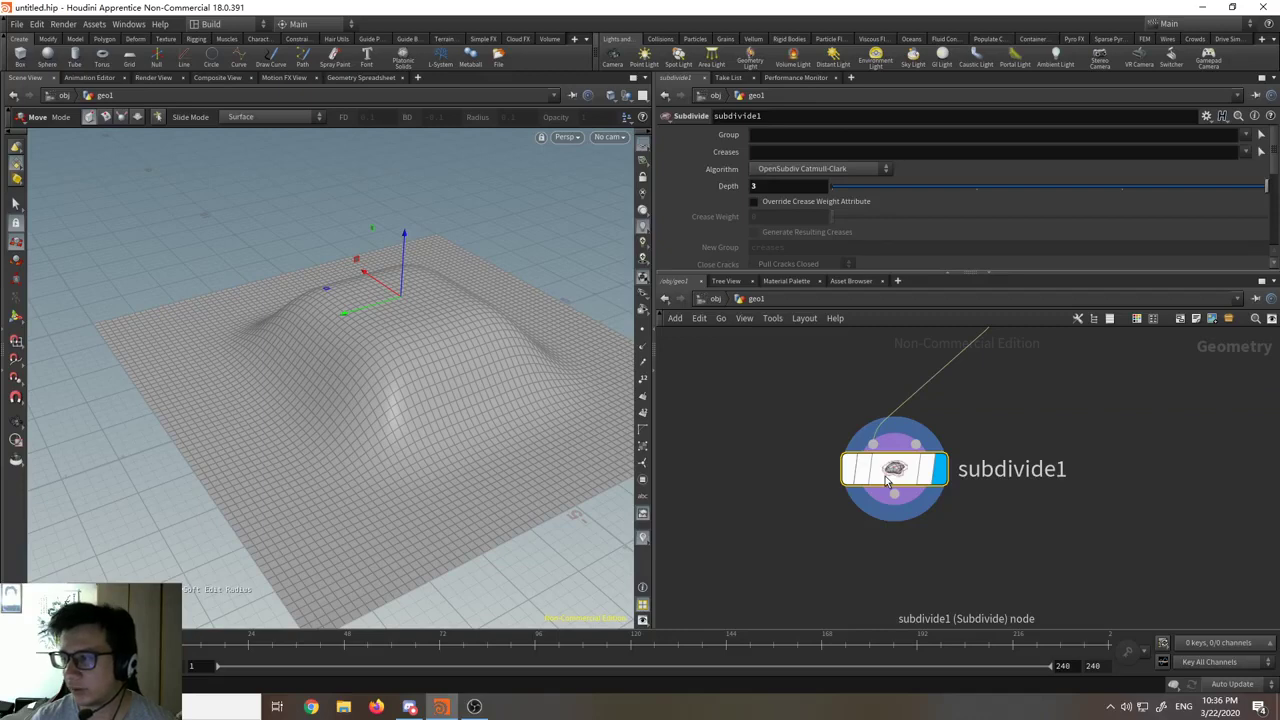
Step: Examine the Subdivide node's second input, Creases
middle_drag(1020, 395, 970, 468)
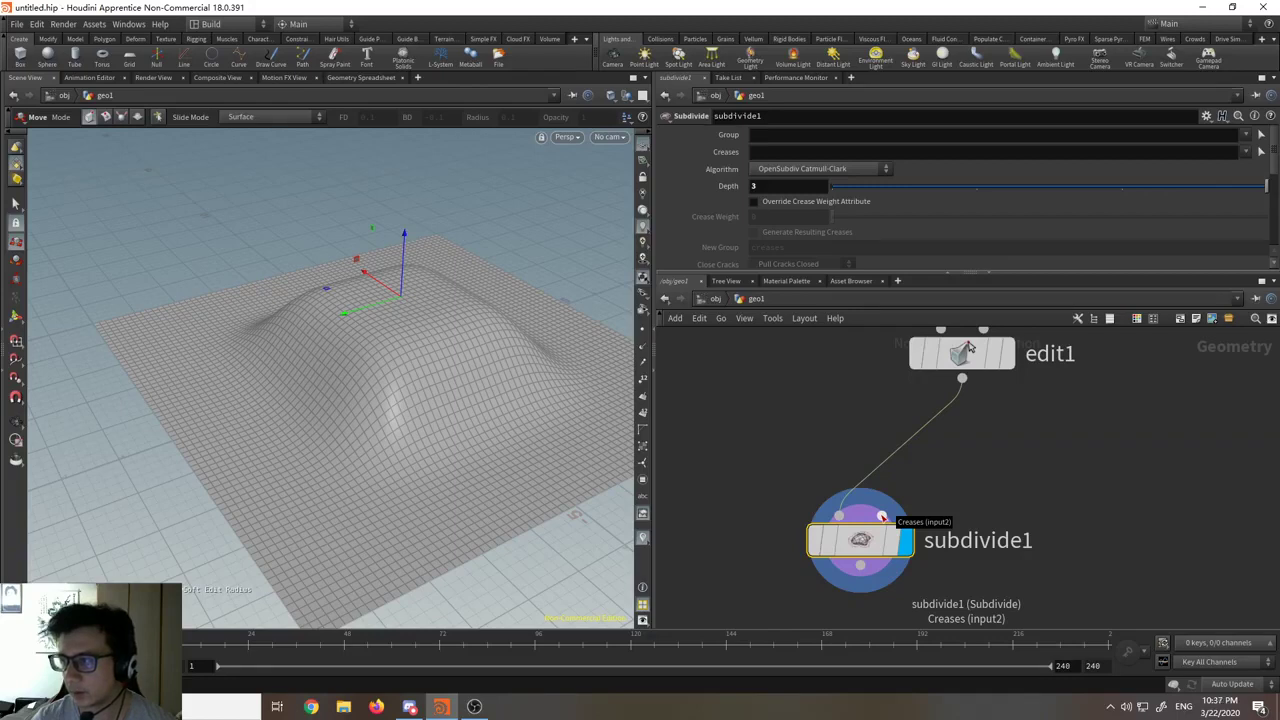
mouse_move(882, 518)
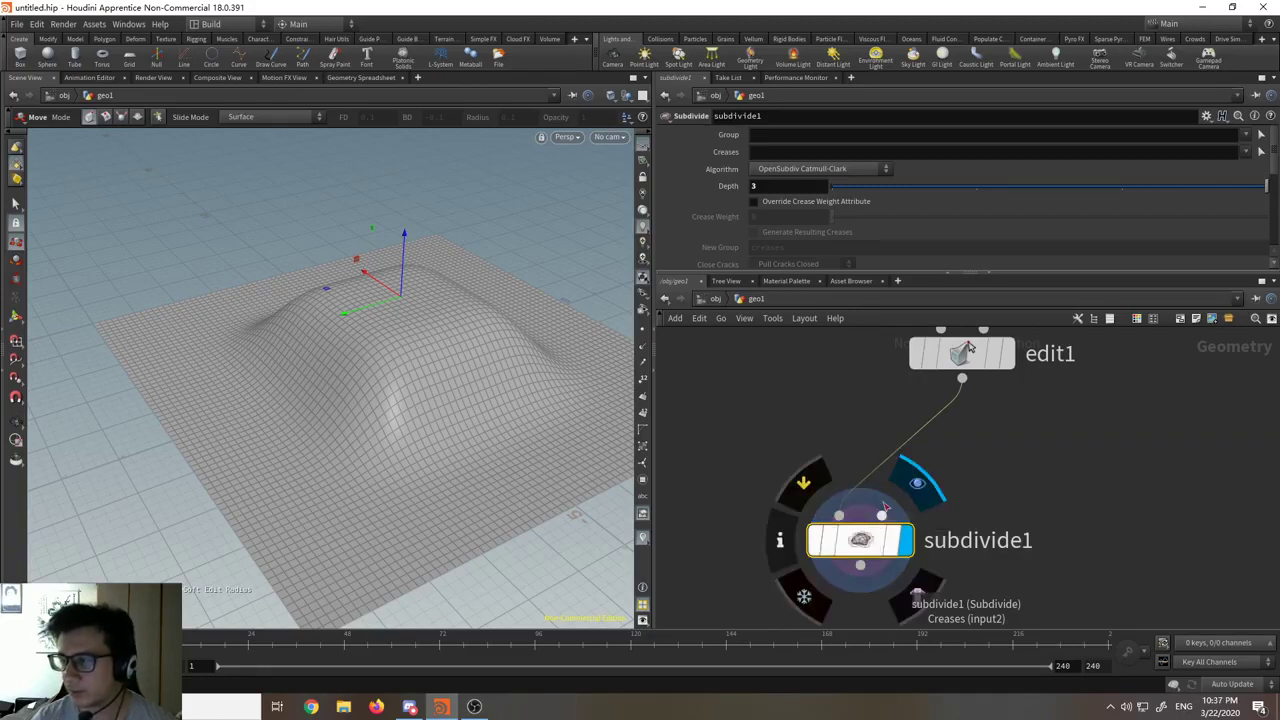
middle_drag(863, 410, 851, 450)
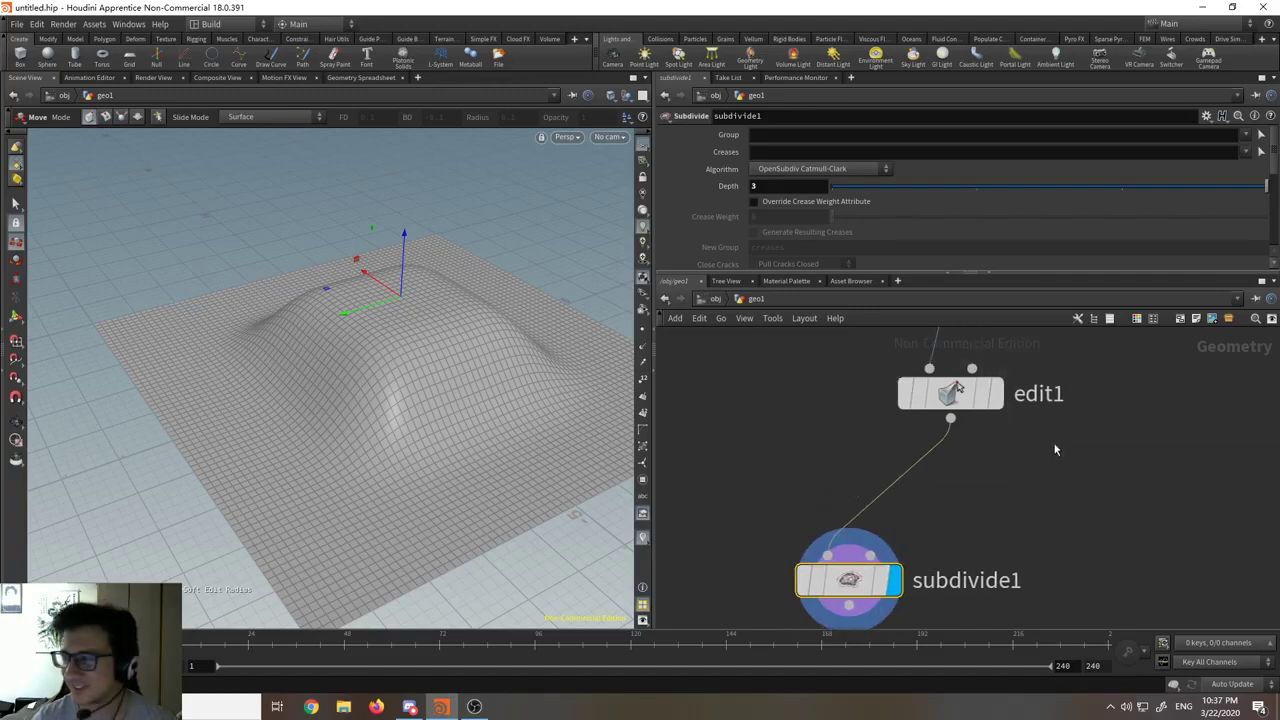
middle_drag(1057, 443, 957, 437)
scroll(851, 513, up, 4)
middle_drag(851, 513, 921, 513)
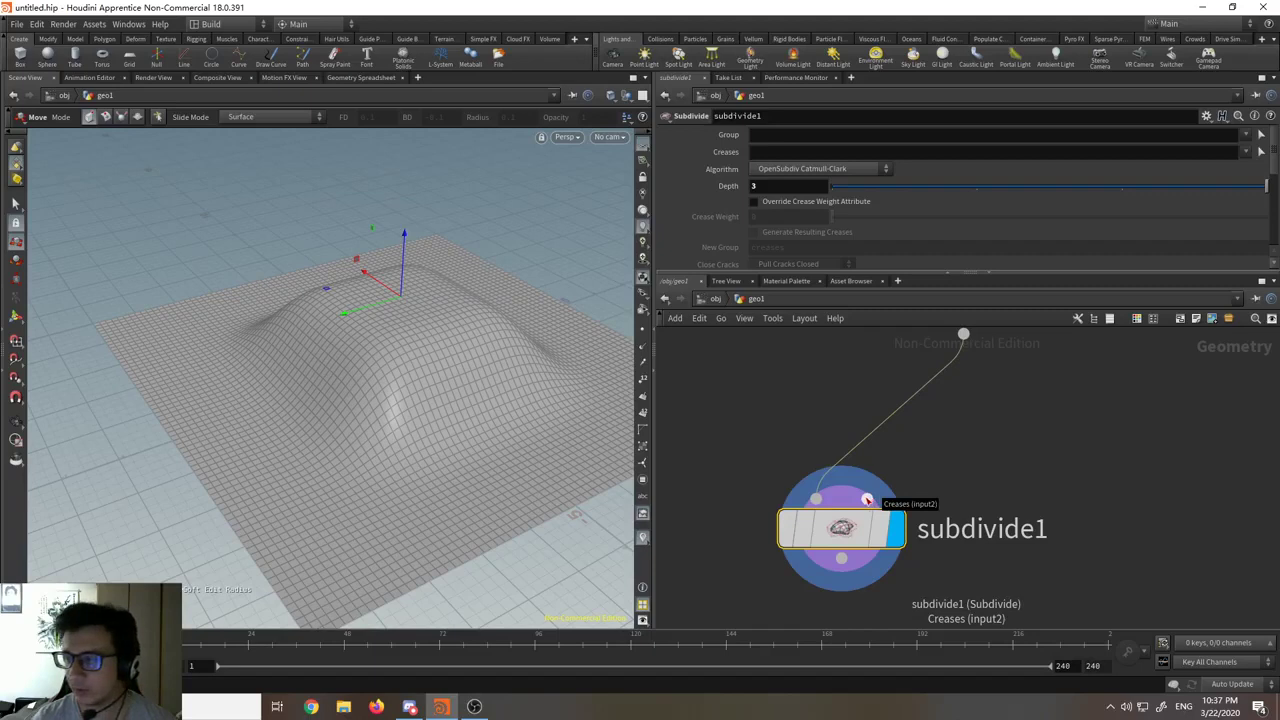
scroll(898, 497, down, 4)
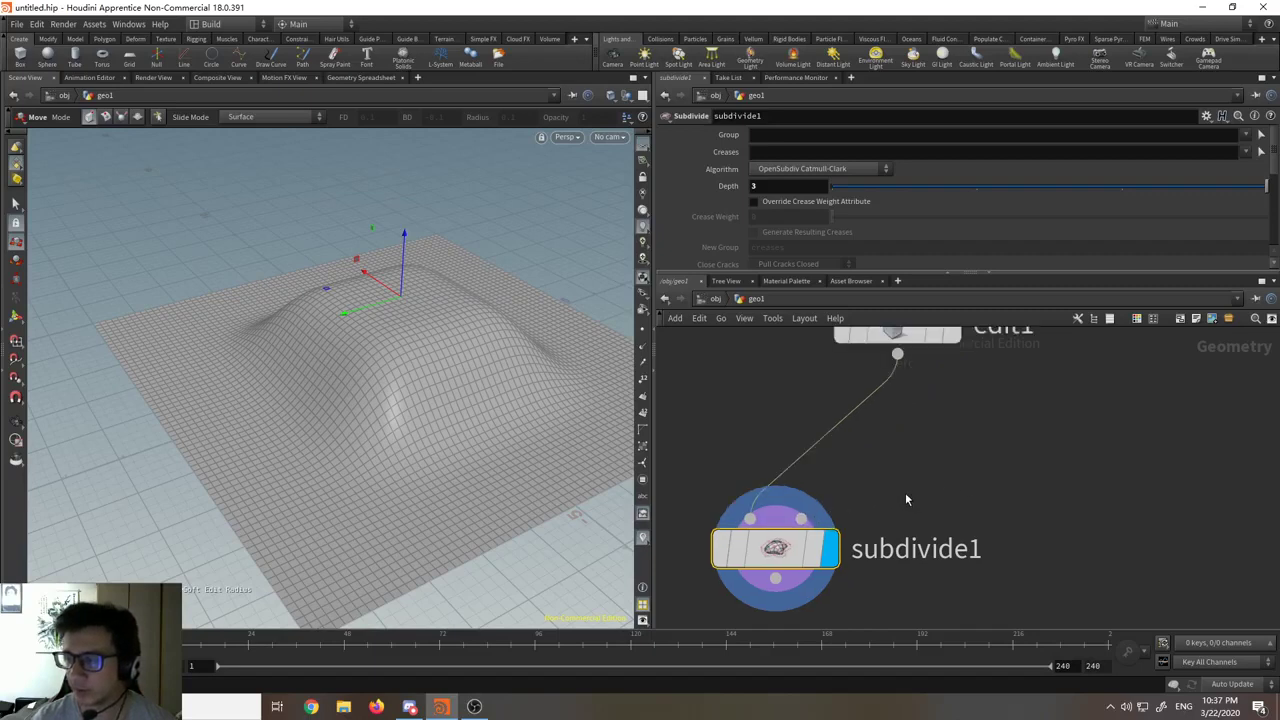
scroll(889, 497, up, 3)
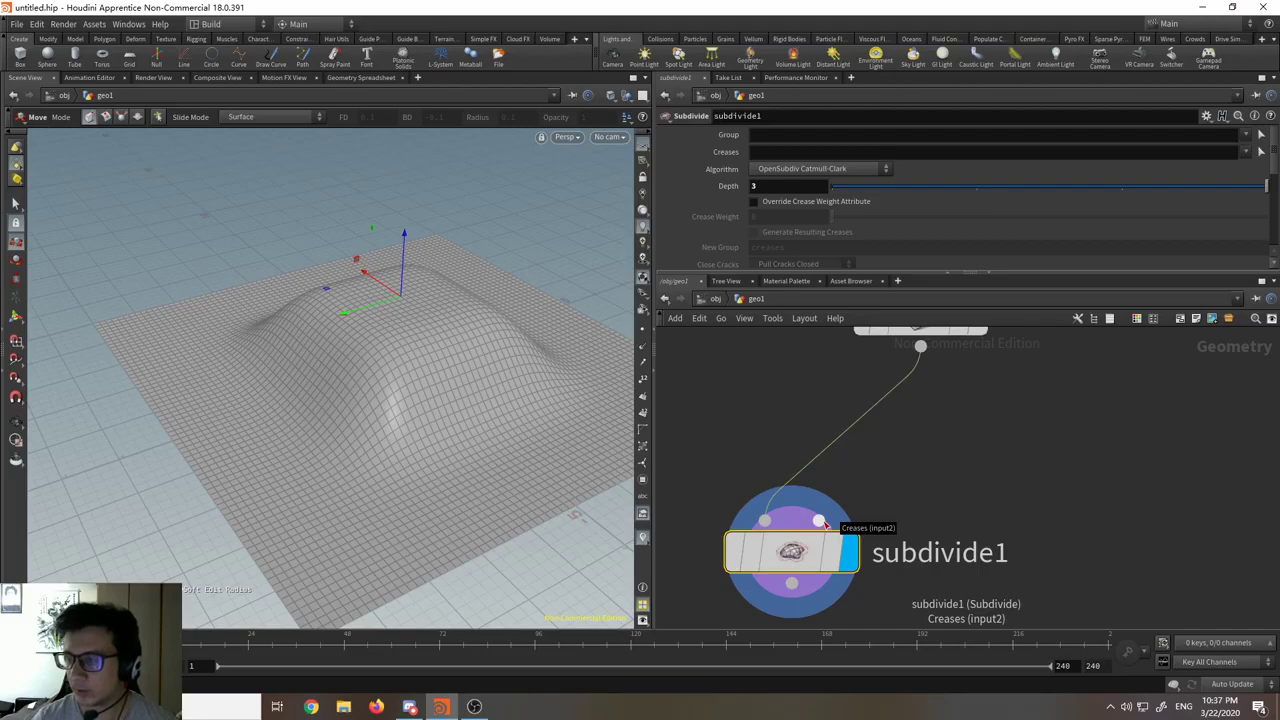
scroll(1100, 470, down, 3)
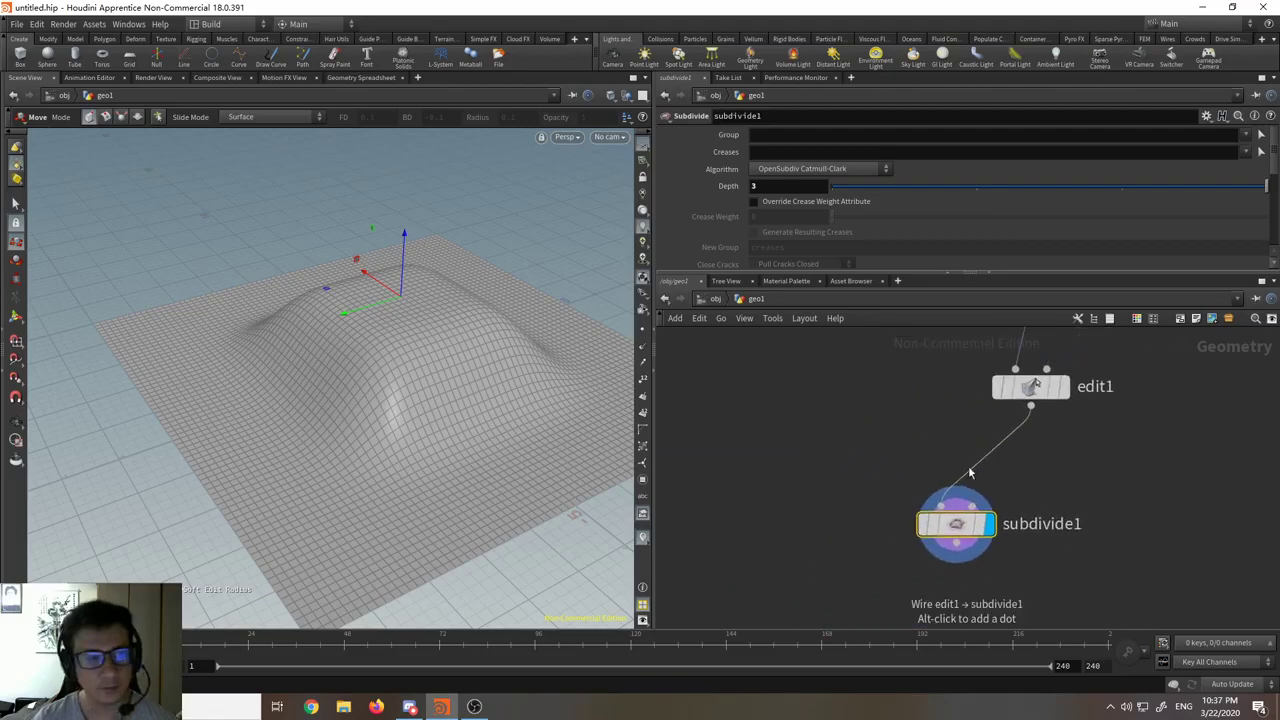
key(Tab)
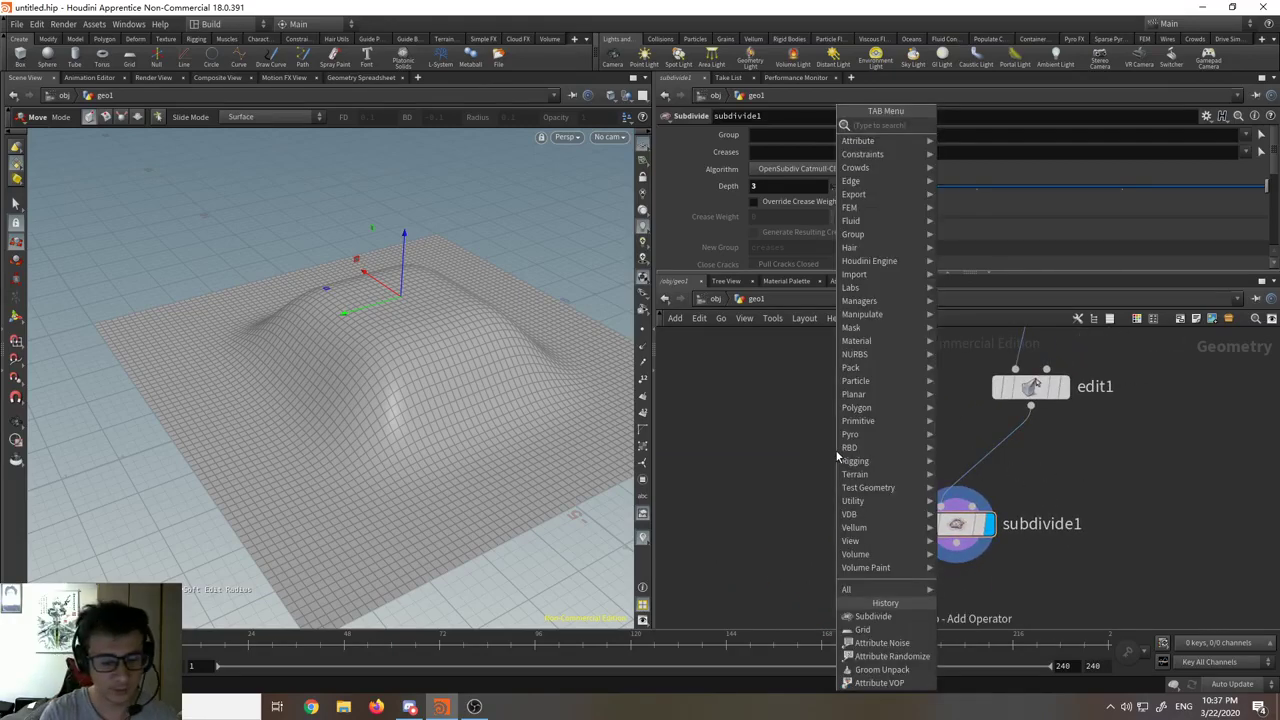
text(copy)
key(Return)
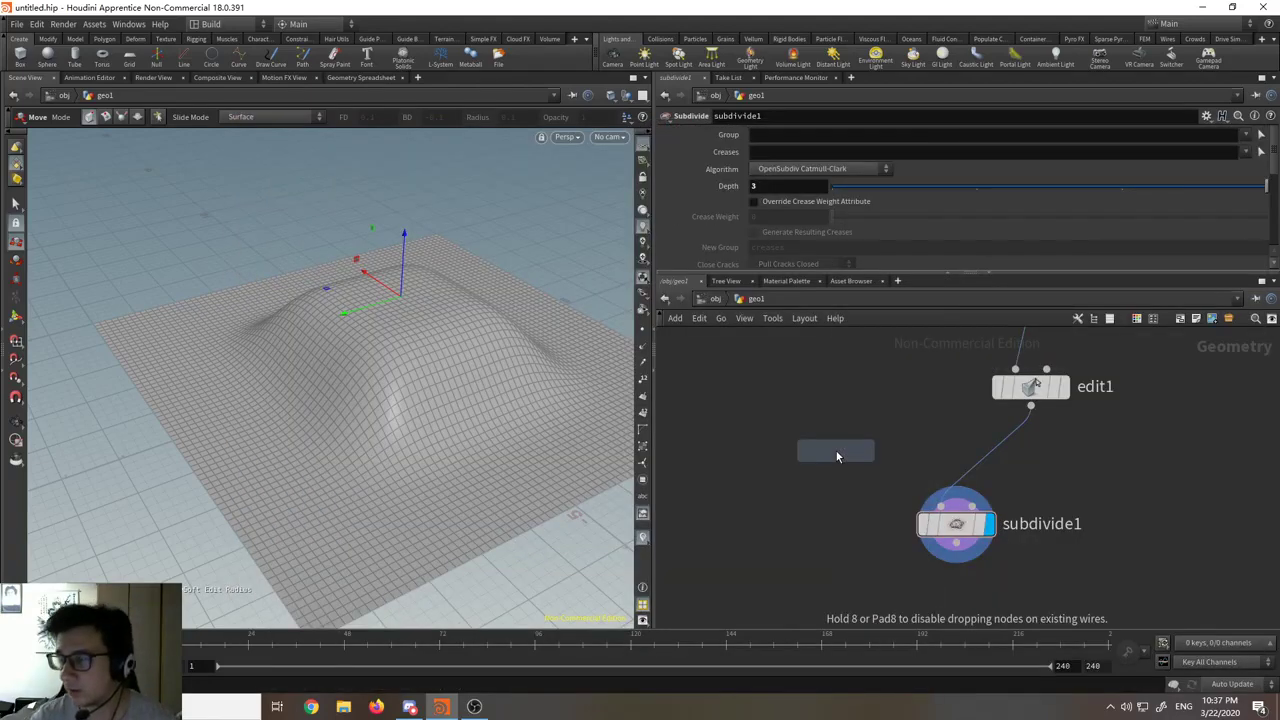
click(835, 457)
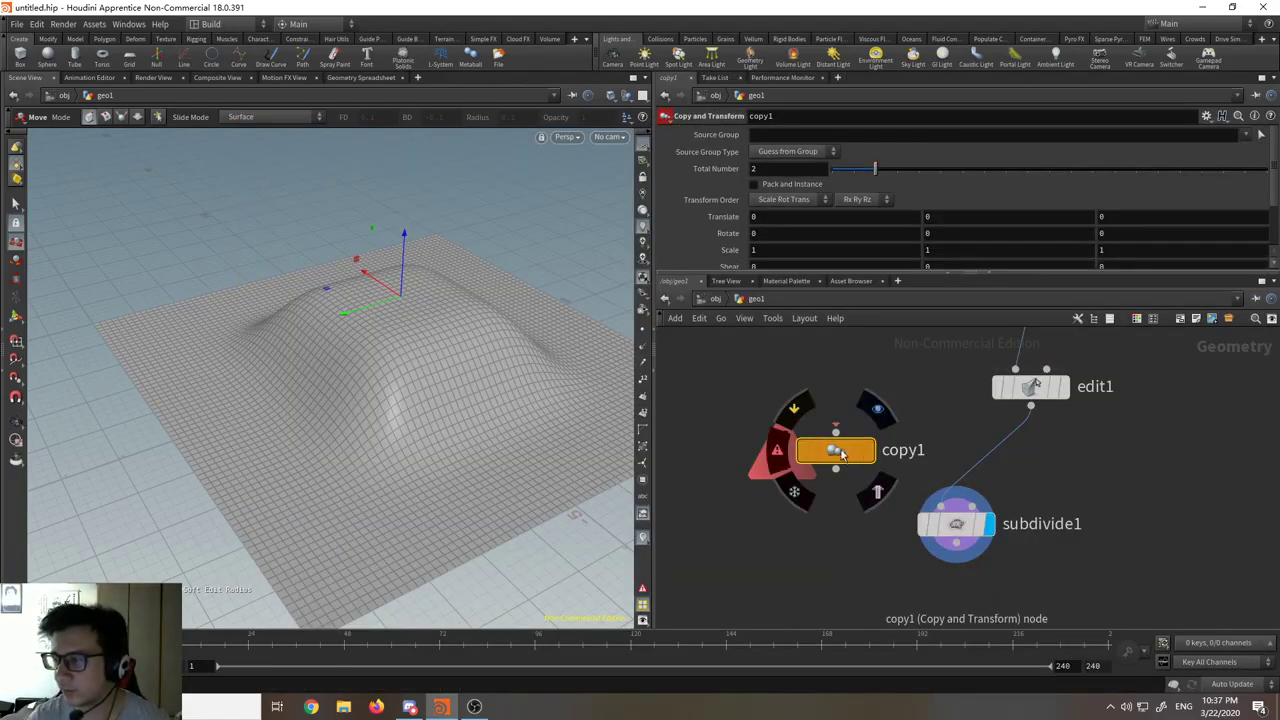
key(Delete)
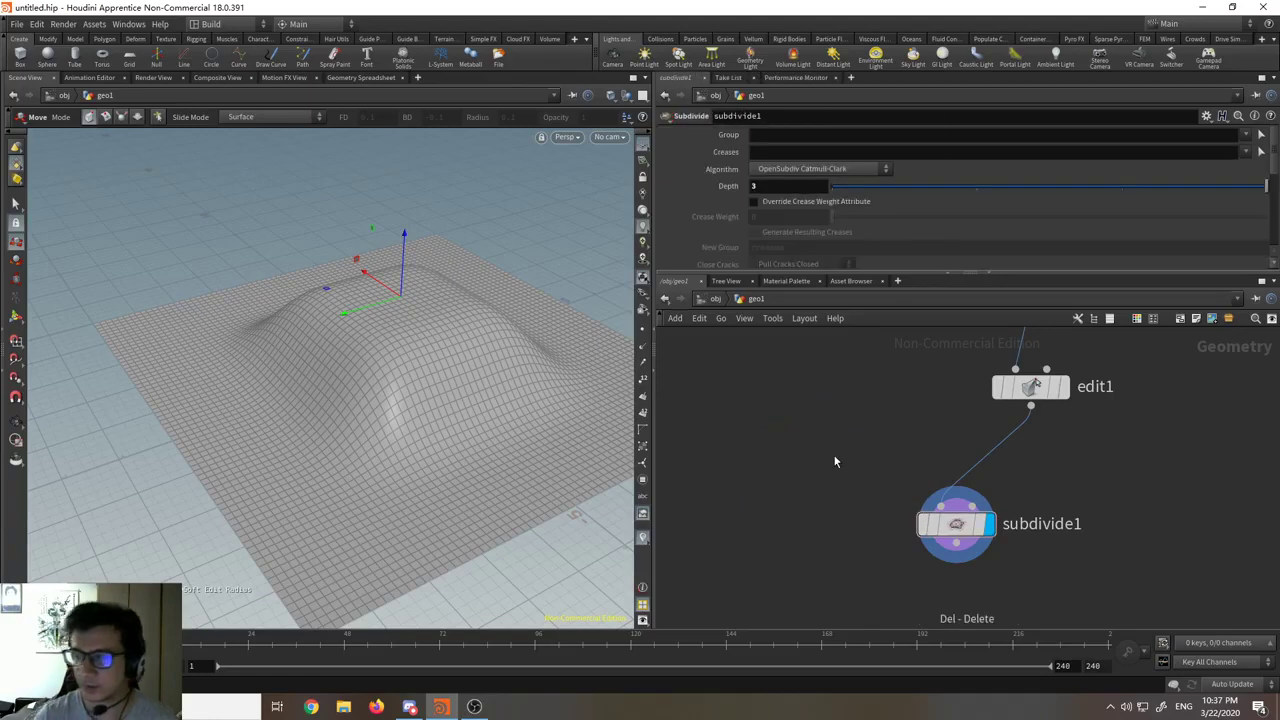
Step: Add a Copy to Points node beside the Subdivide node to examine its two inputs, and delete it
key(Tab)
text(copy)
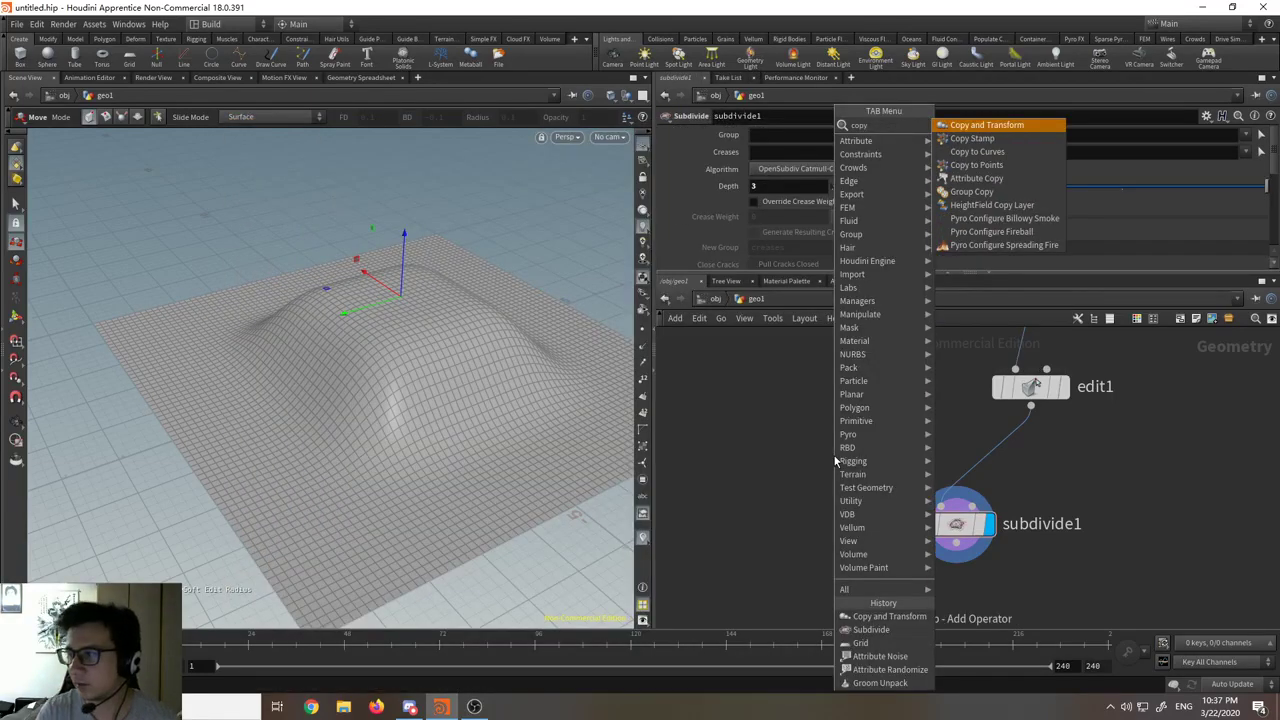
key(Down)
key(Down)
key(Down)
key(Return)
click(833, 454)
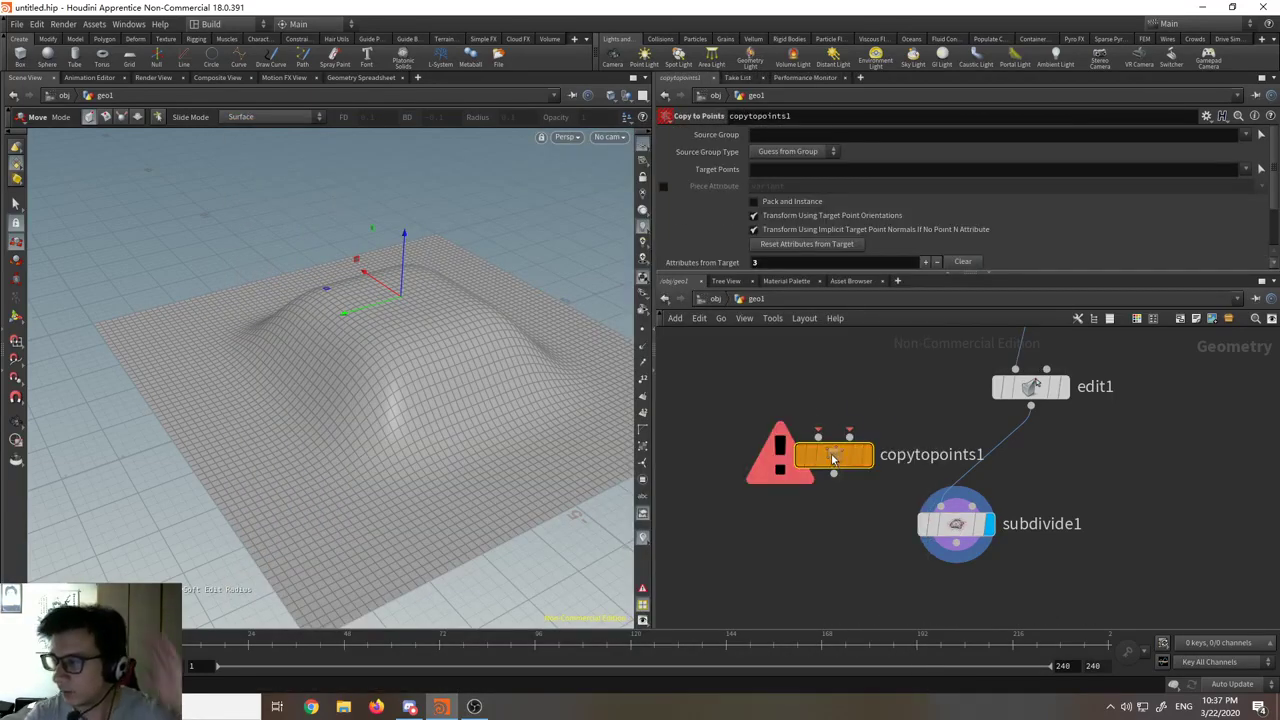
mouse_move(831, 454)
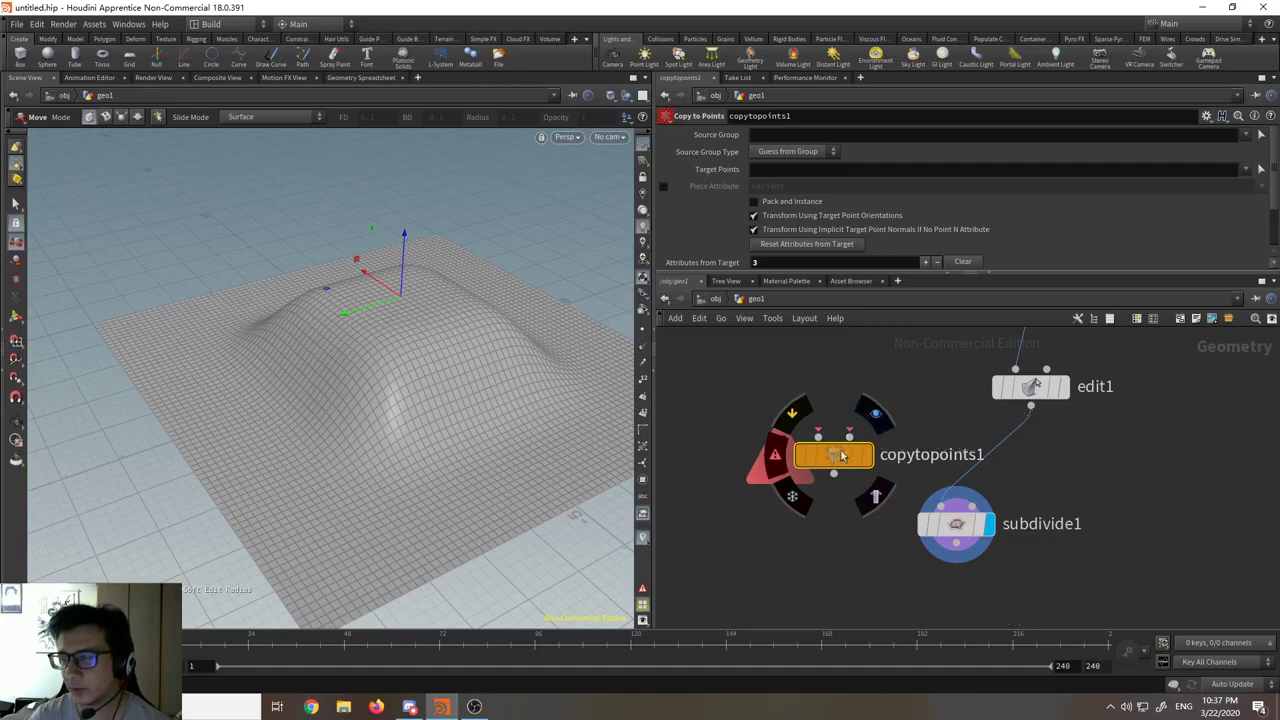
drag(849, 440, 813, 456)
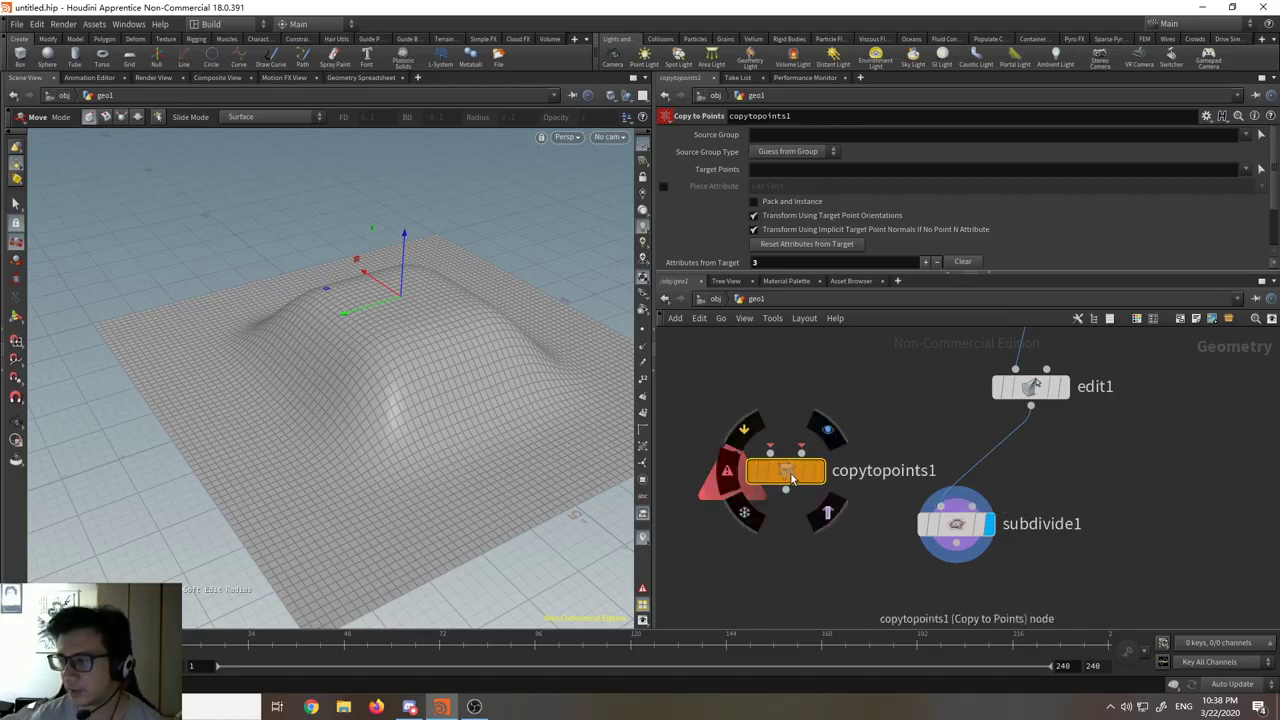
mouse_move(790, 479)
mouse_down()
mouse_move(793, 452)
mouse_move(788, 469)
mouse_up()
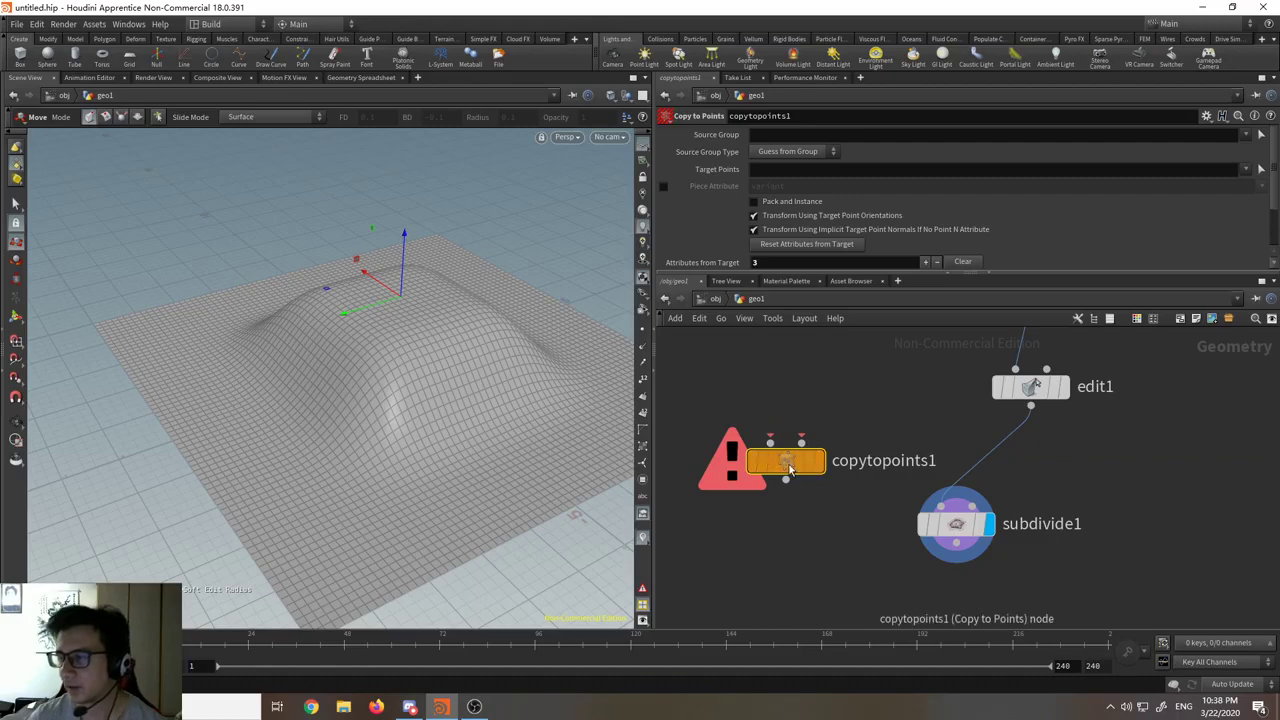
key(Delete)
Step: Select the Edit node and inspect its raised faces over the subdivided surface from a lower angle
key(h)
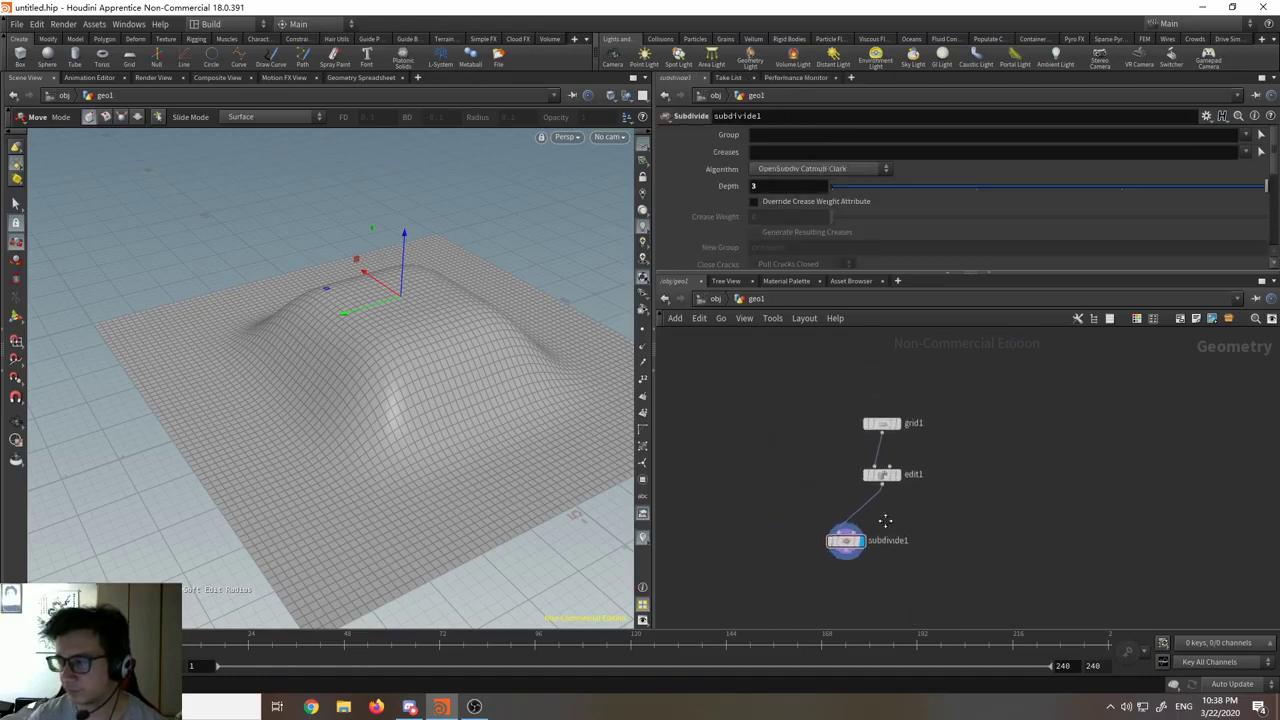
drag(845, 418, 899, 487)
scroll(871, 527, up, 3)
scroll(871, 527, up, 1)
click(949, 530)
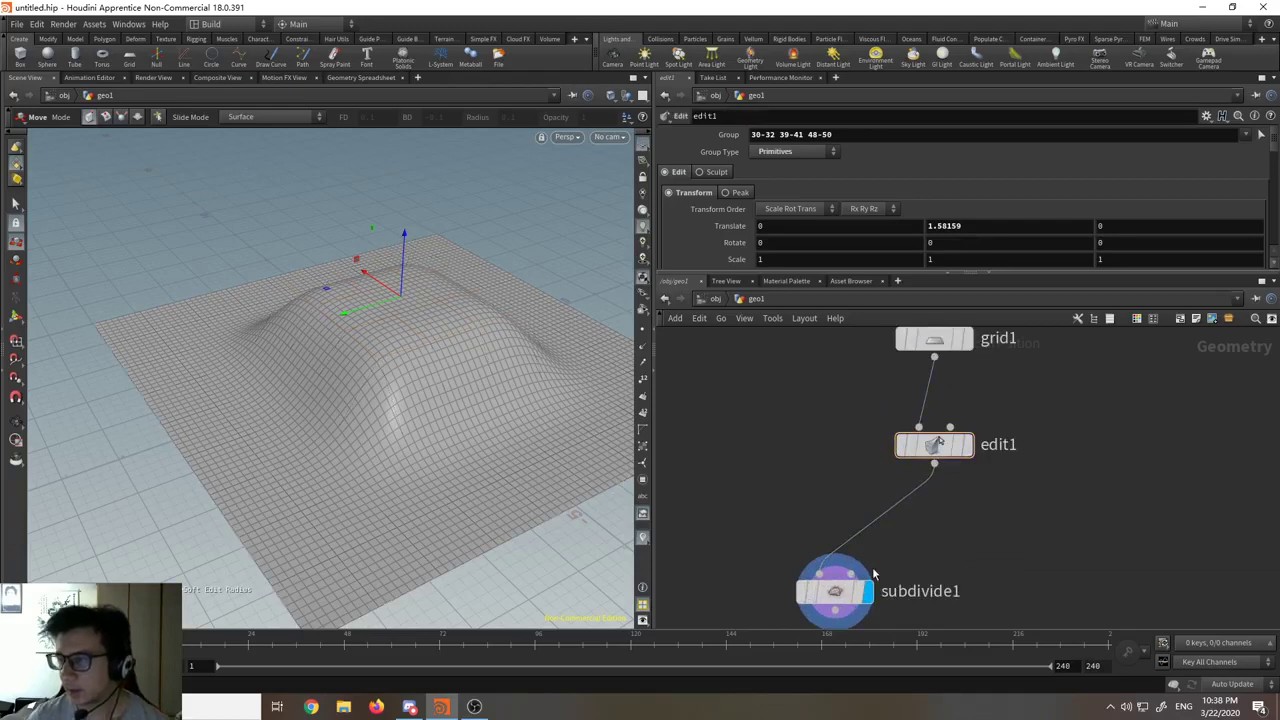
click(936, 447)
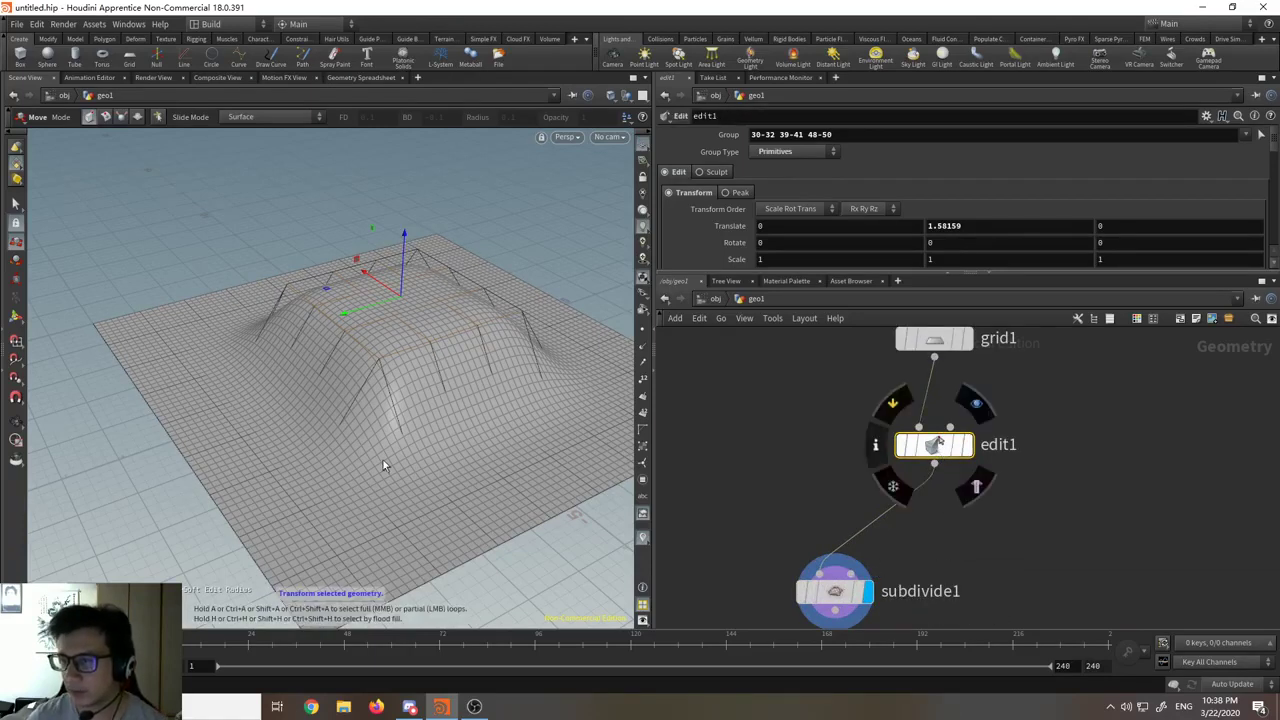
key(Escape)
drag(429, 374, 429, 400)
click(925, 445)
mouse_move(925, 445)
mouse_down()
mouse_move(900, 443)
mouse_move(929, 447)
mouse_up()
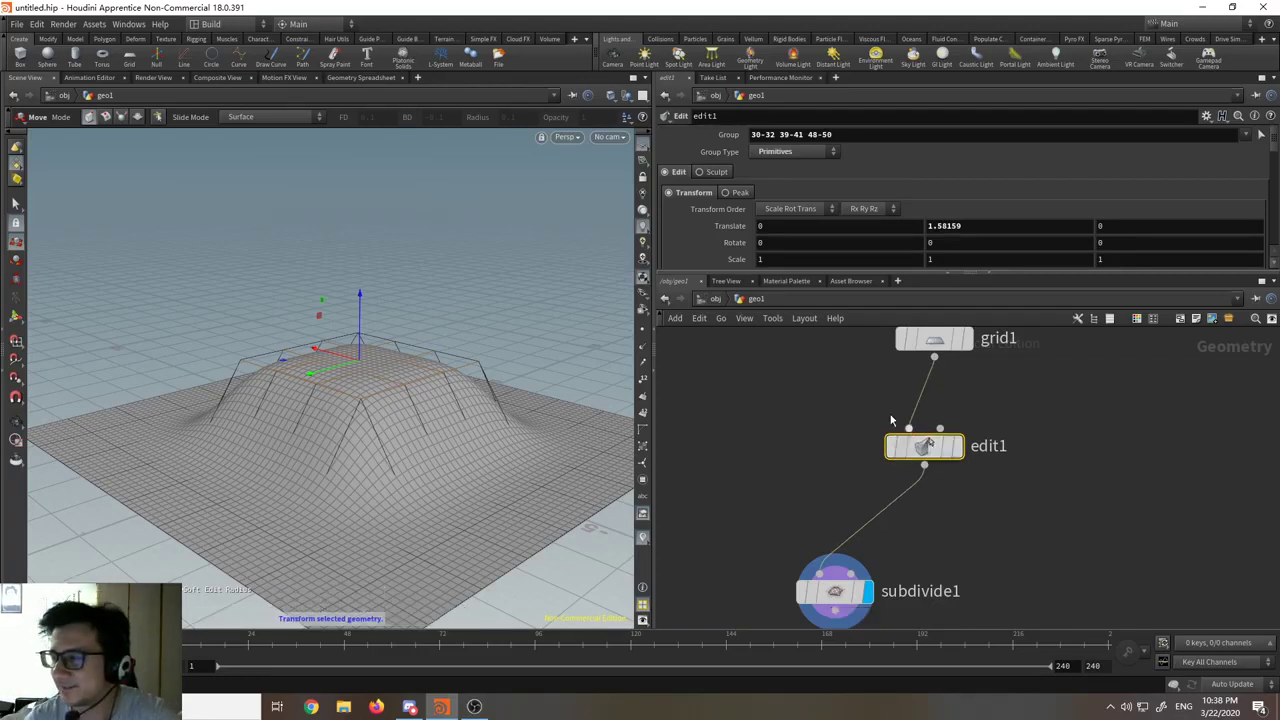
middle_drag(1001, 228, 917, 258)
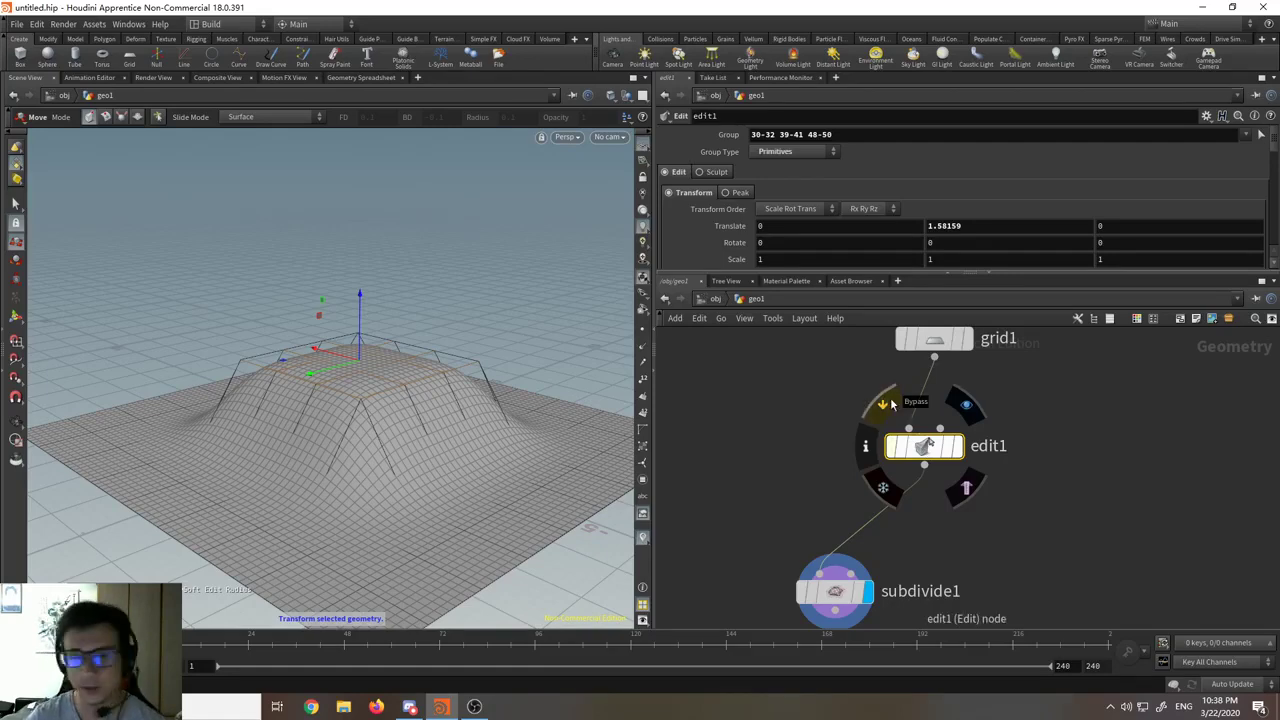
Step: Bypass and re-enable the Edit node twice to compare the surface with and without the edit
click(885, 404)
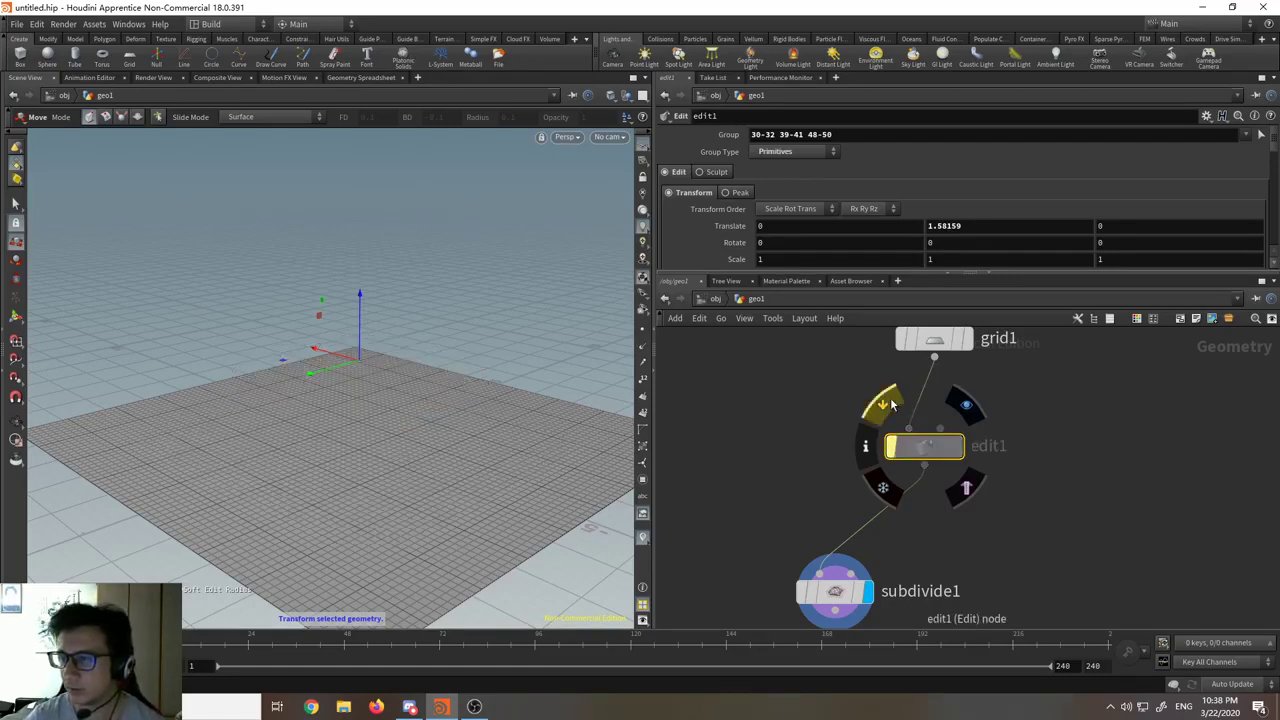
click(888, 404)
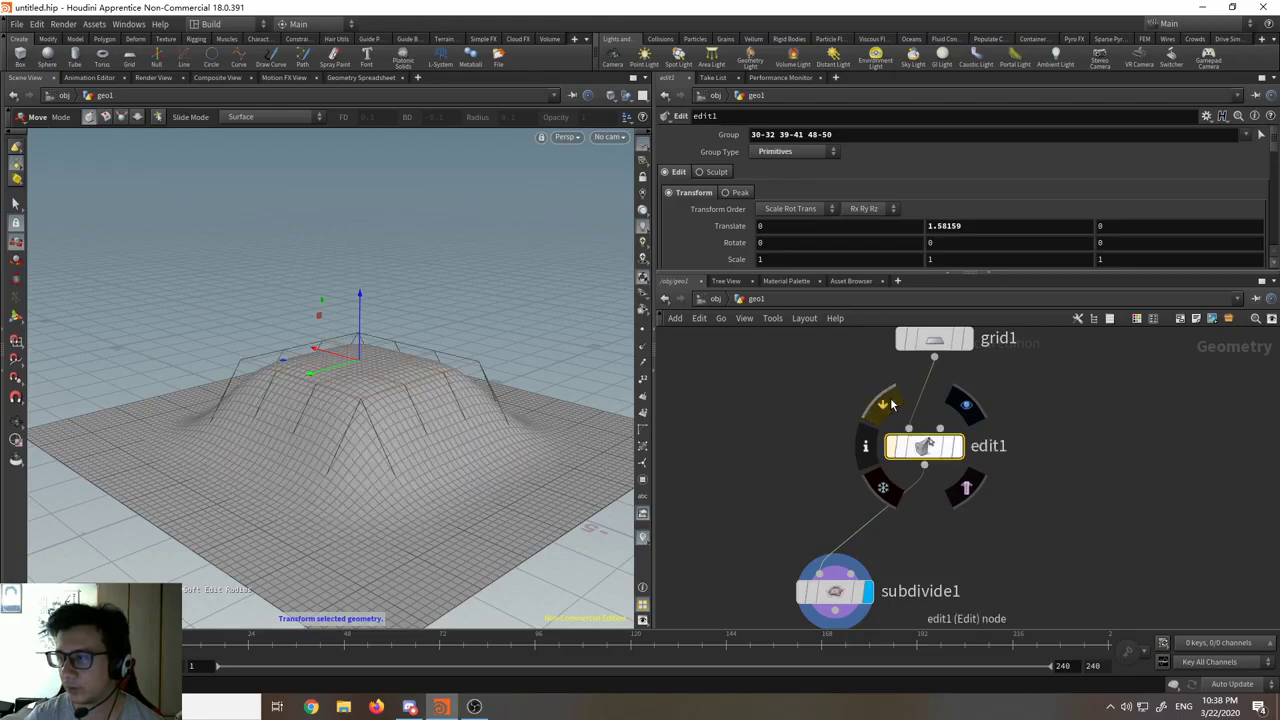
click(888, 404)
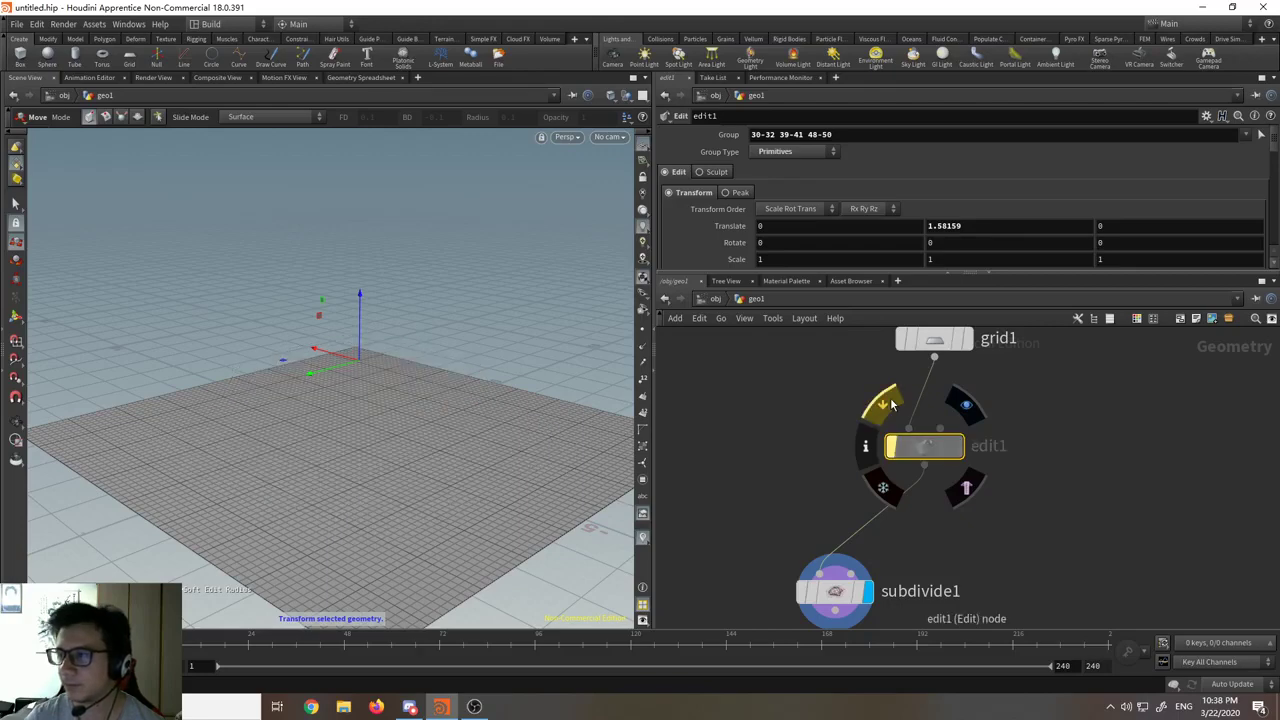
click(890, 404)
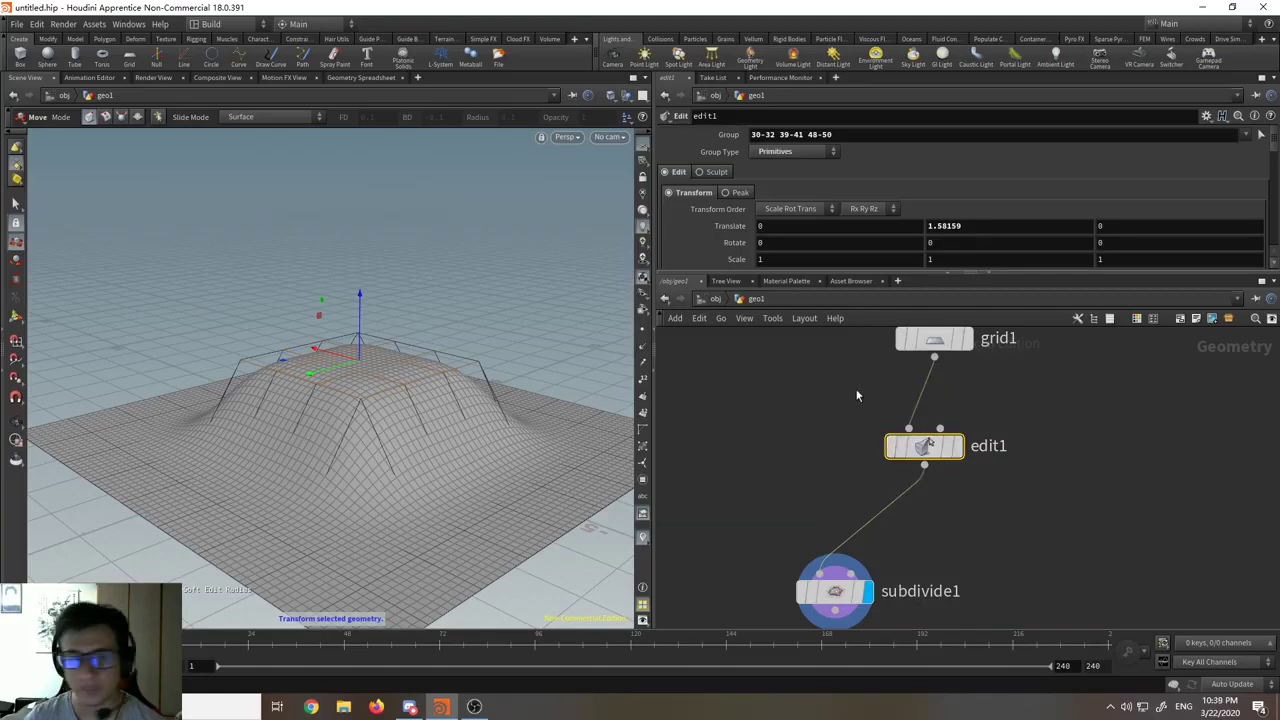
Step: Rearrange the grid and Edit nodes so the Edit node sits diagonally below the grid with wider spacing
mouse_move(930, 446)
mouse_down()
mouse_move(909, 451)
mouse_move(925, 460)
mouse_up()
middle_drag(1017, 433, 943, 504)
drag(868, 415, 936, 411)
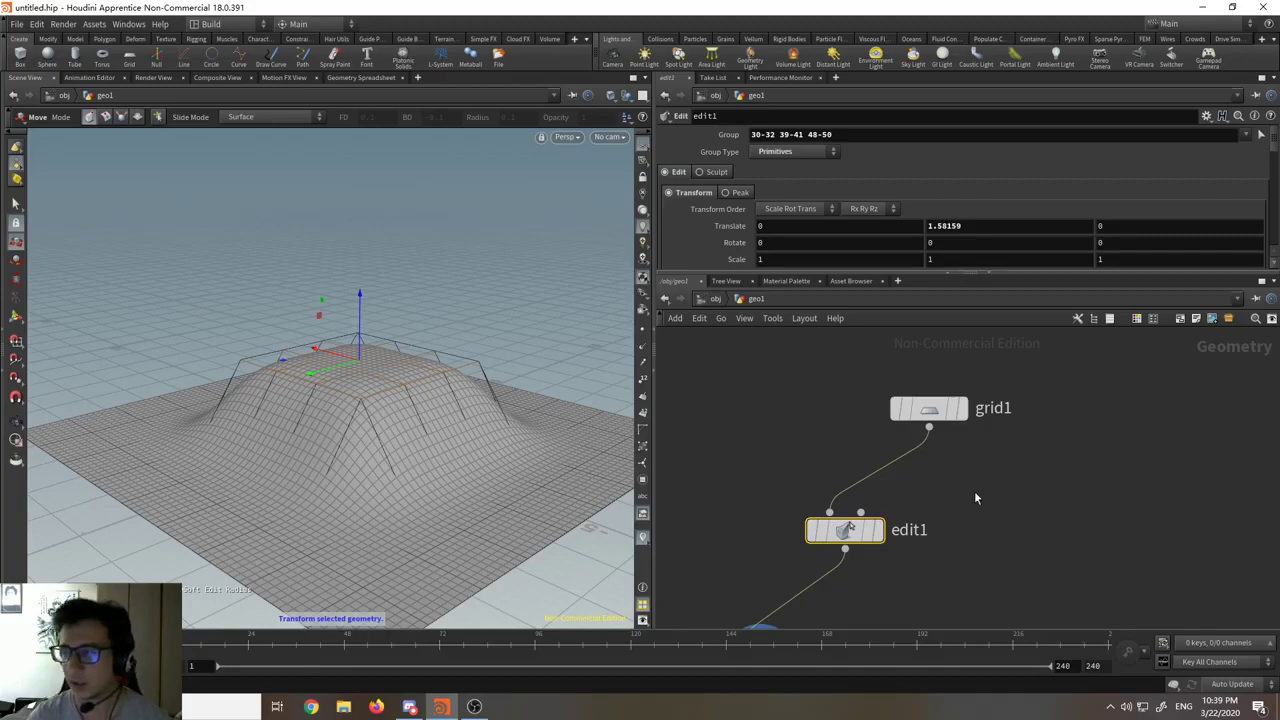
Step: Move the Subdivide node closer beneath the Edit node, and shift the Edit node diagonally up toward the grid
key(h)
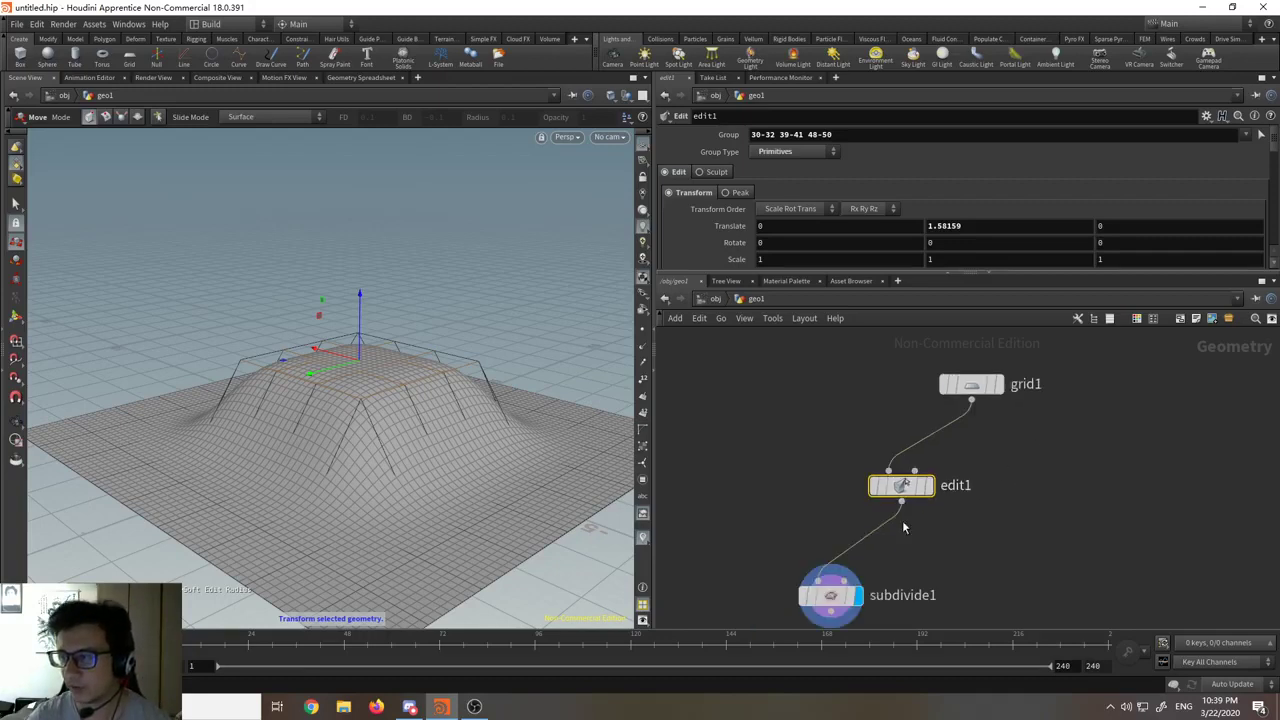
drag(829, 596, 833, 570)
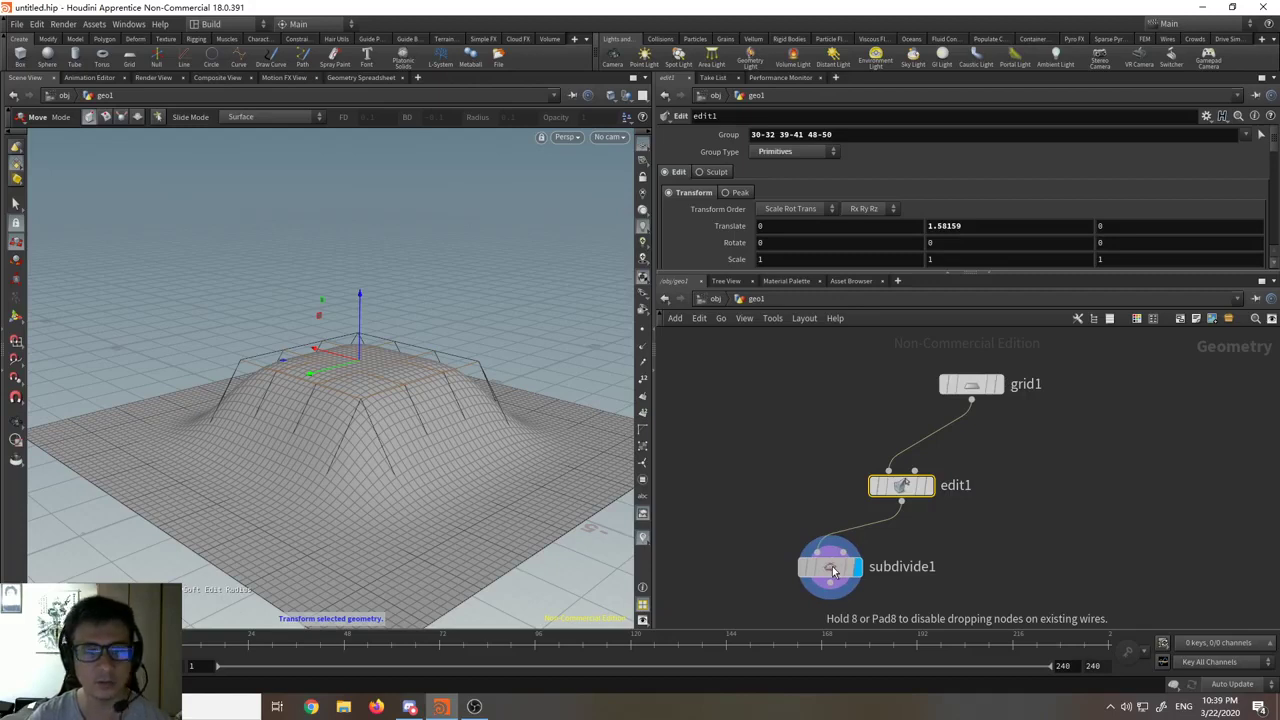
drag(833, 570, 833, 570)
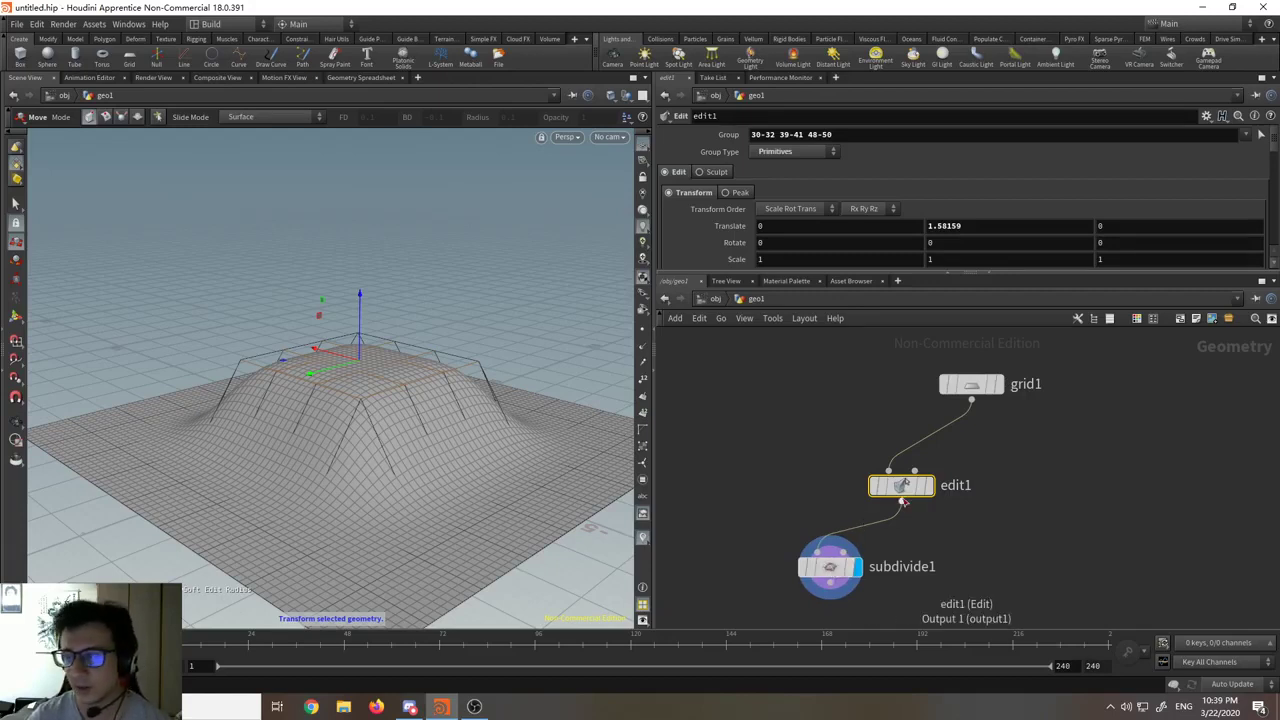
drag(906, 487, 881, 466)
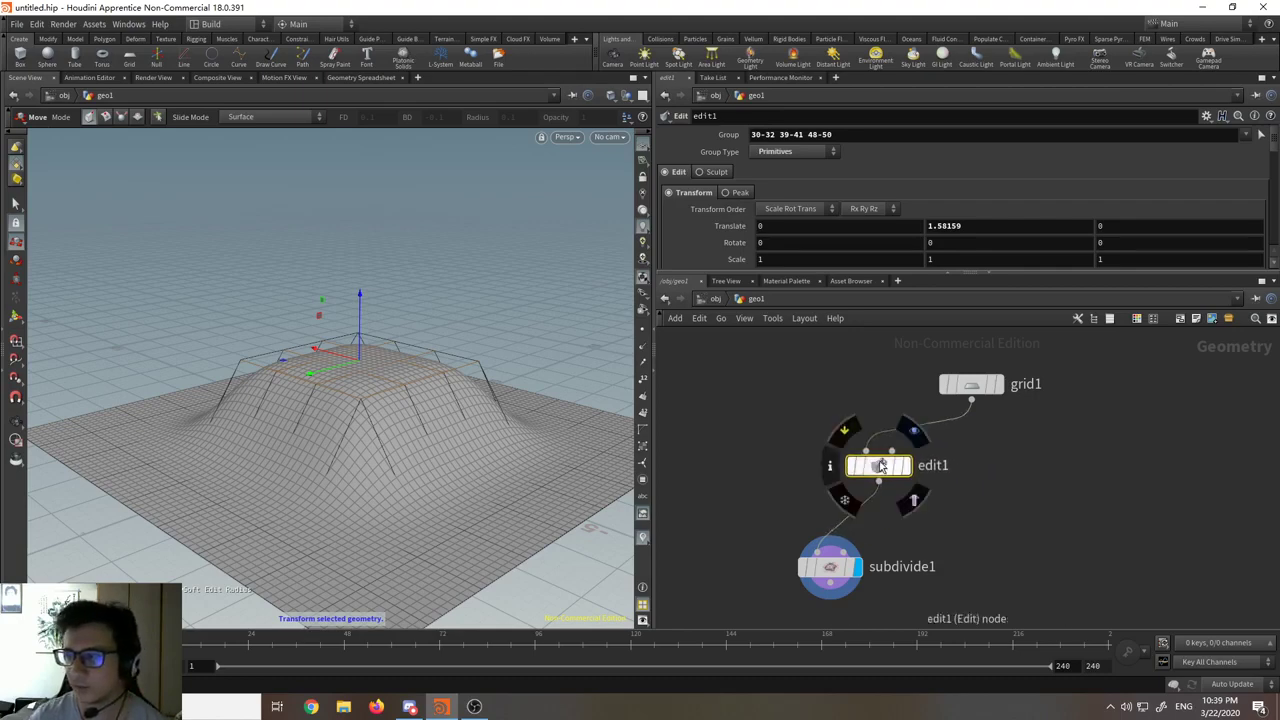
Step: Raise the Edit node's Y translation to 1.98159 and bring the whole node chain back into view
middle_drag(964, 225, 990, 240)
middle_drag(1158, 430, 815, 449)
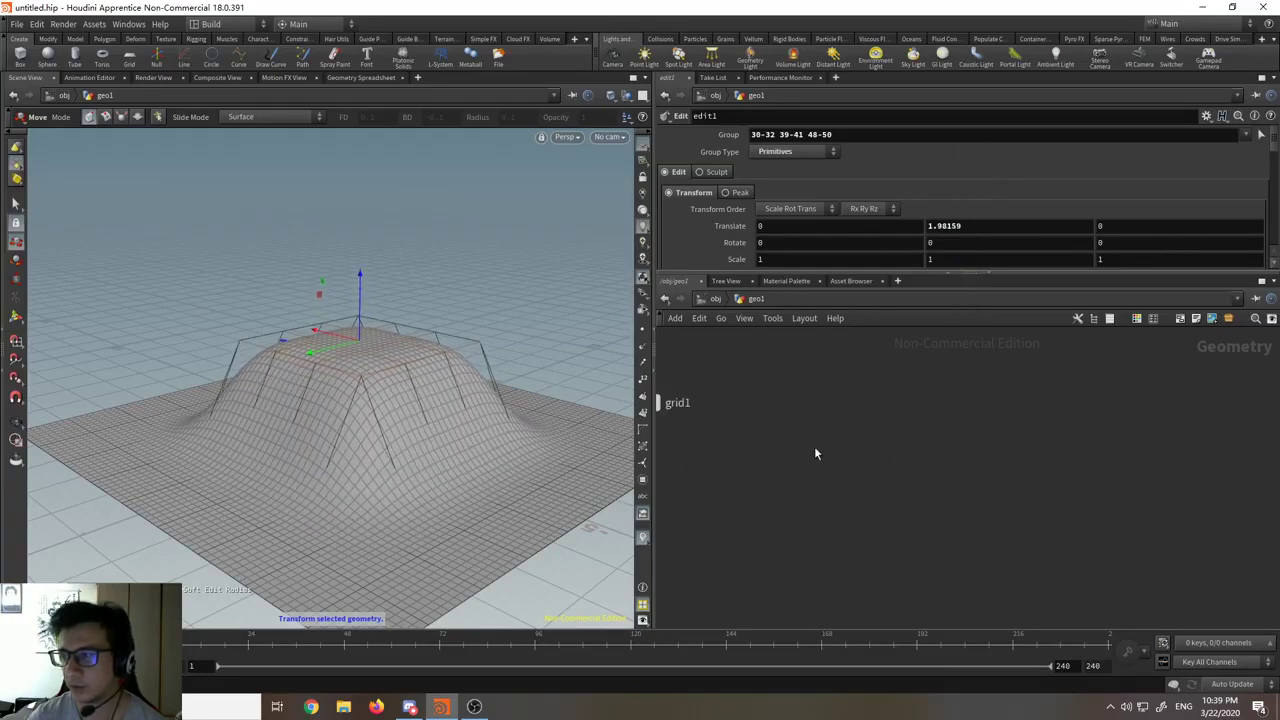
scroll(814, 446, down, 4)
middle_drag(673, 457, 857, 457)
scroll(850, 465, up, 6)
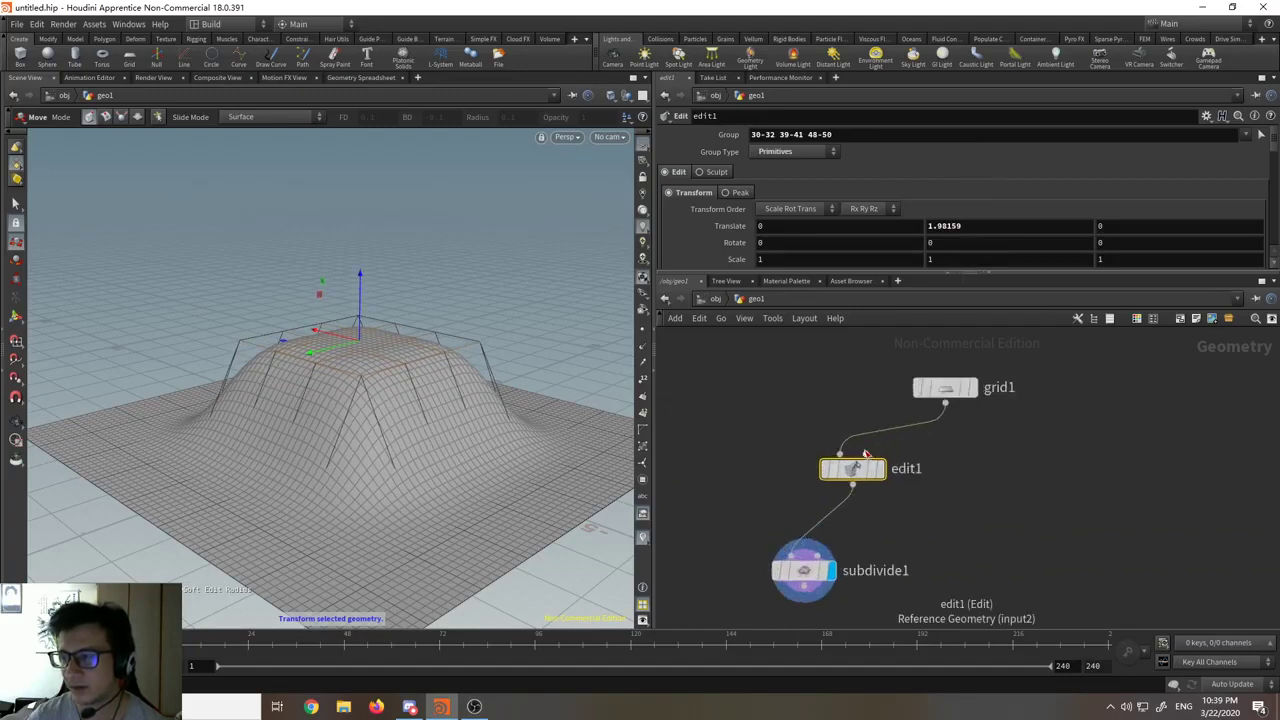
key(h)
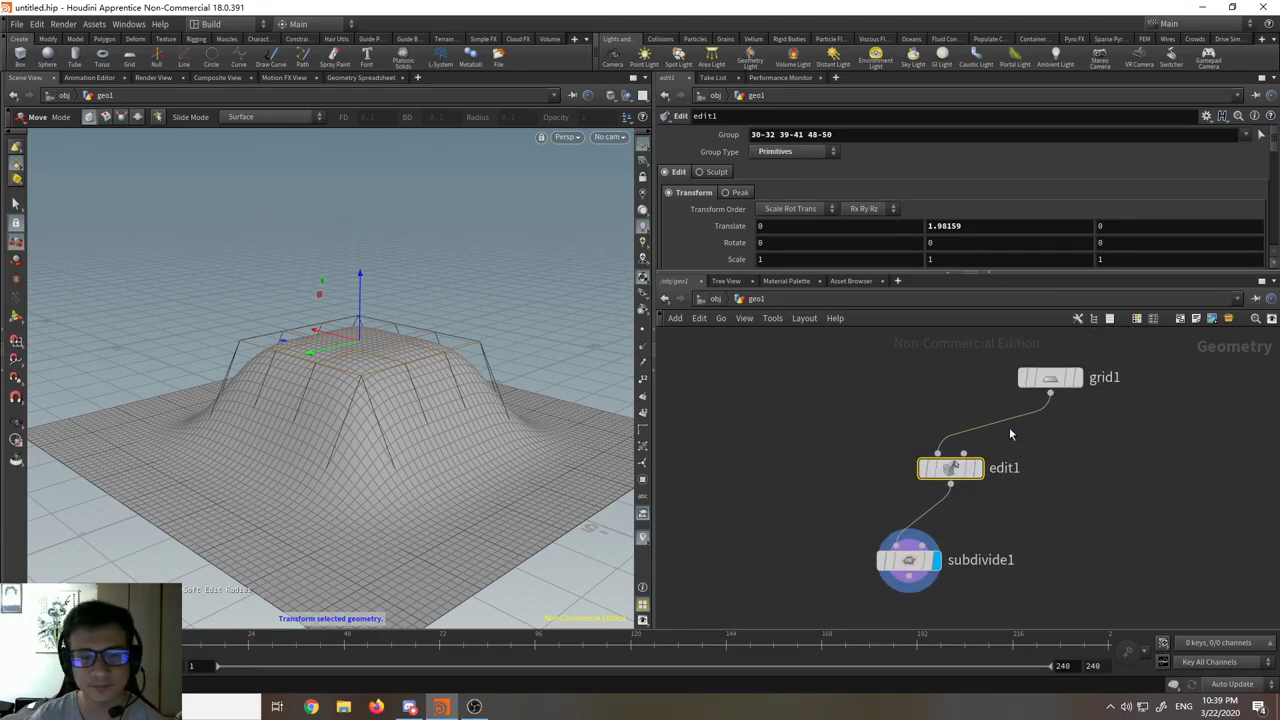
Step: Reposition the Edit and Subdivide nodes so the chain descends diagonally from the grid with clear spacing
scroll(1014, 472, down, 3)
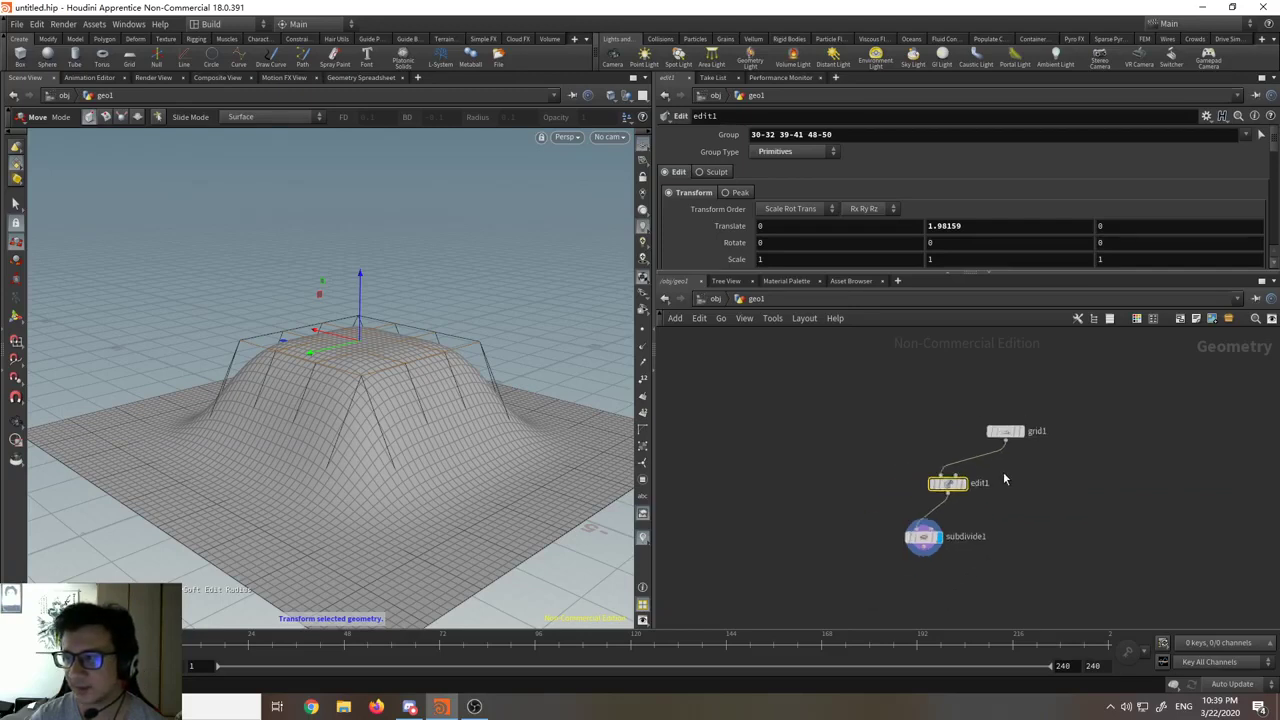
scroll(1014, 473, up, 3)
scroll(1014, 473, down, 3)
scroll(1014, 482, up, 3)
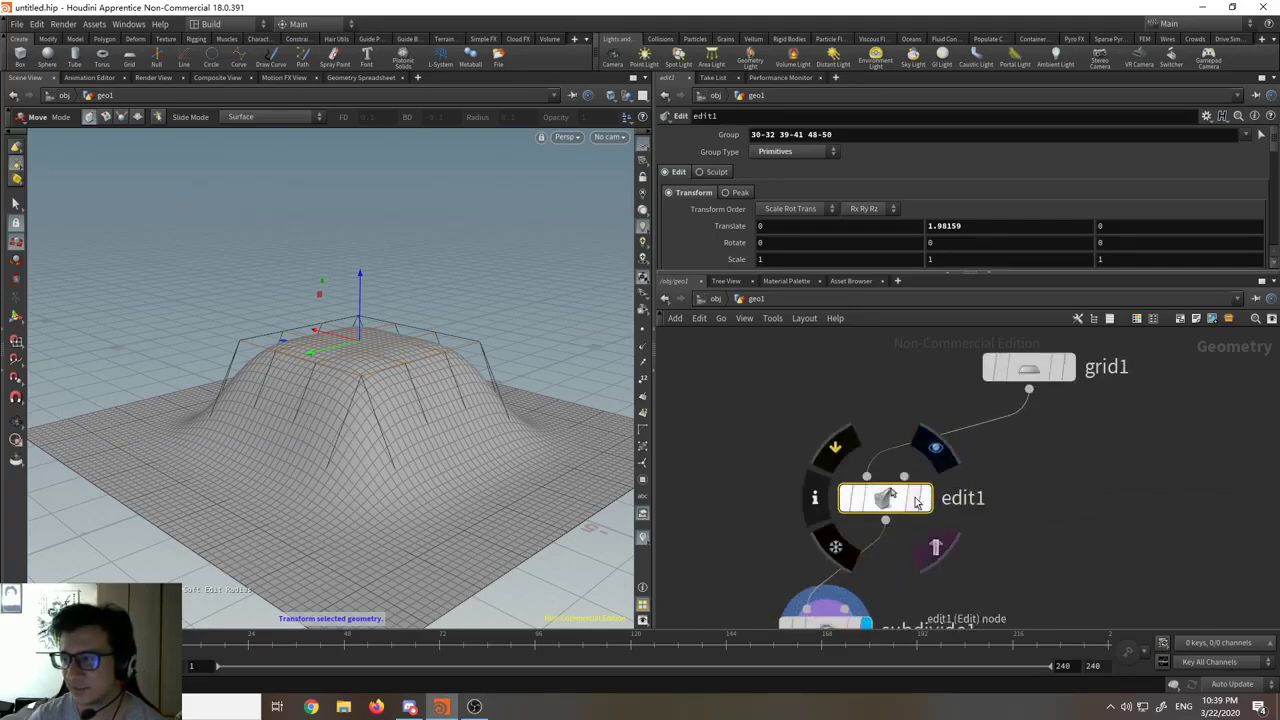
drag(890, 418, 923, 460)
scroll(925, 490, down, 3)
drag(885, 558, 862, 552)
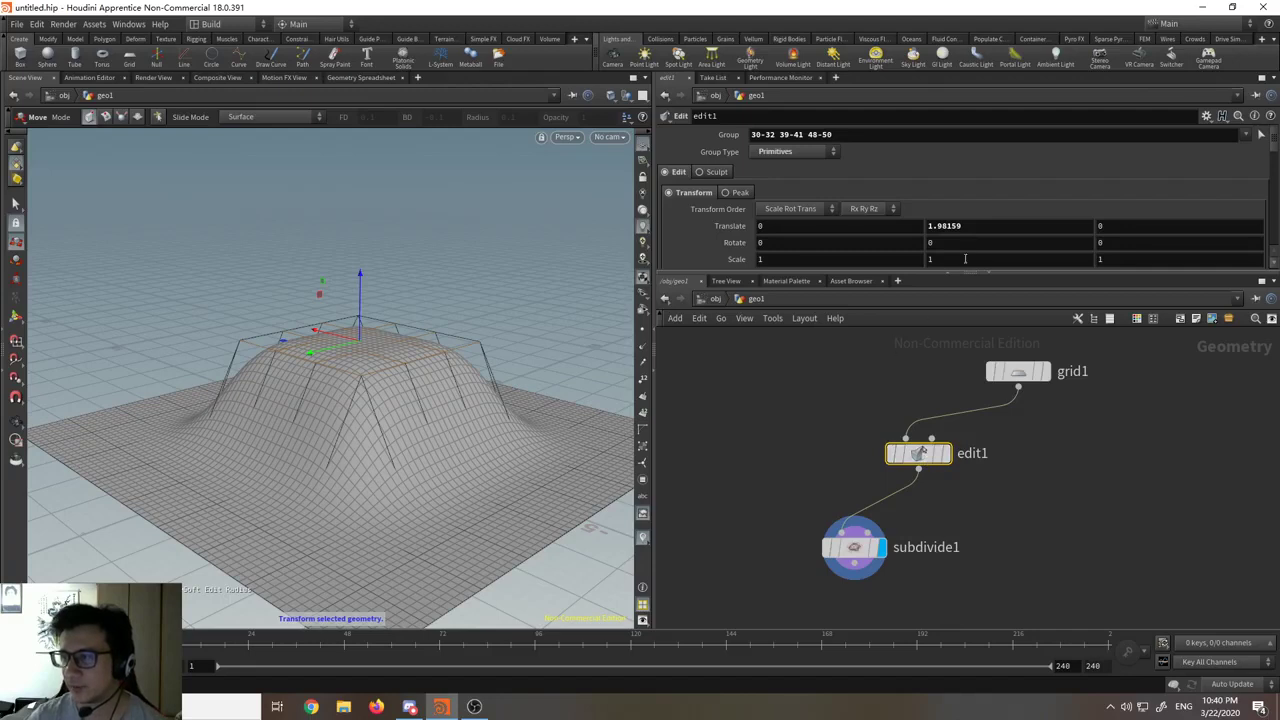
Step: Bypass the Edit node, select the Subdivide node and inspect the subdivided grid from a higher angle
mouse_move(935, 458)
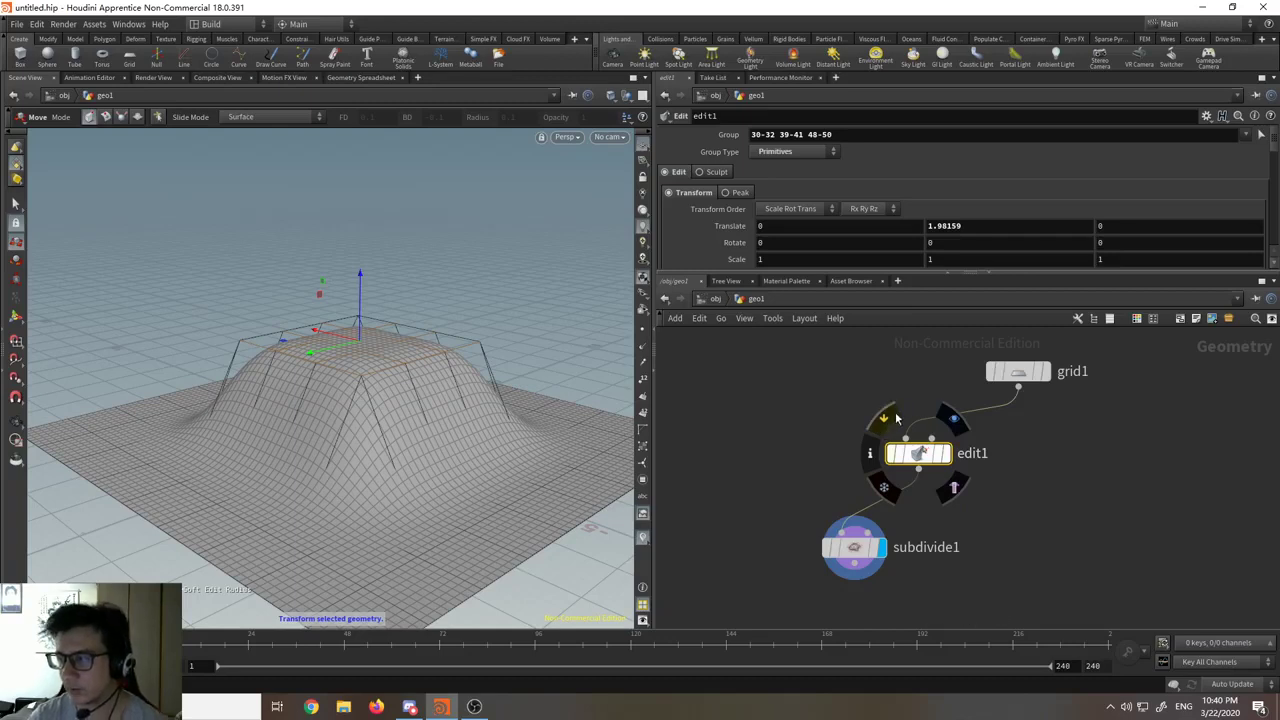
click(884, 418)
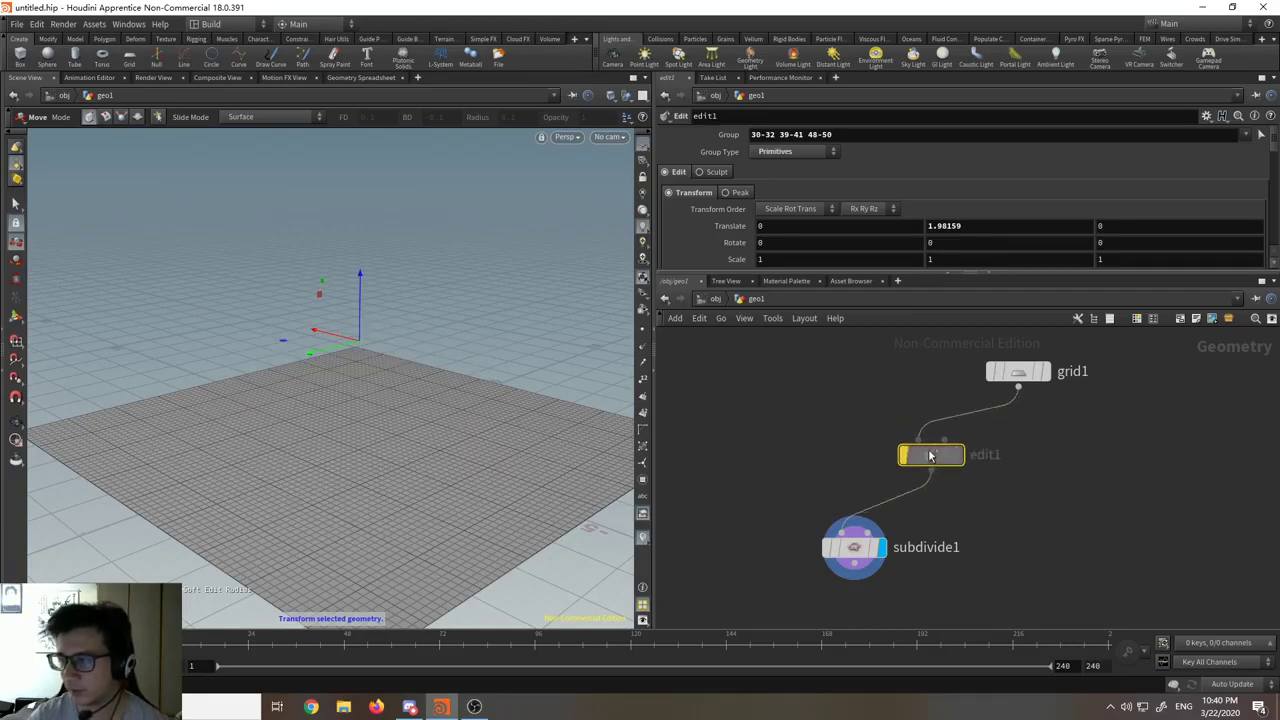
click(856, 549)
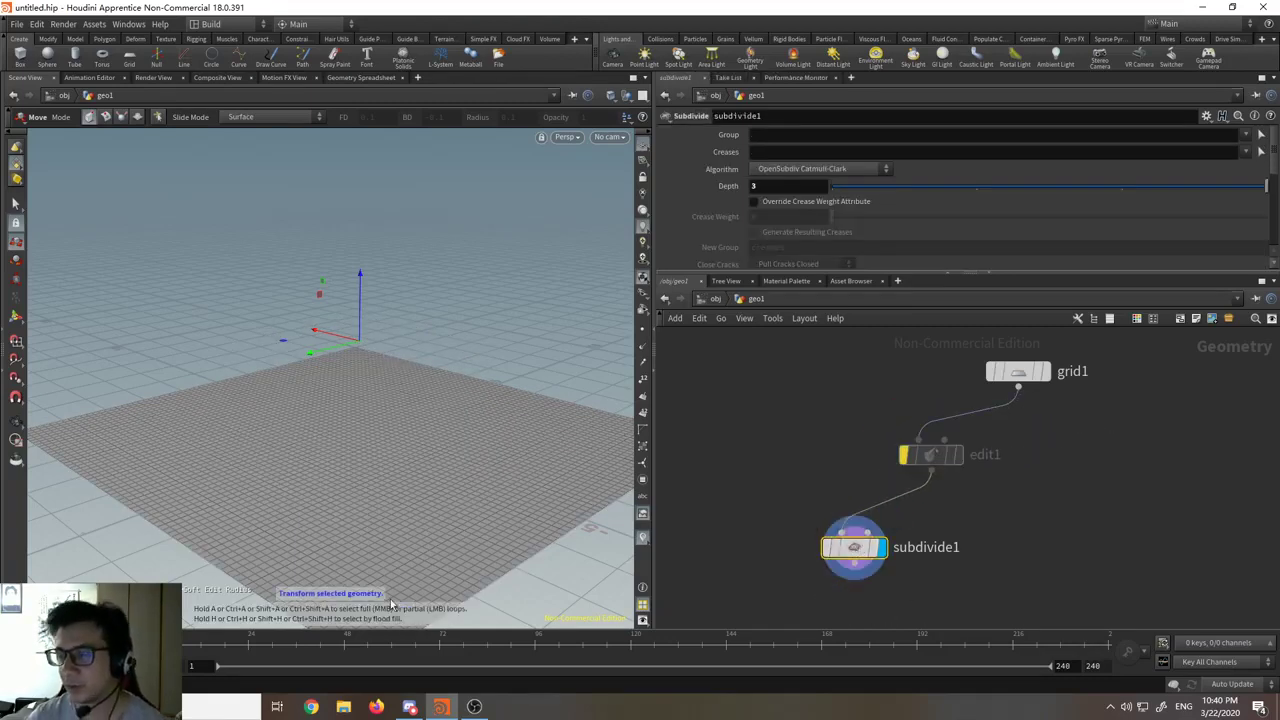
key(Escape)
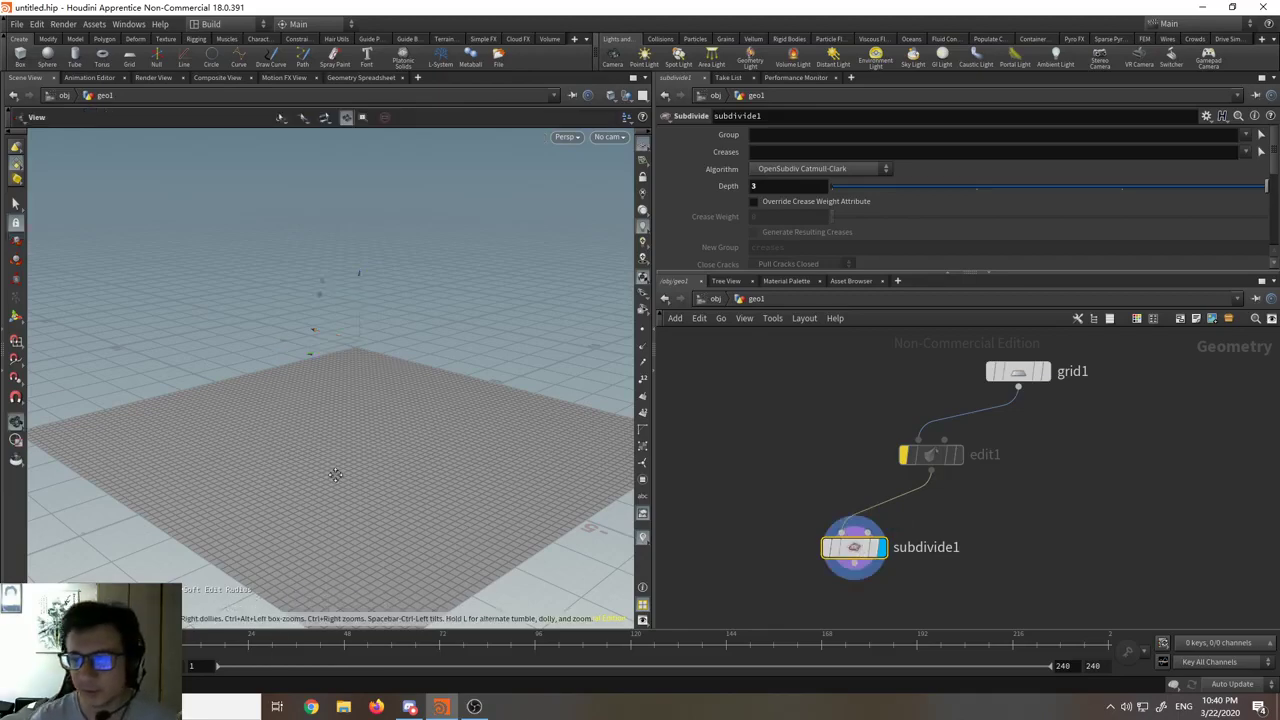
drag(334, 477, 435, 453)
key(t)
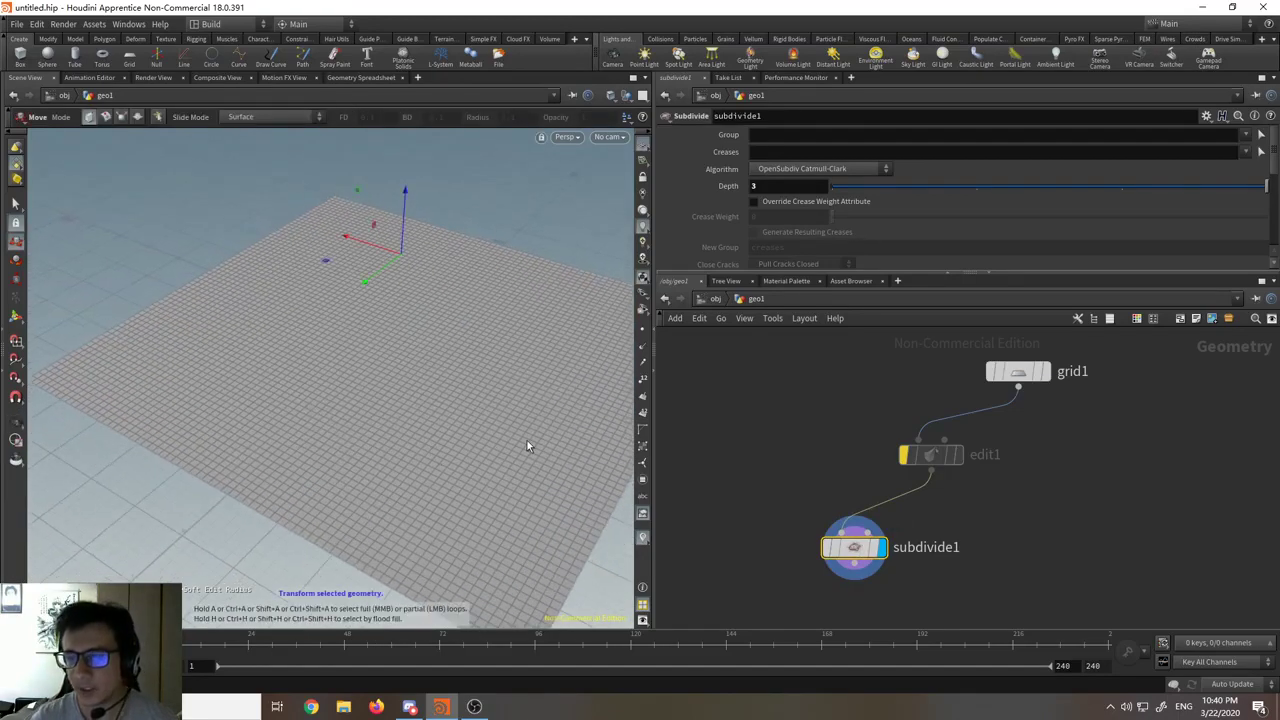
key(l)
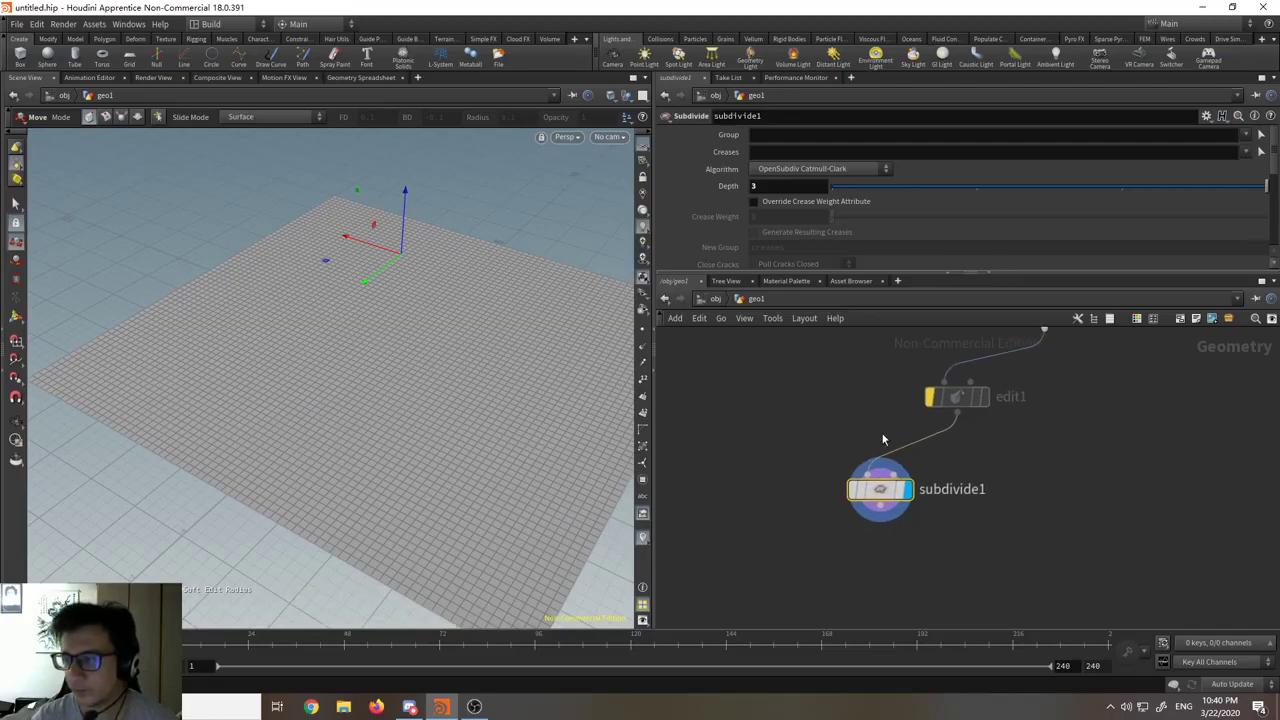
key(f)
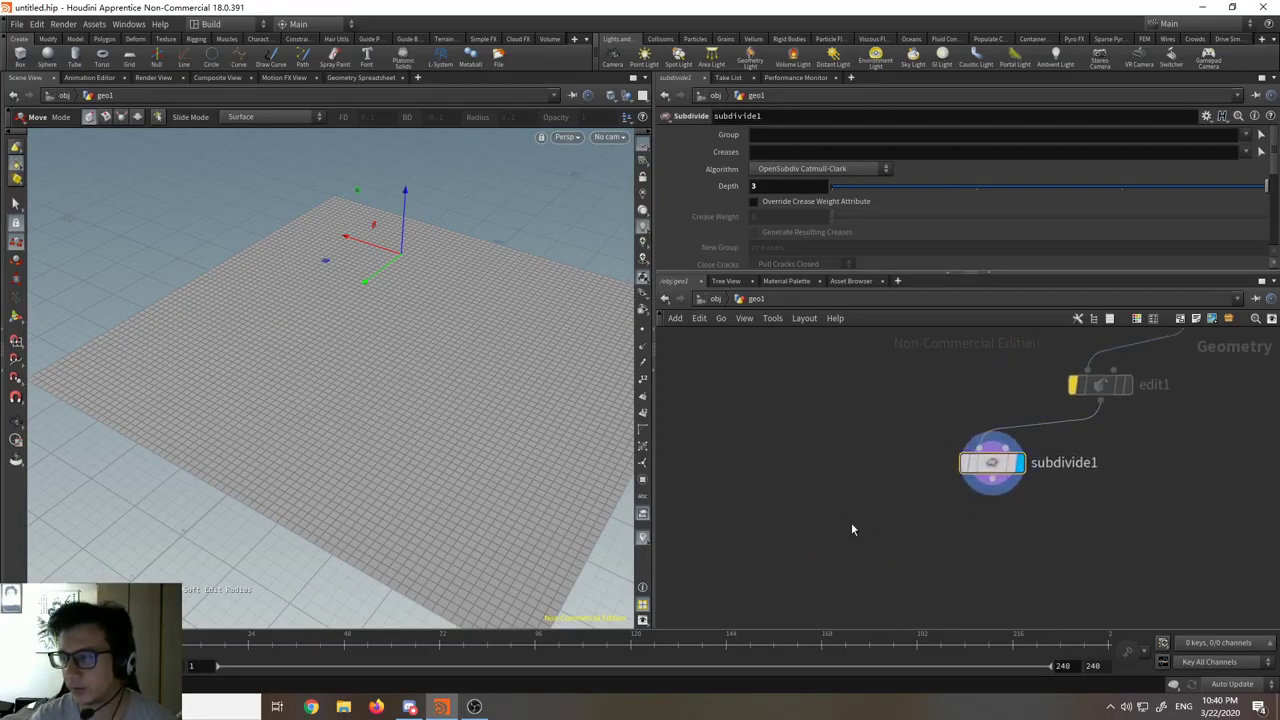
middle_drag(851, 529, 781, 523)
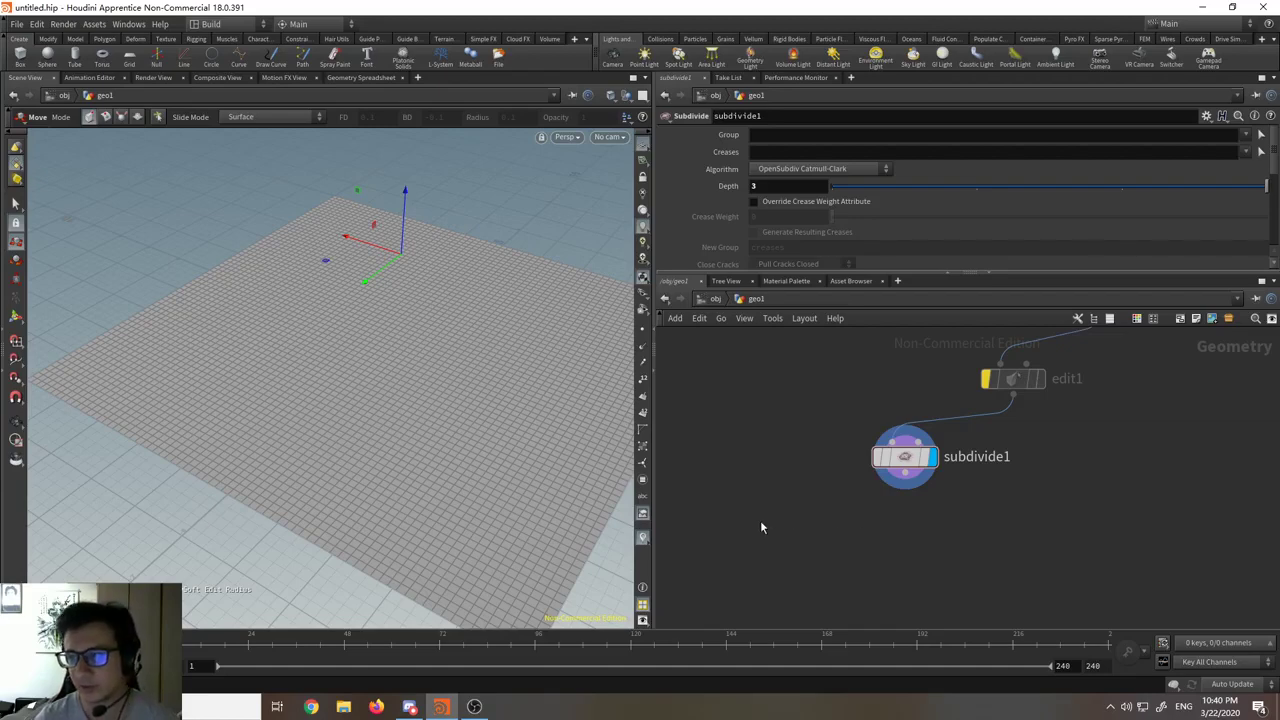
Step: Add a Mountain node below the Subdivide node, wire the Subdivide output into it and display its result
key(Tab)
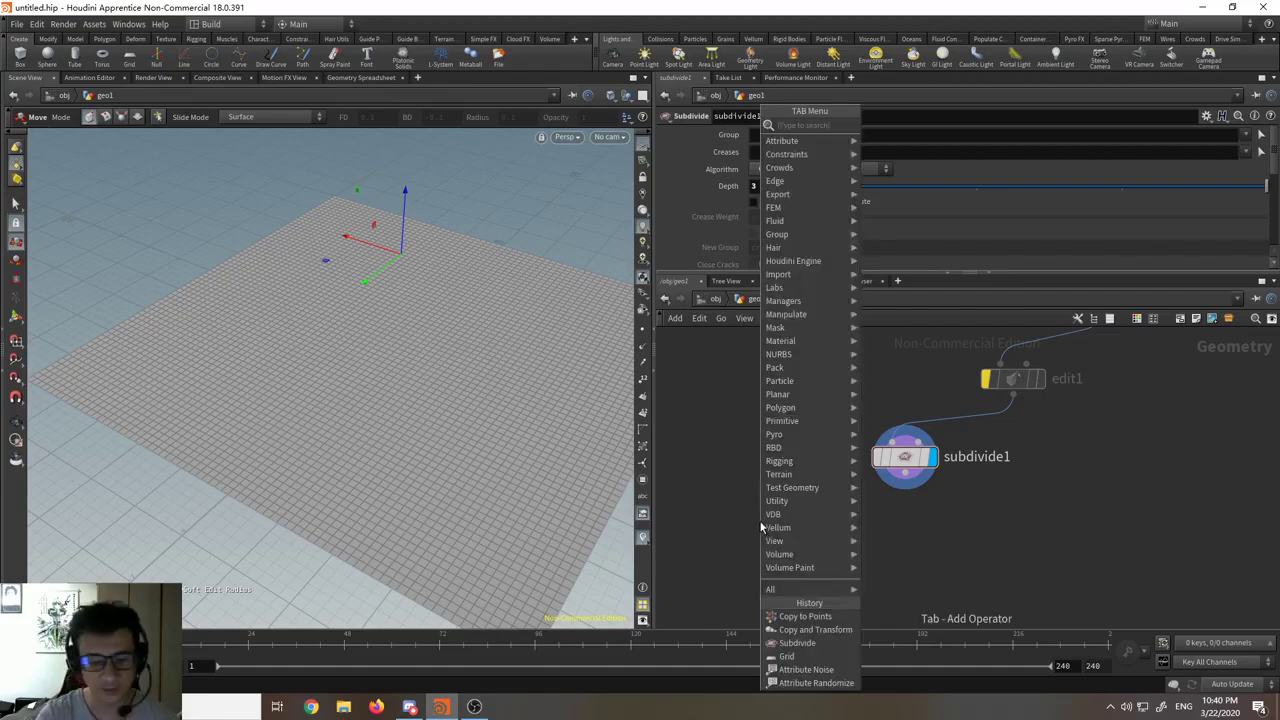
text(m)
key(Return)
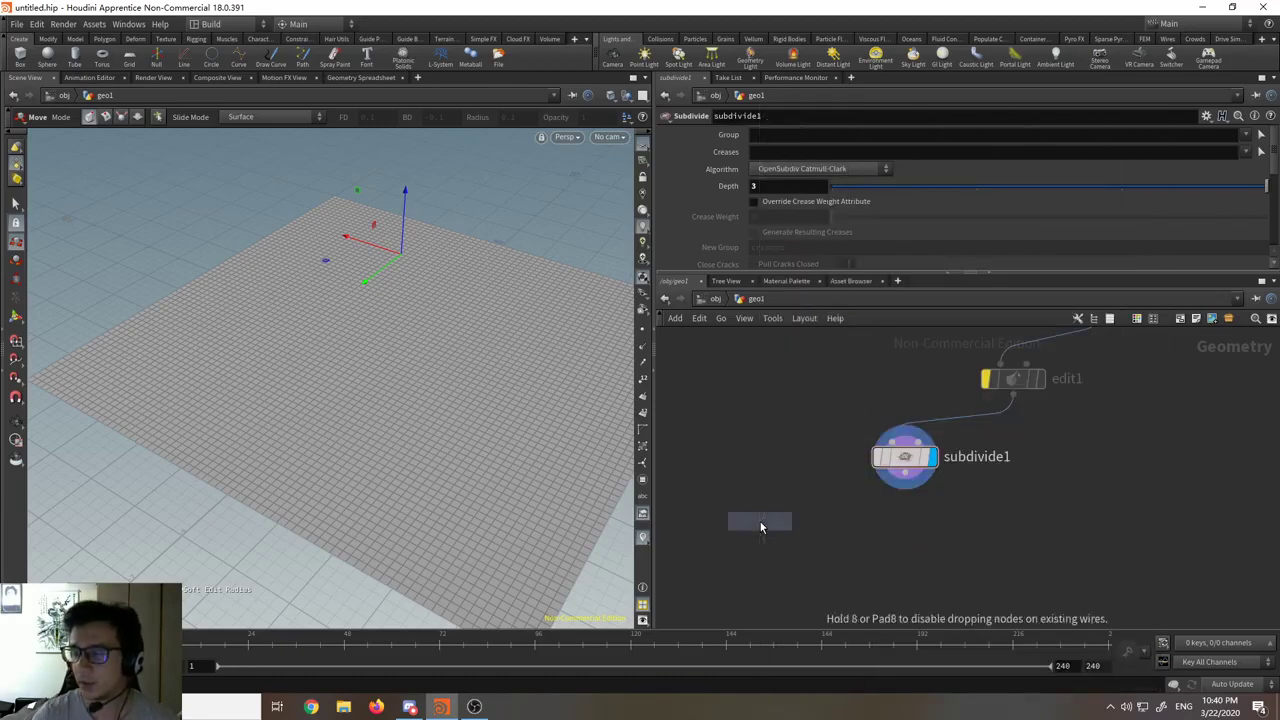
click(750, 537)
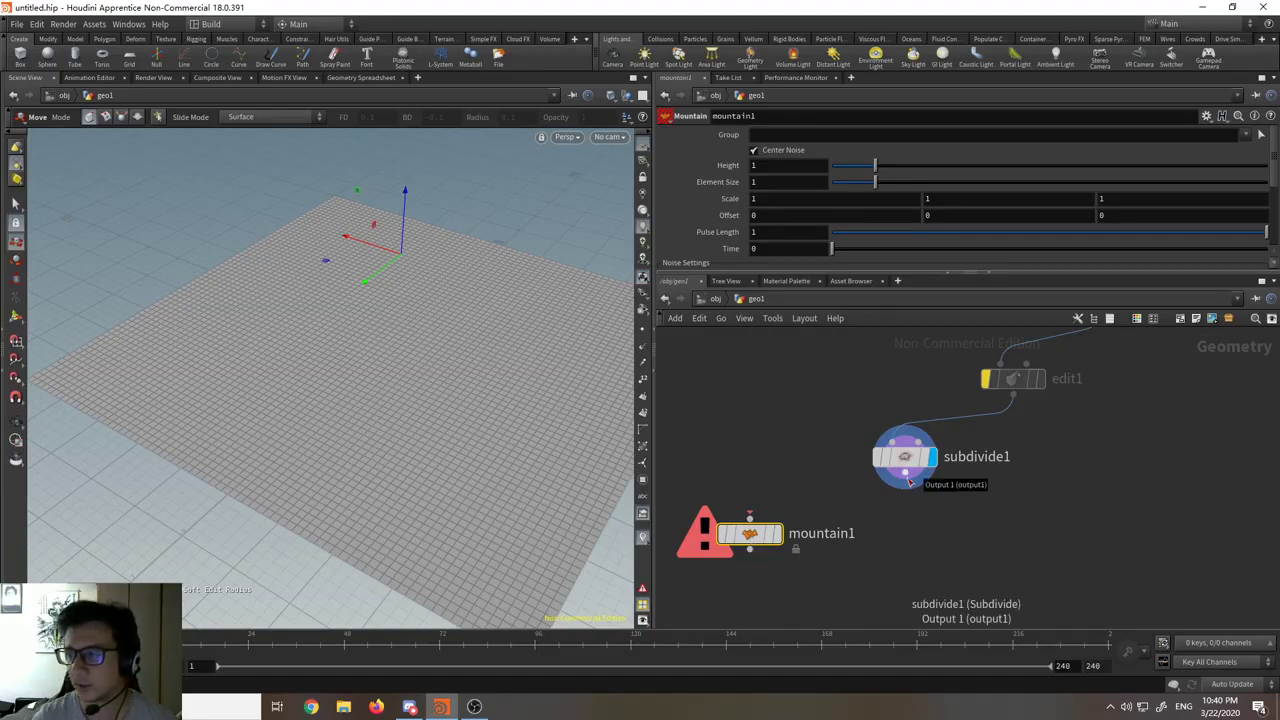
drag(909, 480, 750, 519)
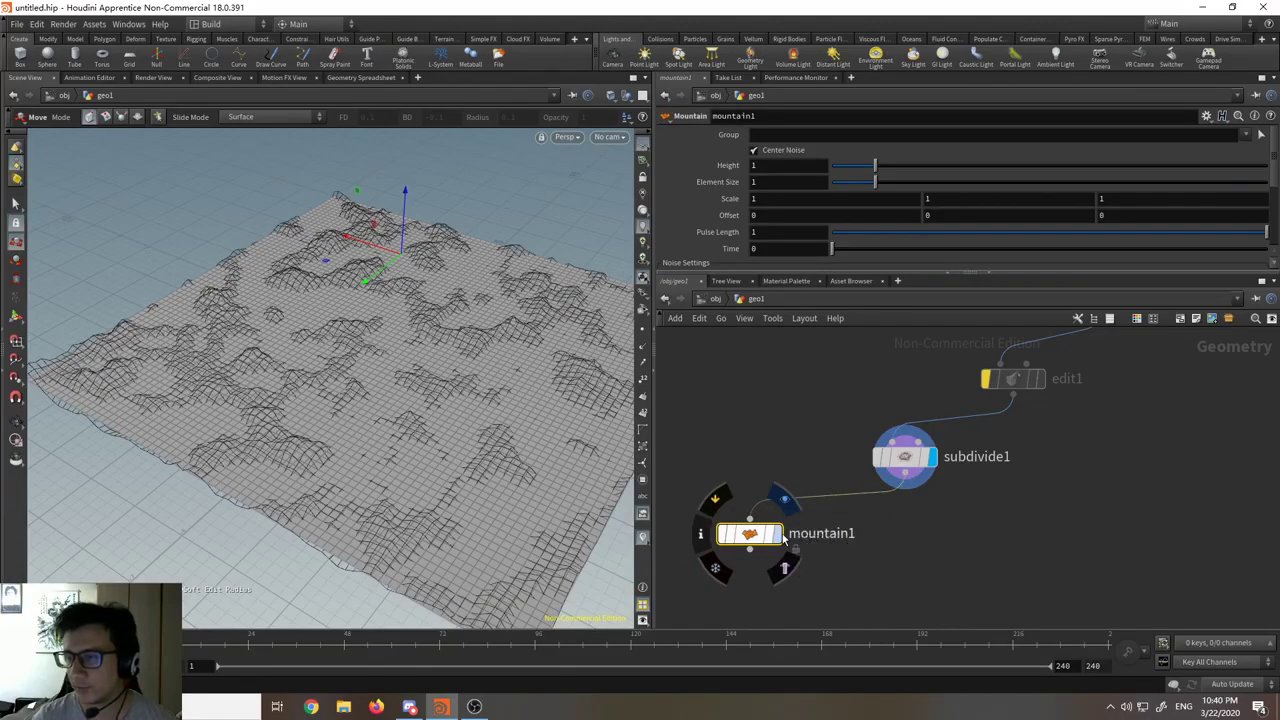
key(r)
alt+drag(450, 462, 389, 434)
key(t)
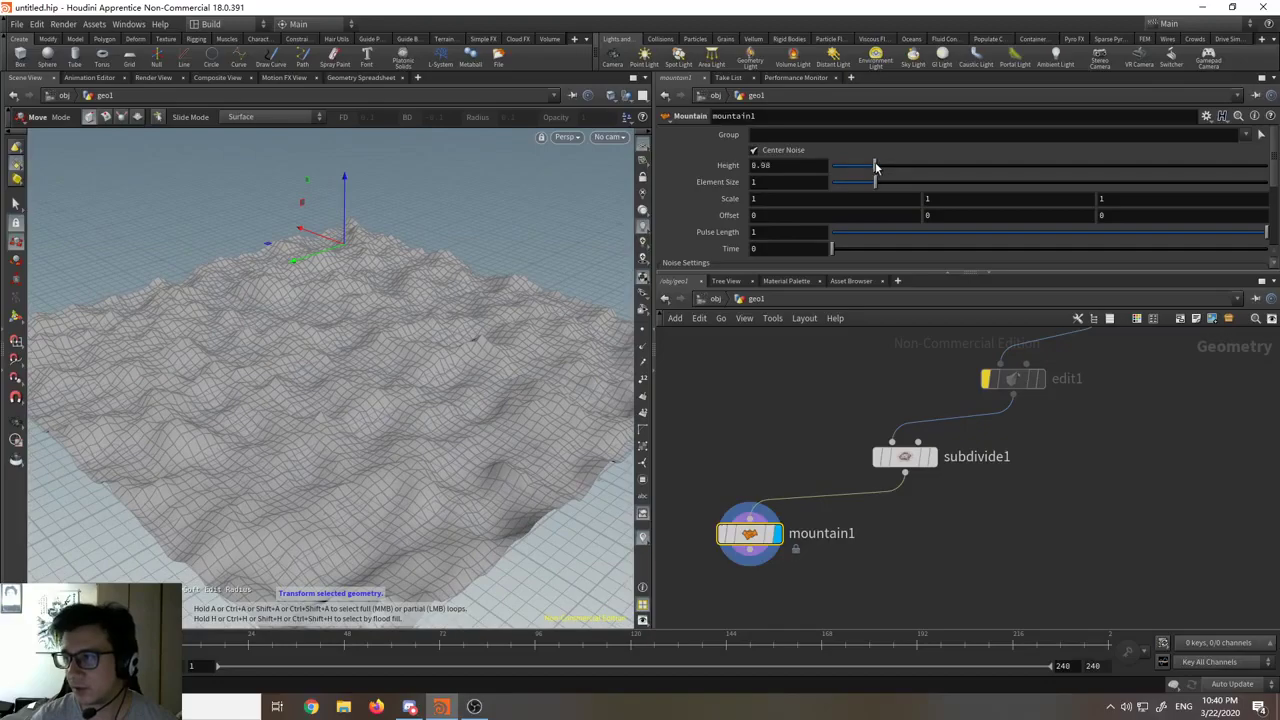
Step: Set the Mountain node's height to 1.37, element size to 1.99 and all three noise scale values to 2.2
drag(876, 167, 928, 188)
mouse_move(732, 199)
middle_down()
mouse_move(884, 196)
mouse_move(730, 207)
middle_up()
alt+drag(394, 366, 384, 390)
key(t)
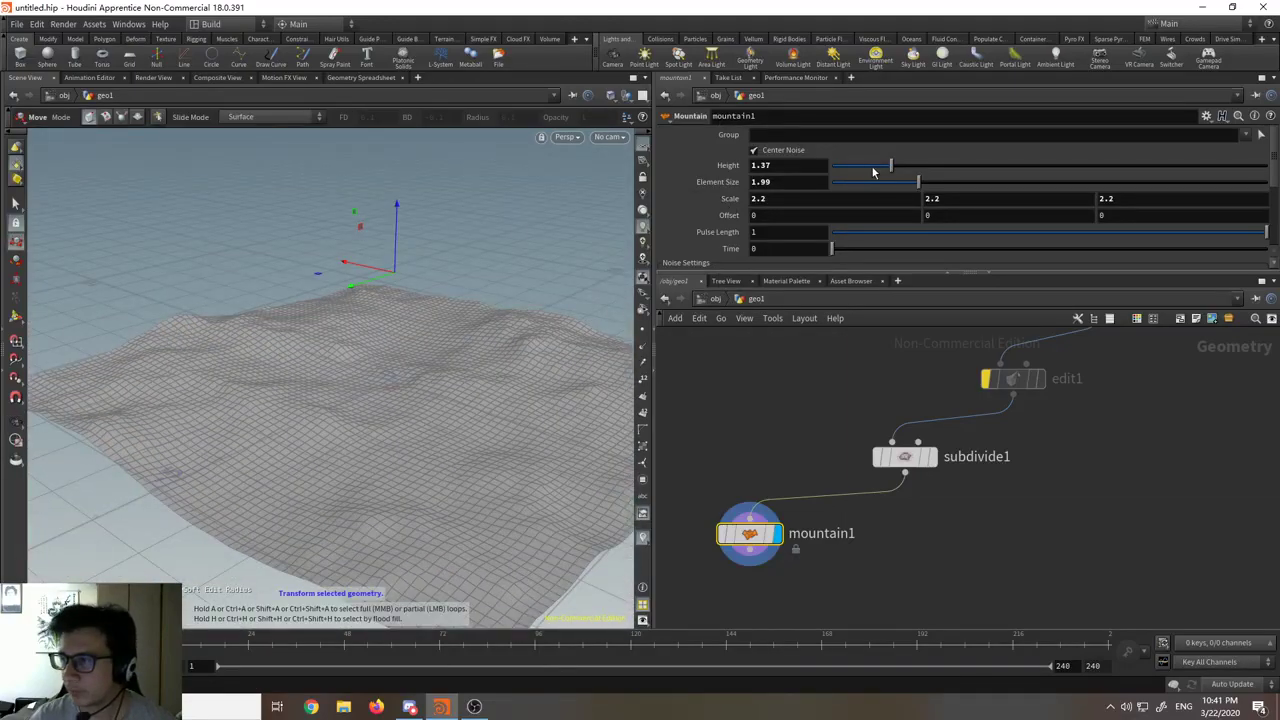
Step: Increase the Mountain node's height to 2.67 and inspect the terrain from several angles
drag(891, 165, 954, 169)
key(Escape)
drag(256, 330, 394, 413)
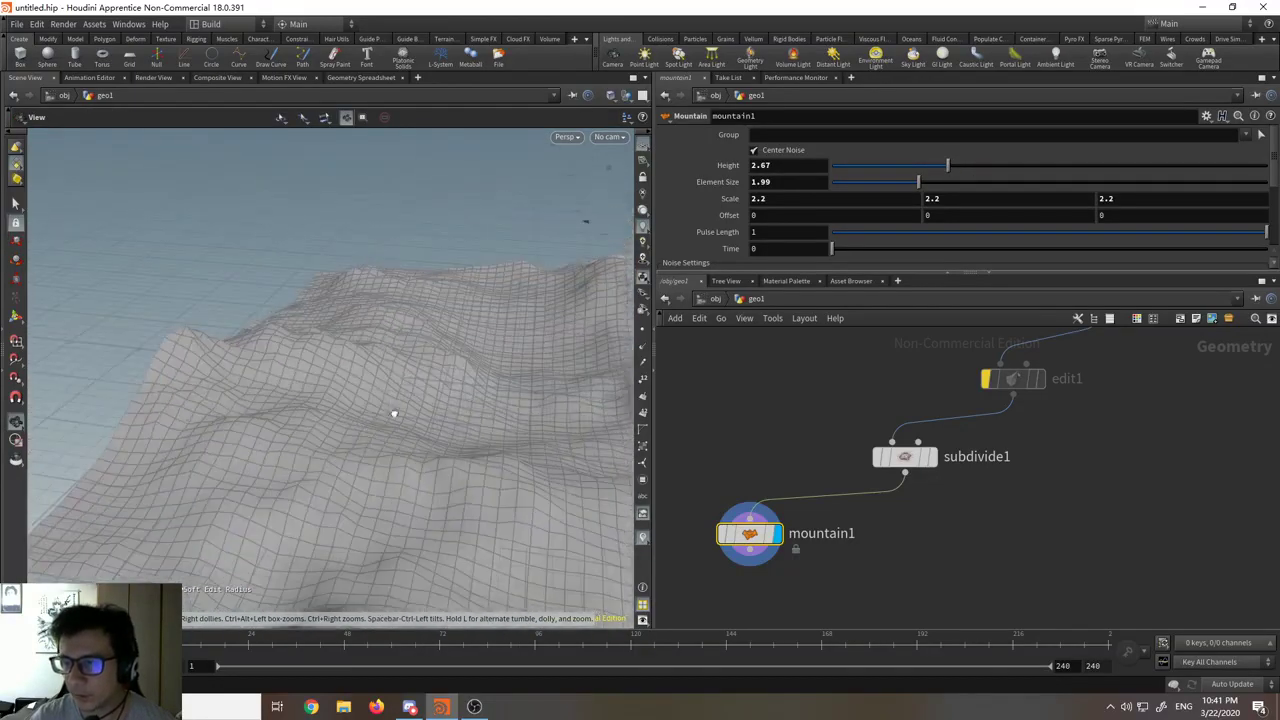
drag(267, 436, 430, 395)
key(t)
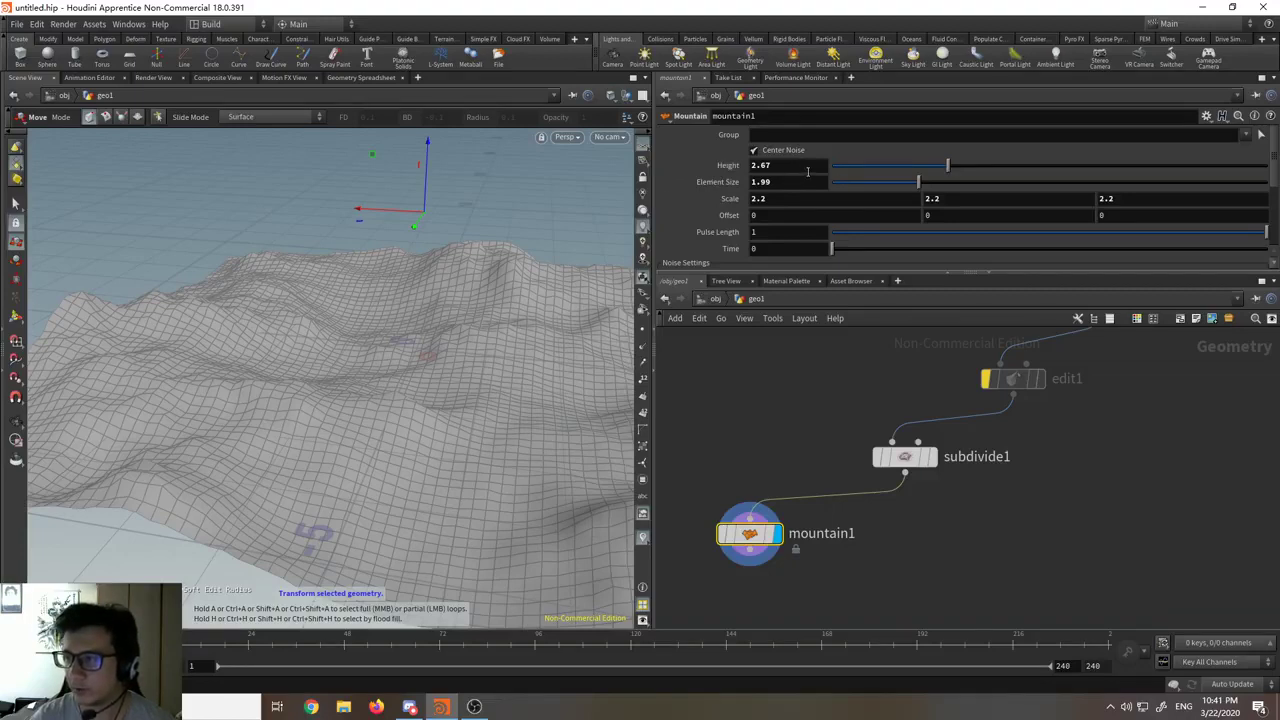
Step: Lower the Mountain node's noise roughness to 0.143
scroll(808, 172, down, 3)
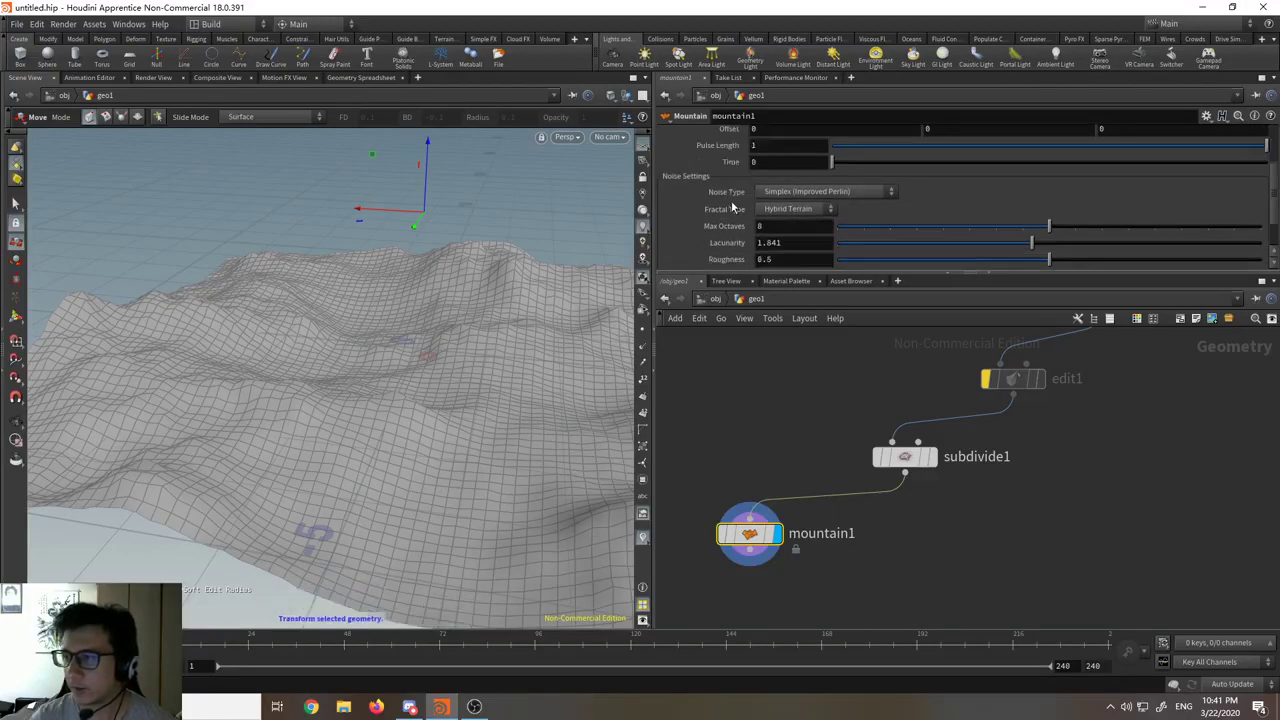
scroll(733, 207, down, 1)
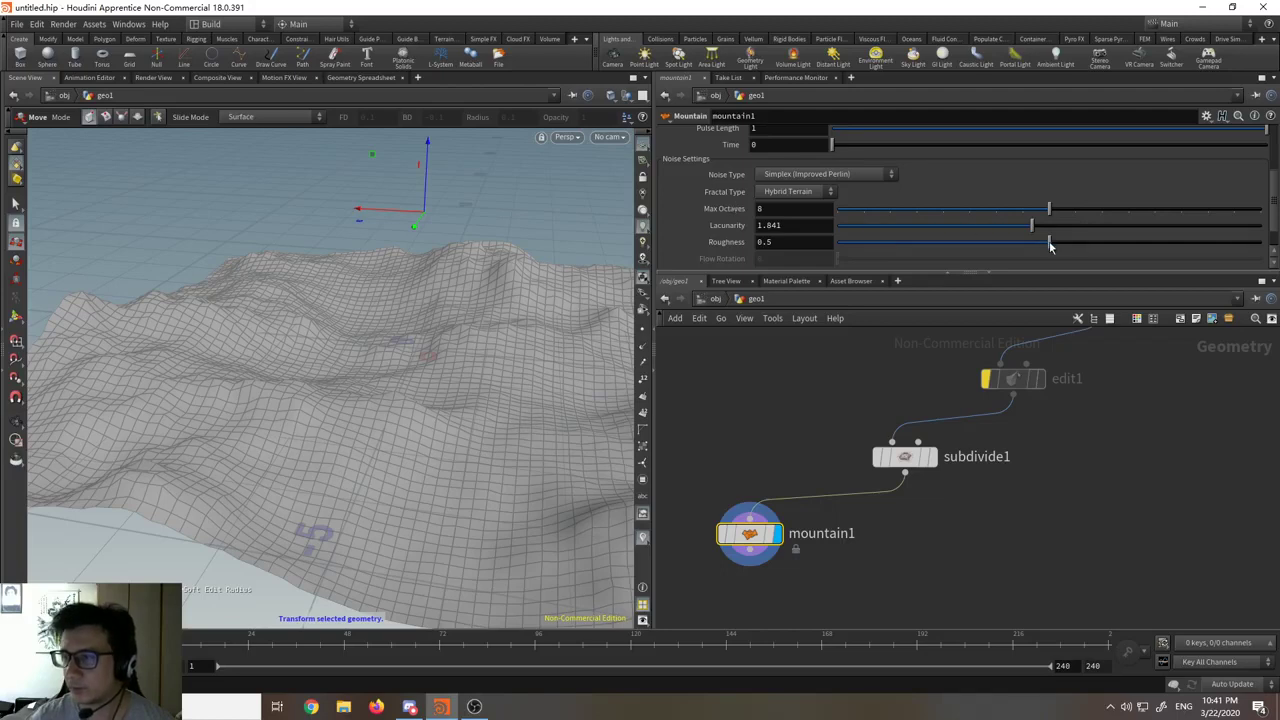
drag(1065, 248, 954, 261)
scroll(908, 243, up, 4)
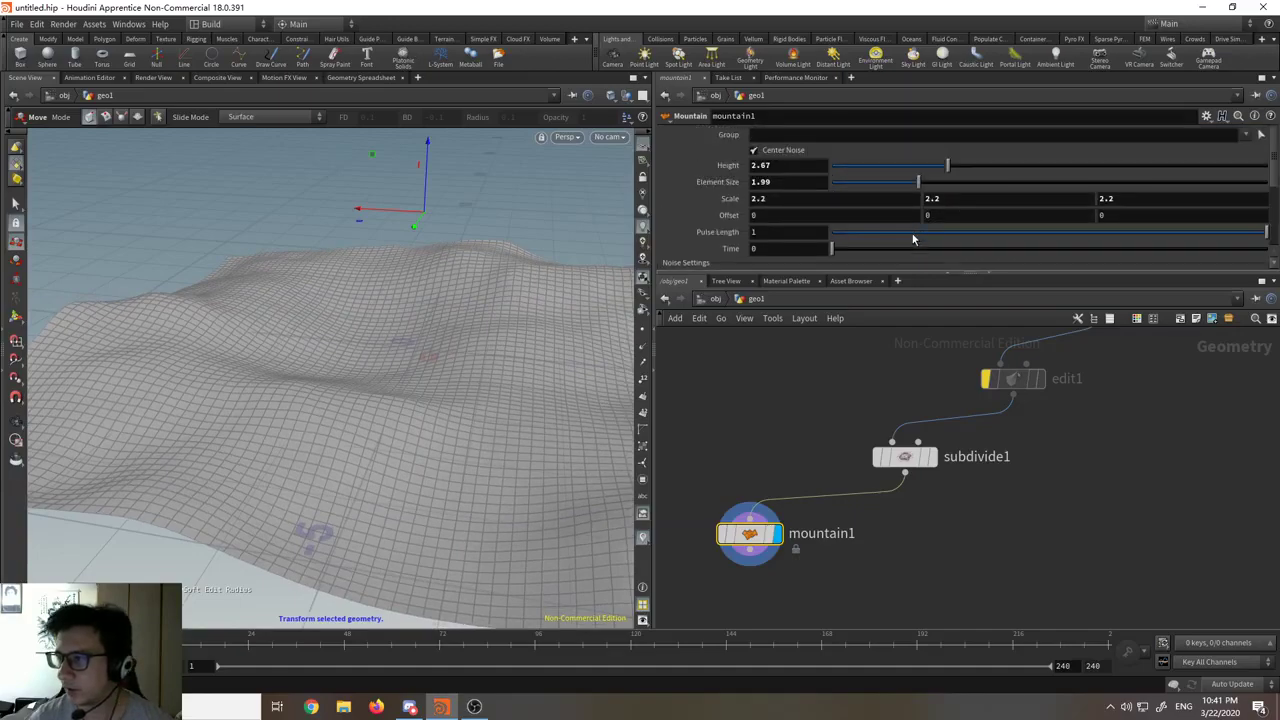
Step: Raise the Mountain node's height to 4.54 and look over the terrain from above
drag(951, 168, 1031, 166)
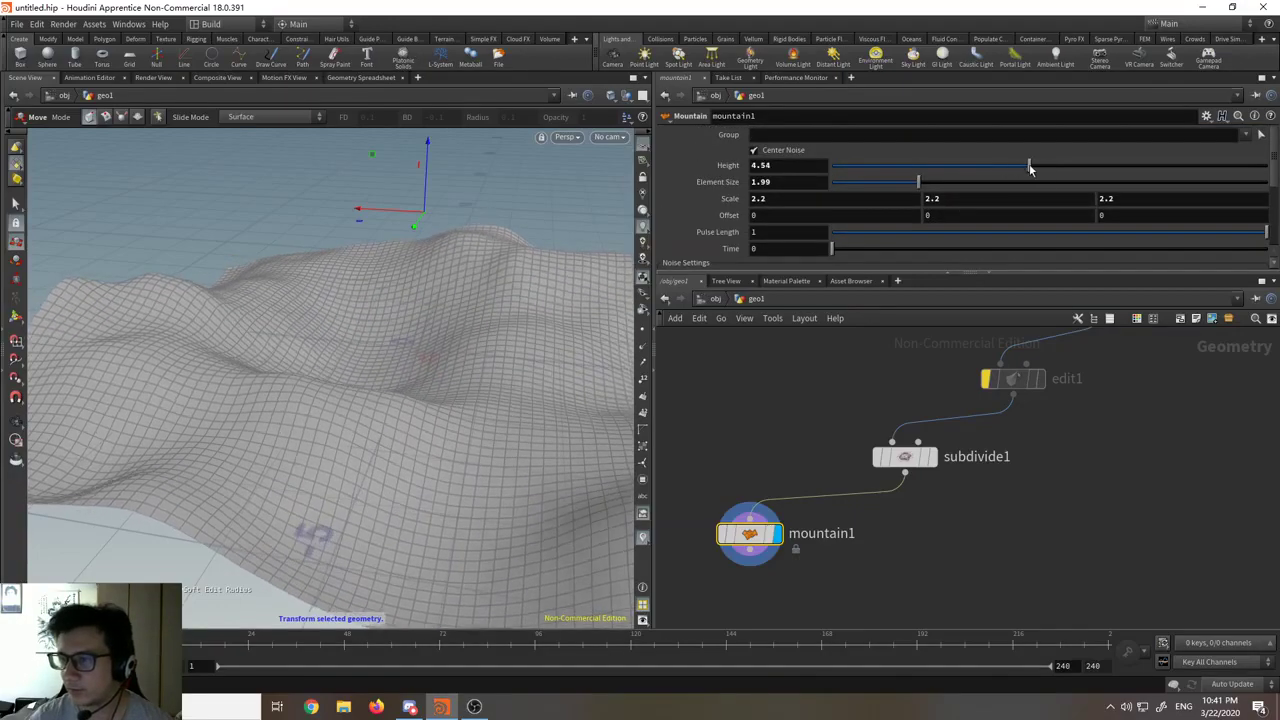
alt+middle_drag(422, 404, 288, 407)
drag(288, 407, 454, 400)
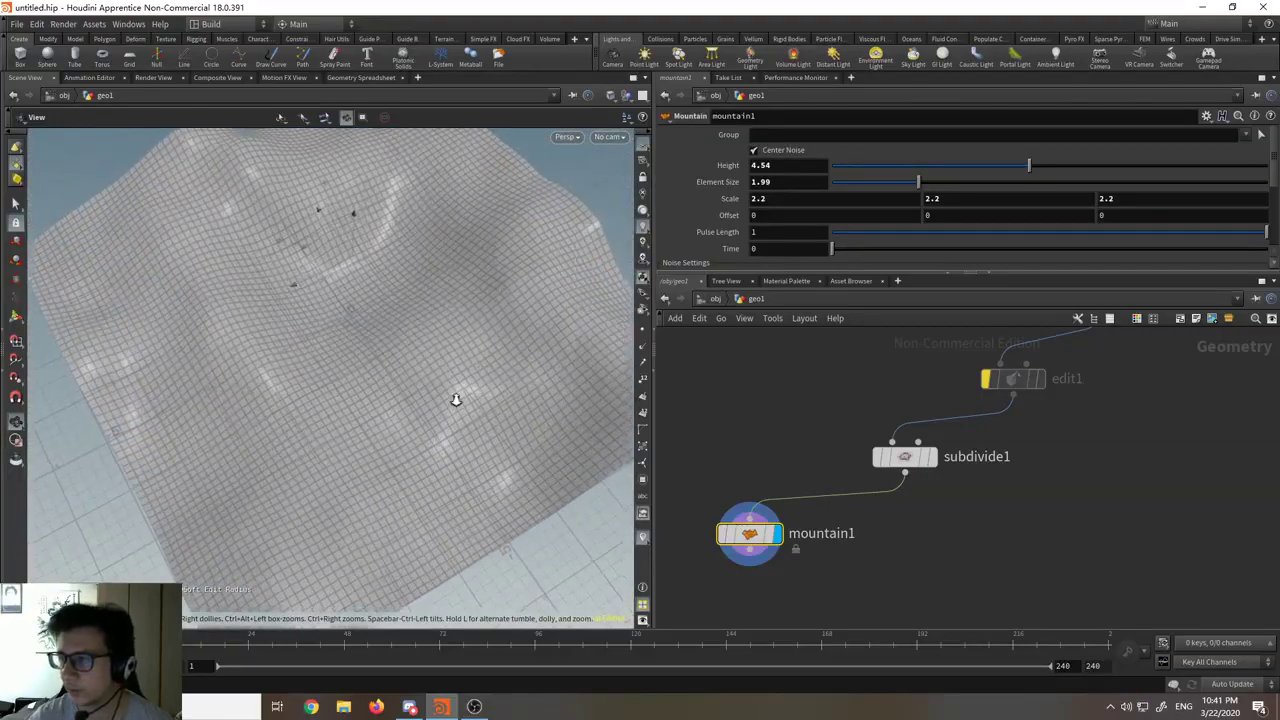
Step: Fine-tune the Mountain node's roughness for a smoother surface and set its element size to 1.4
scroll(800, 190, down, 4)
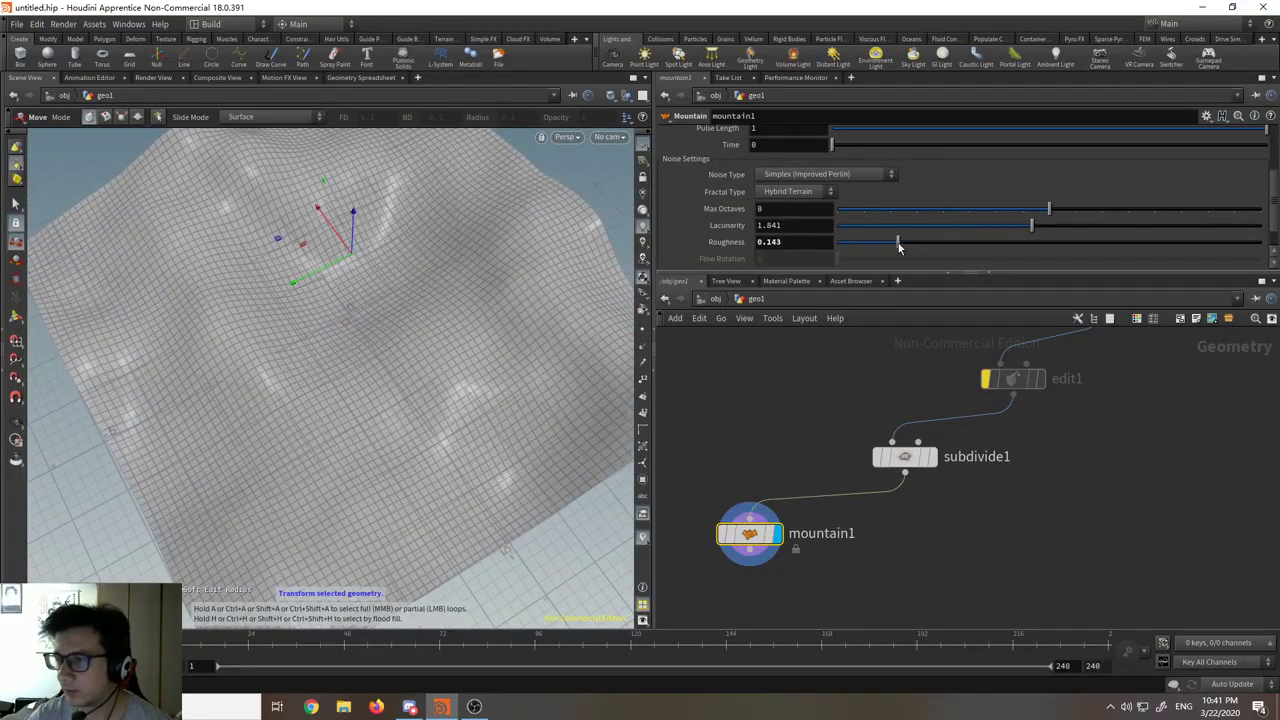
drag(898, 247, 906, 247)
scroll(890, 240, up, 4)
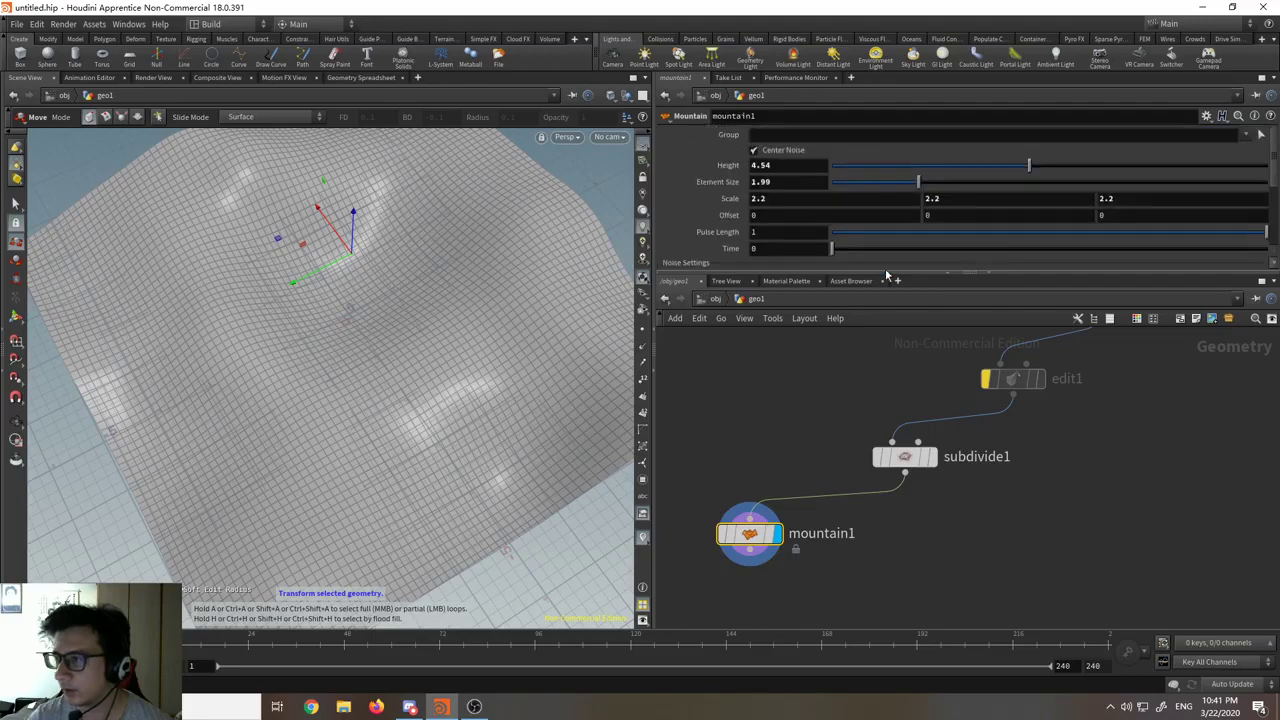
drag(917, 183, 893, 194)
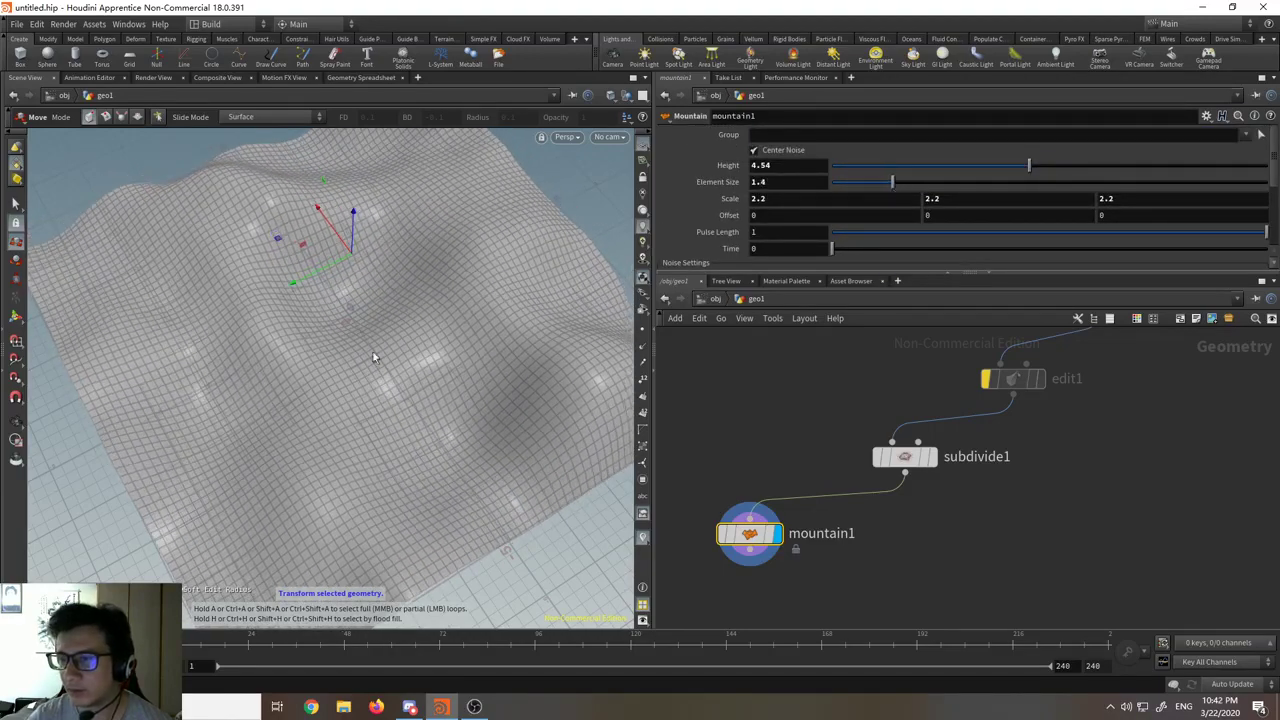
key(Escape)
drag(415, 360, 463, 320)
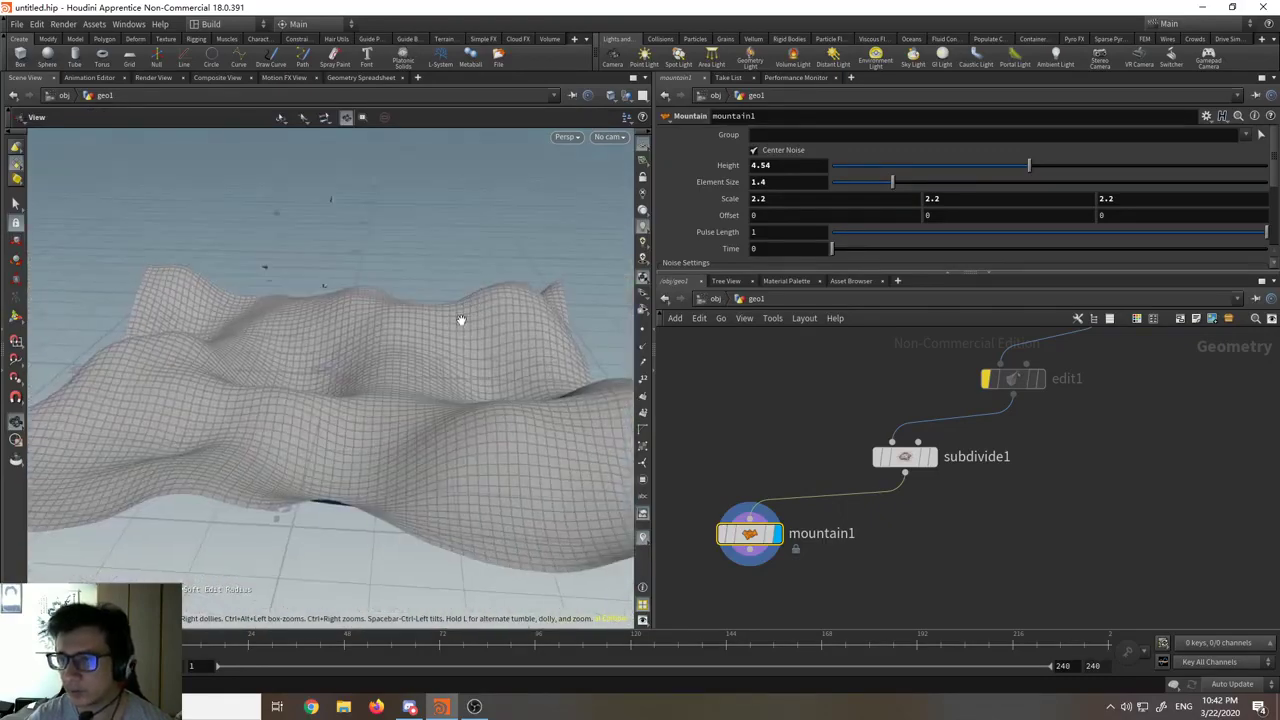
Step: Add a second Mountain node below the first, wire mountain1's output into it and display its result
key(t)
middle_drag(952, 523, 964, 409)
key(Tab)
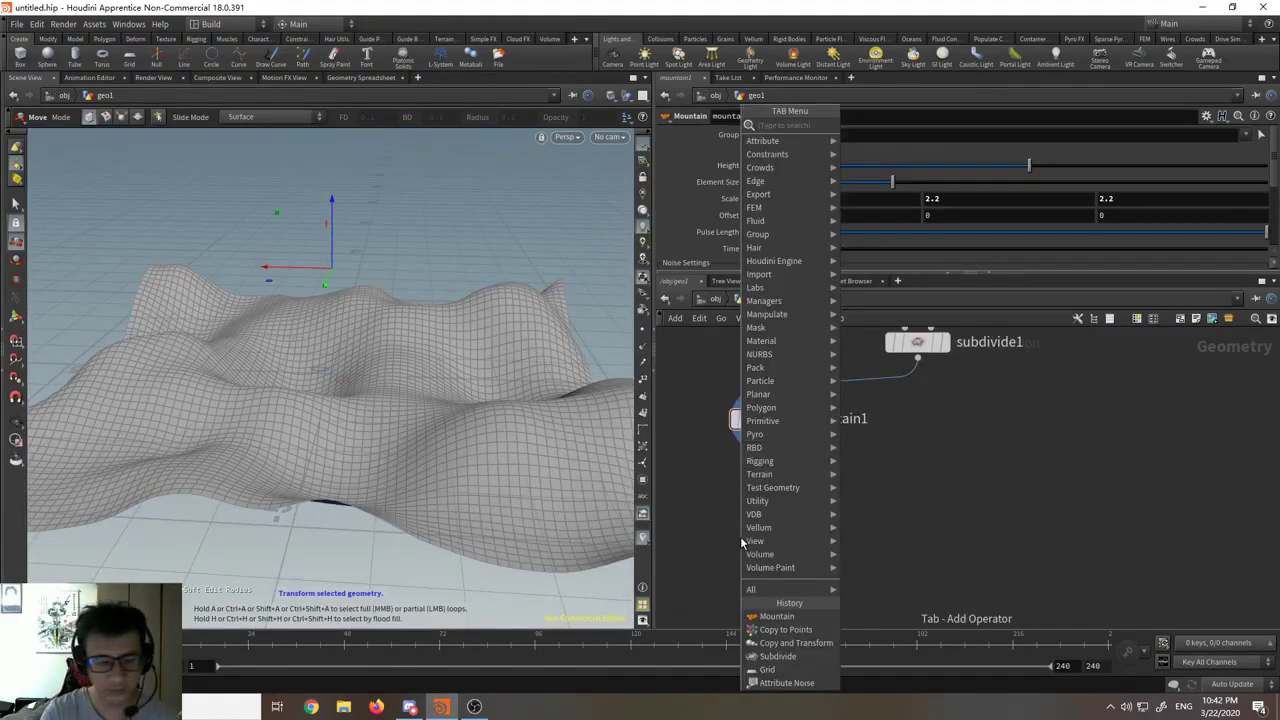
text(moun)
key(Return)
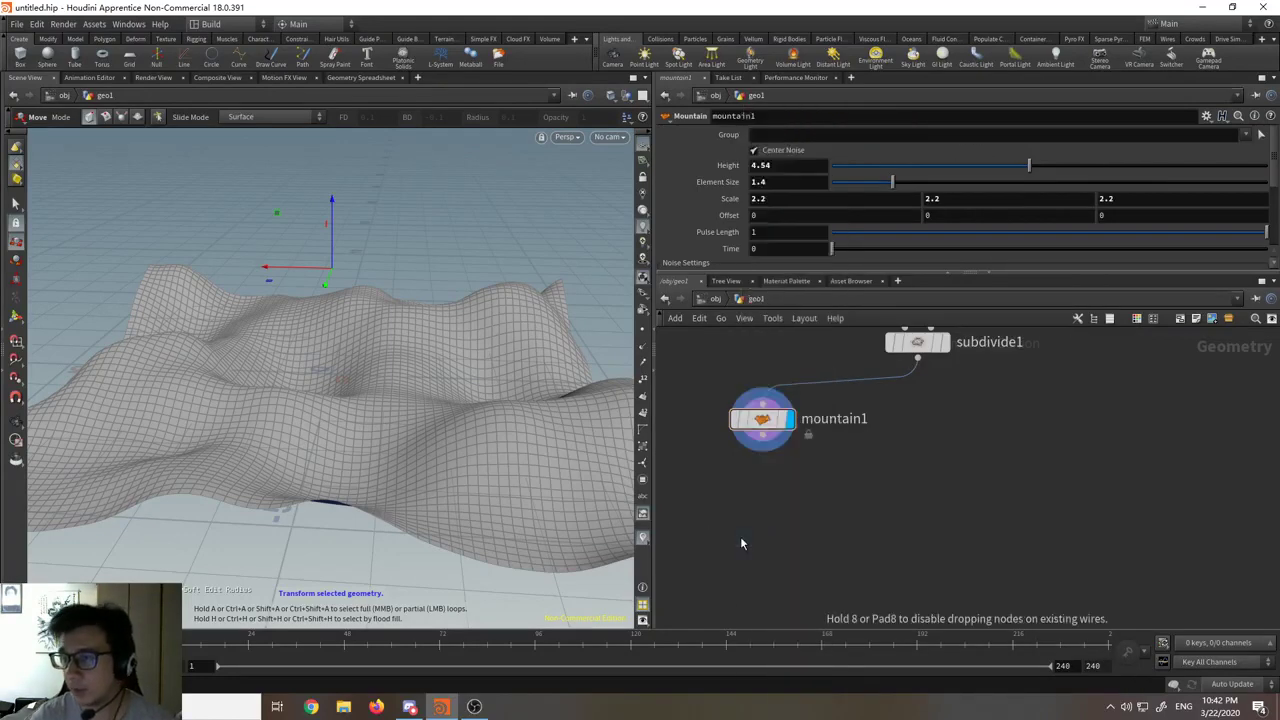
click(740, 537)
click(762, 451)
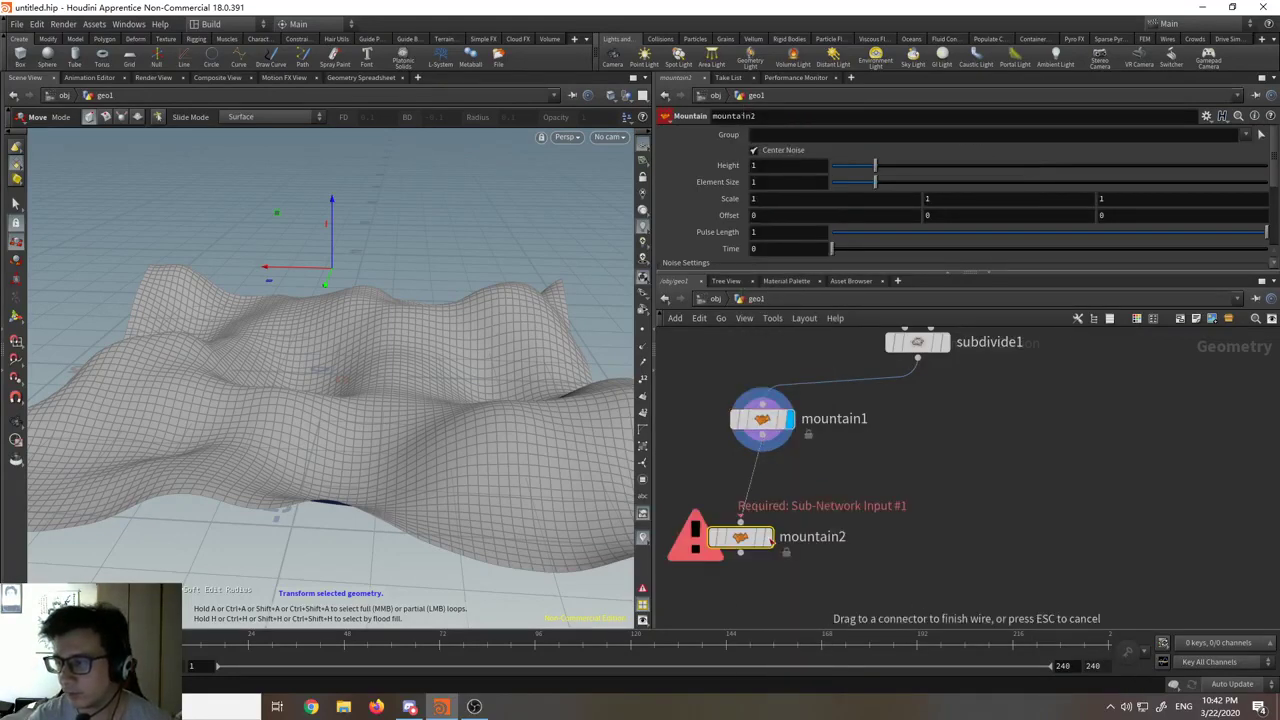
click(770, 540)
click(769, 539)
Step: Set the mountain2 node's element size to 1.04 and its height to 0.75
mouse_move(335, 352)
alt+mouse_down()
mouse_move(402, 357)
mouse_move(334, 368)
alt+mouse_up()
key(t)
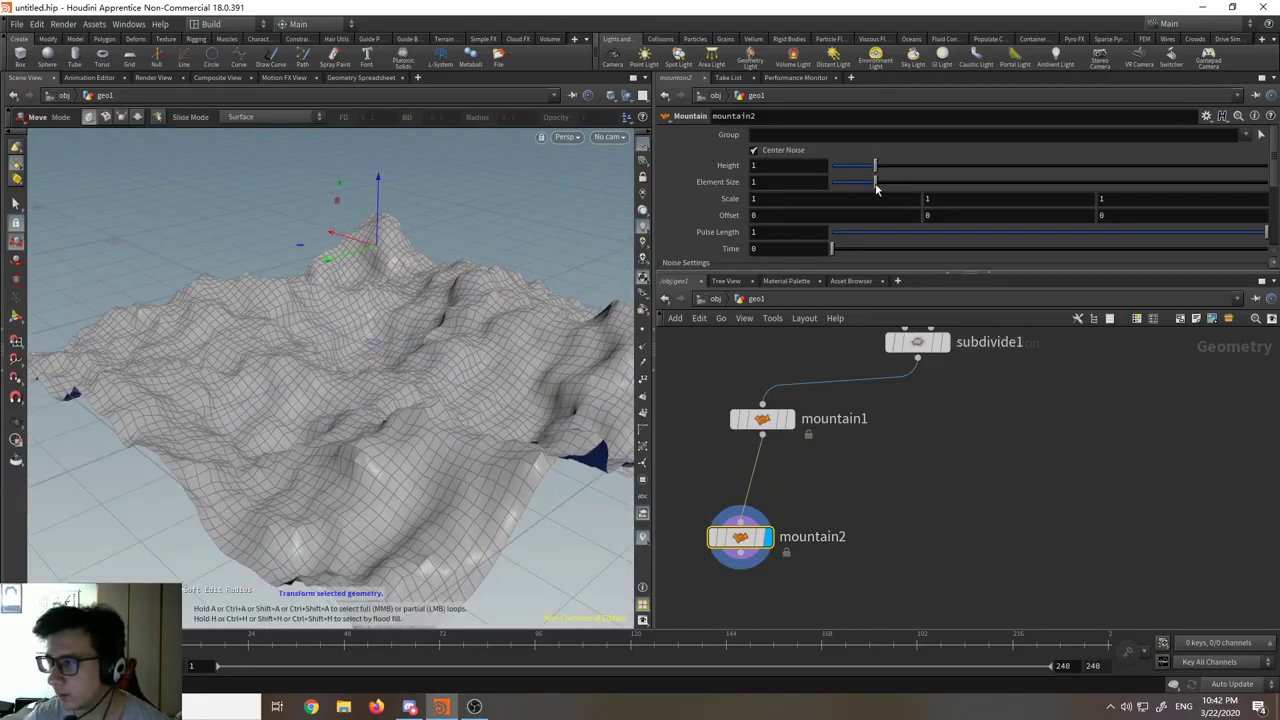
drag(893, 186, 860, 166)
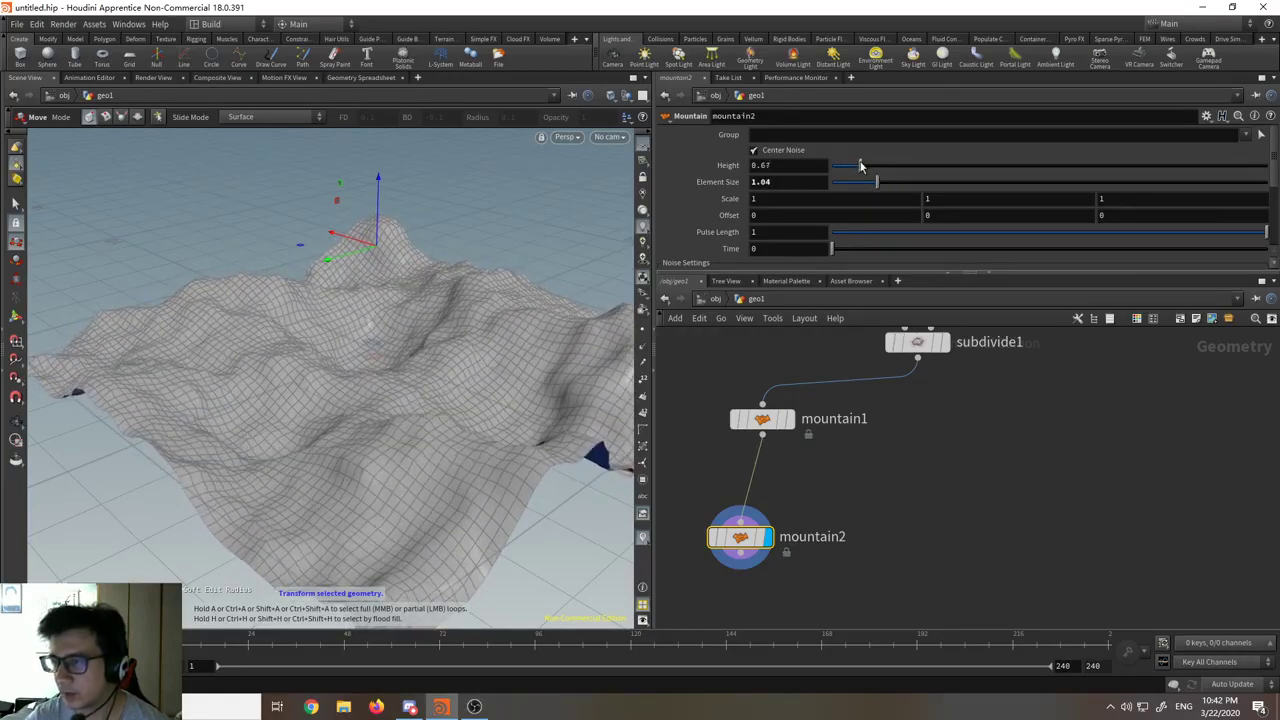
Step: Raise the mountain2 node's noise roughness to 0.624 and look over the more rugged terrain
middle_drag(847, 395, 857, 352)
scroll(903, 186, down, 5)
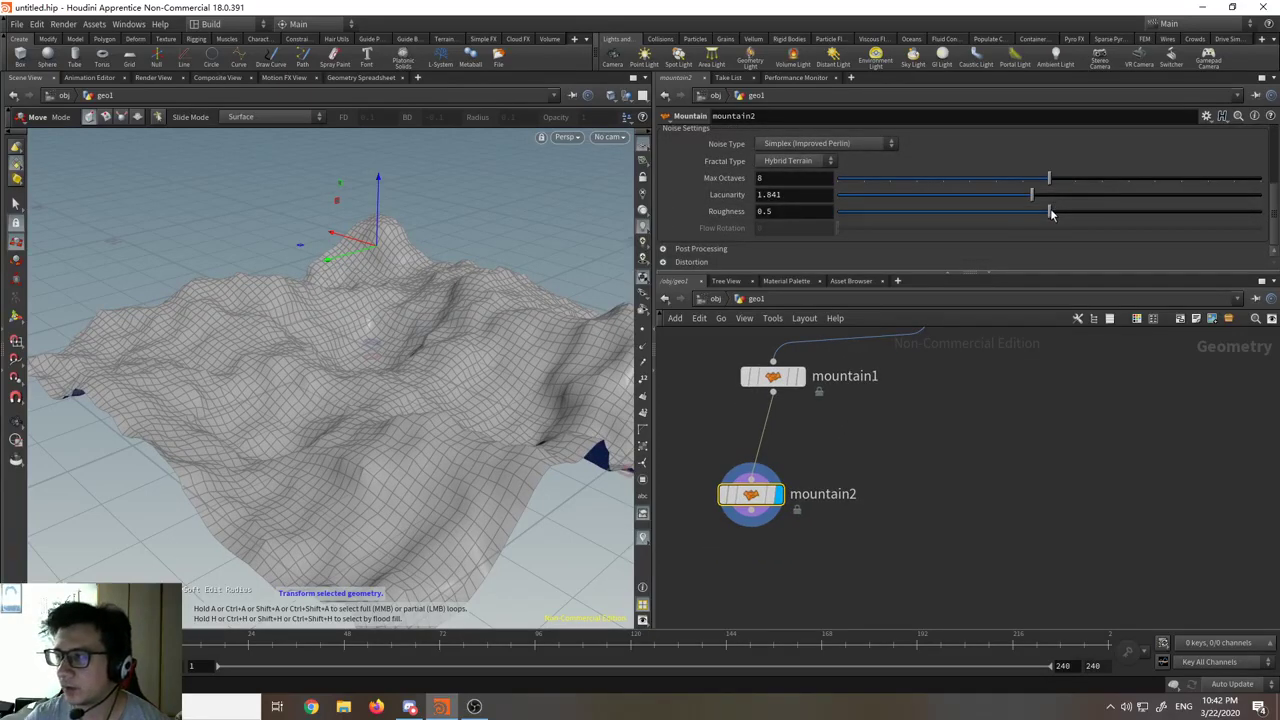
drag(1138, 212, 1105, 208)
key(Escape)
drag(419, 383, 371, 386)
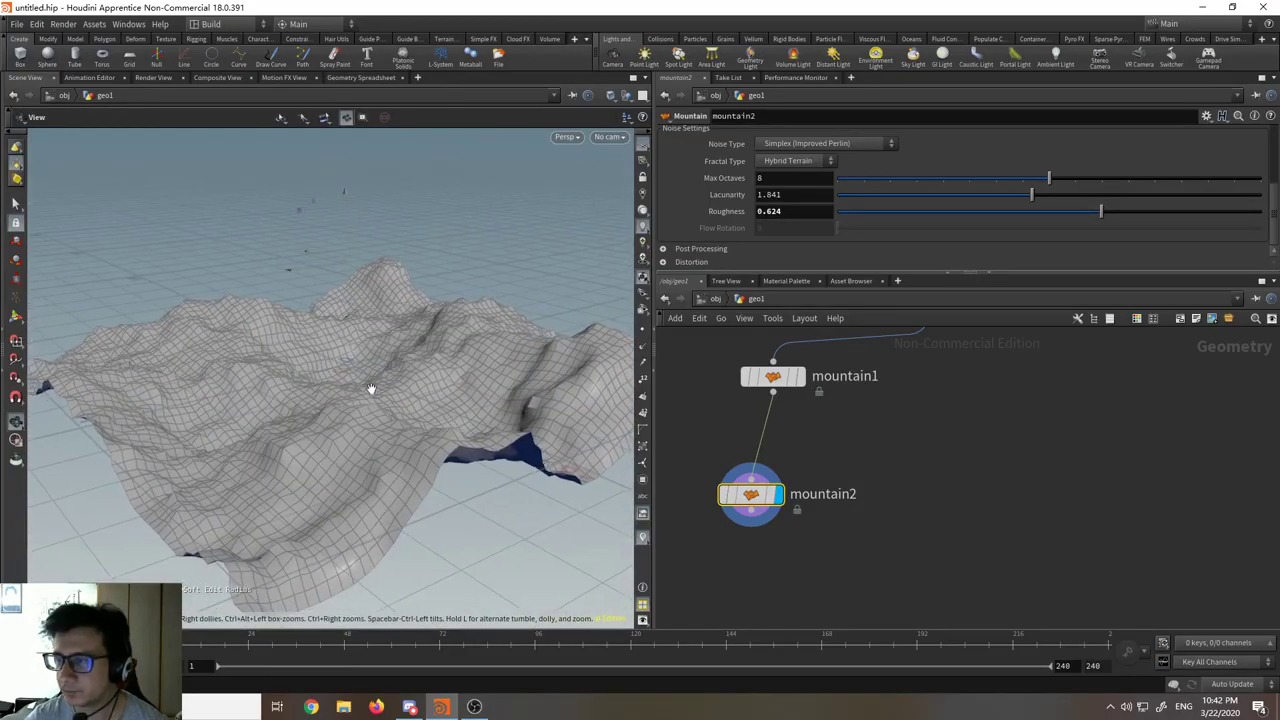
key(t)
Step: Reposition the mountain2 node diagonally below mountain1 in the network
middle_drag(952, 419, 948, 515)
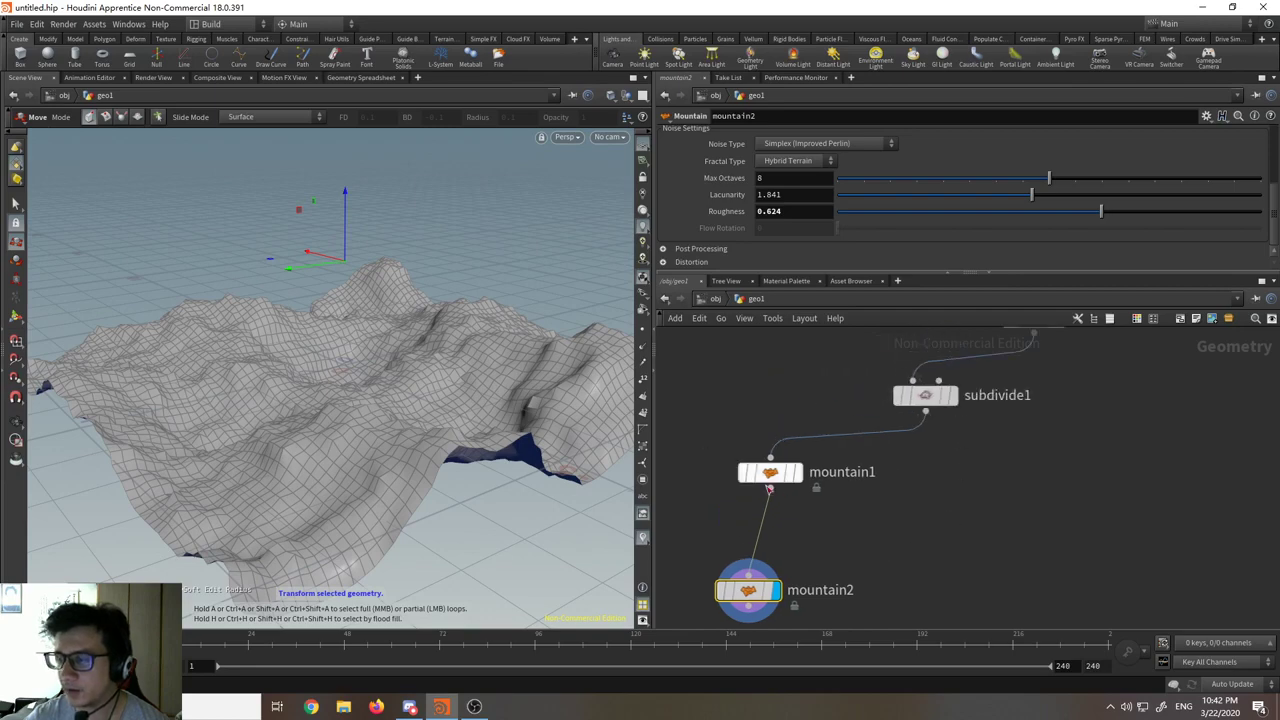
mouse_move(765, 598)
drag(725, 579, 710, 572)
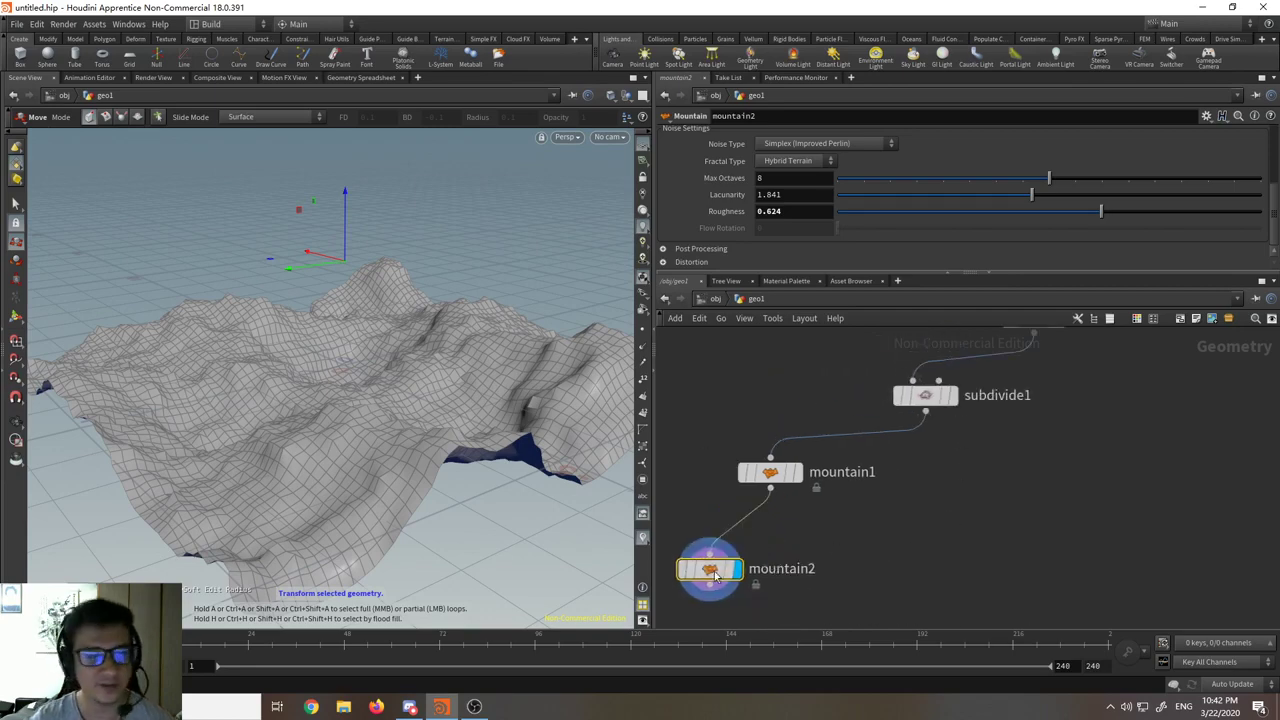
Step: Re-enable the bypassed Edit node and set its Y translate to about 1.16 with the move handle
middle_drag(1069, 390, 1037, 525)
click(1005, 456)
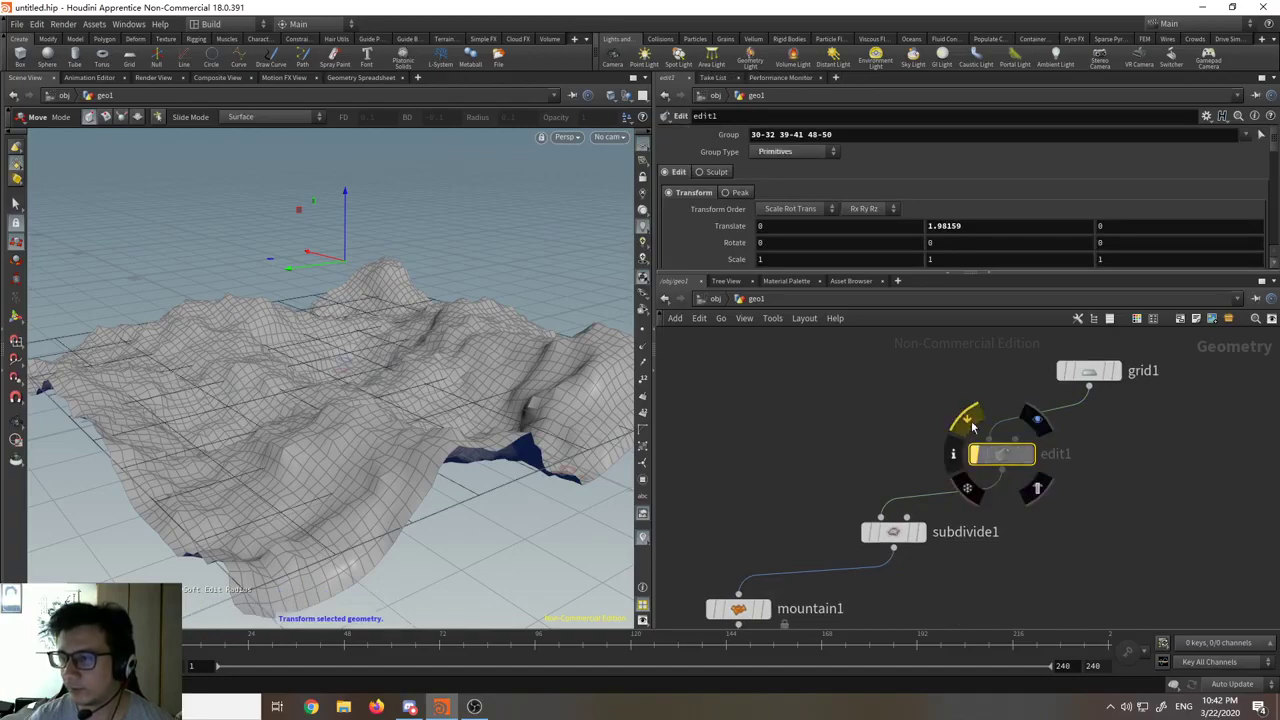
click(972, 427)
alt+drag(355, 347, 443, 222)
key(Return)
key(Return)
alt+drag(443, 222, 442, 365)
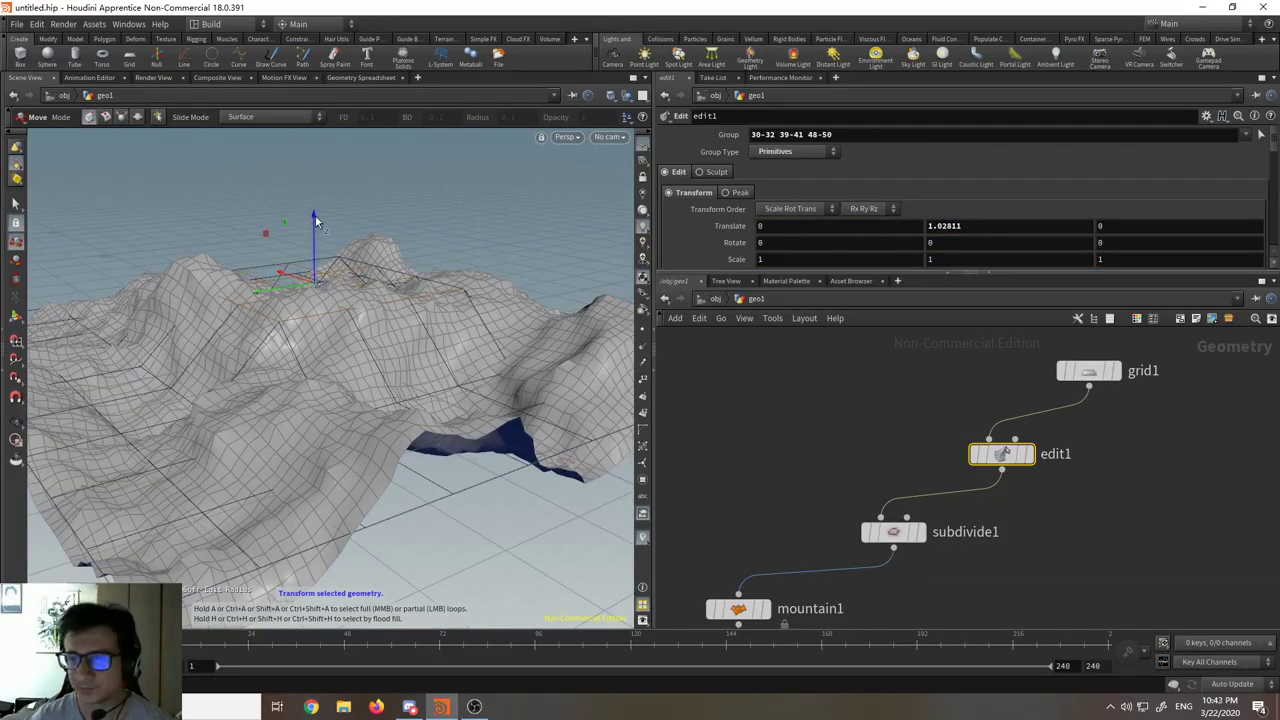
mouse_move(318, 226)
mouse_down()
mouse_move(324, 178)
mouse_move(321, 240)
mouse_move(320, 217)
mouse_up()
Step: Examine the mountain1 and Edit nodes in the chain to compare their settings and geometry
middle_drag(787, 557, 878, 452)
scroll(880, 435, down, 2)
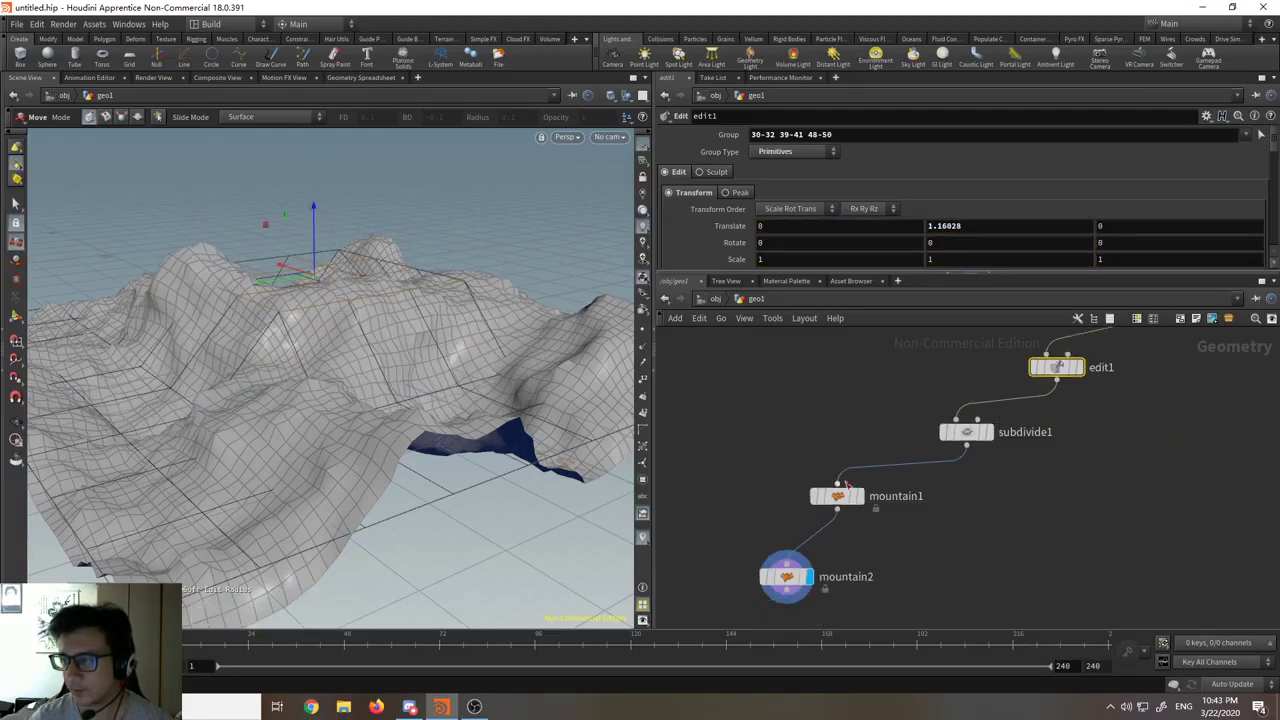
click(835, 497)
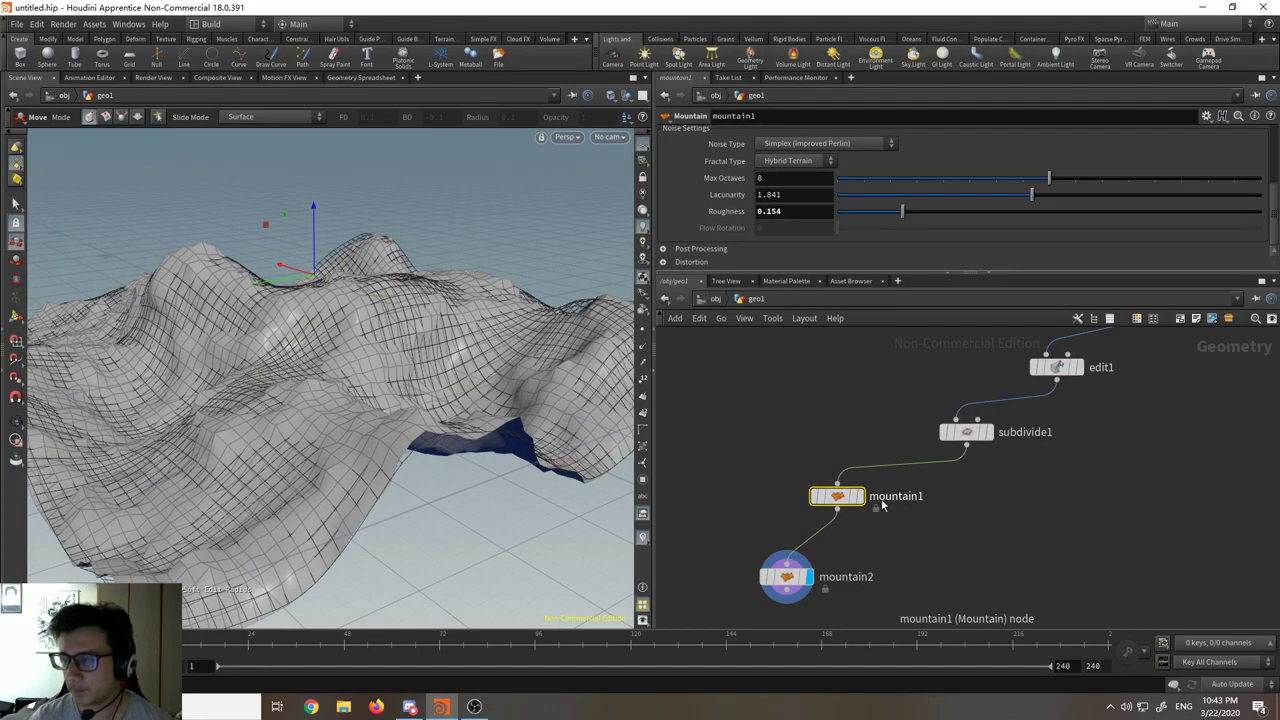
mouse_move(835, 496)
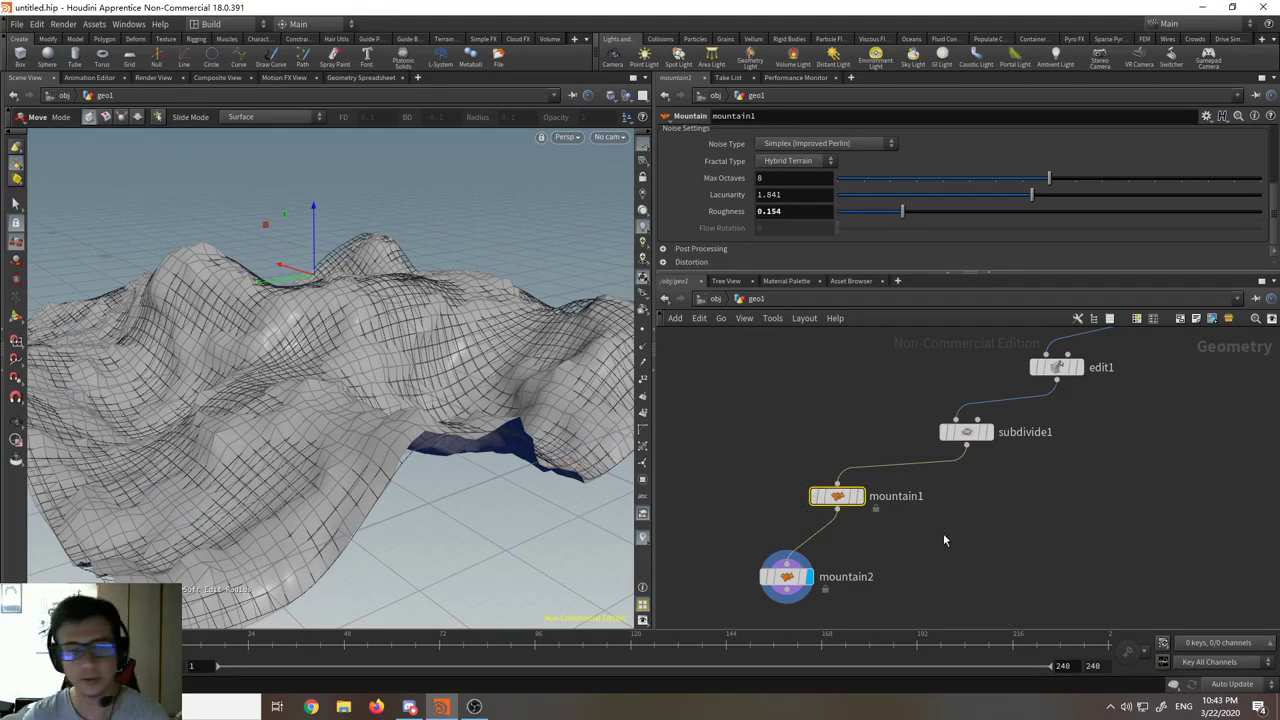
middle_drag(935, 520, 865, 579)
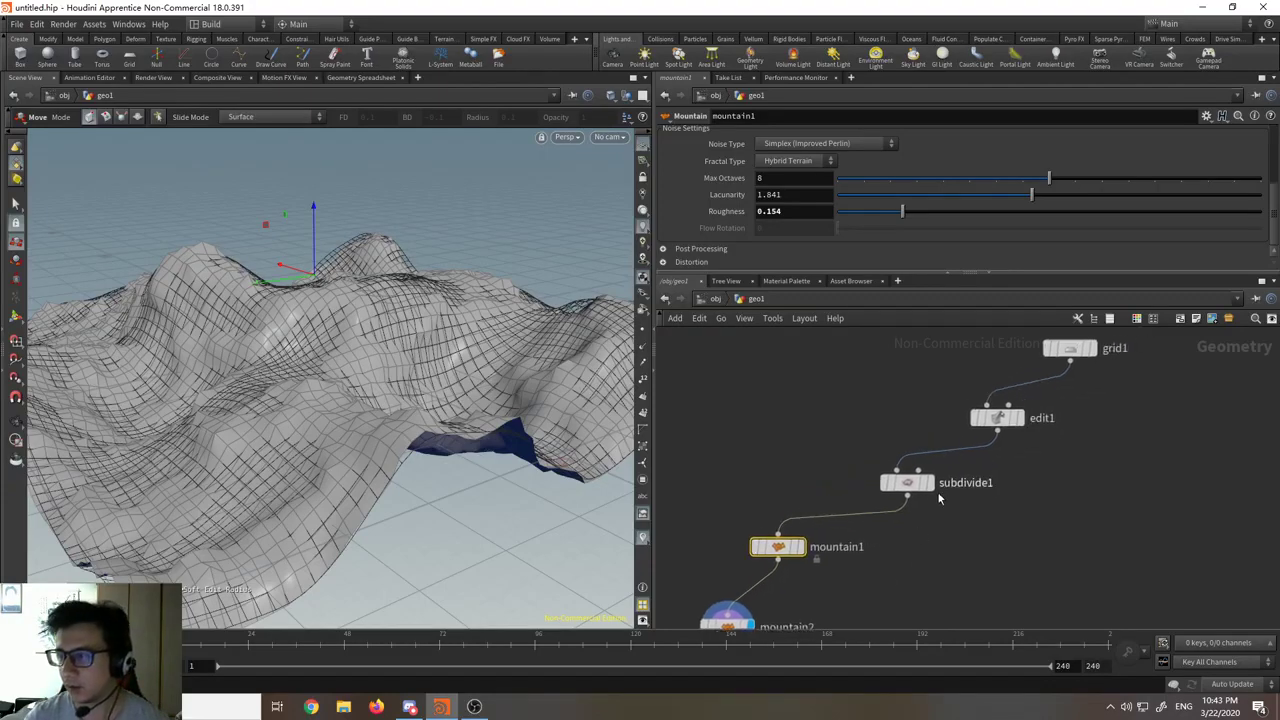
click(1000, 418)
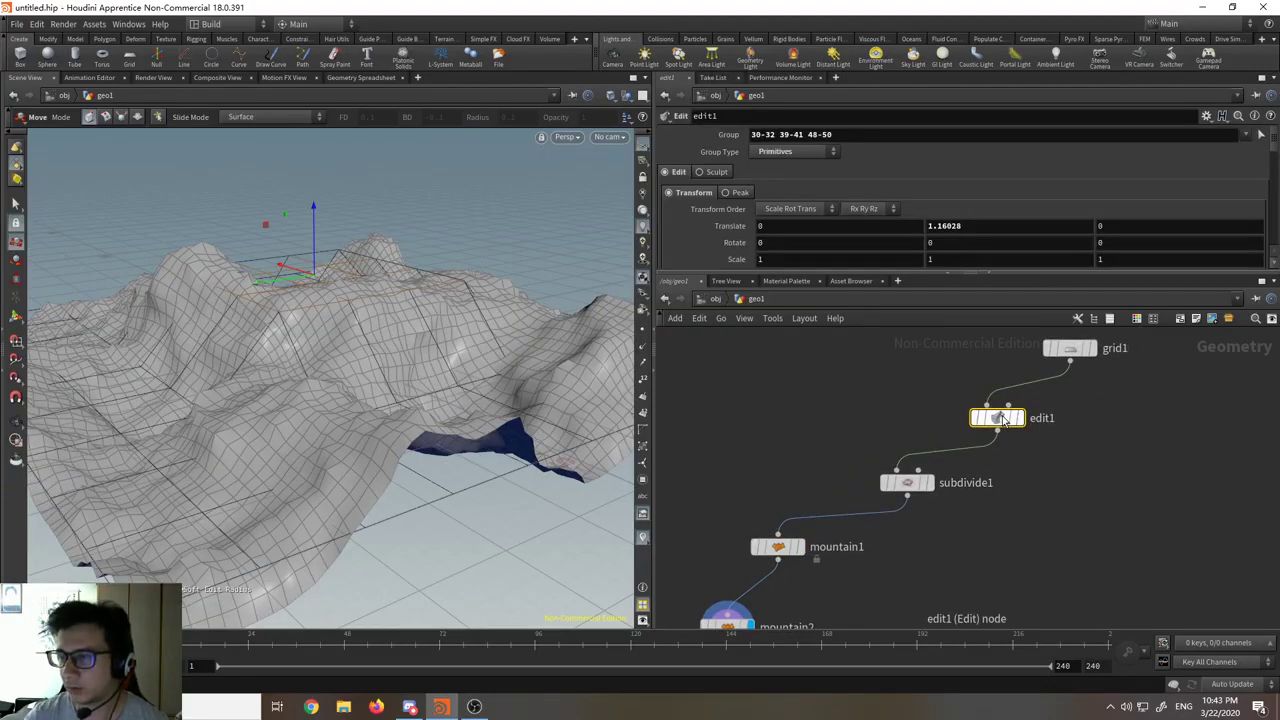
scroll(874, 470, down, 5)
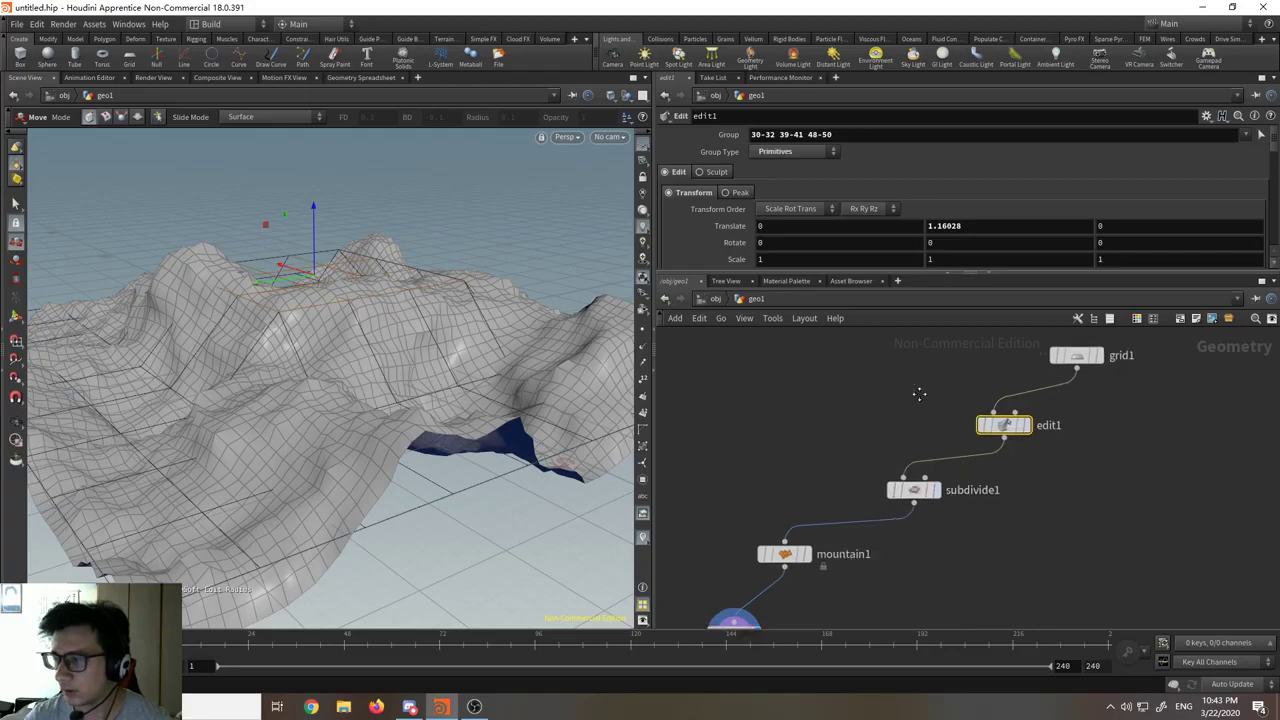
scroll(874, 478, up, 3)
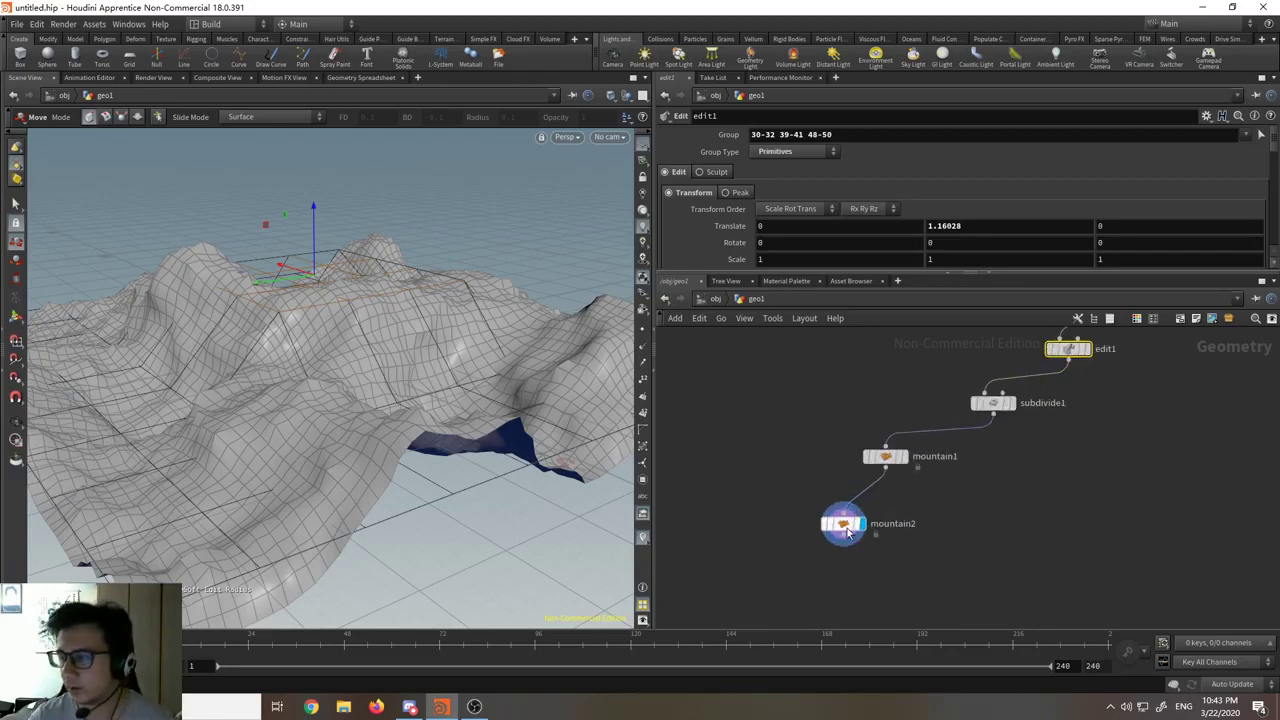
Step: Move the mountain2 node closer to mountain1, and select mountain1 to show its parameters
drag(848, 533, 816, 511)
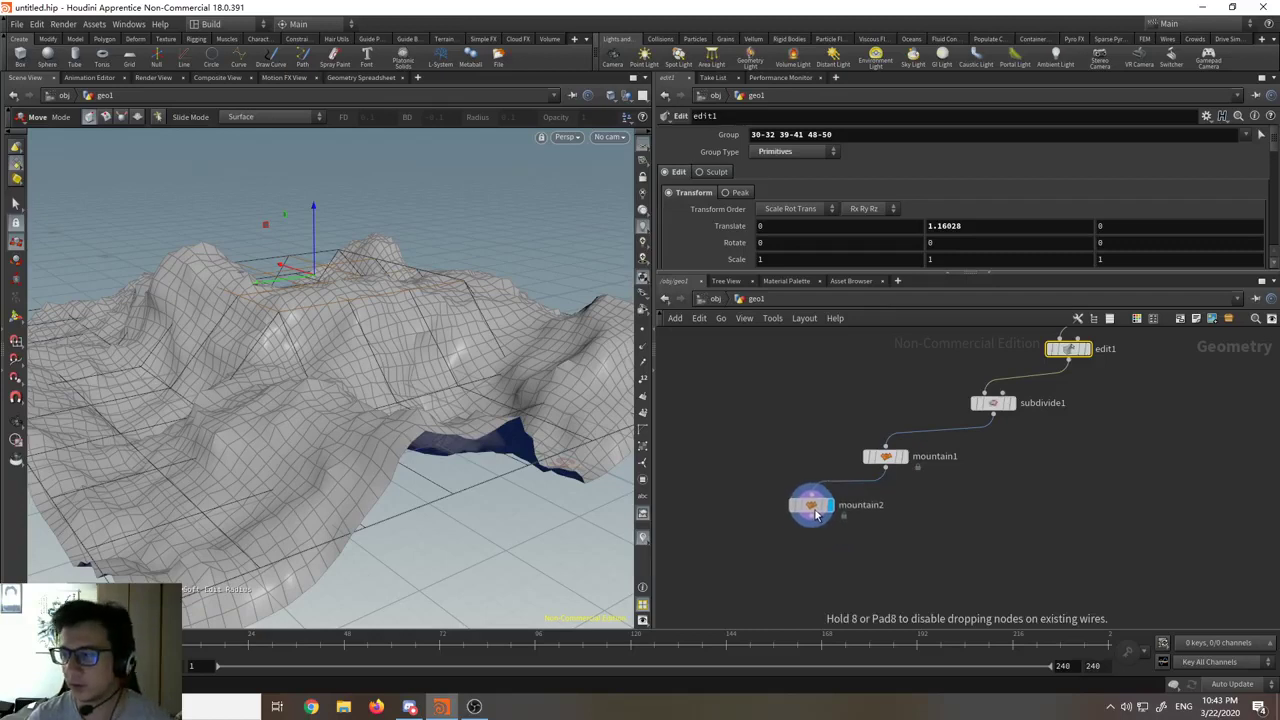
click(885, 457)
scroll(938, 245, up, 3)
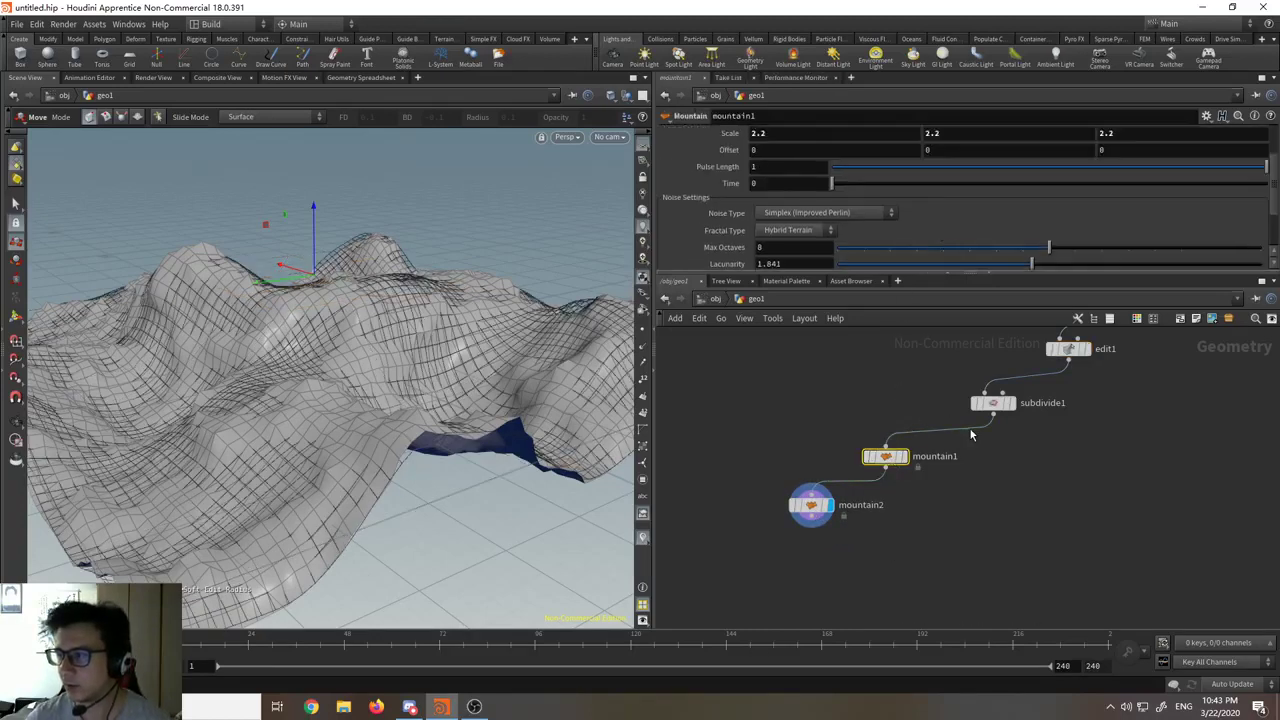
scroll(970, 434, up, 3)
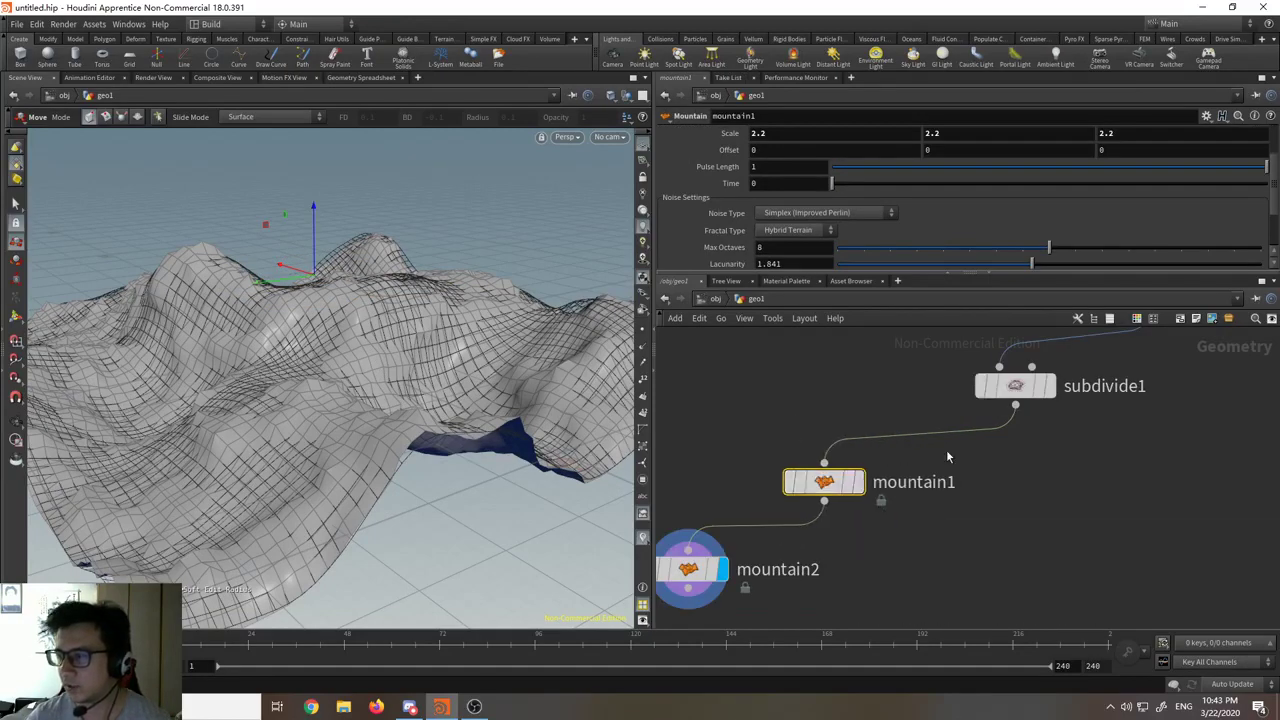
middle_drag(948, 457, 938, 497)
Step: Bypass the Subdivide node to view the terrain without subdivision, and re-enable it
click(969, 427)
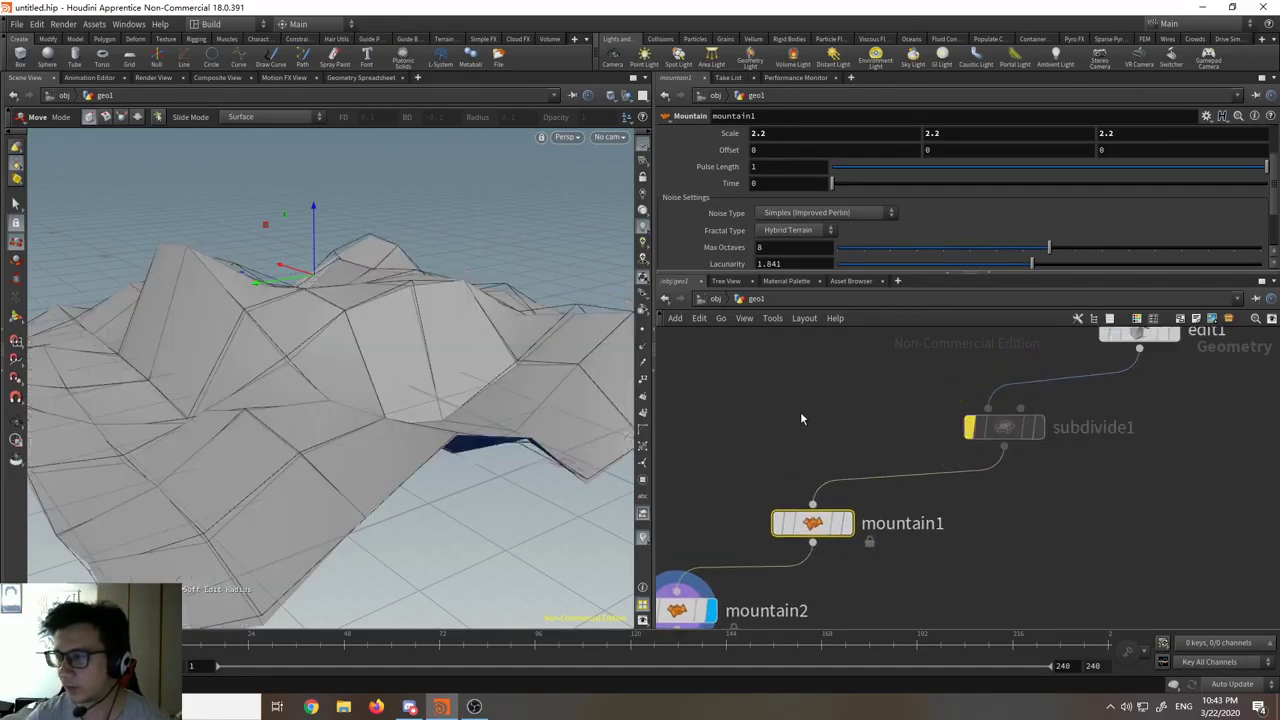
key(h)
key(Escape)
drag(503, 349, 570, 470)
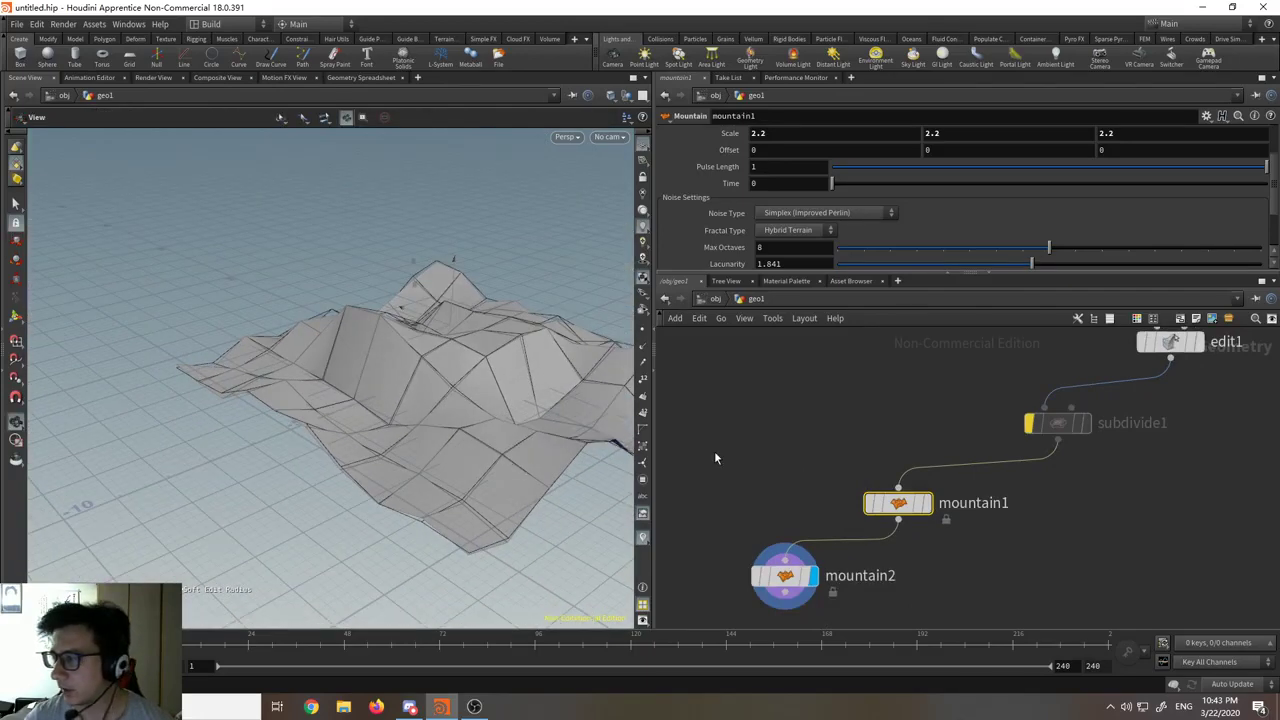
click(1019, 385)
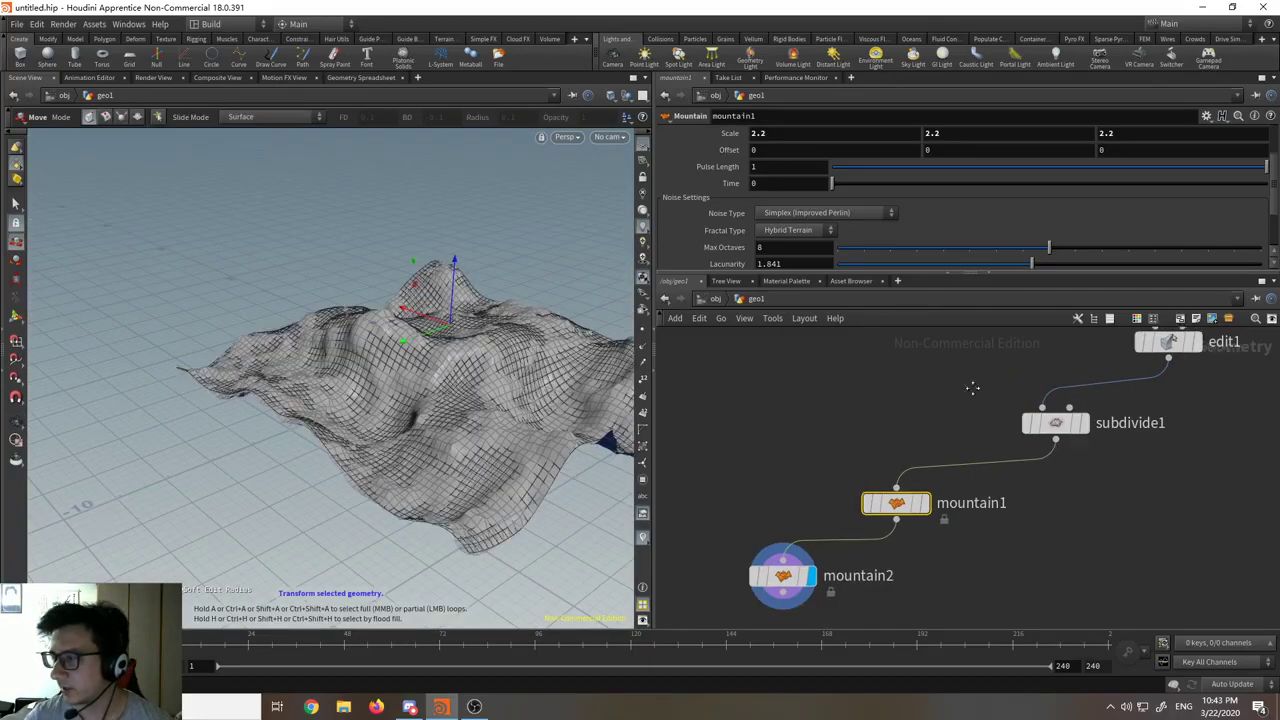
Step: Bypass the Edit node so the terrain is shaped only by the Subdivide and Mountain nodes
middle_drag(972, 388, 768, 463)
click(928, 384)
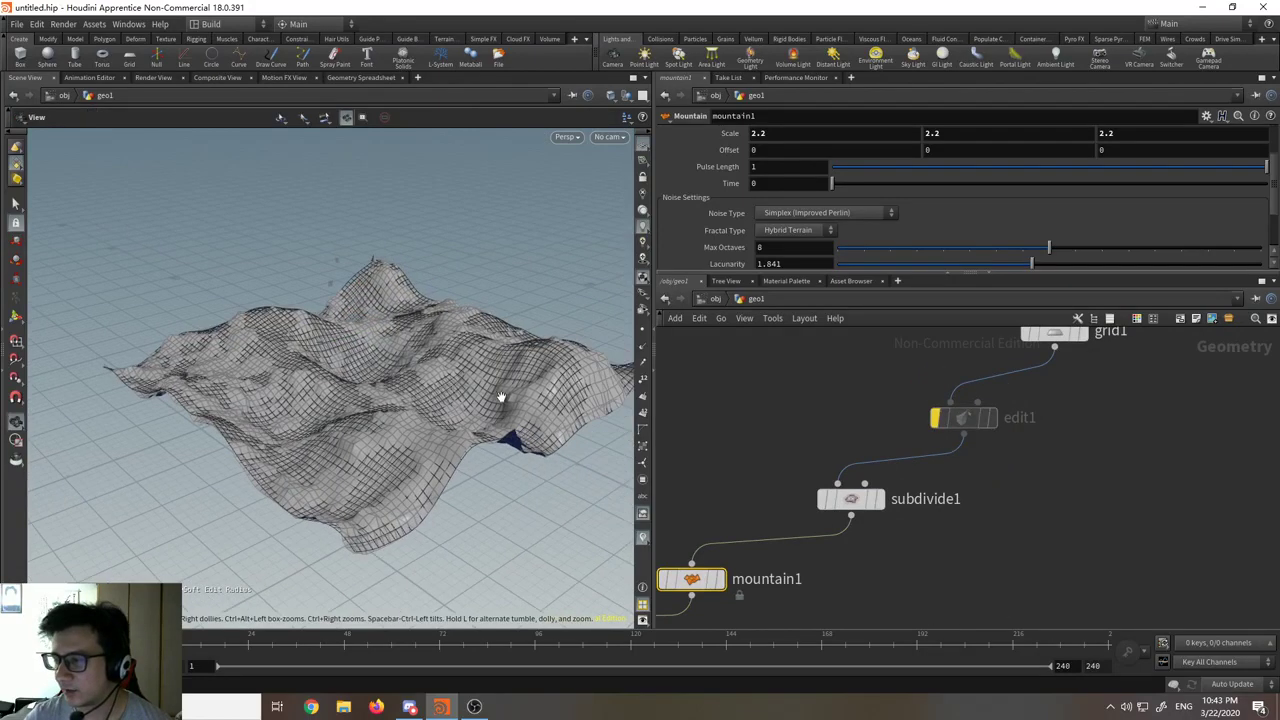
middle_drag(741, 463, 858, 440)
Step: Set the mountain1 node's scale to 2.29 on all three axes and its height to 4.14
scroll(853, 183, up, 2)
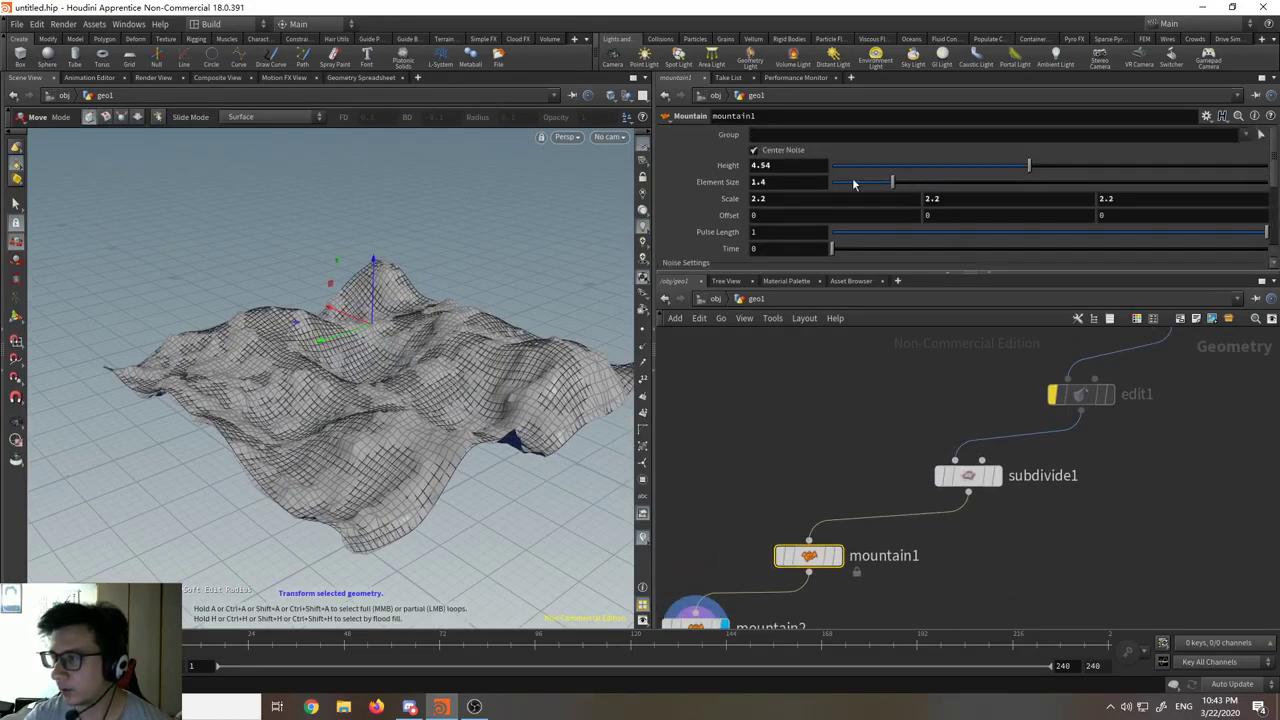
middle_drag(722, 202, 982, 121)
mouse_move(1030, 165)
mouse_down()
mouse_move(951, 165)
mouse_move(1142, 166)
mouse_move(1000, 166)
mouse_move(1012, 166)
mouse_up()
key(f)
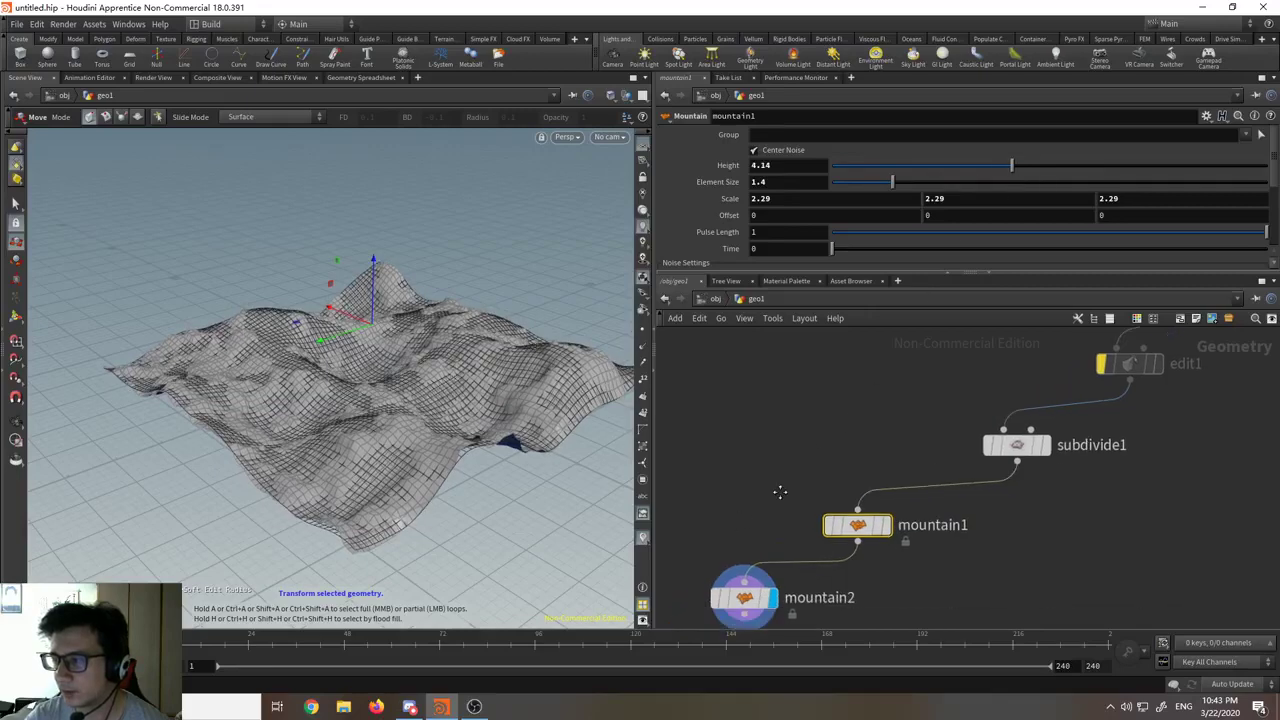
Step: Select the mountain2 node and inspect its terrain up close
click(811, 537)
key(Escape)
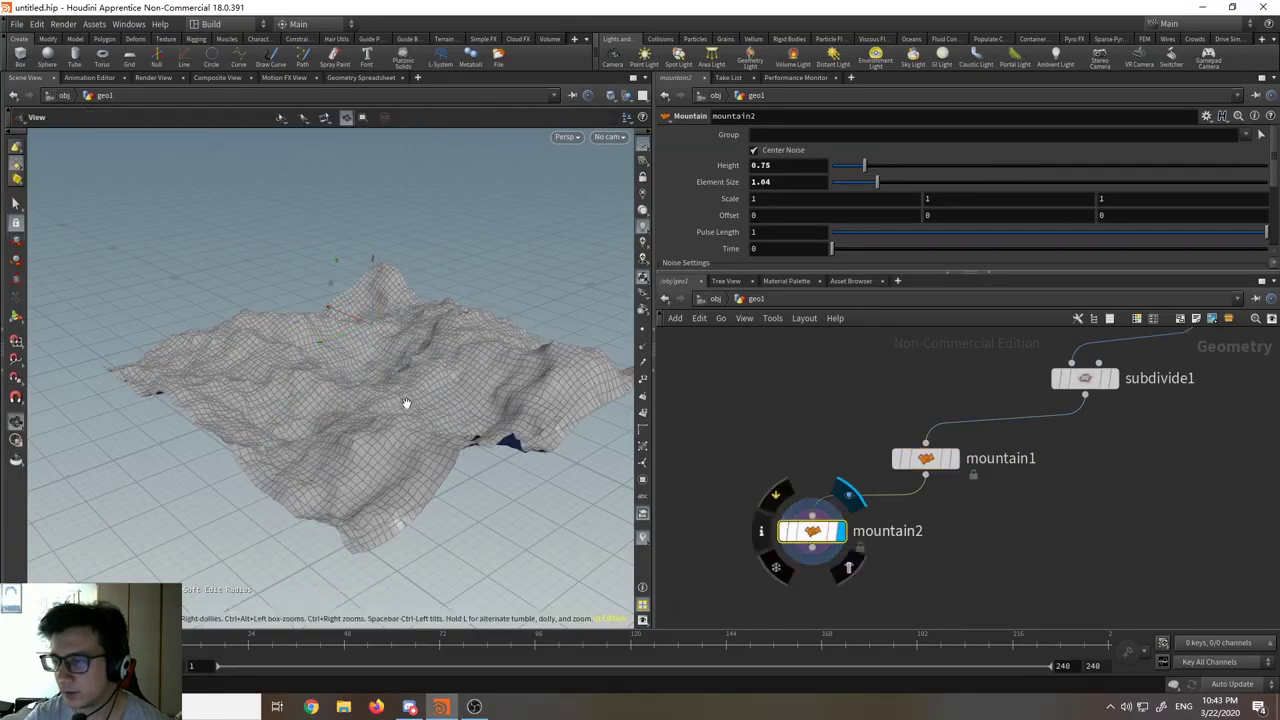
drag(405, 403, 438, 302)
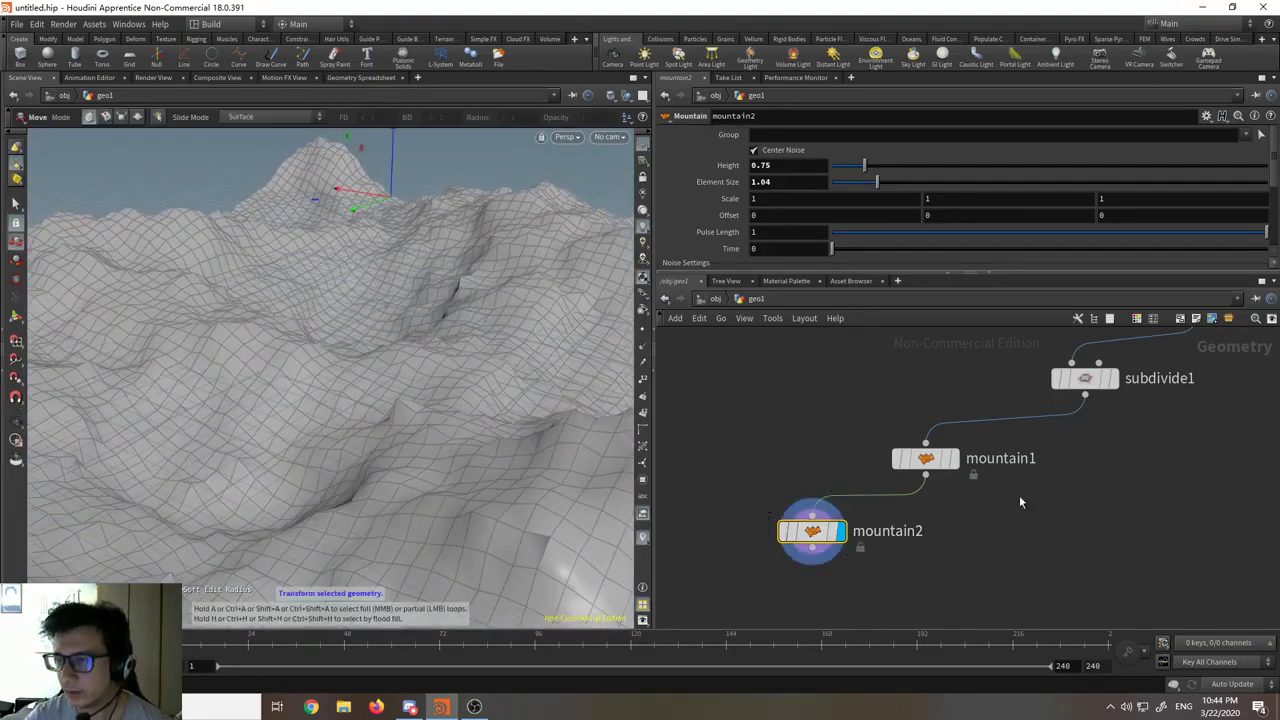
Step: Select the Subdivide node, move it closer to mountain1 and set its depth to 3
middle_drag(1107, 462, 978, 549)
click(965, 479)
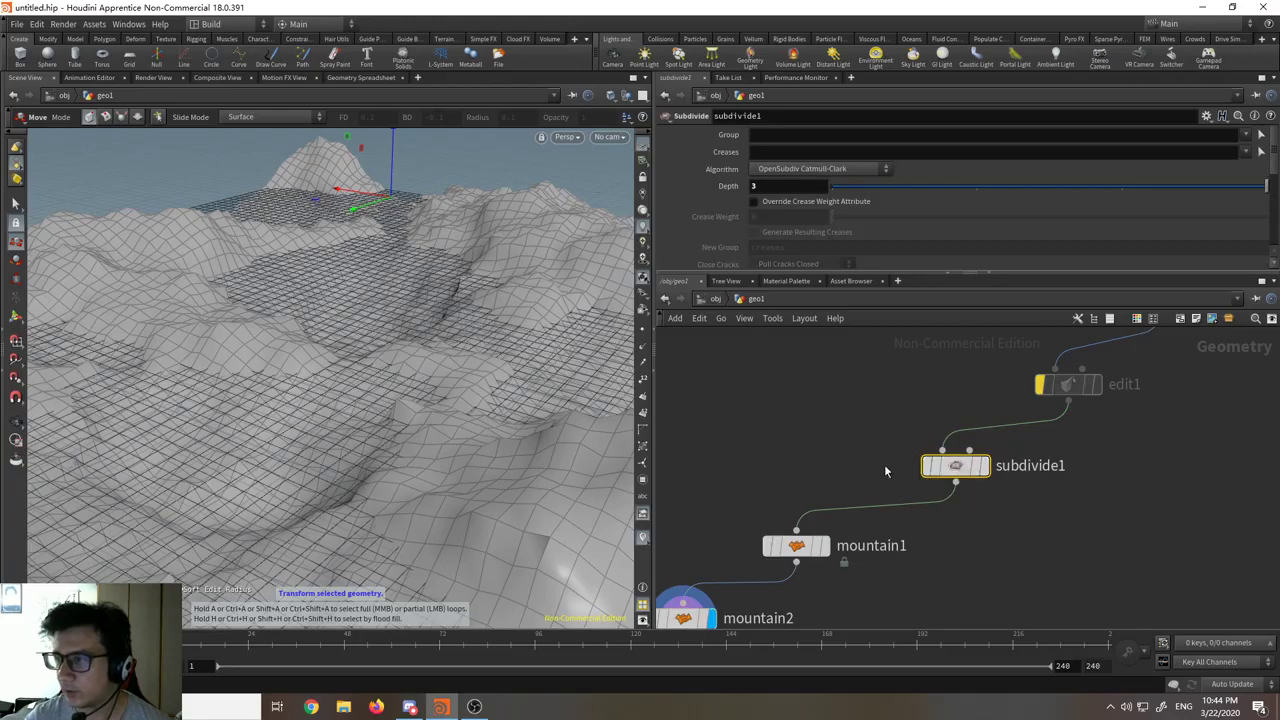
key(Escape)
drag(320, 449, 330, 388)
key(t)
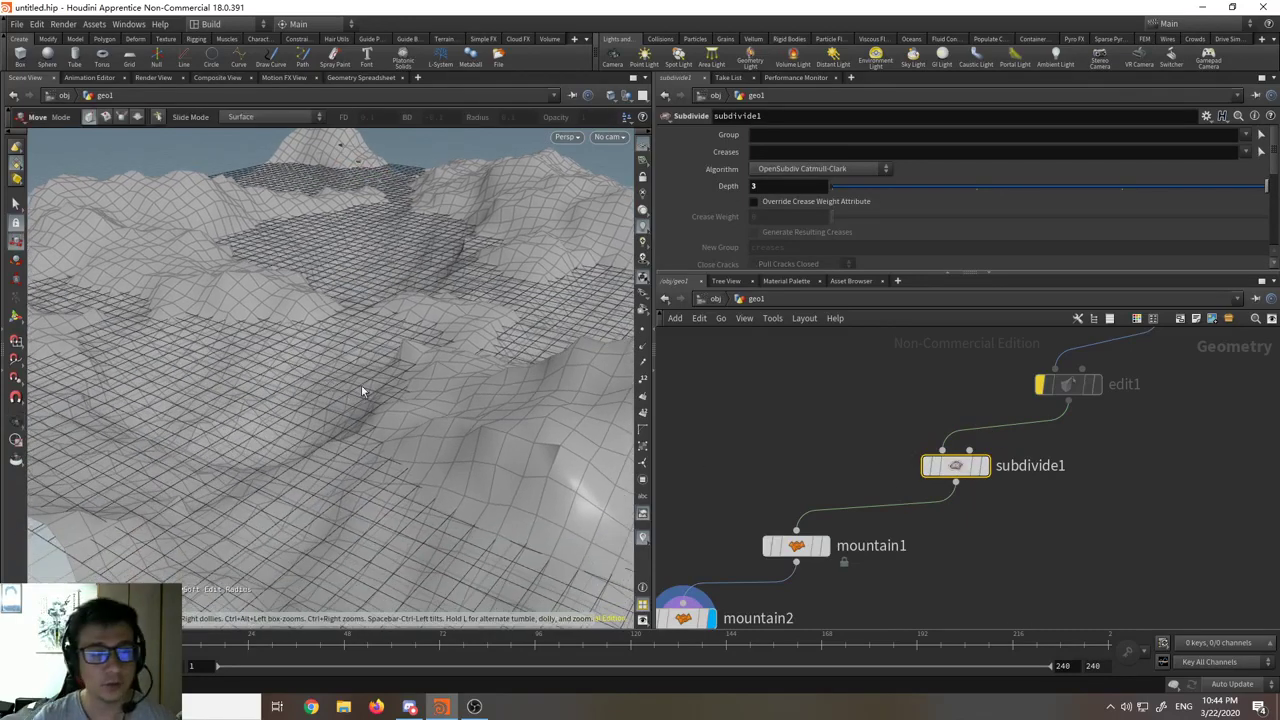
drag(945, 463, 913, 471)
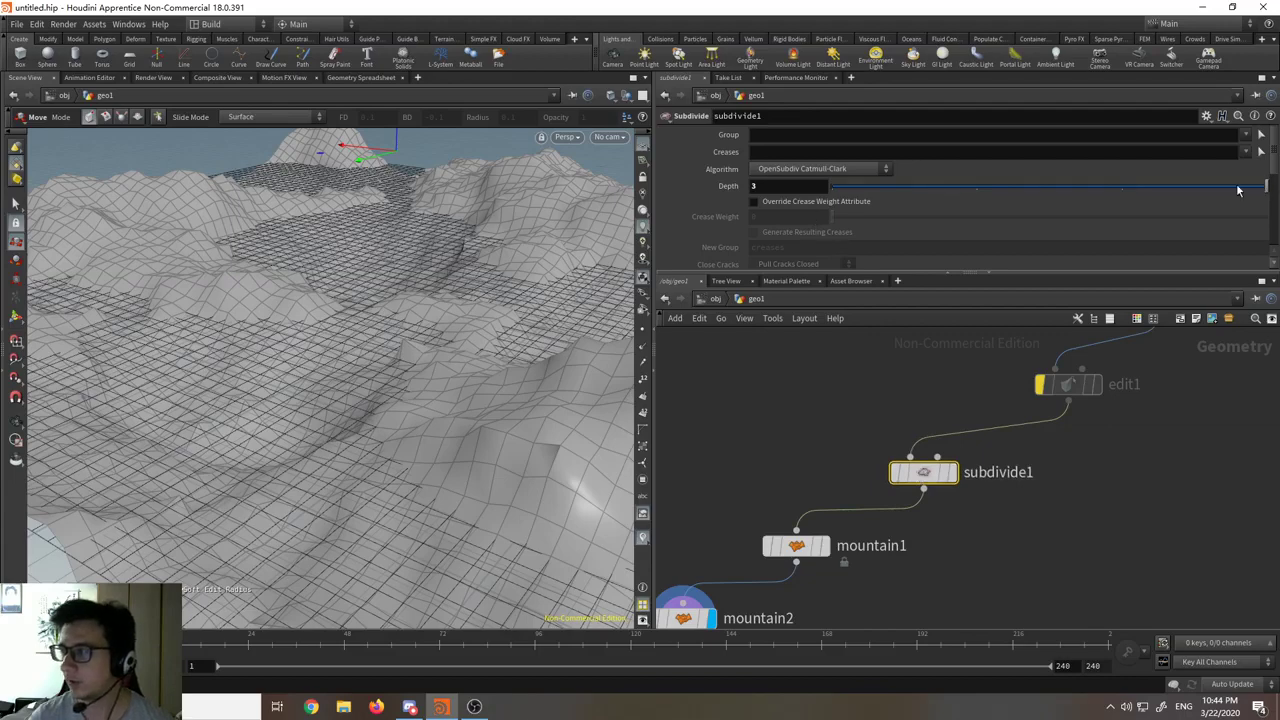
drag(1238, 190, 1265, 189)
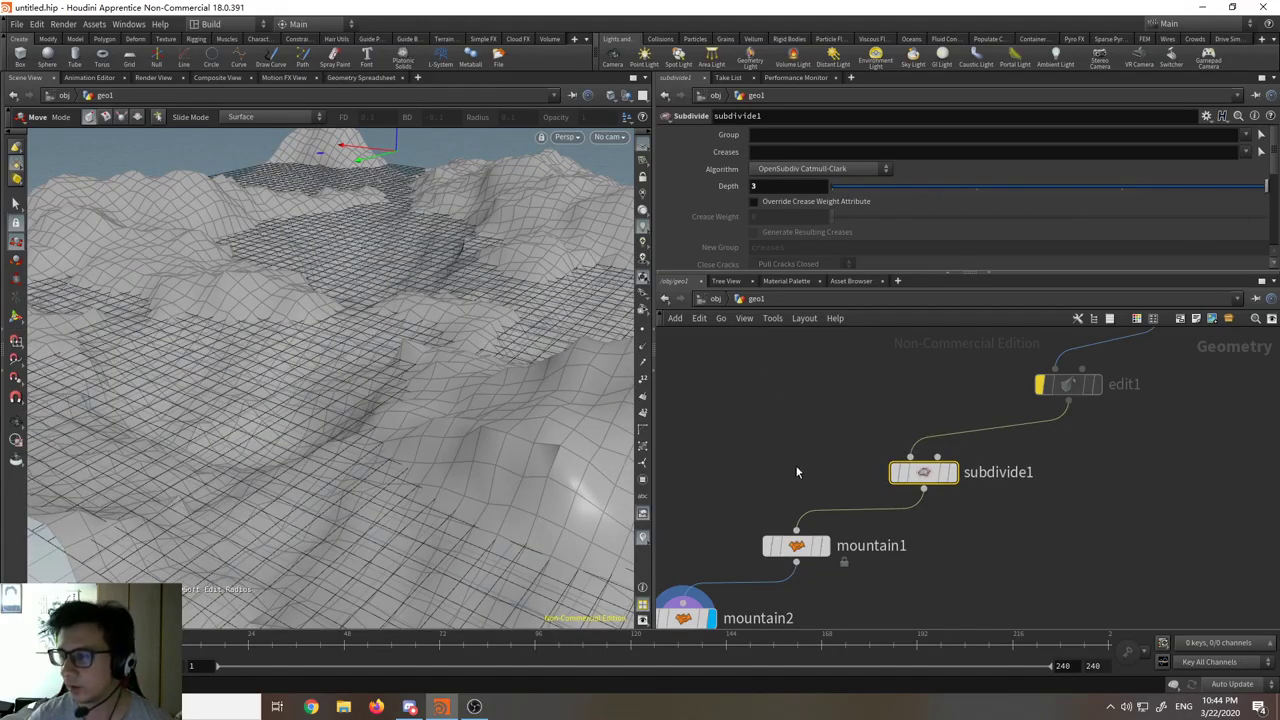
Step: Set the viewport shading to Smooth Shaded and ghost the other objects
scroll(800, 465, down, 3)
click(622, 97)
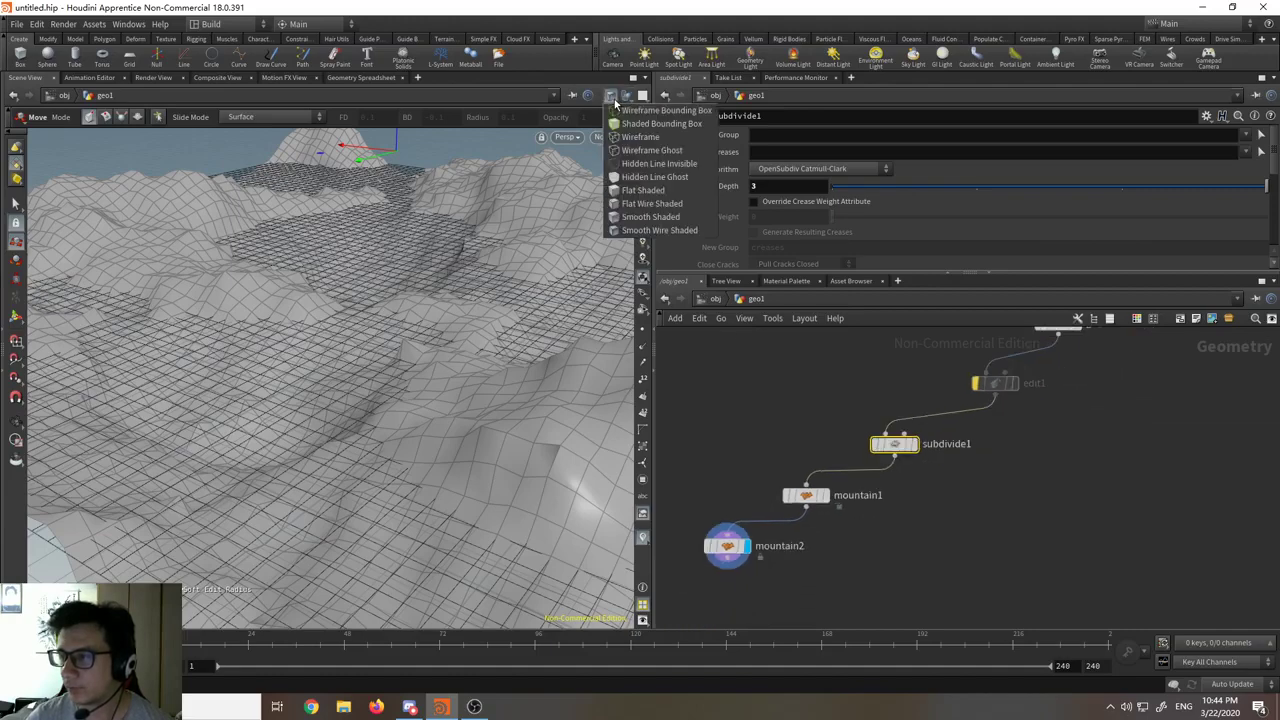
click(640, 216)
click(626, 96)
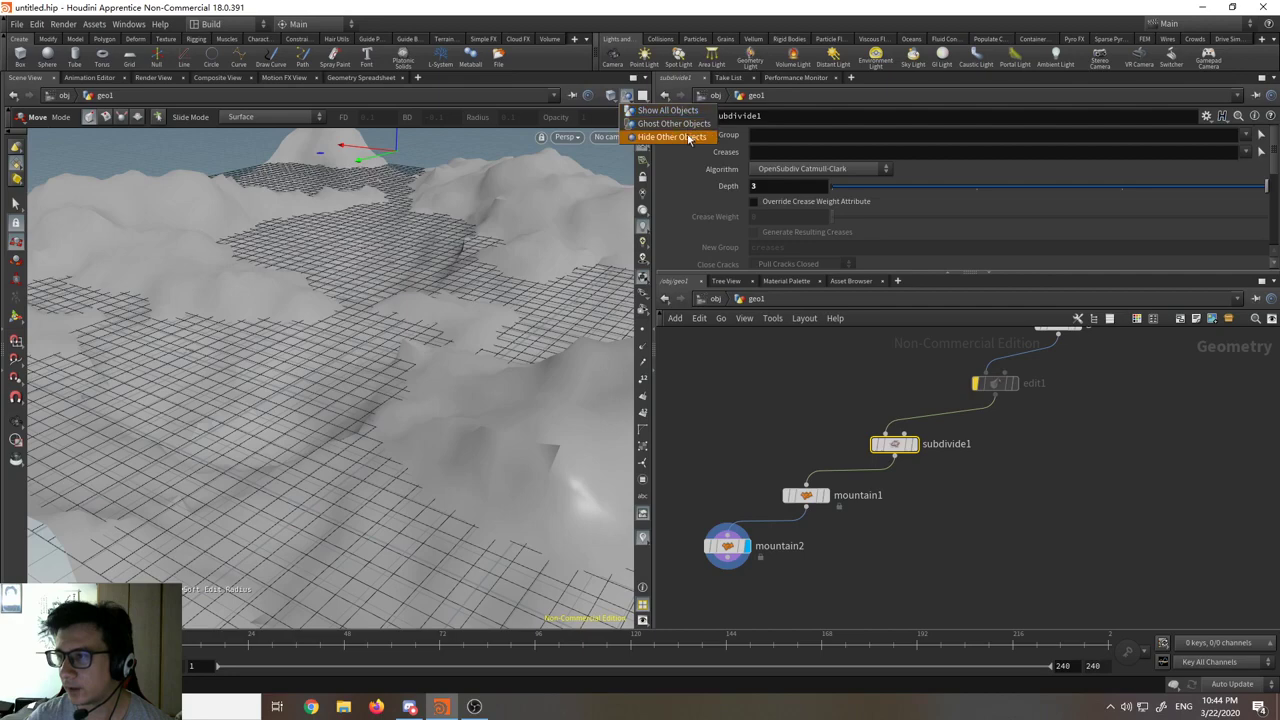
click(627, 96)
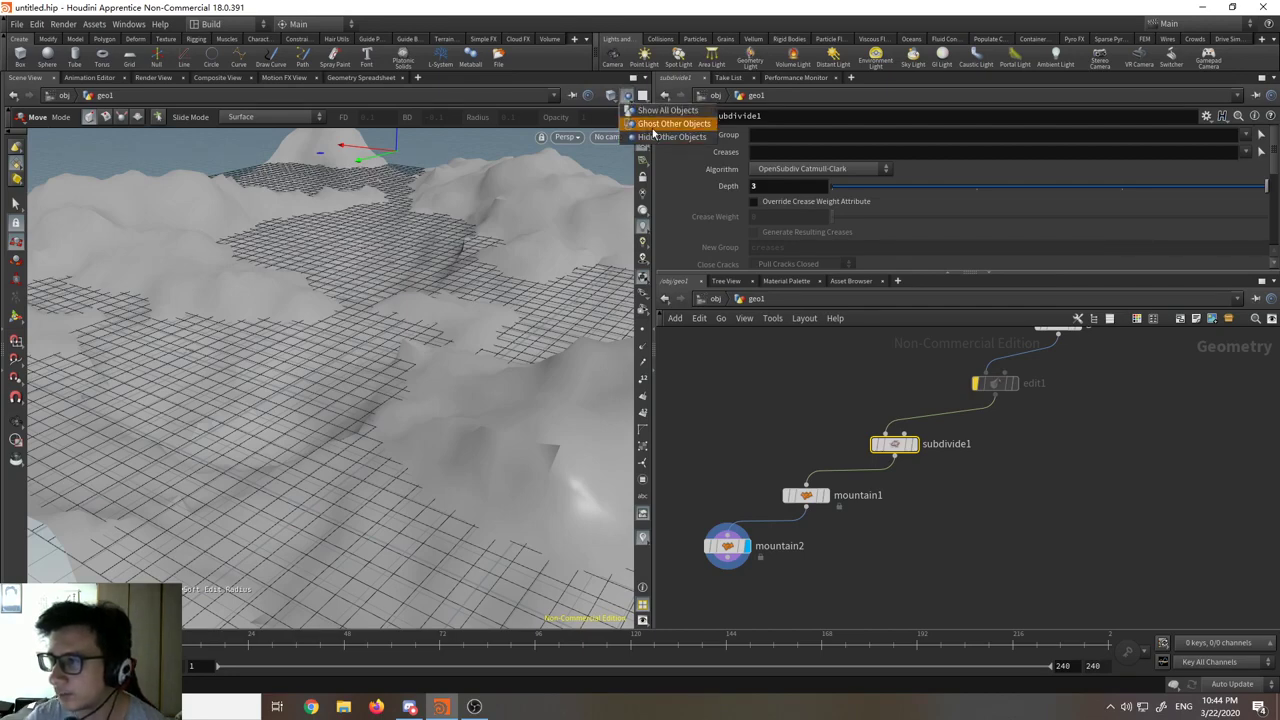
click(654, 126)
Step: Select the mountain2 node and the Subdivide node in turn and inspect the whole terrain with Subdivide selected
click(729, 549)
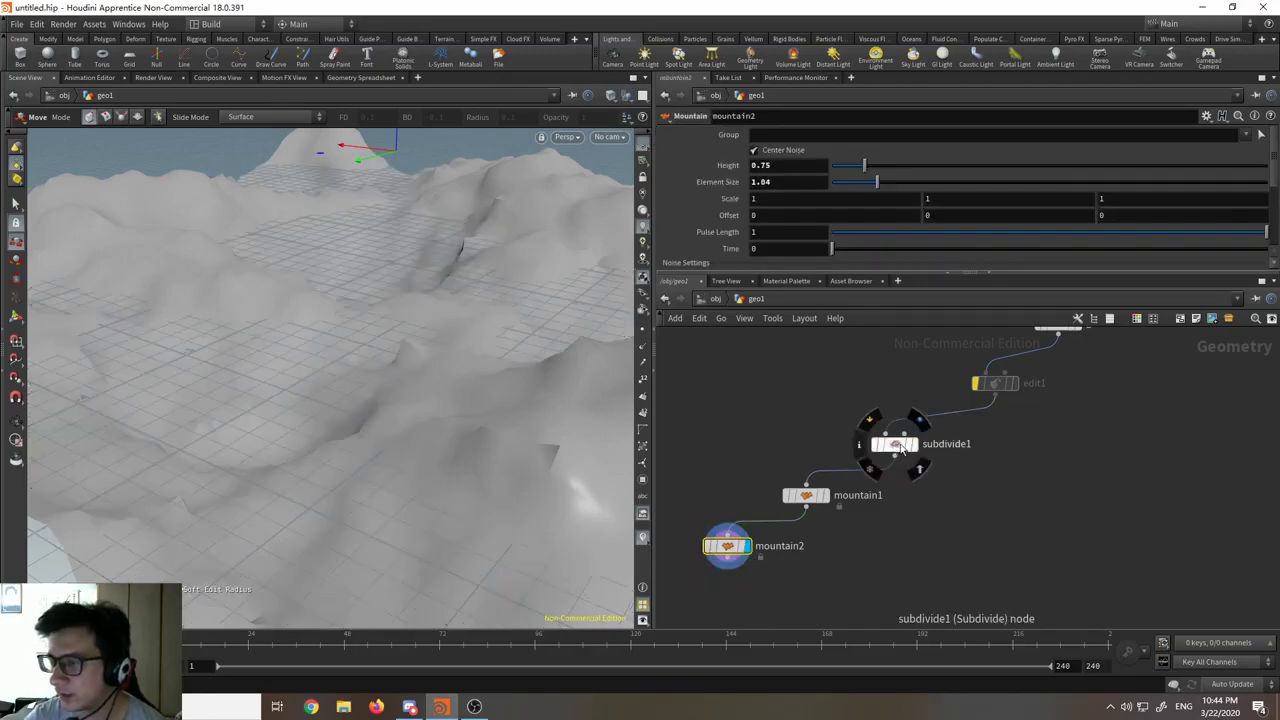
click(897, 446)
alt+right_drag(462, 430, 423, 374)
alt+drag(423, 374, 792, 421)
key(t)
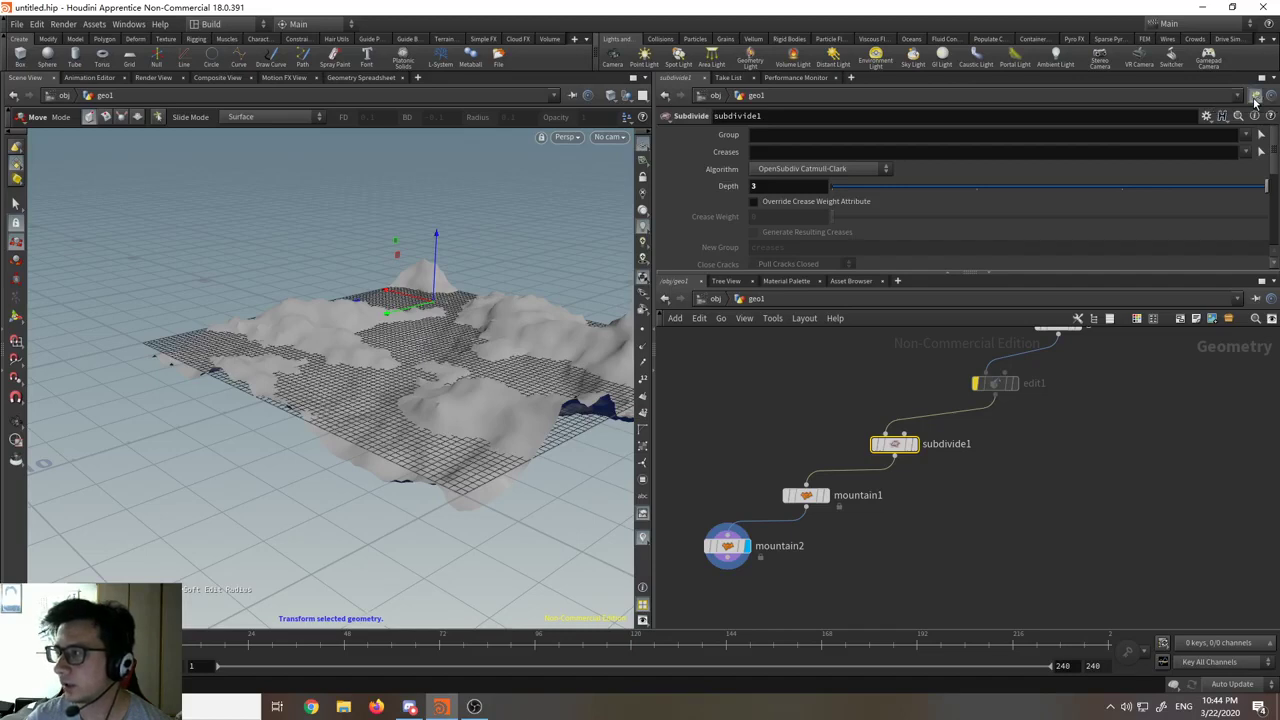
Step: Select mountain2 while keeping the Subdivide parameters pinned, and inspect its terrain up close
click(807, 496)
click(728, 547)
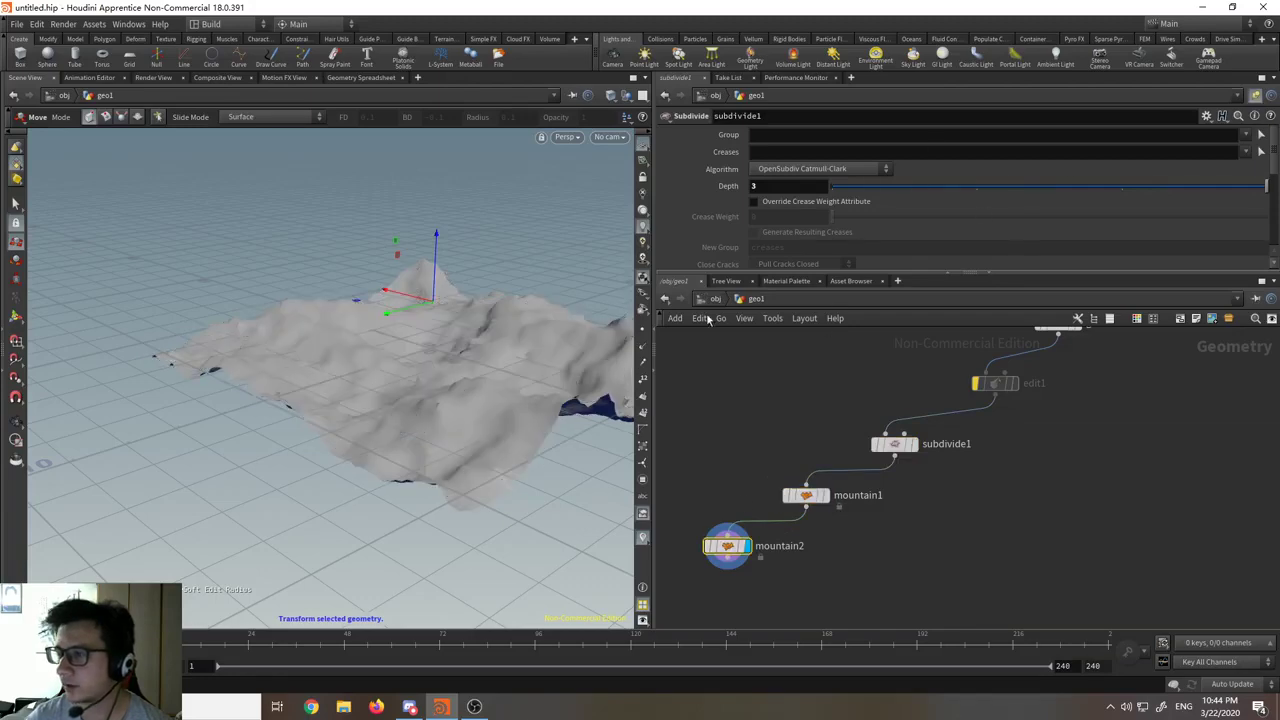
key(Escape)
drag(400, 365, 457, 414)
key(t)
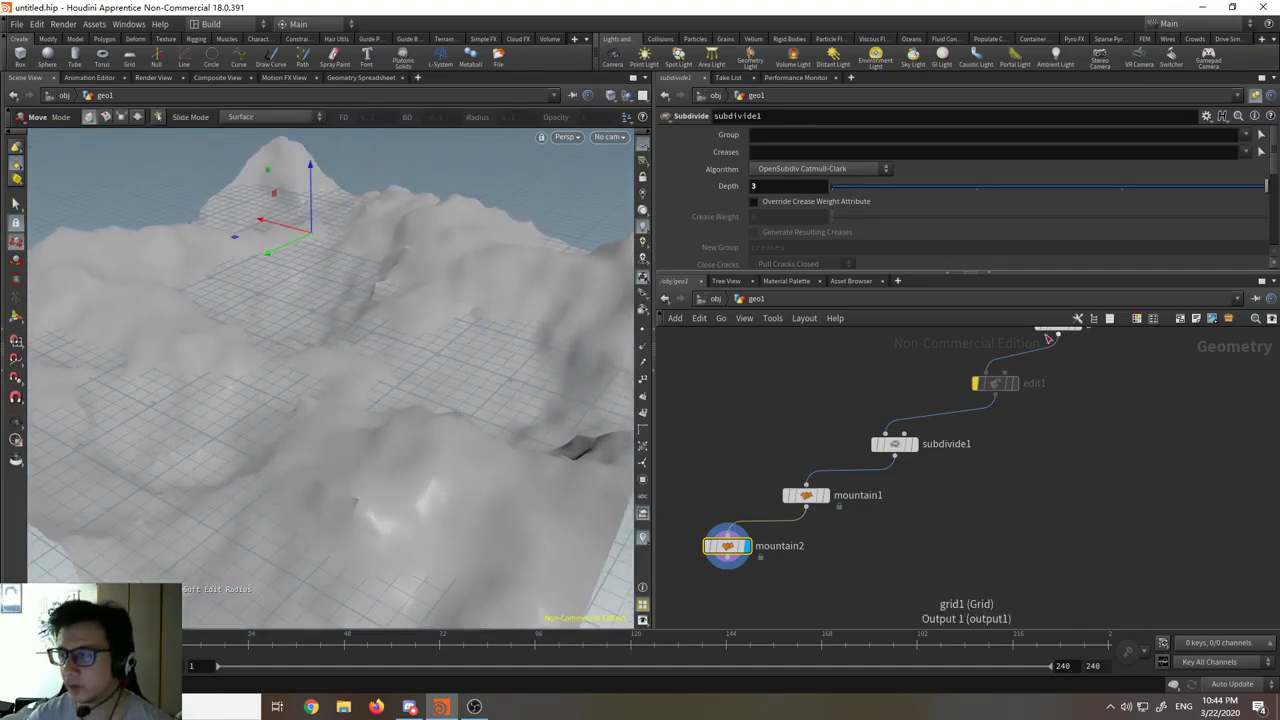
middle_drag(799, 415, 822, 418)
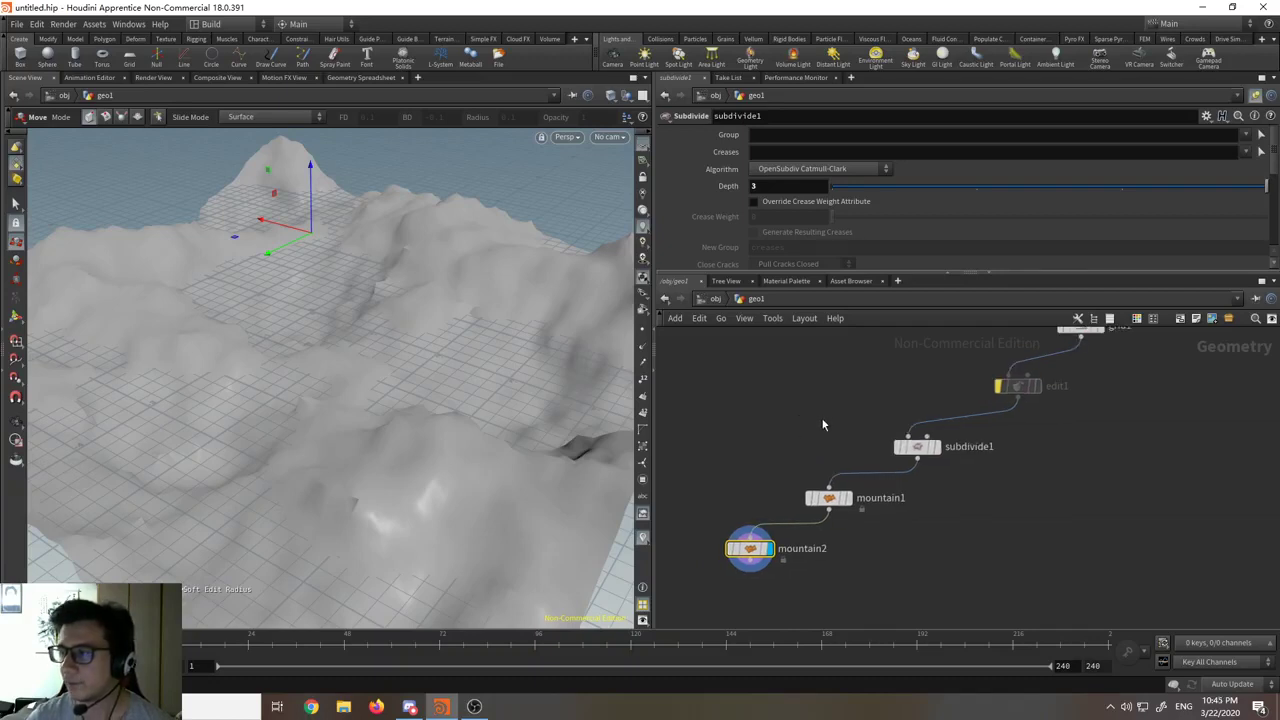
Step: Raise the Subdivide node's depth to 4 and finally to 5, and inspect the refined terrain
click(918, 450)
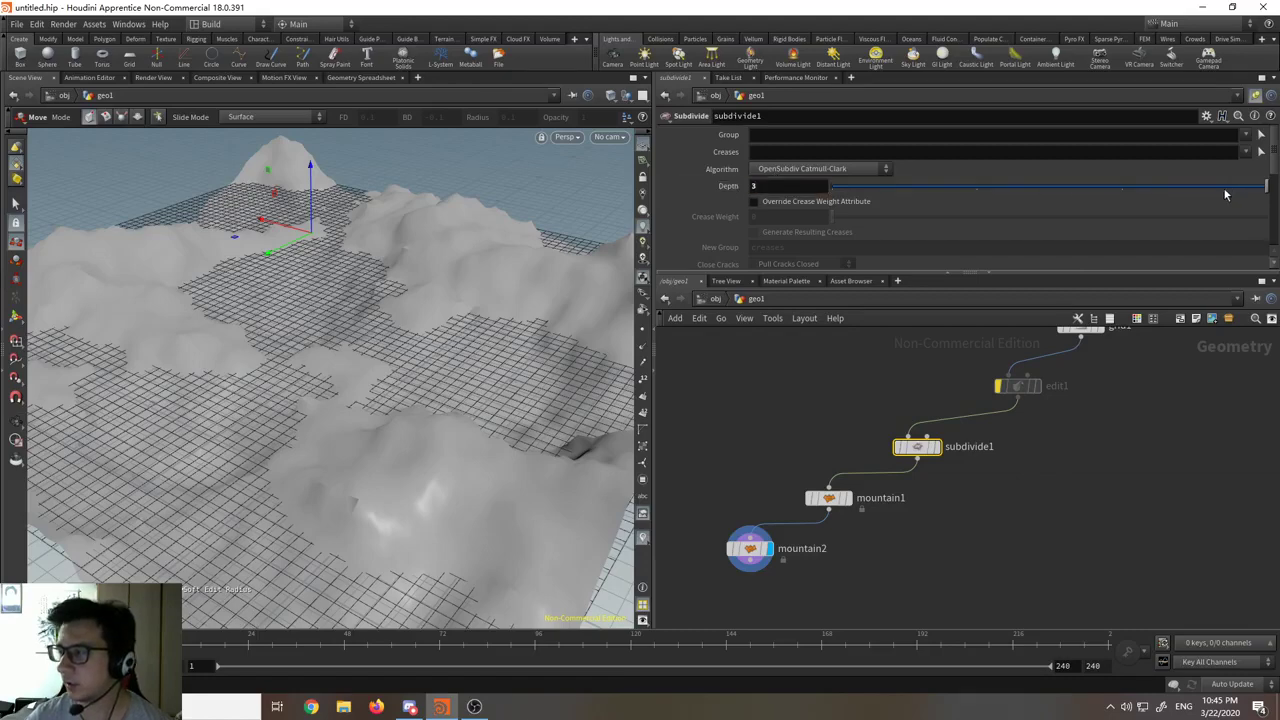
mouse_move(1226, 193)
mouse_down()
mouse_move(857, 188)
mouse_move(1230, 192)
mouse_up()
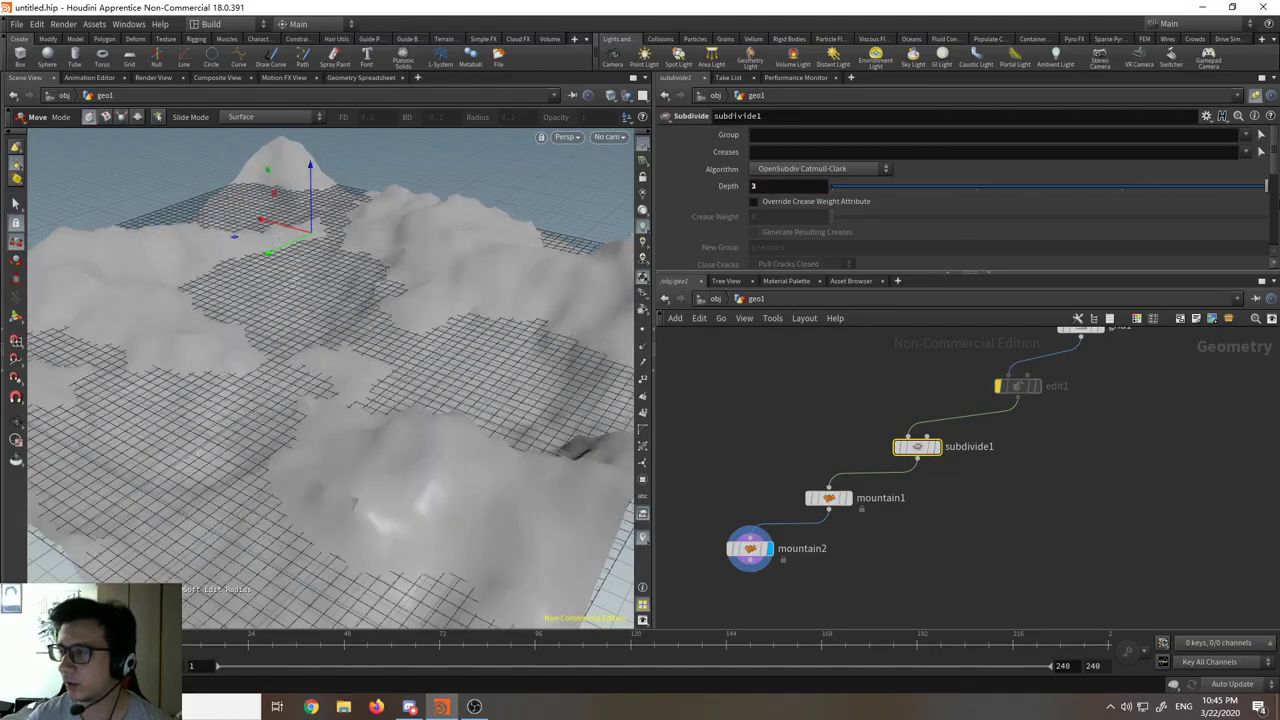
click(756, 186)
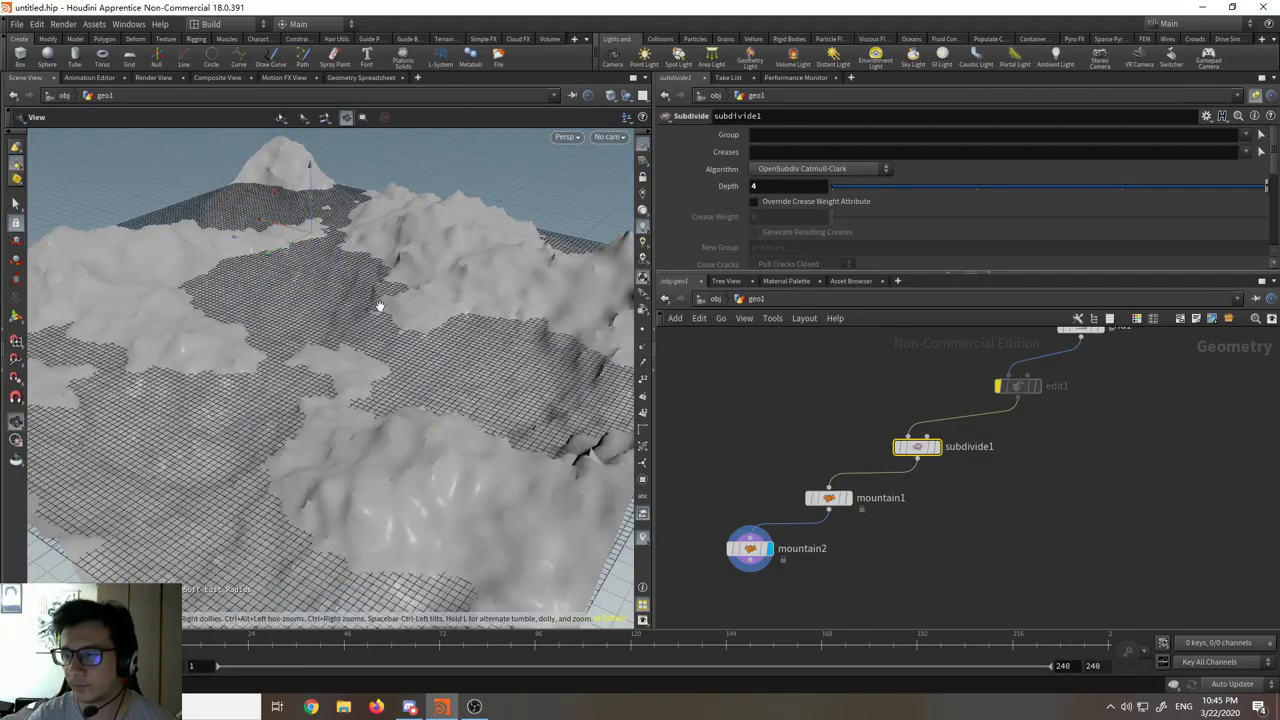
drag(762, 187, 687, 193)
text(5)
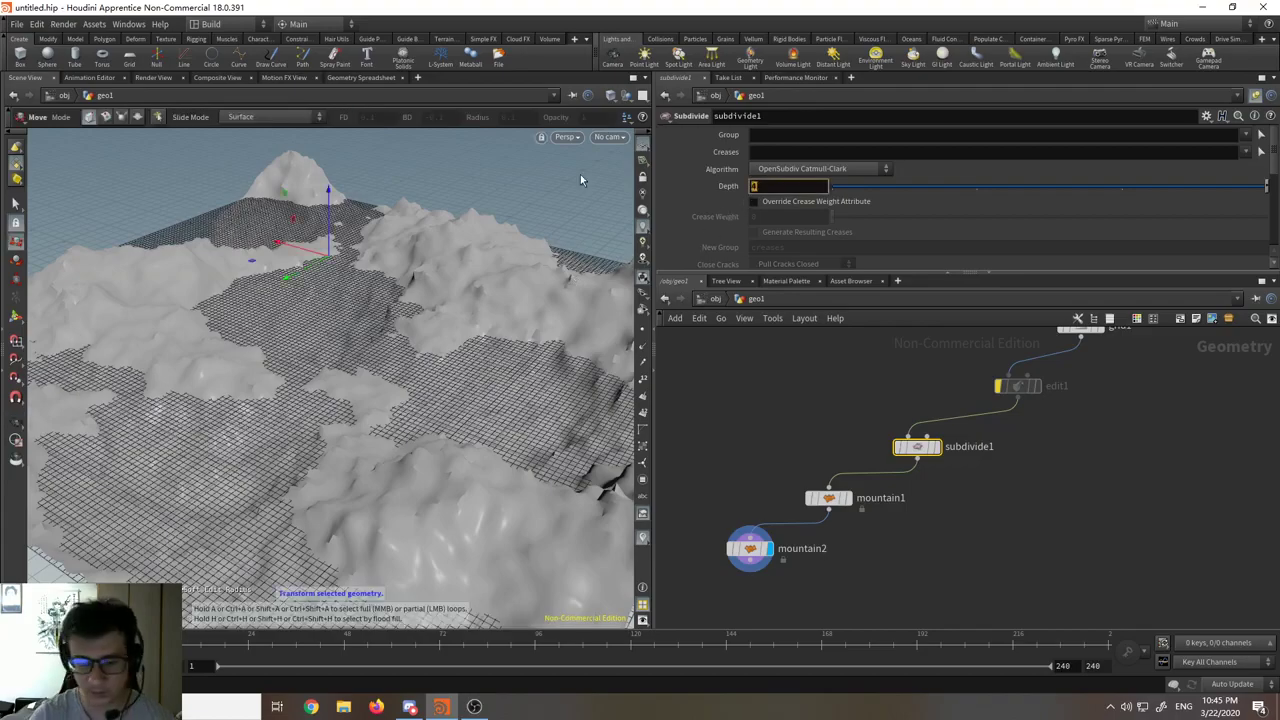
key(Return)
drag(395, 312, 345, 343)
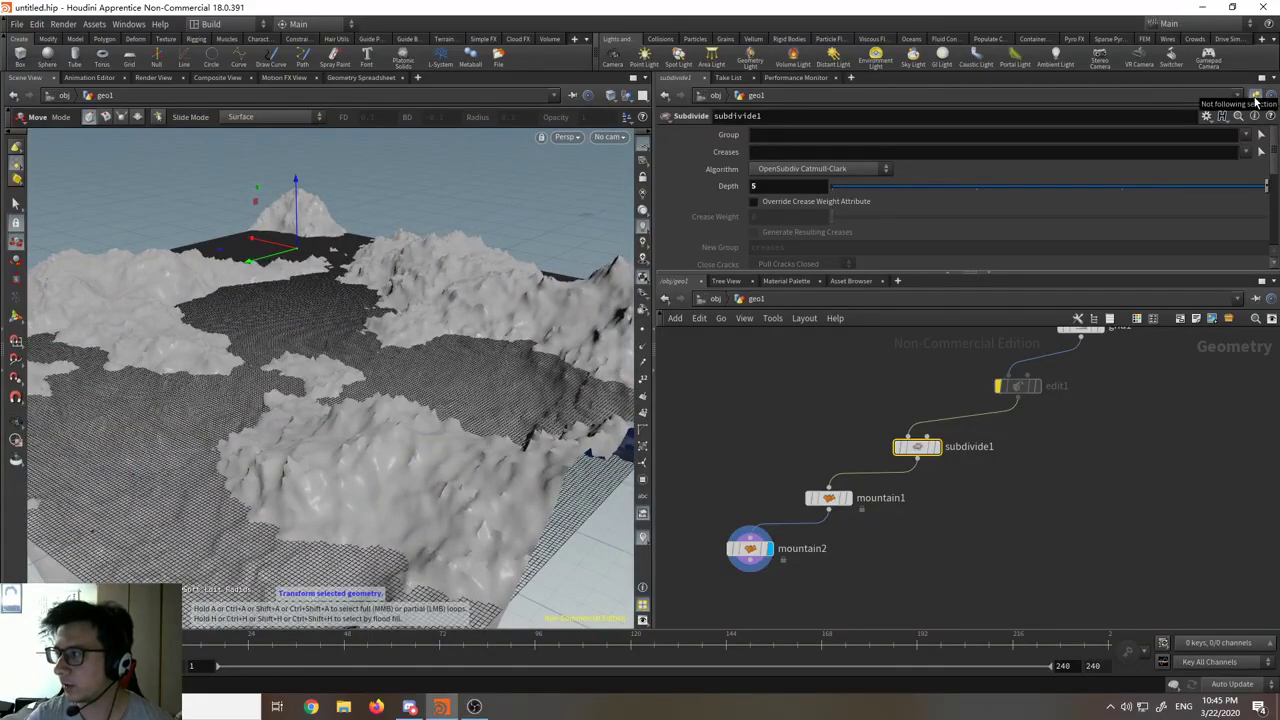
Step: Select the mountain2 node, widen the viewport and inspect the detailed terrain from several angles
click(752, 548)
drag(330, 380, 390, 396)
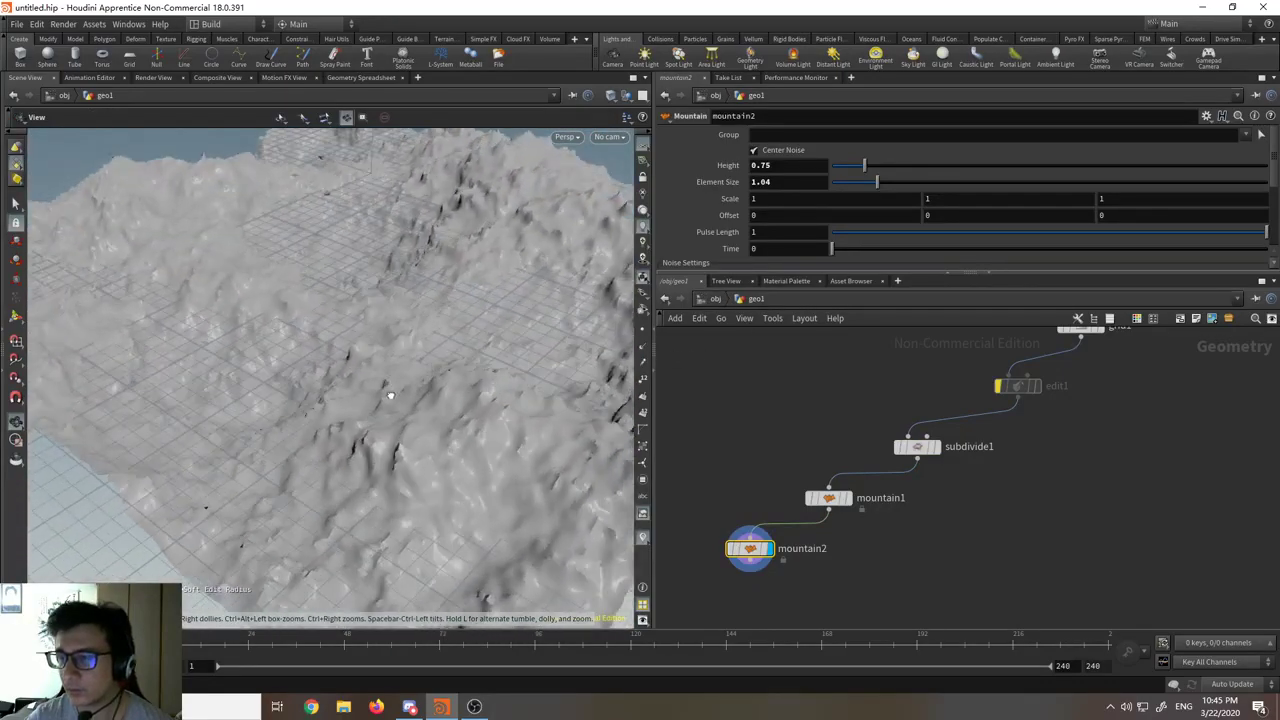
alt+right_drag(390, 394, 394, 550)
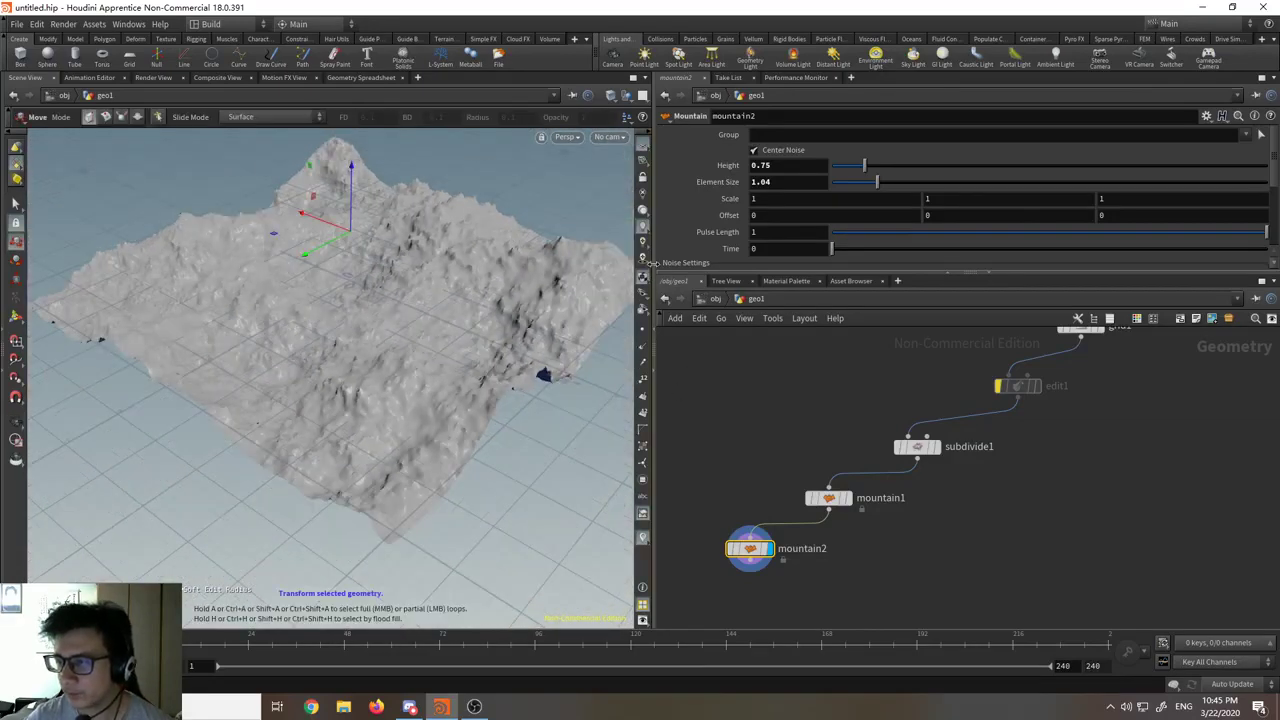
drag(654, 360, 684, 360)
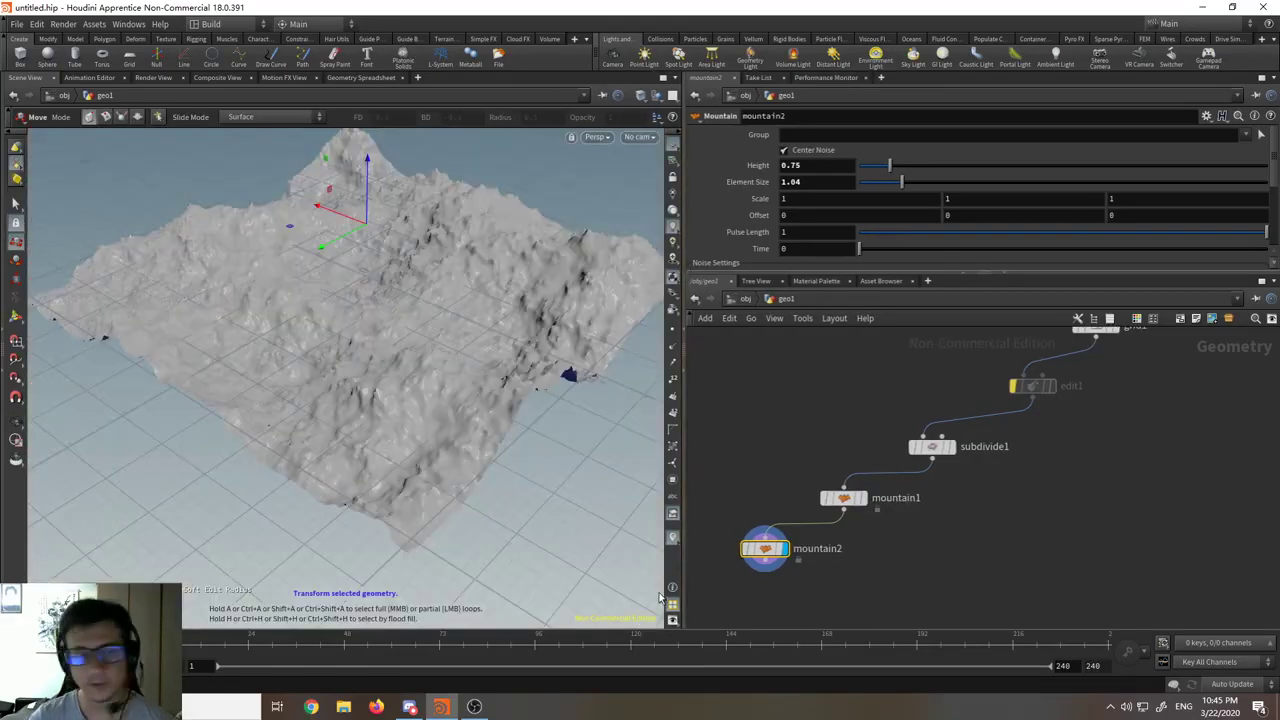
key(Escape)
drag(249, 289, 310, 343)
key(t)
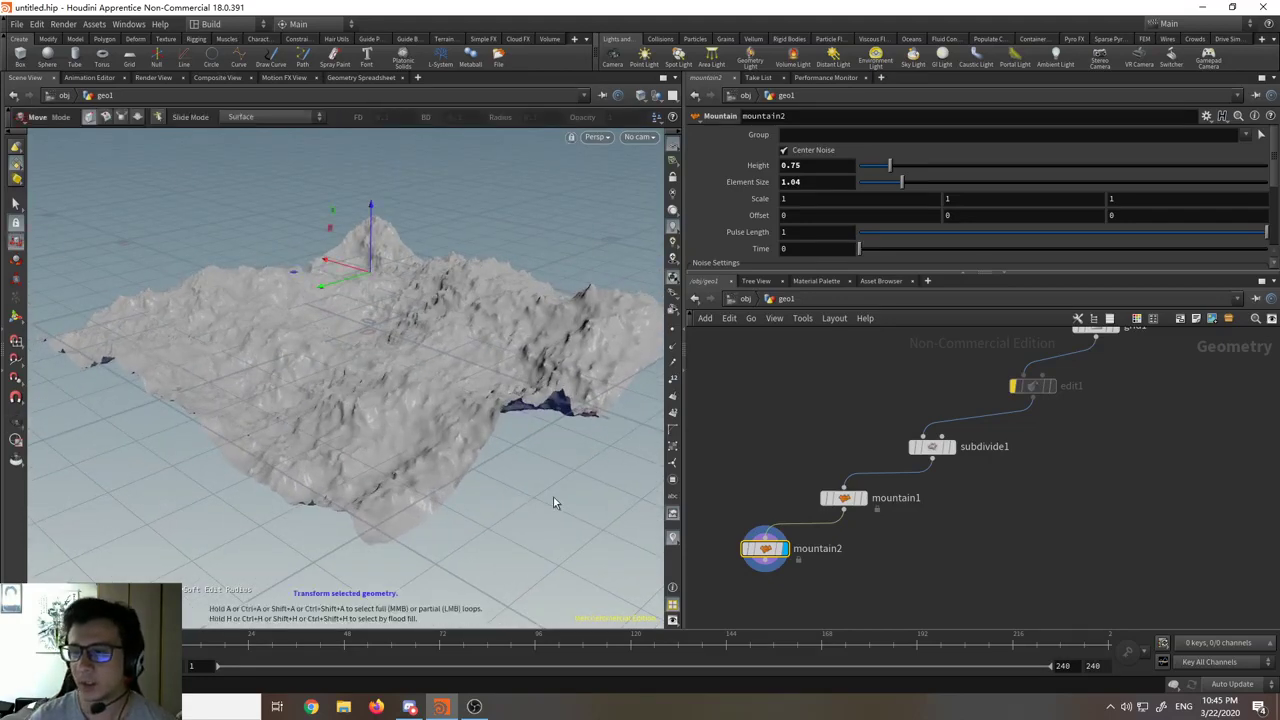
drag(557, 500, 534, 500)
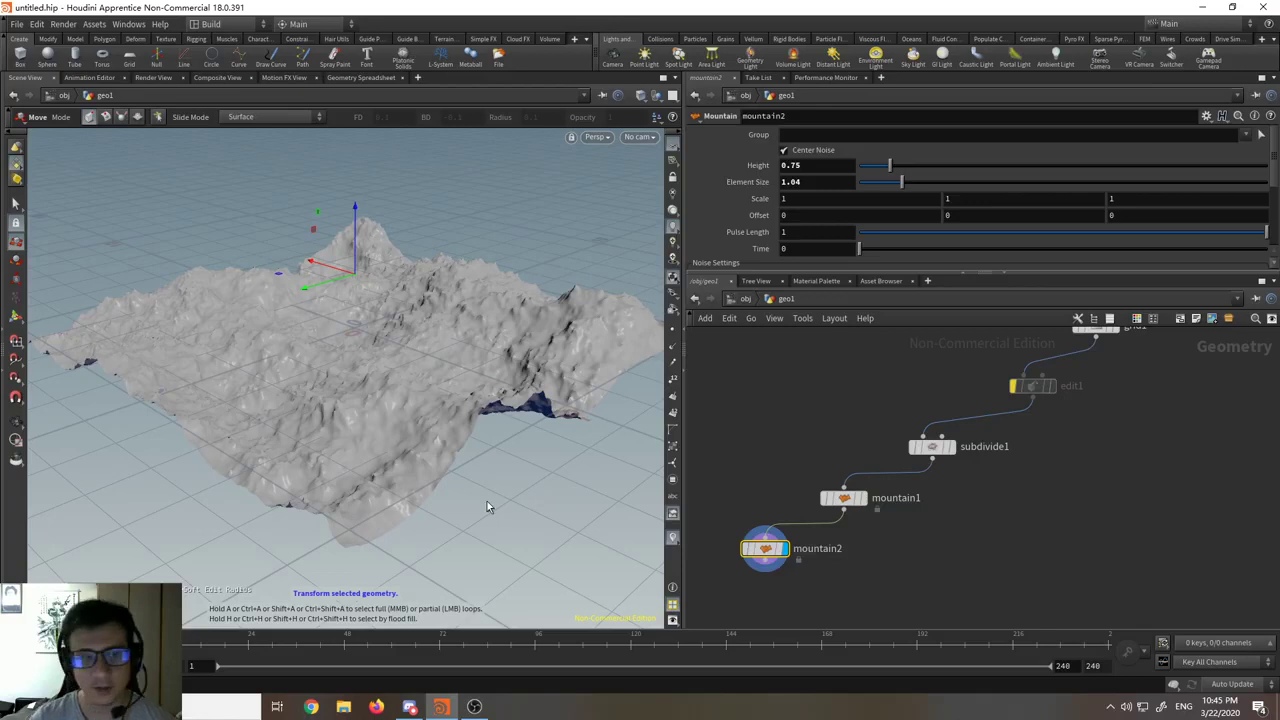
Step: Set Geometry information to Always On in the viewport's display options
key(d)
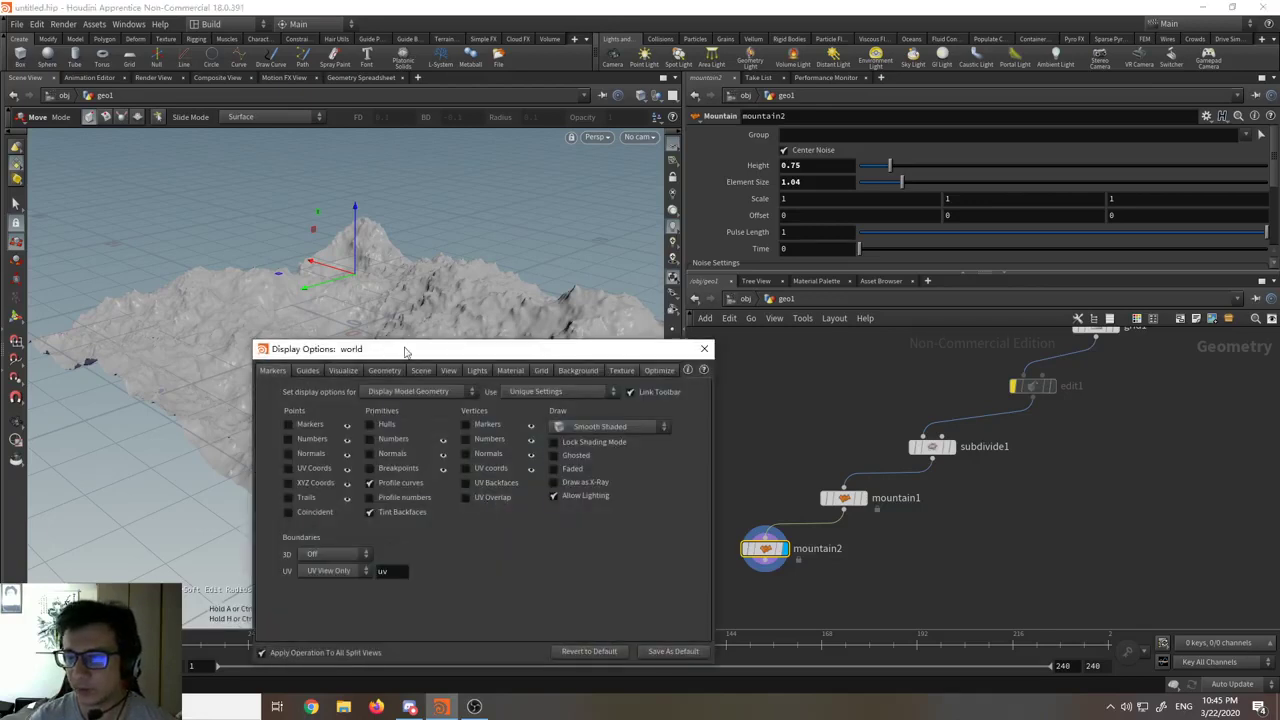
drag(404, 350, 653, 250)
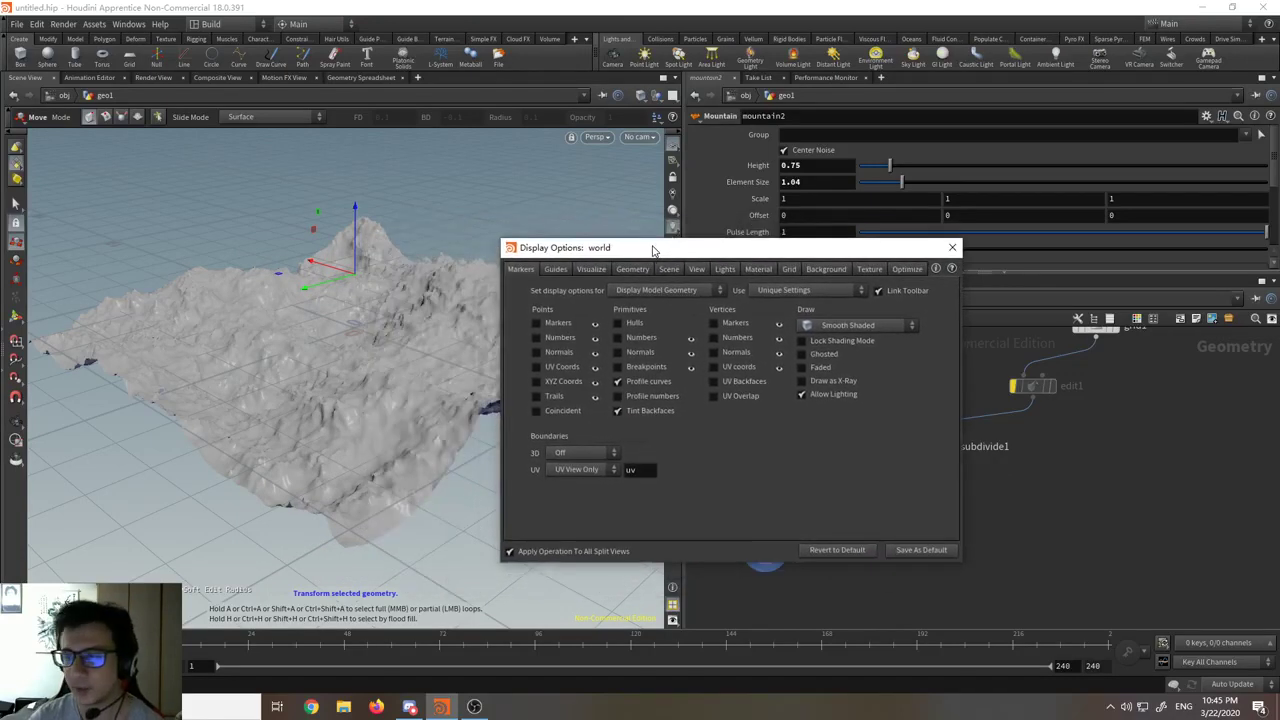
click(590, 270)
click(629, 270)
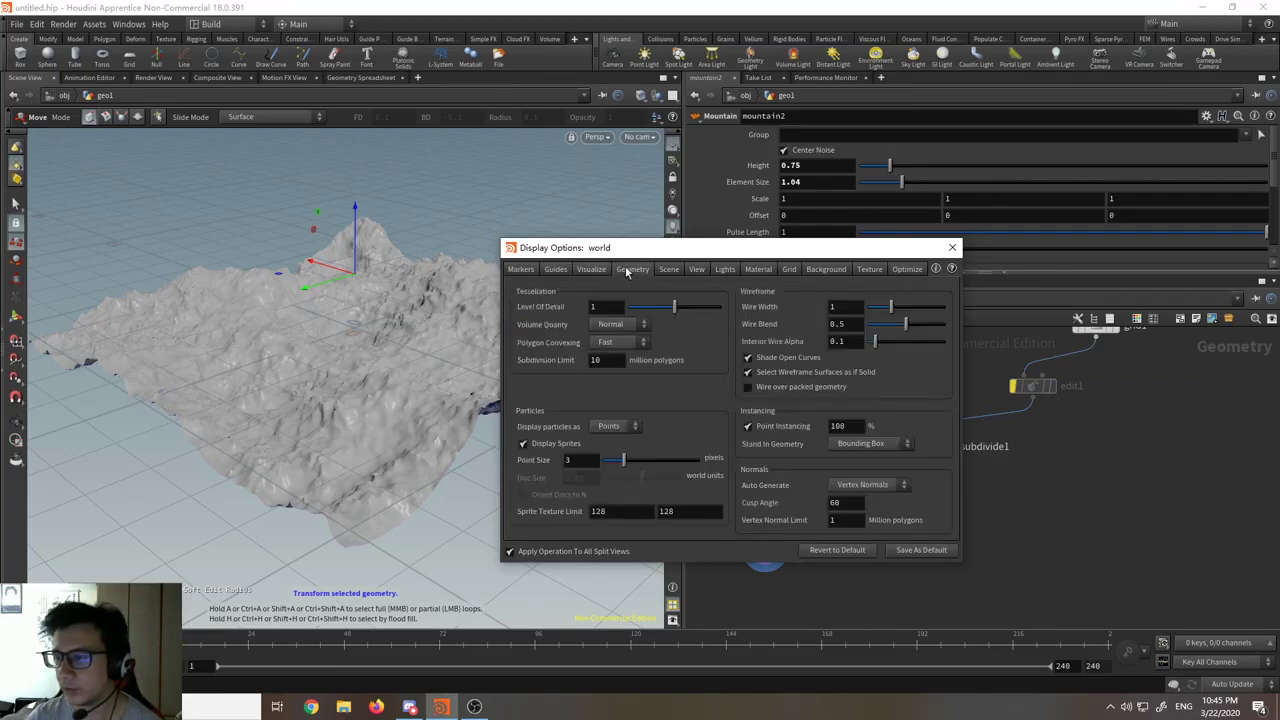
click(556, 270)
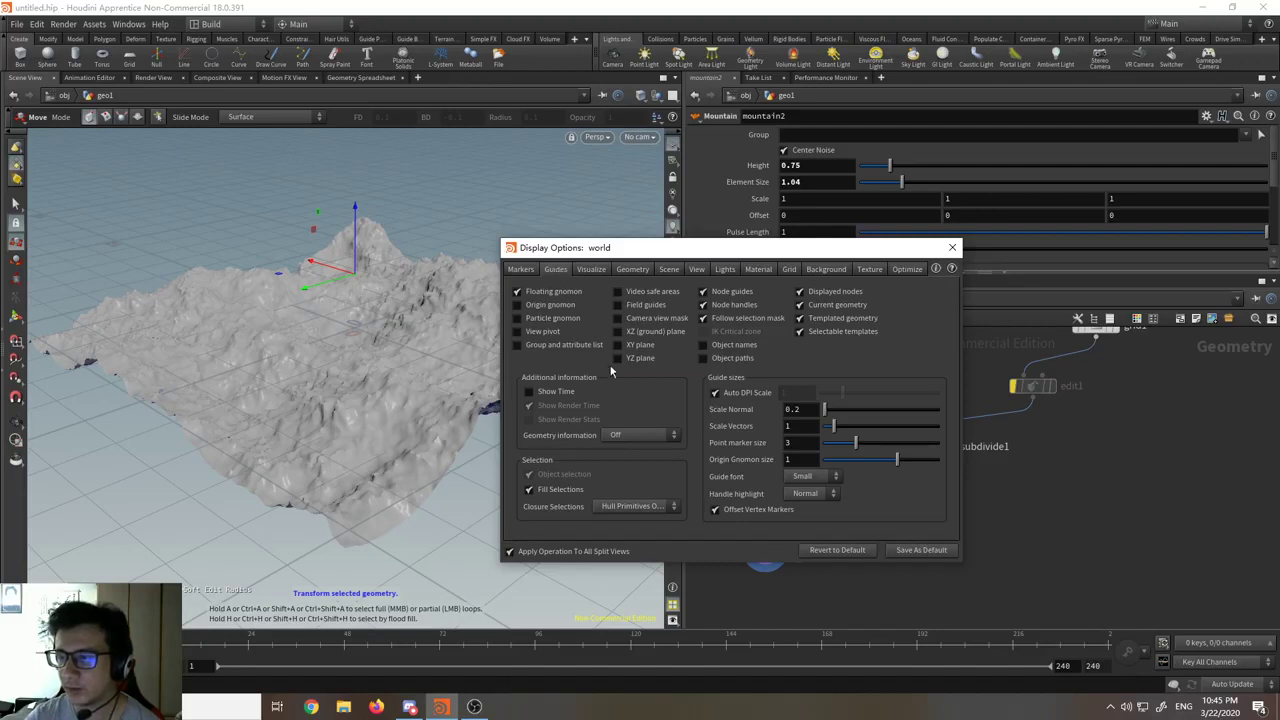
click(622, 435)
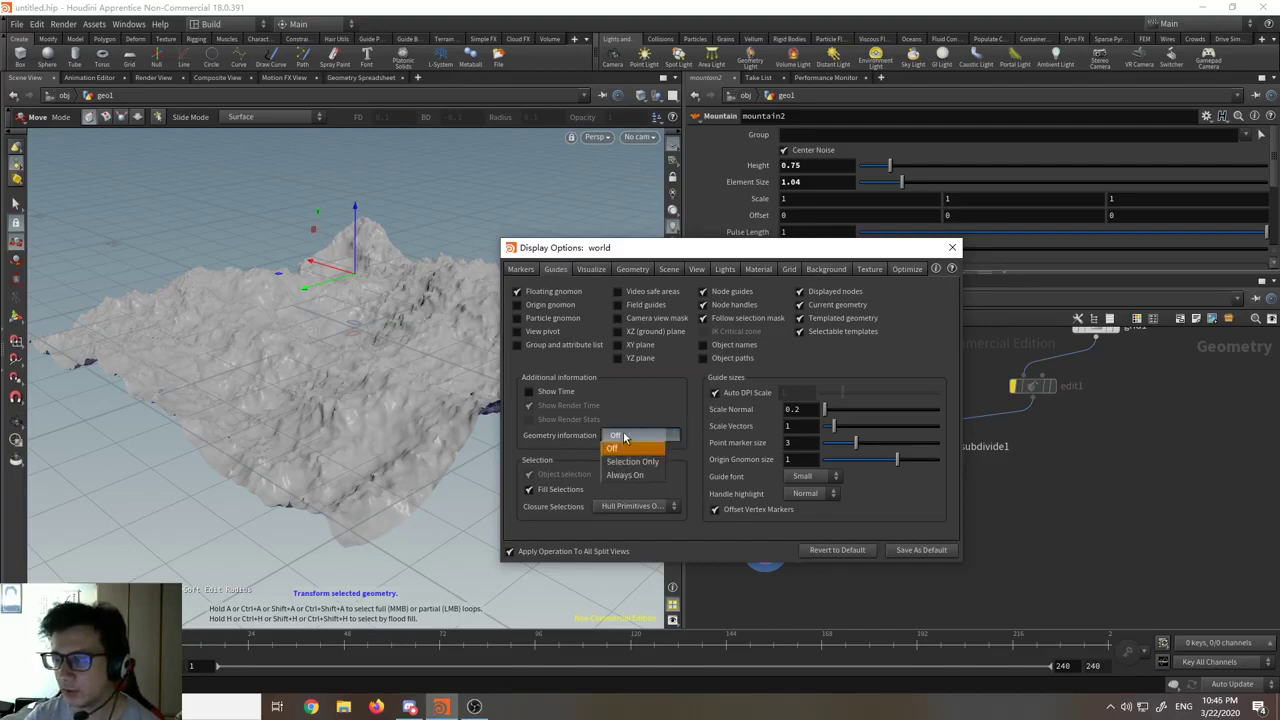
click(641, 477)
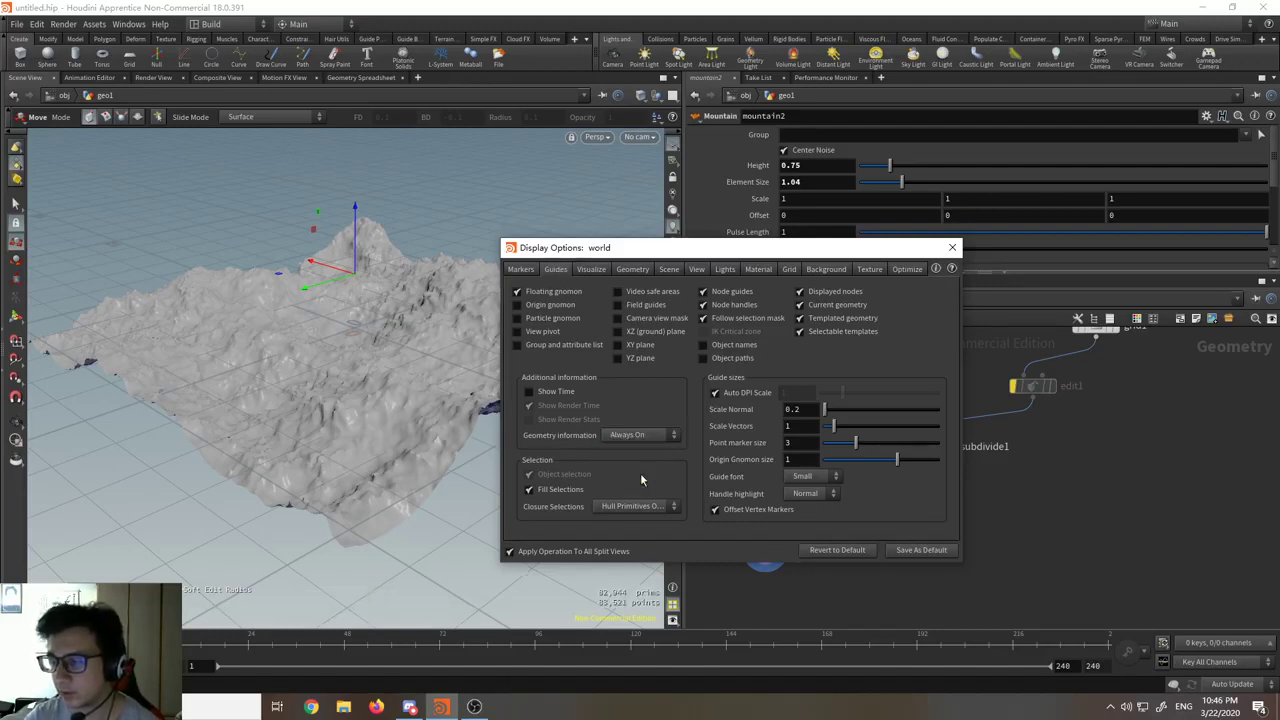
drag(700, 252, 712, 131)
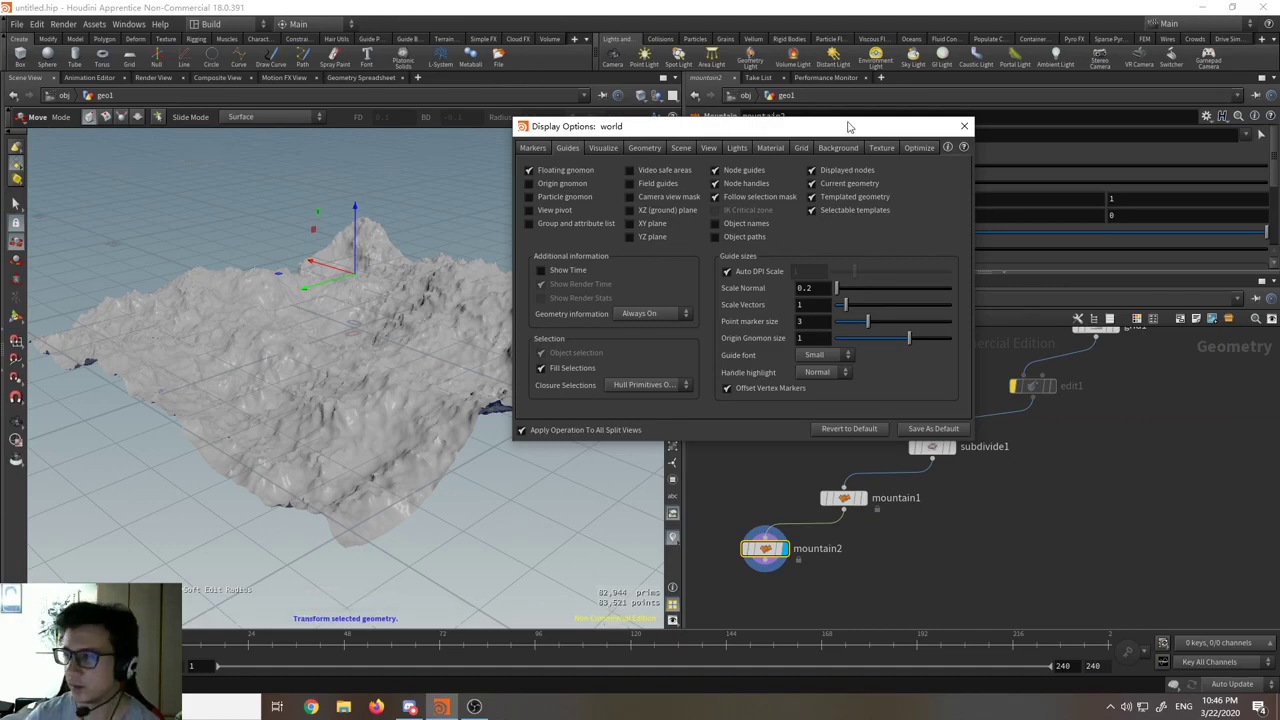
drag(848, 128, 792, 160)
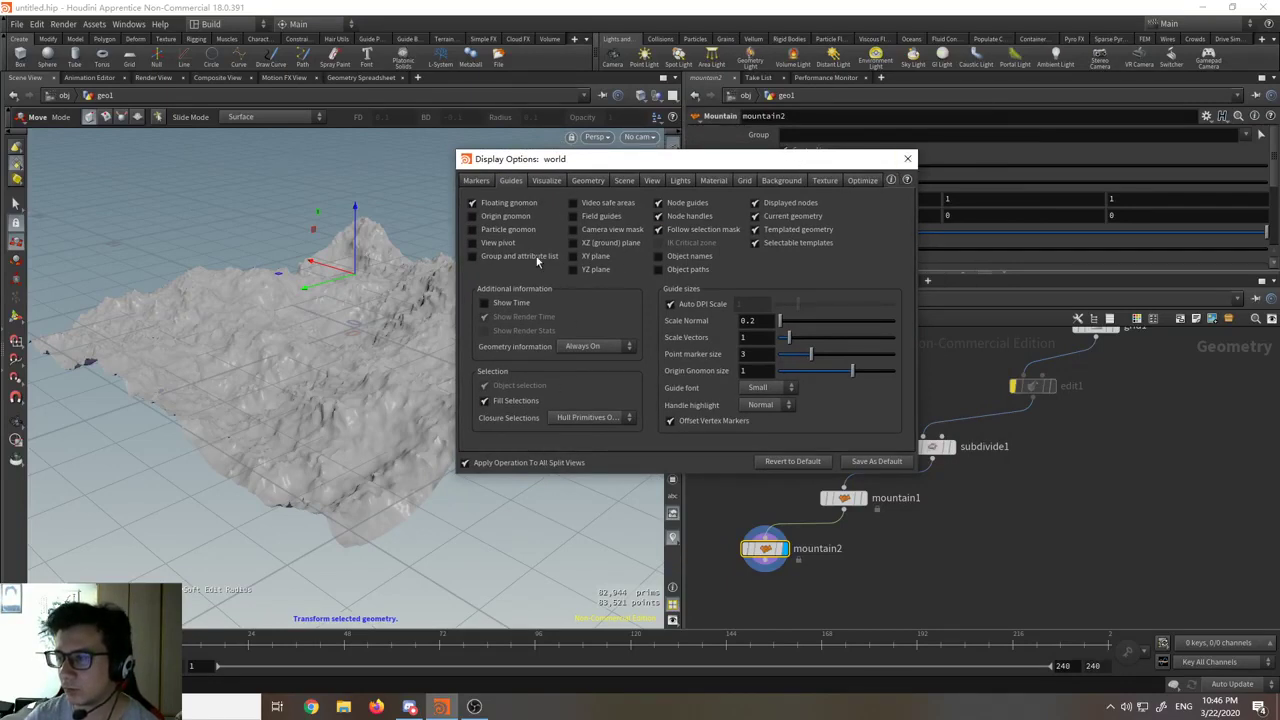
click(603, 346)
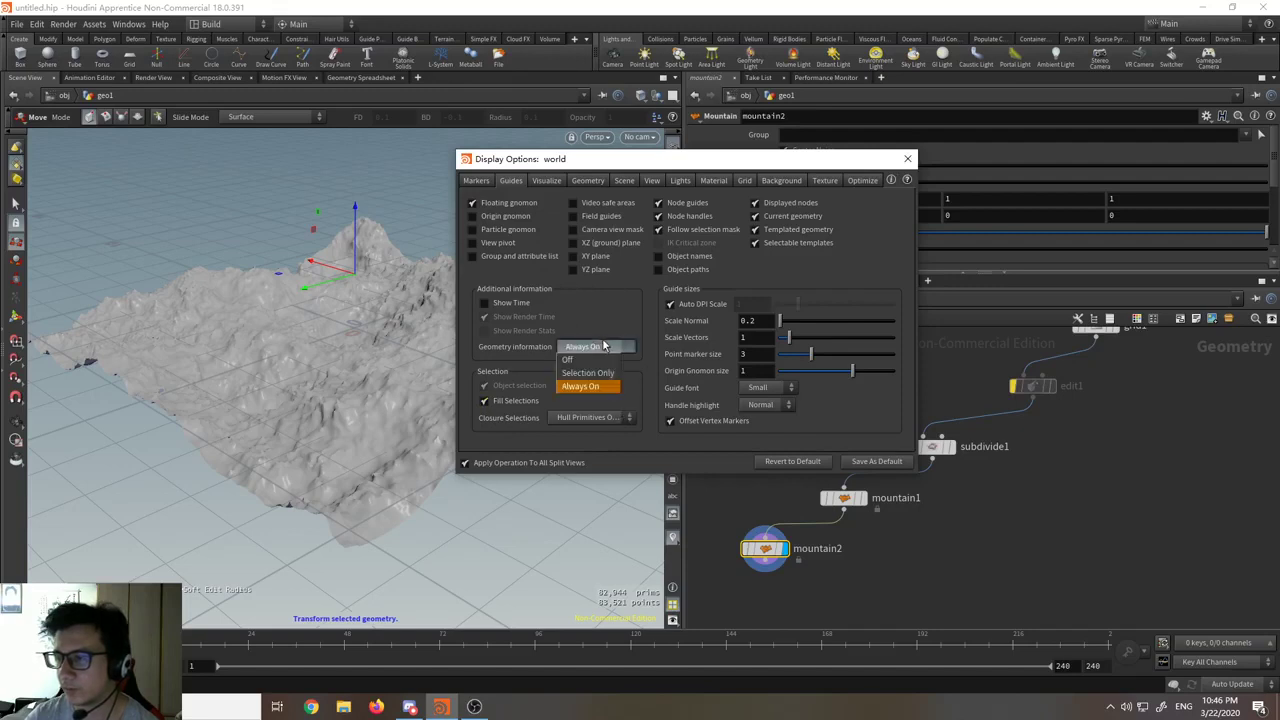
click(603, 346)
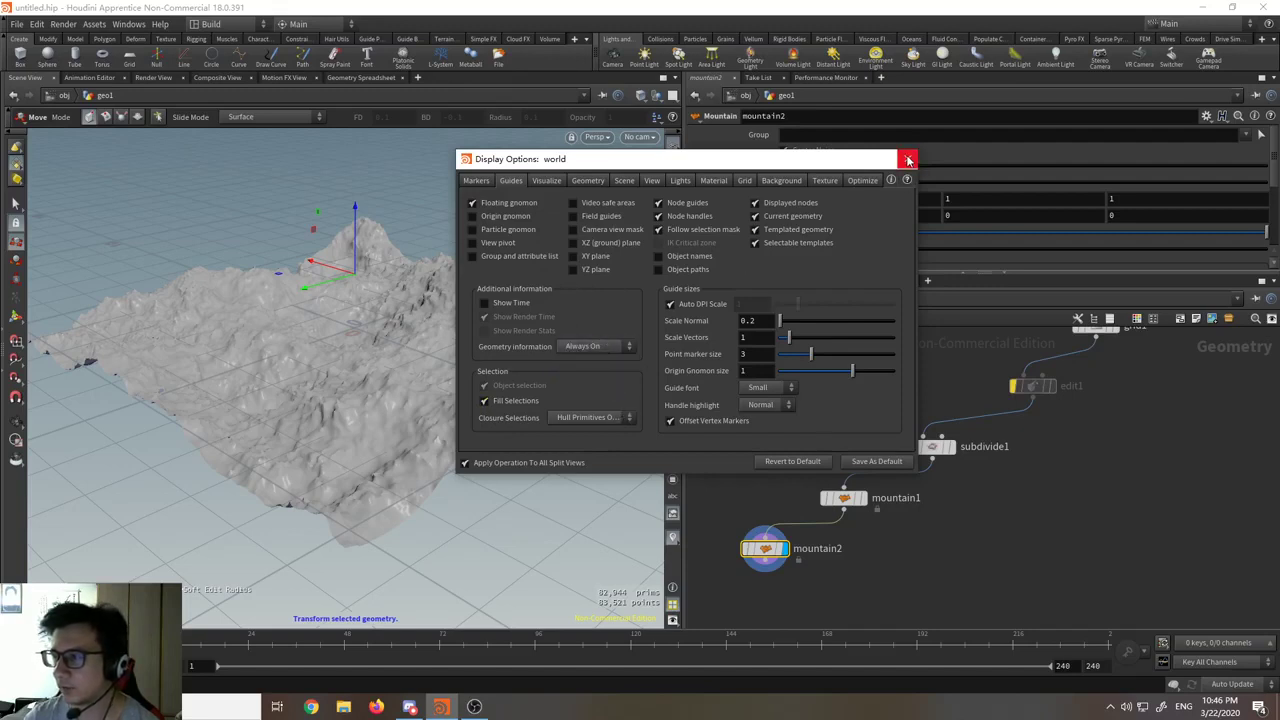
Step: Try the Dark, Grey and Light viewport background color schemes, settle on Dark and close the display options
click(781, 180)
drag(786, 166, 851, 158)
click(647, 197)
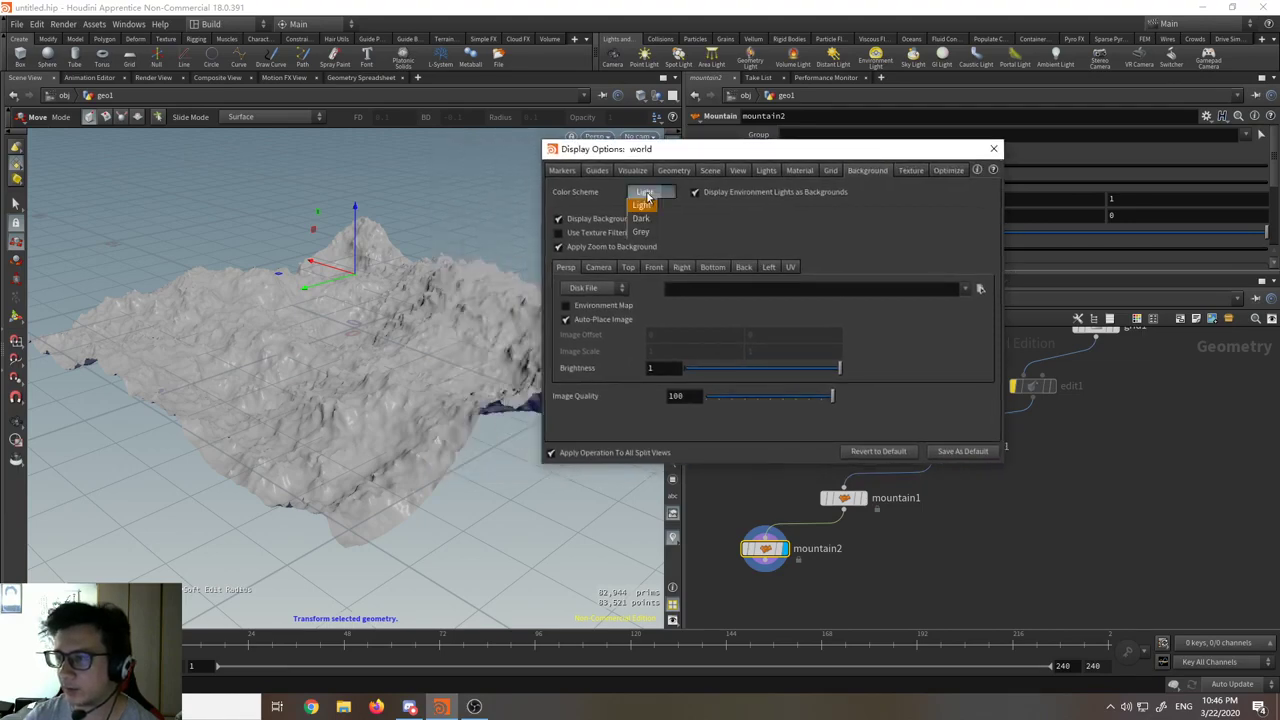
click(650, 212)
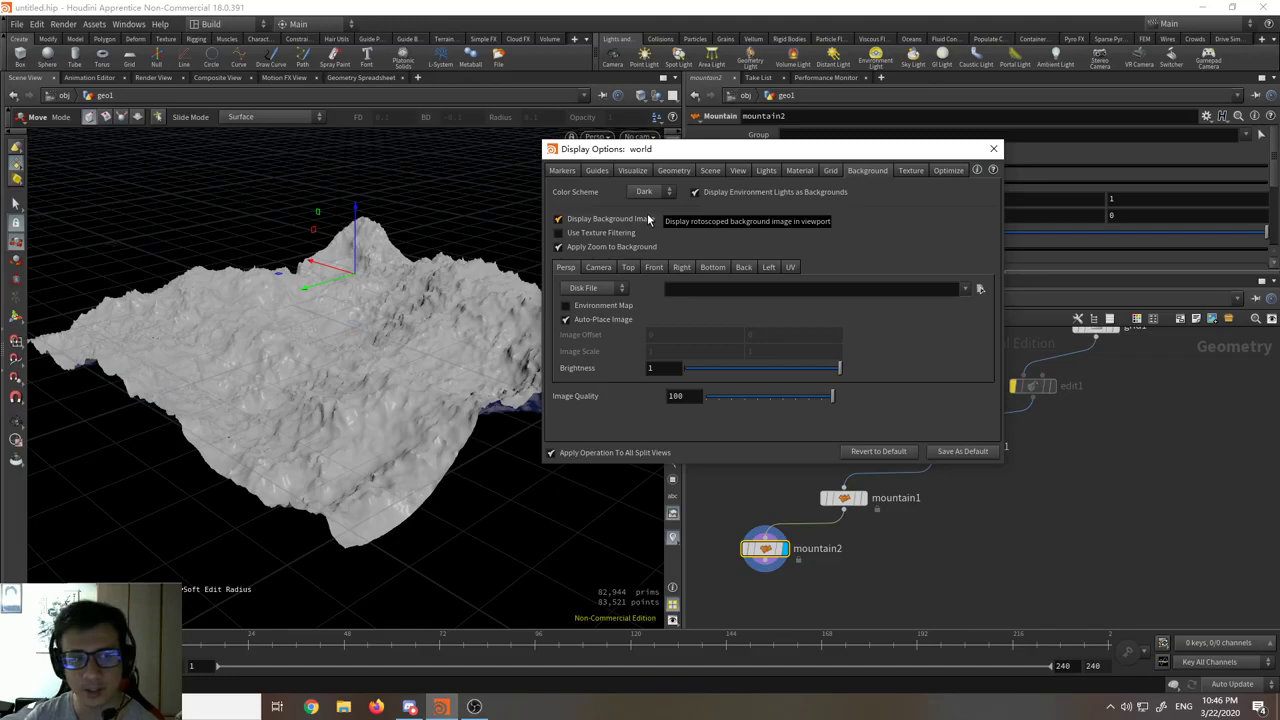
click(654, 194)
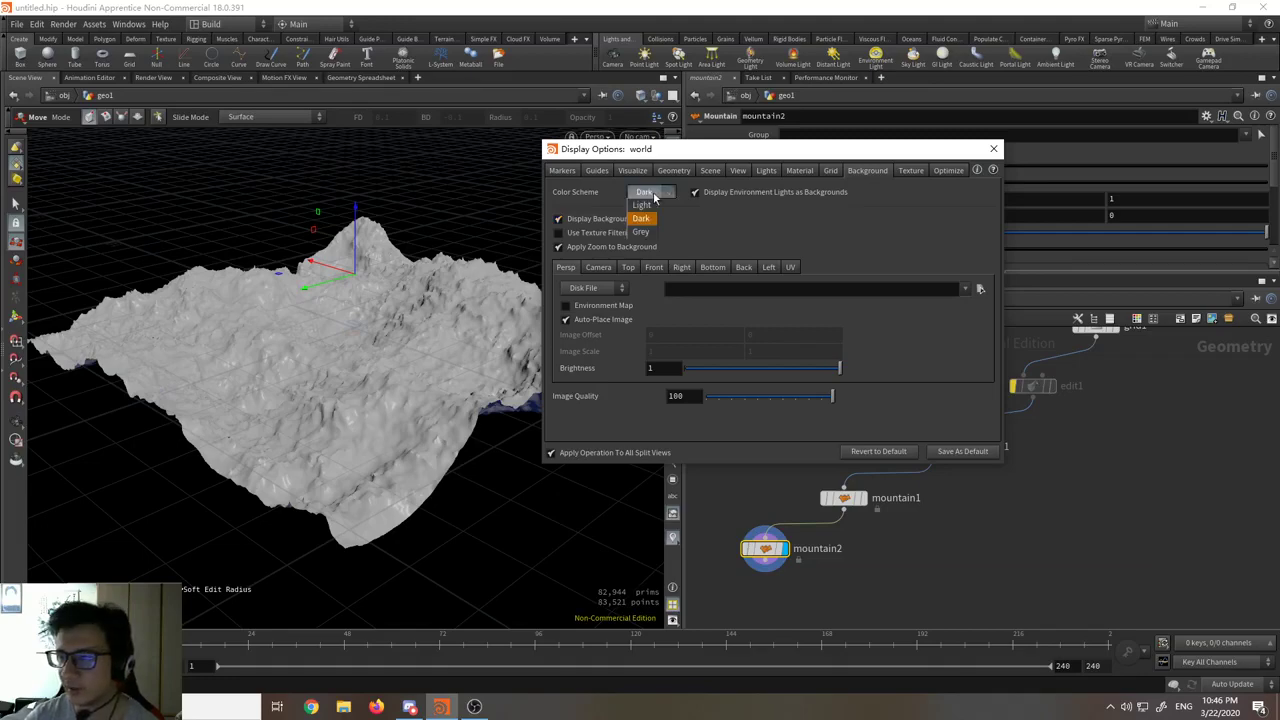
click(641, 232)
click(651, 196)
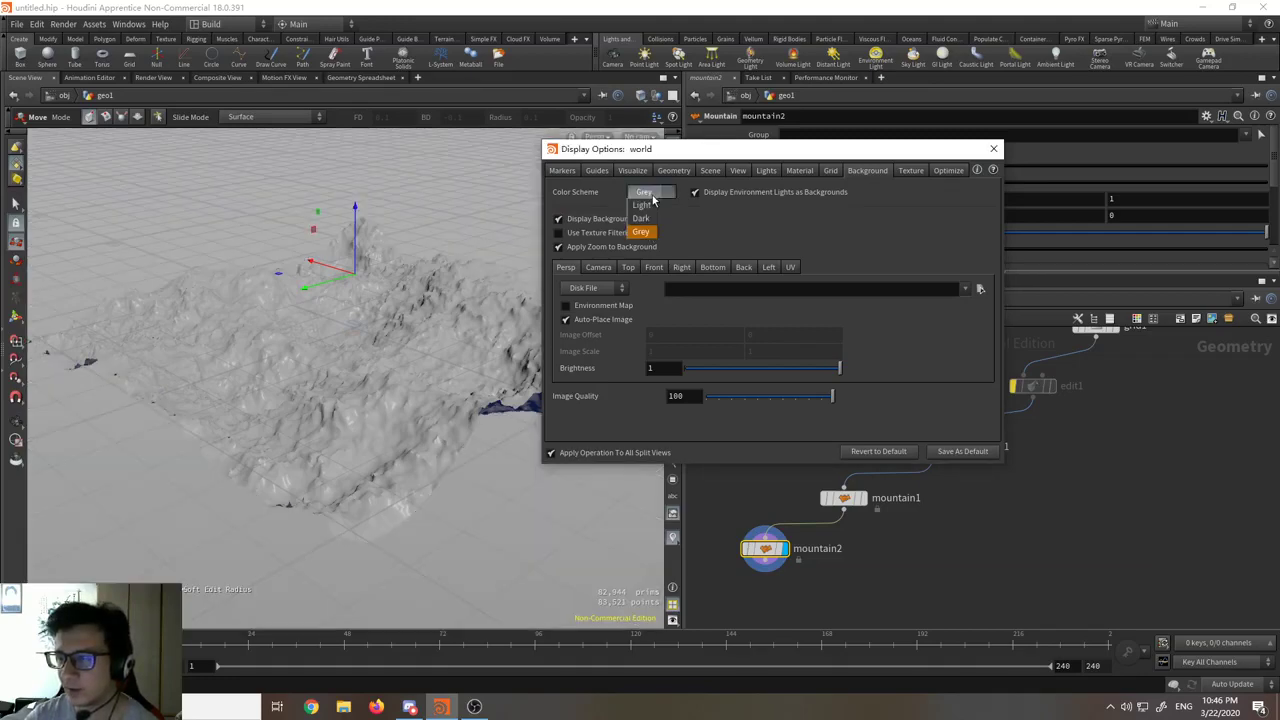
click(641, 205)
click(654, 194)
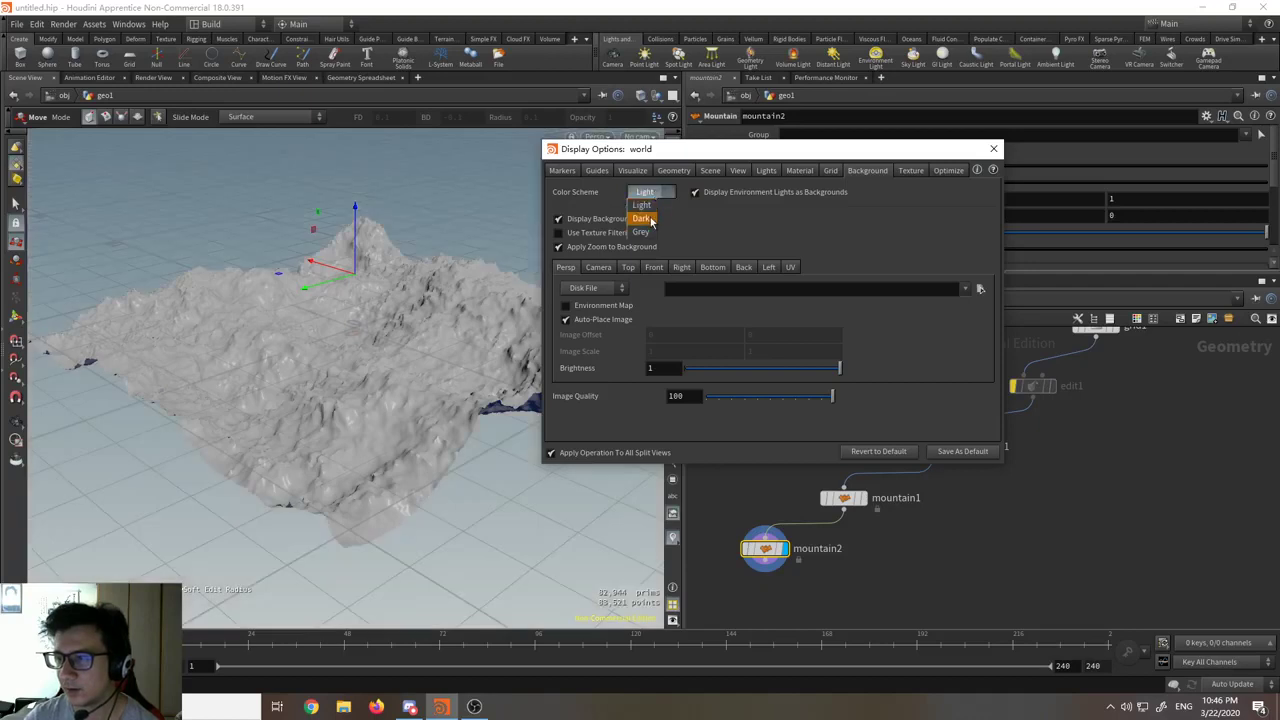
click(641, 218)
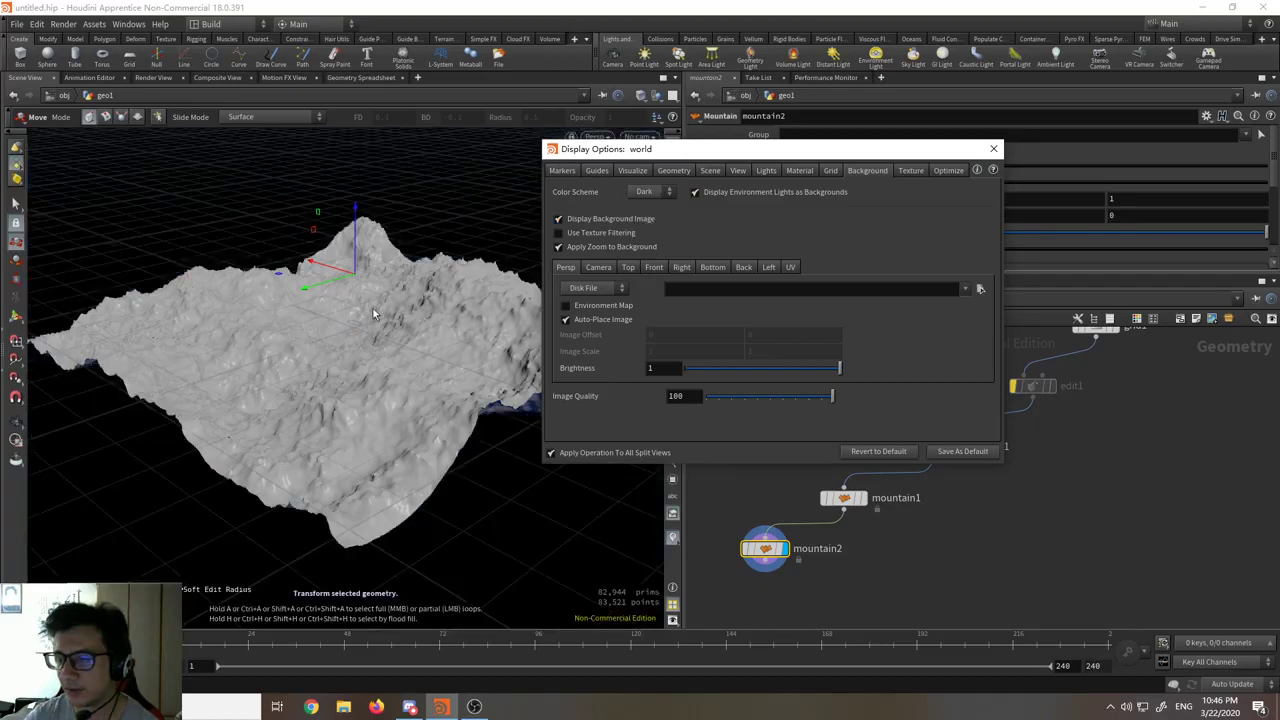
click(993, 148)
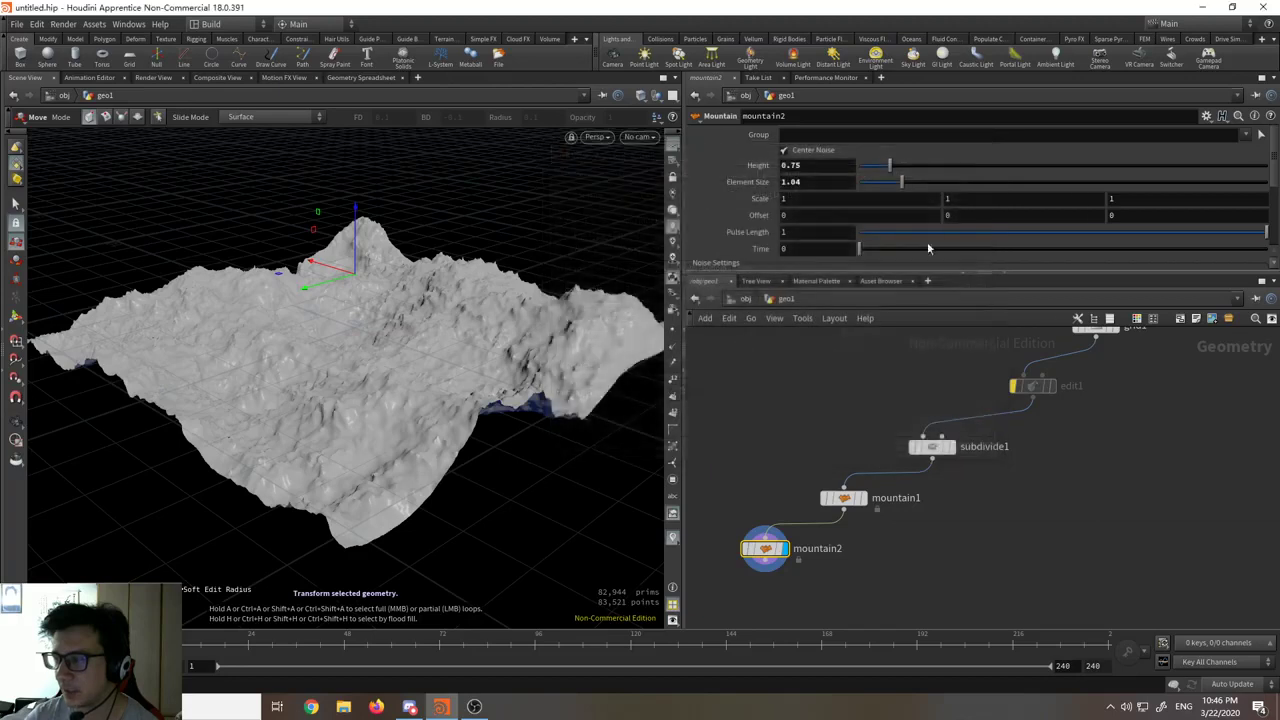
Step: Reduce the Subdivide node's depth to 3, reselect mountain2 and inspect the coarser terrain
click(932, 447)
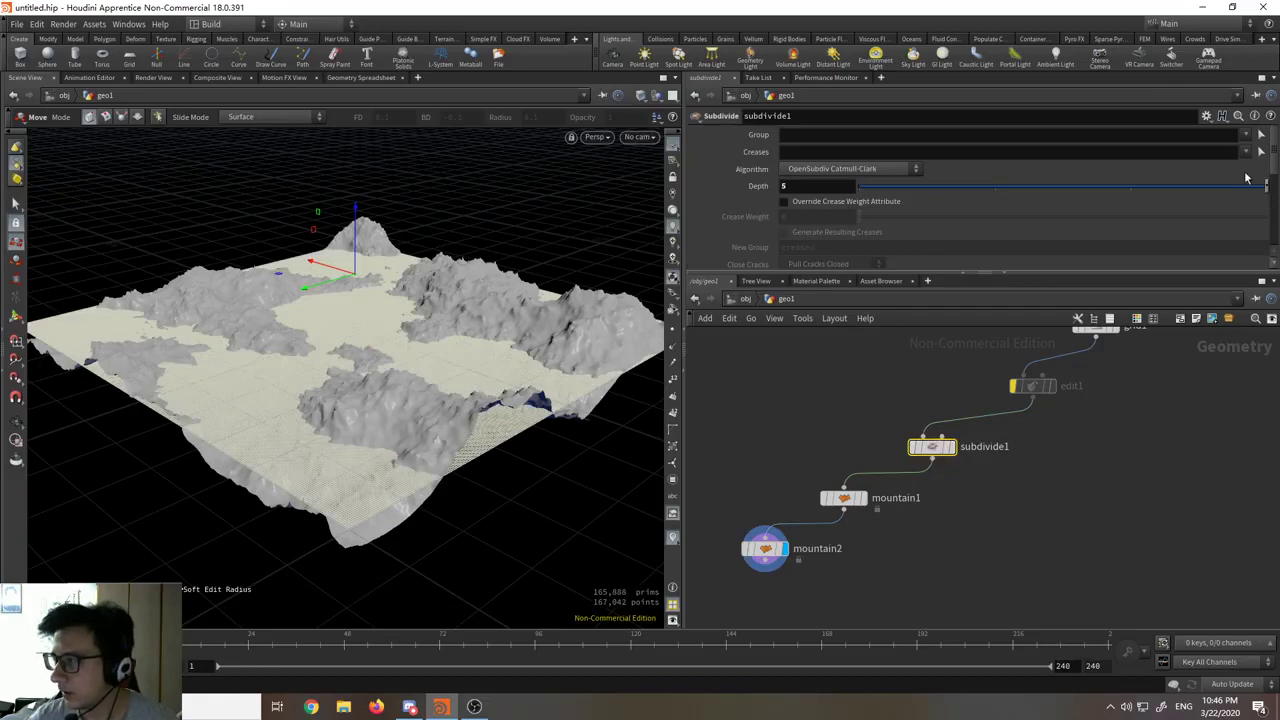
drag(1239, 189, 1130, 189)
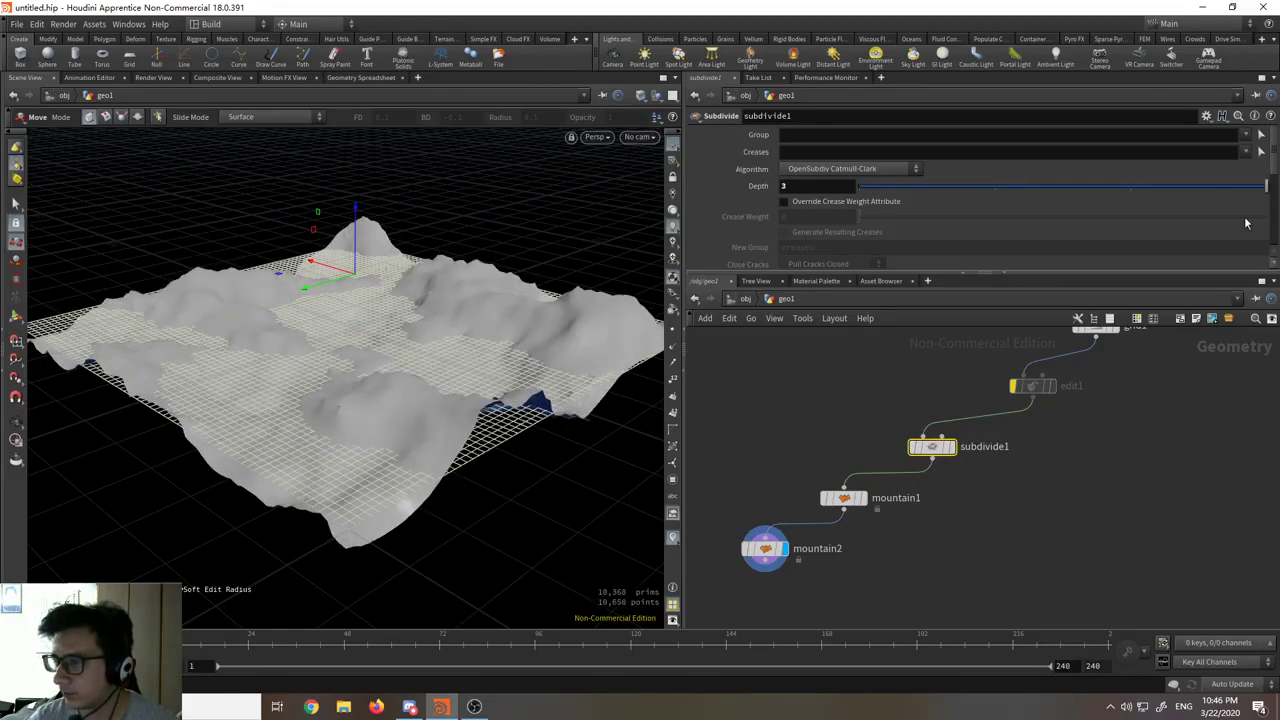
click(765, 549)
drag(470, 380, 543, 394)
drag(330, 320, 620, 188)
key(t)
Step: Set the viewport shading to Smooth Wire Shaded and view the terrain's mesh
click(641, 96)
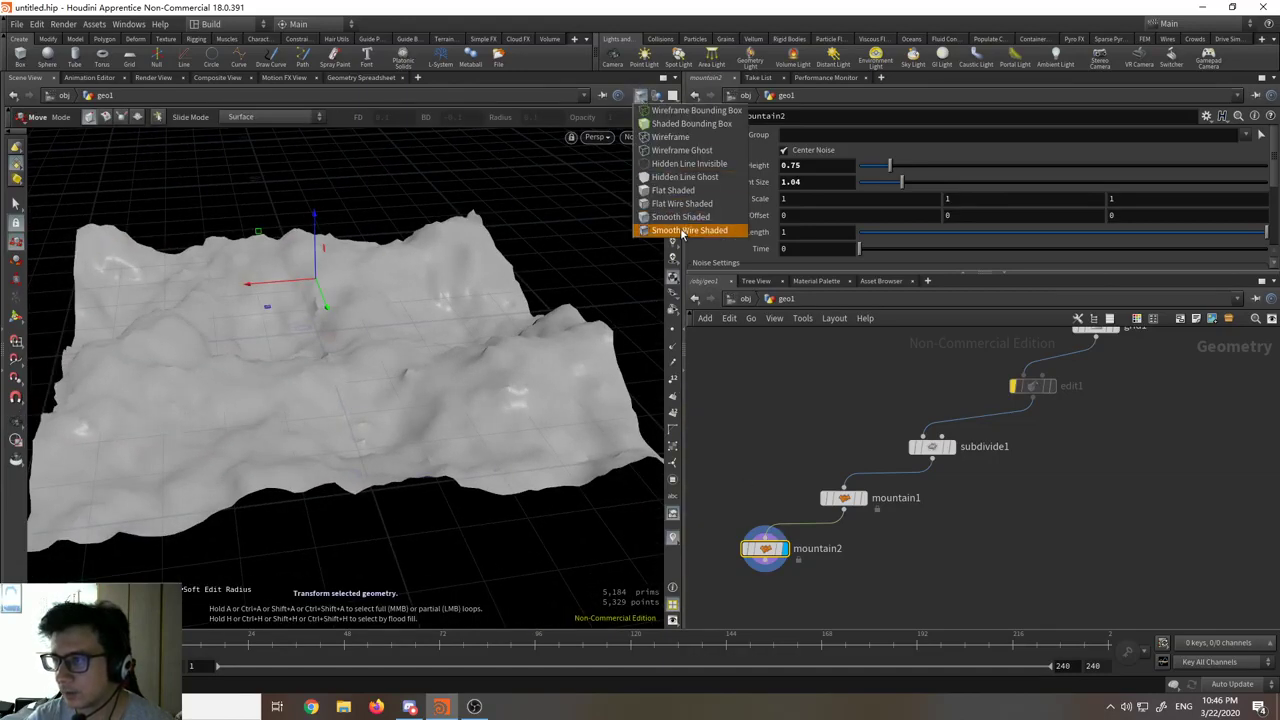
click(683, 231)
key(Escape)
mouse_move(423, 337)
mouse_down()
mouse_move(329, 337)
mouse_move(428, 399)
mouse_move(440, 385)
mouse_up()
key(t)
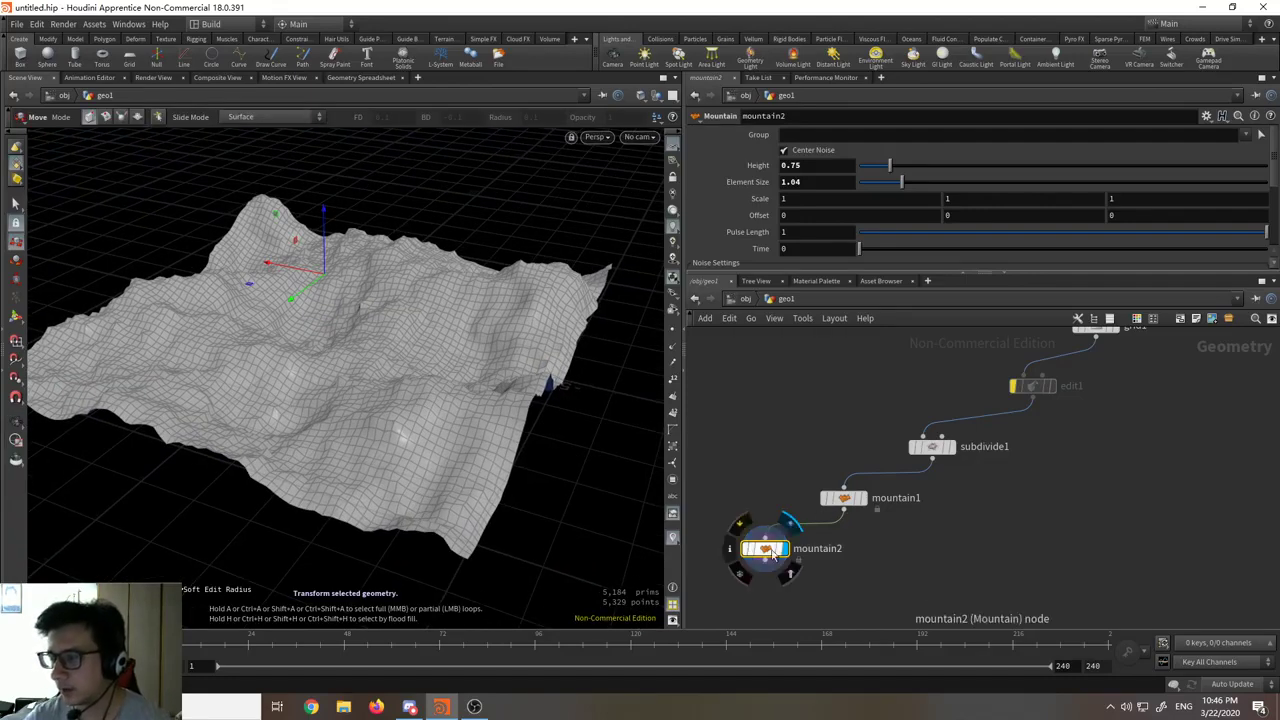
Step: Display mountain1's result, switch the display back to mountain2 and compare their surface detail from several angles
mouse_move(752, 535)
click(843, 498)
click(868, 520)
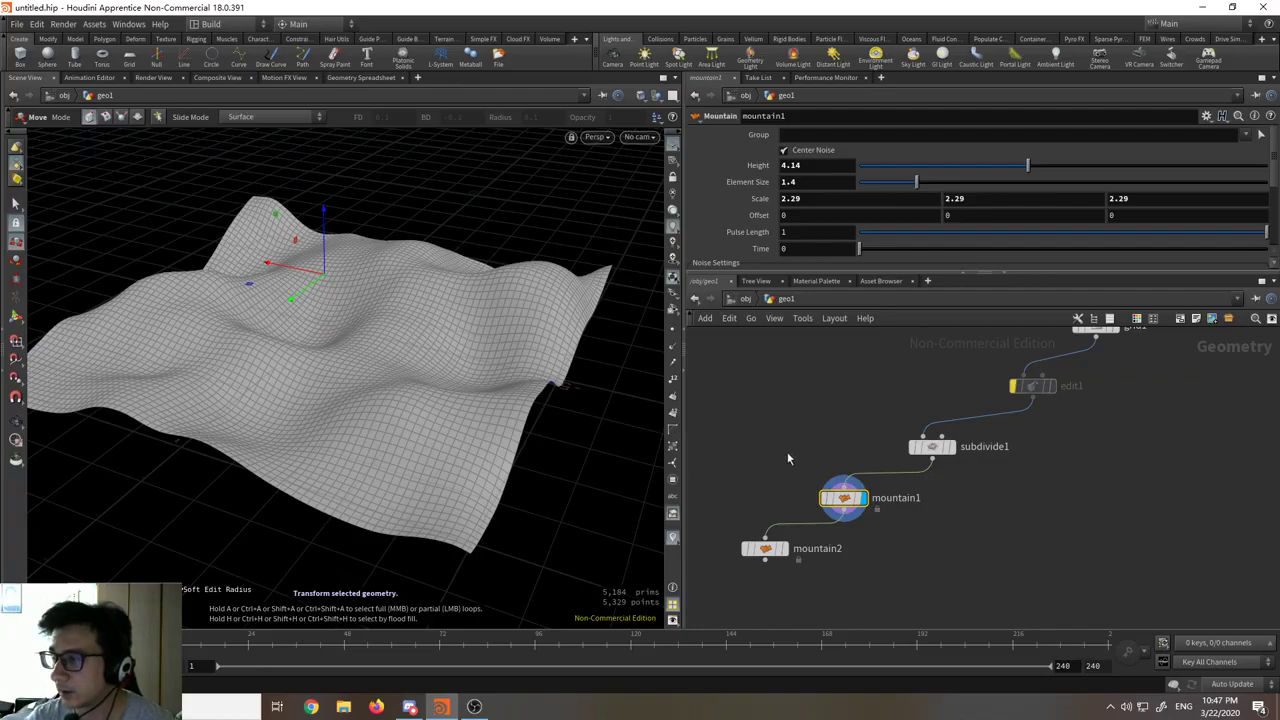
mouse_move(851, 498)
click(765, 548)
click(790, 570)
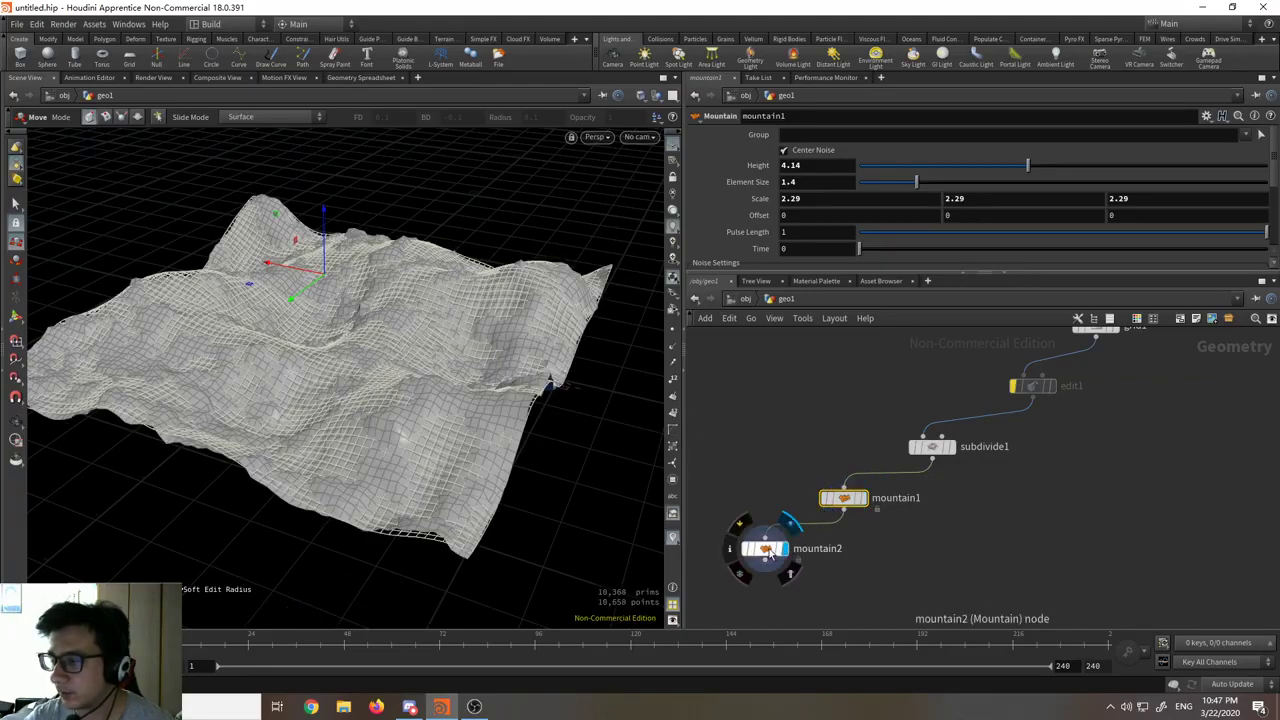
key(Escape)
drag(361, 315, 337, 328)
right_drag(337, 328, 345, 296)
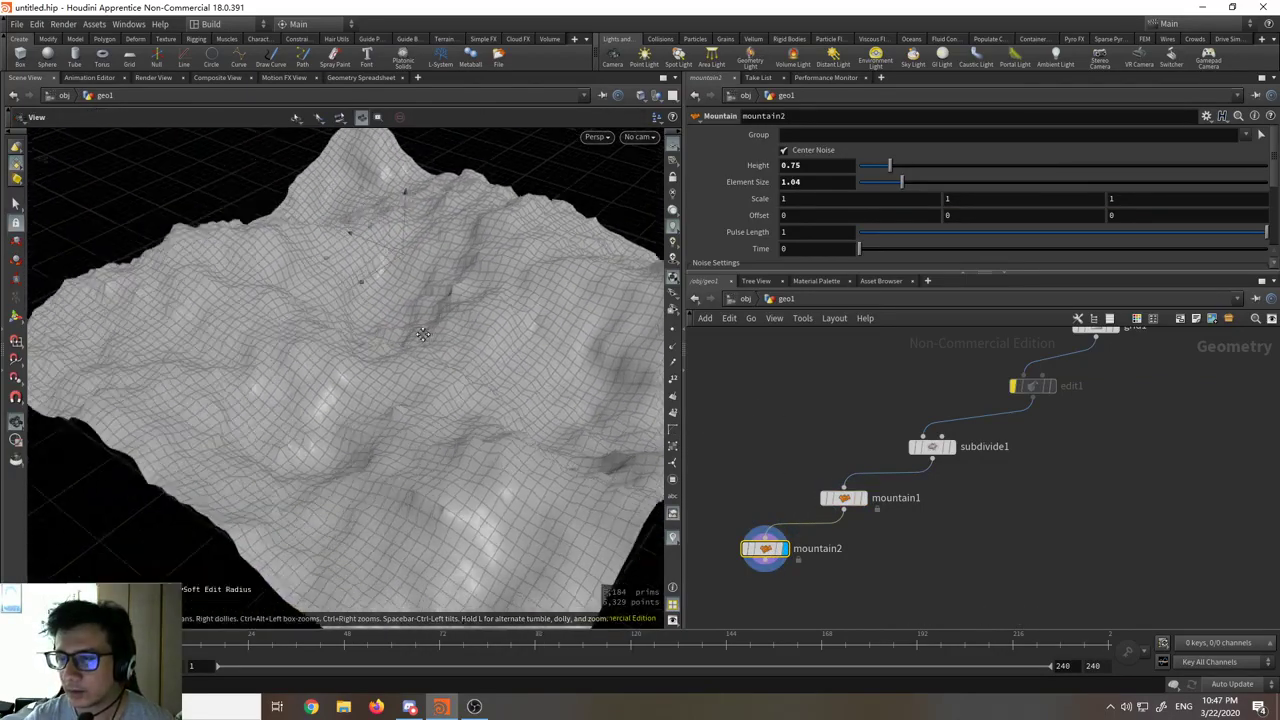
drag(345, 296, 470, 362)
key(h)
key(t)
Step: Set the Subdivide node's depth to 4, reselect mountain2 and inspect the denser mesh
click(940, 452)
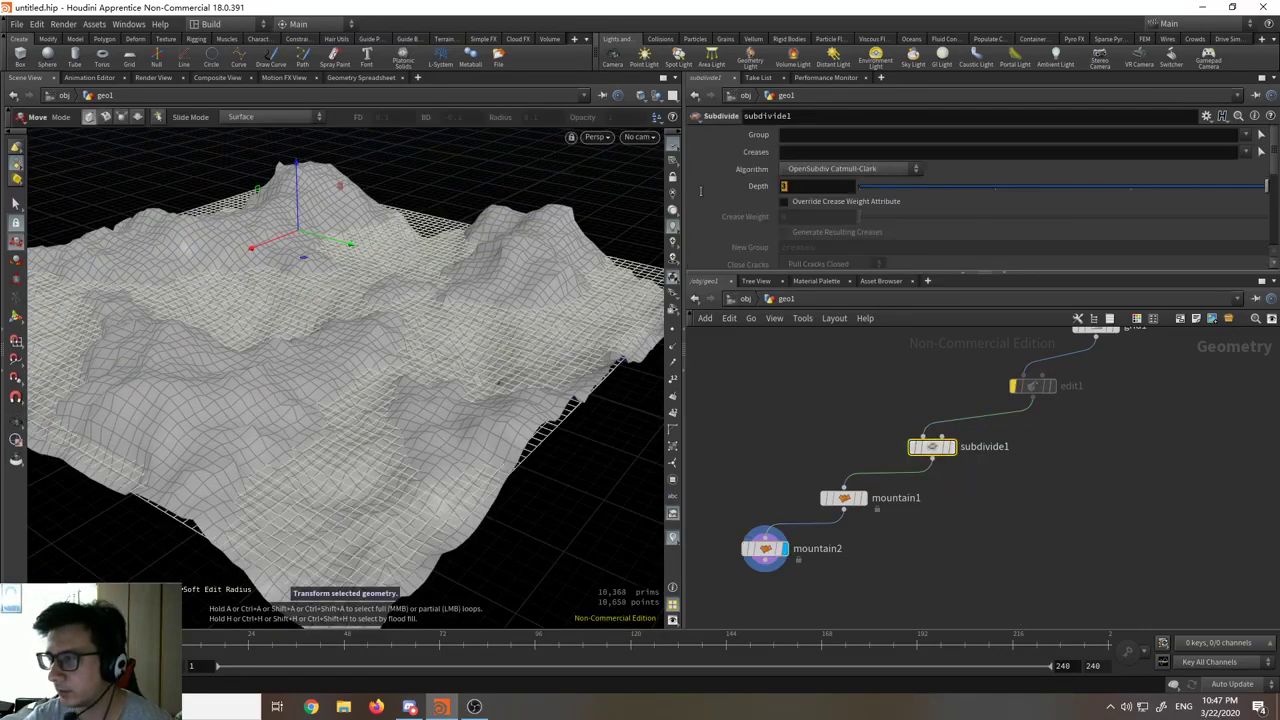
text(4)
key(Return)
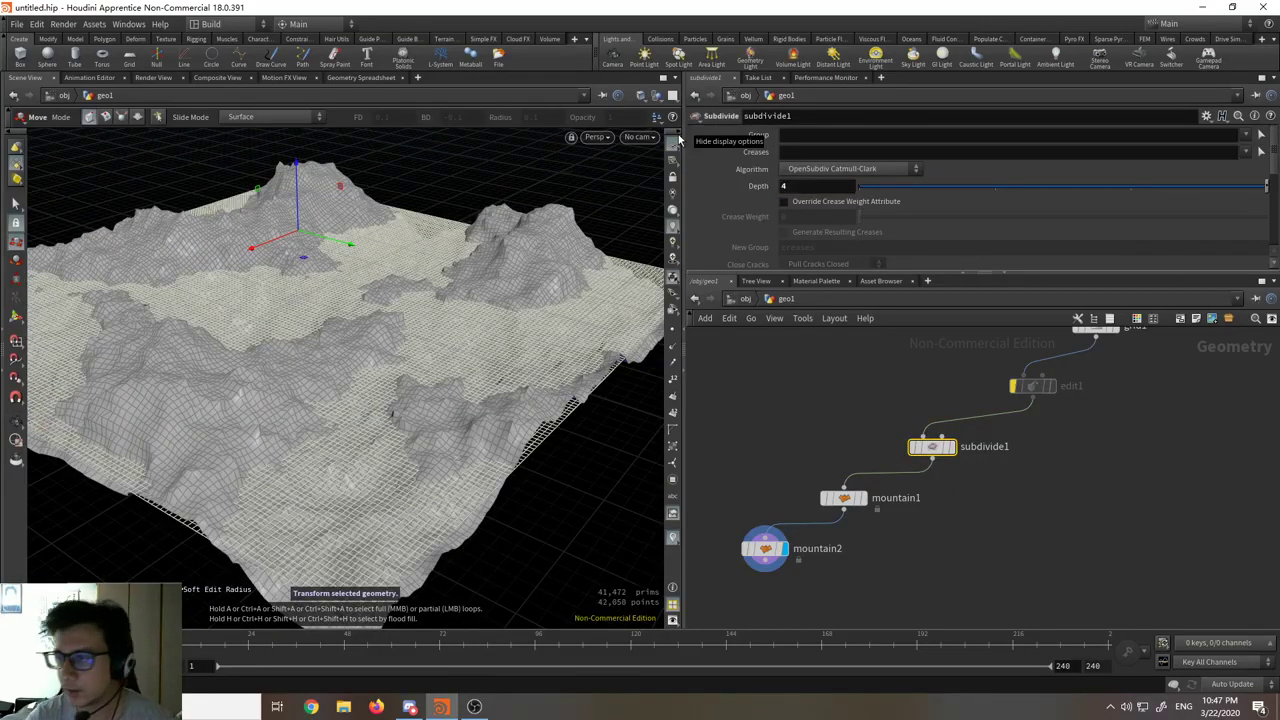
click(762, 548)
drag(420, 380, 486, 391)
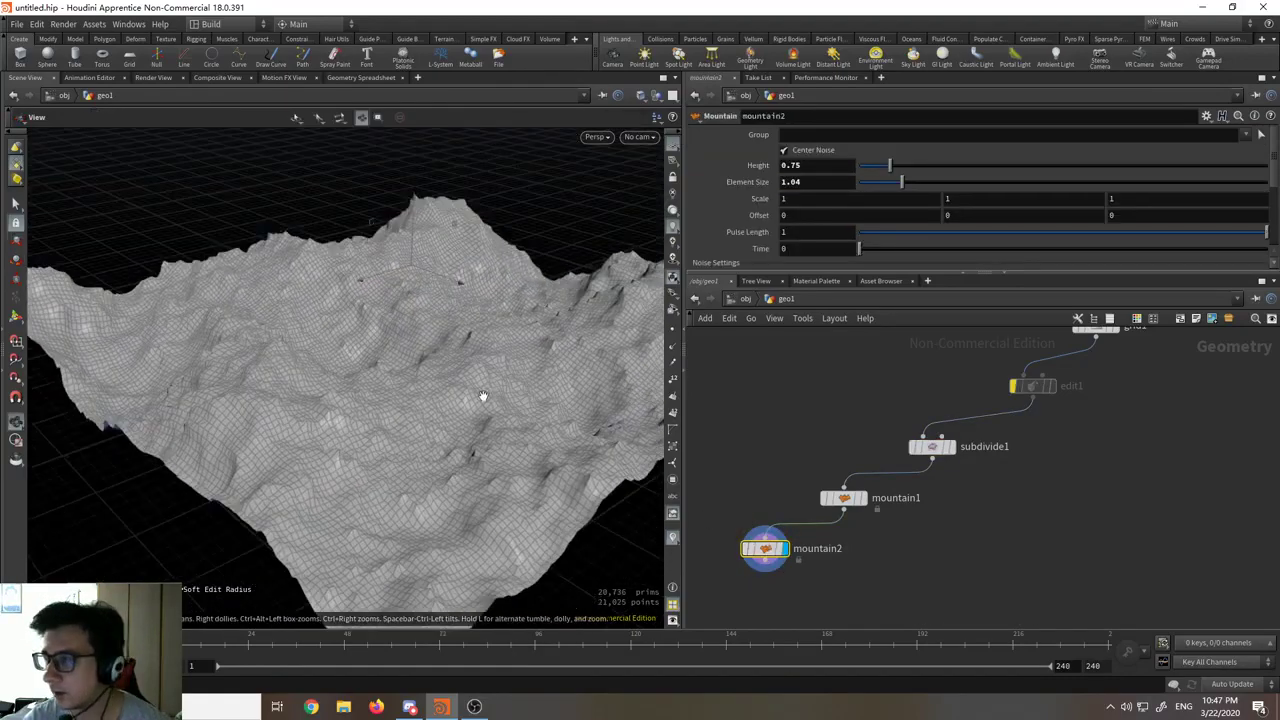
key(t)
Step: Look through the noise types available for mountain2
scroll(777, 200, down, 3)
click(842, 209)
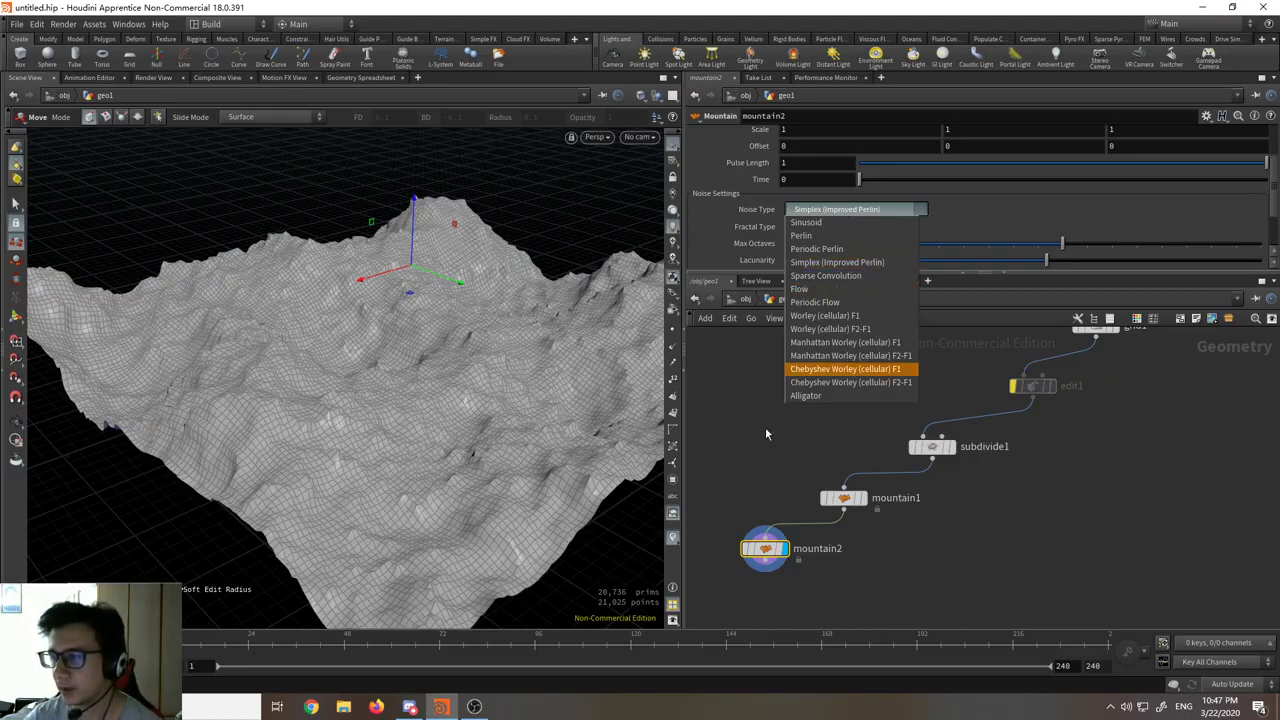
click(784, 482)
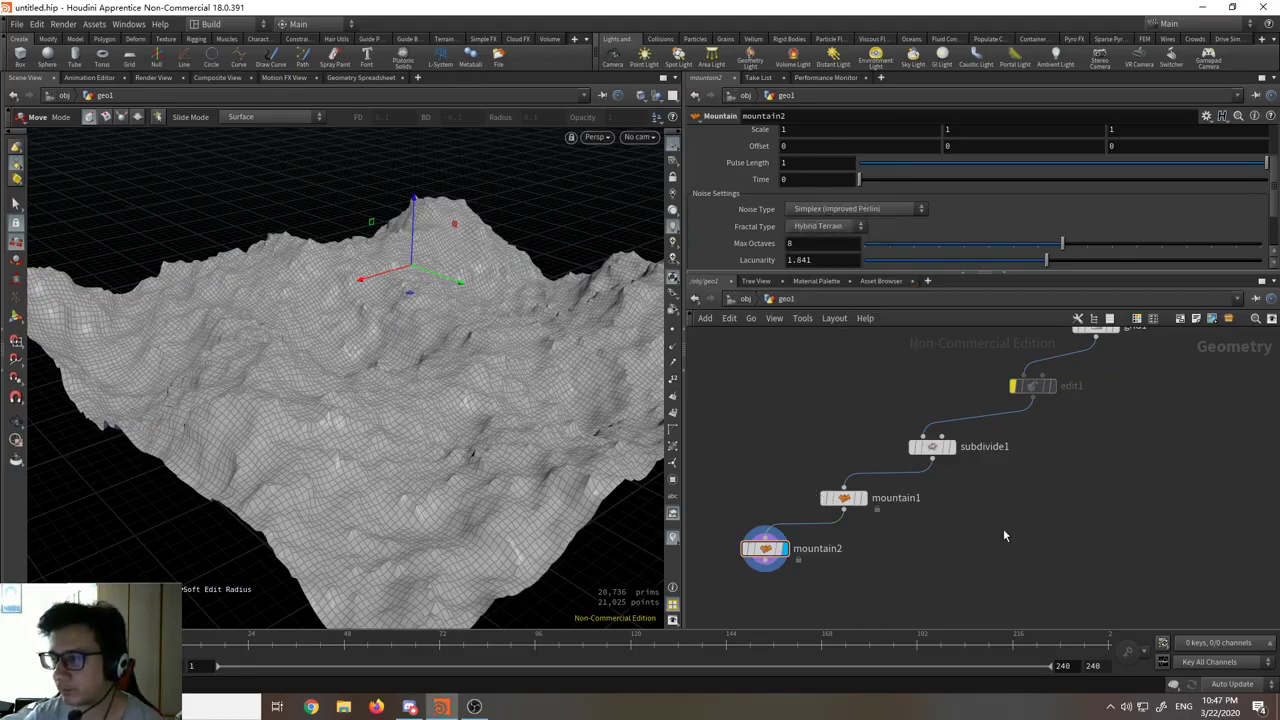
Step: Add a third Mountain node, connect it to the Subdivide node's output as a separate branch and display it
key(Tab)
text(mou)
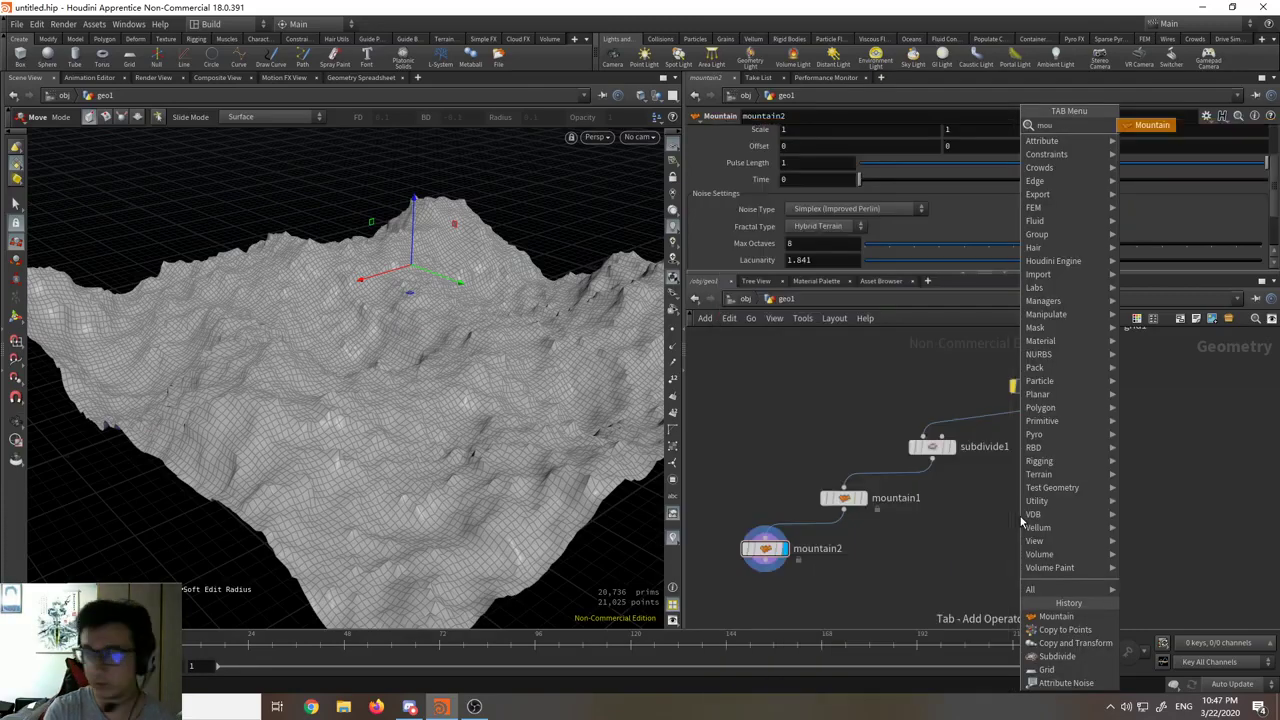
key(Return)
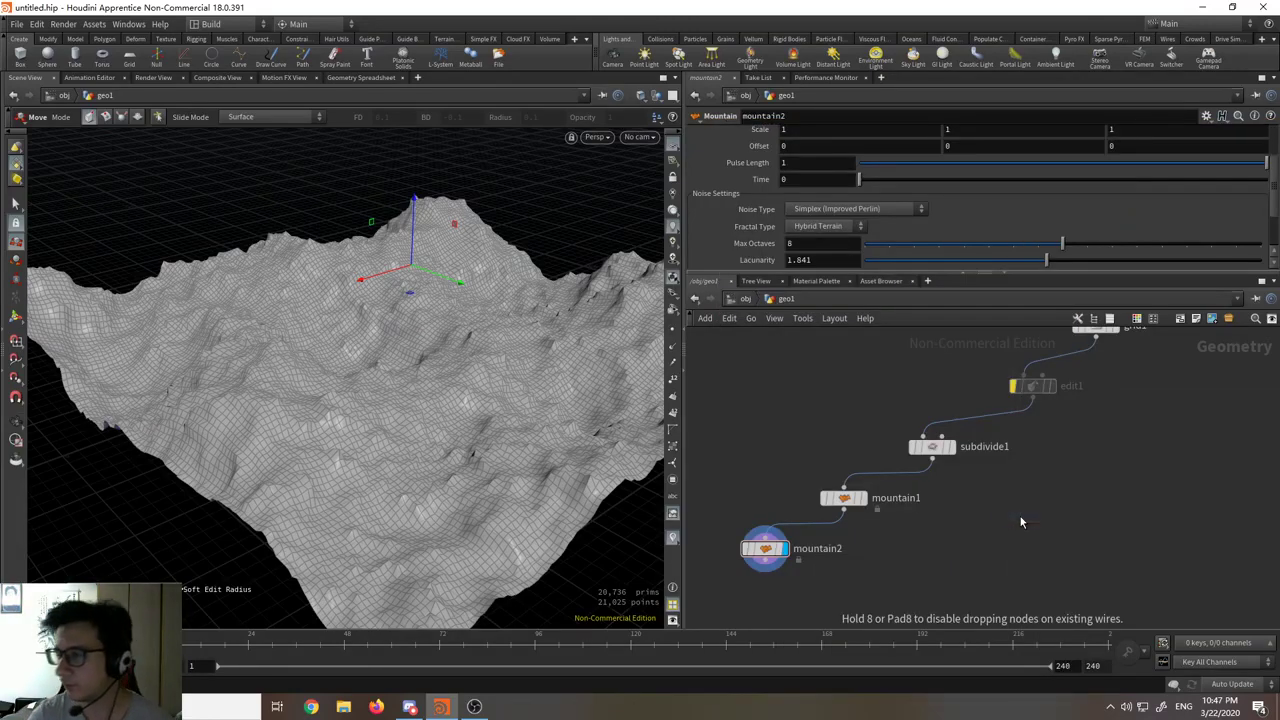
drag(932, 459, 1019, 505)
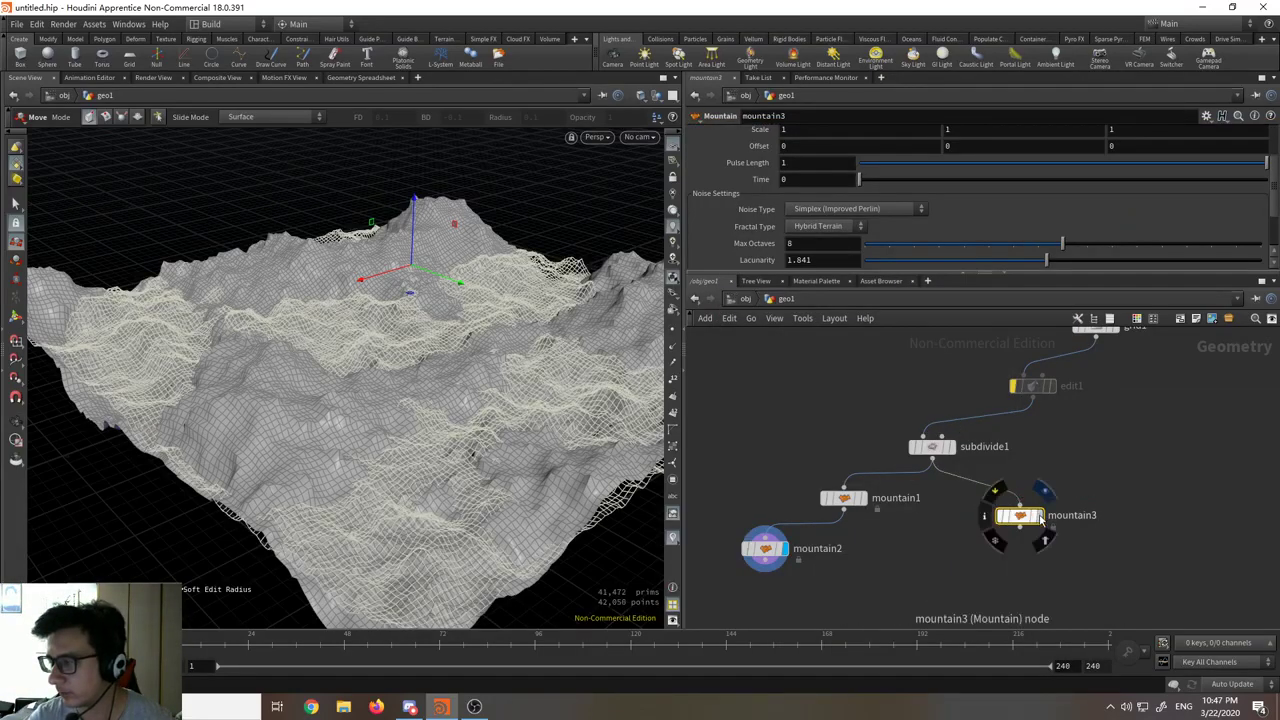
click(1040, 516)
Step: Set mountain3's height to 1.34 and its element size to 2.03
key(Escape)
drag(531, 466, 520, 400)
key(t)
scroll(831, 174, up, 3)
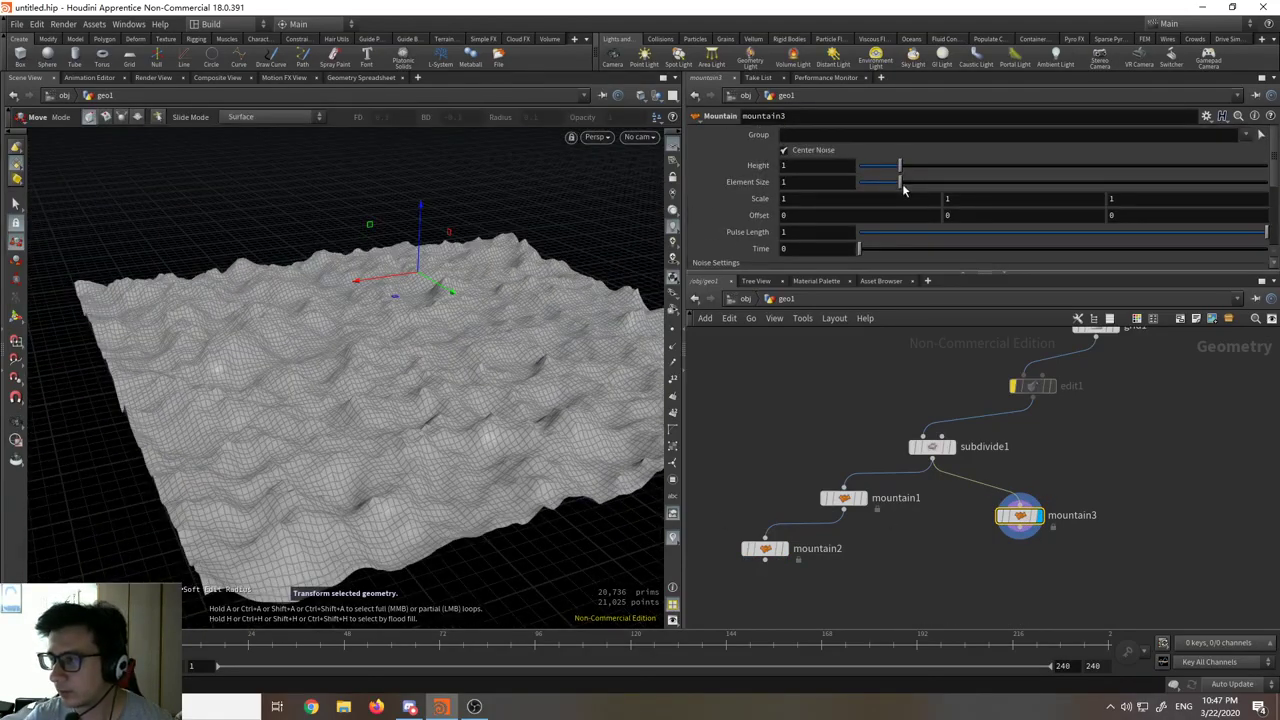
mouse_move(903, 188)
mouse_down()
mouse_move(920, 188)
mouse_move(876, 188)
mouse_move(934, 196)
mouse_move(920, 183)
mouse_move(949, 184)
mouse_move(900, 172)
mouse_move(915, 174)
mouse_up()
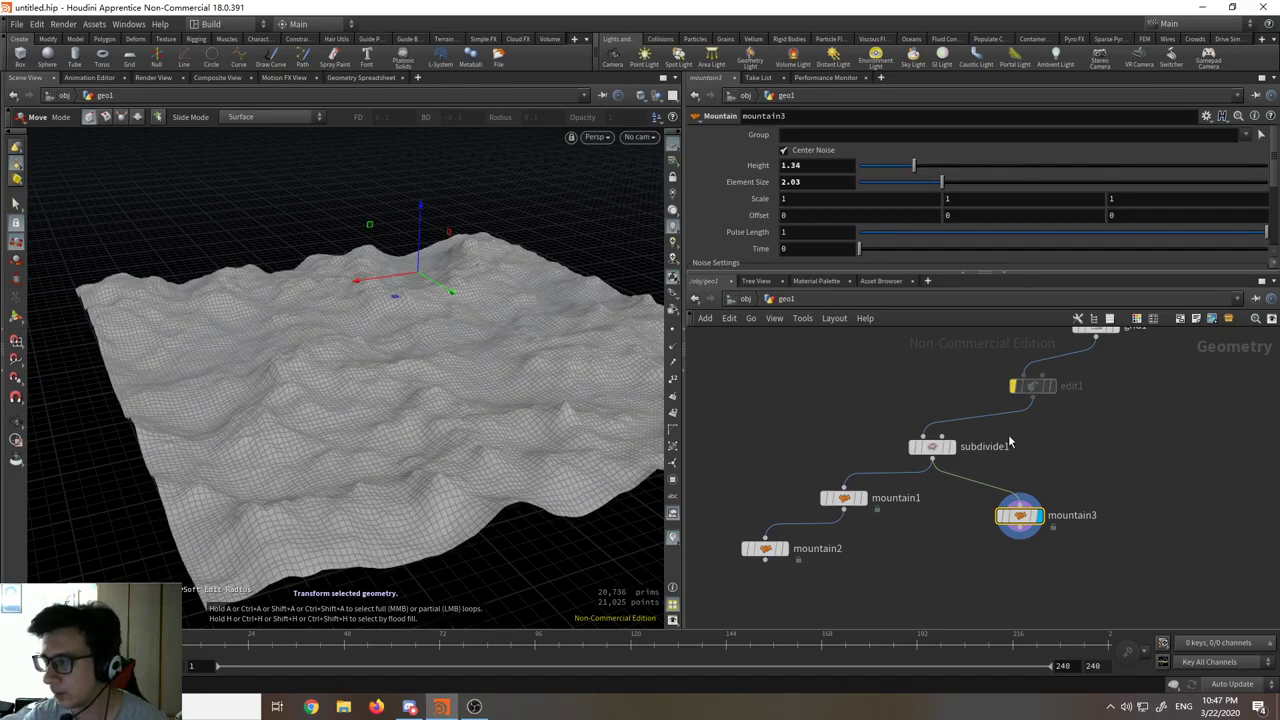
Step: Sweep mountain3's Time value to watch the noise evolve, and return it to 0
scroll(878, 265, down, 2)
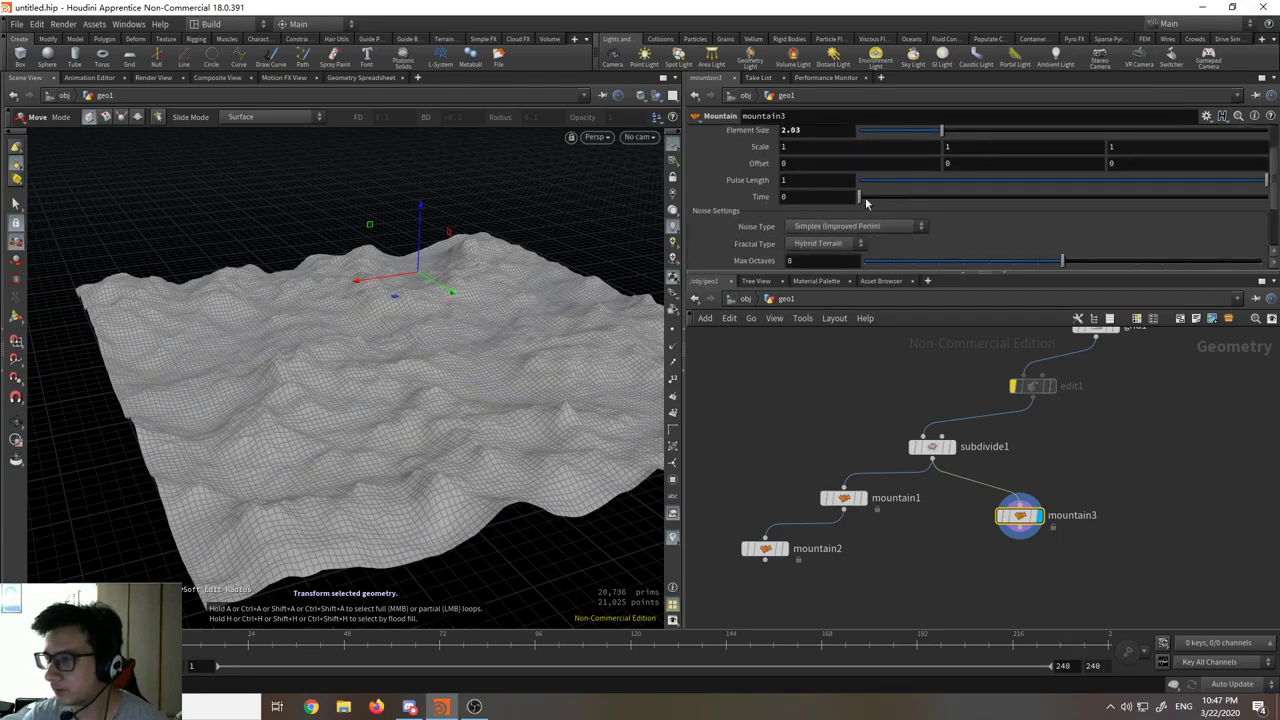
drag(860, 197, 1042, 200)
drag(907, 197, 729, 241)
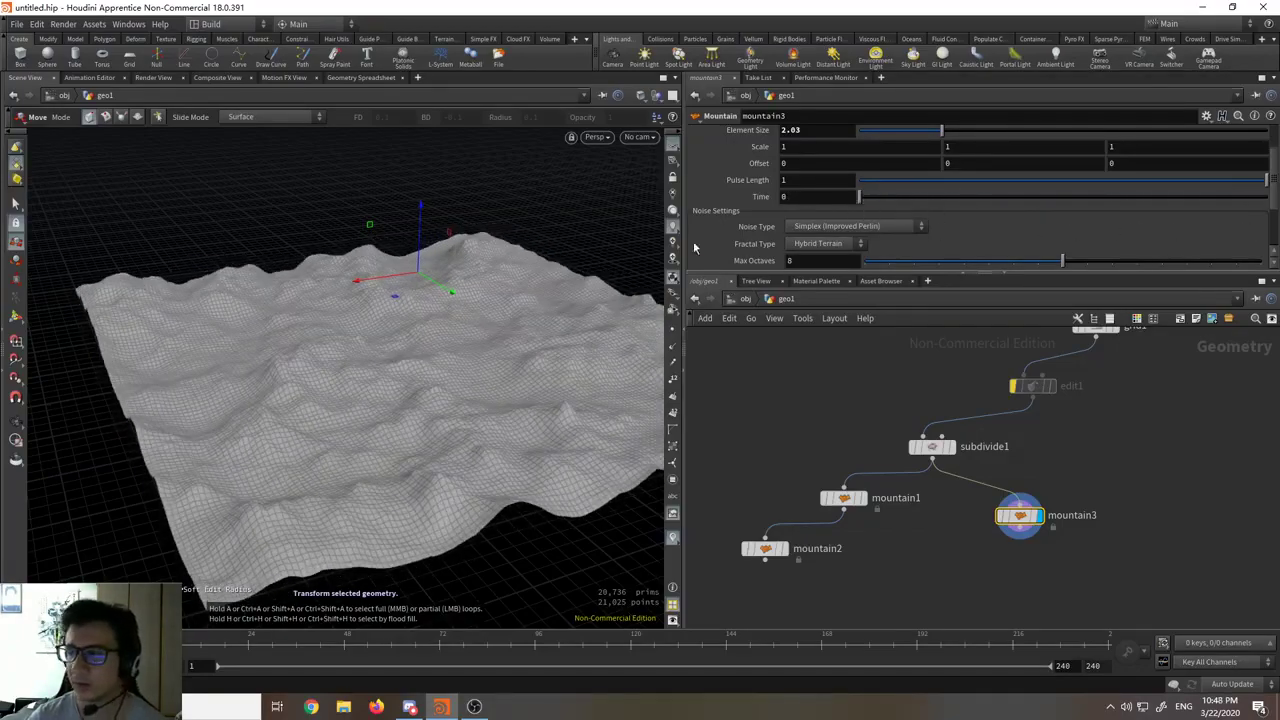
Step: Change mountain3's noise type to Worley (cellular) F1
scroll(1040, 562, up, 2)
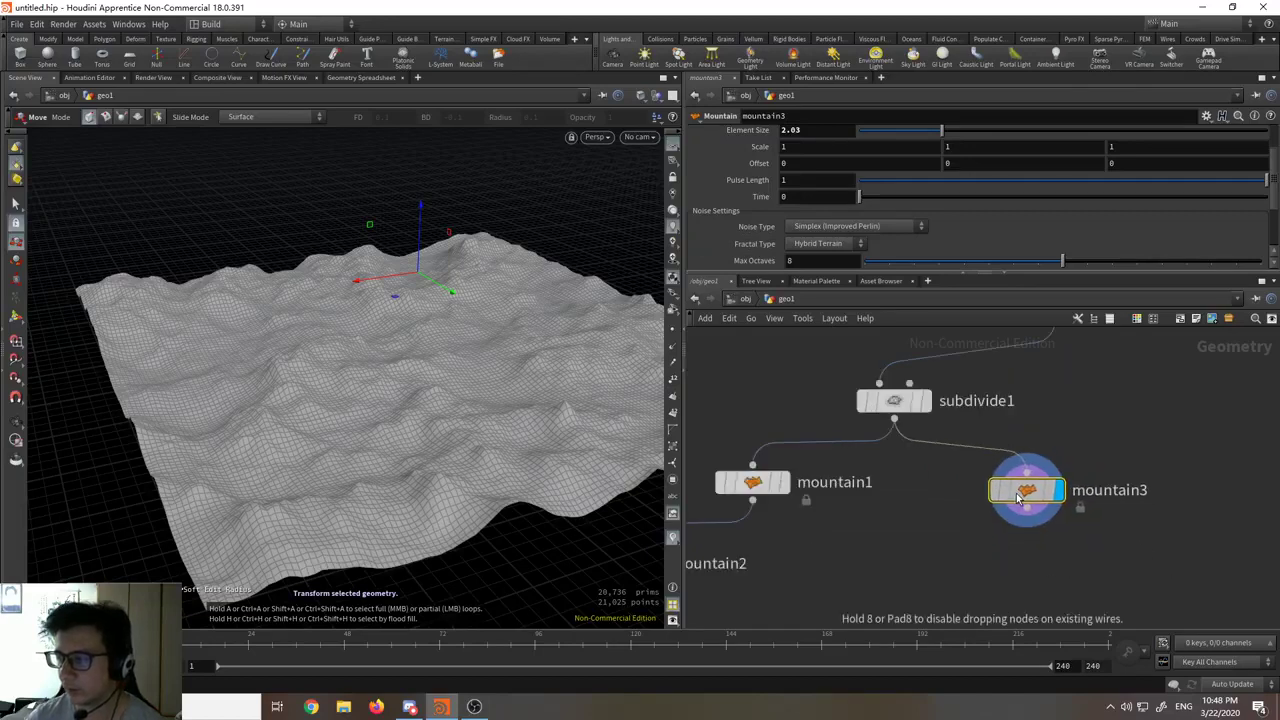
scroll(956, 243, down, 1)
scroll(957, 226, down, 1)
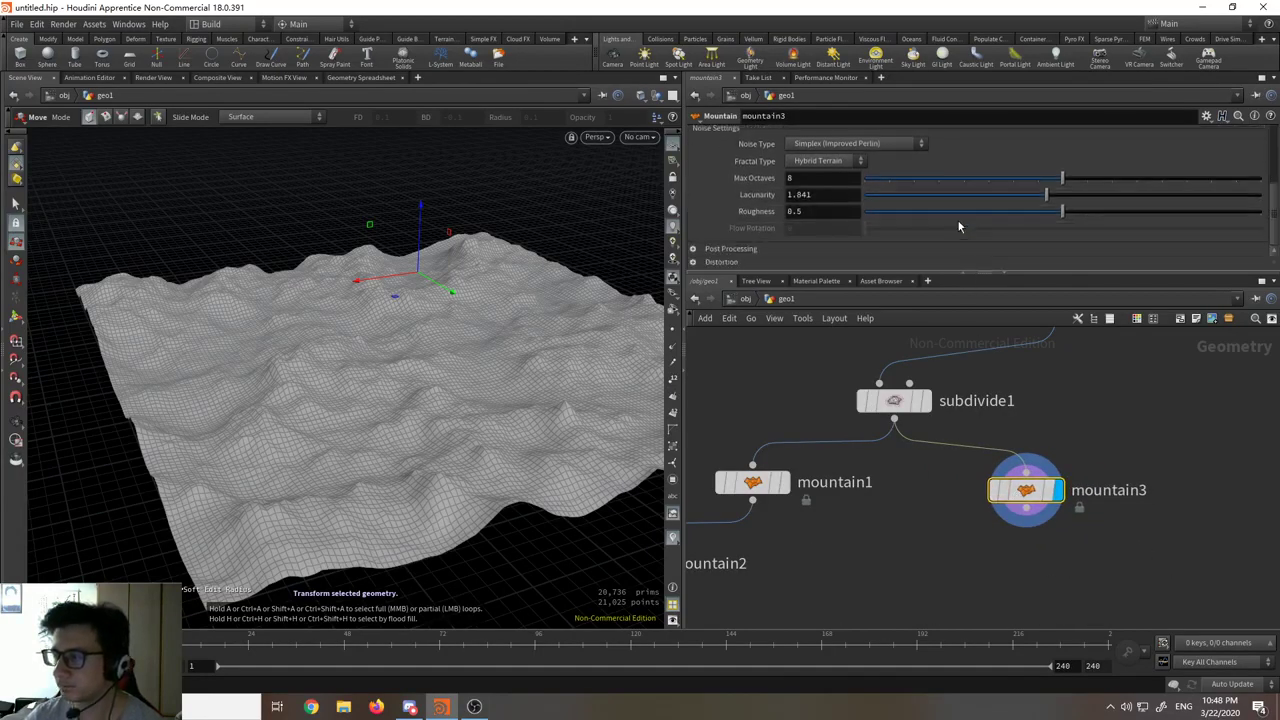
scroll(923, 225, up, 2)
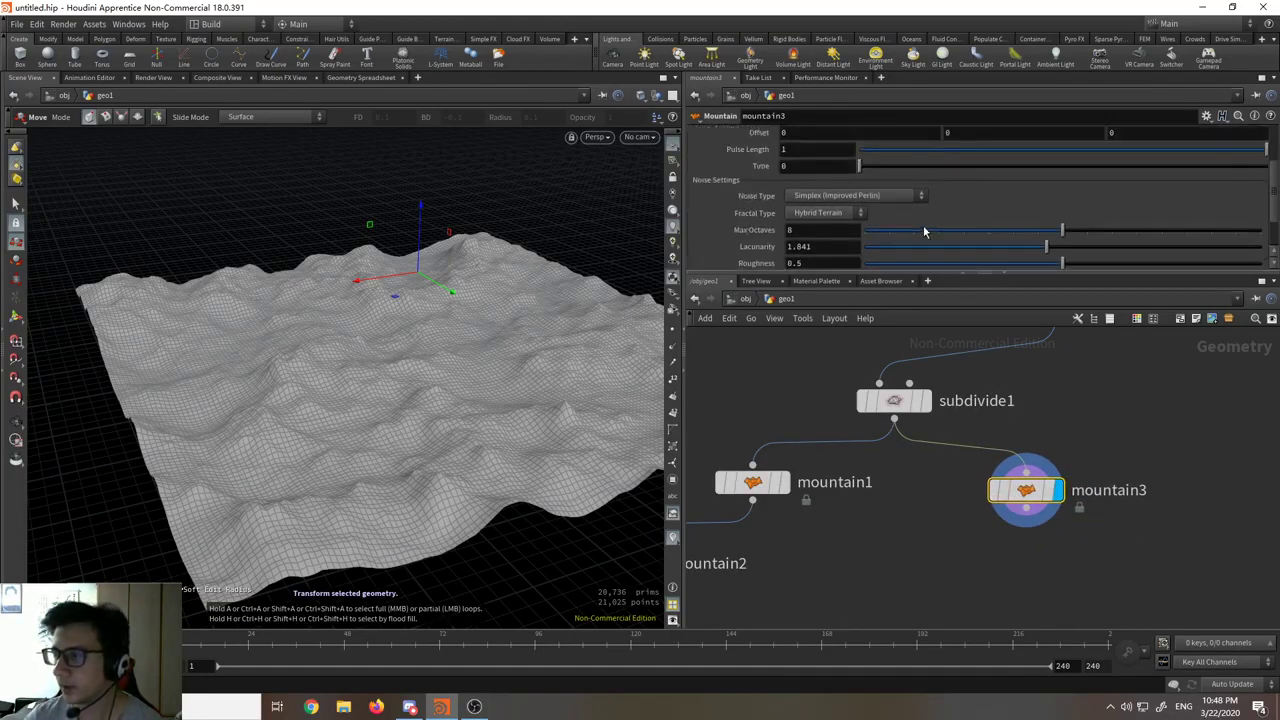
click(870, 196)
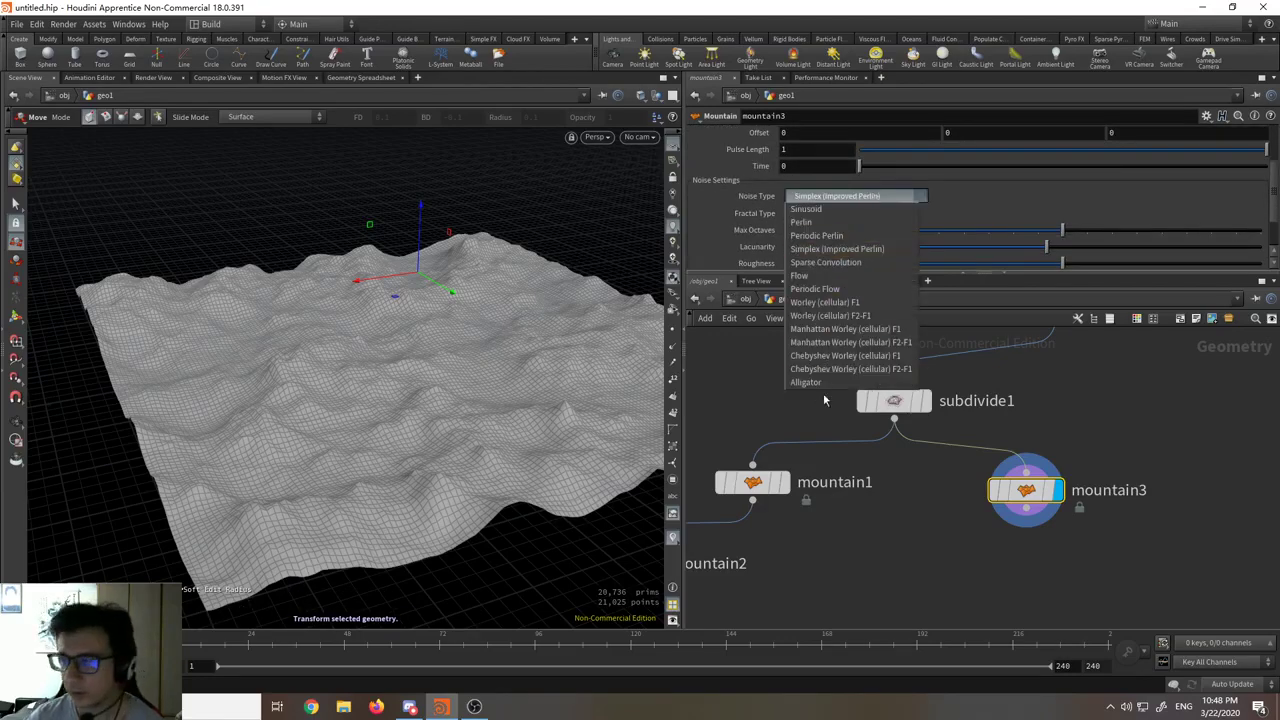
click(850, 304)
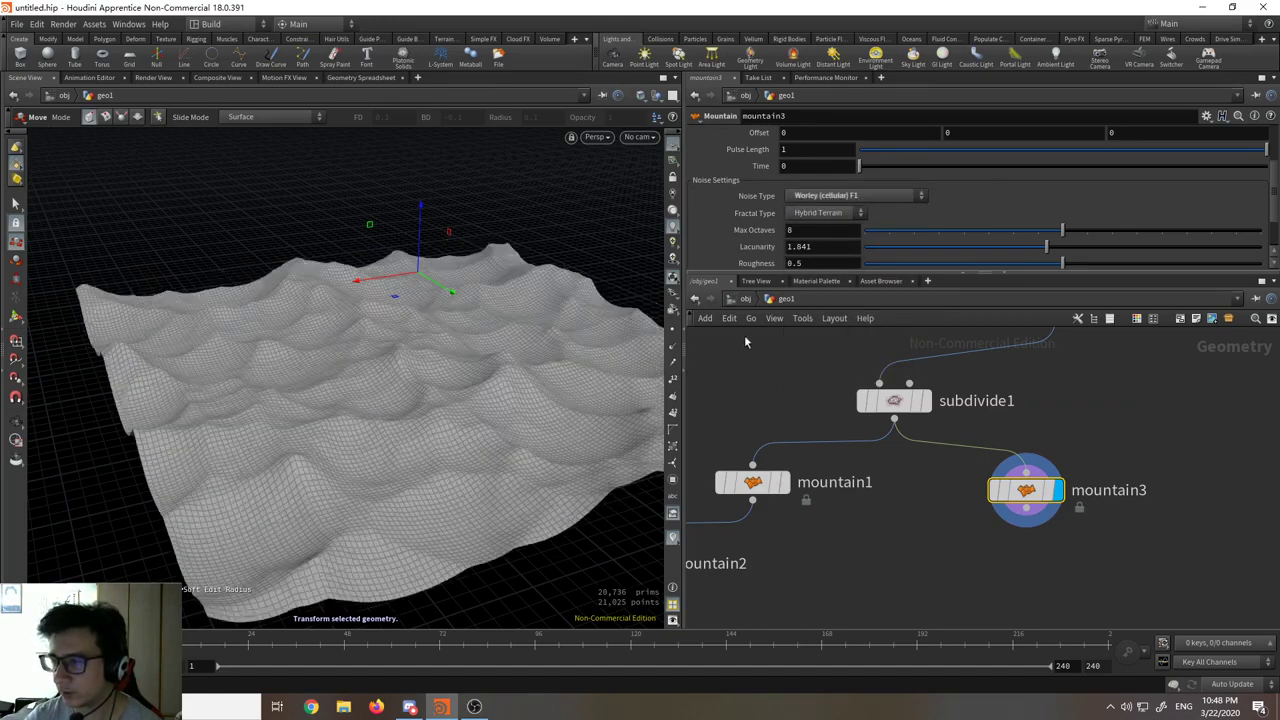
Step: Raise mountain3's height to 2.03 and element size to 2.44, and inspect the rounded cellular shapes
key(Escape)
drag(463, 371, 400, 315)
key(t)
scroll(865, 231, up, 3)
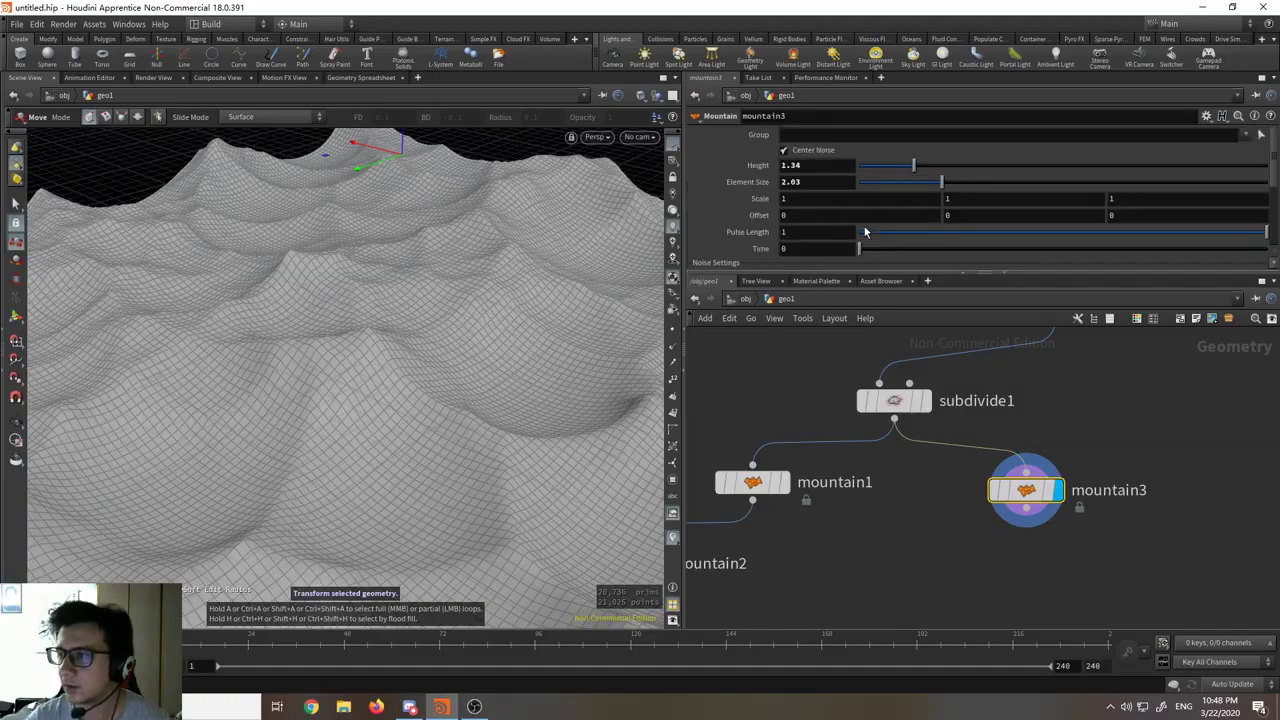
mouse_move(942, 187)
mouse_down()
mouse_move(880, 185)
mouse_move(940, 188)
mouse_move(966, 166)
mouse_move(931, 171)
mouse_move(942, 171)
mouse_up()
alt+drag(414, 366, 518, 378)
alt+right_drag(518, 378, 506, 506)
drag(506, 506, 600, 286)
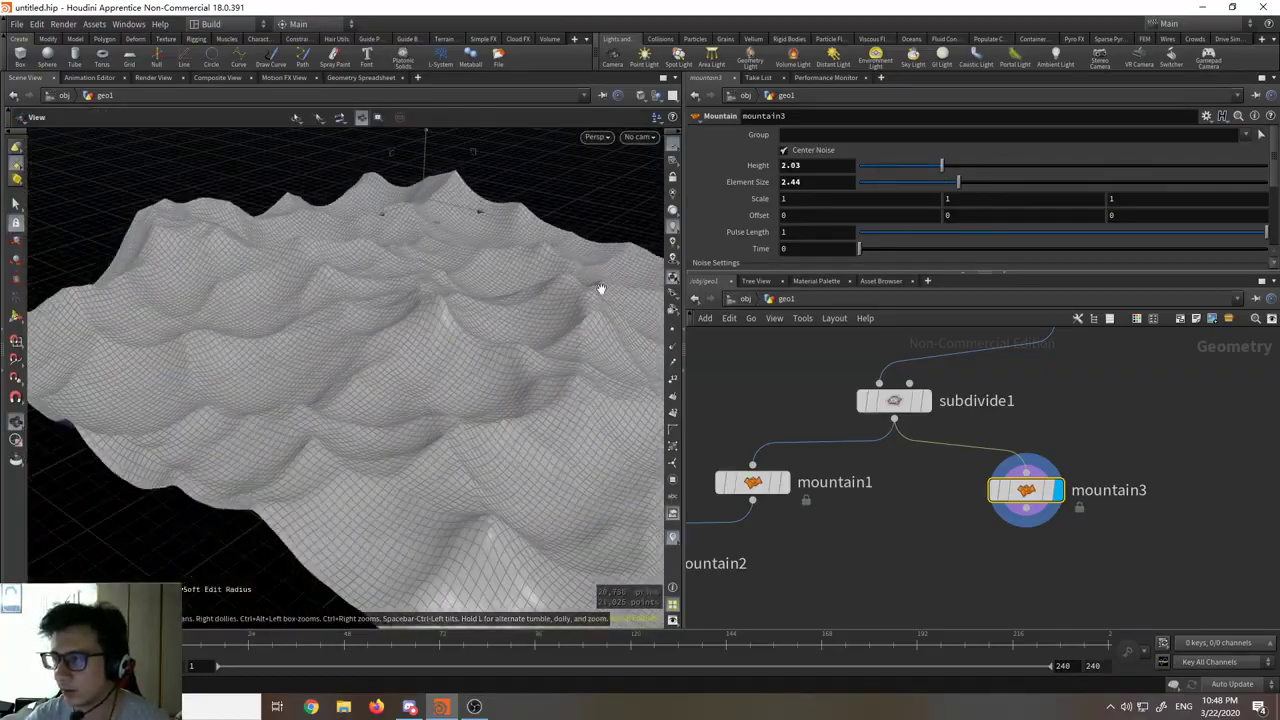
key(t)
Step: Lower mountain3's noise roughness for smoother waves
scroll(828, 215, down, 4)
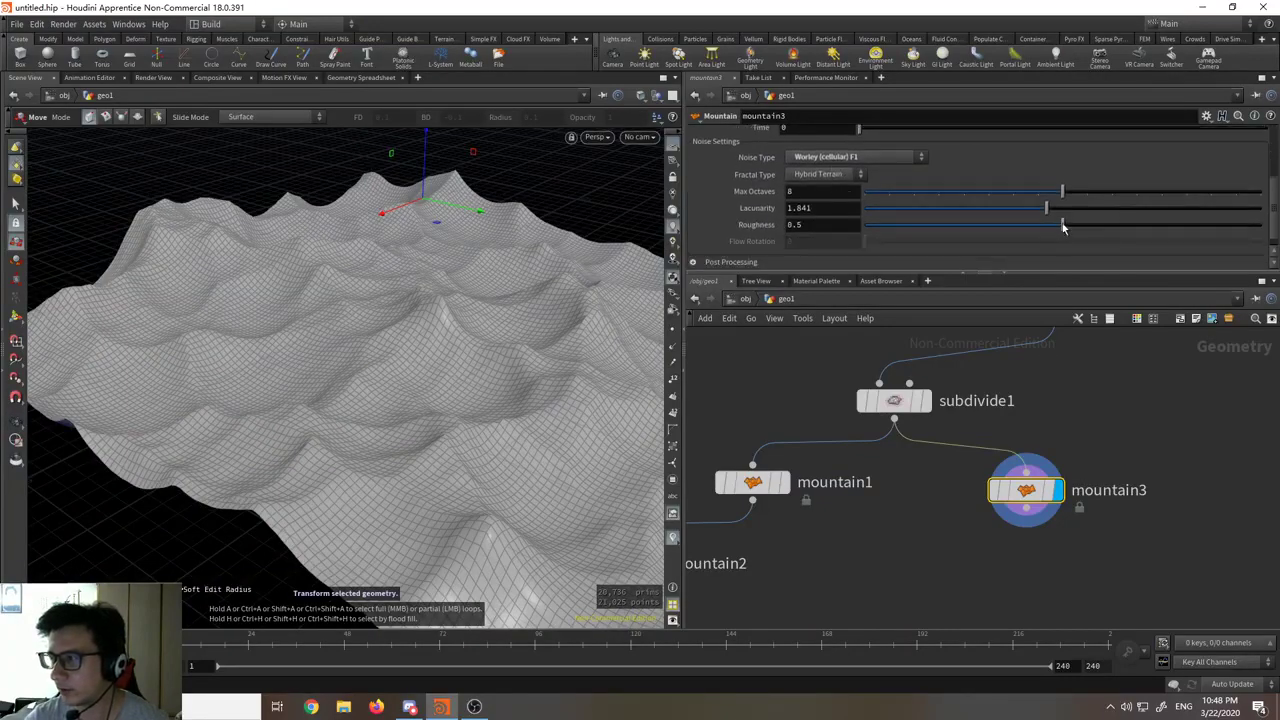
drag(1063, 226, 1010, 230)
Step: Drive mountain3's Time parameter with the expression $F and show its evaluated value
scroll(940, 228, up, 2)
drag(861, 202, 821, 203)
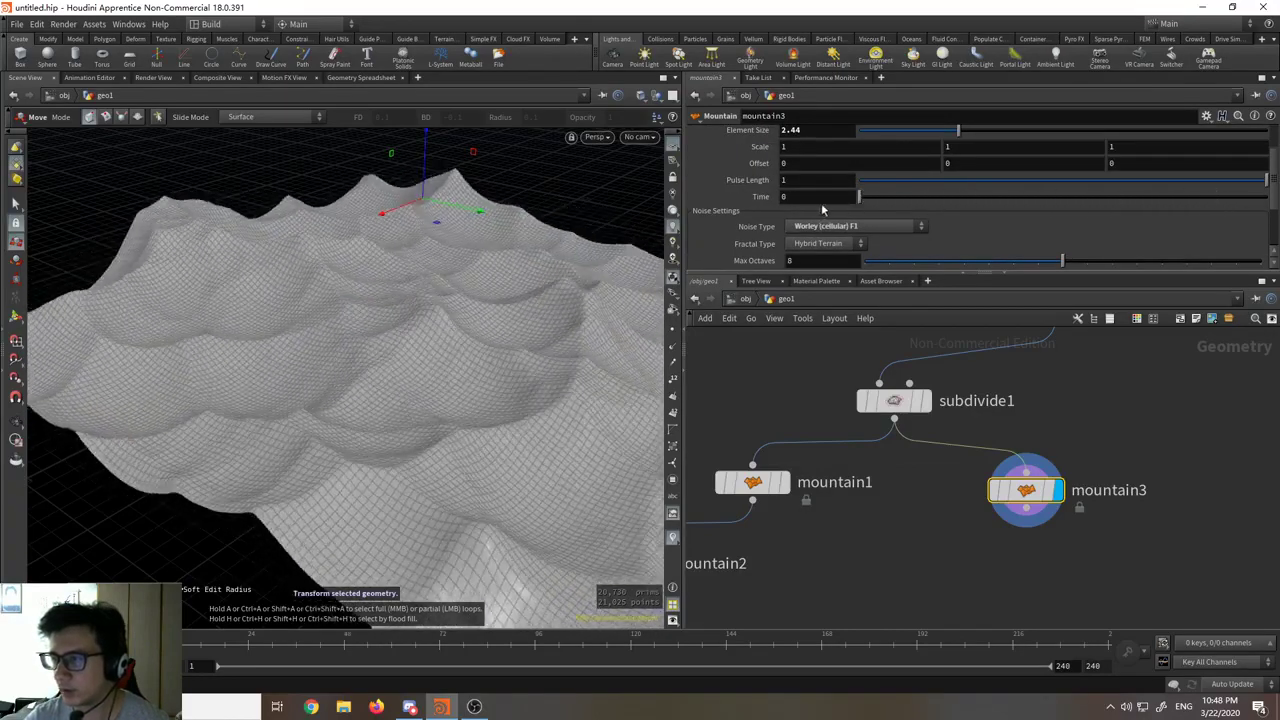
click(811, 197)
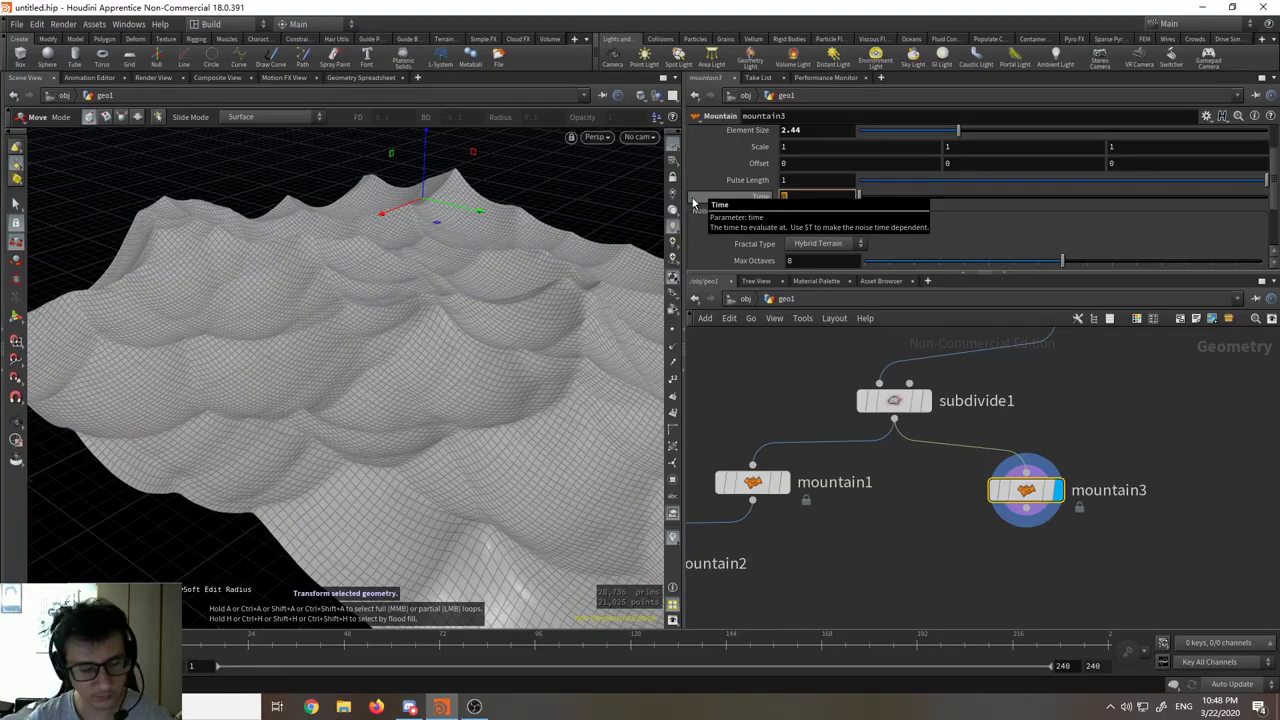
text($F)
key(Return)
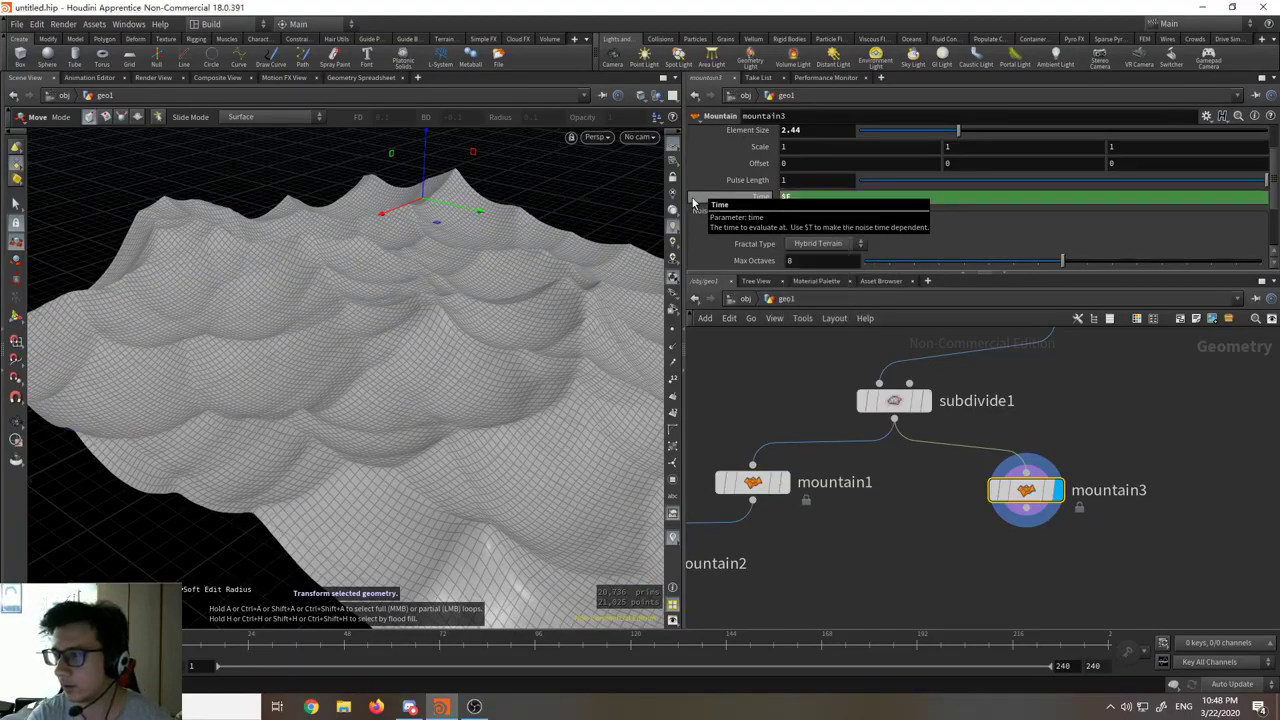
click(758, 199)
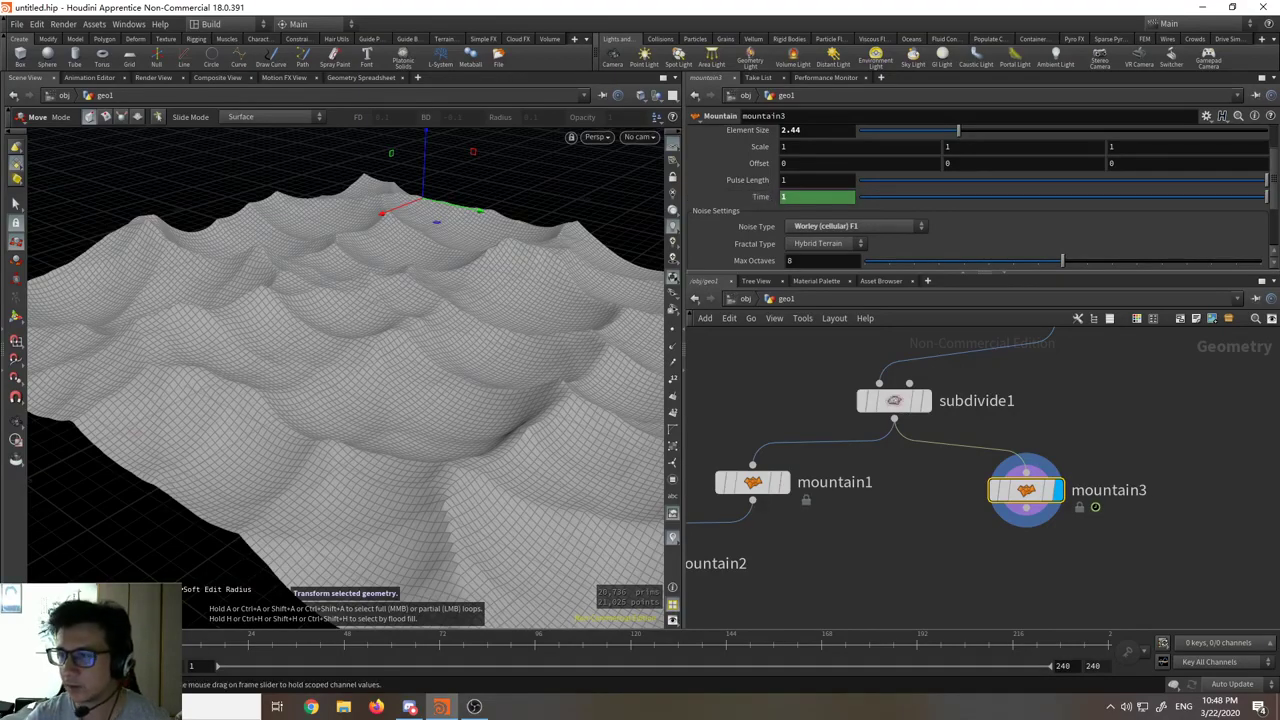
Step: Switch the Time parameter between its expression and evaluated value, and play the animation on the timeline
click(760, 199)
click(764, 199)
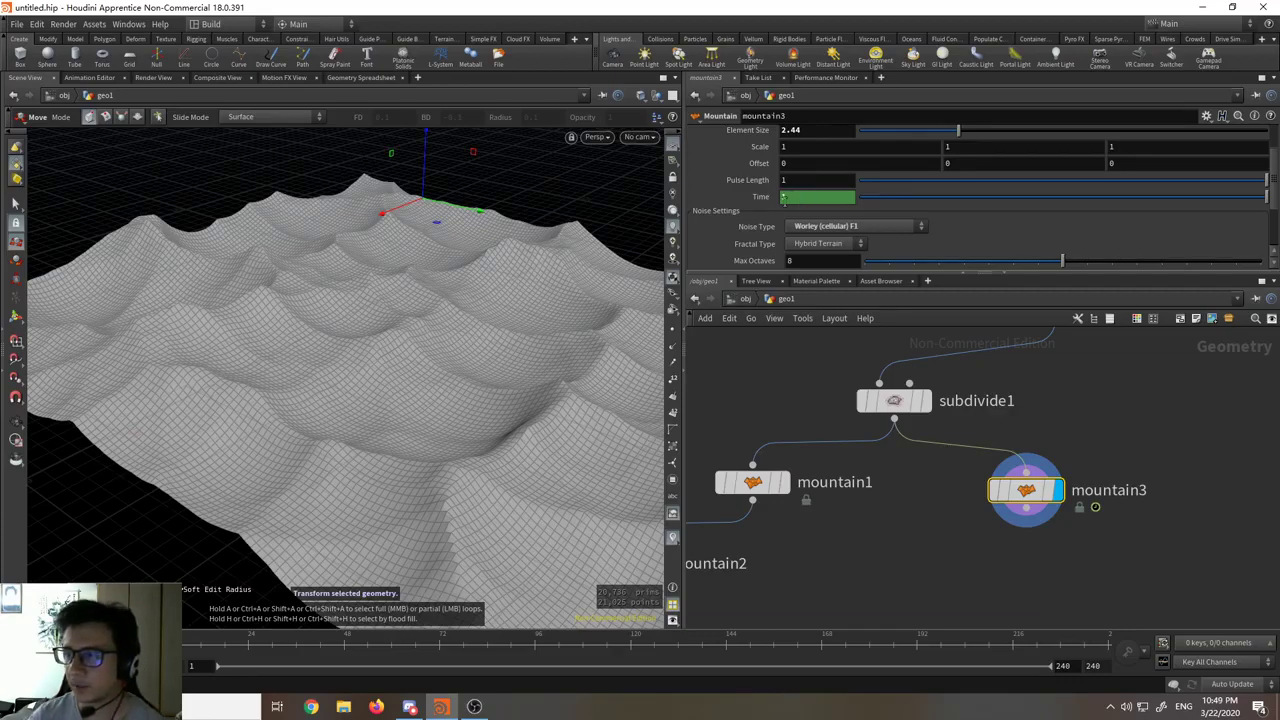
click(760, 199)
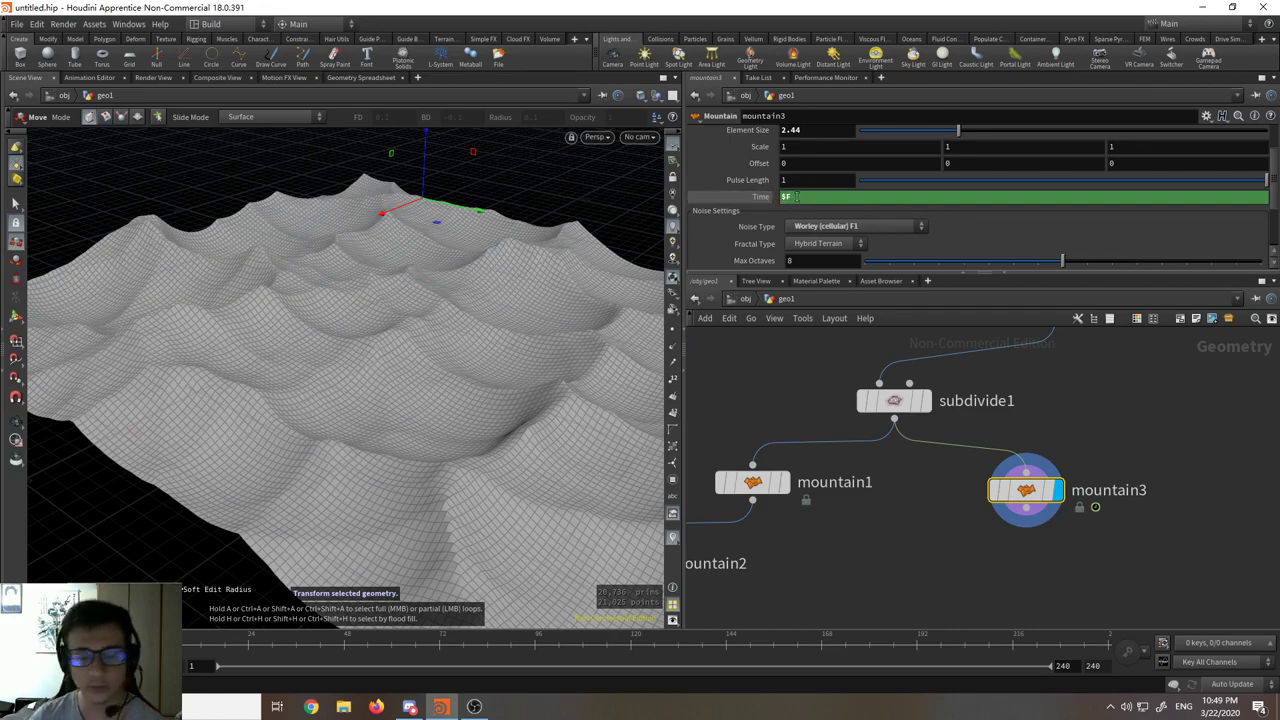
click(760, 197)
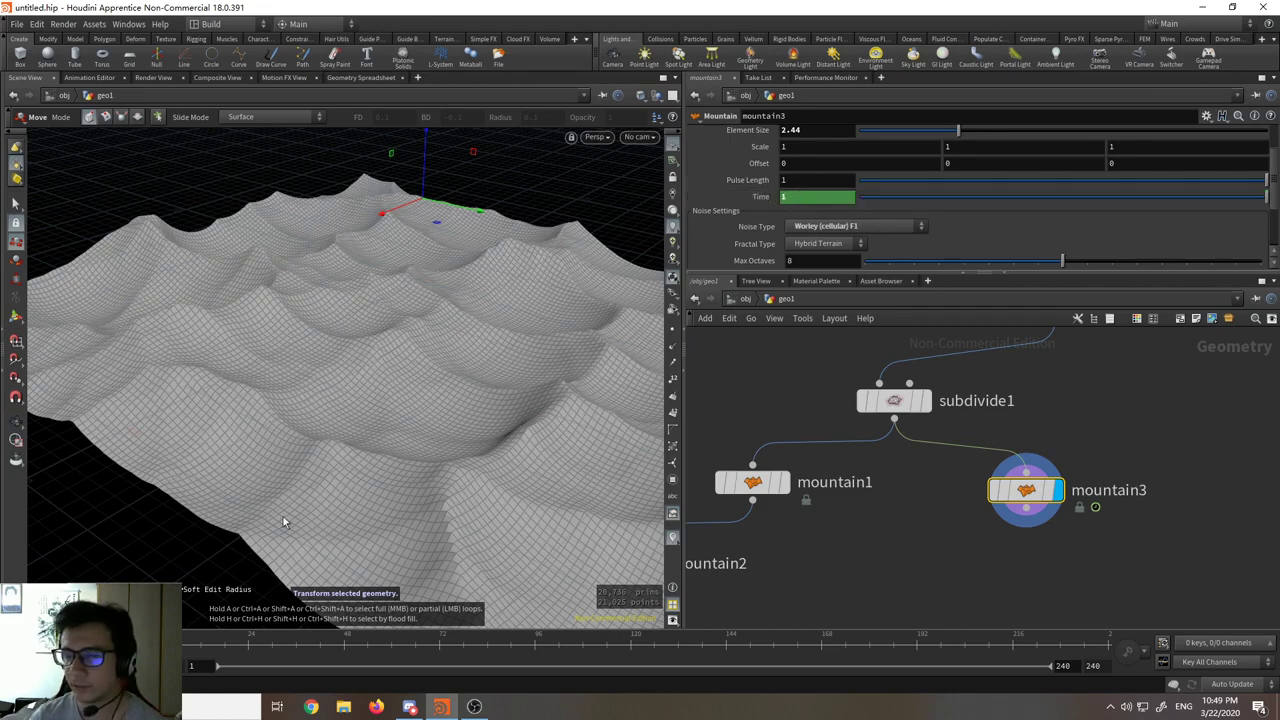
click(66, 644)
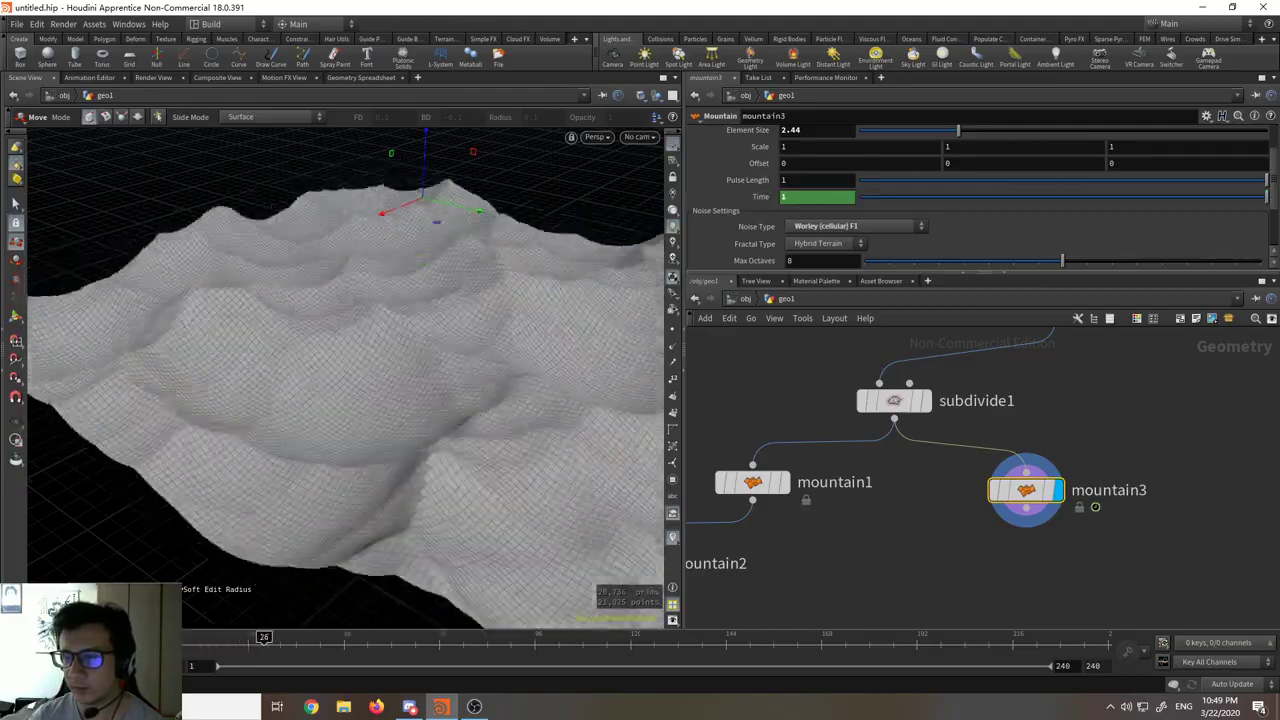
Step: Return the animation to its first frame and remove the expression from mountain3's Time parameter
click(66, 644)
drag(286, 637, 186, 664)
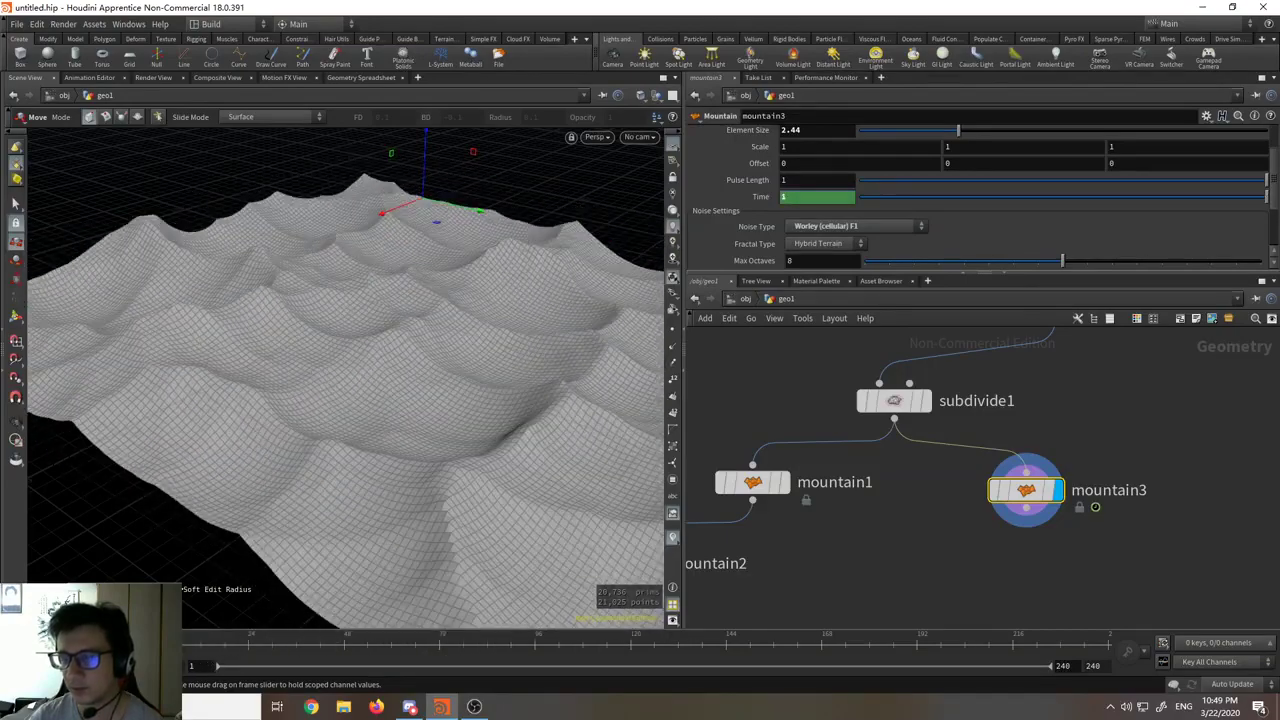
ctrl+shift+click(752, 199)
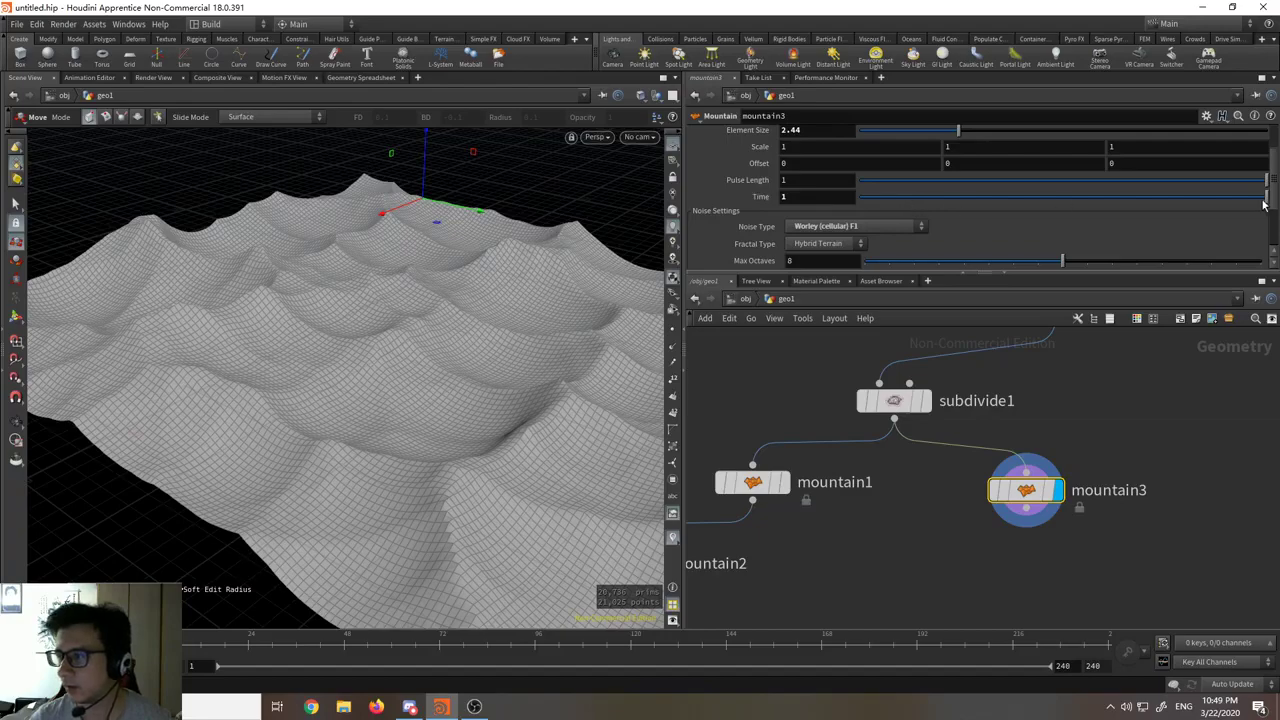
mouse_move(1263, 204)
mouse_down()
mouse_move(855, 204)
mouse_move(1145, 223)
mouse_move(924, 205)
mouse_move(876, 224)
mouse_move(973, 230)
mouse_move(1268, 205)
mouse_up()
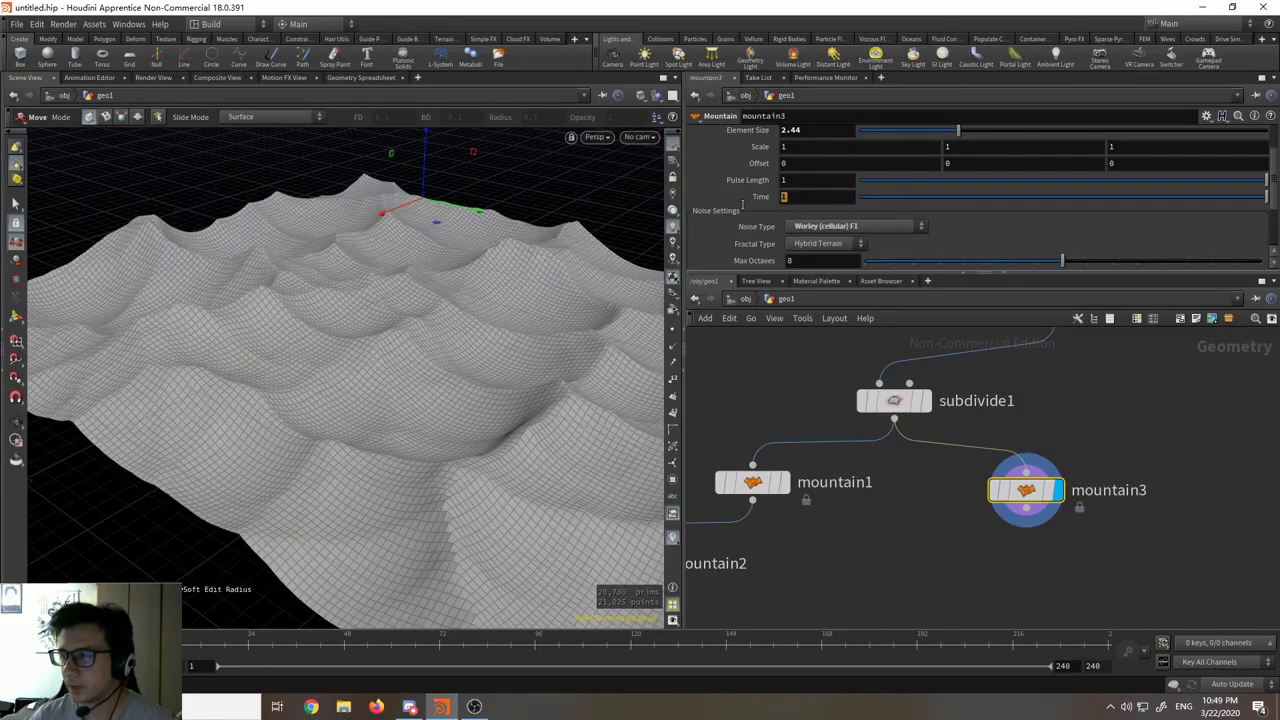
Step: Drive mountain3's Time parameter with the expression $F*0.01 and play the slower animation
text($)
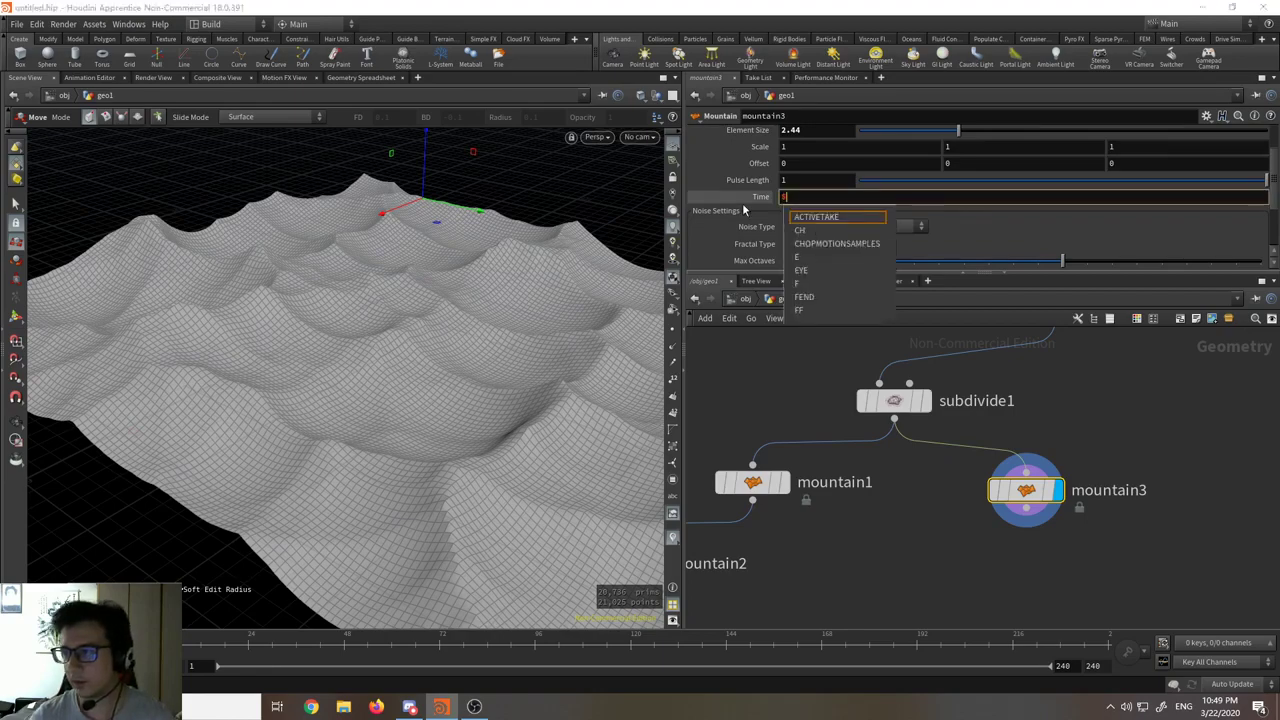
text(F)
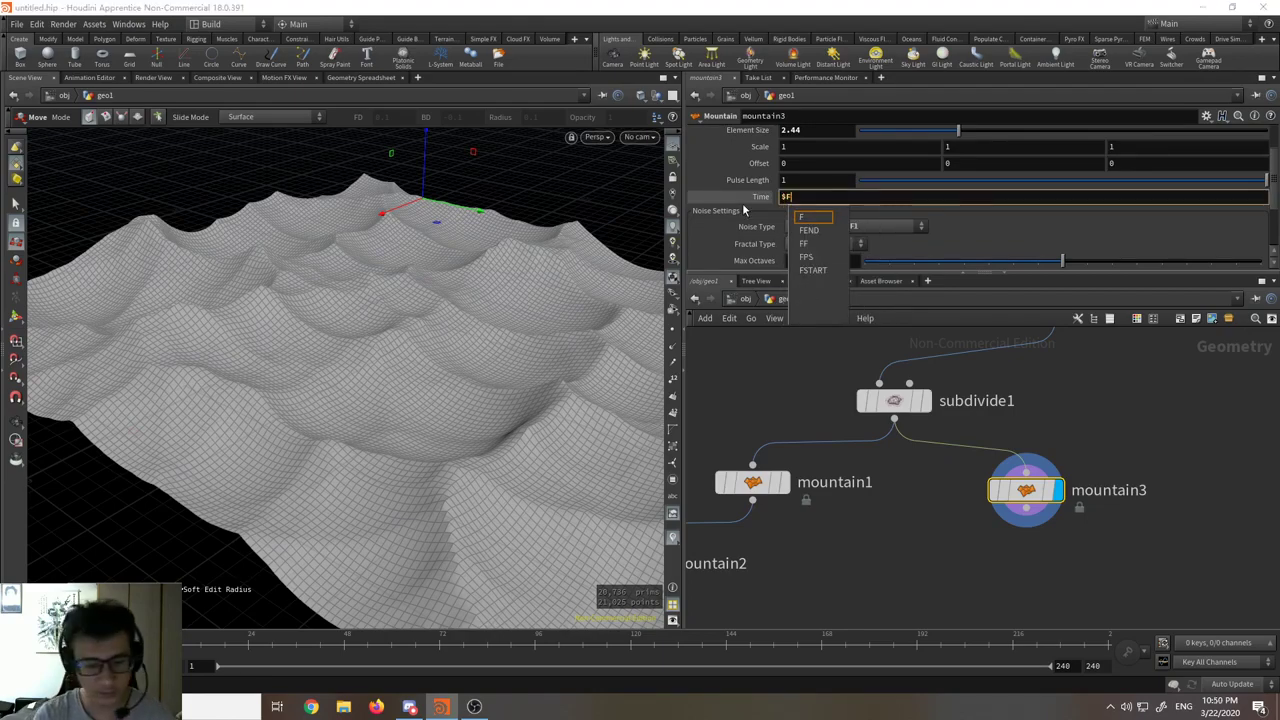
text(*0.01)
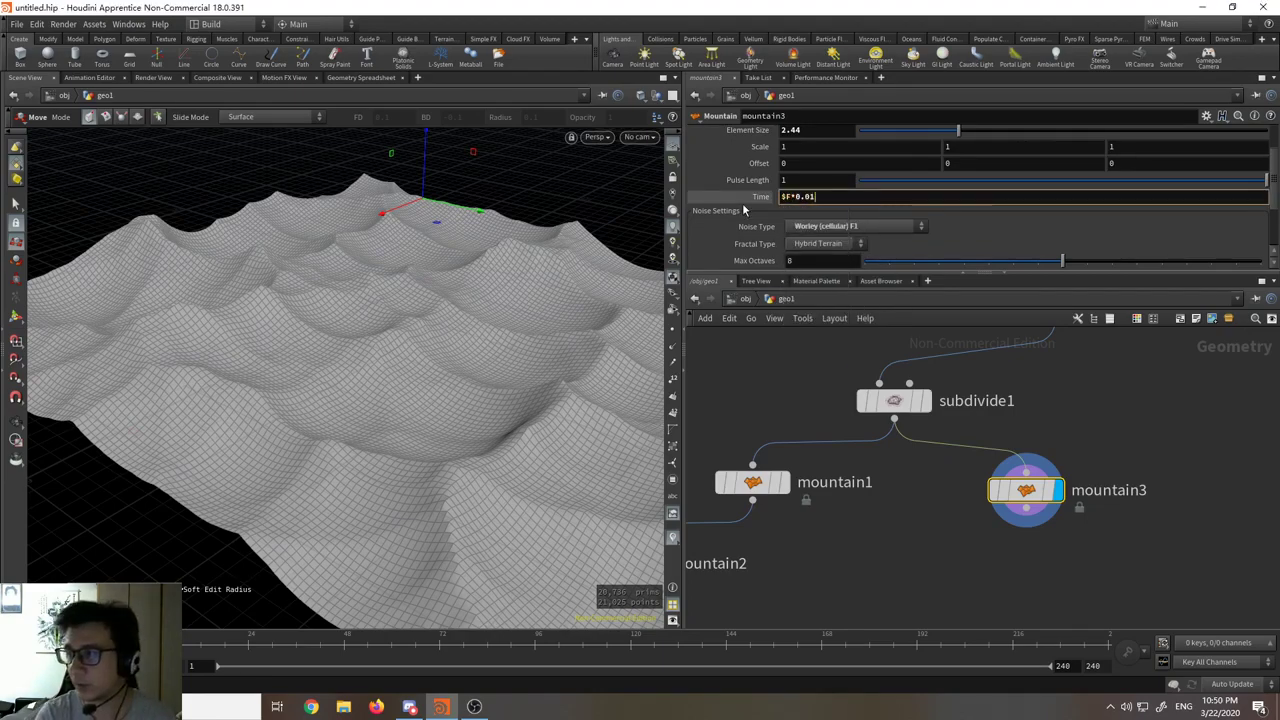
key(Return)
key(Up)
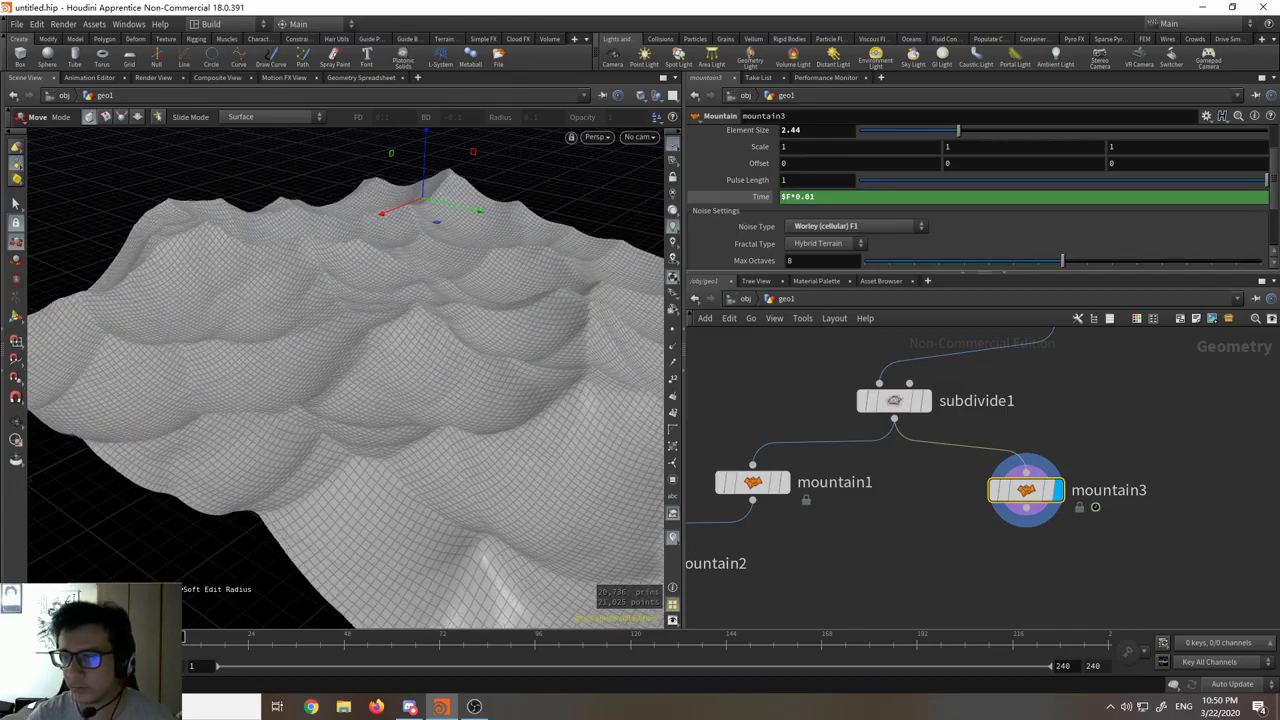
key(Escape)
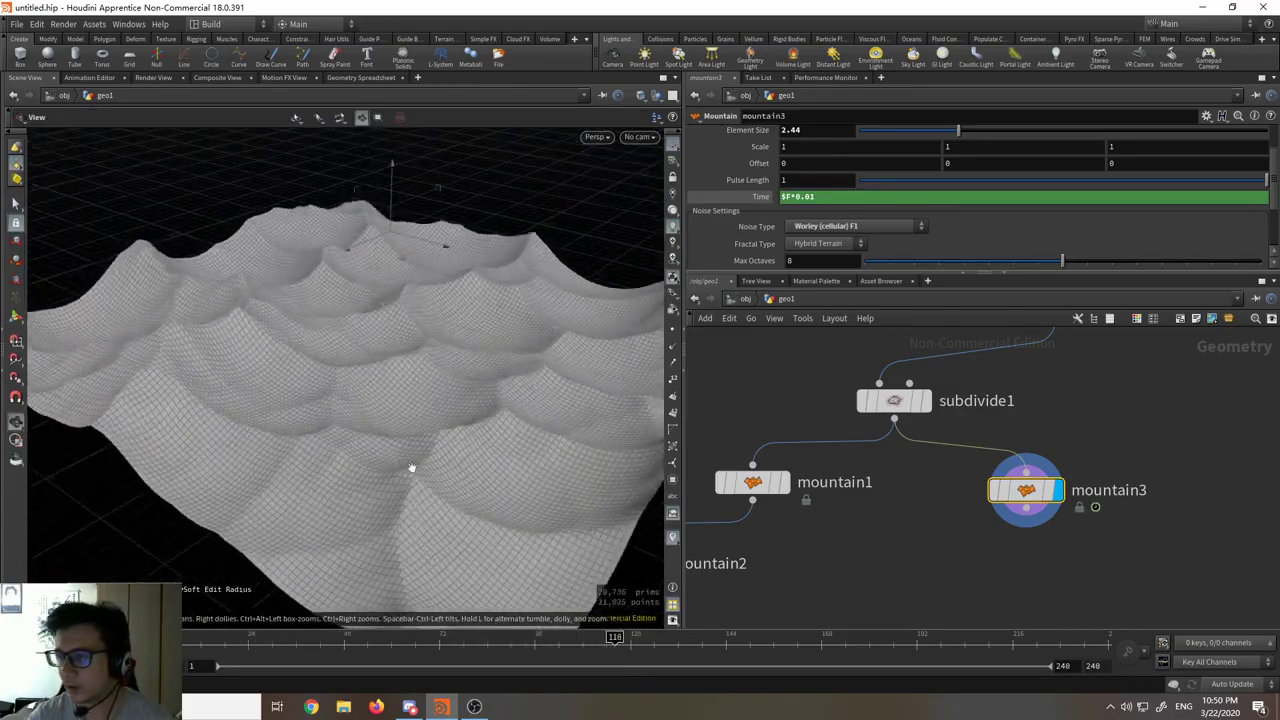
Step: Rewire mountain2 to take its input from mountain3 instead of mountain1, and display mountain2
key(t)
scroll(951, 531, down, 2)
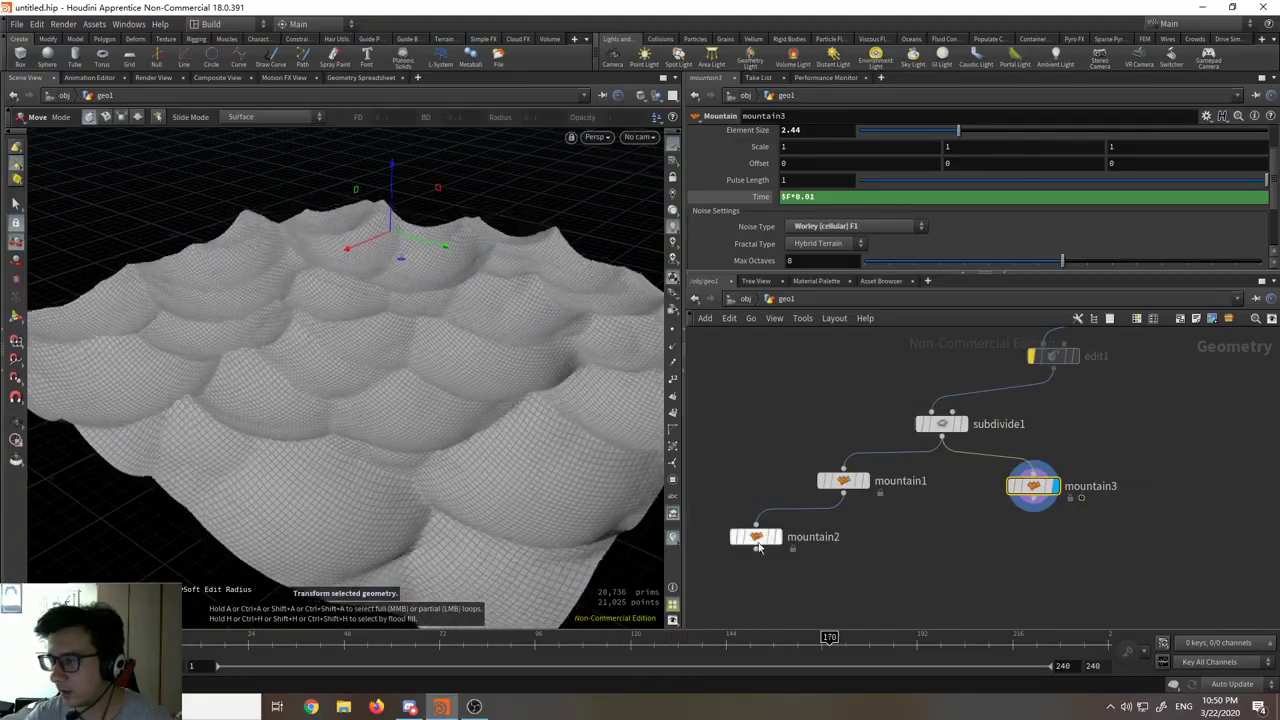
drag(755, 537, 888, 568)
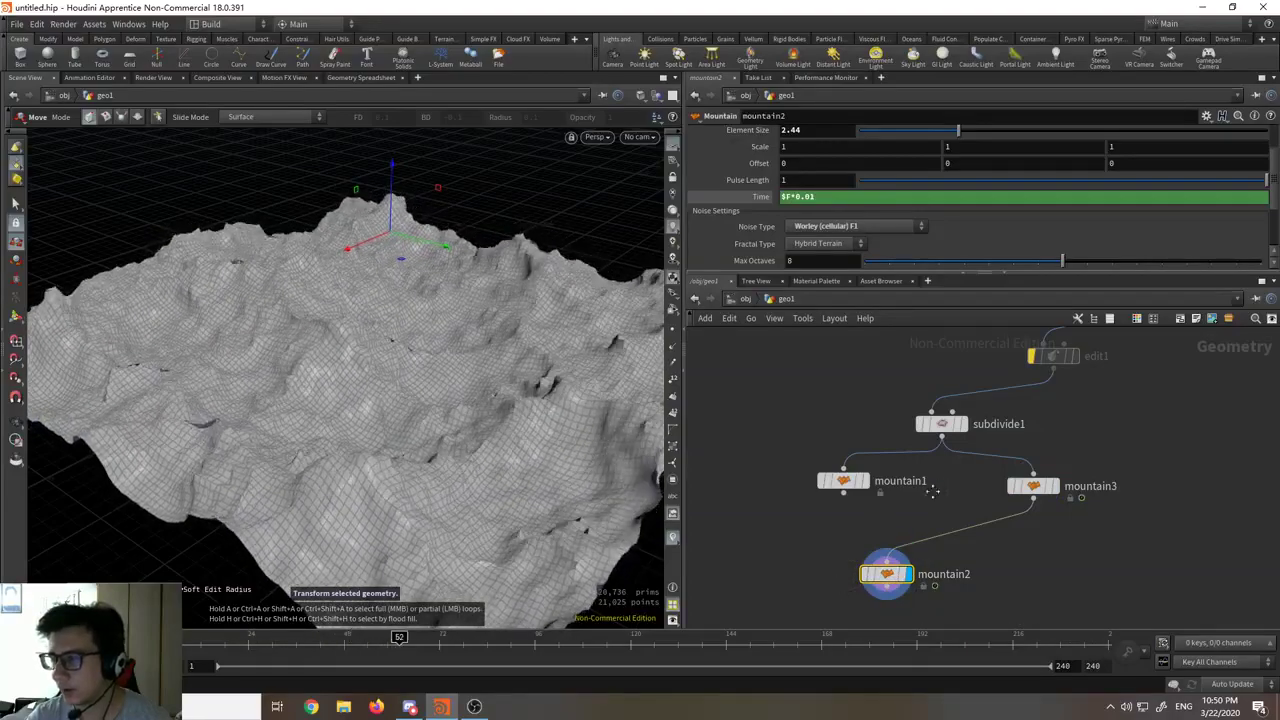
Step: Raise the selected primitives in edit1 to a Y translate of 4.16028 and inspect the taller peak
middle_drag(1000, 370, 925, 452)
mouse_move(960, 420)
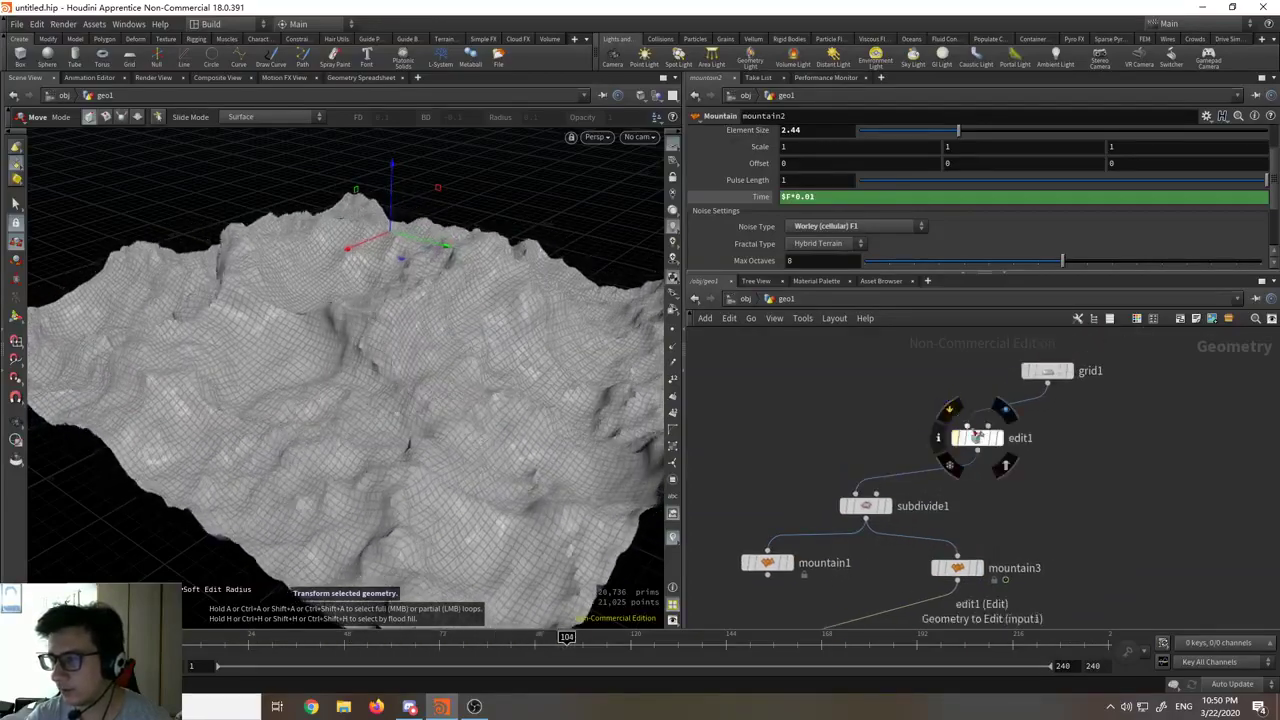
click(977, 438)
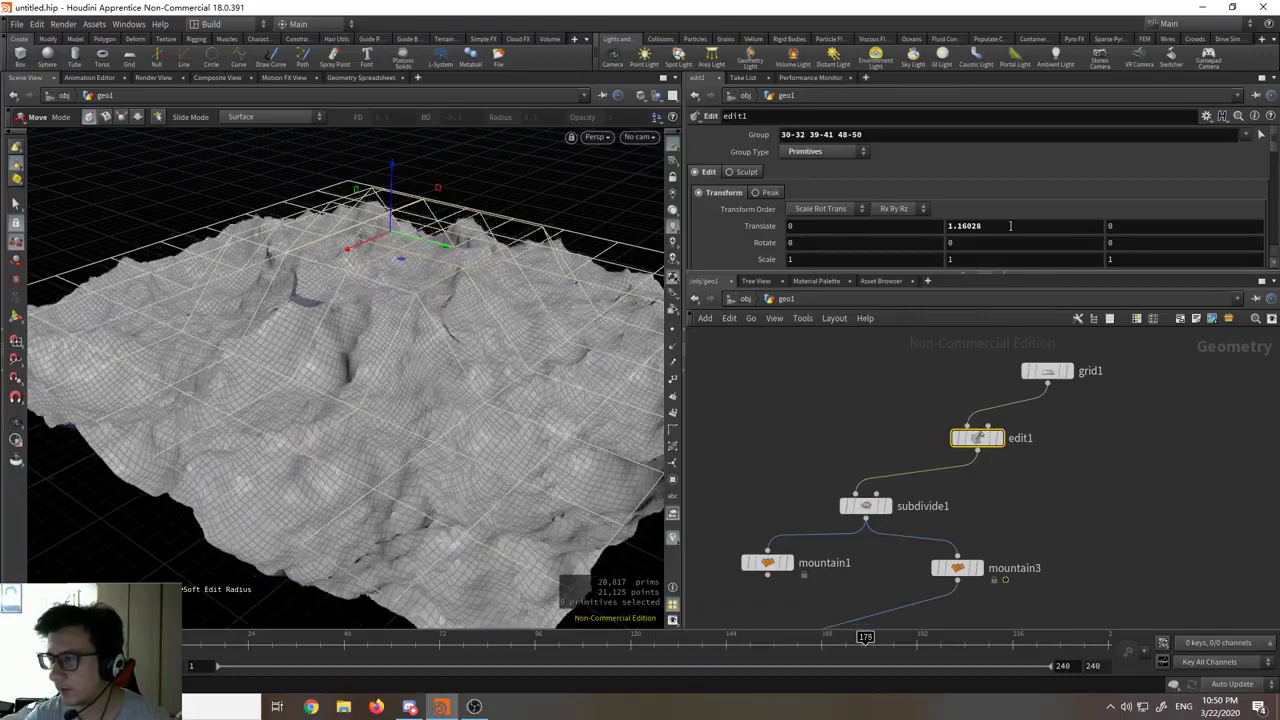
middle_drag(1010, 226, 1039, 200)
alt+right_drag(306, 426, 370, 332)
alt+drag(370, 332, 377, 423)
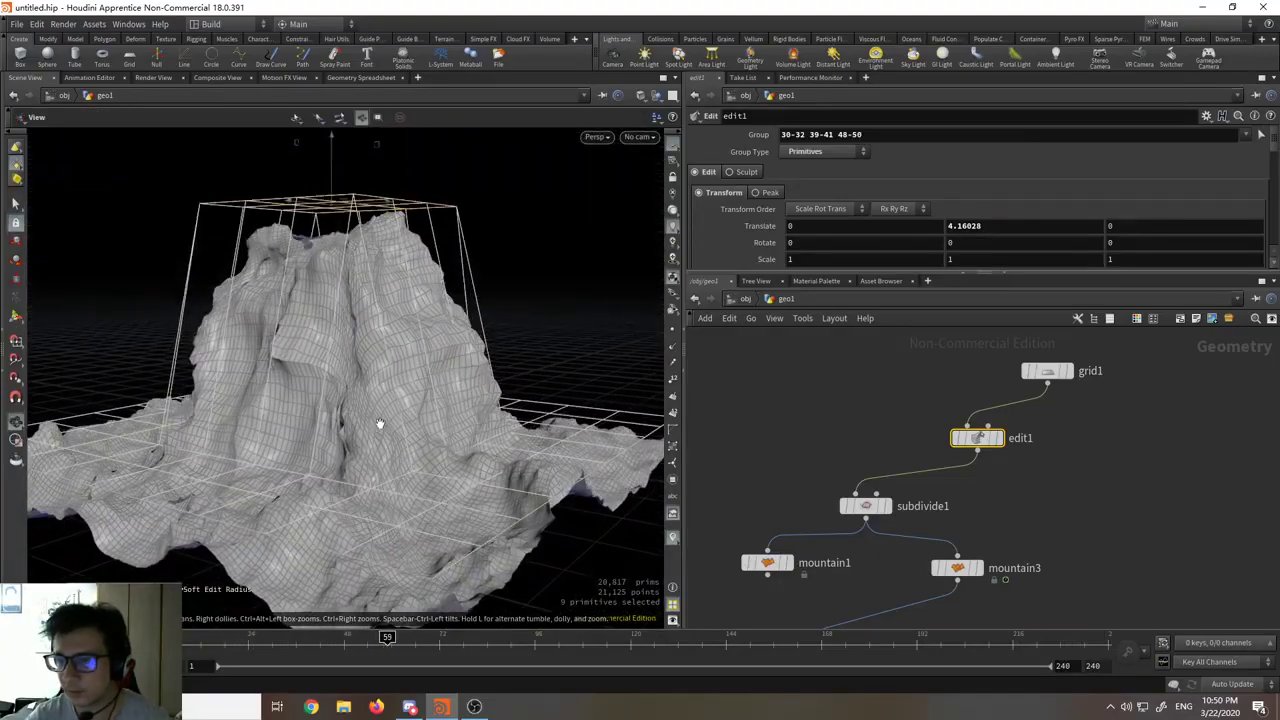
alt+middle_drag(377, 423, 388, 396)
Step: Set mountain3's element size to 1.49 and inspect the combined terrain displayed by mountain2
middle_drag(906, 557, 909, 461)
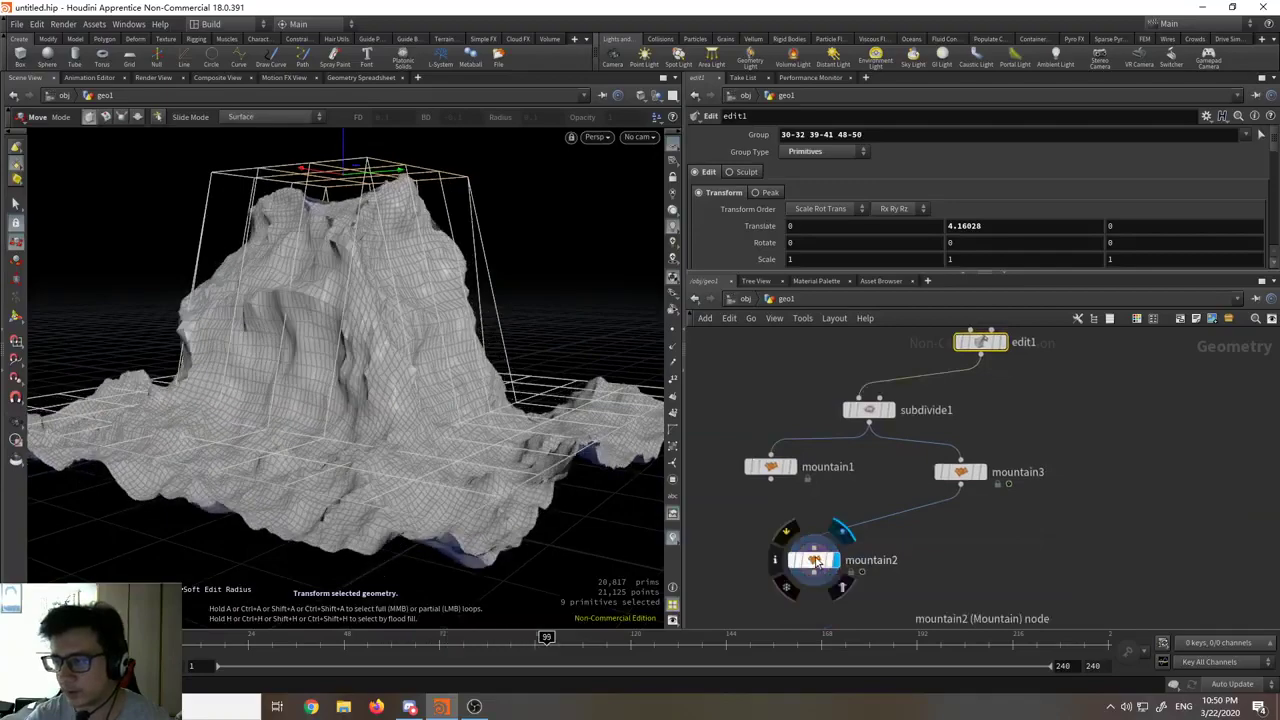
click(810, 562)
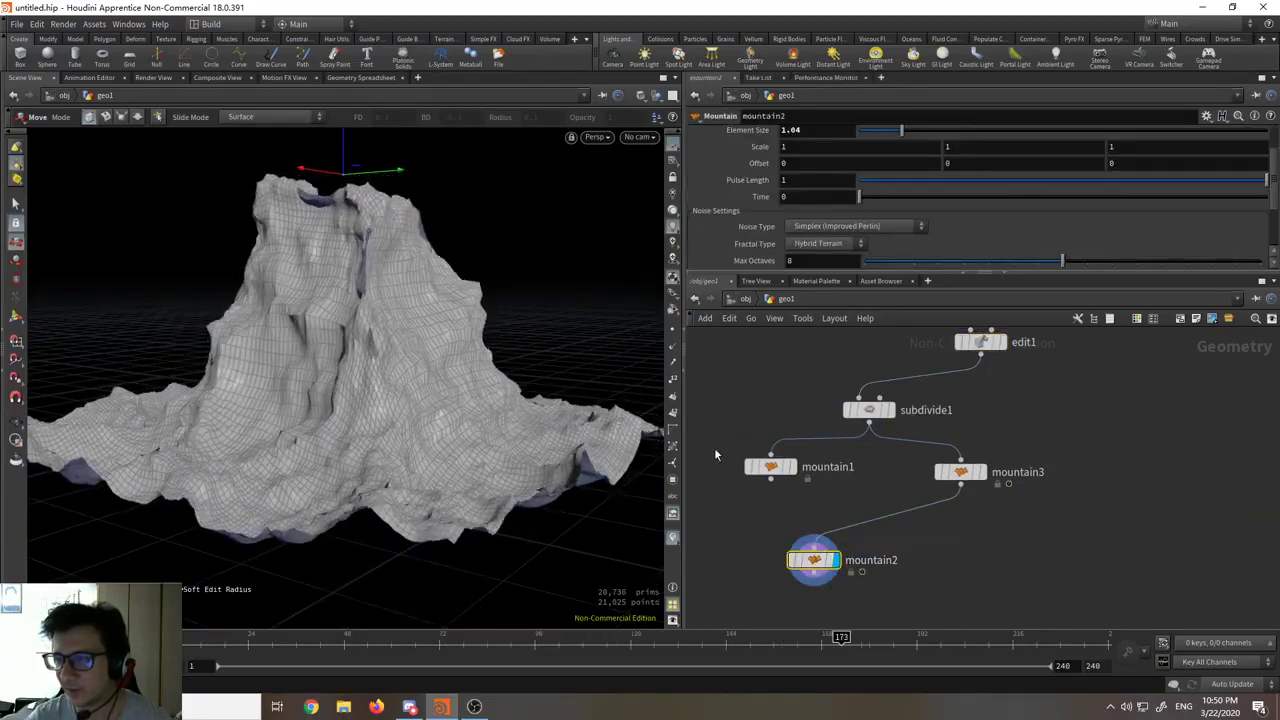
click(960, 473)
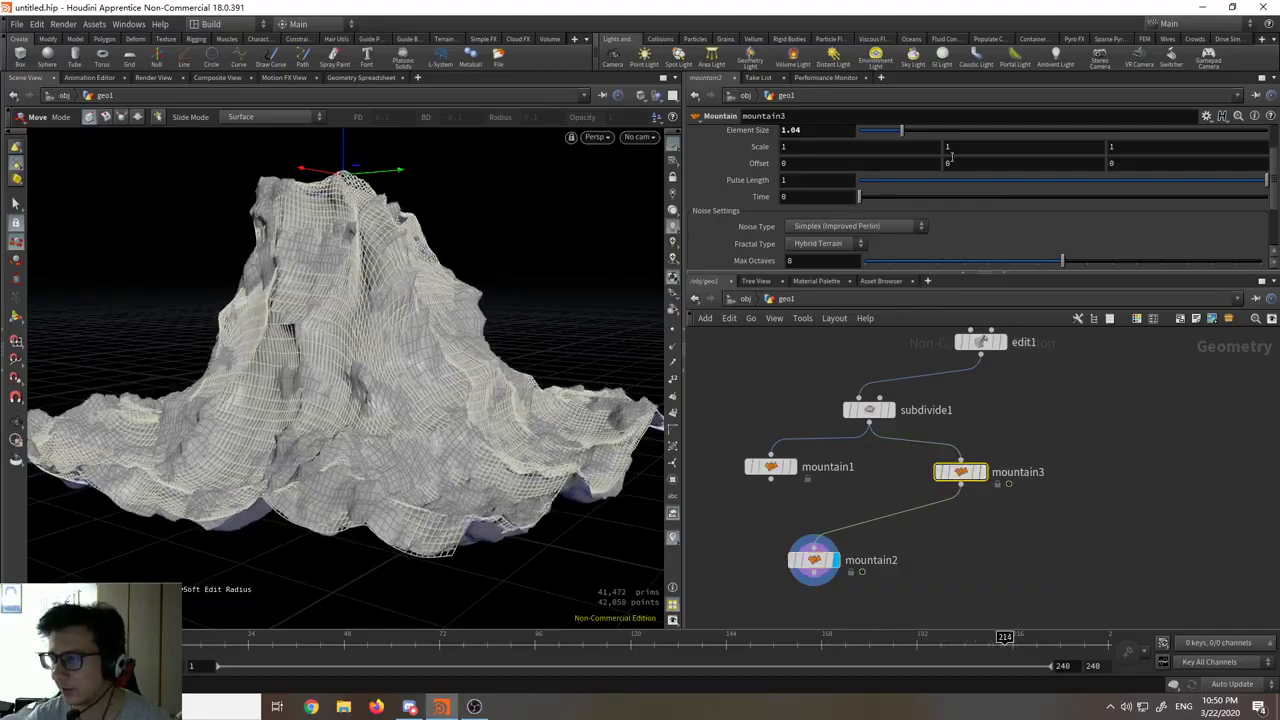
scroll(900, 178, up, 2)
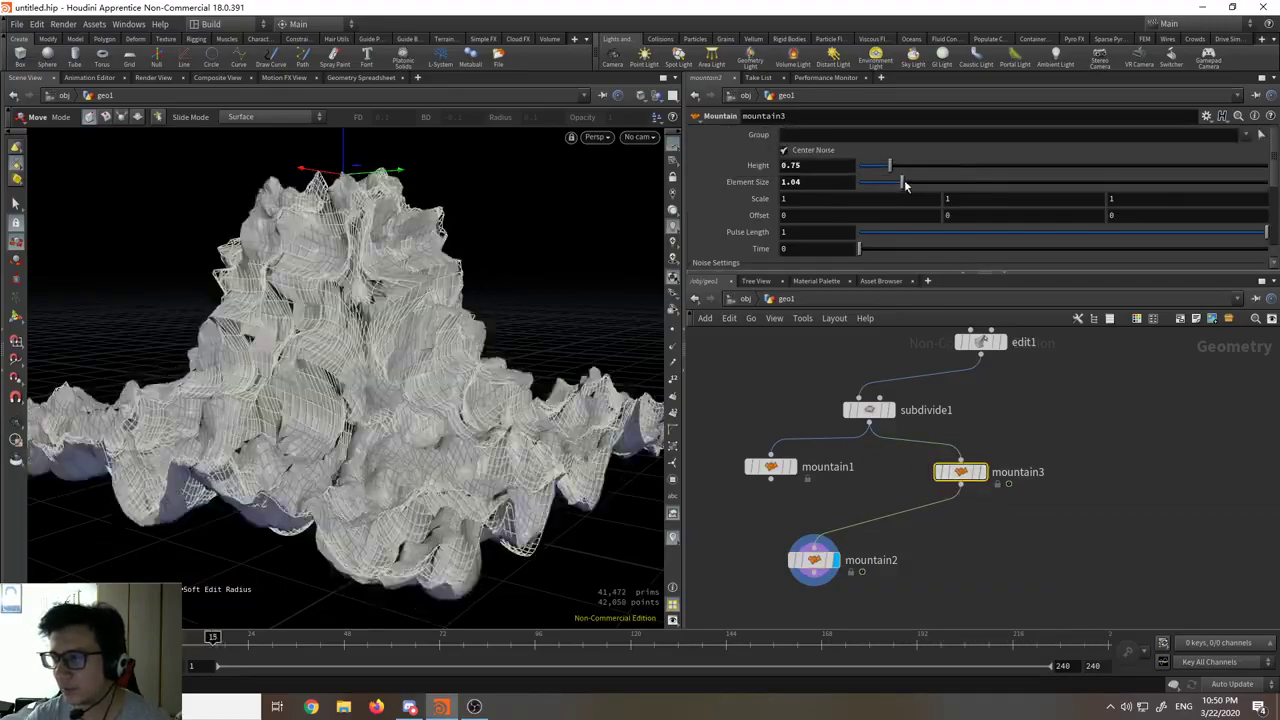
mouse_move(903, 183)
mouse_down()
mouse_move(923, 186)
mouse_move(906, 186)
mouse_up()
click(920, 184)
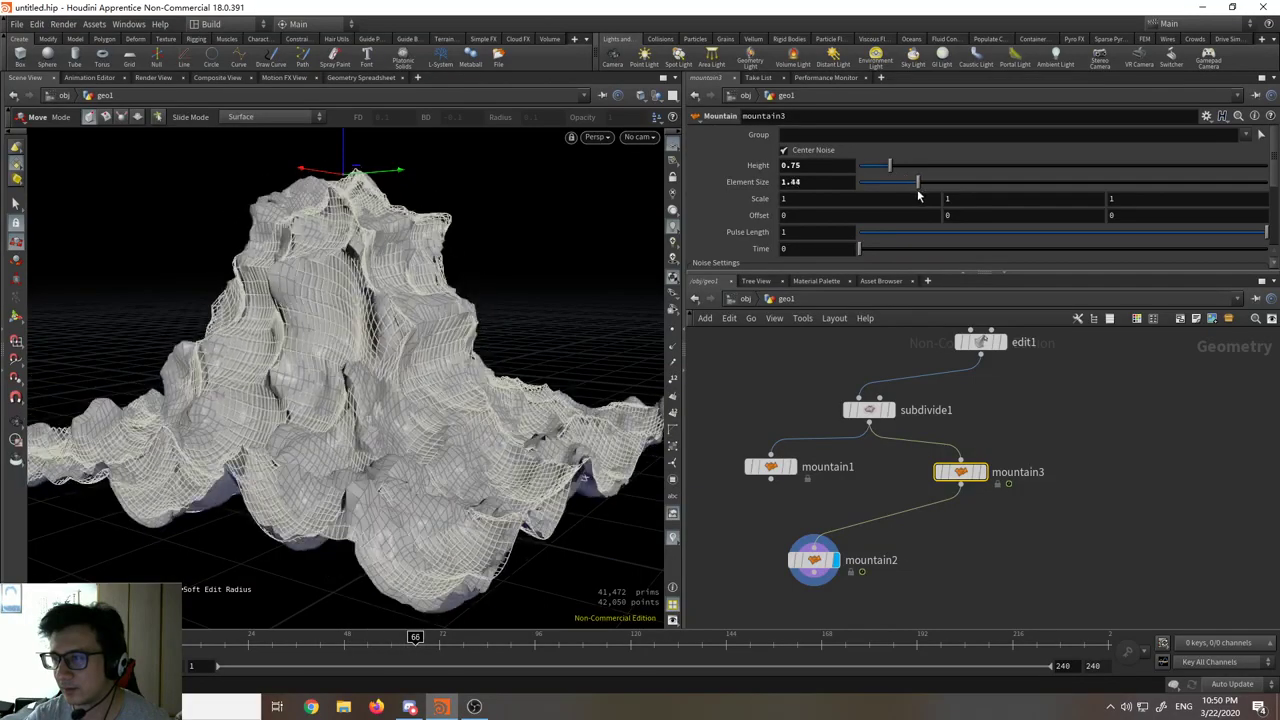
click(812, 561)
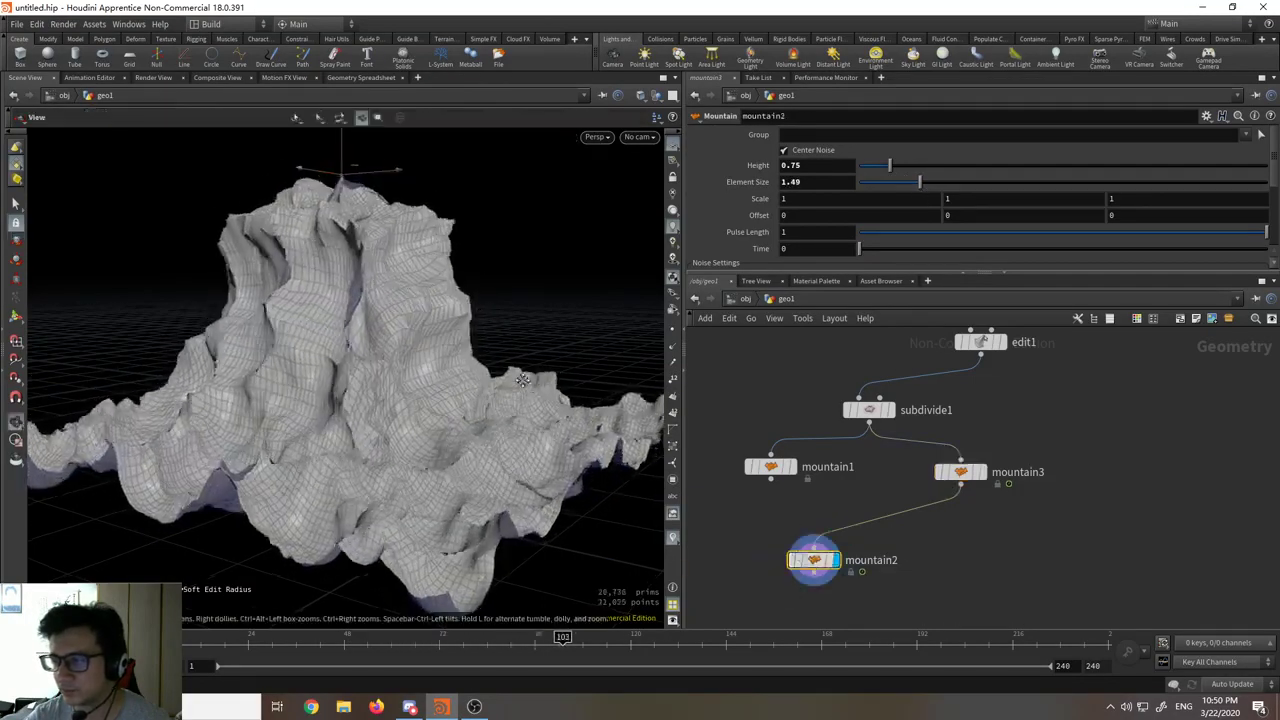
alt+drag(510, 359, 554, 357)
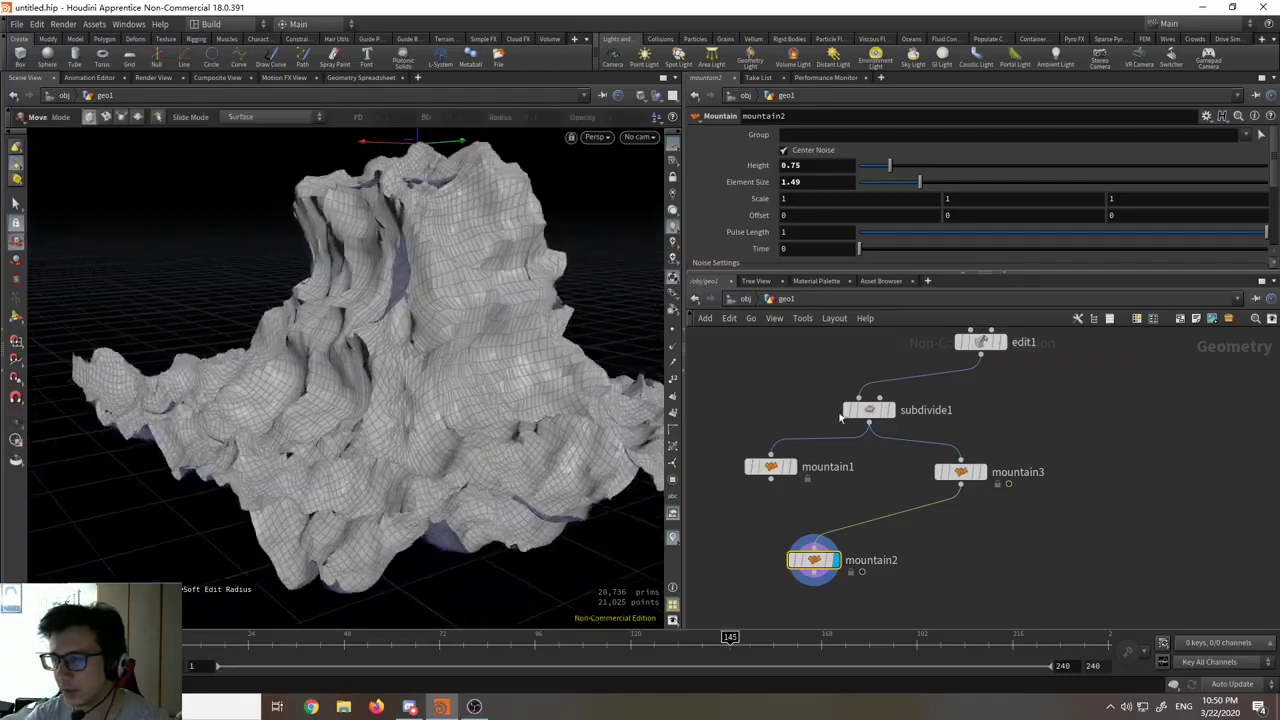
Step: Set subdivide1's Depth to 6 for a denser mesh
middle_drag(803, 402, 719, 474)
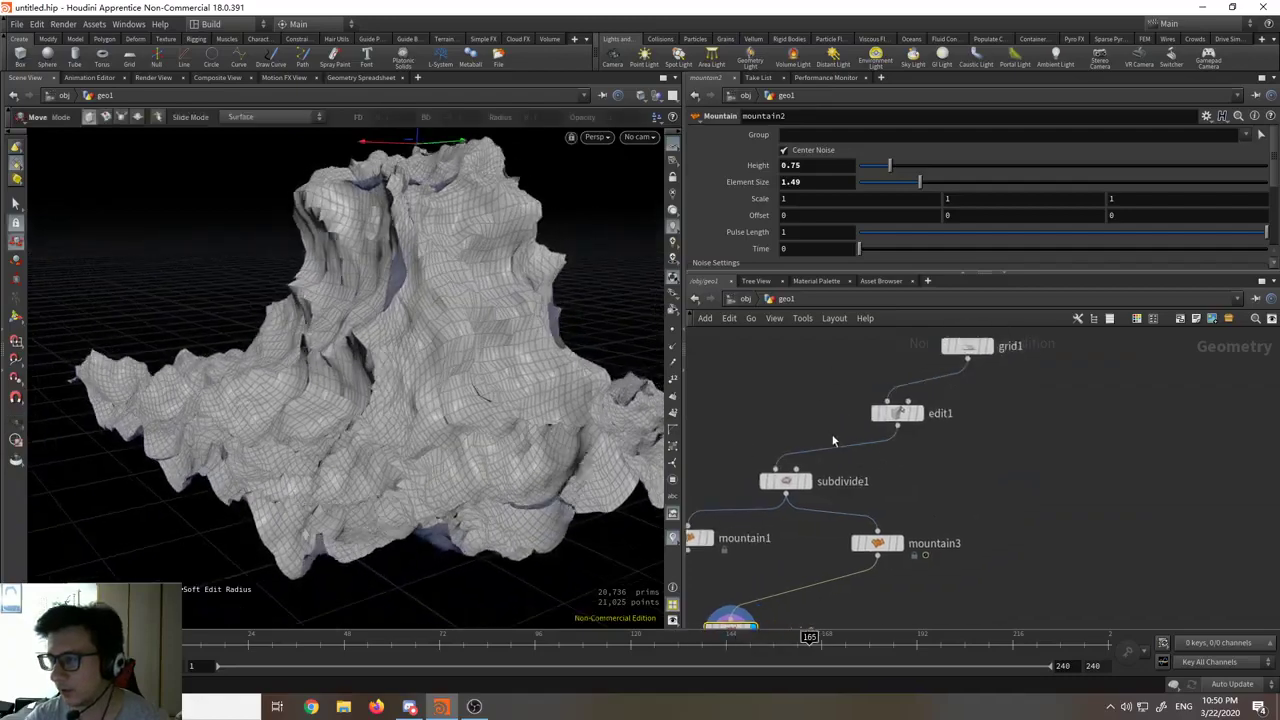
click(786, 481)
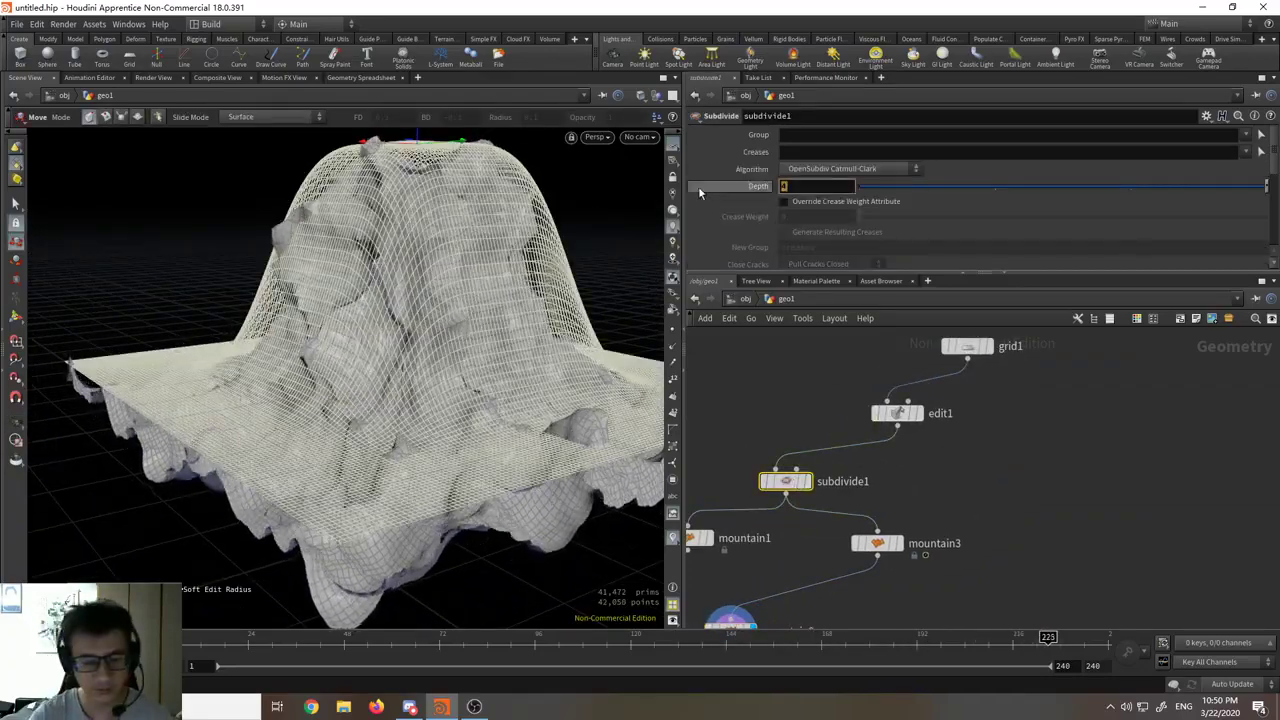
text(6)
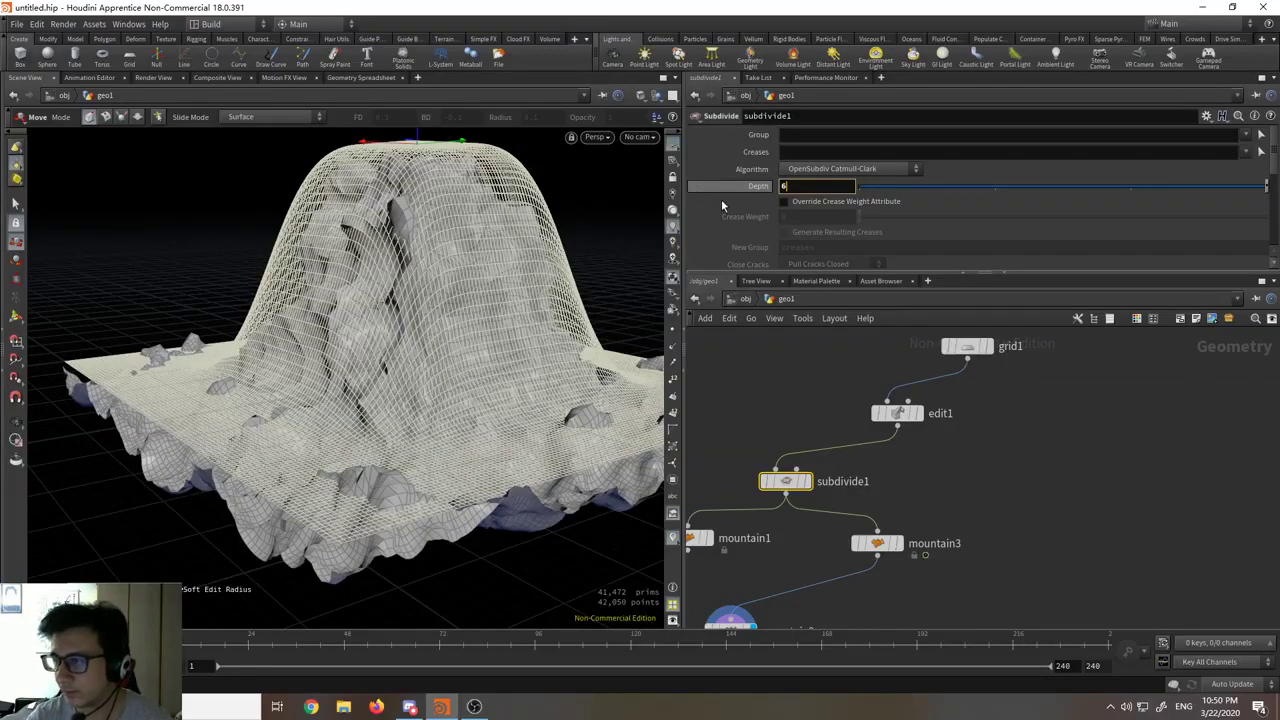
key(Return)
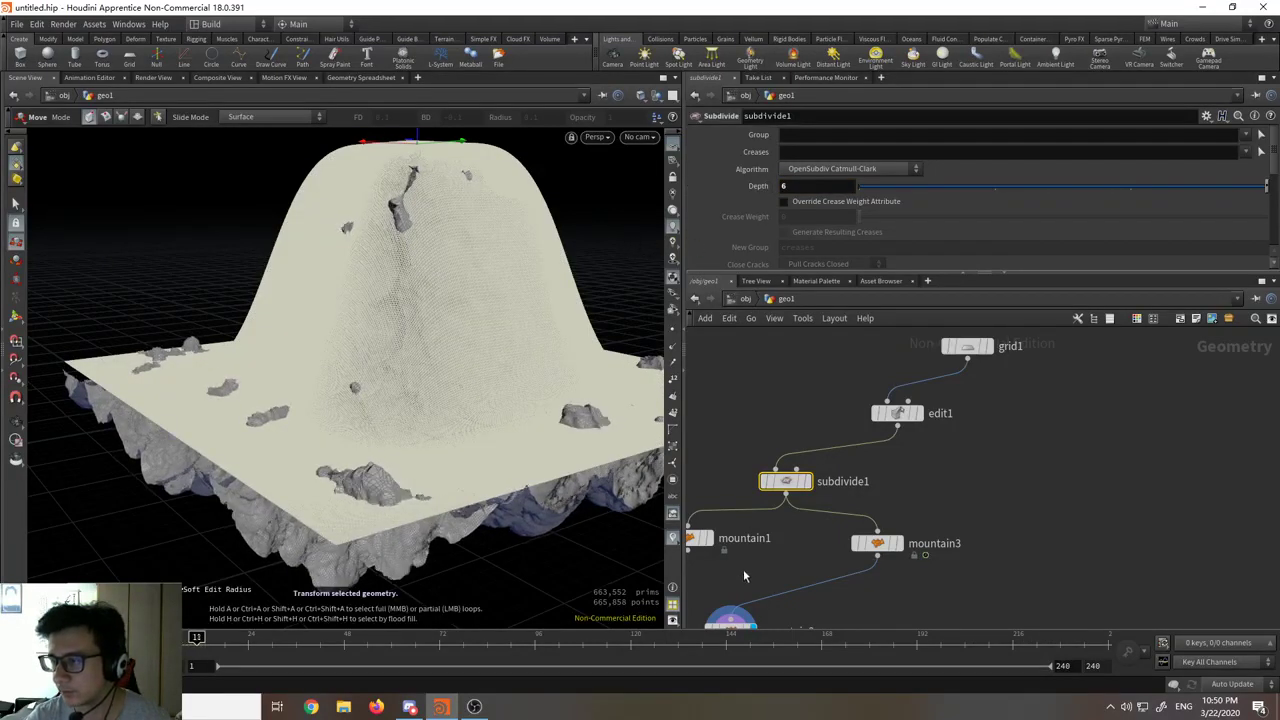
Step: Set subdivide1's Depth back to 4
middle_drag(743, 570, 744, 541)
drag(806, 187, 777, 190)
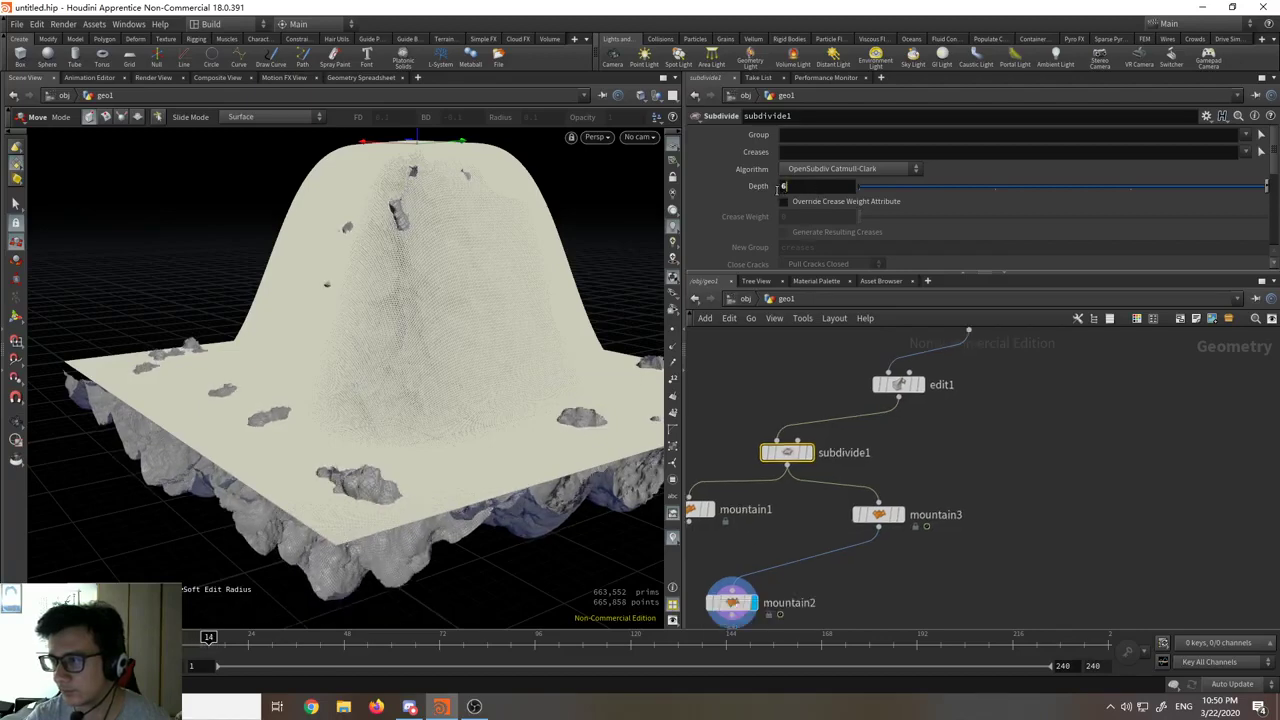
text(4)
key(Return)
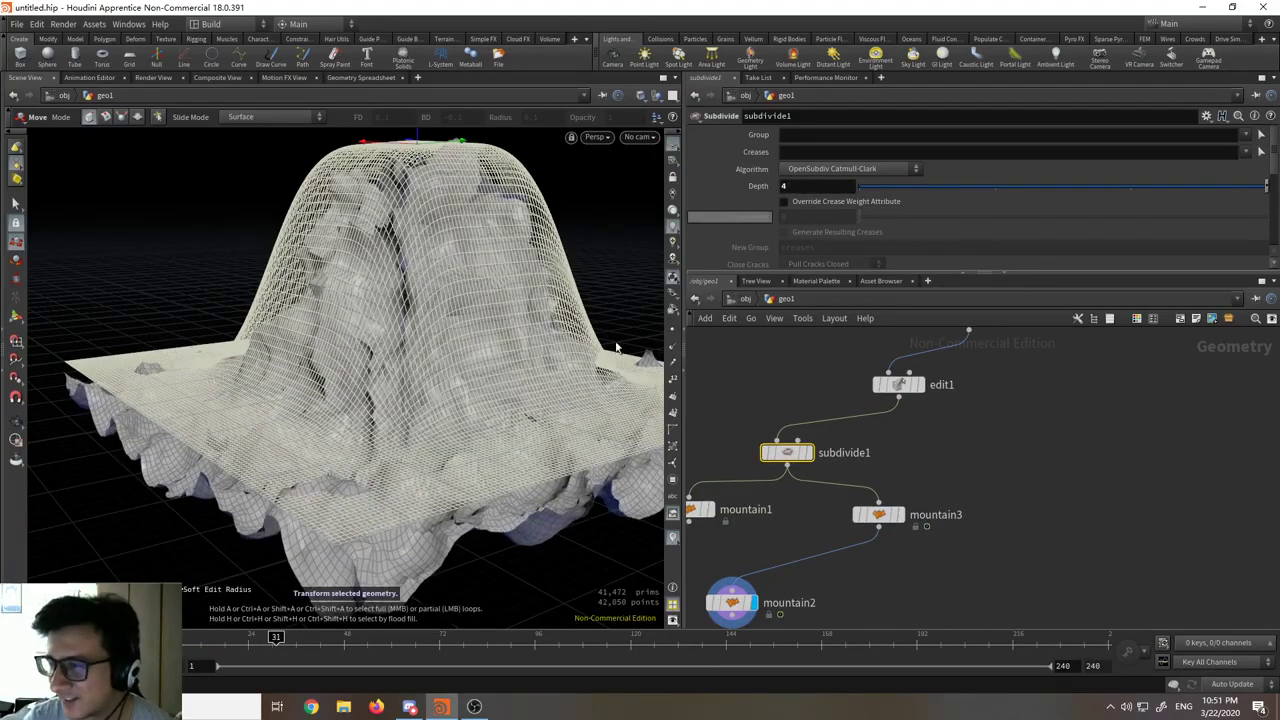
Step: Inspect the animated mountain2 terrain from other angles, and select edit1 to show its parameters
click(738, 604)
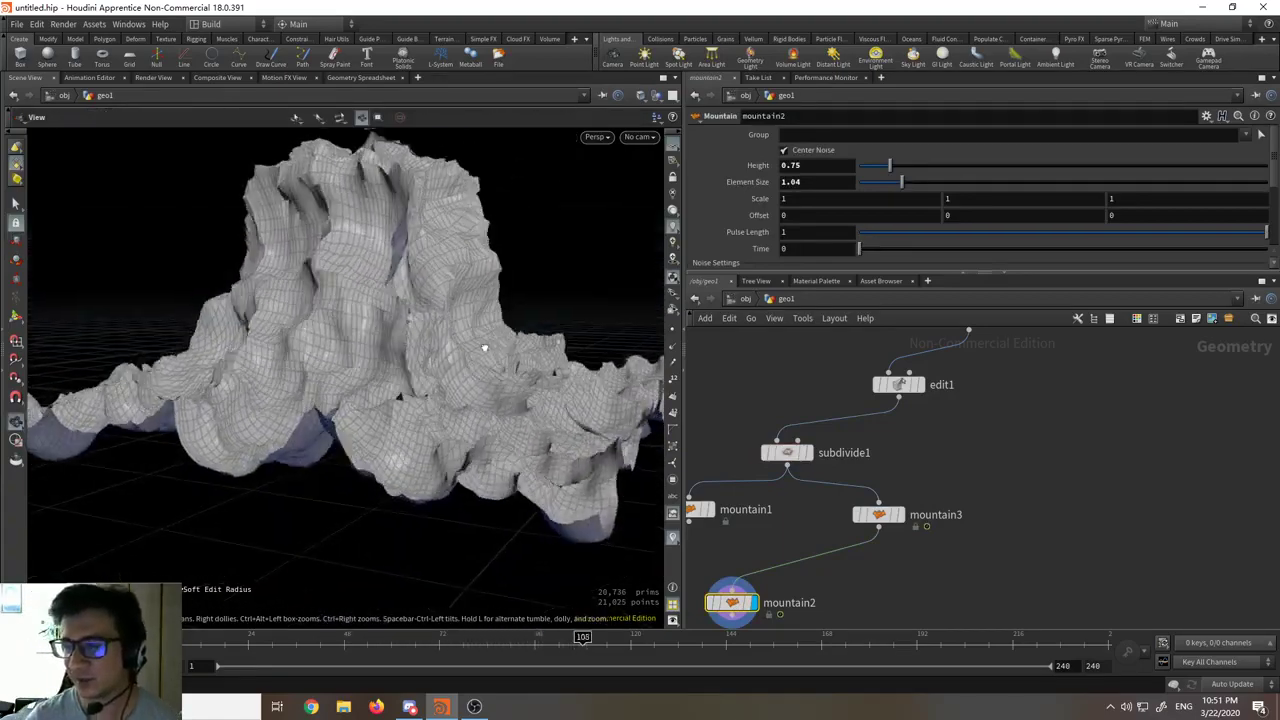
key(t)
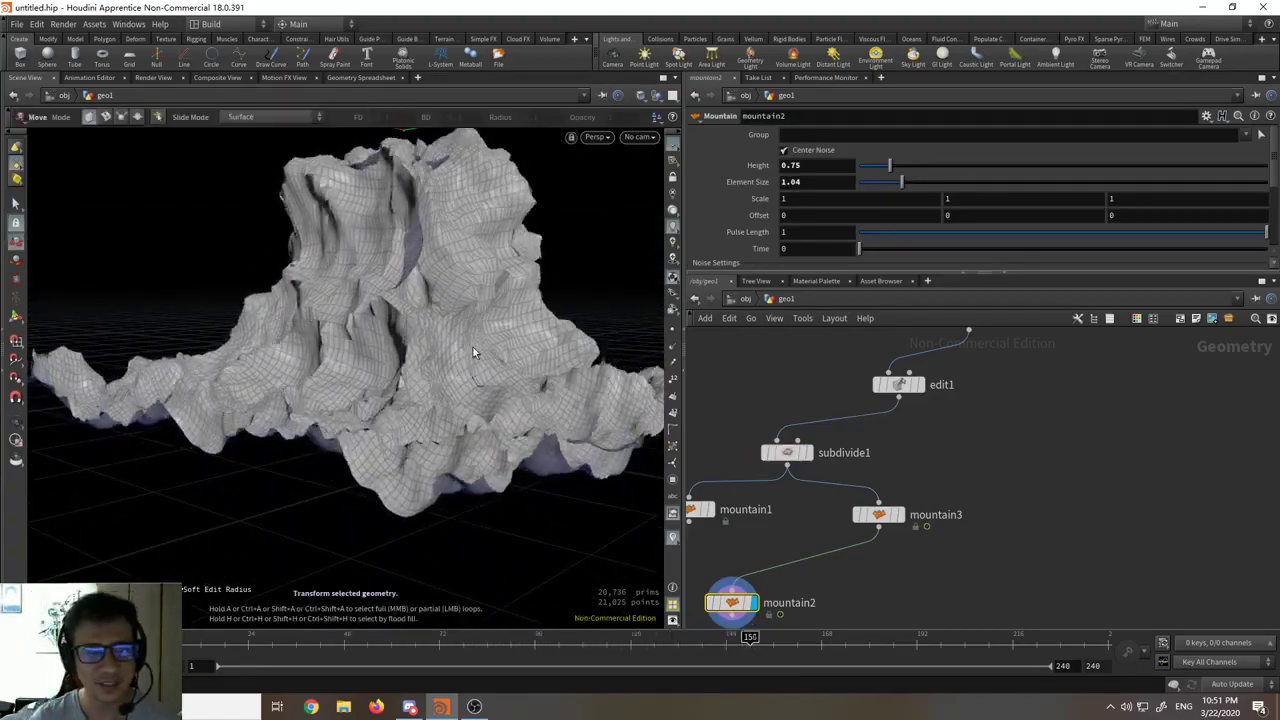
drag(473, 352, 498, 383)
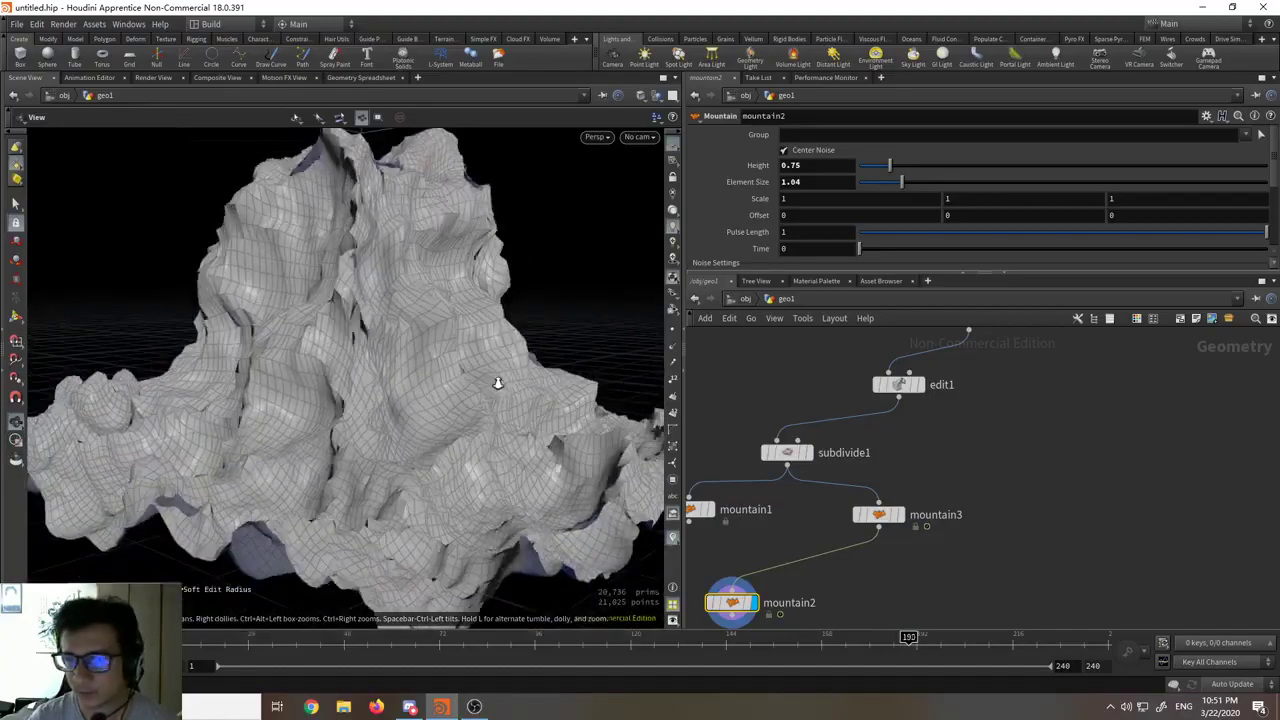
middle_drag(887, 423, 894, 483)
click(903, 444)
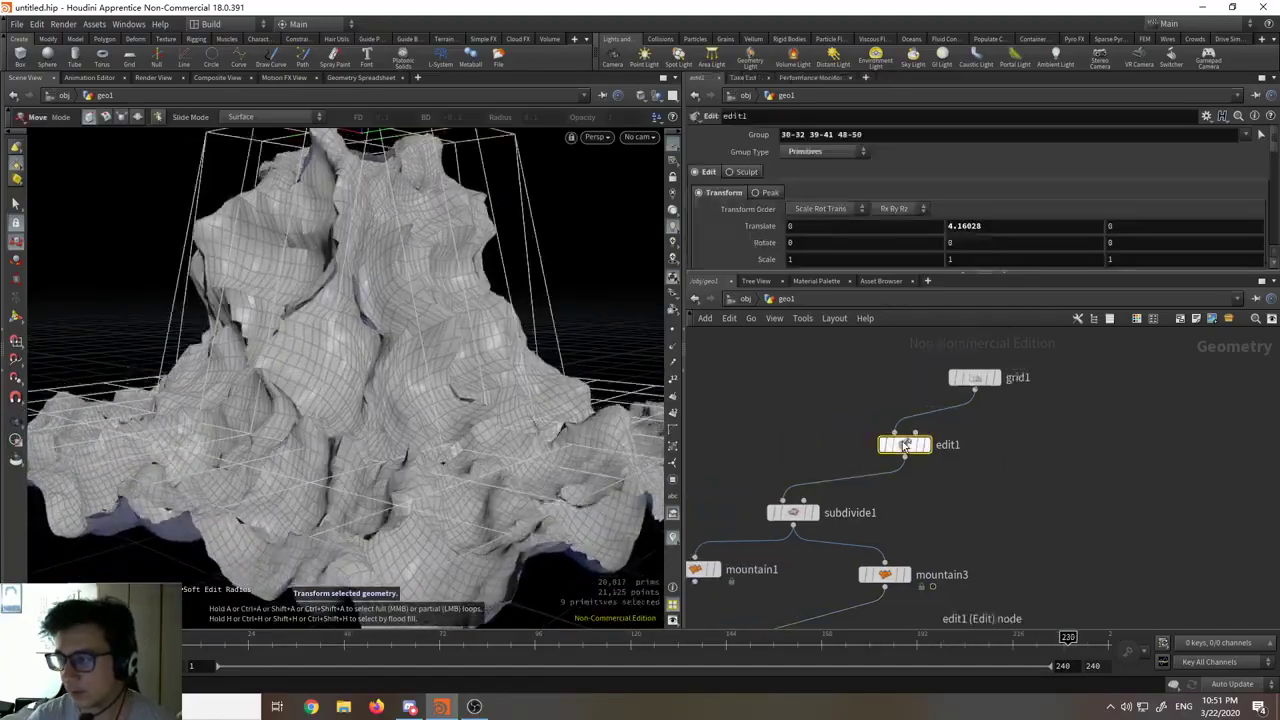
mouse_move(900, 446)
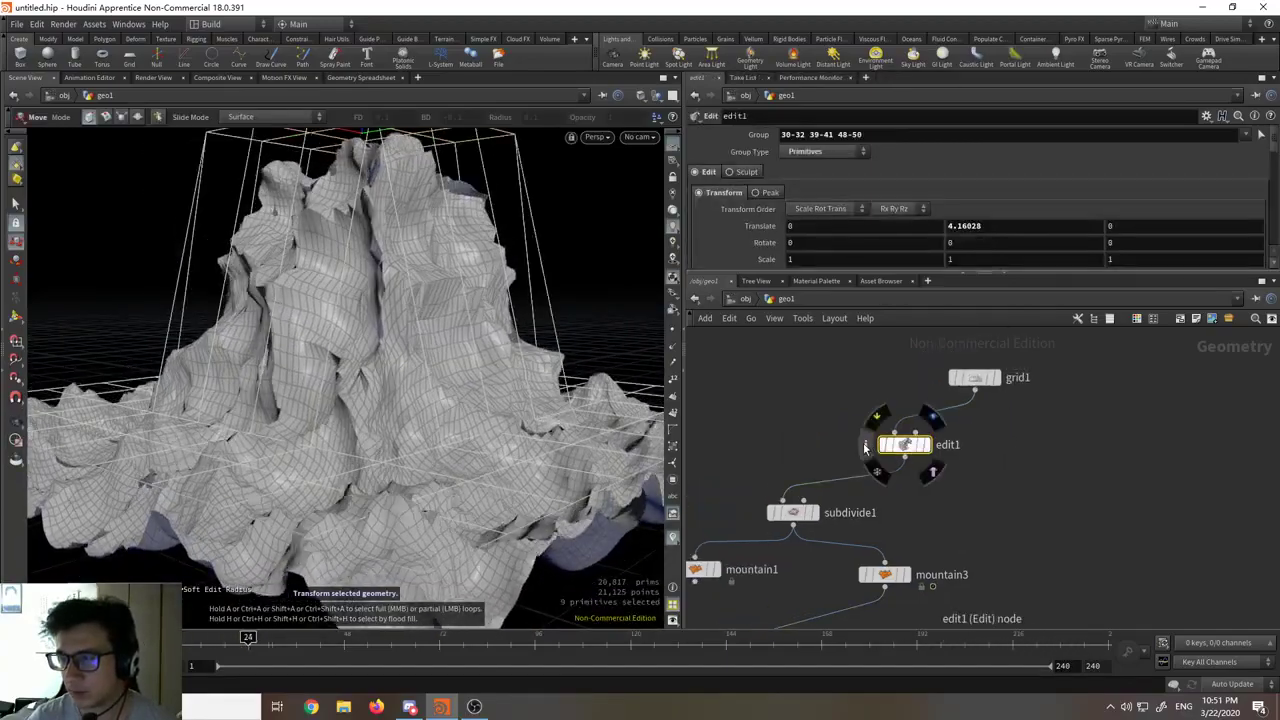
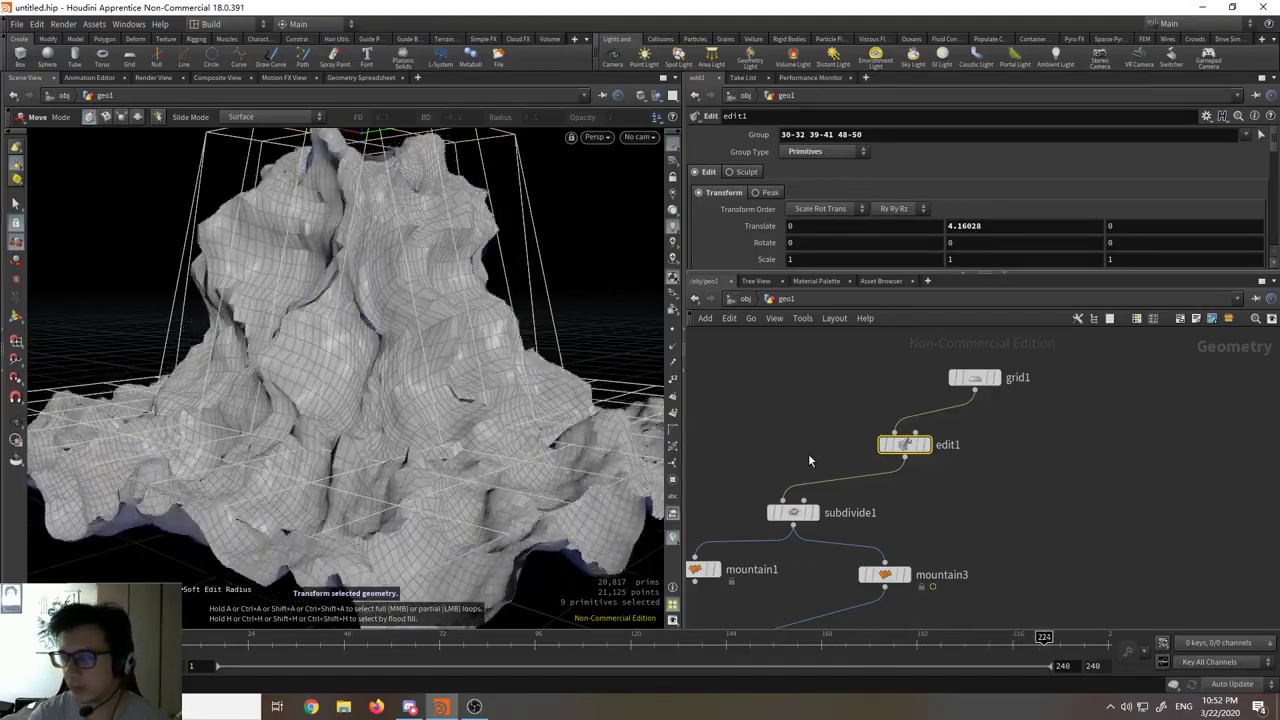
middle_drag(808, 453, 834, 469)
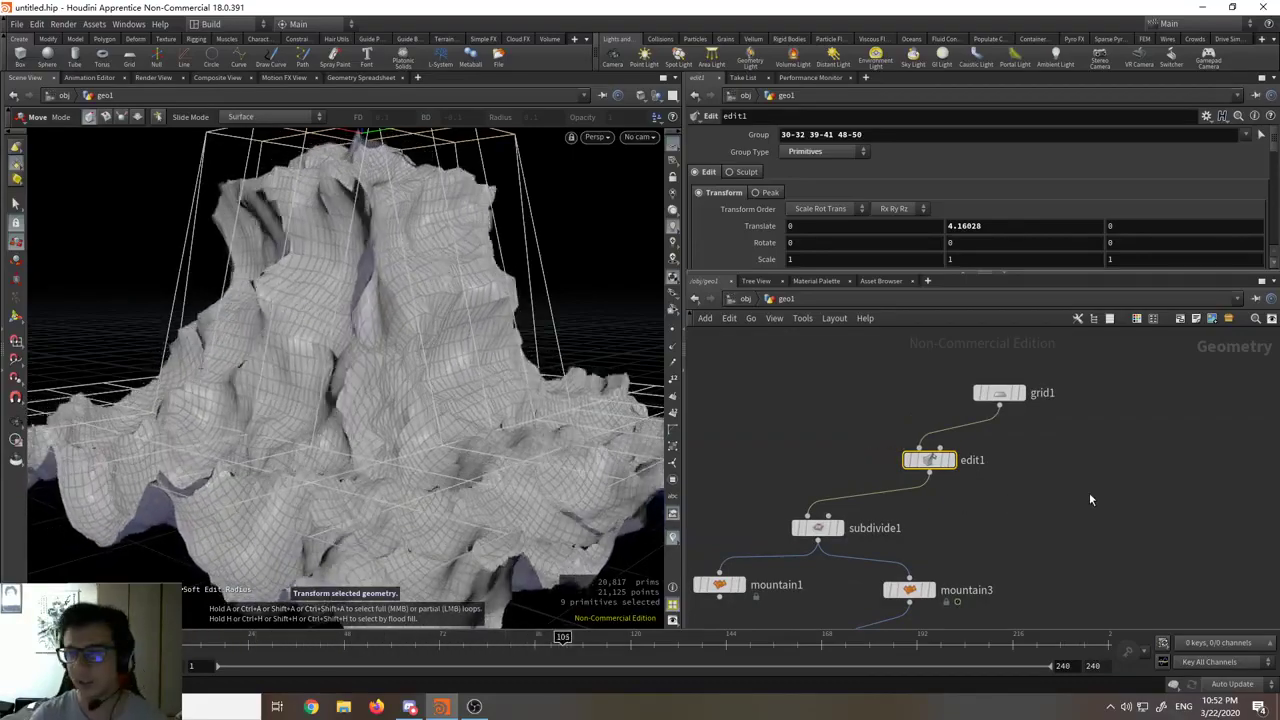
middle_drag(1054, 504, 1018, 480)
scroll(1065, 502, down, 2)
scroll(1006, 540, up, 4)
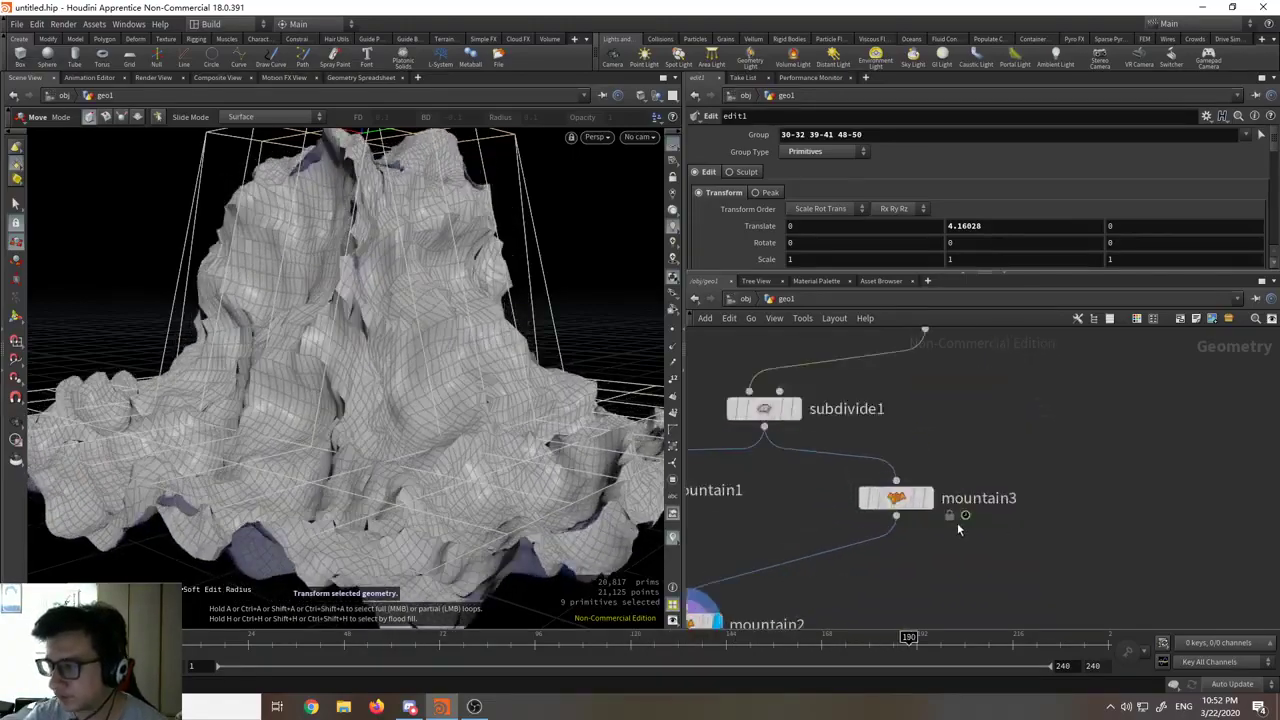
scroll(1012, 520, down, 2)
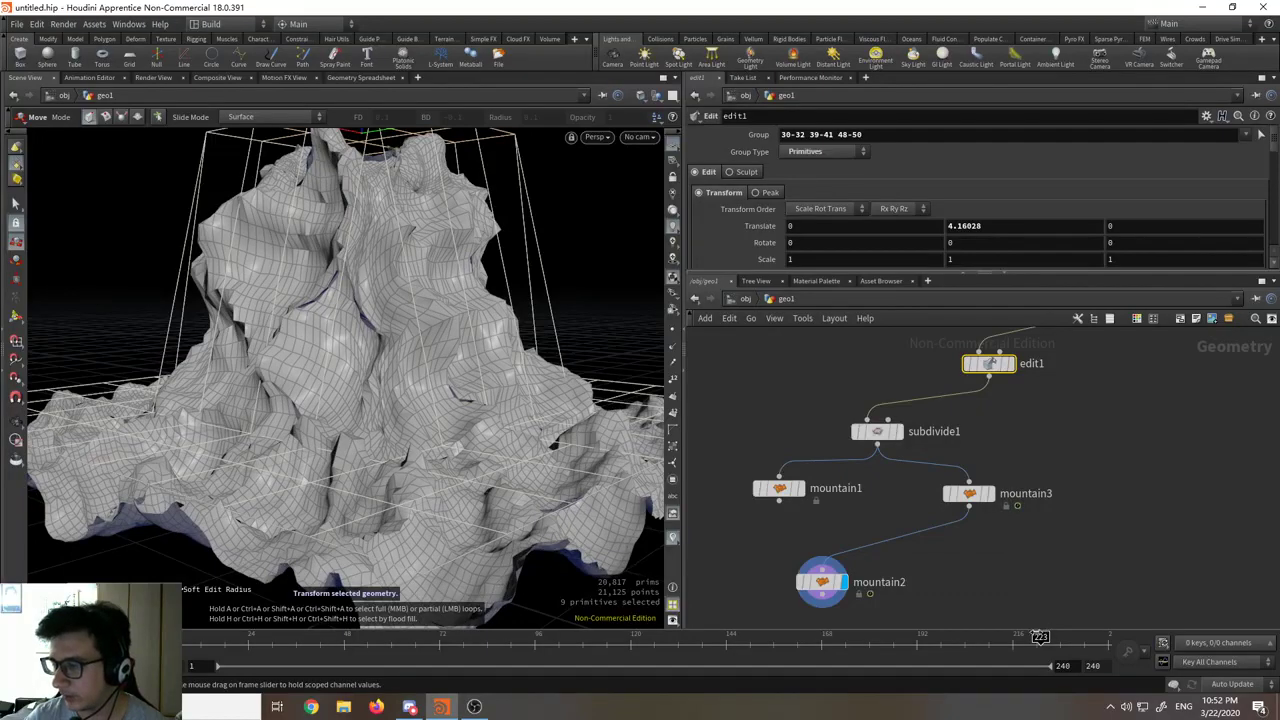
Step: Remove the frame expression from mountain3's Time parameter, resetting it to 0
drag(1040, 637, 297, 635)
click(968, 493)
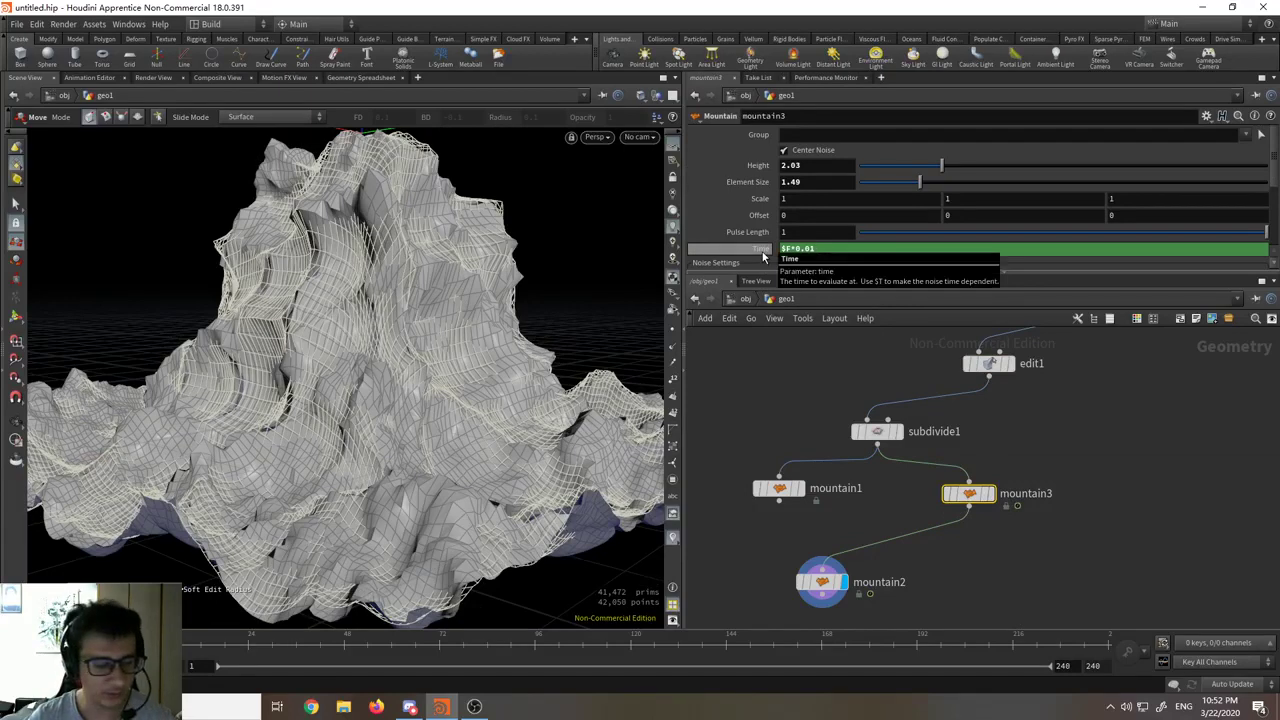
click(762, 250)
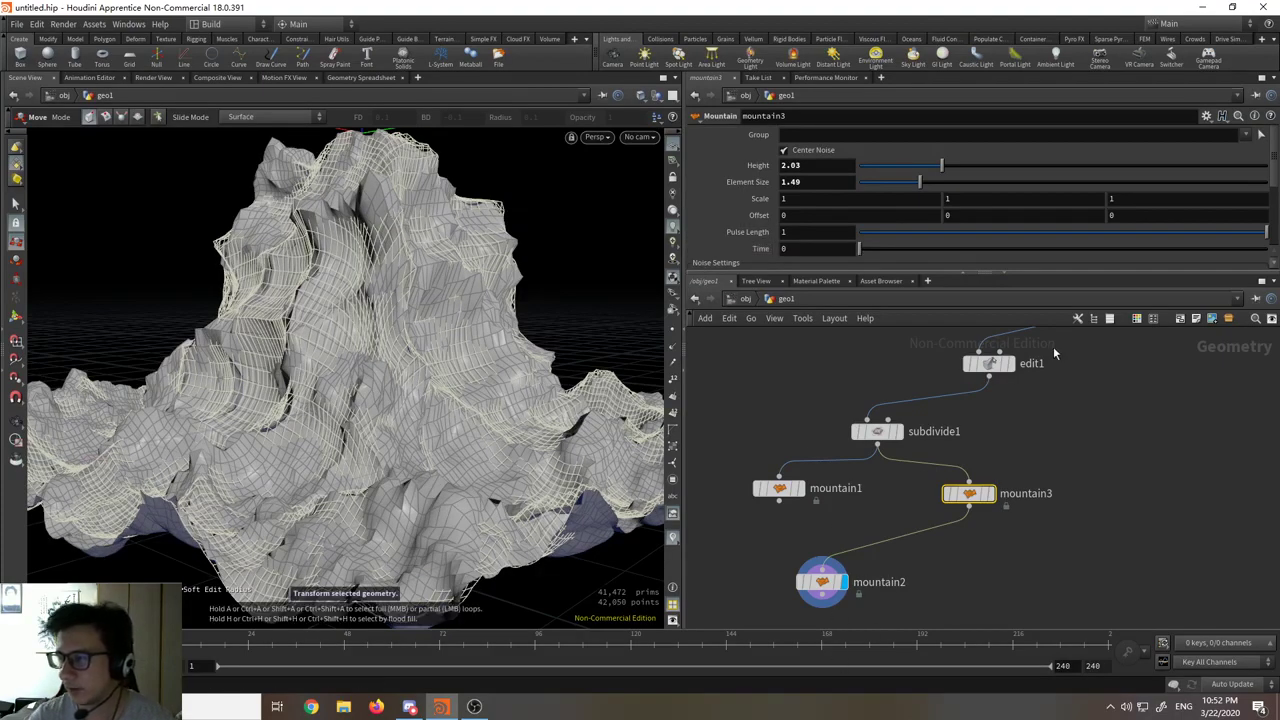
Step: Bypass the edit1 node and display mountain3's output to view its noise on the flat grid
middle_drag(974, 346, 944, 432)
click(934, 423)
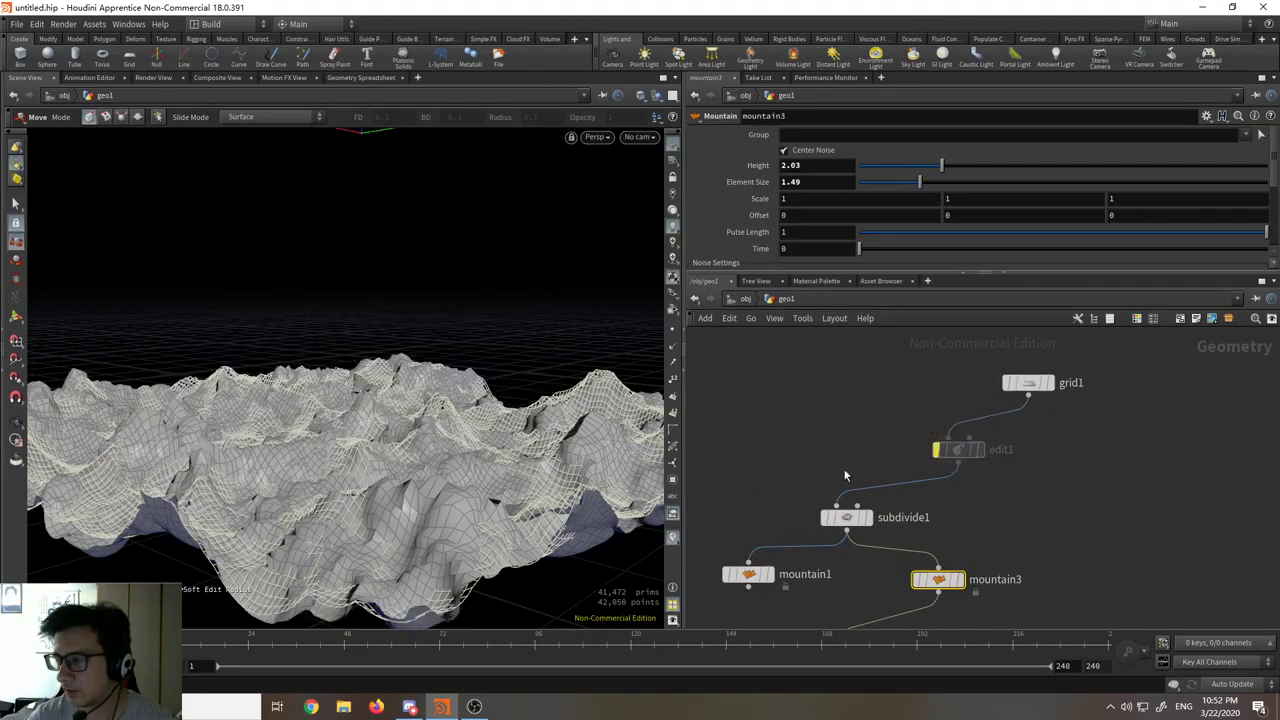
middle_drag(874, 574, 871, 471)
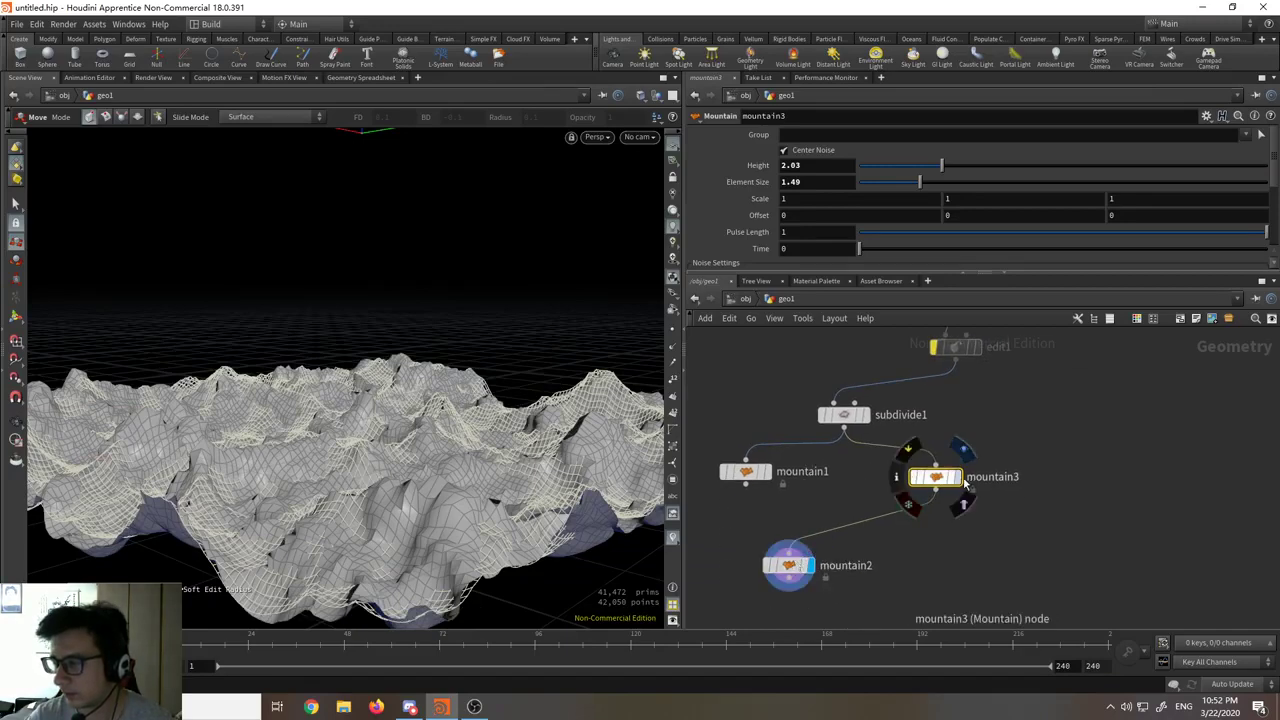
click(963, 452)
alt+drag(345, 352, 370, 448)
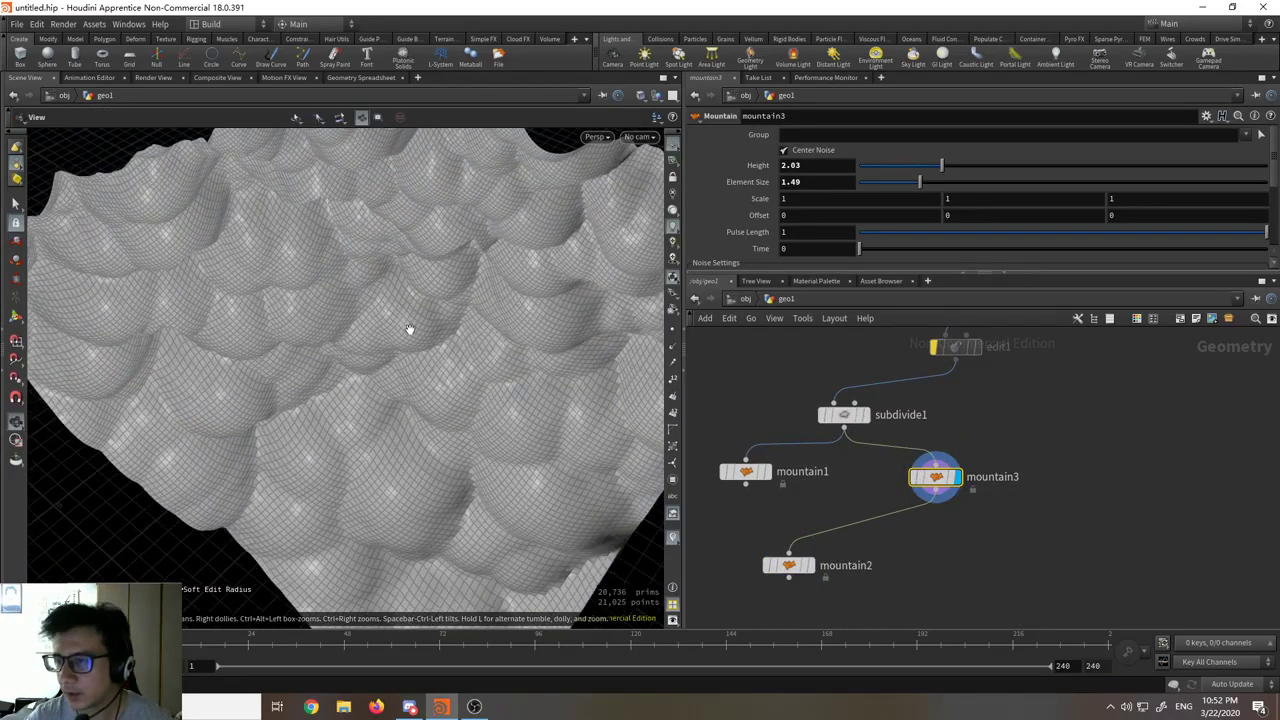
mouse_move(409, 329)
alt+mouse_down()
mouse_move(397, 261)
mouse_move(405, 320)
alt+mouse_up()
Step: Try the Terrain fractal type on mountain3, and return it to Hybrid Terrain
scroll(749, 190, down, 4)
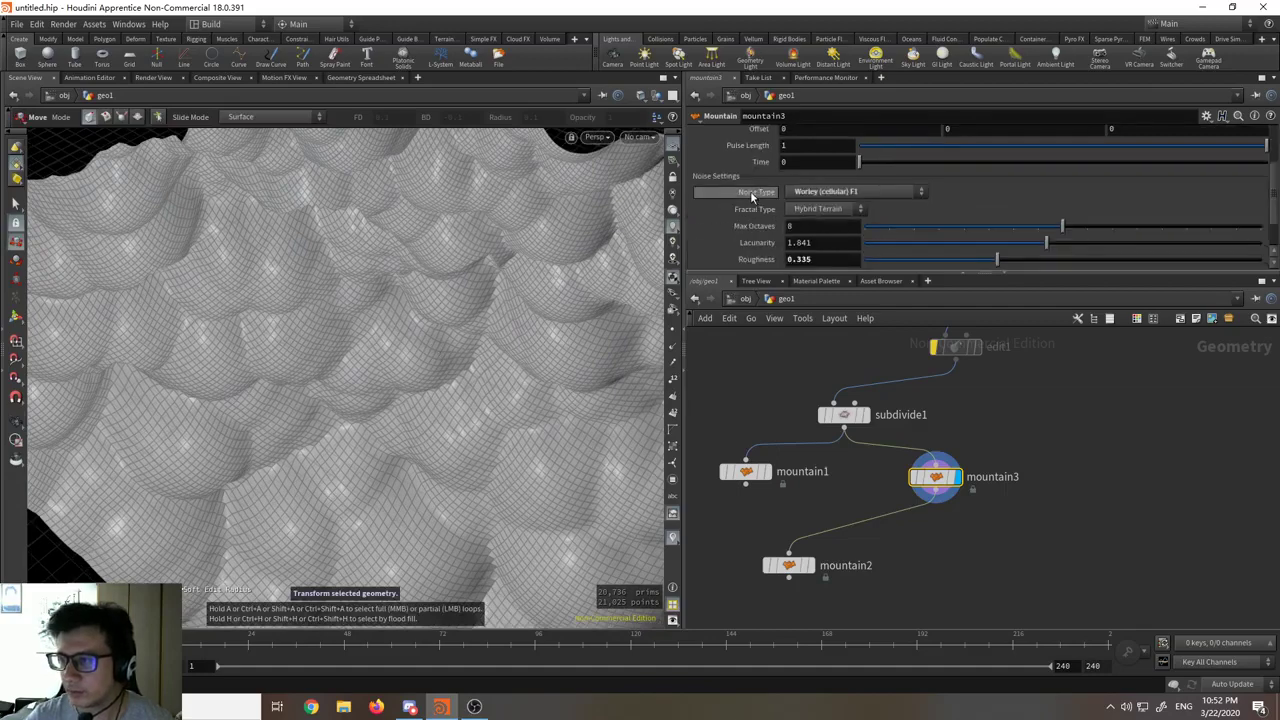
scroll(790, 198, up, 1)
click(820, 192)
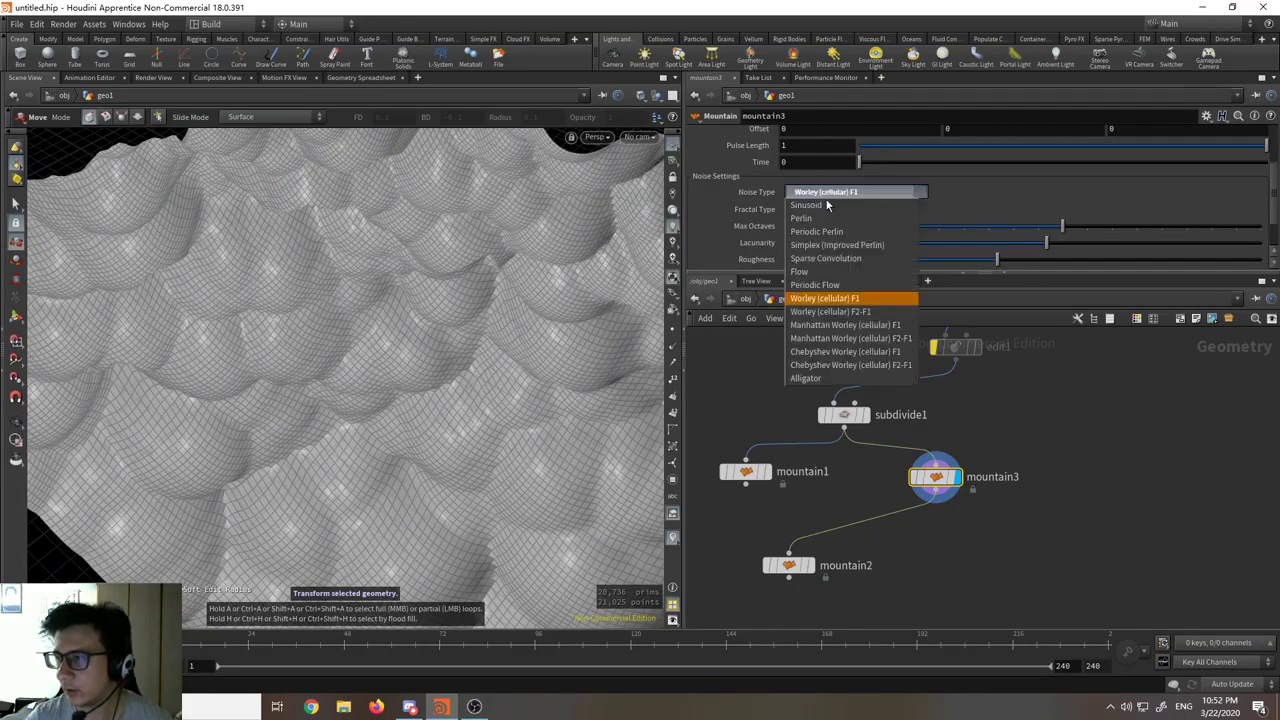
click(820, 192)
click(822, 208)
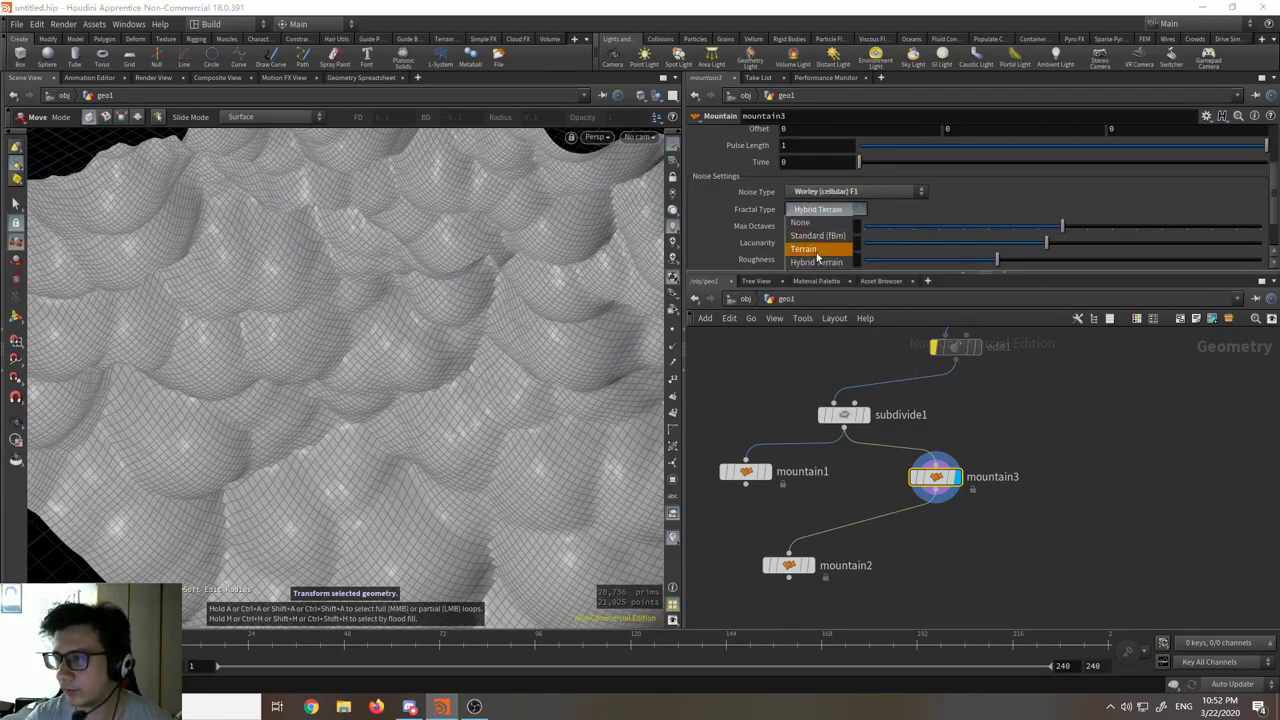
click(804, 248)
click(822, 208)
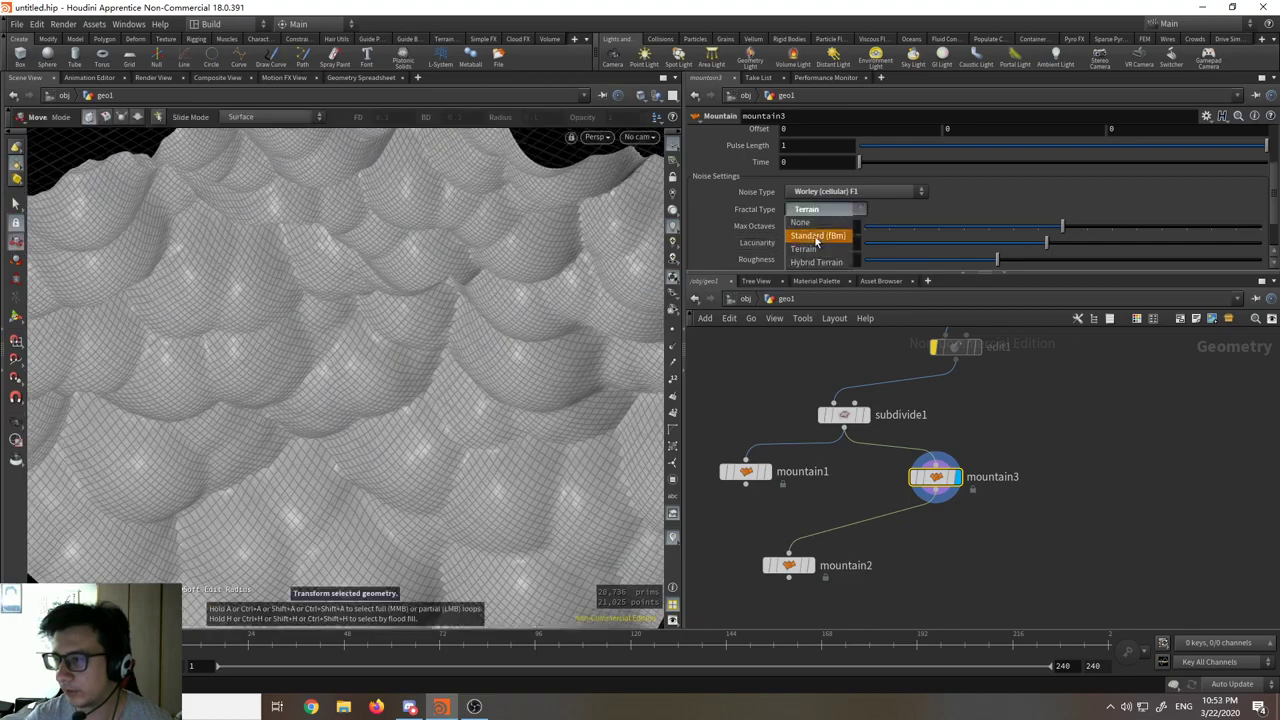
click(808, 251)
Step: Try the Worley (cellular) F2-F1 noise type on mountain3 and view the terrain from above
click(820, 192)
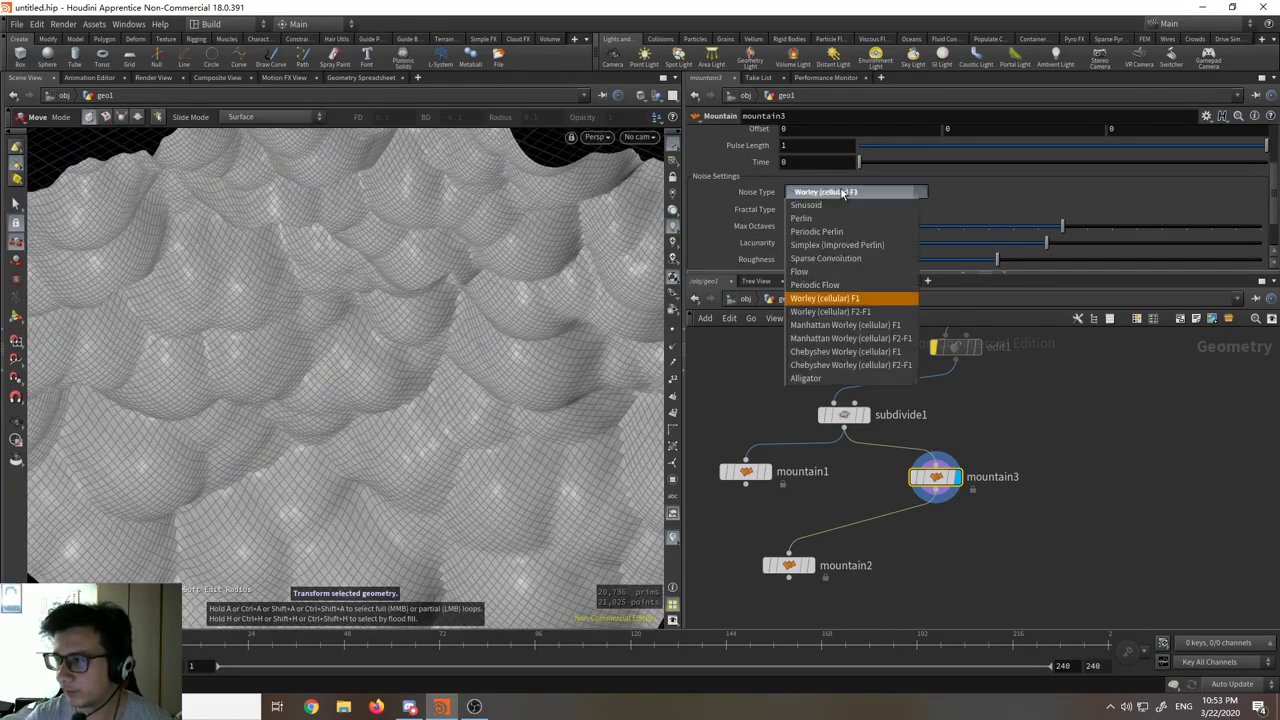
click(830, 311)
drag(440, 330, 470, 440)
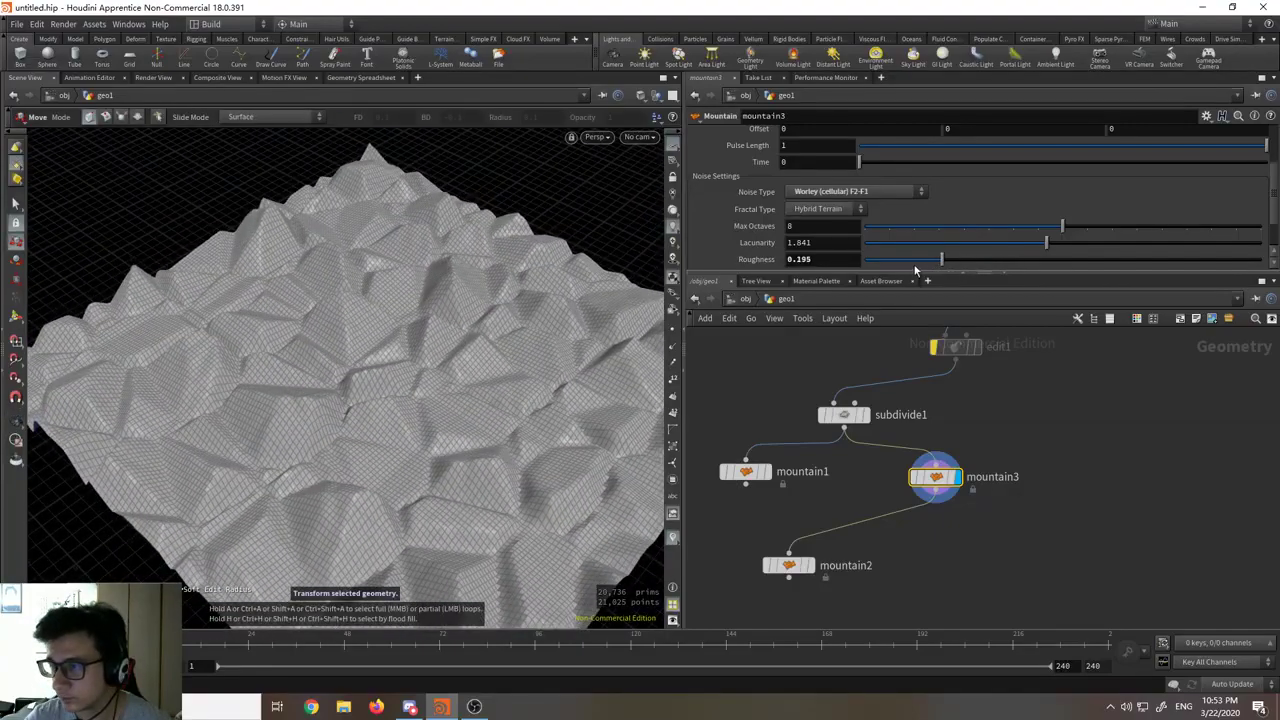
Step: Set mountain3's Roughness to 0 and inspect the smoother facets
drag(1062, 274, 728, 277)
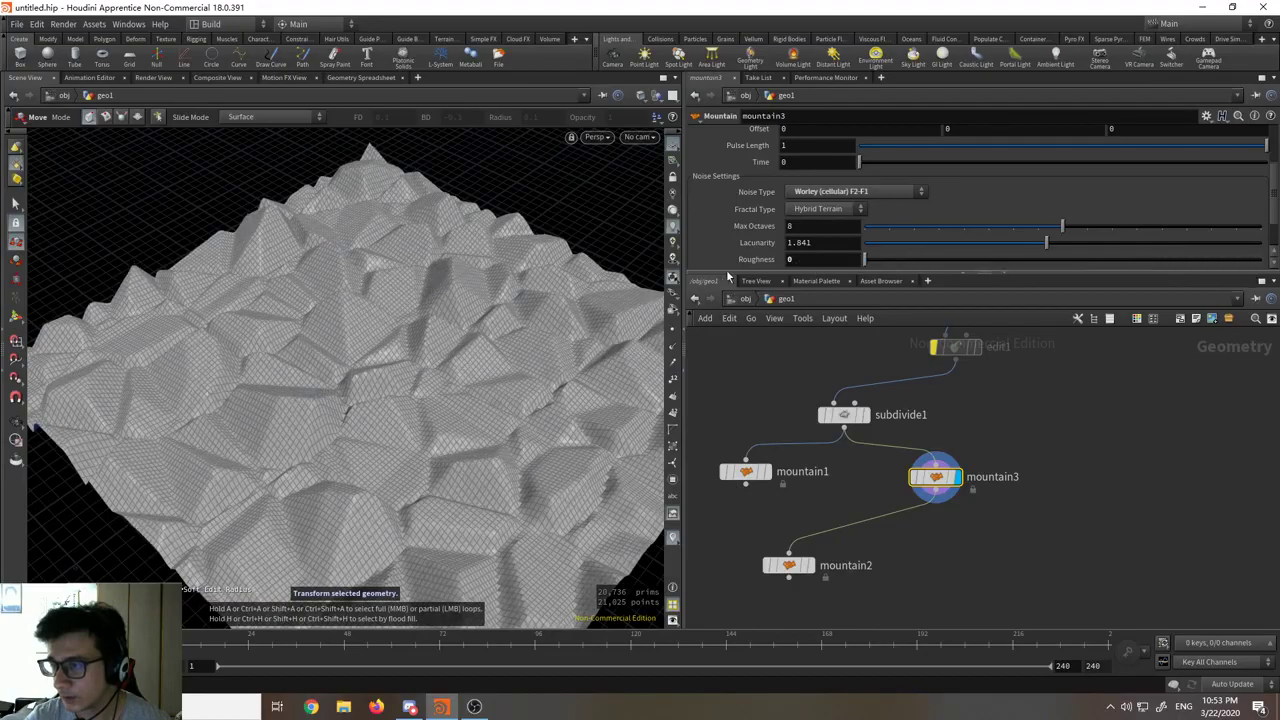
alt+drag(440, 300, 338, 374)
key(t)
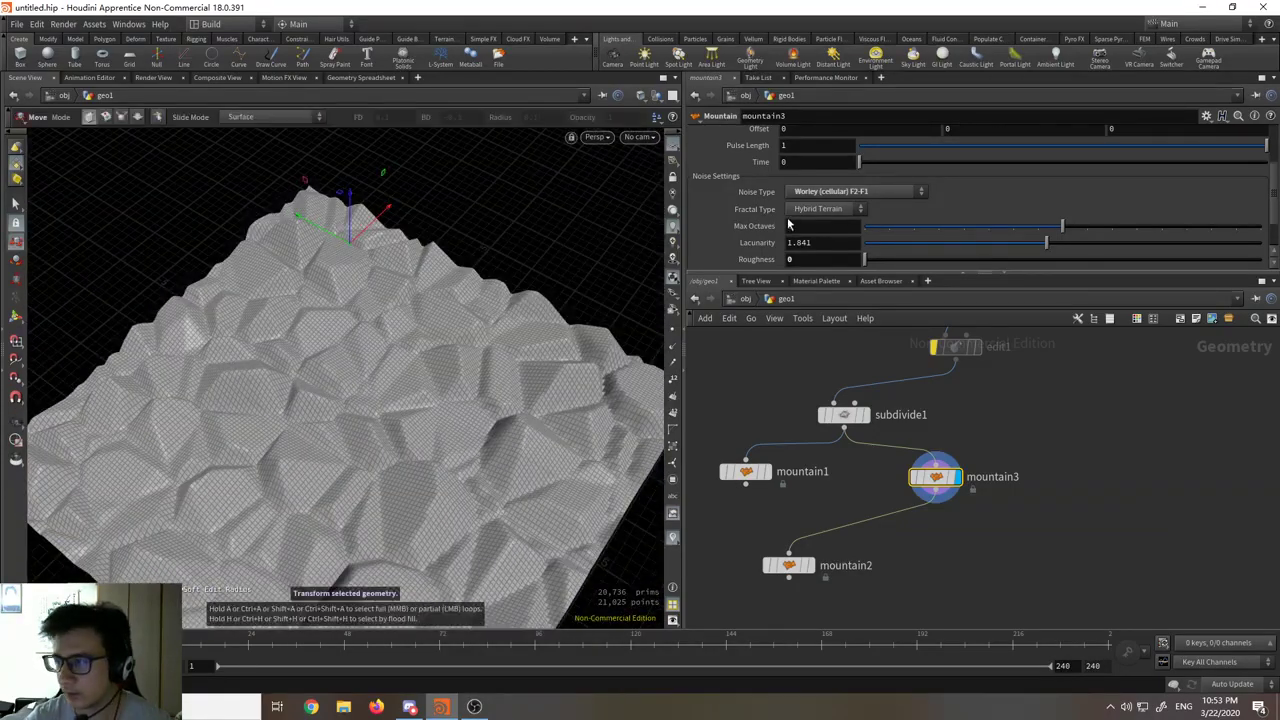
Step: Try the Manhattan Worley (cellular) F1 noise type on mountain3 and view it from a lower angle
scroll(866, 209, down, 1)
click(863, 180)
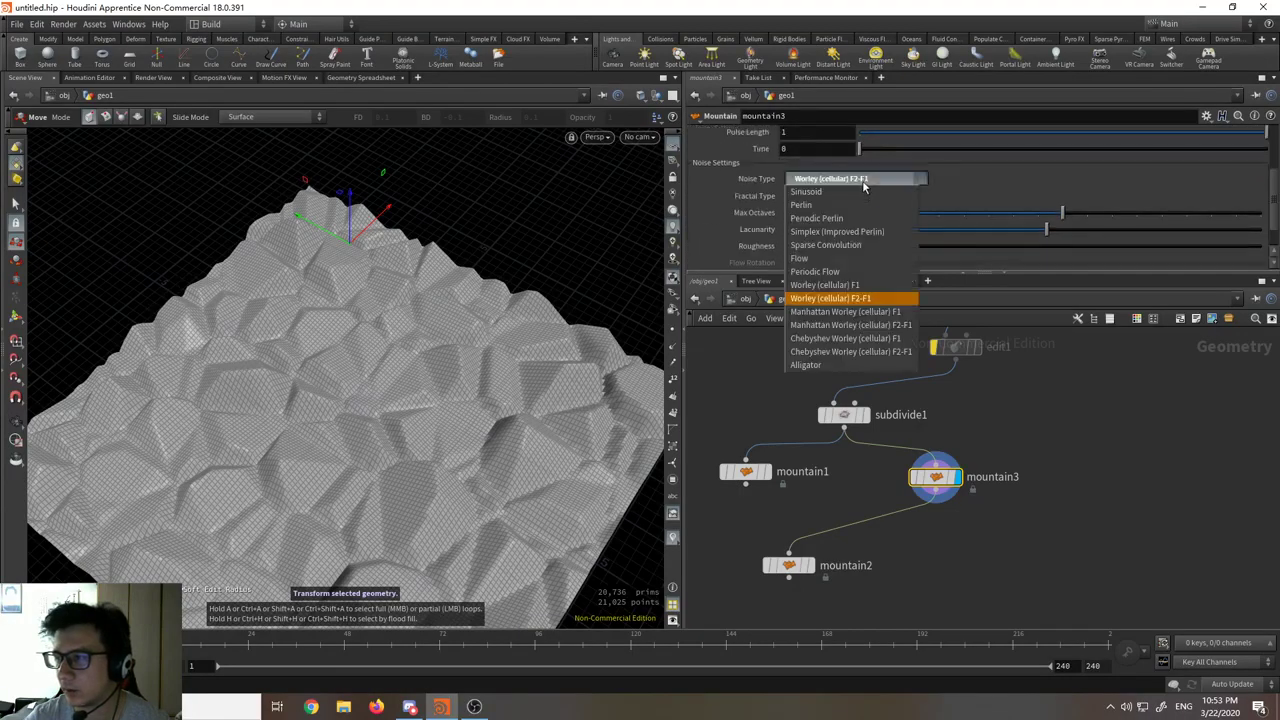
click(836, 313)
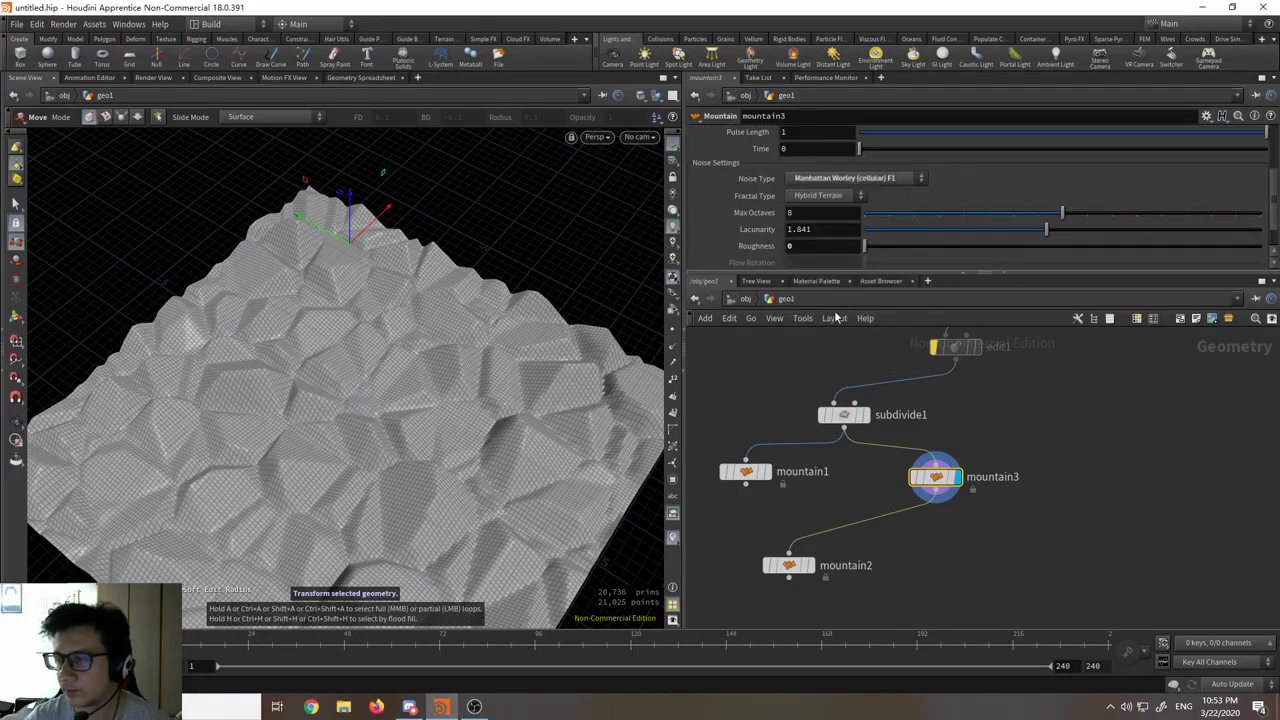
key(Escape)
drag(437, 423, 454, 325)
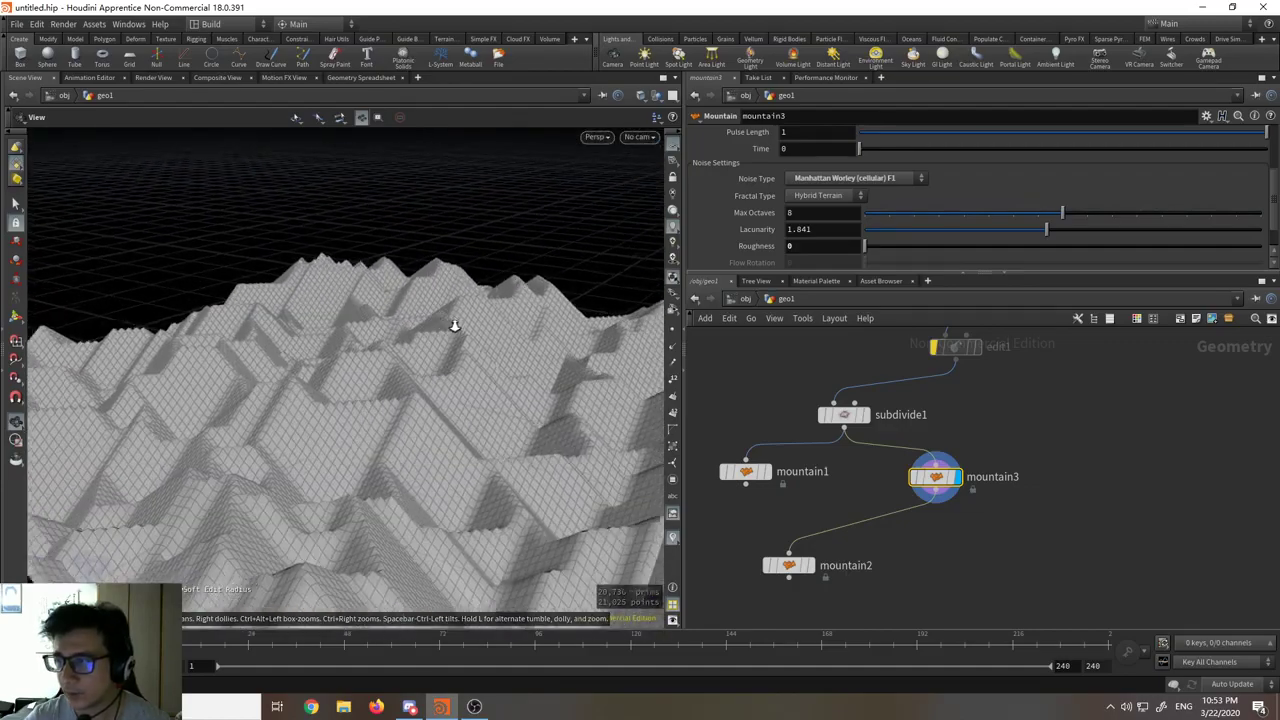
key(t)
Step: Set mountain3's noise type to Manhattan Worley (cellular) F2-F1
click(818, 195)
click(855, 178)
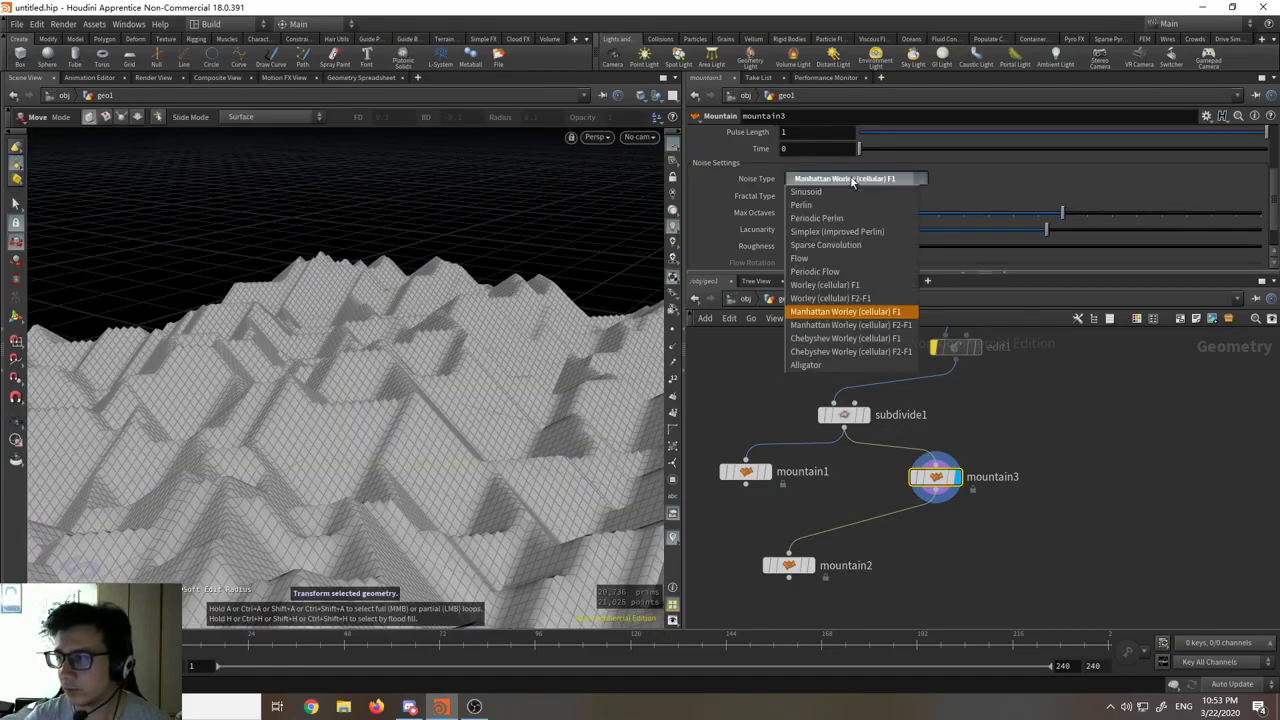
click(848, 325)
key(Escape)
drag(470, 380, 535, 300)
key(t)
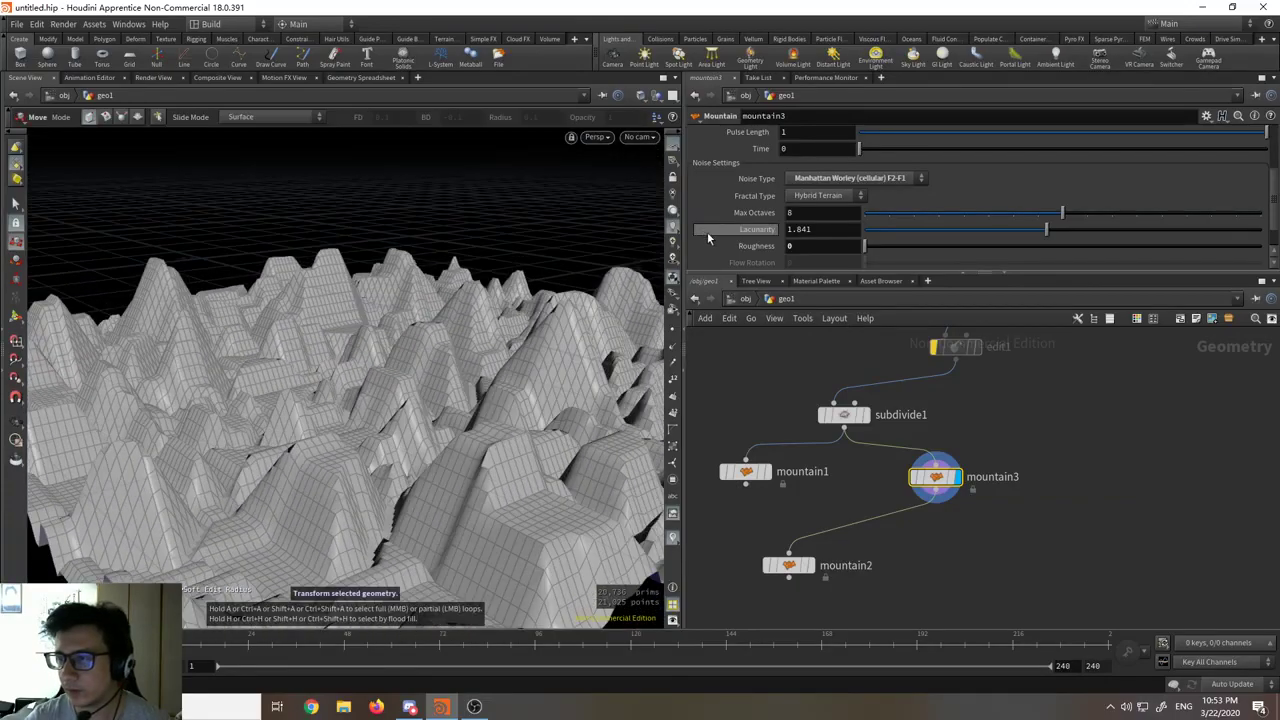
Step: Widen the 3D viewport and inspect the Manhattan Worley terrain from a lower angle
drag(680, 226, 788, 226)
key(Escape)
drag(470, 330, 600, 390)
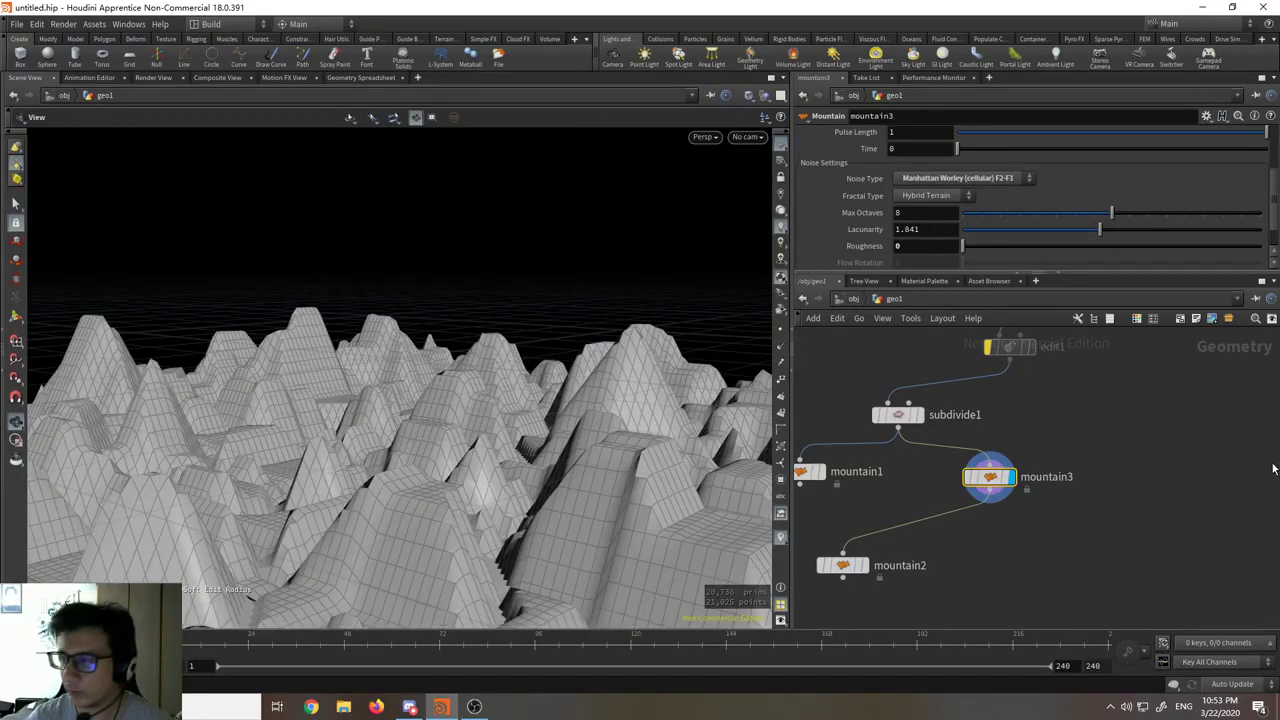
key(t)
Step: Enable edit1 briefly to compare the terrain, bypass it again, and view the terrain from higher up
middle_drag(1057, 357, 1057, 404)
click(984, 367)
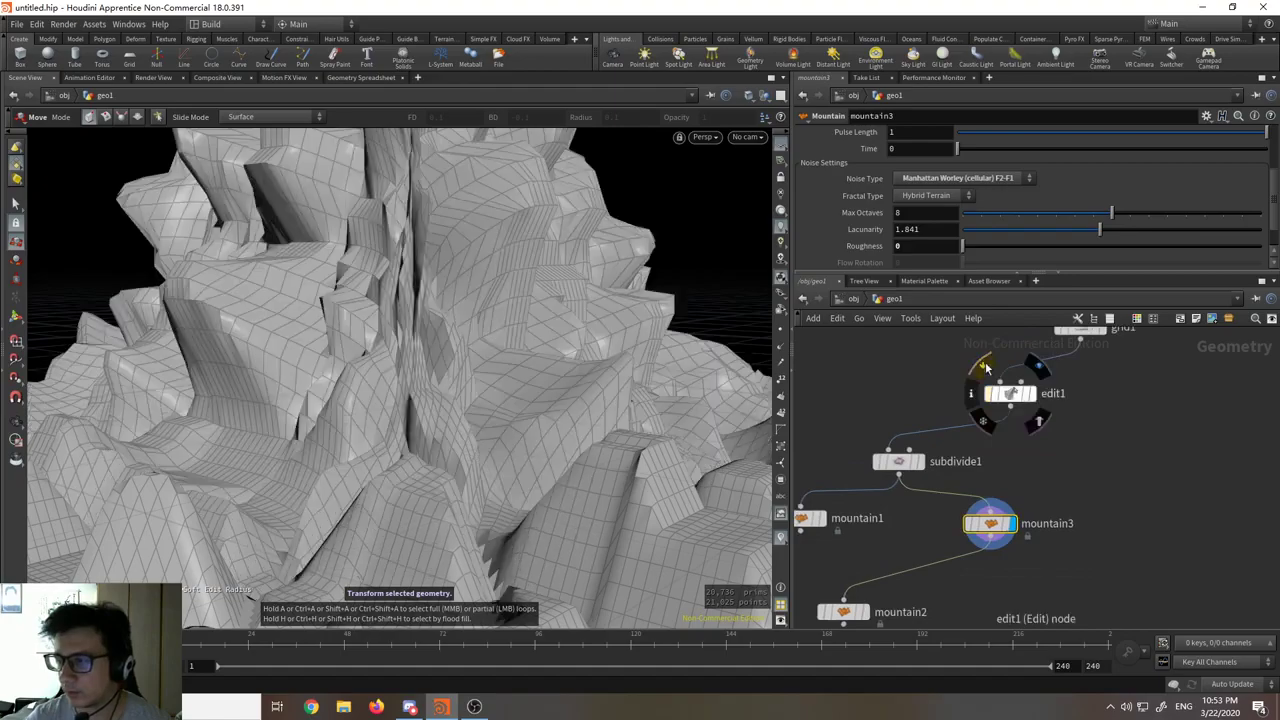
click(986, 368)
key(Escape)
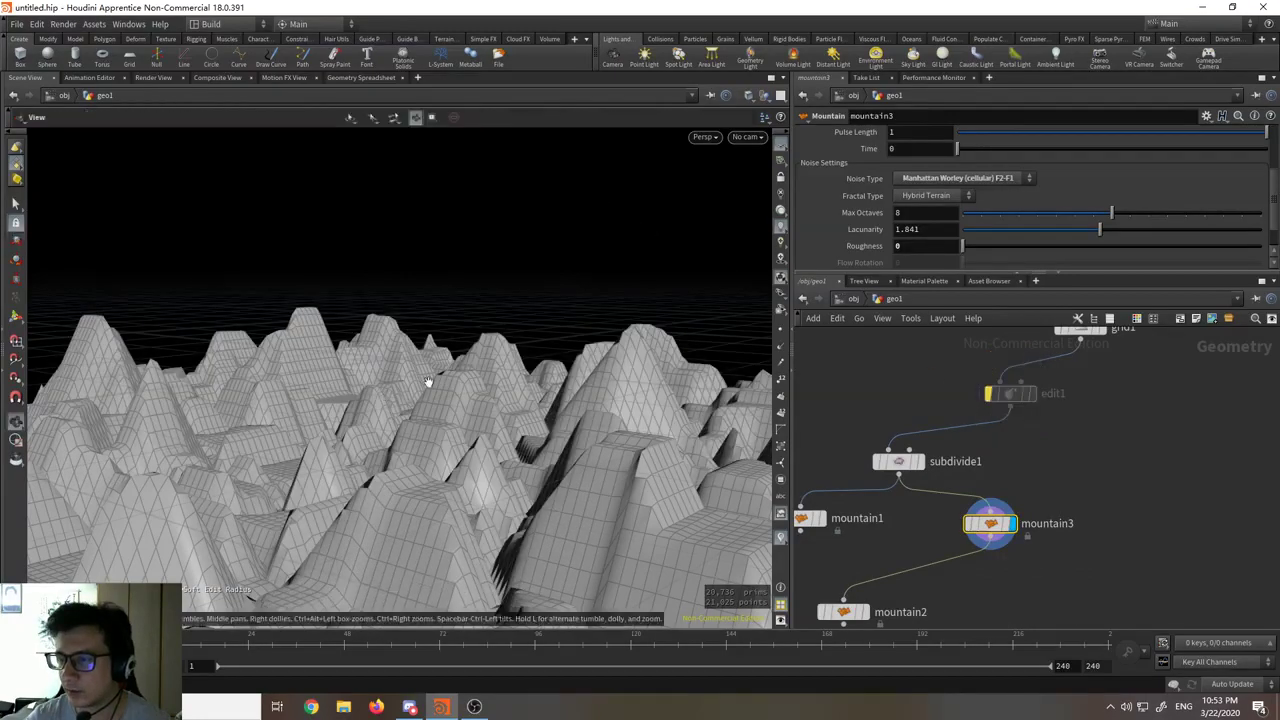
drag(426, 374, 487, 402)
key(t)
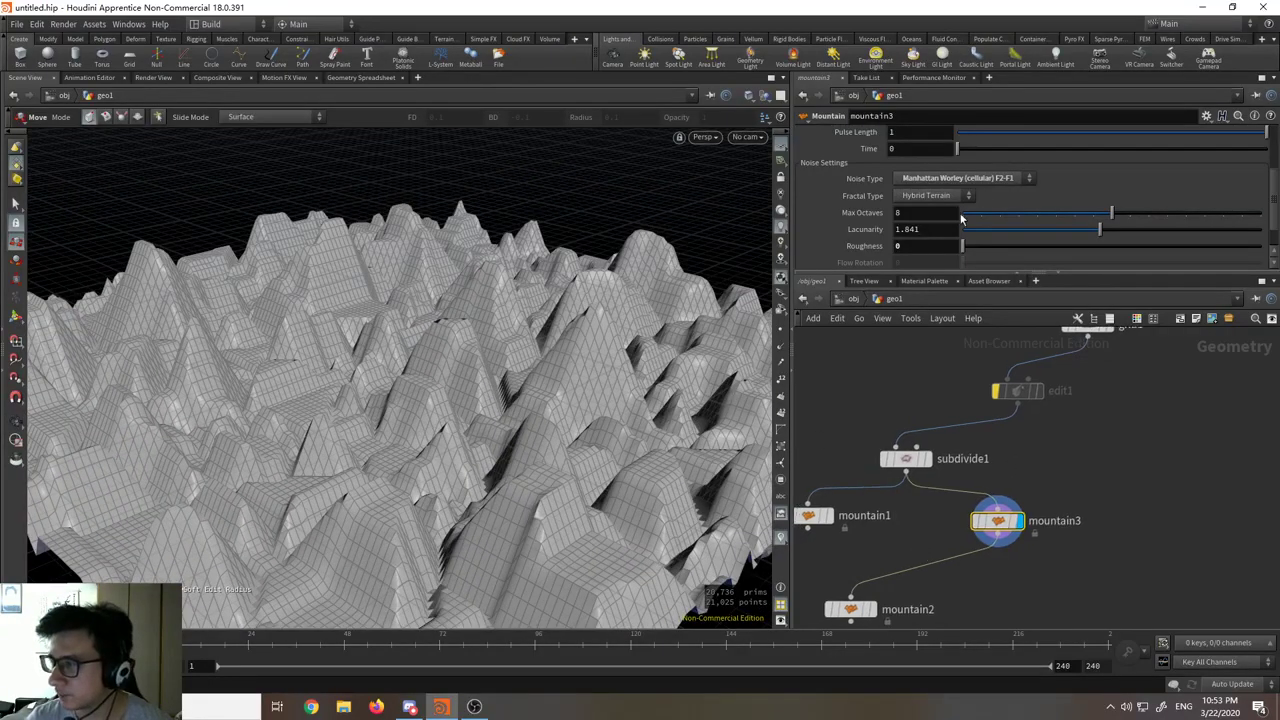
Step: Move subdivide1 and the three mountain nodes together away from edit1 in the network
click(957, 177)
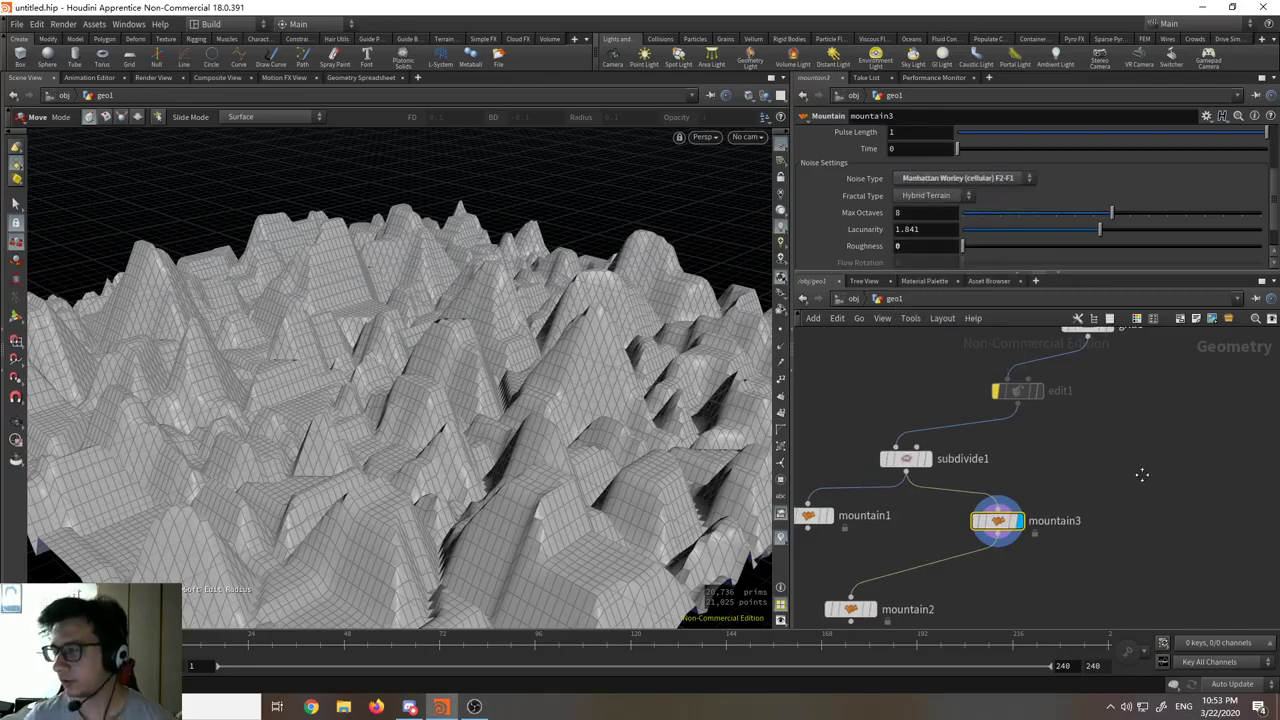
scroll(1141, 474, down, 3)
drag(1147, 585, 998, 480)
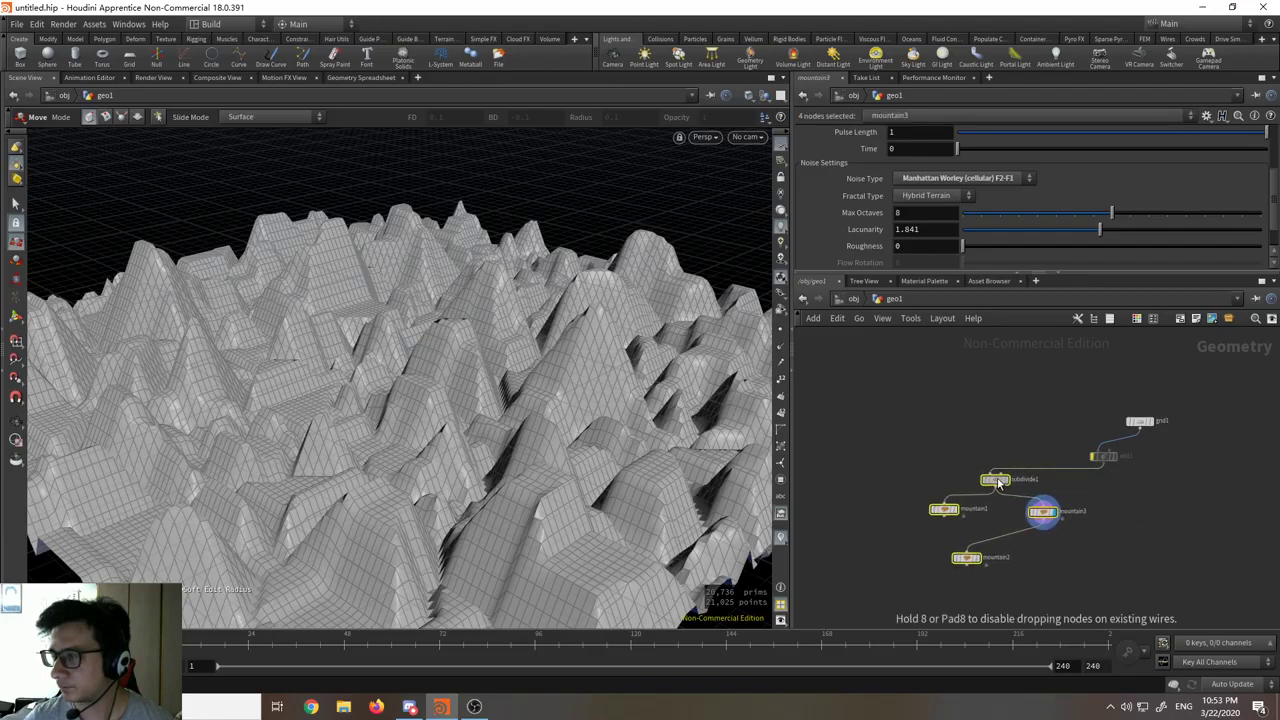
scroll(1090, 482, up, 5)
click(1081, 485)
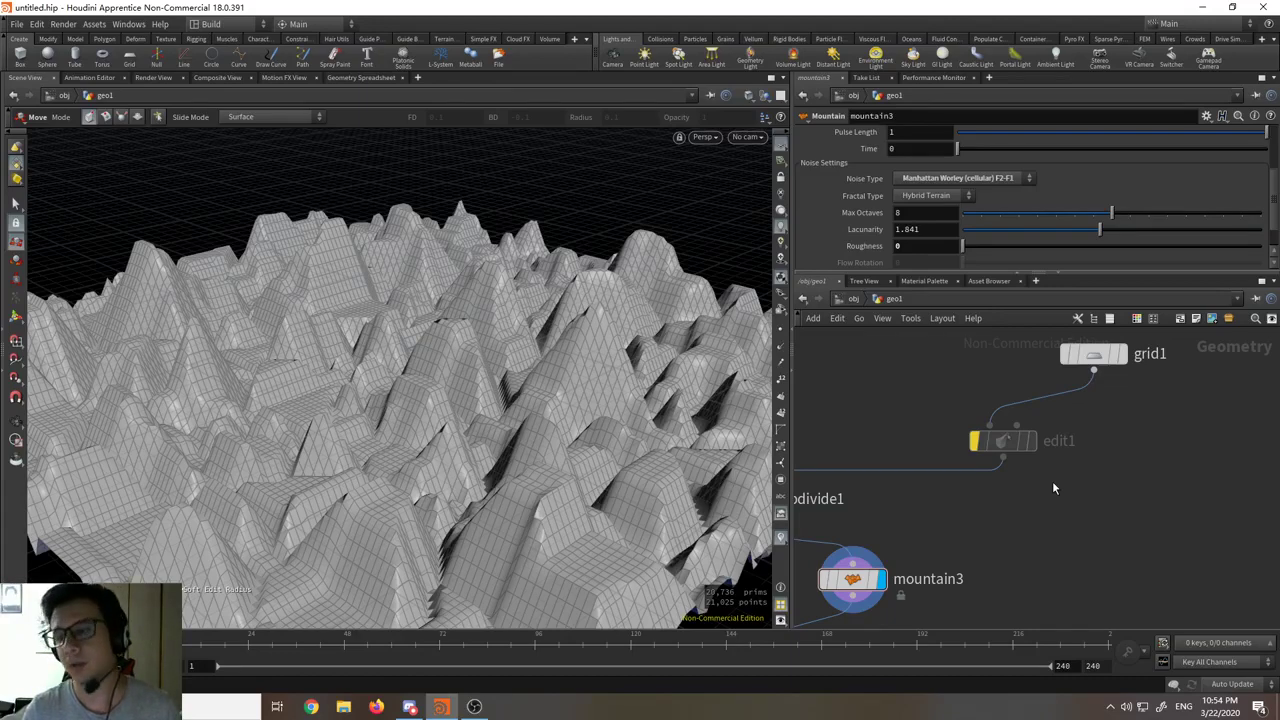
key(Tab)
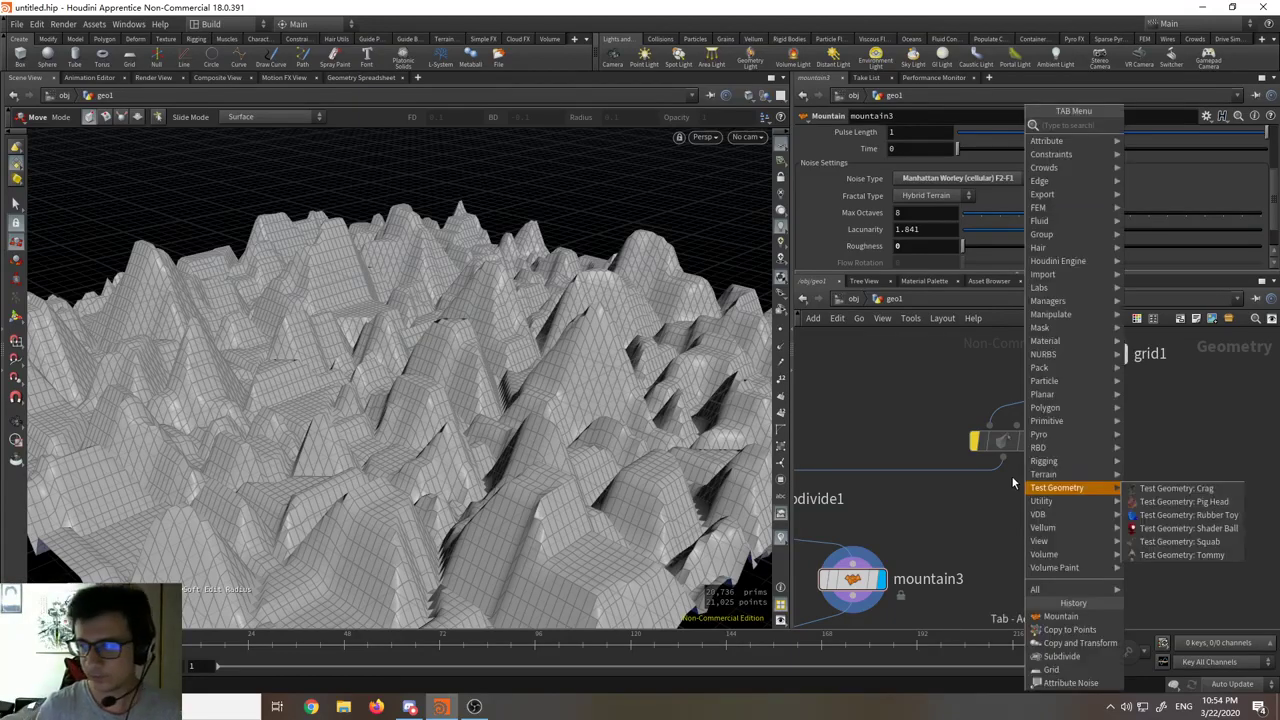
text(attribute)
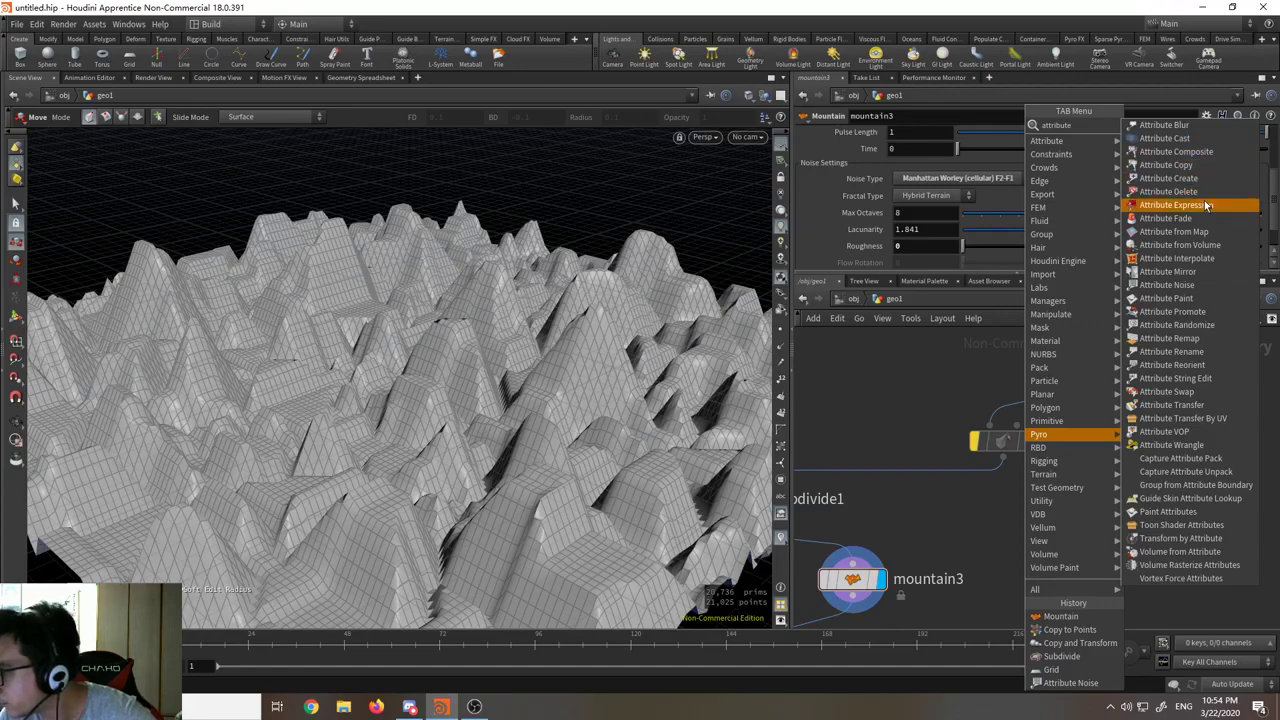
click(1165, 125)
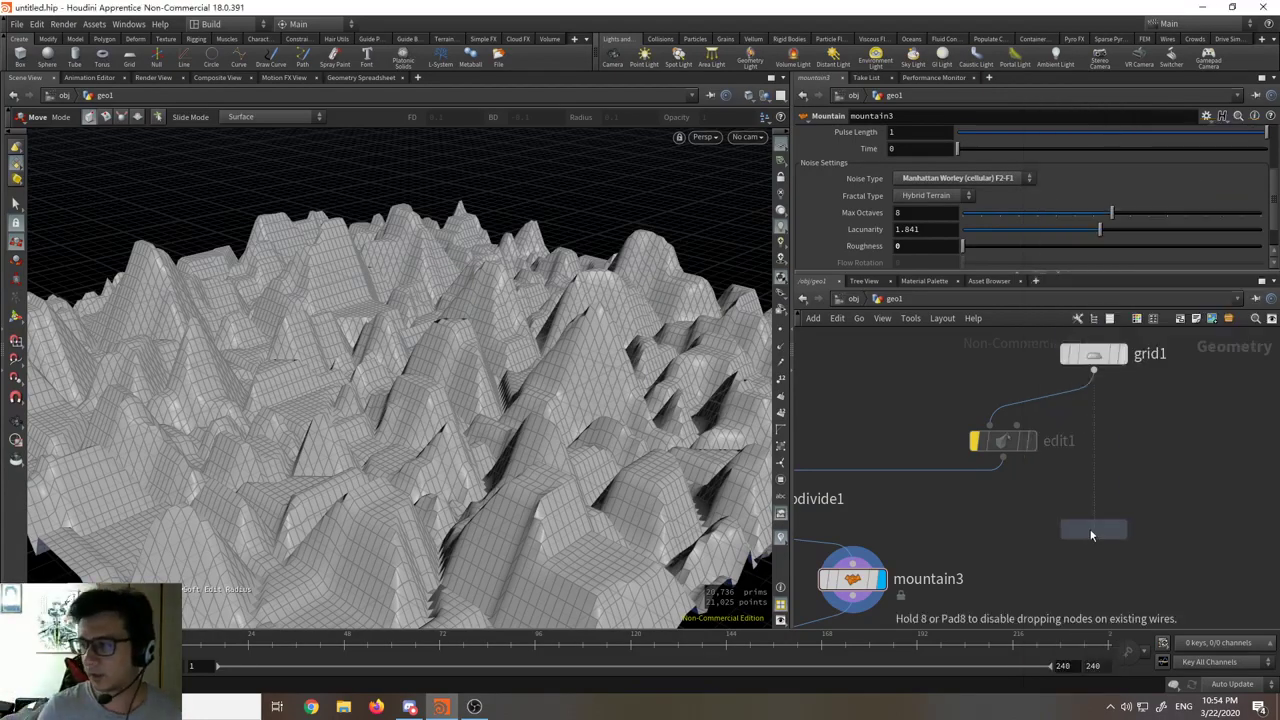
click(1117, 550)
key(Delete)
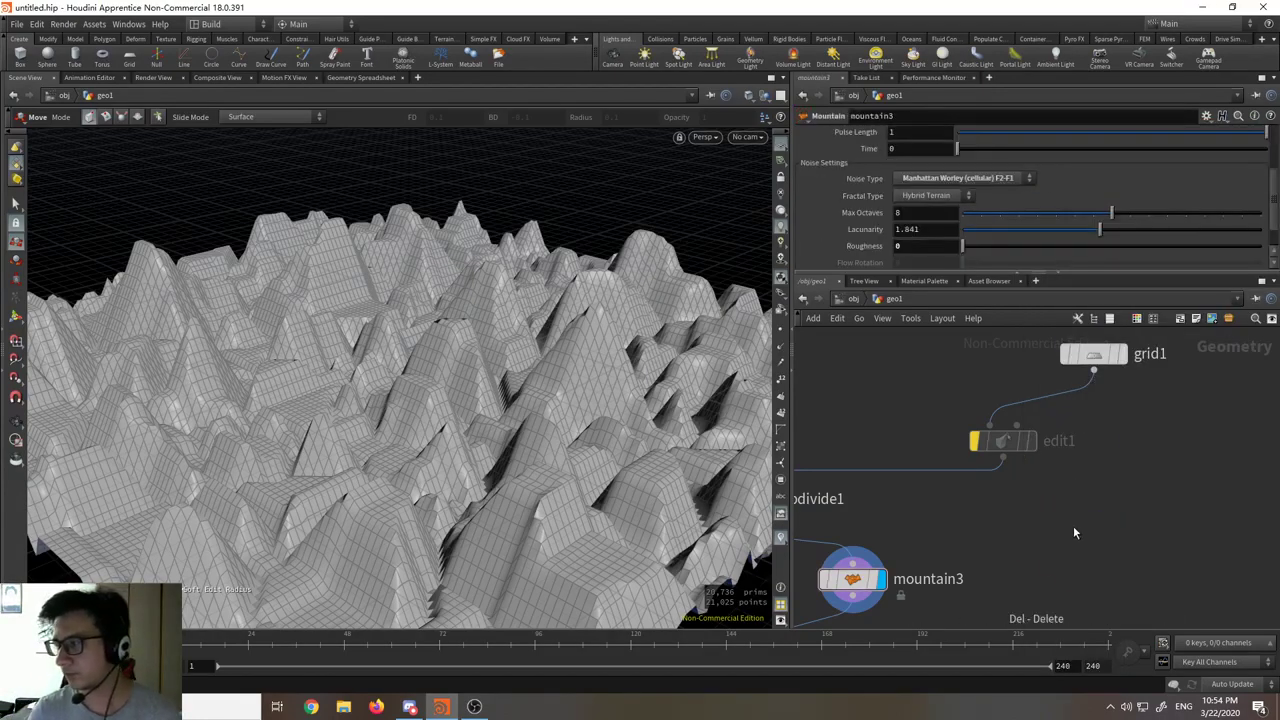
key(h)
key(Tab)
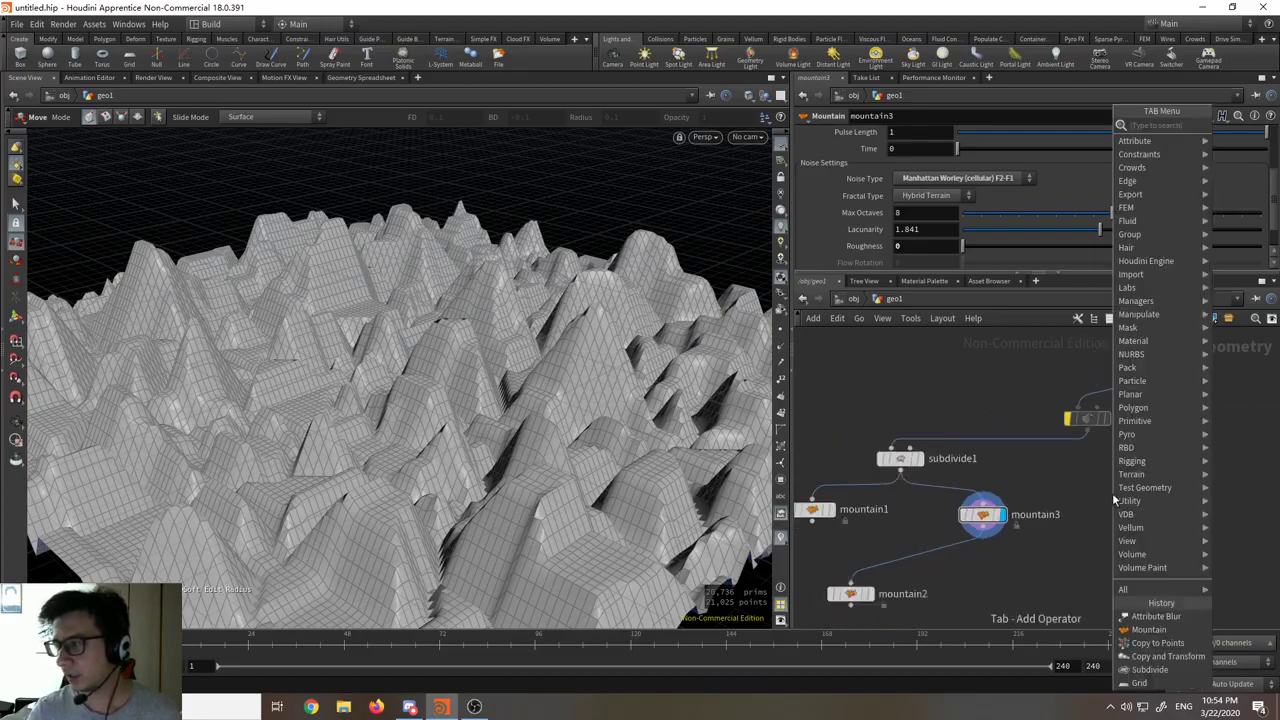
text(attribute)
key(Escape)
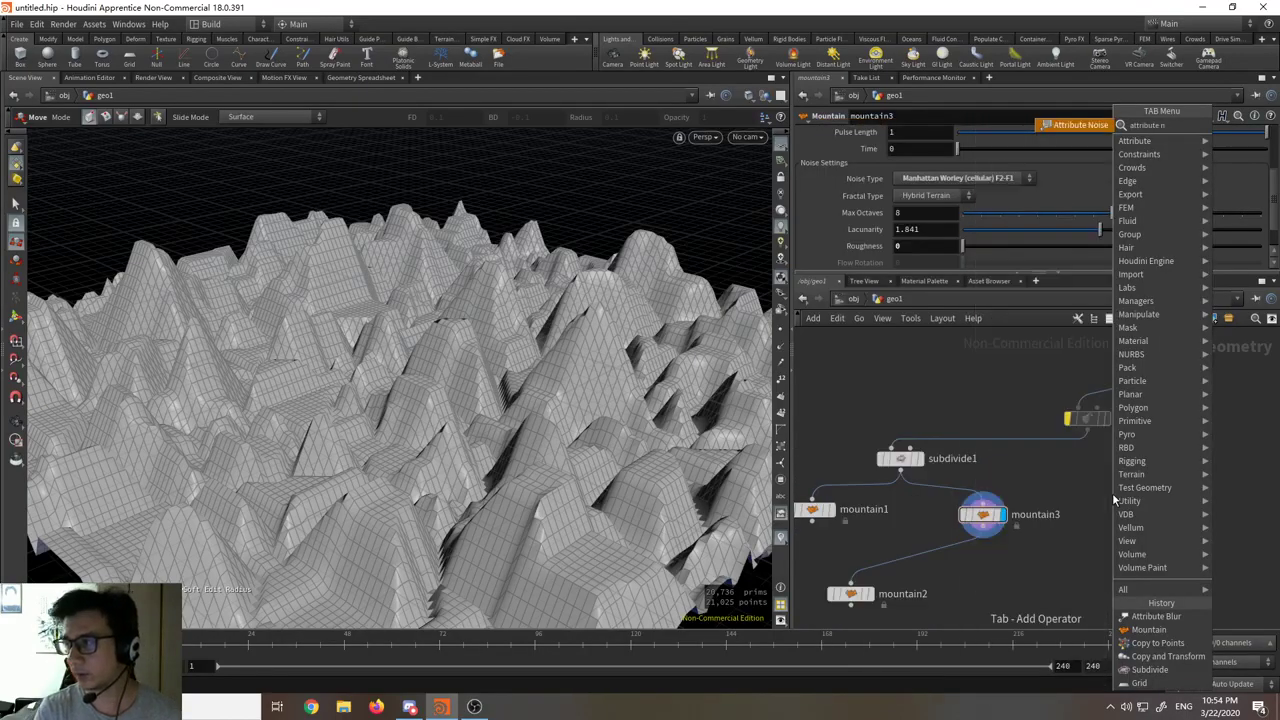
key(Escape)
Step: Add an unconnected Attribute Blur node beside mountain3 in the network
key(Tab)
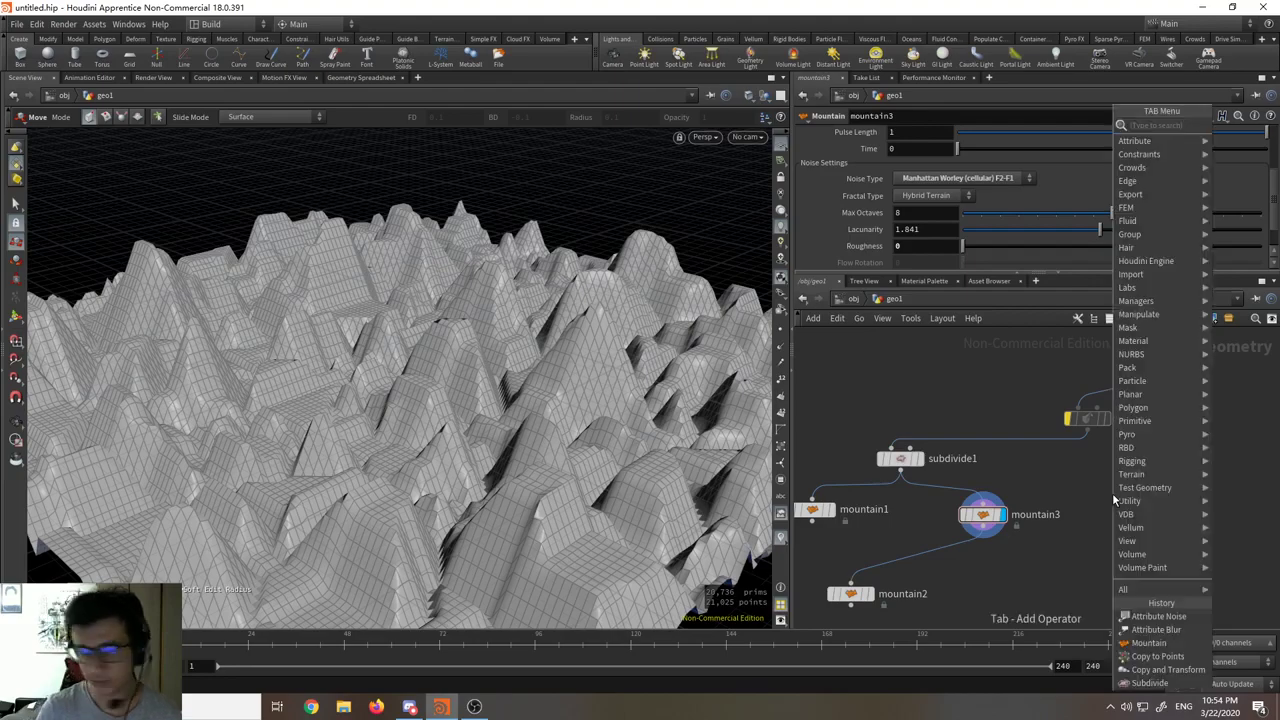
text(attribute)
key(Escape)
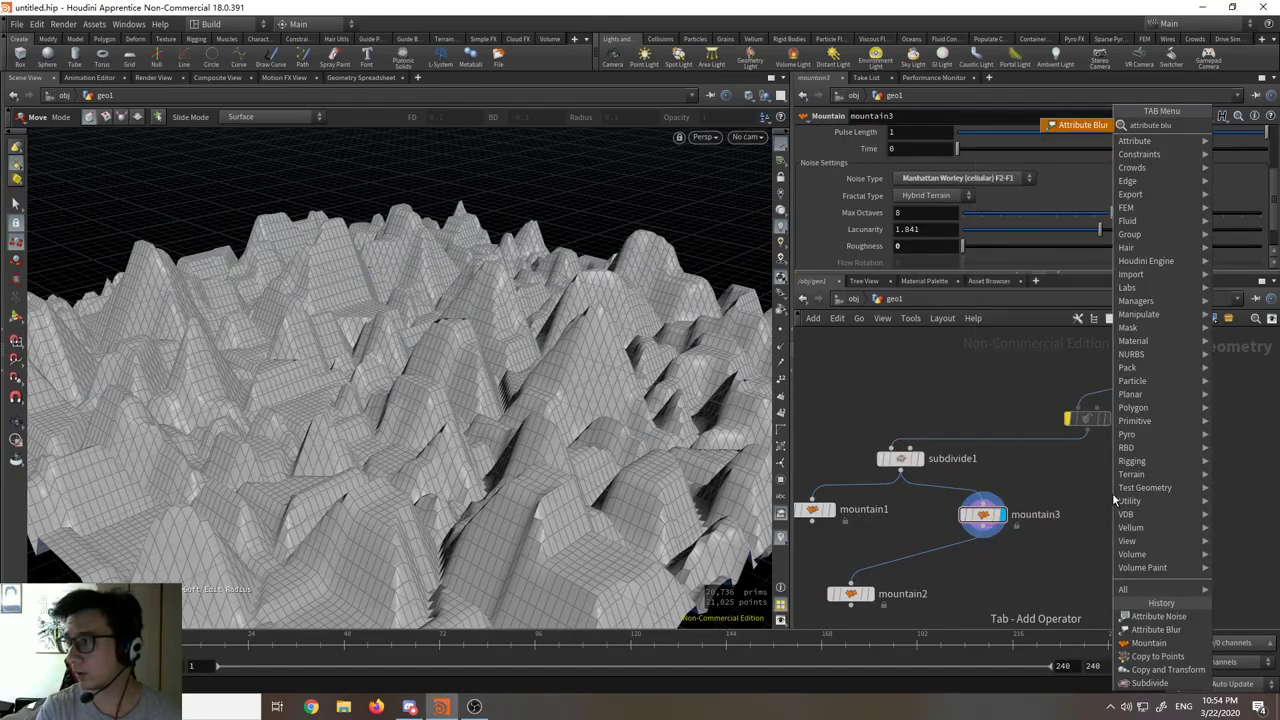
key(Escape)
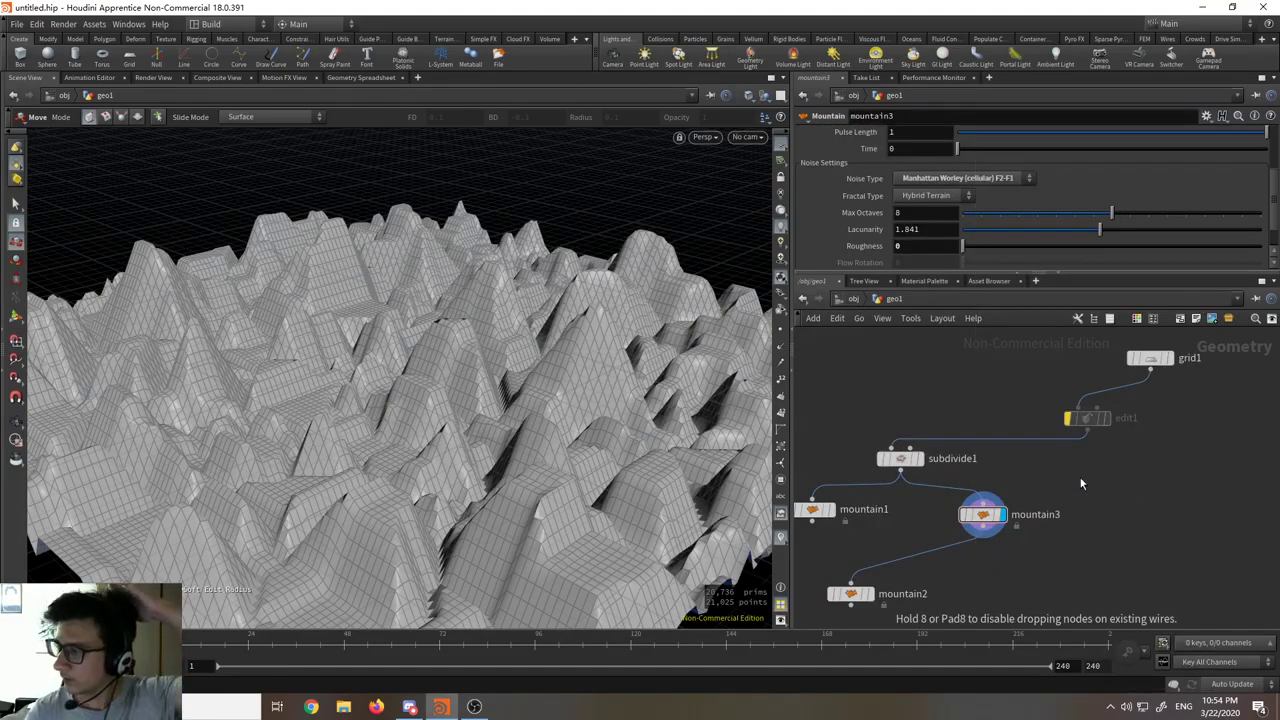
click(1155, 546)
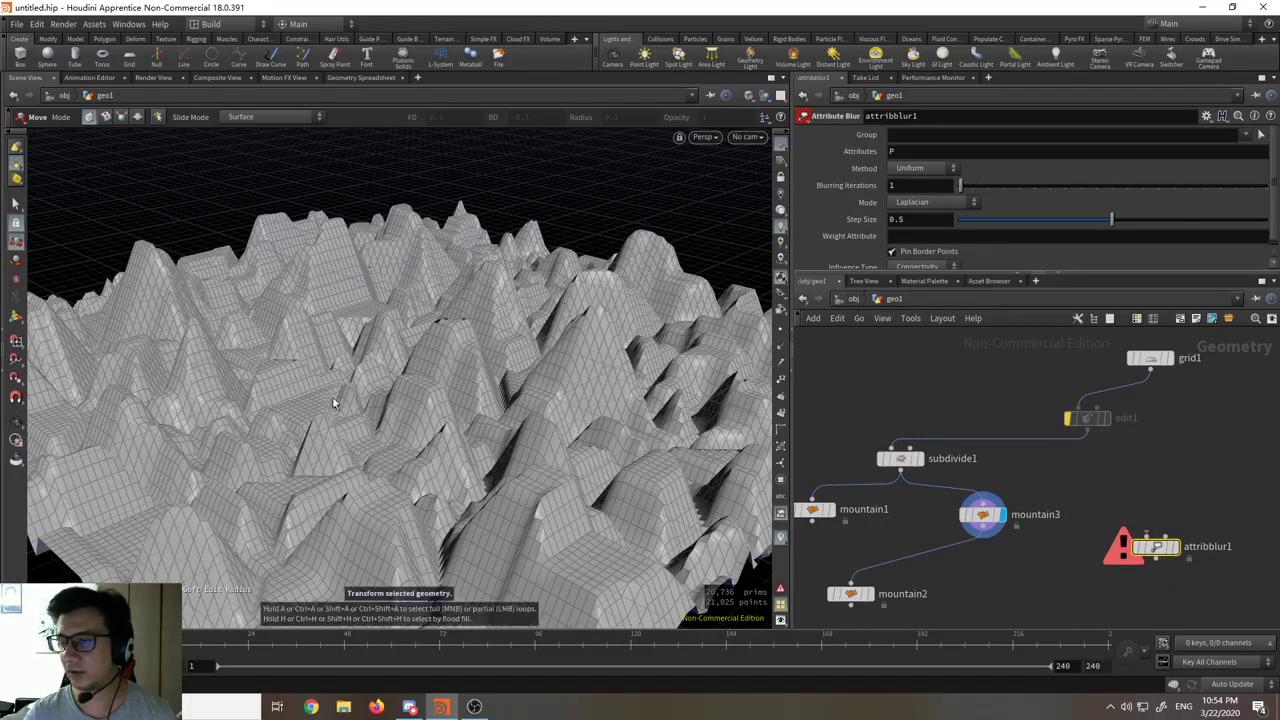
Step: Insert attribblur1 between mountain3 and mountain2 and display its smoothed result against mountain3
mouse_move(1163, 553)
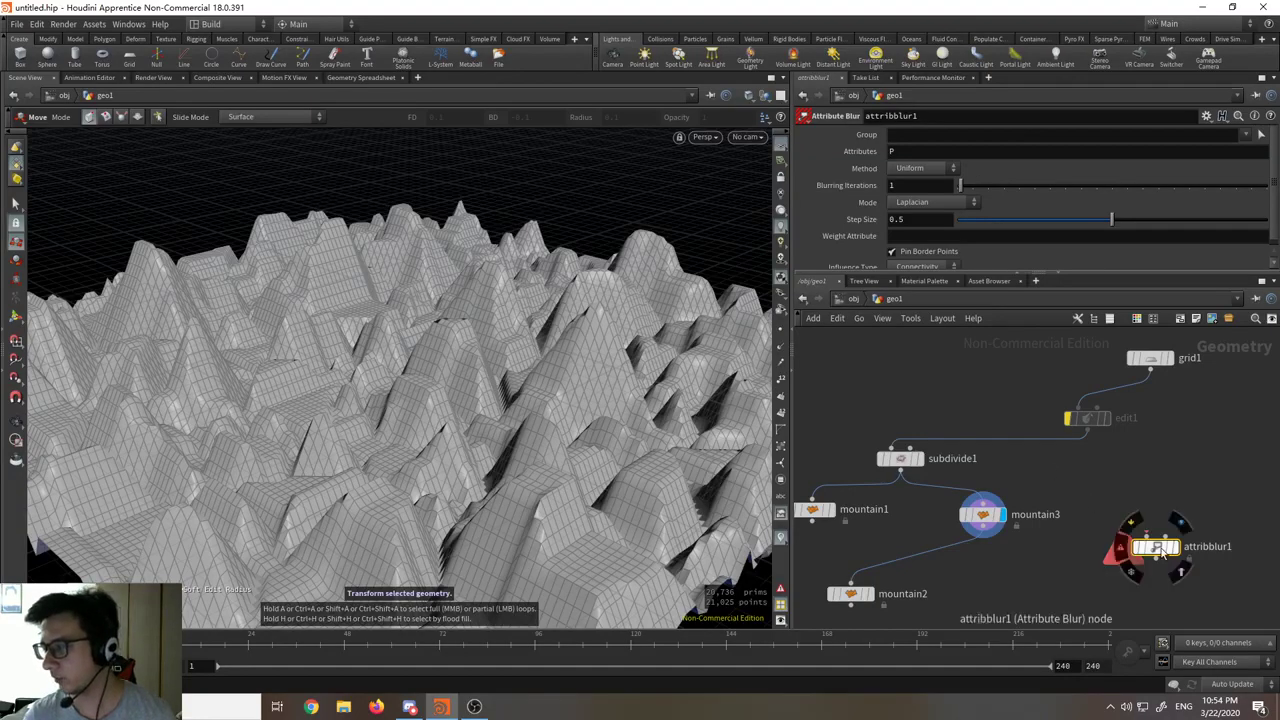
drag(1160, 551, 947, 565)
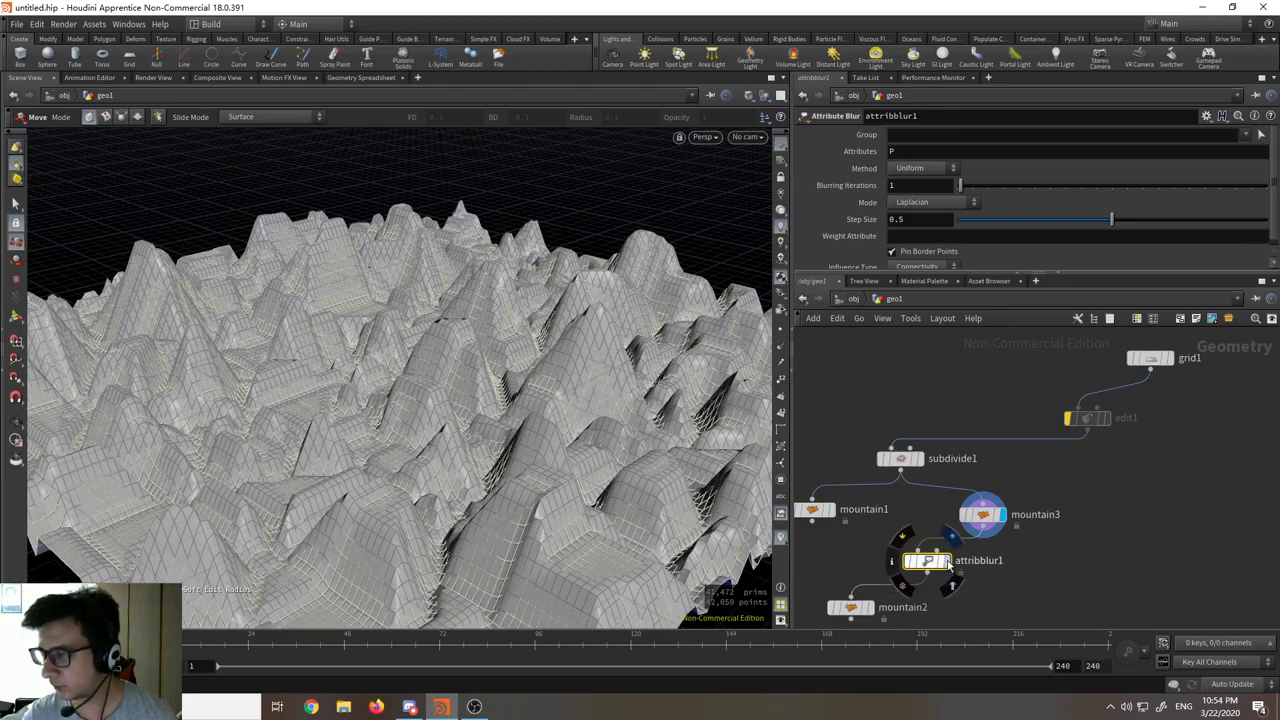
click(948, 562)
click(996, 515)
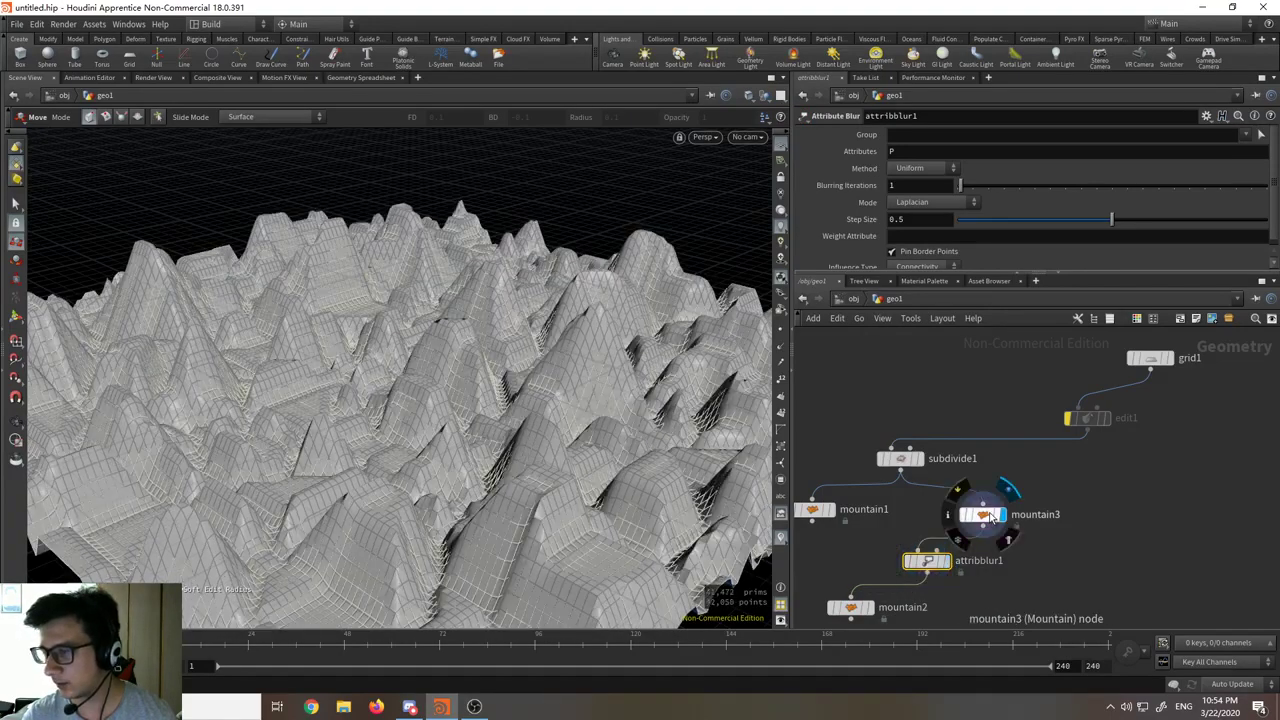
click(940, 562)
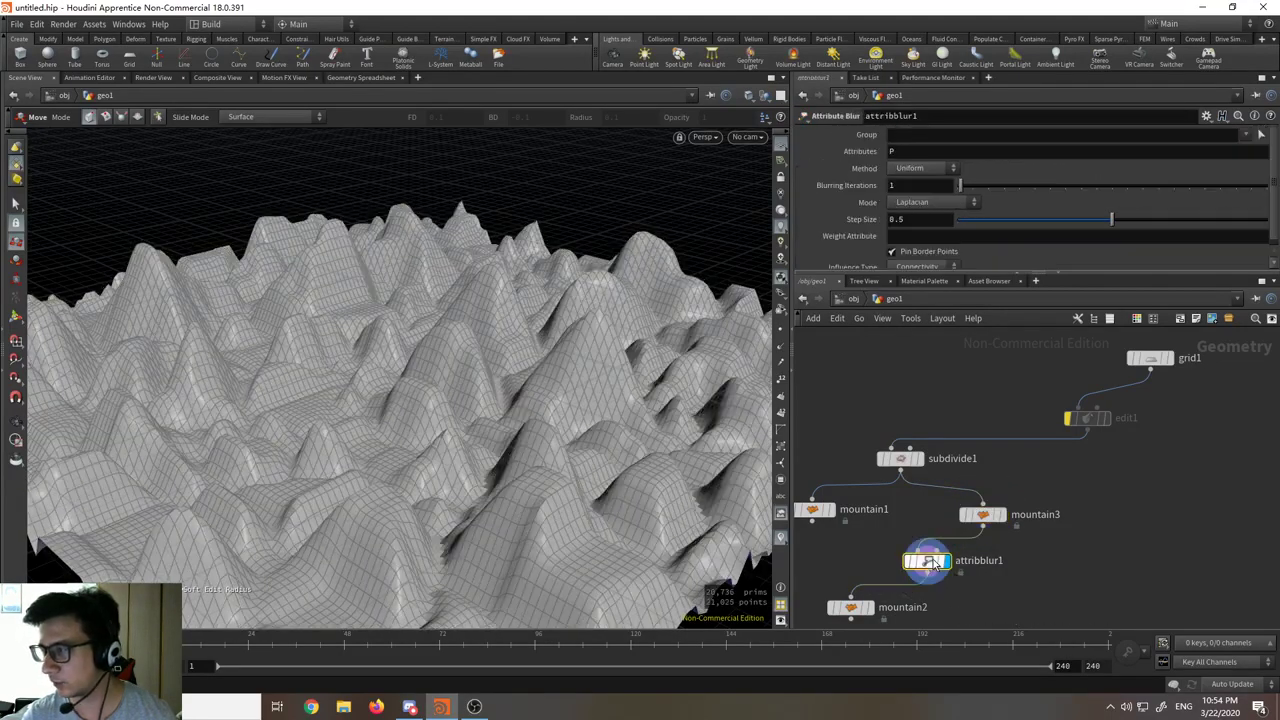
Step: Test attribblur1's blurring iterations and bring them back to 1, and delete the node from the network
click(983, 197)
mouse_move(983, 197)
mouse_down()
mouse_move(945, 201)
mouse_move(978, 197)
mouse_move(963, 197)
mouse_up()
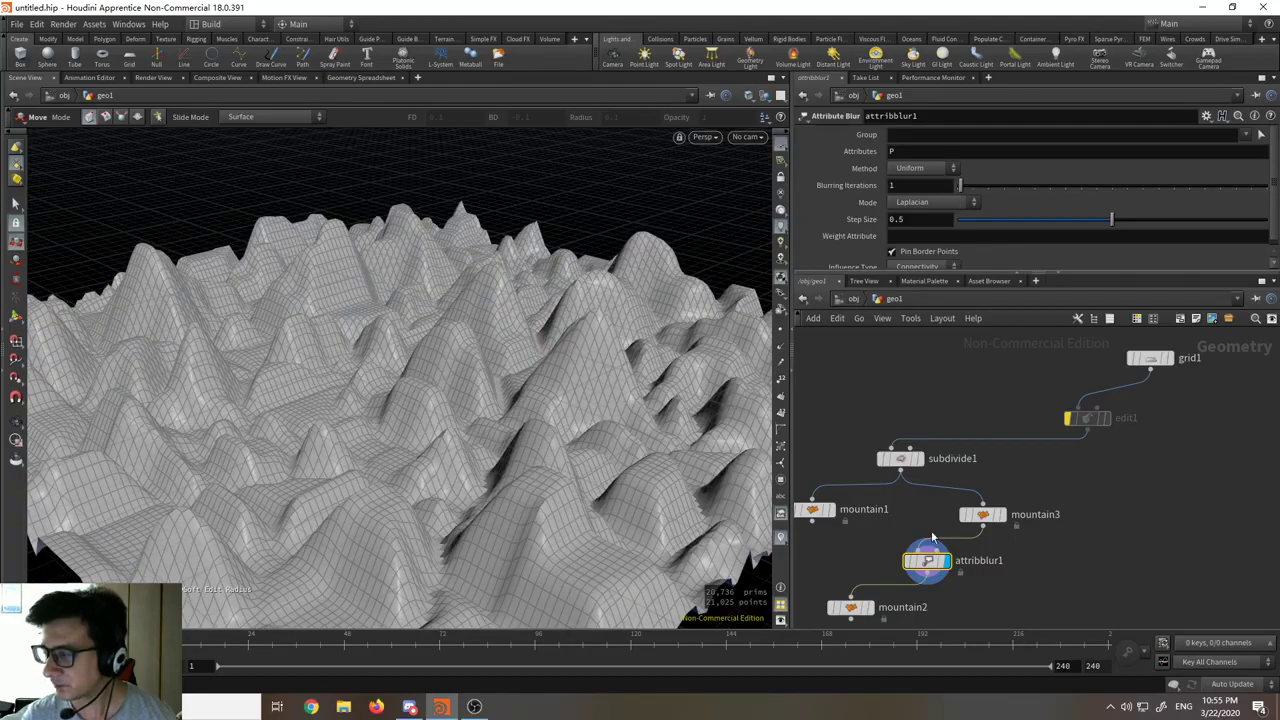
scroll(932, 538, up, 3)
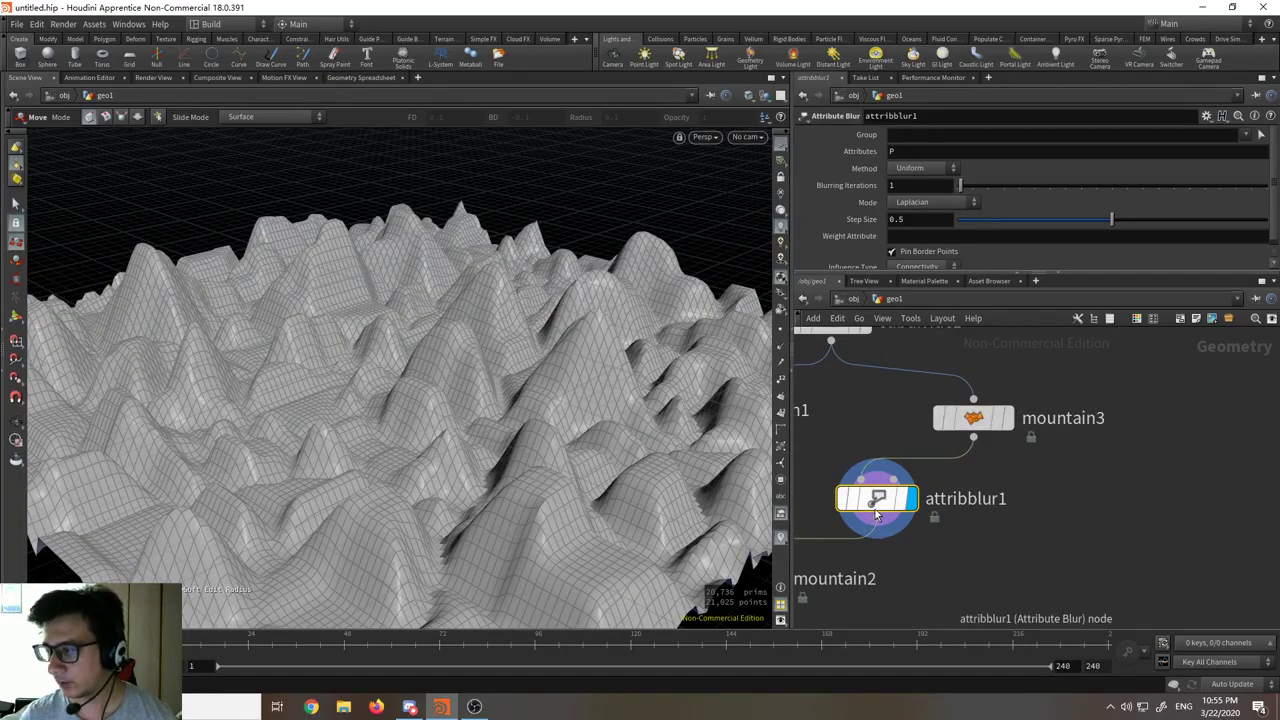
key(Delete)
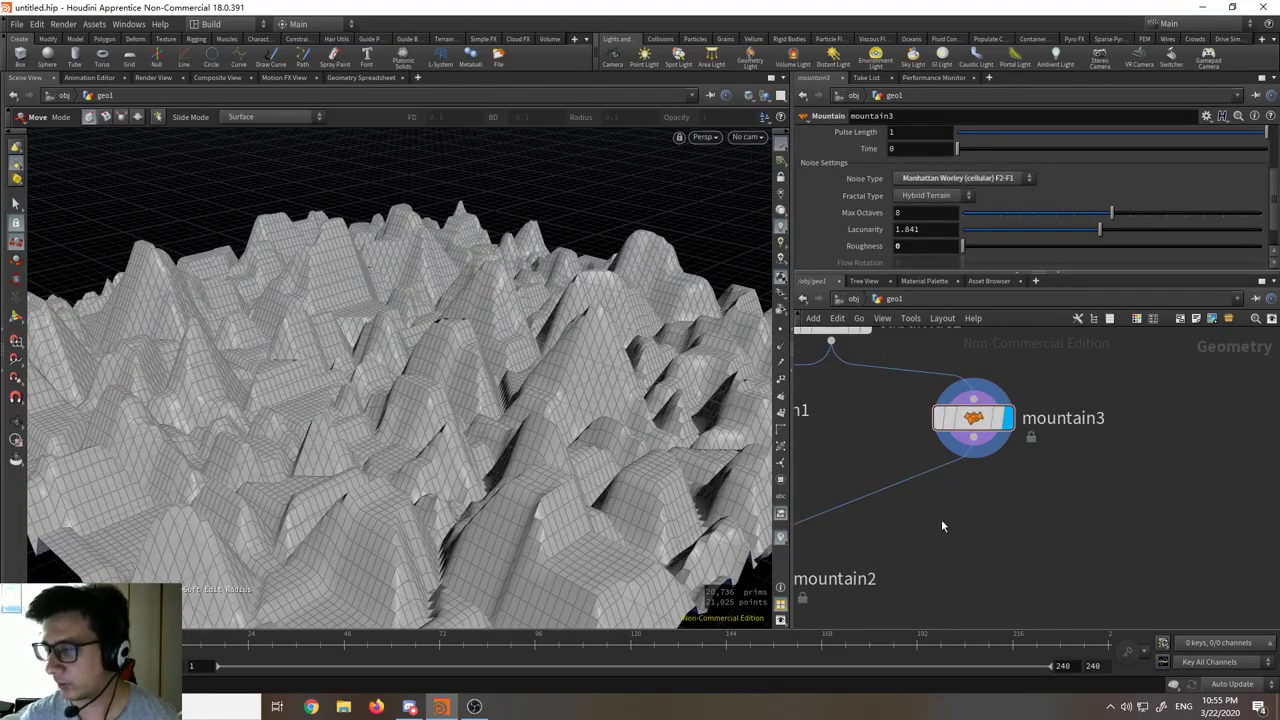
key(Tab)
text(attribute)
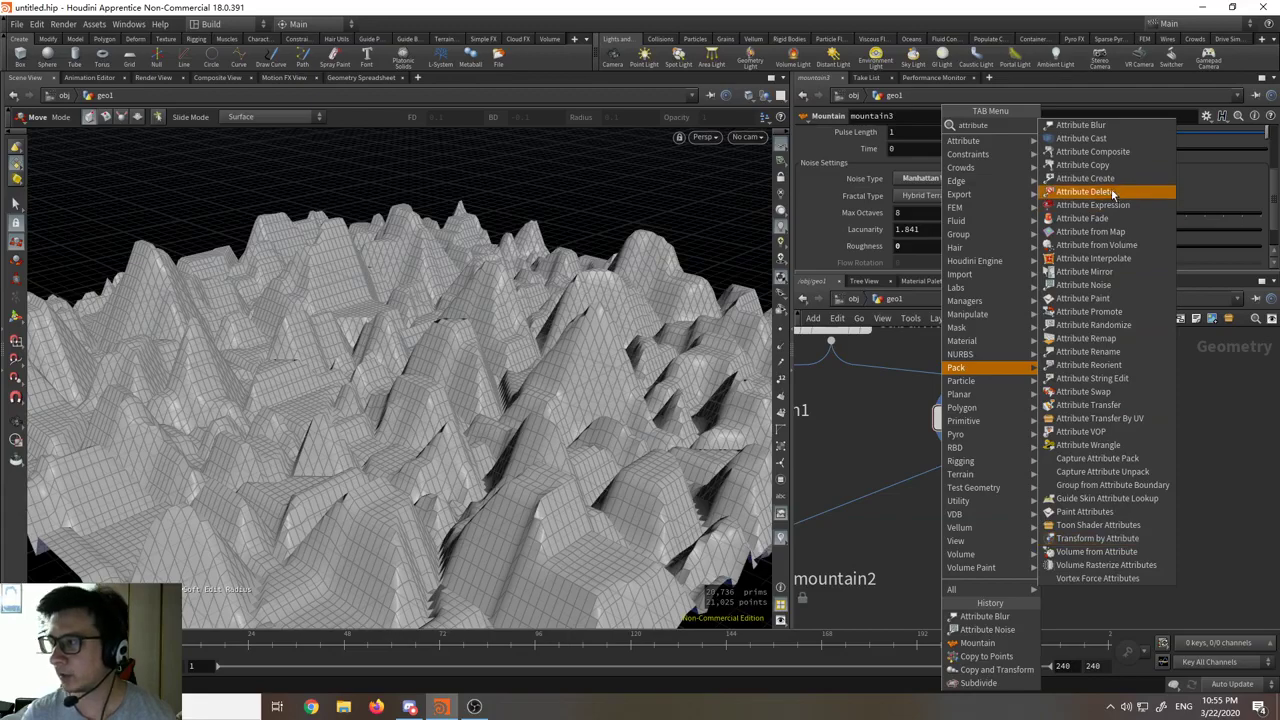
click(1092, 151)
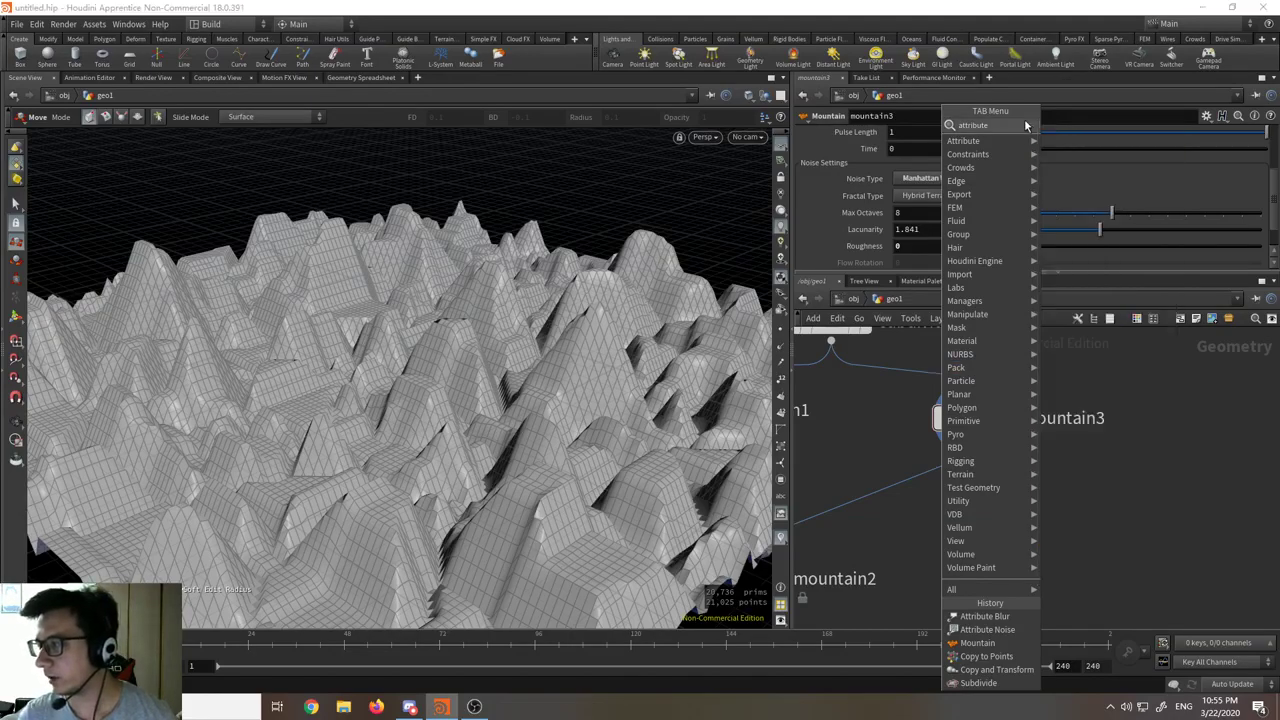
key(Escape)
Step: Add an Attribute Noise node beside mountain3 and wire subdivide1's output into it
key(Tab)
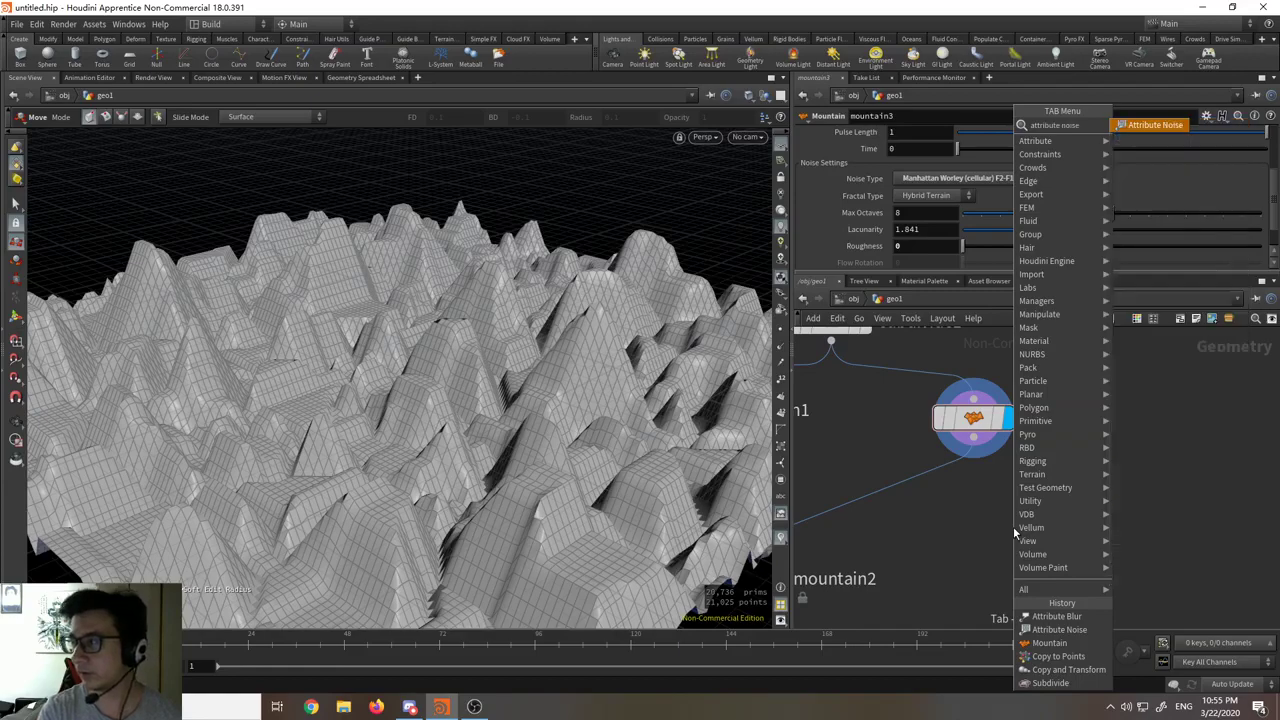
key(Return)
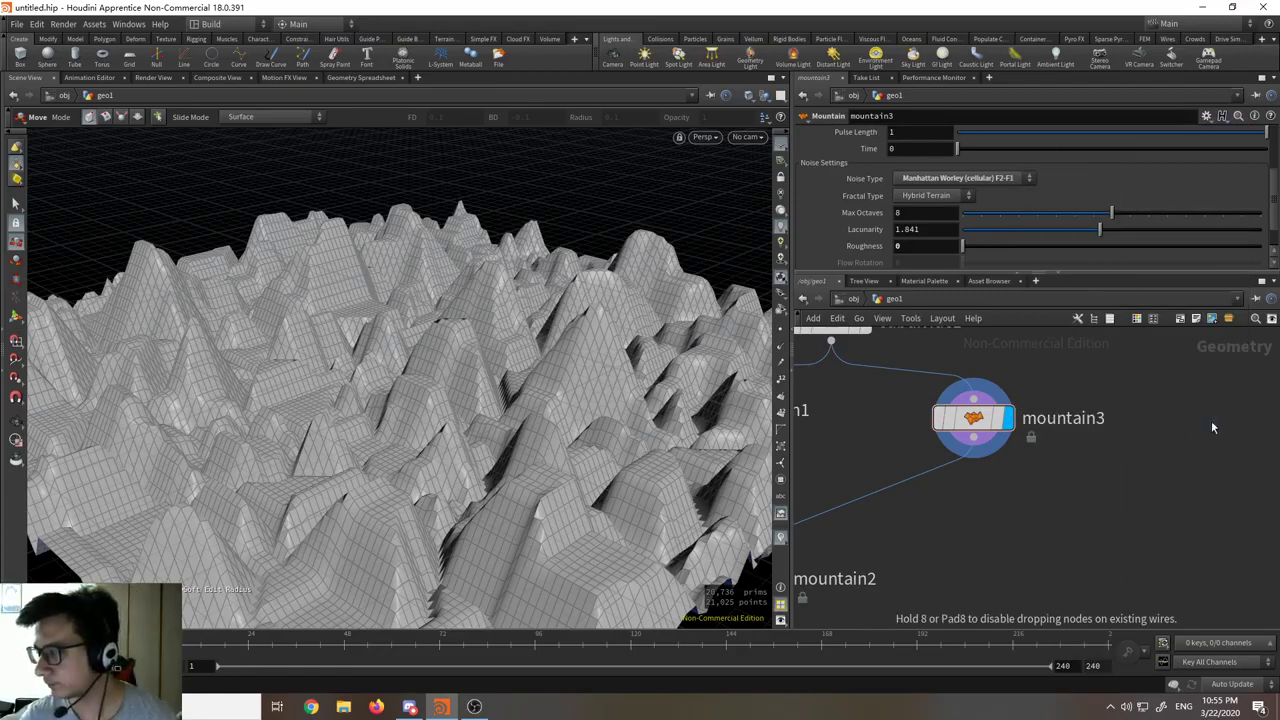
click(1211, 420)
scroll(1056, 193, up, 5)
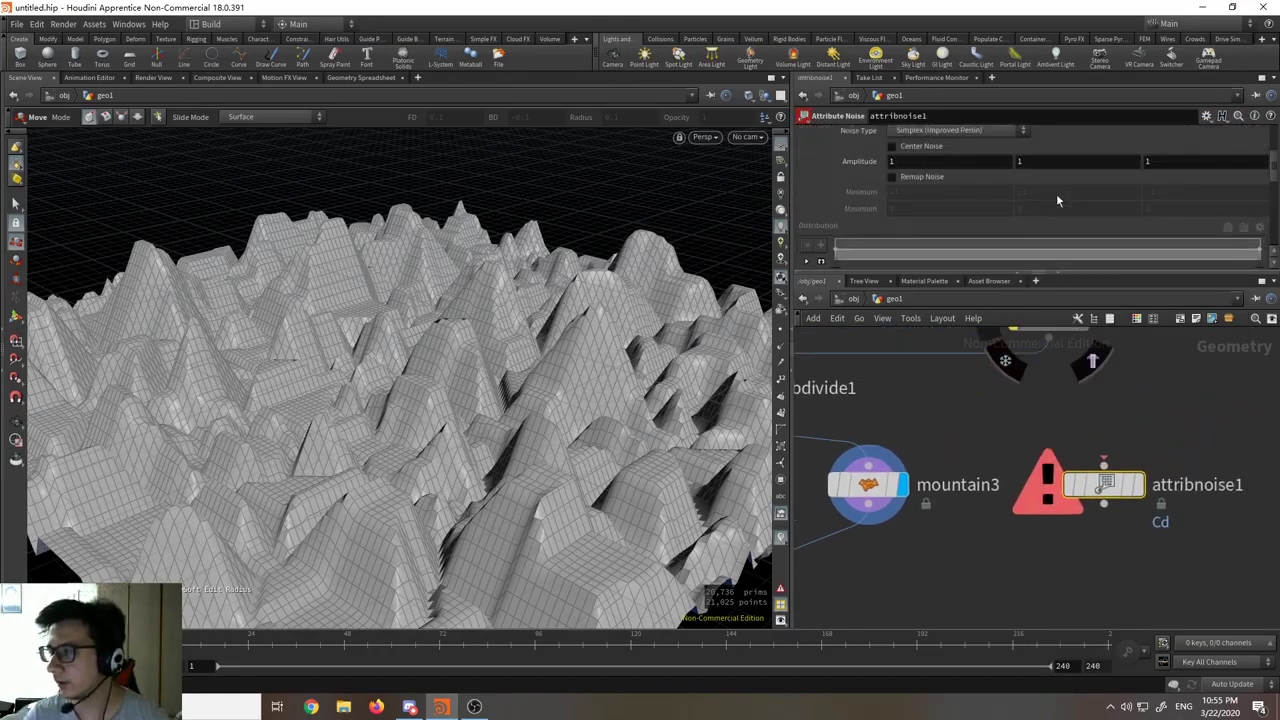
middle_drag(934, 414, 987, 421)
scroll(923, 481, down, 1)
scroll(900, 433, down, 4)
drag(886, 423, 1030, 443)
middle_drag(970, 468, 1078, 480)
Step: Delete mountain1 and rearrange mountain3, mountain2 and attribnoise1 compactly beneath subdivide1
click(934, 461)
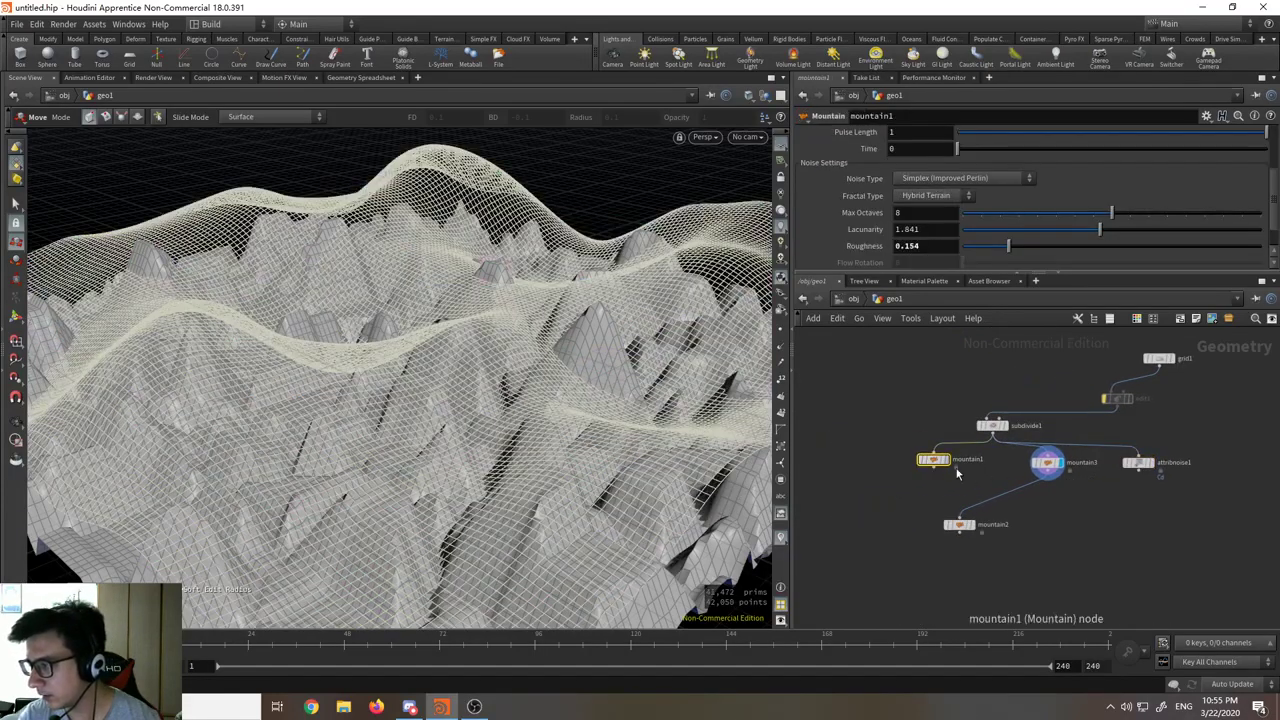
drag(1047, 462, 906, 460)
drag(960, 524, 906, 512)
mouse_move(1138, 470)
drag(1138, 470, 1010, 478)
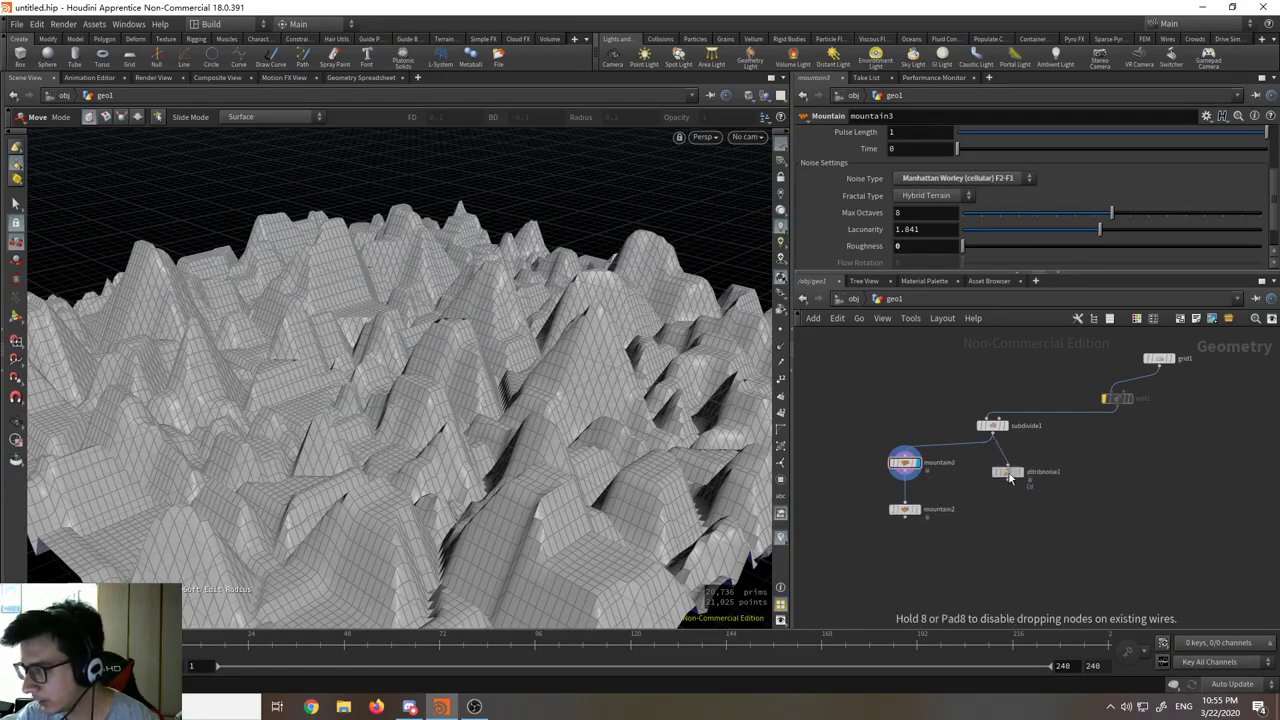
Step: Display attribnoise1's output and inspect the colour noise on the grid from several angles
scroll(990, 468, up, 3)
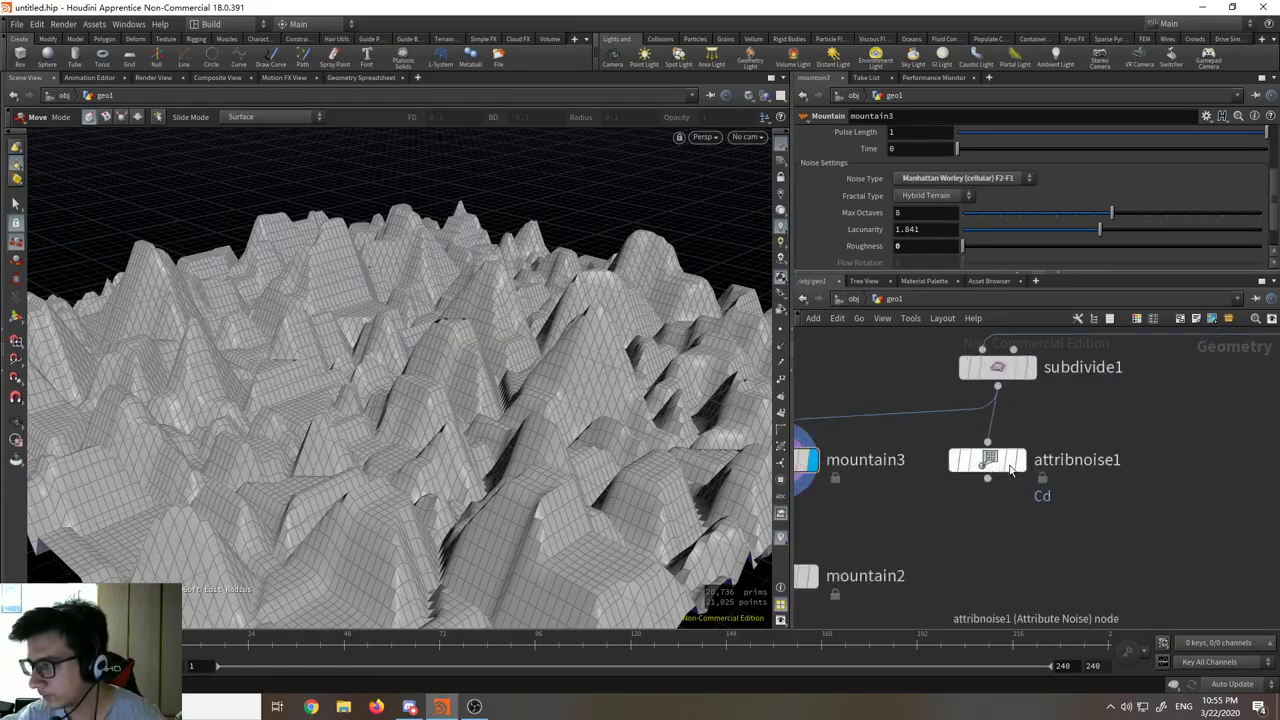
click(1021, 464)
click(992, 462)
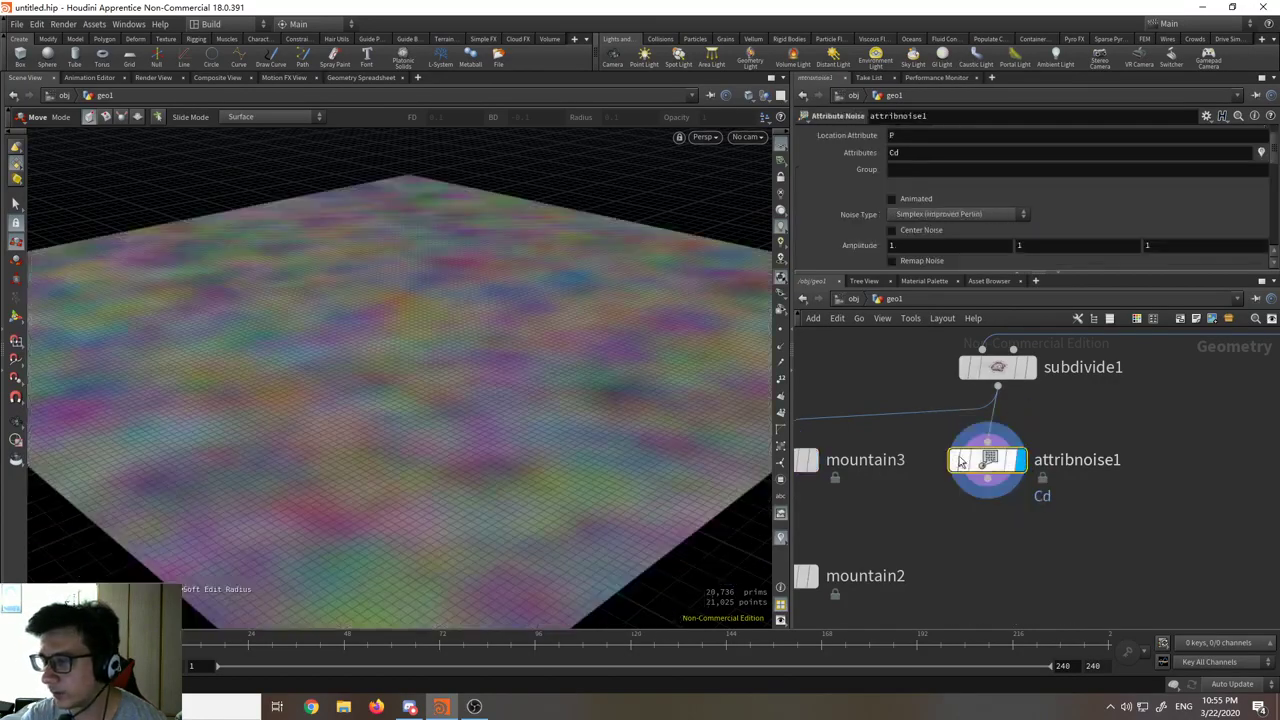
alt+drag(545, 412, 514, 394)
key(t)
scroll(950, 207, up, 1)
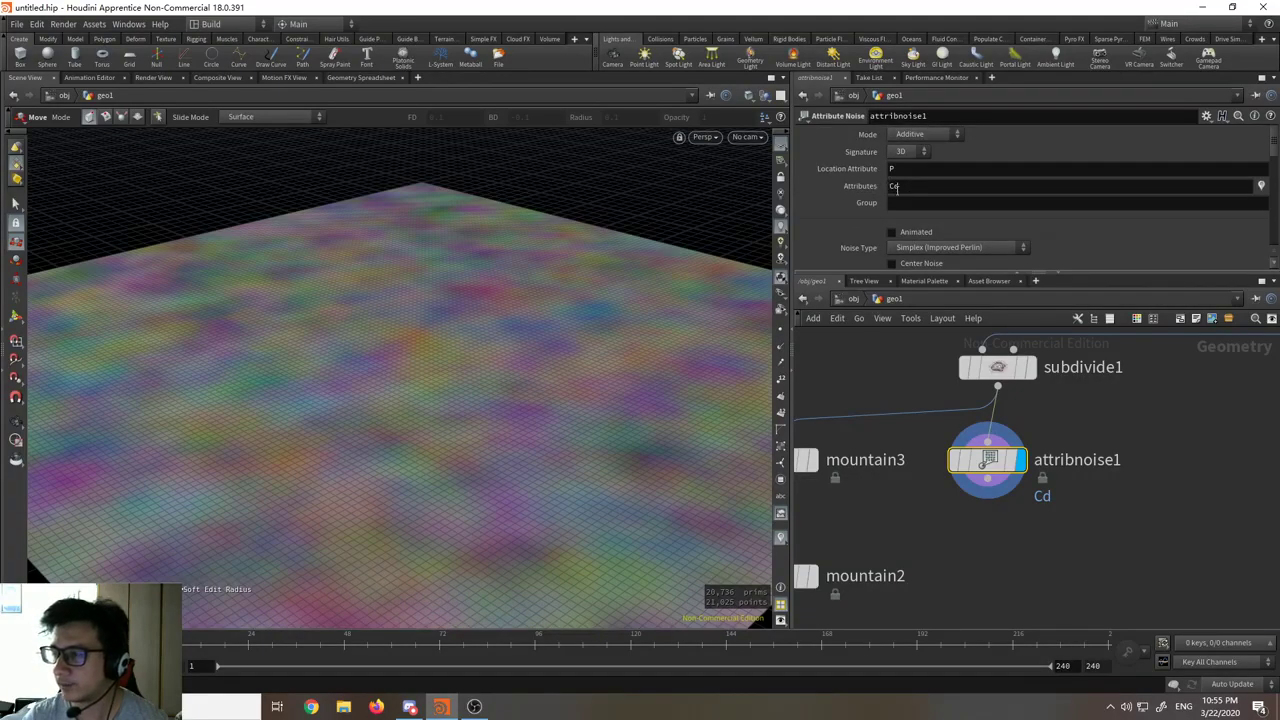
key(Escape)
drag(546, 337, 490, 375)
key(t)
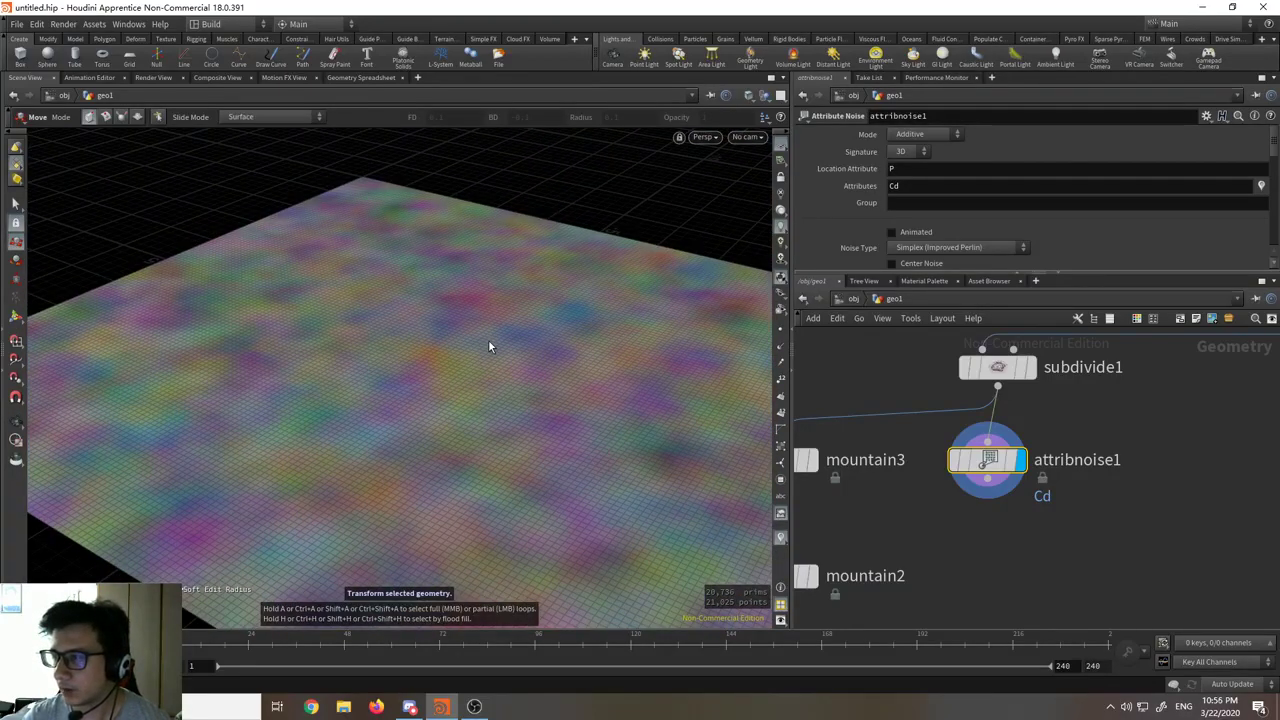
Step: Set attribnoise1's affected attribute to P and inspect the displaced surface
click(922, 185)
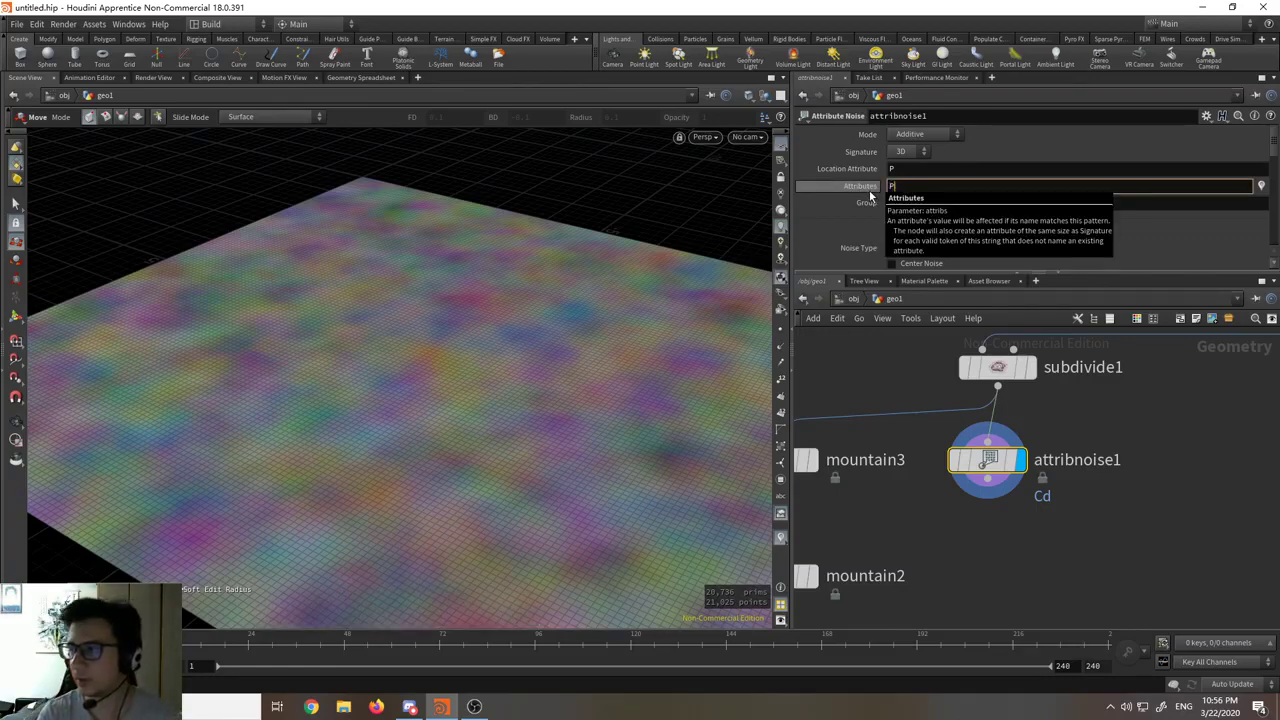
key(Return)
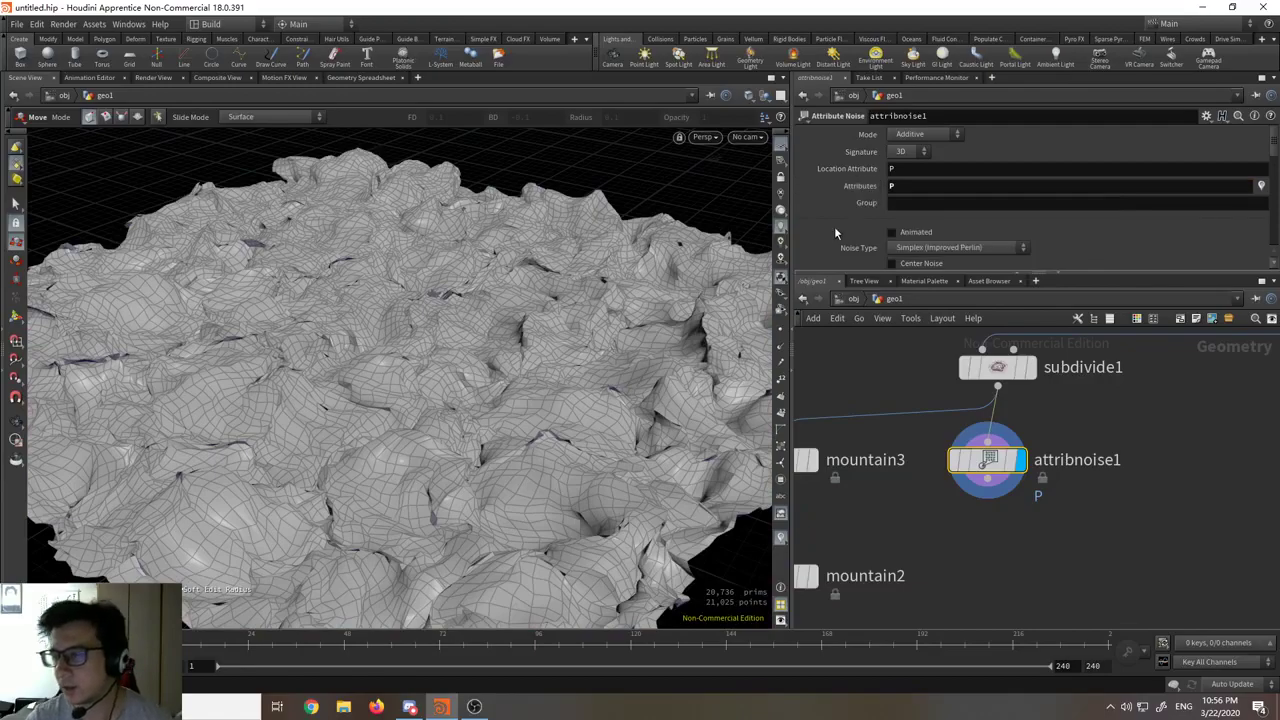
key(Escape)
drag(506, 380, 545, 400)
Step: Try Worley (cellular) F1 as attribnoise1's noise type, and set it to Perlin instead
scroll(930, 258, down, 6)
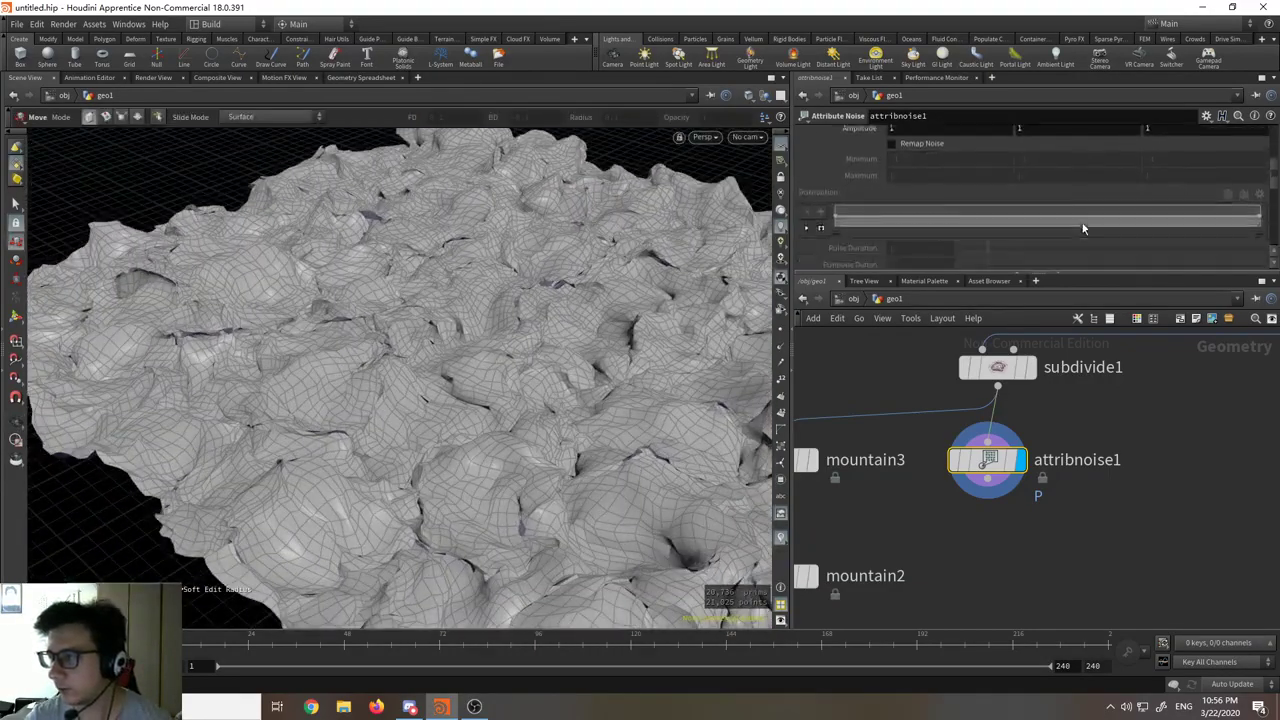
scroll(1085, 230, up, 2)
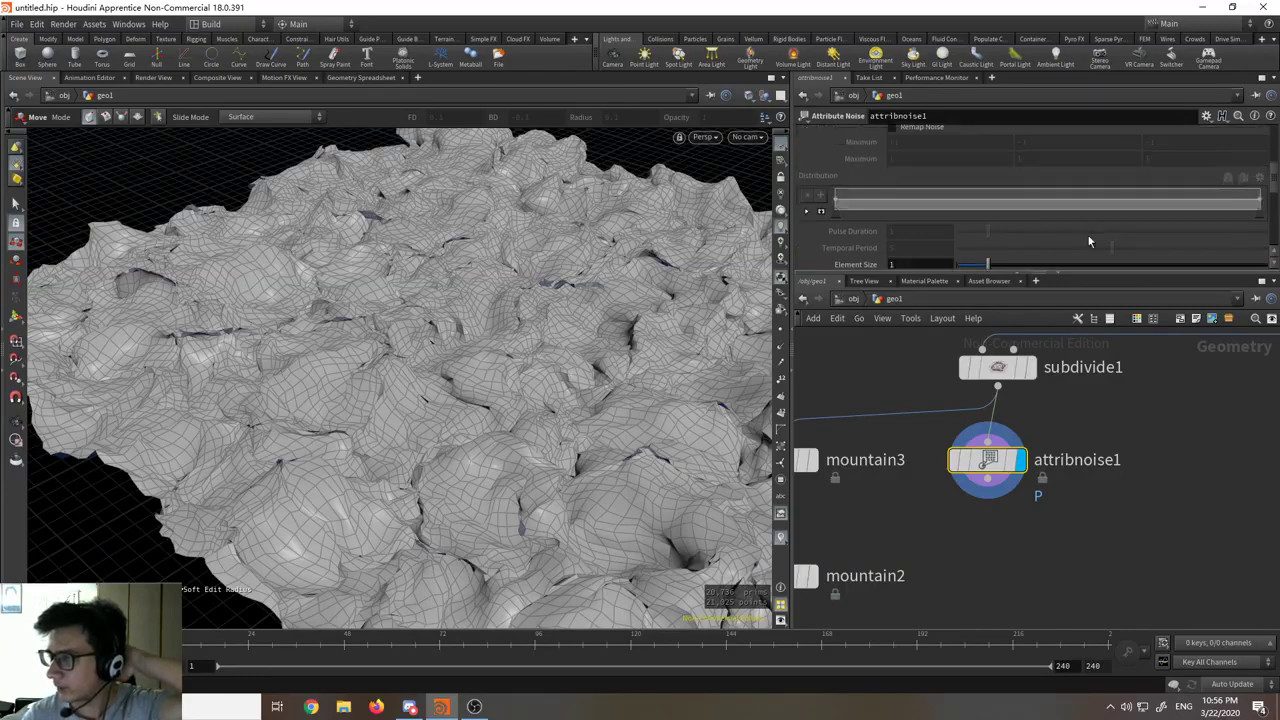
scroll(1079, 231, up, 5)
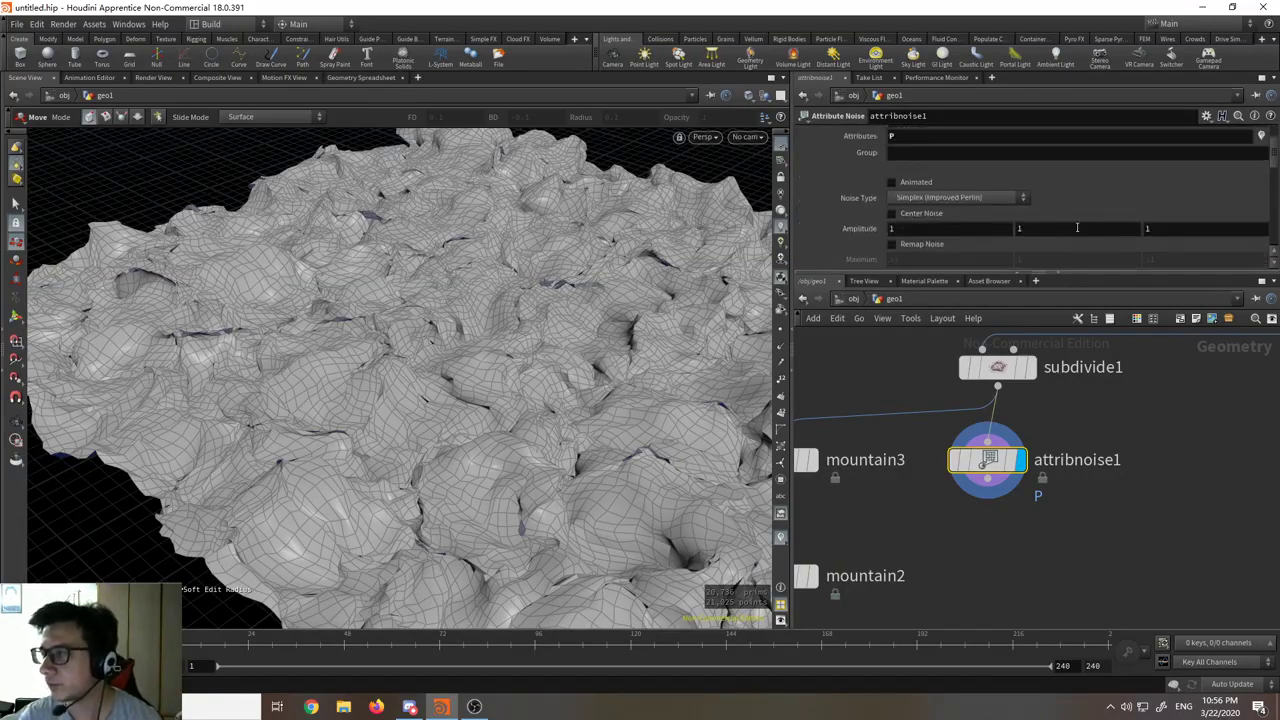
click(1005, 248)
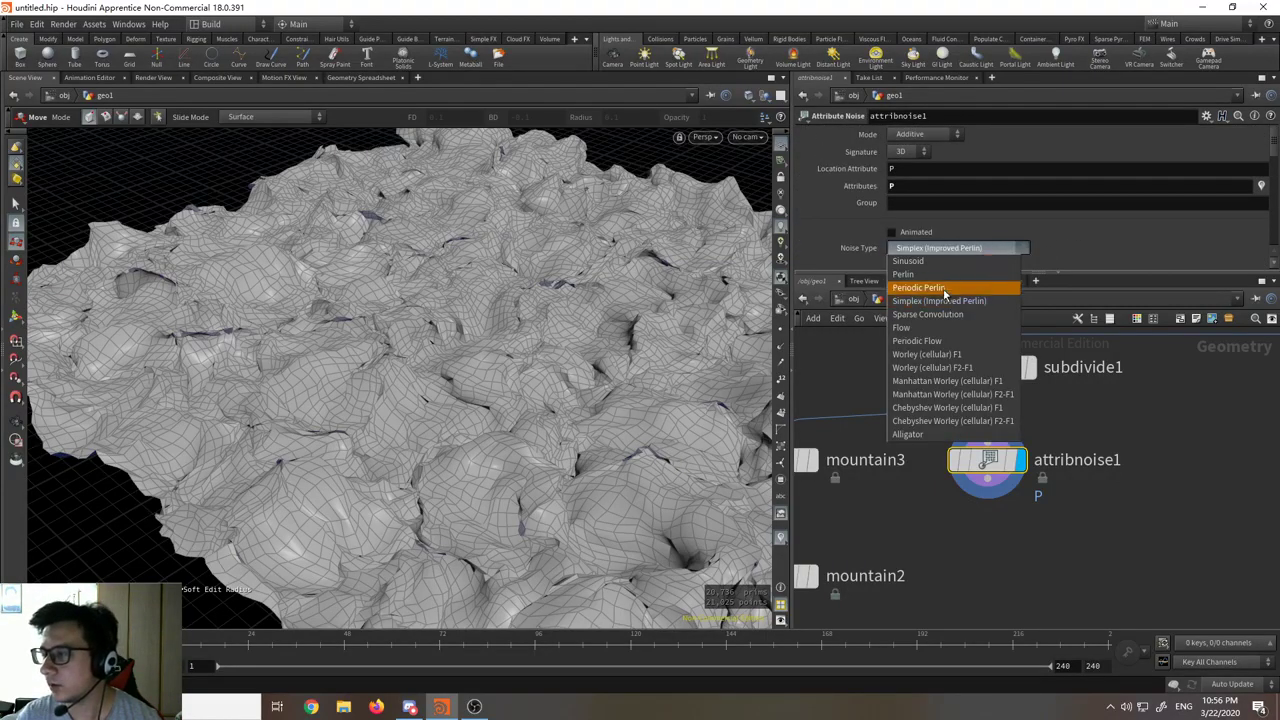
click(922, 354)
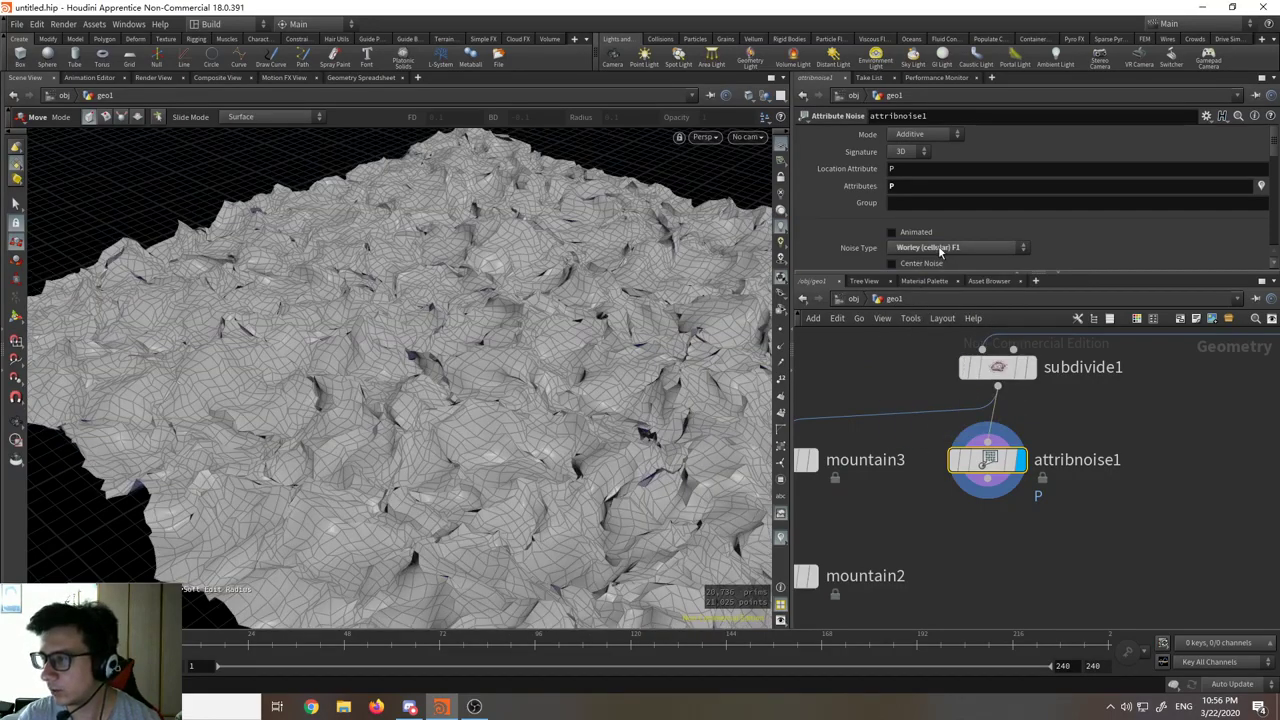
click(939, 250)
click(930, 274)
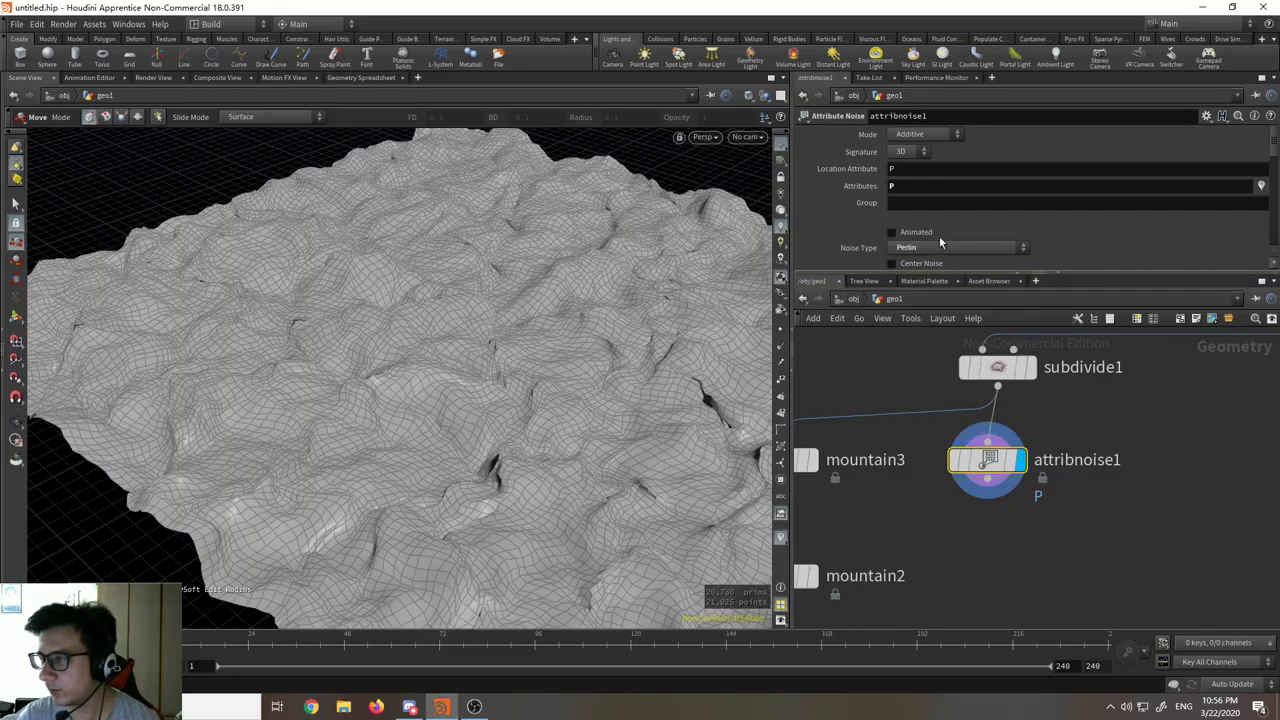
Step: Raise attribnoise1's amplitude to 4.6 on all three axes while viewing the surface from the side
scroll(958, 177, down, 3)
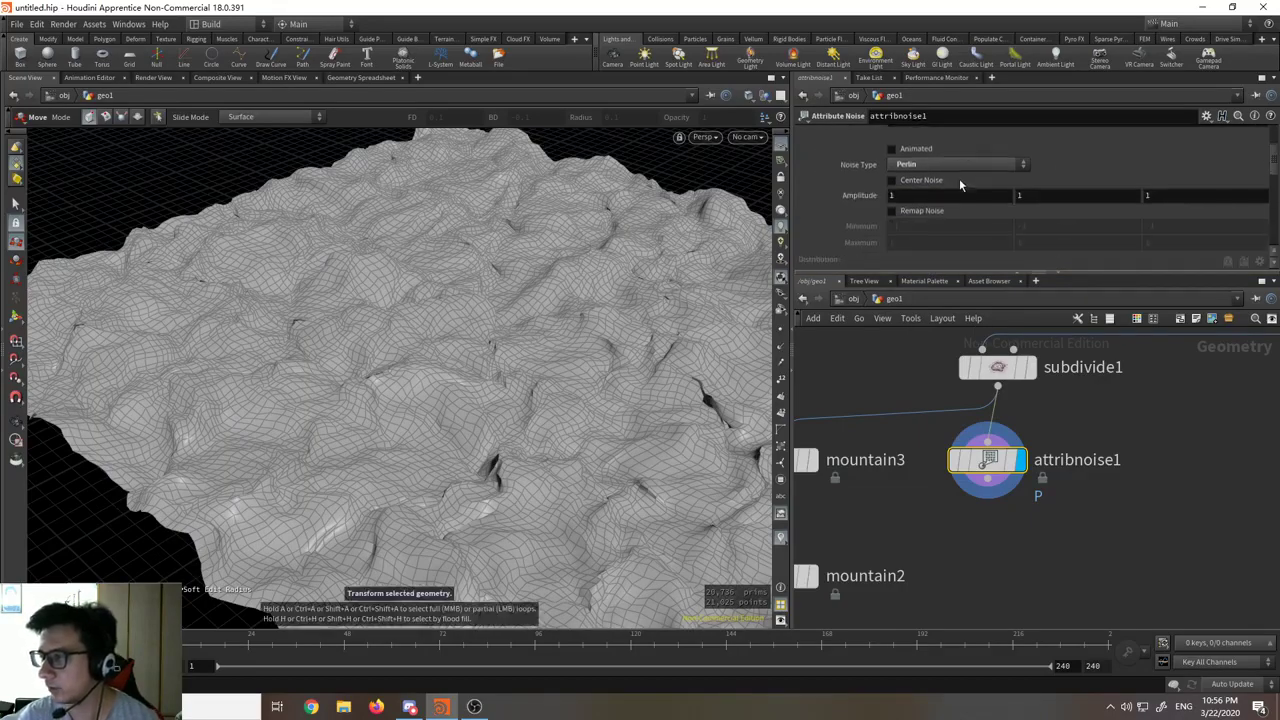
middle_click(851, 195)
middle_drag(851, 195, 880, 212)
key(space)
drag(569, 346, 425, 245)
scroll(425, 245, down, 3)
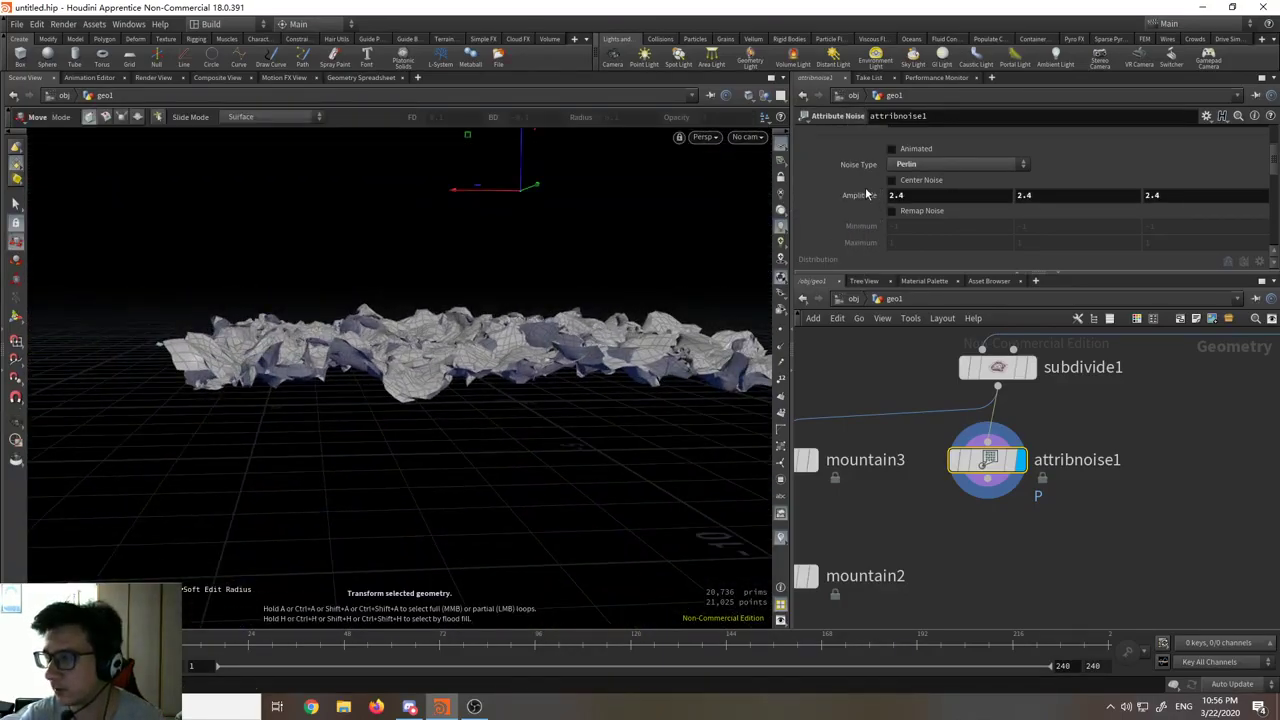
middle_drag(866, 194, 998, 218)
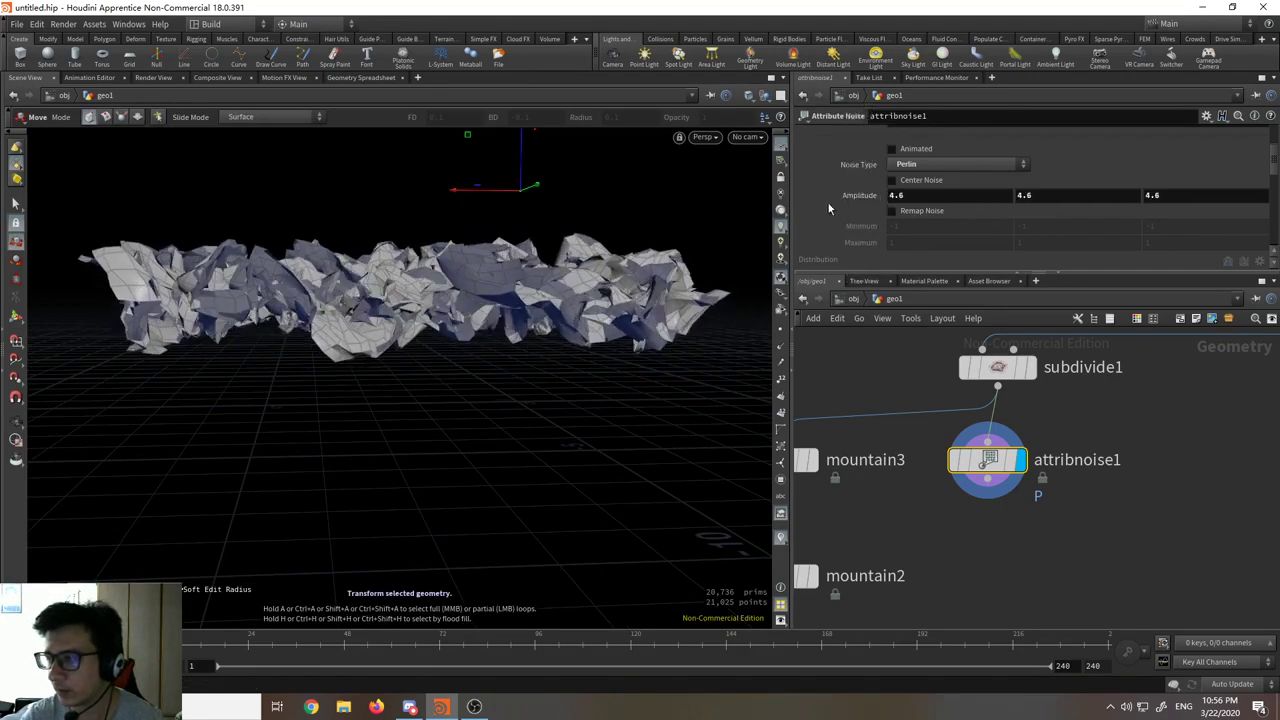
Step: Enable Center Noise on attribnoise1 and inspect the surface from above
click(893, 180)
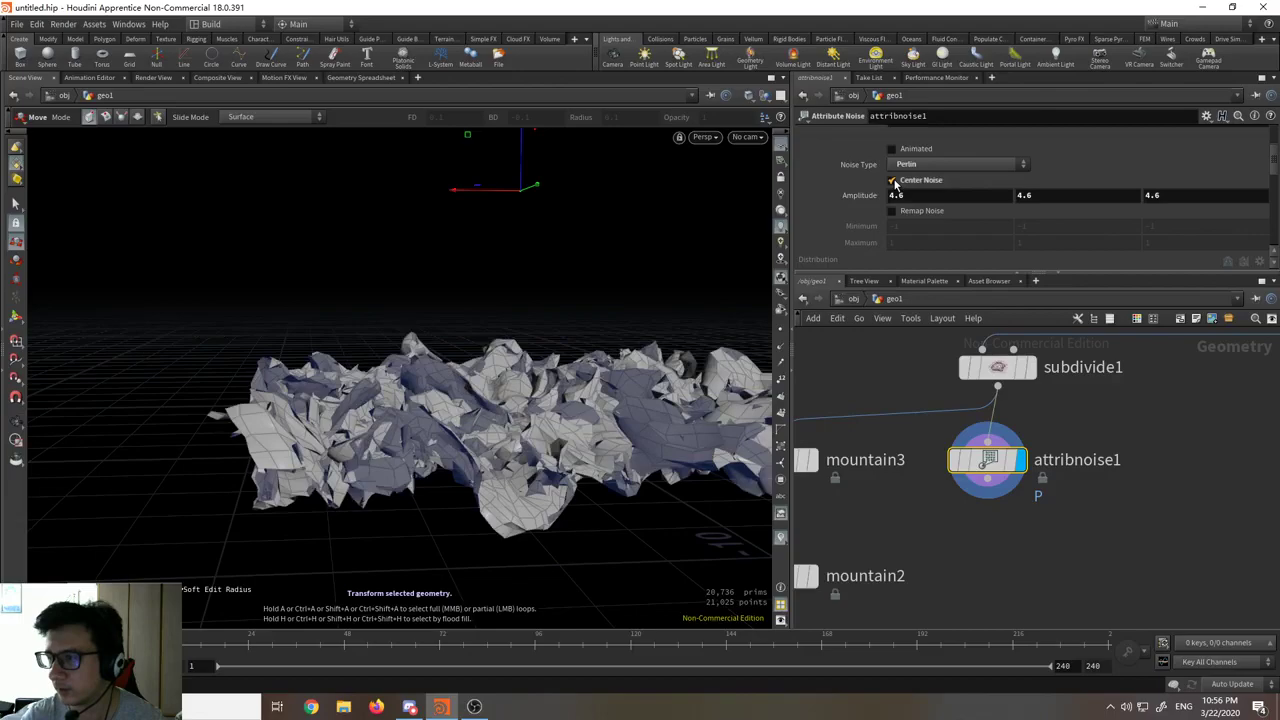
key(Escape)
drag(494, 340, 505, 365)
key(t)
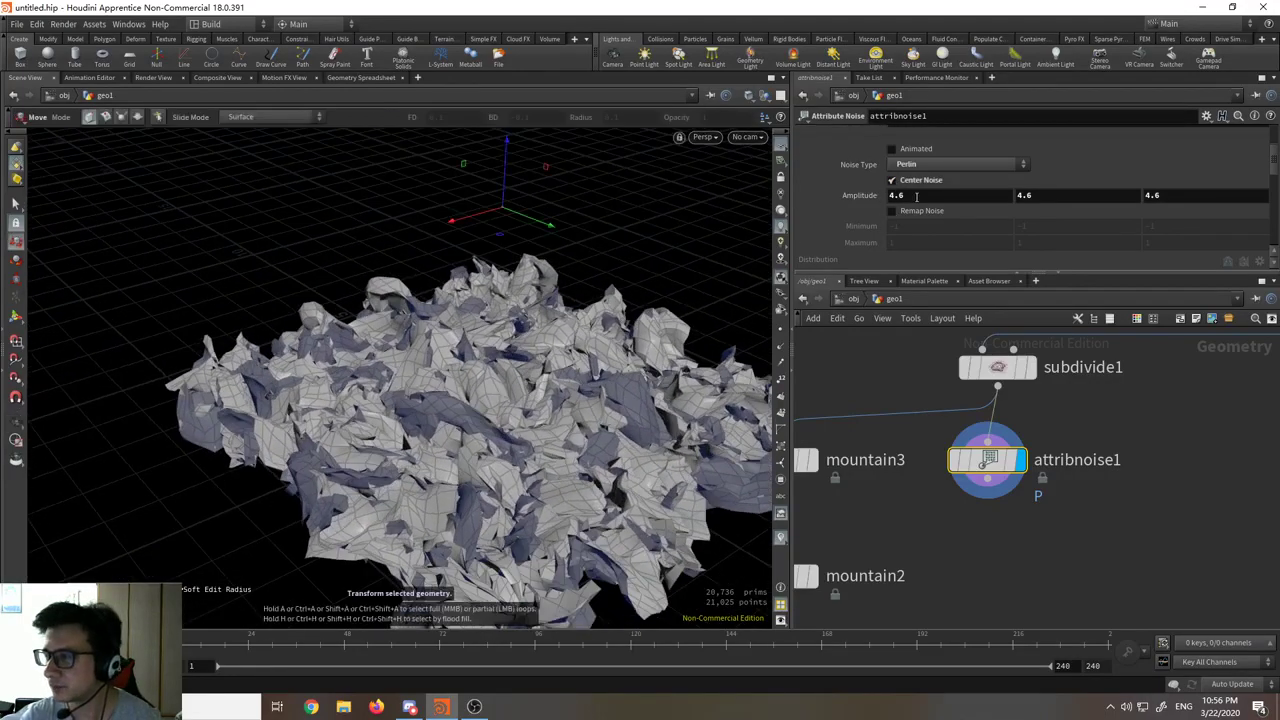
Step: Reduce attribnoise1's amplitude to 0.5 on all axes and set its element size to 1.9
middle_drag(873, 196, 924, 200)
scroll(883, 222, down, 1)
scroll(883, 222, down, 5)
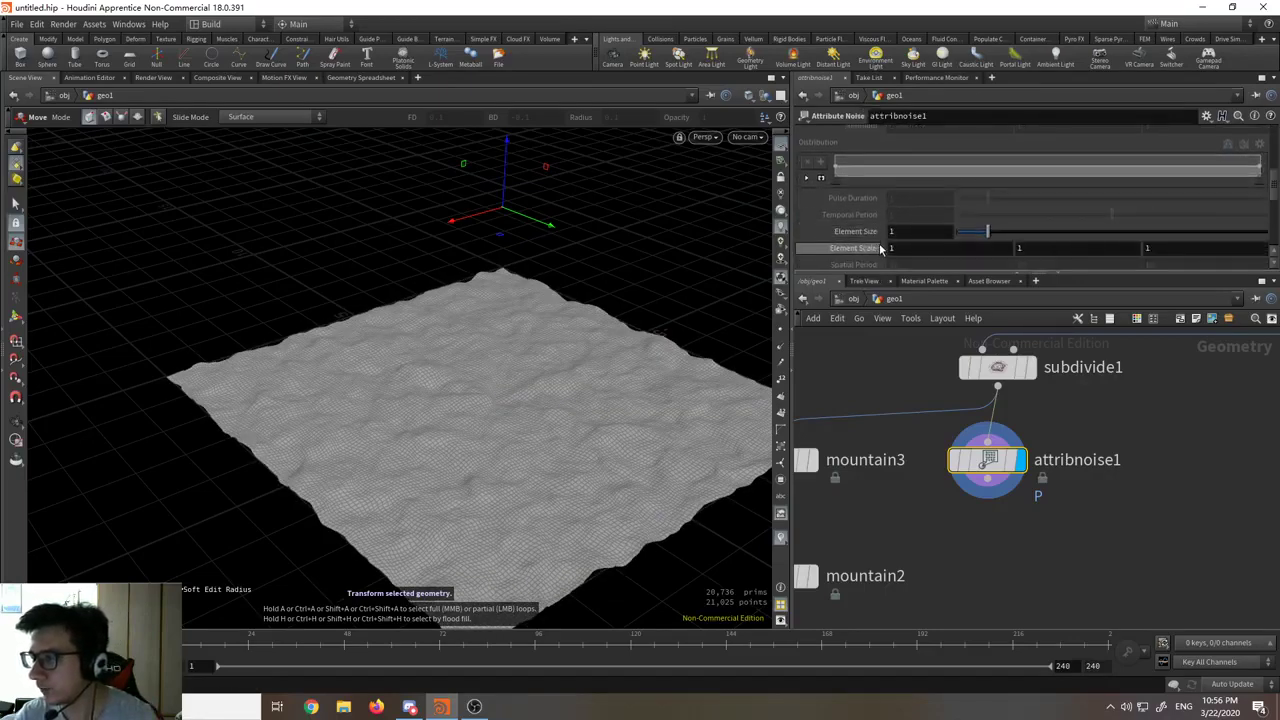
click(978, 216)
drag(978, 216, 1015, 215)
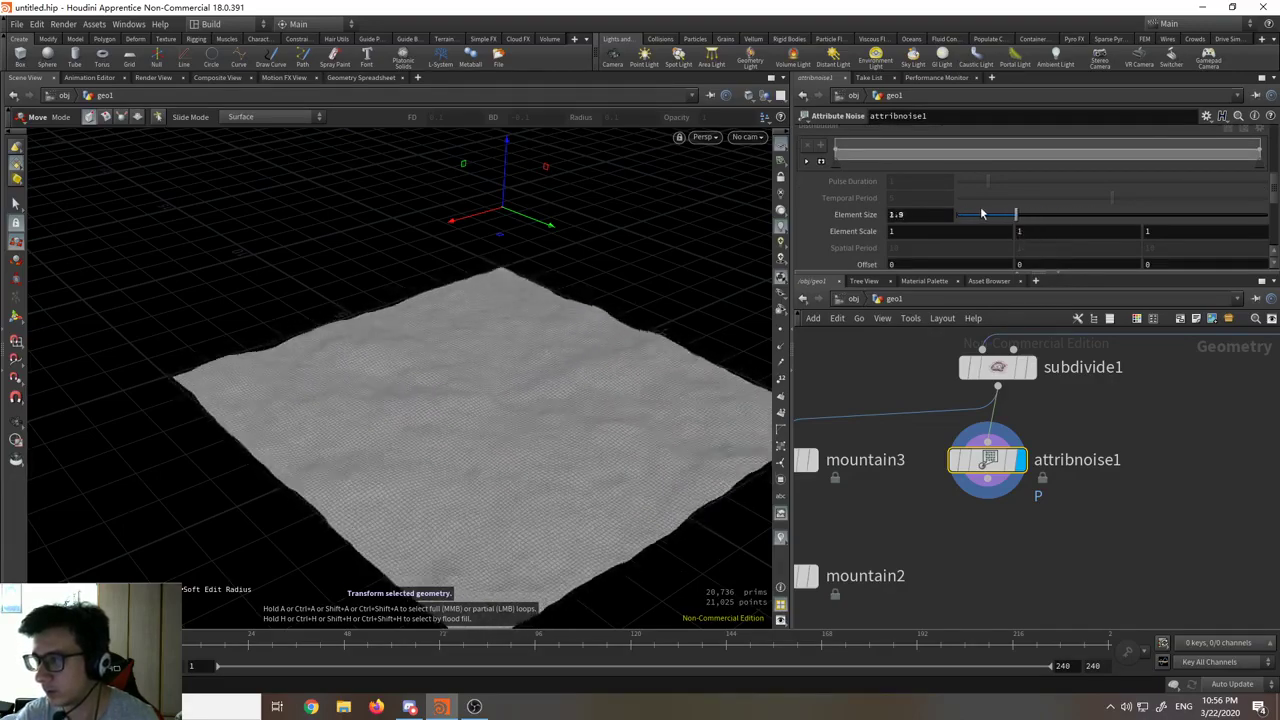
Step: Adjust attribnoise1's amplitude uniformly and enlarge its element size to 3.21
scroll(975, 210, up, 4)
scroll(884, 183, up, 1)
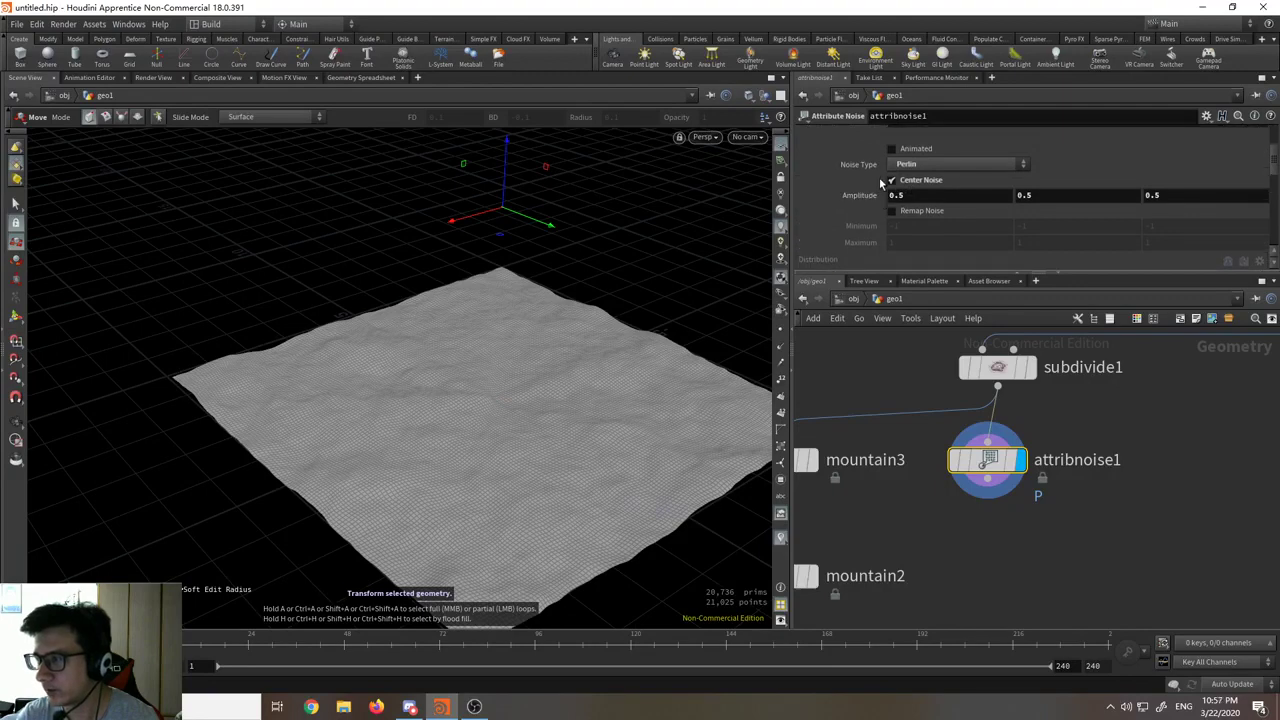
middle_drag(870, 194, 959, 246)
scroll(965, 235, down, 4)
drag(977, 212, 1117, 230)
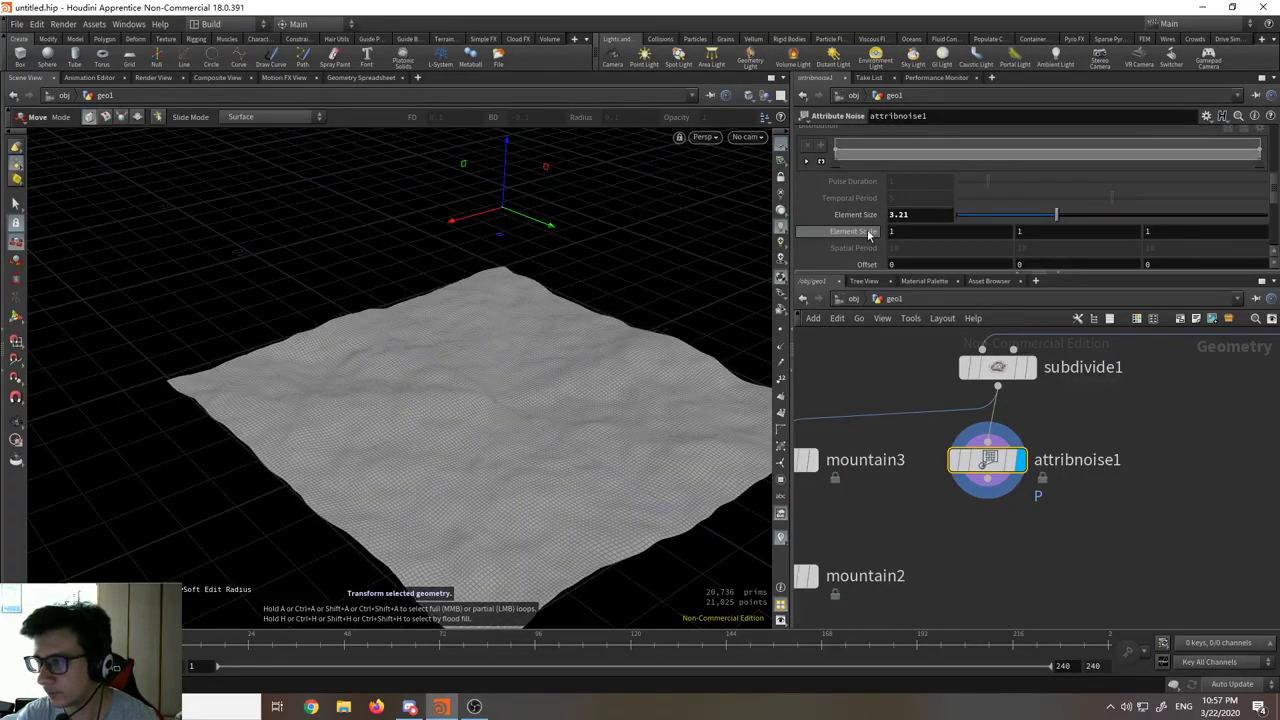
Step: Set attribnoise1's element scale to 0.71 and its offset to 3.4 on all three axes
middle_drag(869, 234, 1075, 230)
scroll(924, 236, down, 1)
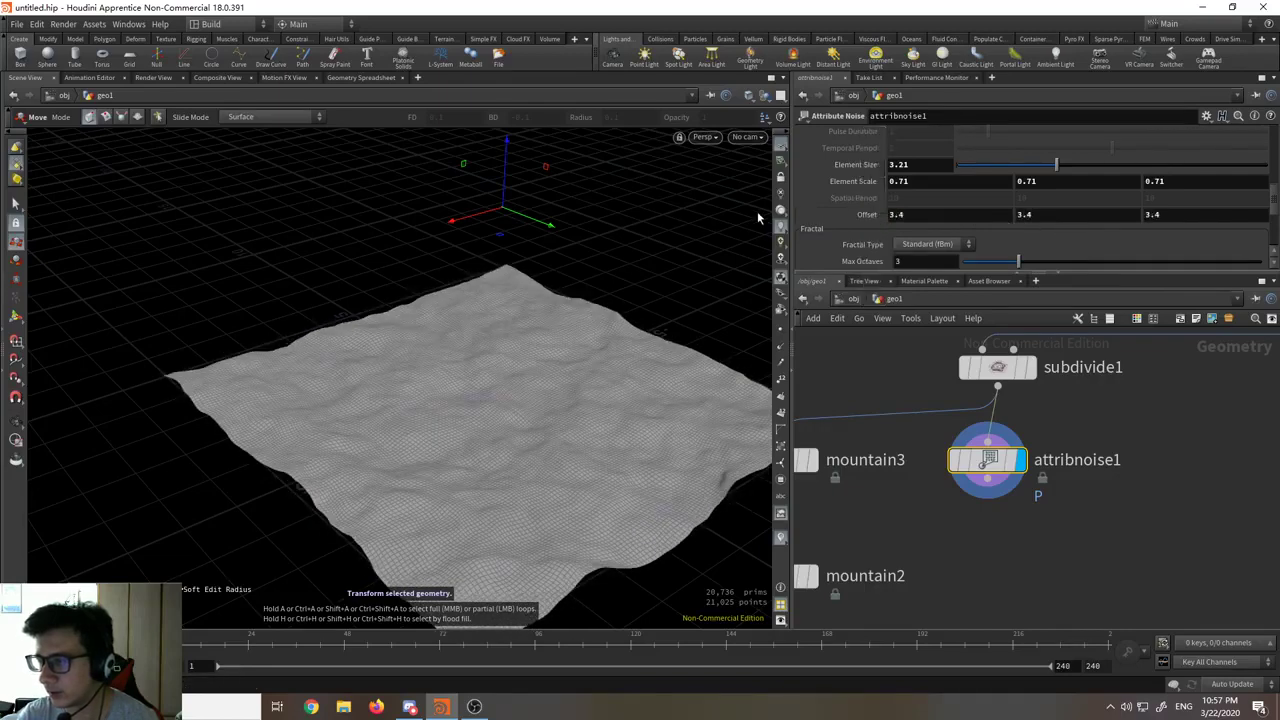
middle_drag(866, 218, 865, 217)
Step: Try the Terrain fractal type on attribnoise1 and return it to Standard (fBm)
scroll(867, 215, down, 2)
click(922, 196)
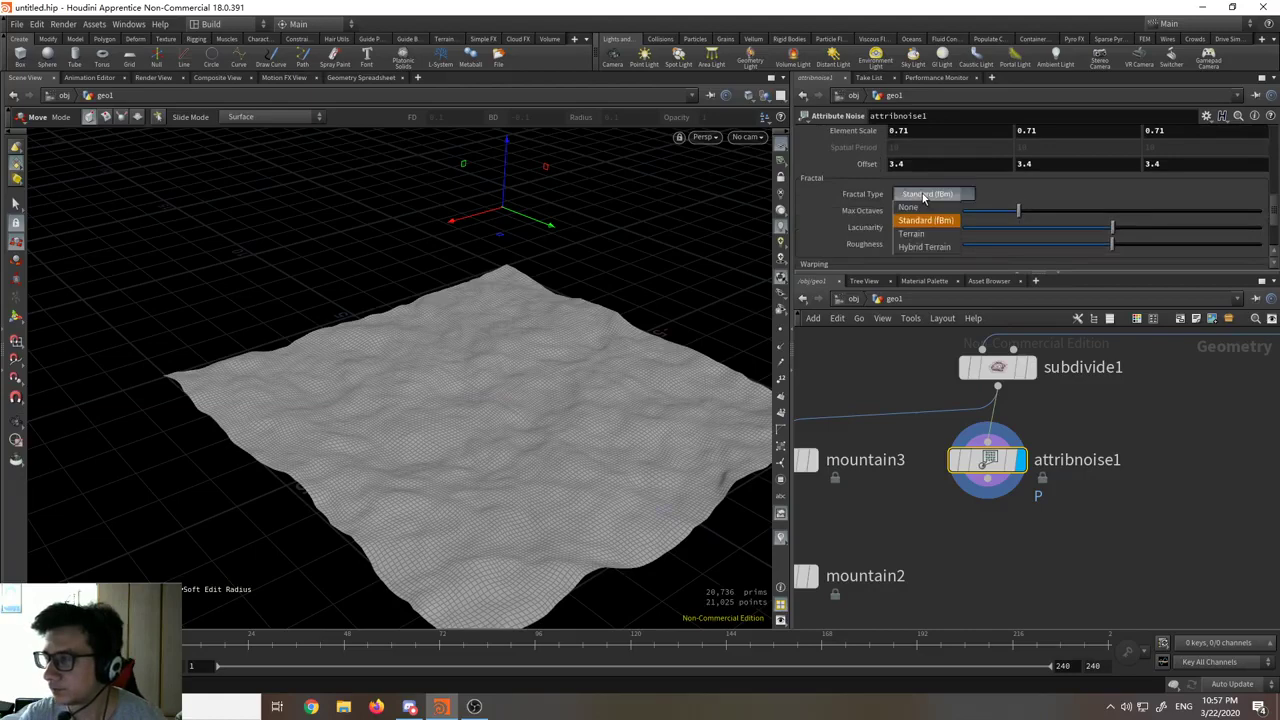
click(915, 233)
click(922, 195)
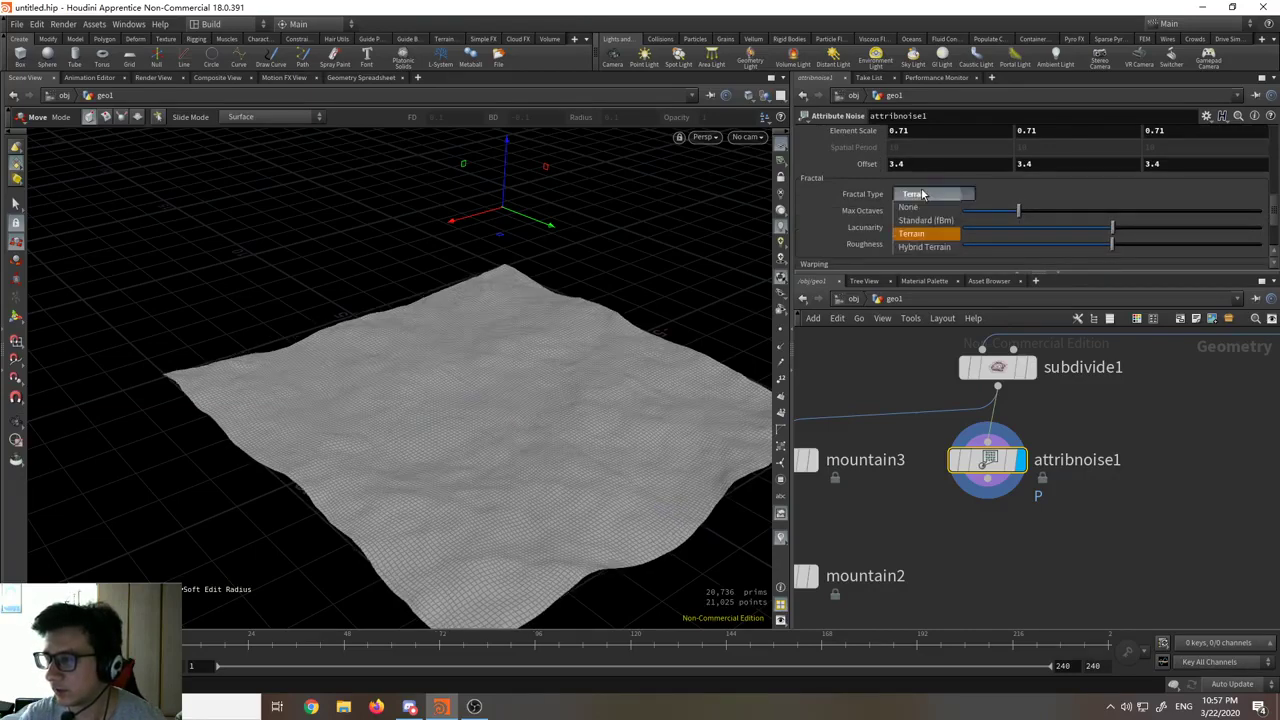
click(922, 221)
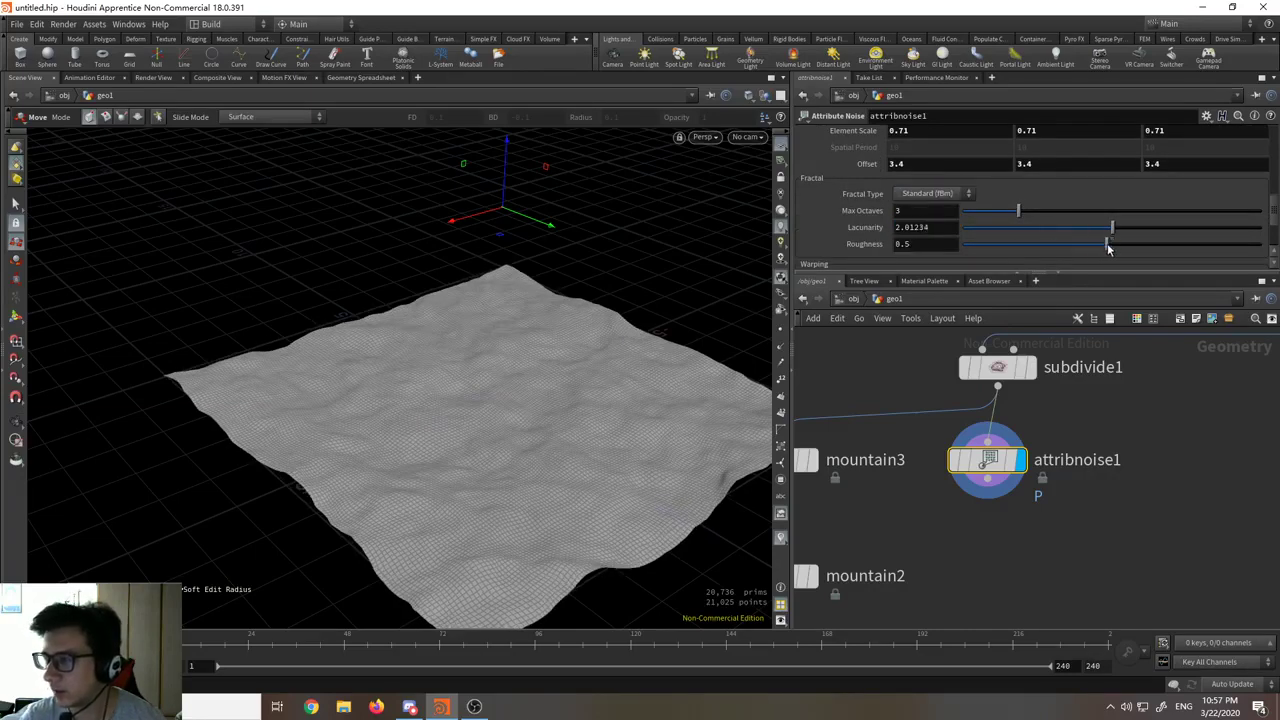
Step: Lower attribnoise1's fractal lacunarity to 1.826 and its roughness to 0.412
mouse_move(1073, 244)
mouse_down()
mouse_move(1175, 245)
mouse_move(1040, 245)
mouse_move(1106, 250)
mouse_move(1036, 224)
mouse_move(1169, 229)
mouse_move(1022, 229)
mouse_move(1245, 245)
mouse_move(1020, 243)
mouse_move(1121, 249)
mouse_move(1065, 246)
mouse_move(1091, 257)
mouse_up()
scroll(872, 198, down, 4)
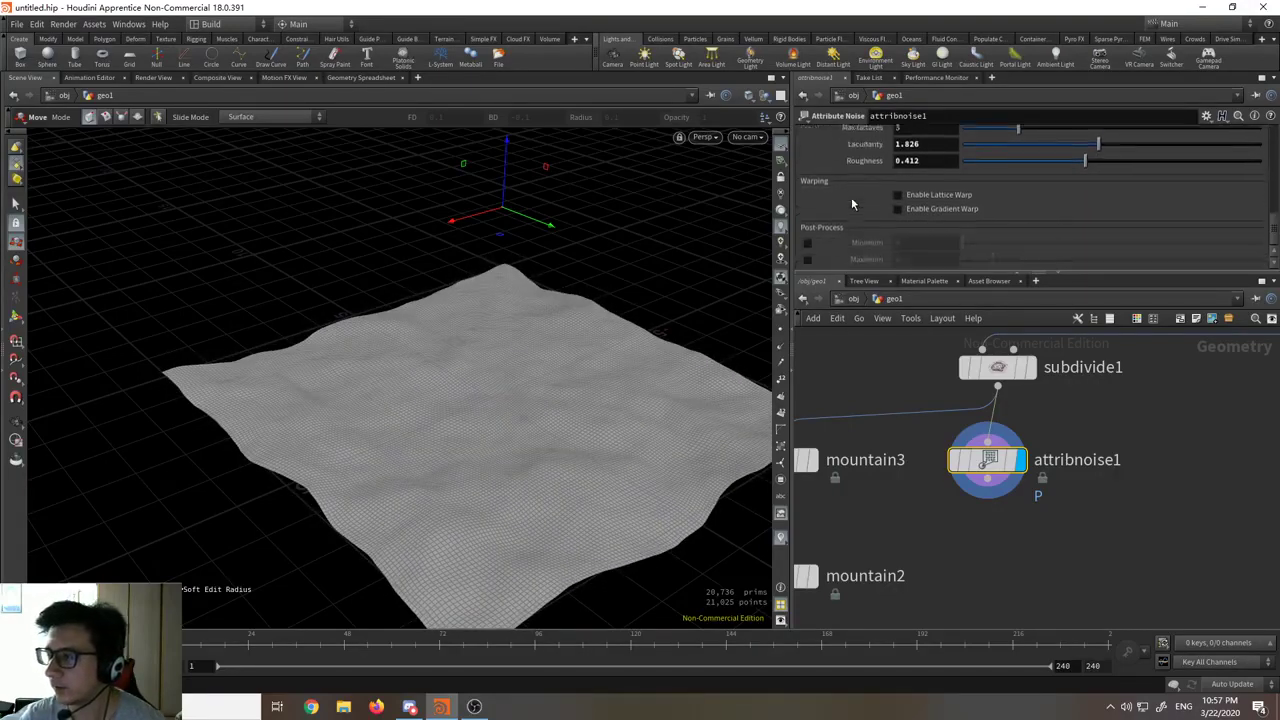
Step: Review attribnoise1's attribute, amplitude, distribution, element size and fractal parameters
scroll(846, 201, up, 8)
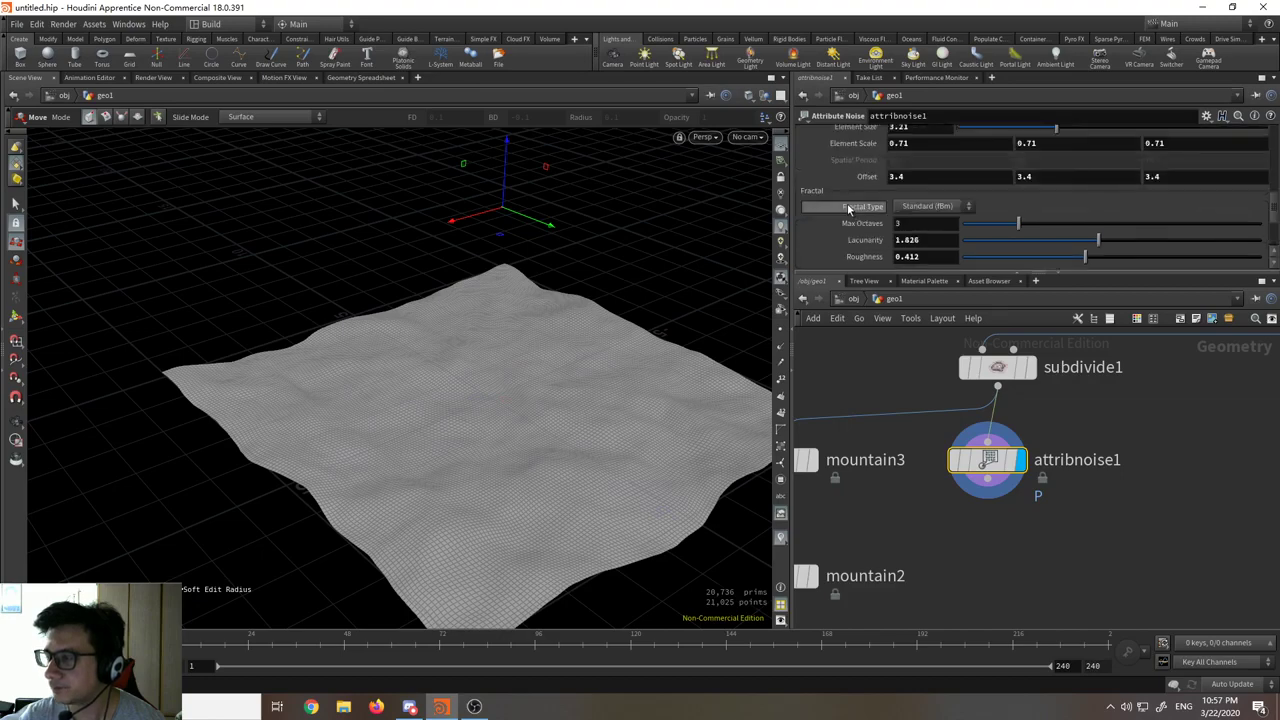
scroll(945, 216, down, 10)
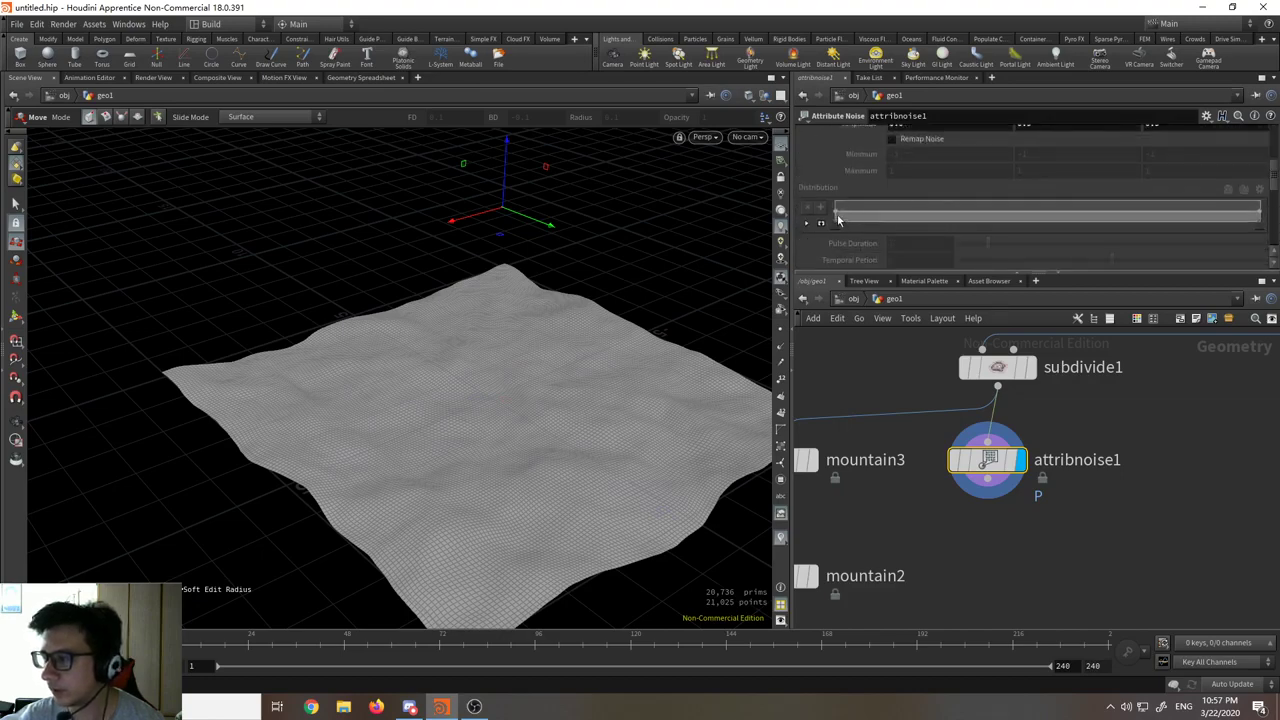
scroll(852, 218, up, 1)
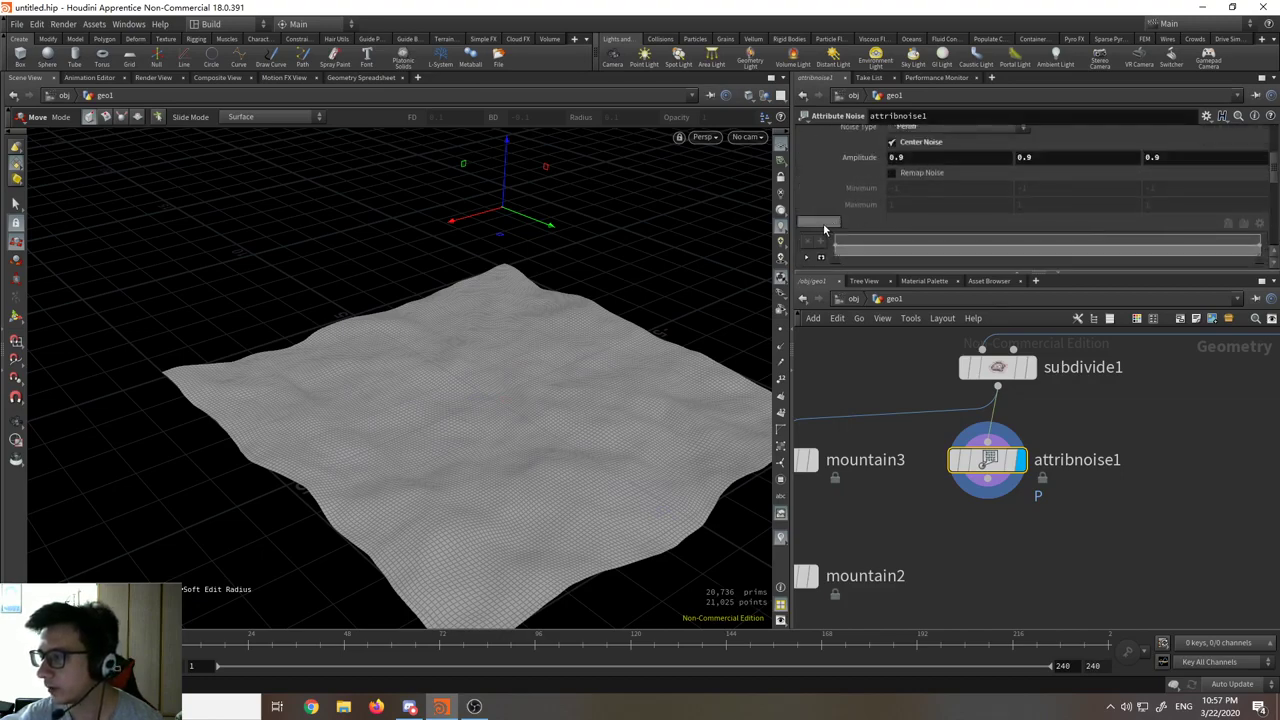
scroll(833, 226, down, 2)
scroll(872, 230, up, 6)
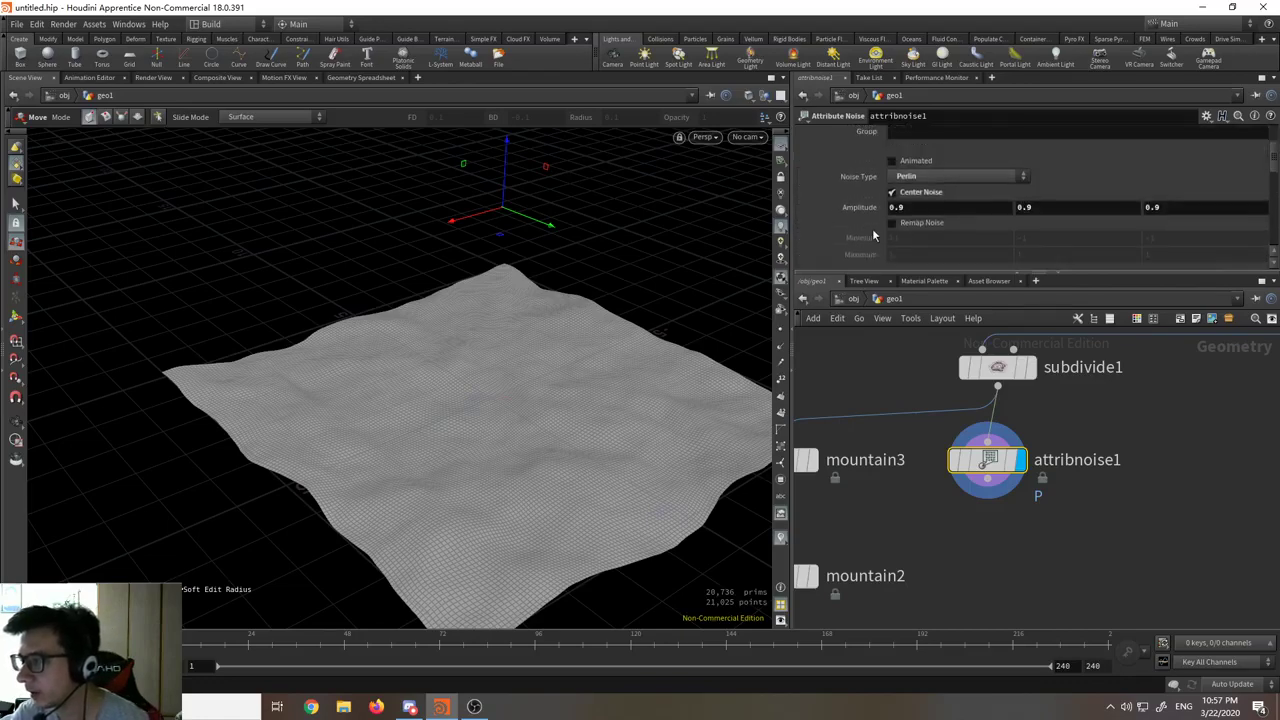
scroll(845, 221, down, 5)
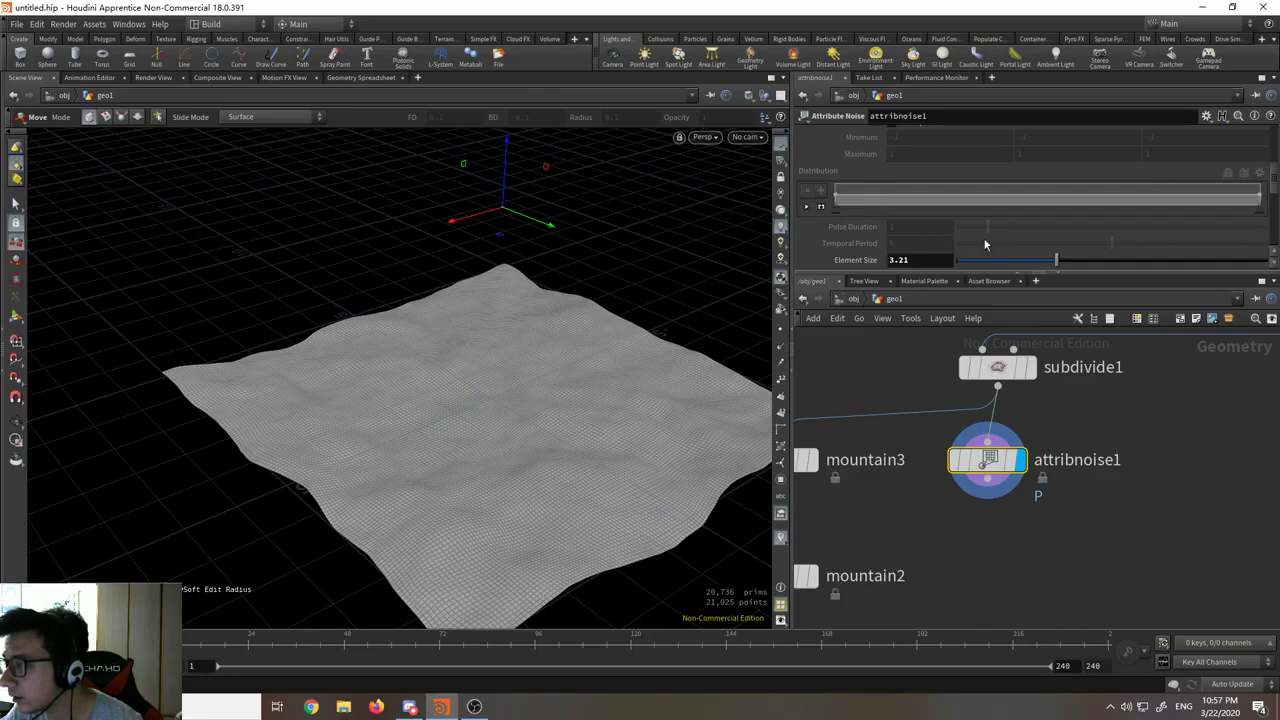
scroll(845, 190, up, 8)
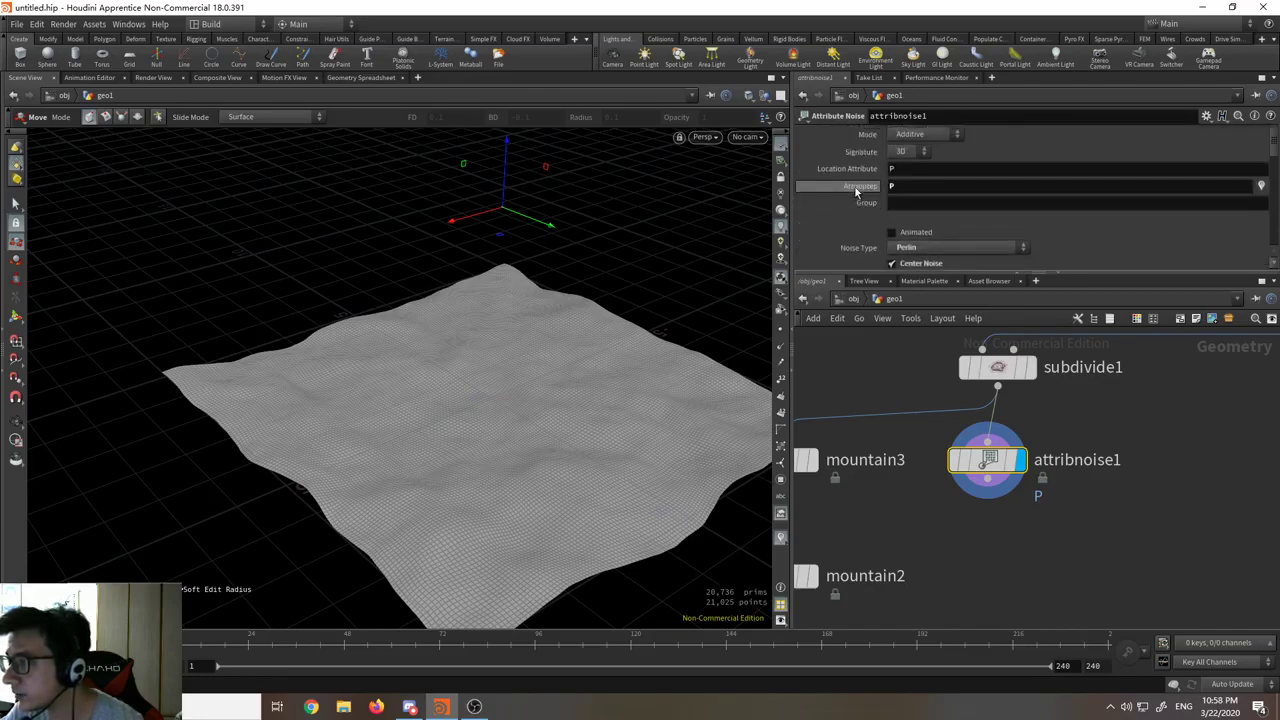
Step: Change attribnoise1's noise type to Simplex (Improved Perlin) and align the node directly below subdivide1
click(918, 248)
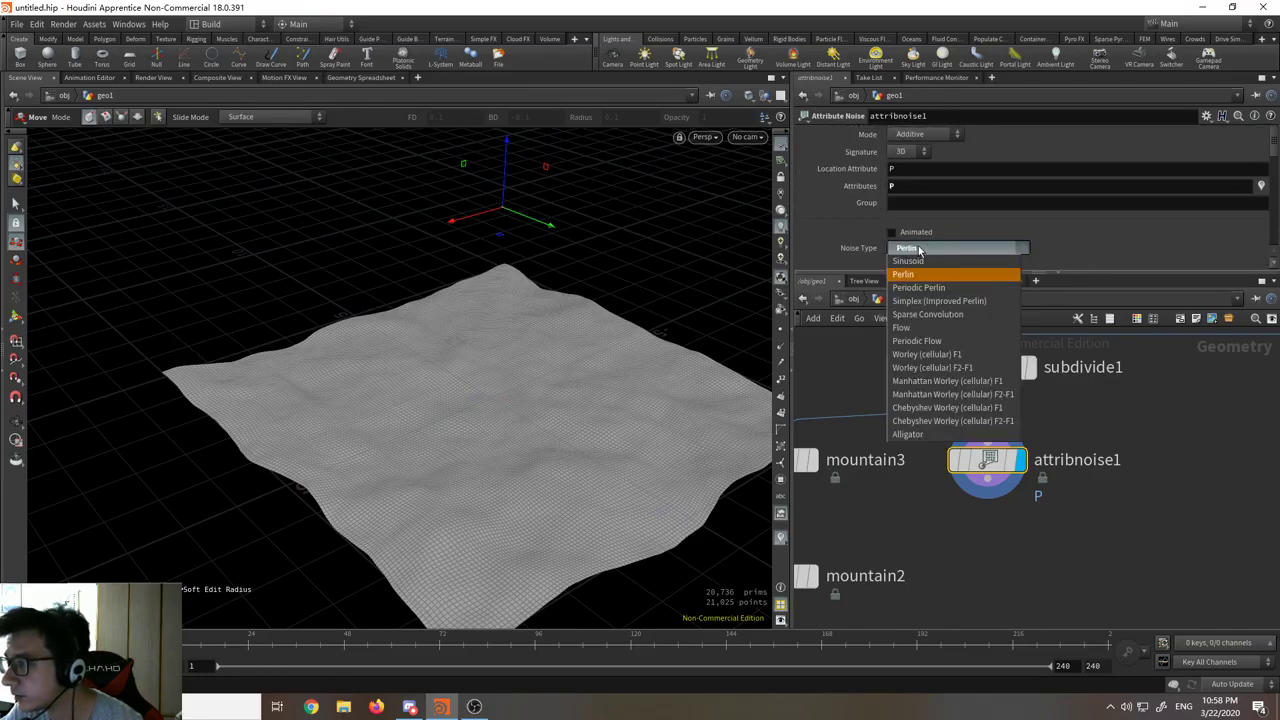
click(935, 300)
scroll(937, 200, down, 5)
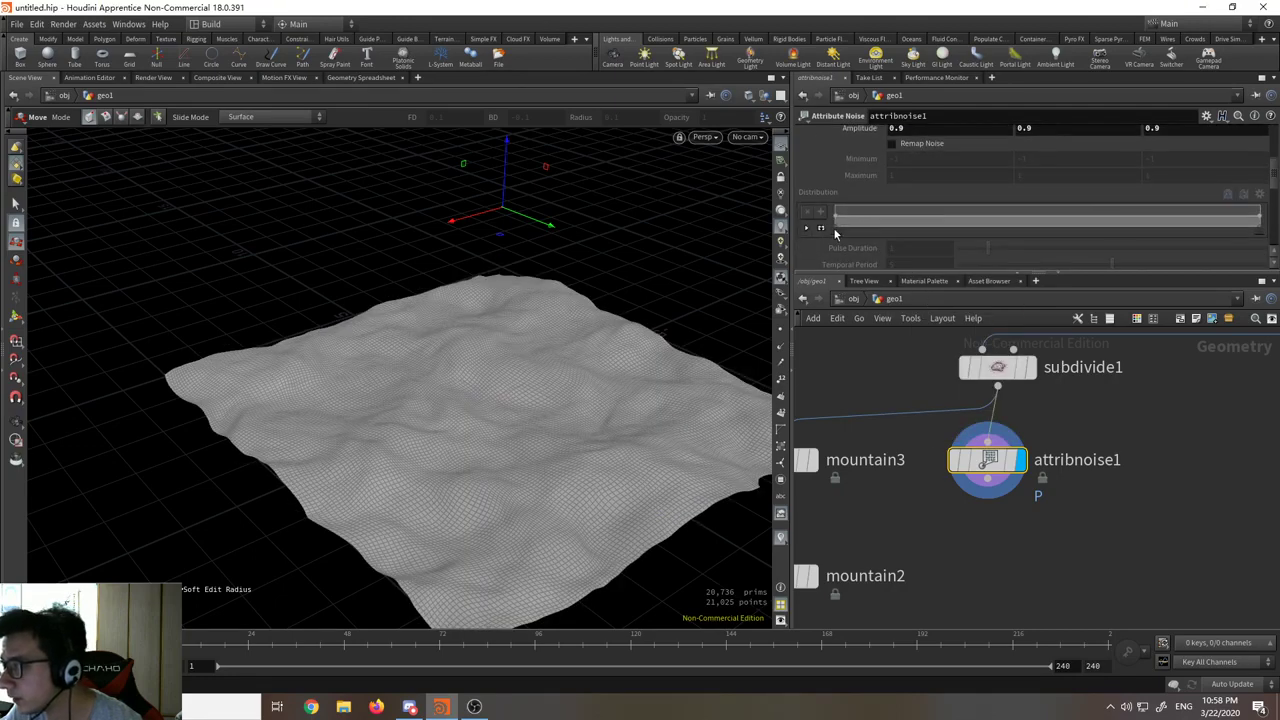
scroll(1137, 206, up, 5)
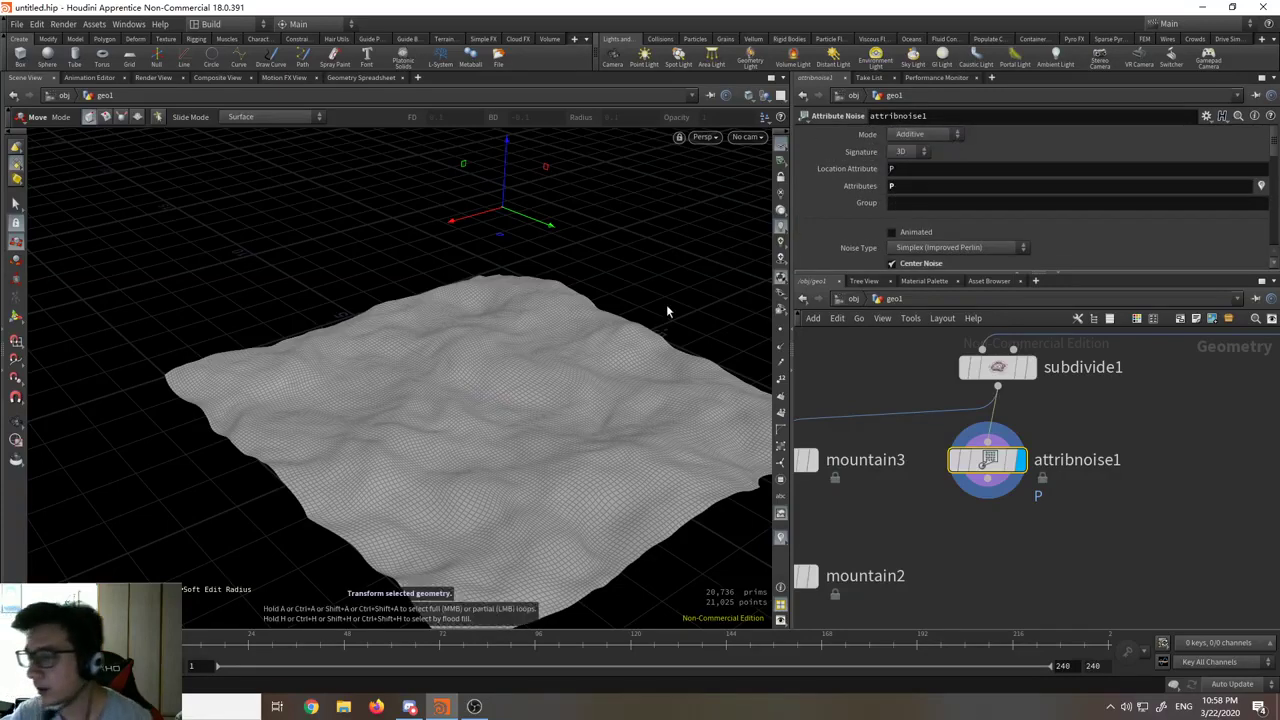
mouse_move(988, 459)
mouse_down()
mouse_move(1014, 465)
mouse_move(999, 464)
mouse_up()
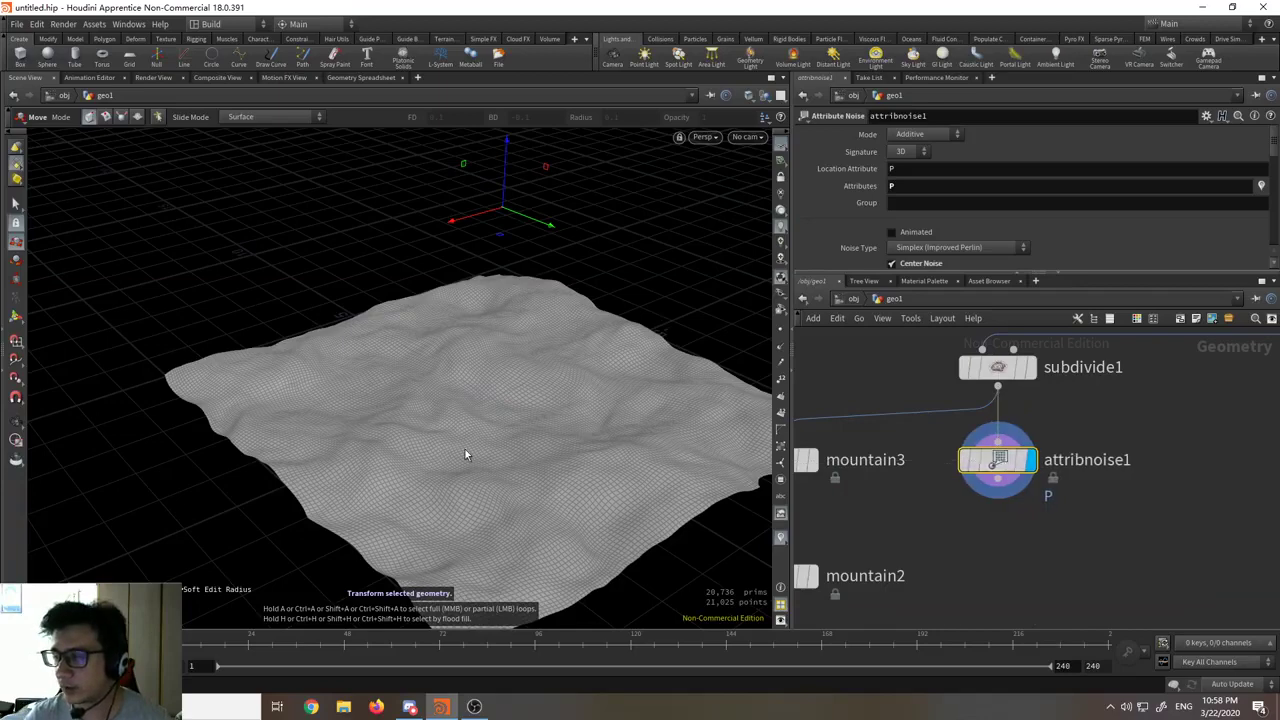
alt+middle_drag(432, 423, 392, 381)
drag(392, 381, 491, 306)
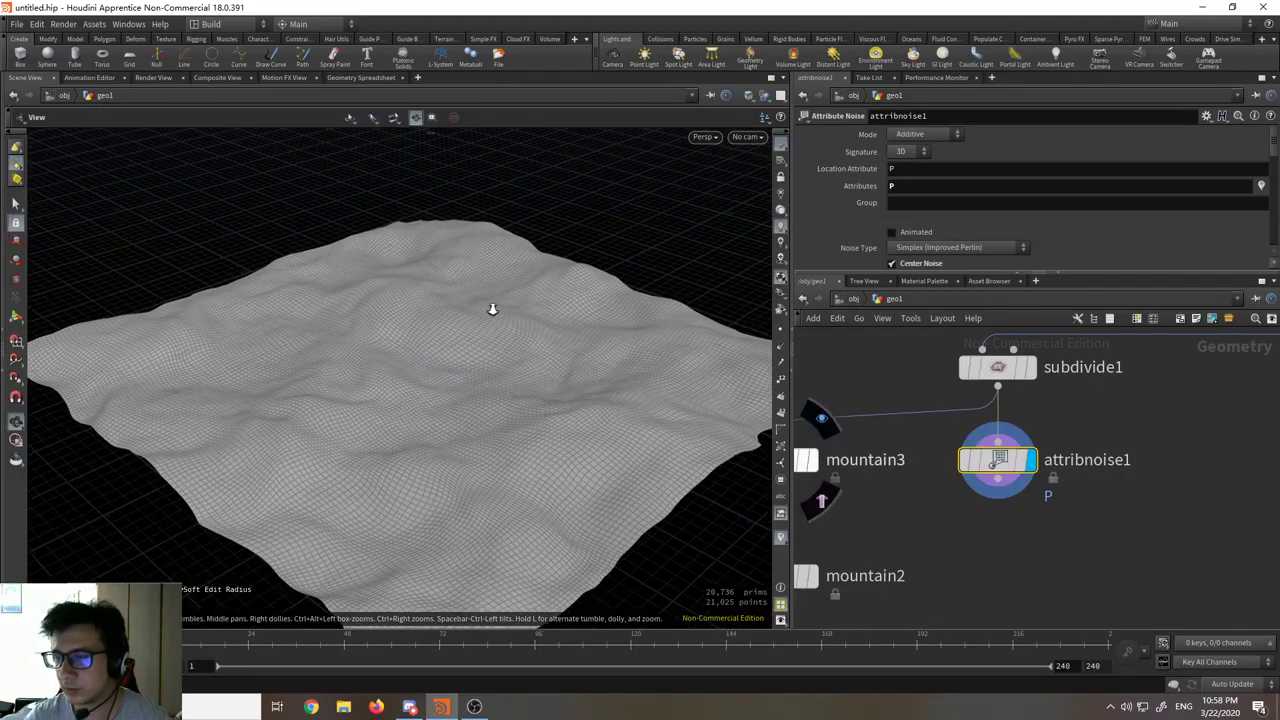
Step: Raise attribnoise1's amplitude to 1.4 on all three axes
scroll(977, 212, down, 3)
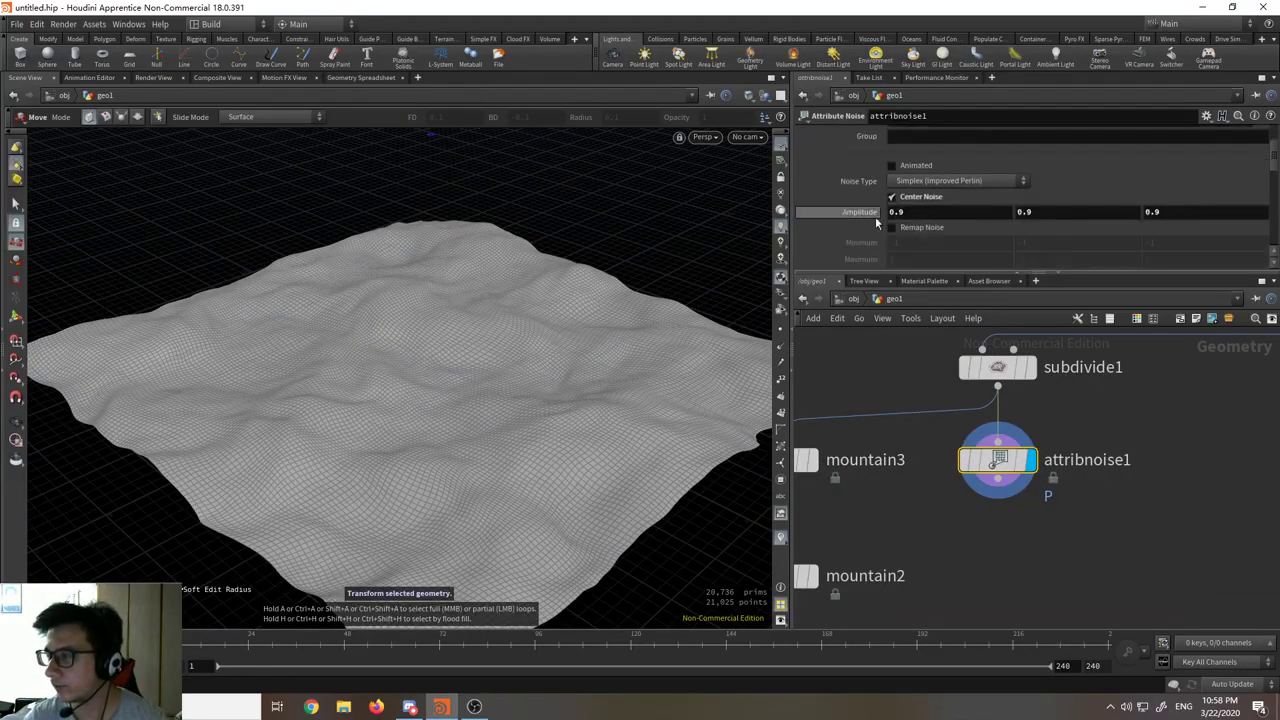
middle_click(860, 212)
mouse_move(860, 212)
middle_down()
mouse_move(960, 213)
mouse_move(880, 213)
middle_up()
scroll(975, 216, down, 3)
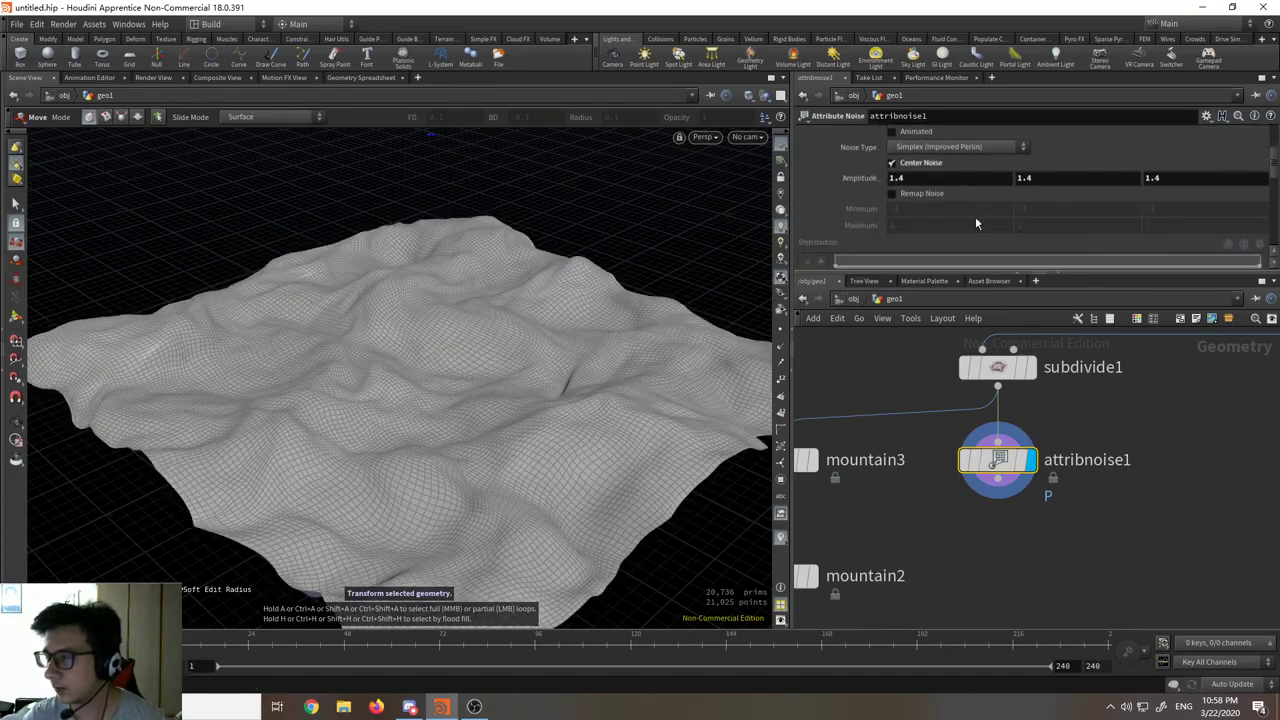
Step: Add a second Attribute Noise node below attribnoise1, connect it to attribnoise1's output, display it and align it underneath
middle_drag(1008, 567, 1012, 497)
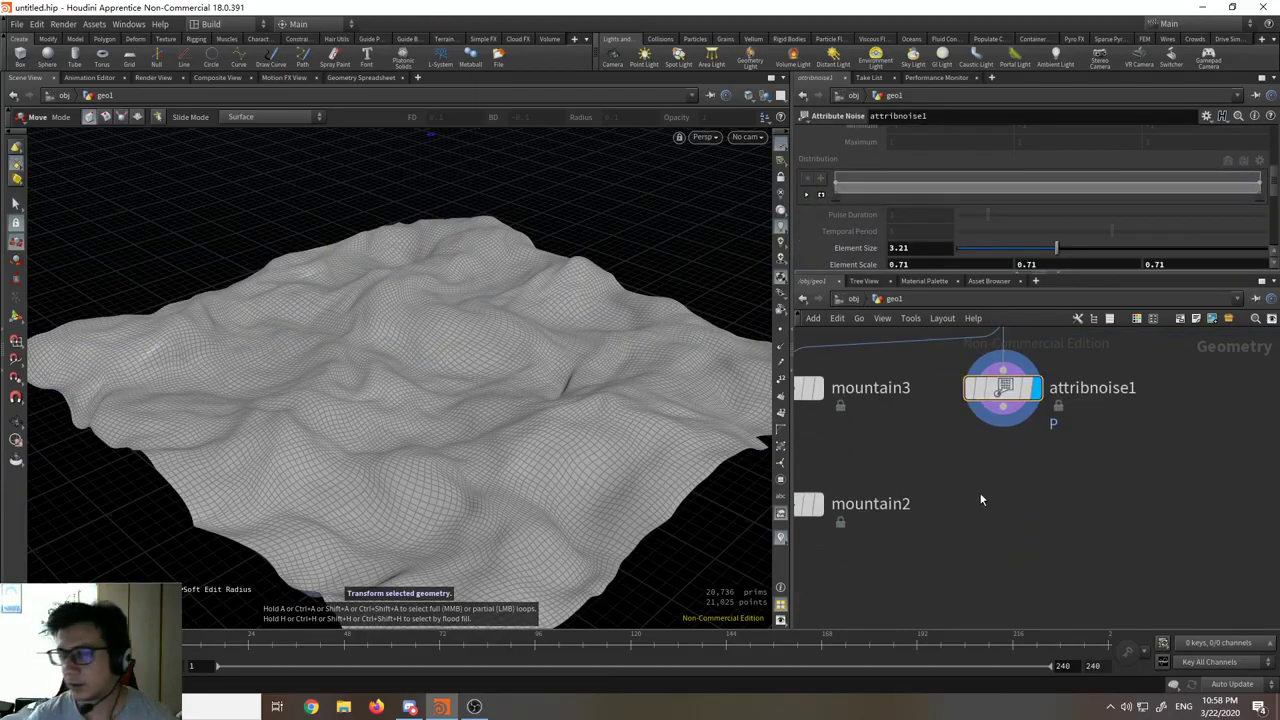
key(Tab)
text(attribute n)
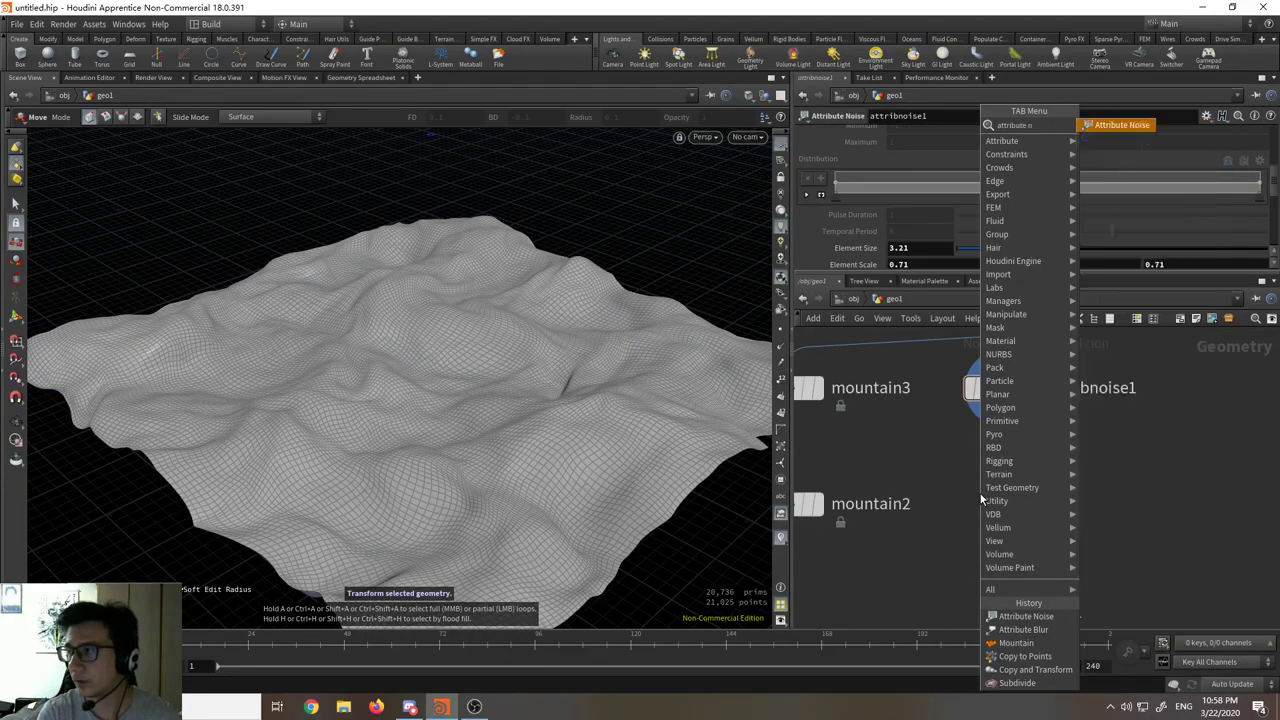
key(Return)
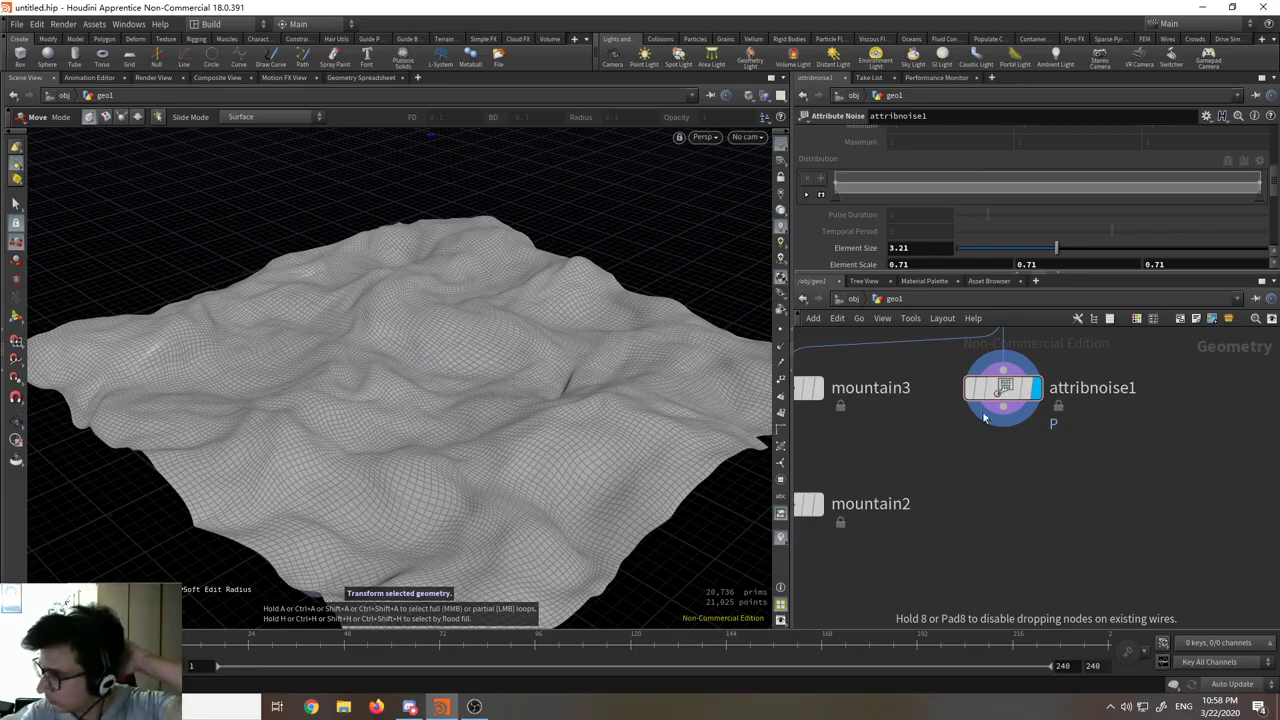
click(1016, 495)
click(1004, 409)
click(1016, 478)
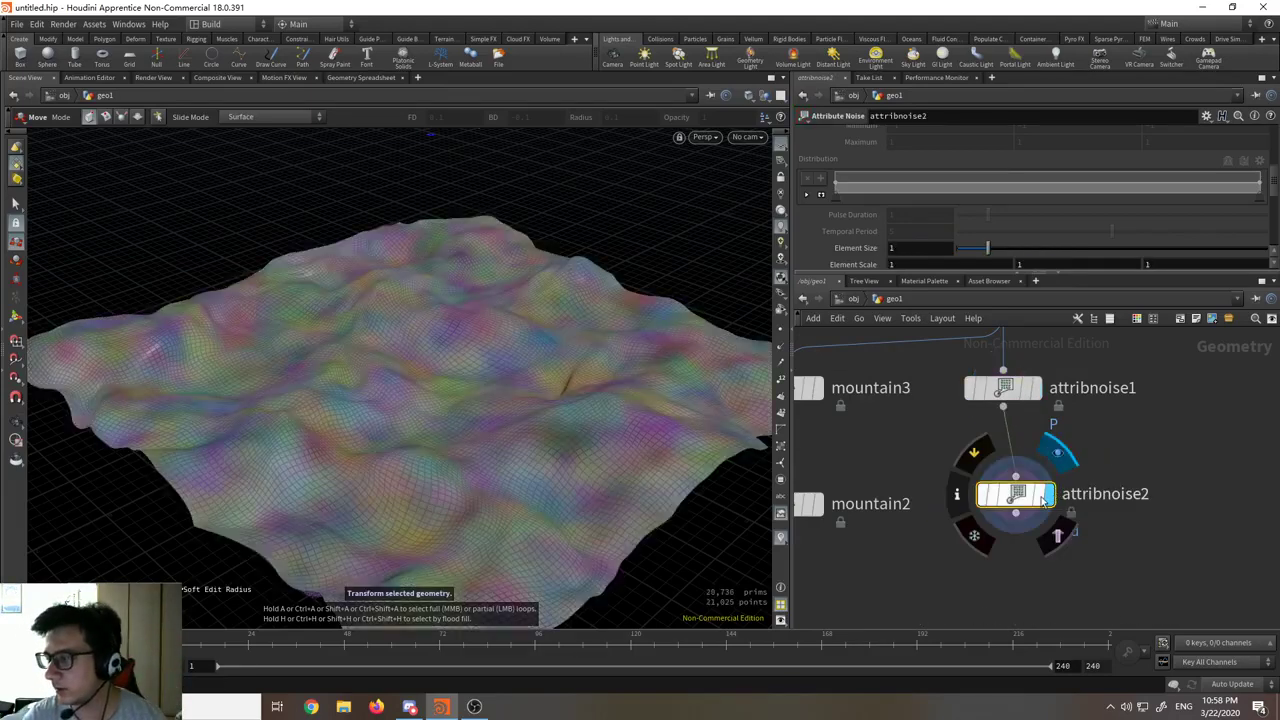
drag(1005, 494, 1003, 503)
Step: Make attribnoise2 affect the P attribute and enable its Center Noise option
scroll(950, 225, up, 2)
scroll(950, 225, up, 3)
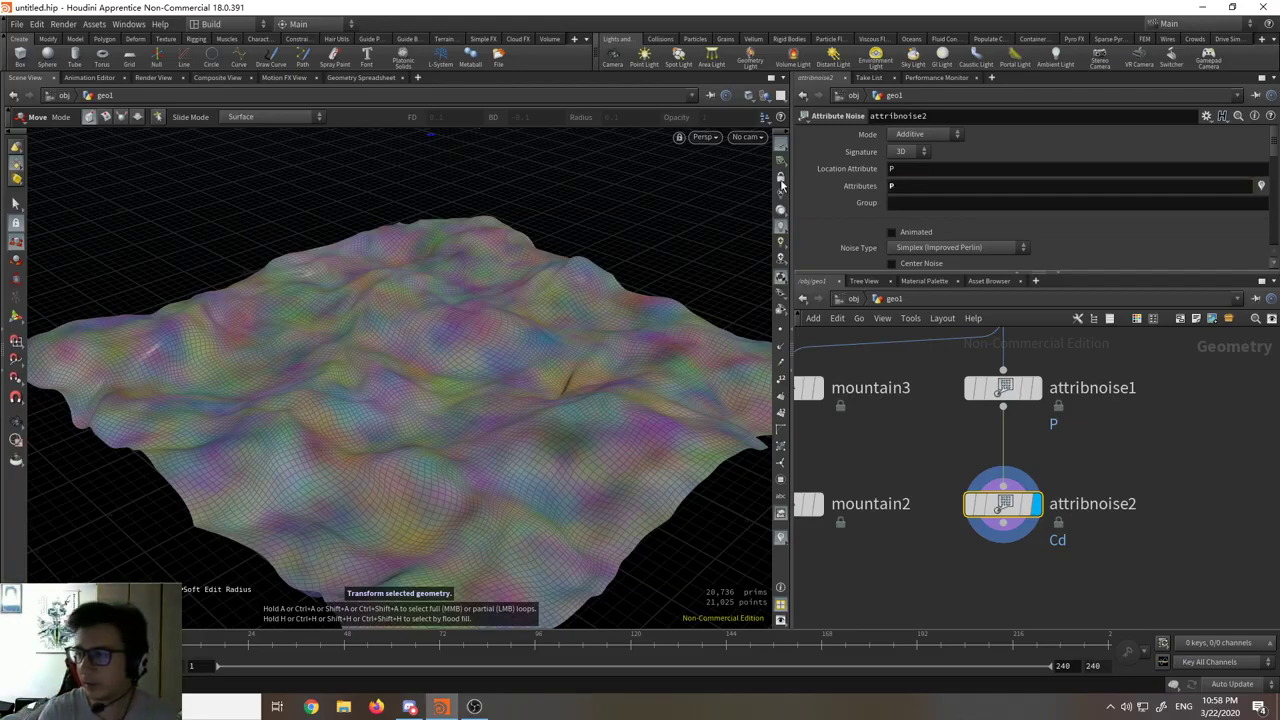
scroll(940, 212, down, 3)
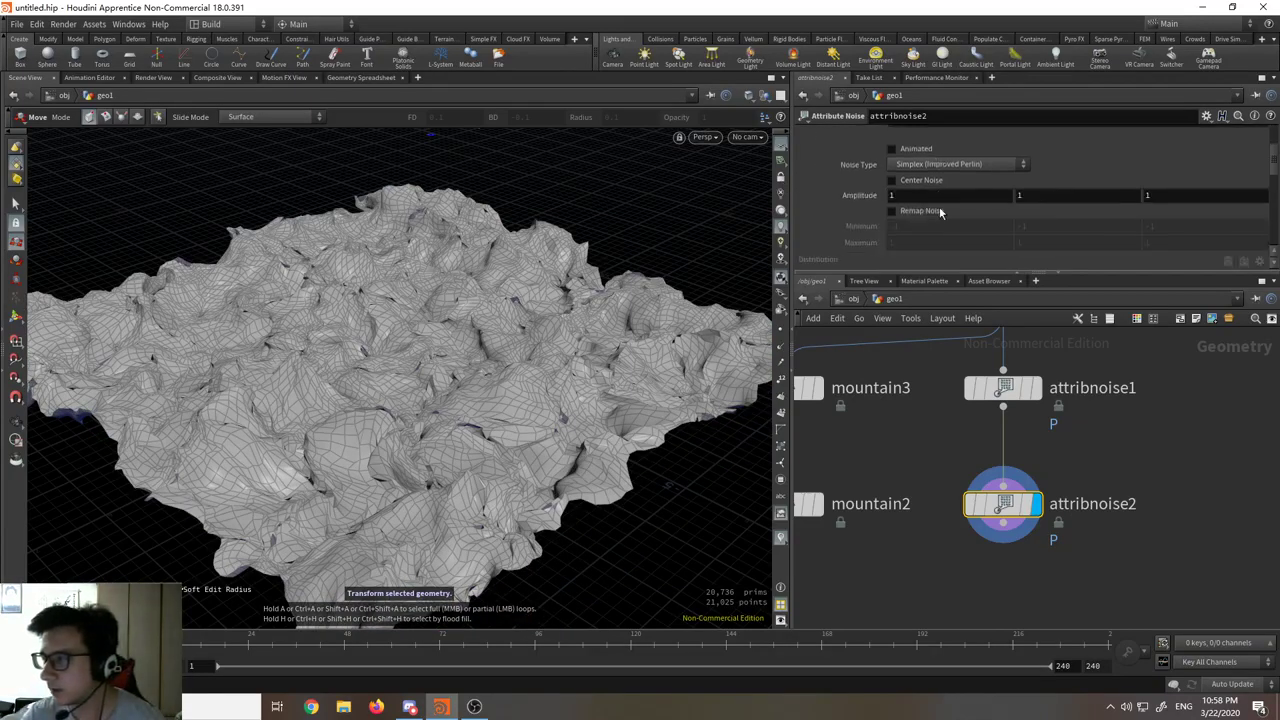
click(892, 181)
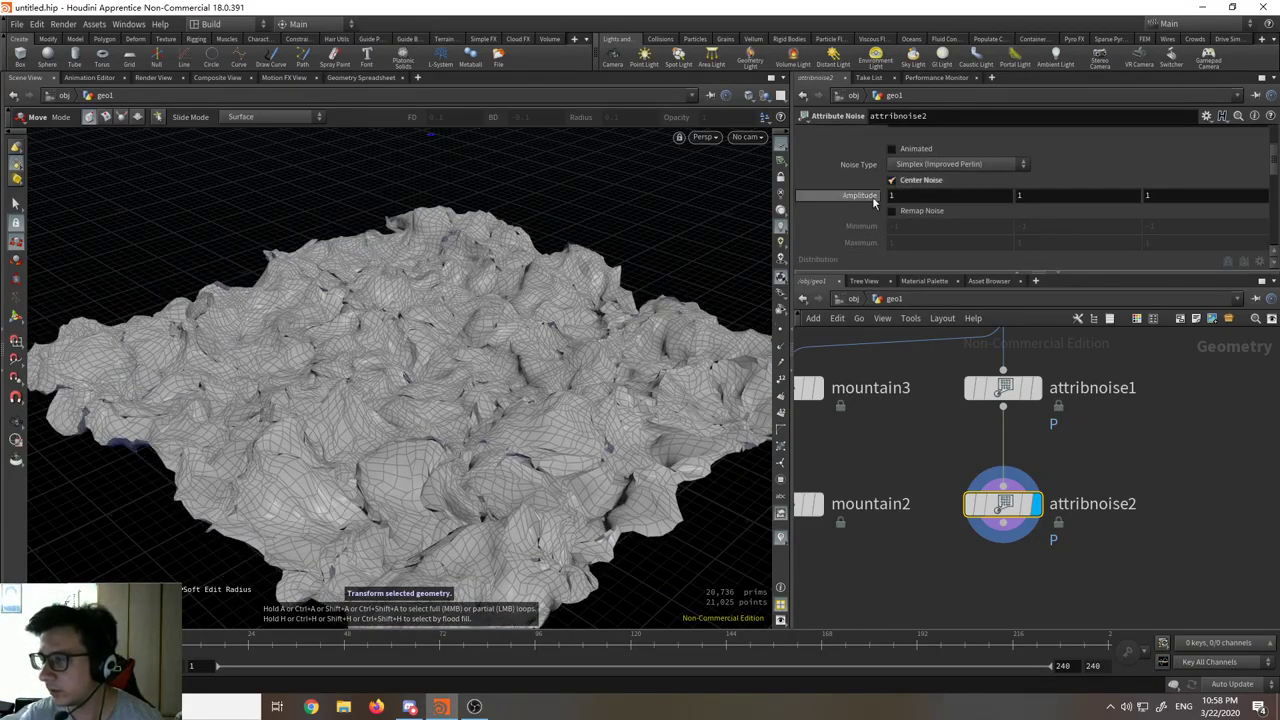
Step: Set attribnoise2's amplitude to 0.9 on all axes and enlarge its noise element size and scale
mouse_move(873, 200)
middle_down()
mouse_move(830, 201)
mouse_move(851, 203)
middle_up()
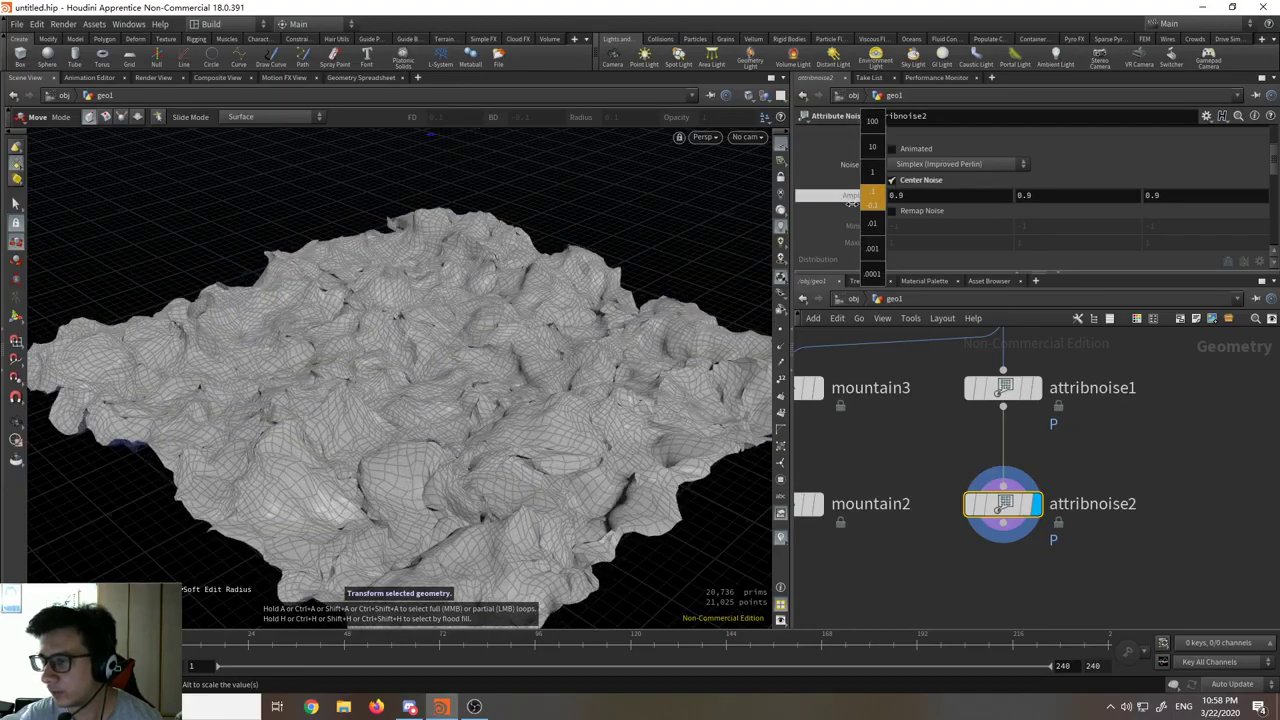
scroll(956, 202, down, 5)
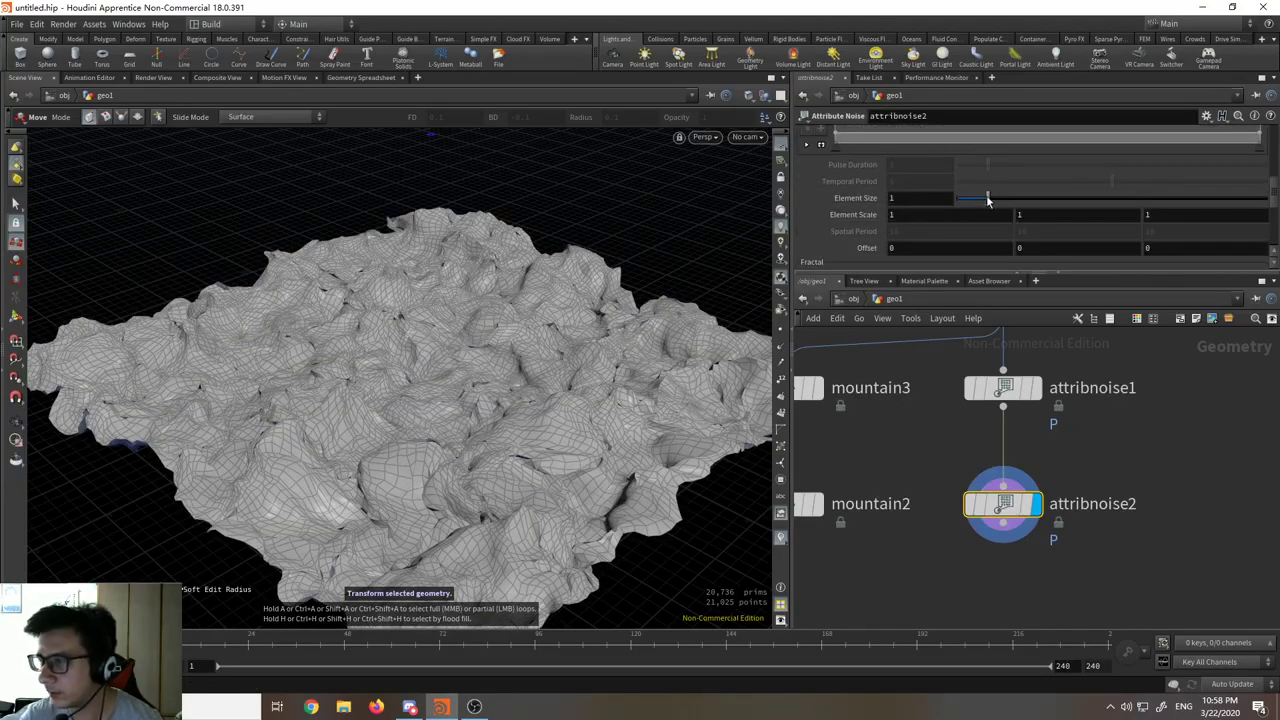
mouse_move(988, 199)
mouse_down()
mouse_move(1069, 199)
mouse_move(972, 199)
mouse_move(976, 212)
mouse_move(1002, 212)
mouse_up()
middle_drag(868, 226, 908, 218)
Step: Raise attribnoise1's amplitude to 2.7 on all three axes while attribnoise2 stays displayed
click(1004, 386)
scroll(861, 210, up, 2)
scroll(861, 205, up, 3)
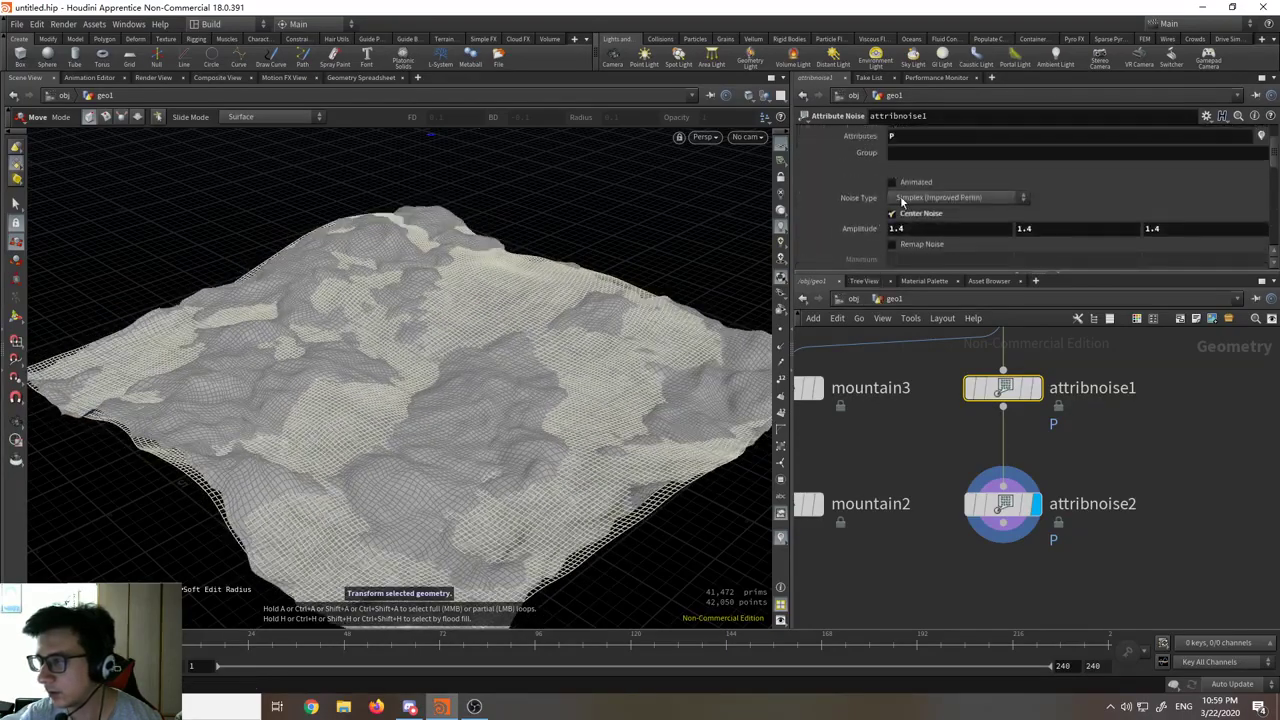
middle_drag(866, 174, 944, 187)
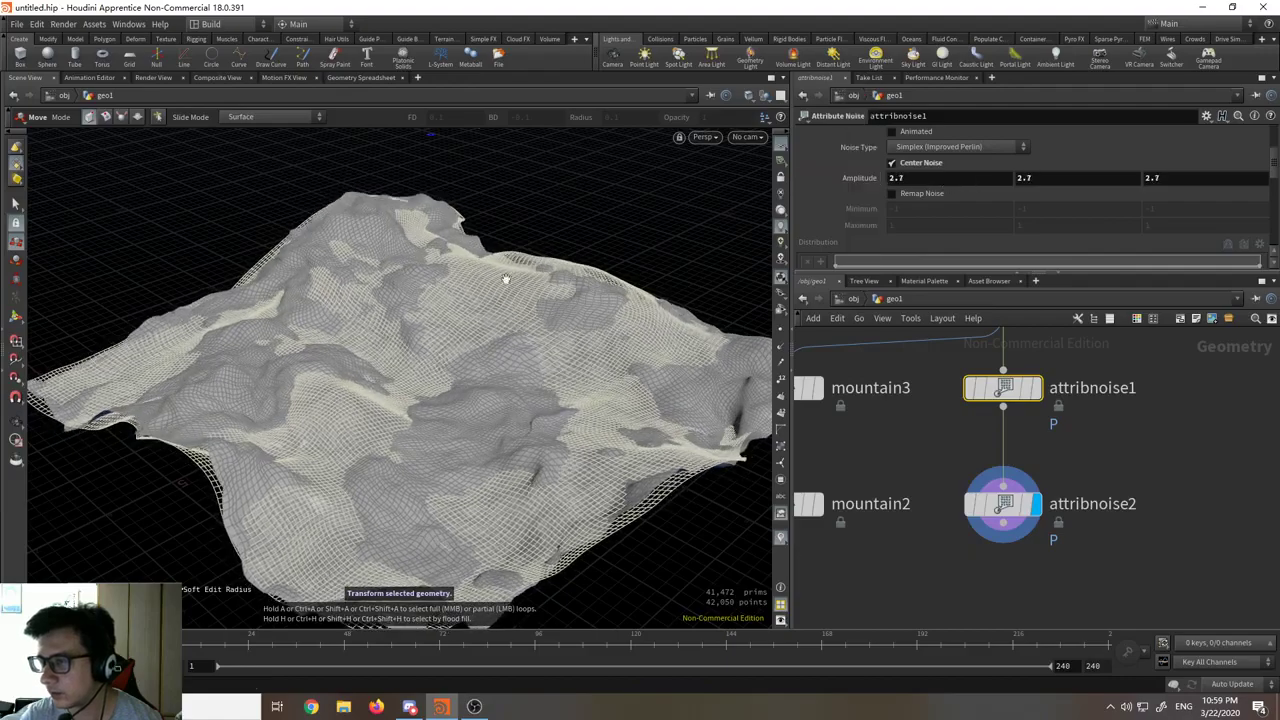
Step: Select attribnoise2 and inspect the combined noise terrain from the side and from above
alt+drag(506, 280, 513, 340)
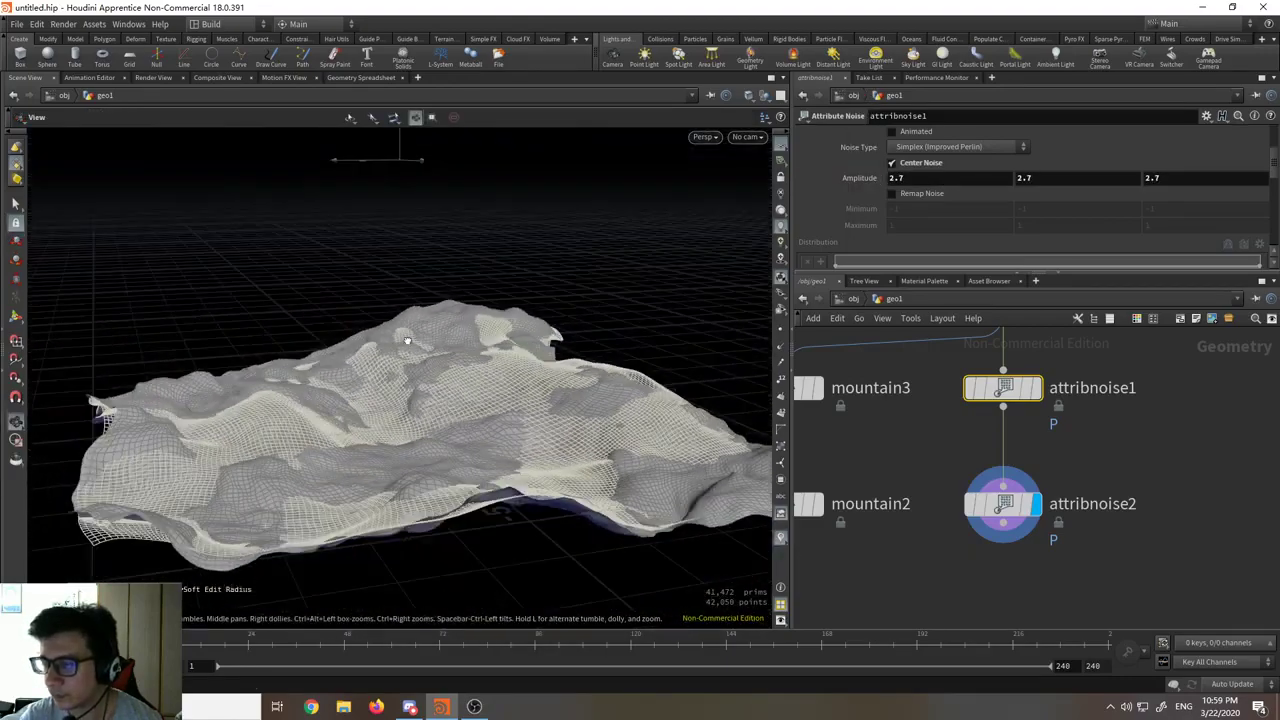
click(1003, 503)
drag(549, 453, 449, 497)
key(t)
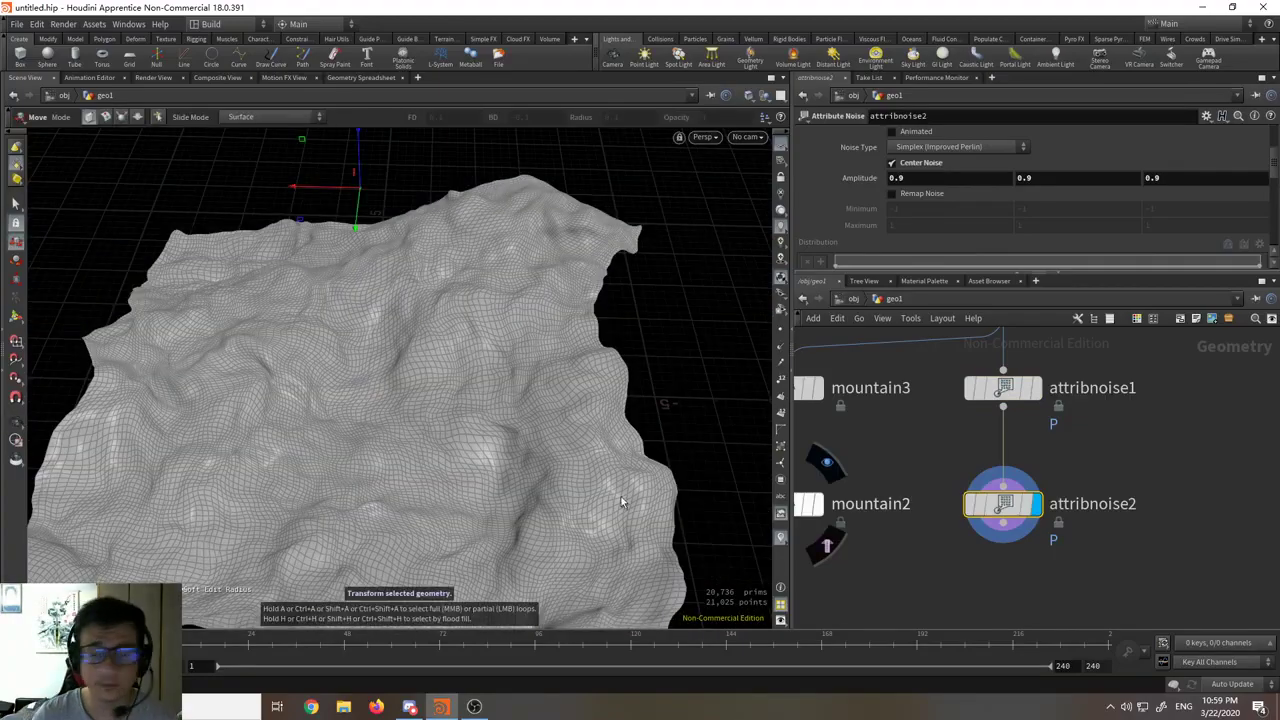
key(Escape)
drag(329, 366, 334, 460)
alt+drag(530, 367, 335, 496)
Step: Select mountain3, mountain2, attribnoise1 and attribnoise2 together and shift them slightly below subdivide1
scroll(1010, 515, down, 3)
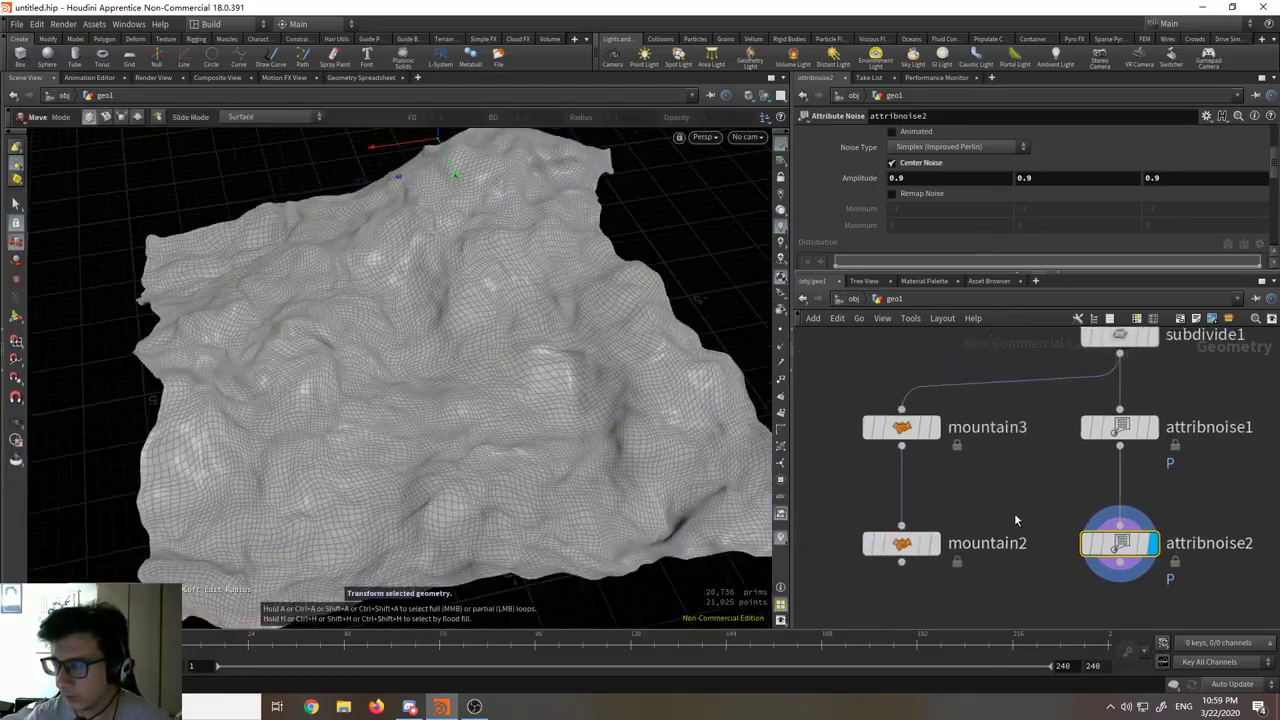
drag(1178, 596, 842, 444)
middle_drag(936, 420, 841, 417)
middle_drag(900, 495, 997, 515)
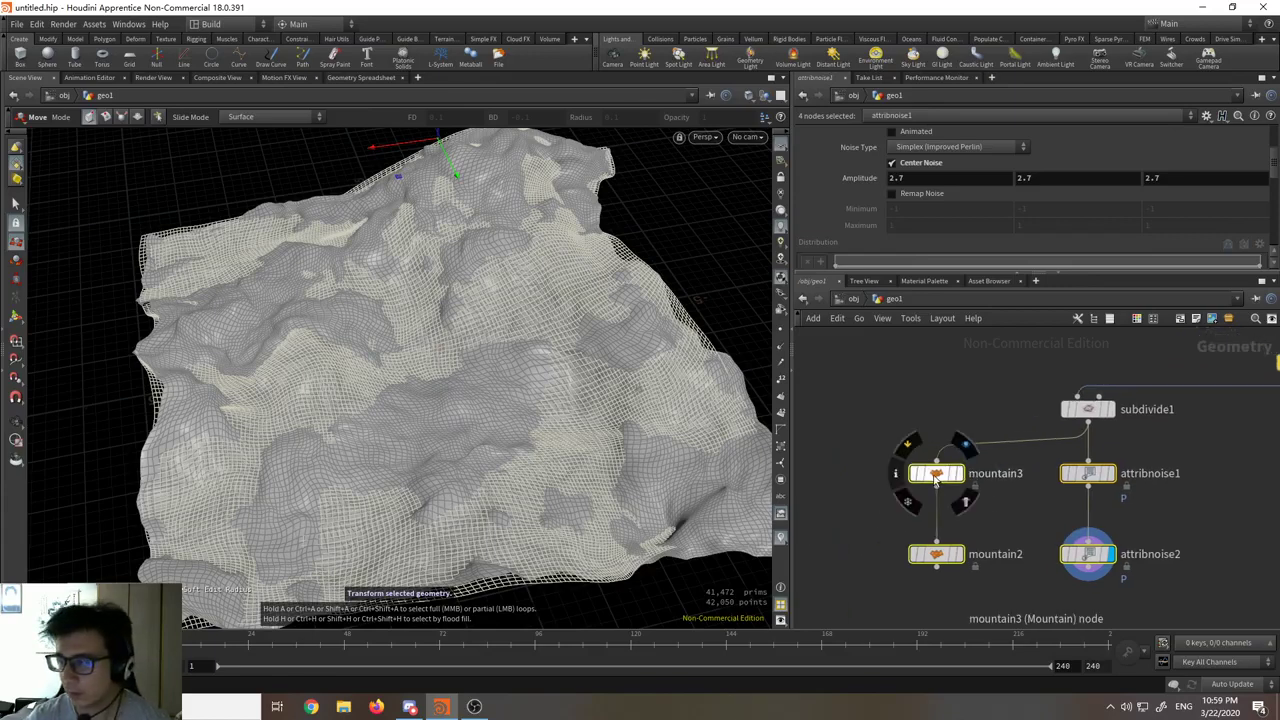
mouse_move(934, 478)
mouse_down()
mouse_move(897, 478)
mouse_move(936, 478)
mouse_up()
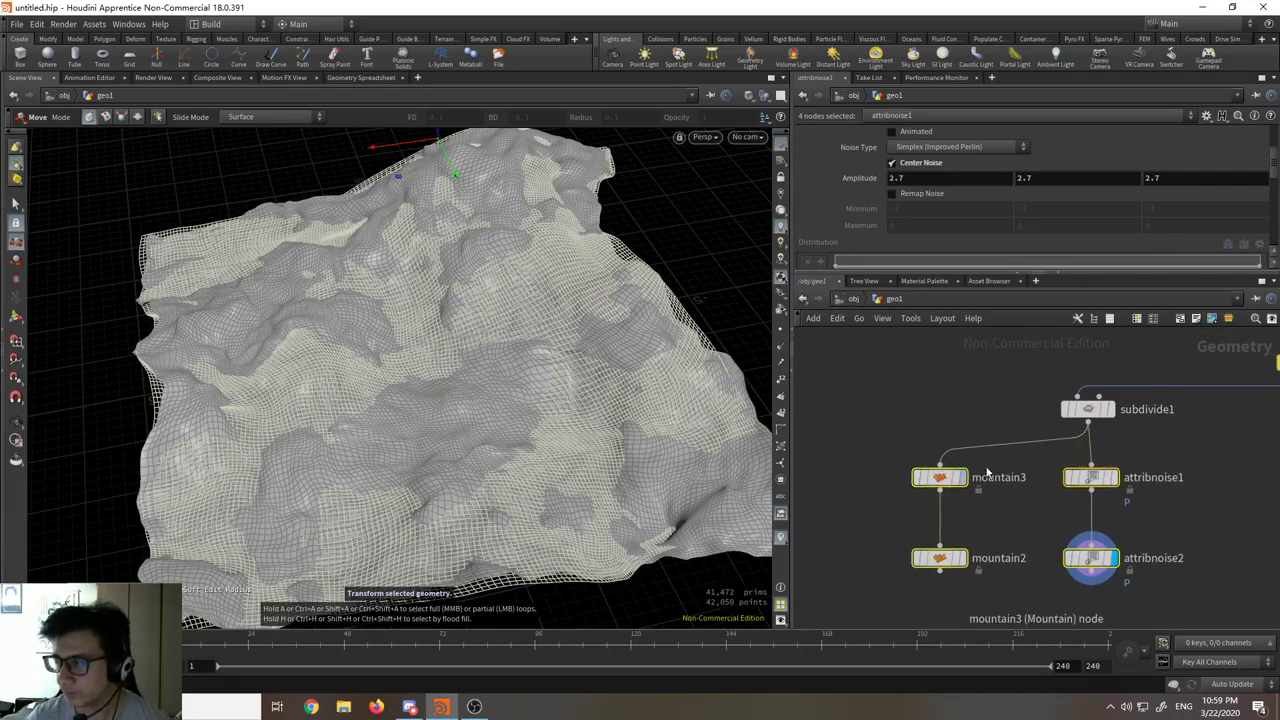
scroll(1211, 455, down, 1)
scroll(1127, 474, up, 2)
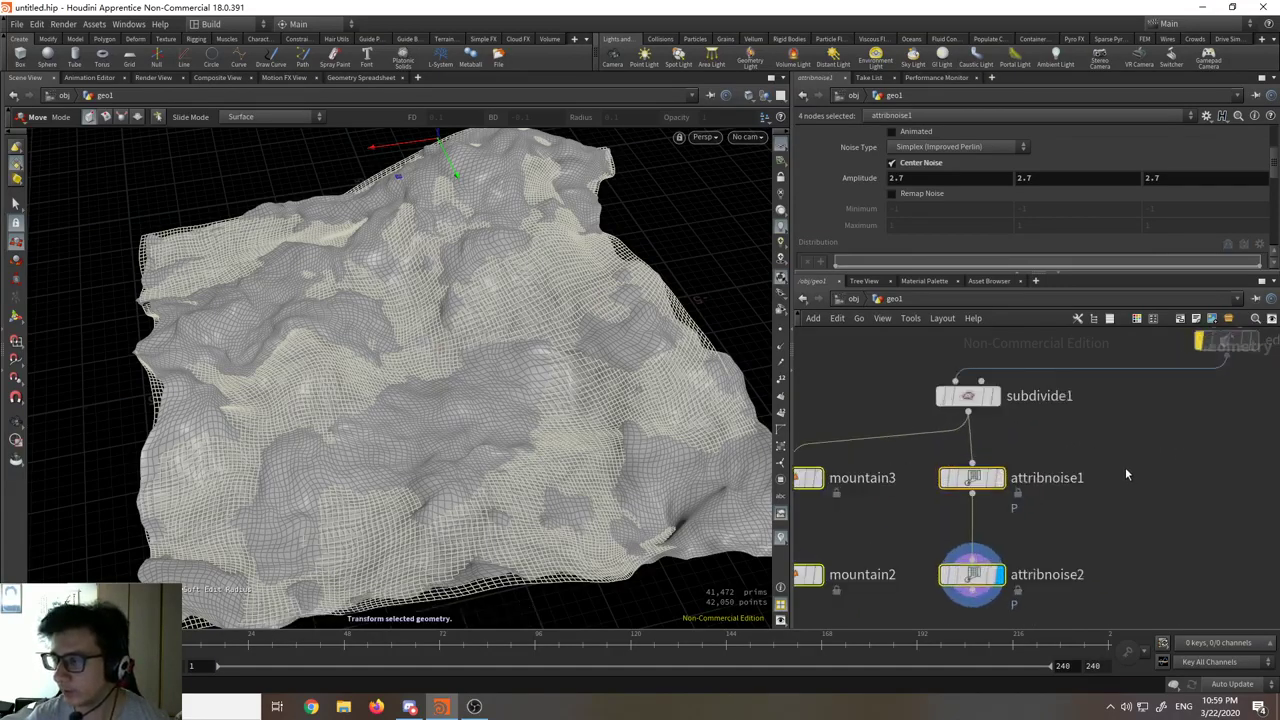
Step: Add an Attribute VOP node beside attribnoise1, fed from subdivide1, and make it the displayed node
click(1125, 474)
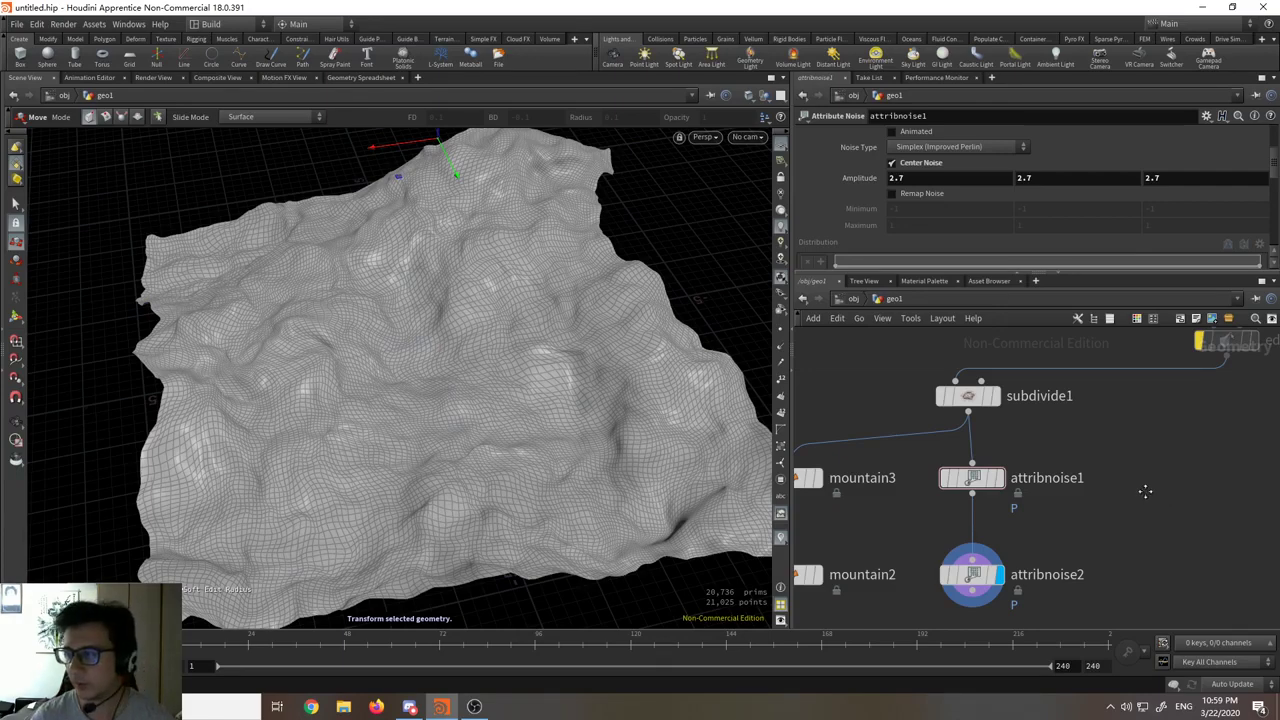
key(Tab)
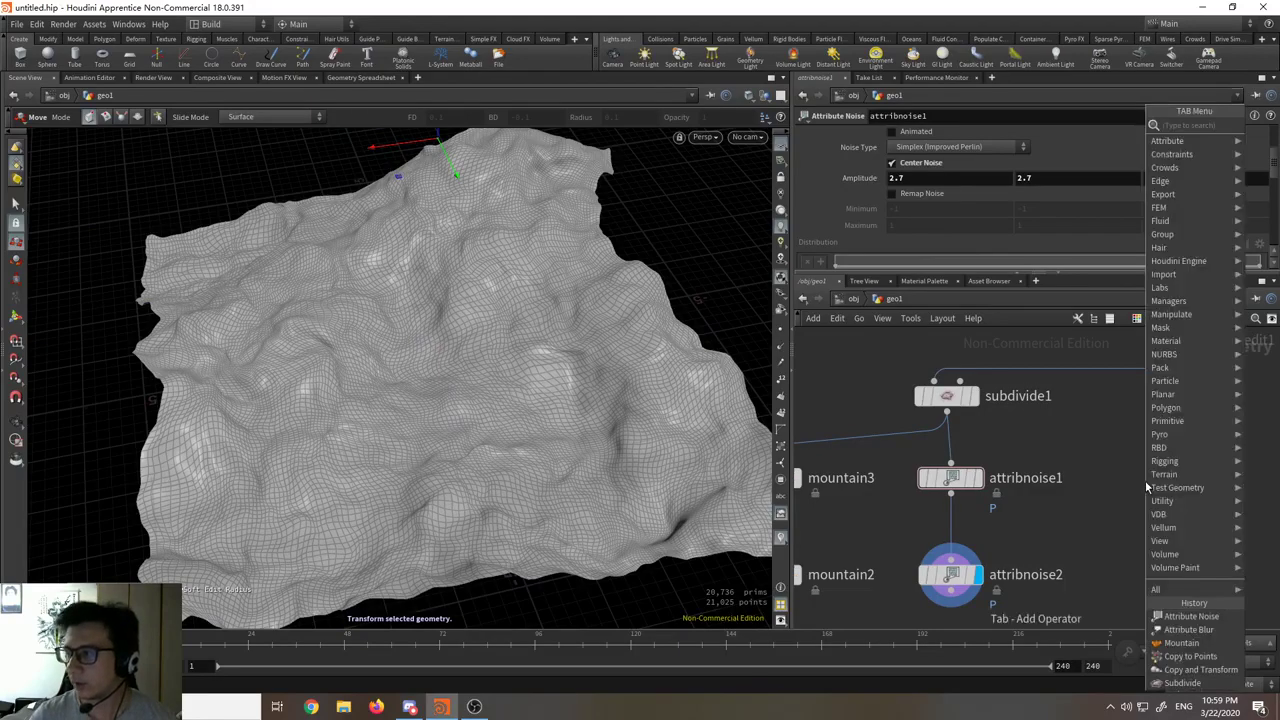
text(att)
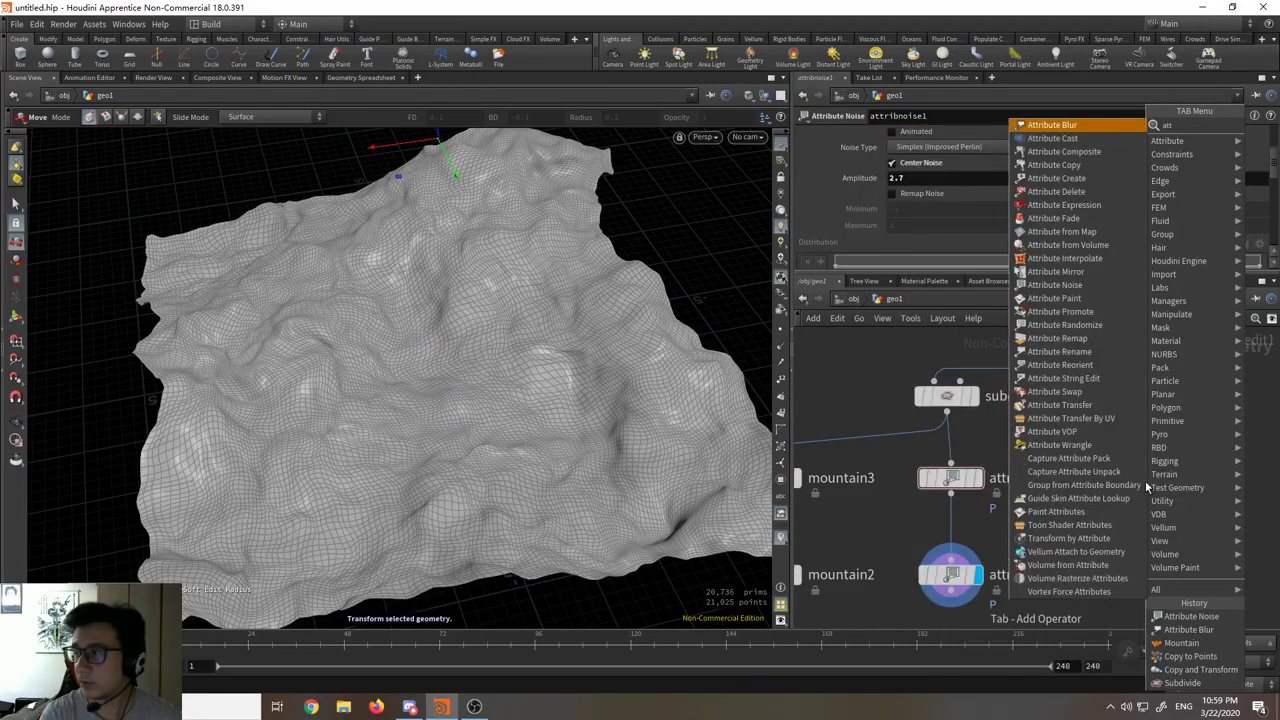
text(ribute vop)
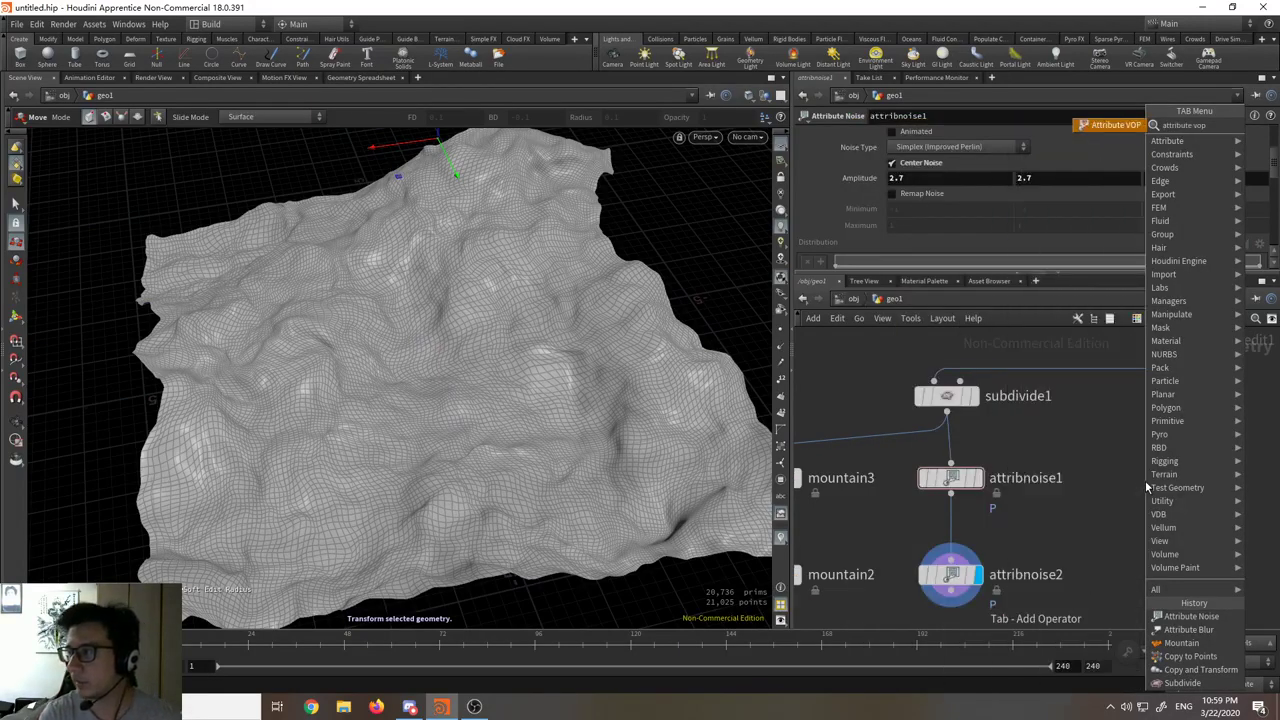
key(Return)
click(1145, 485)
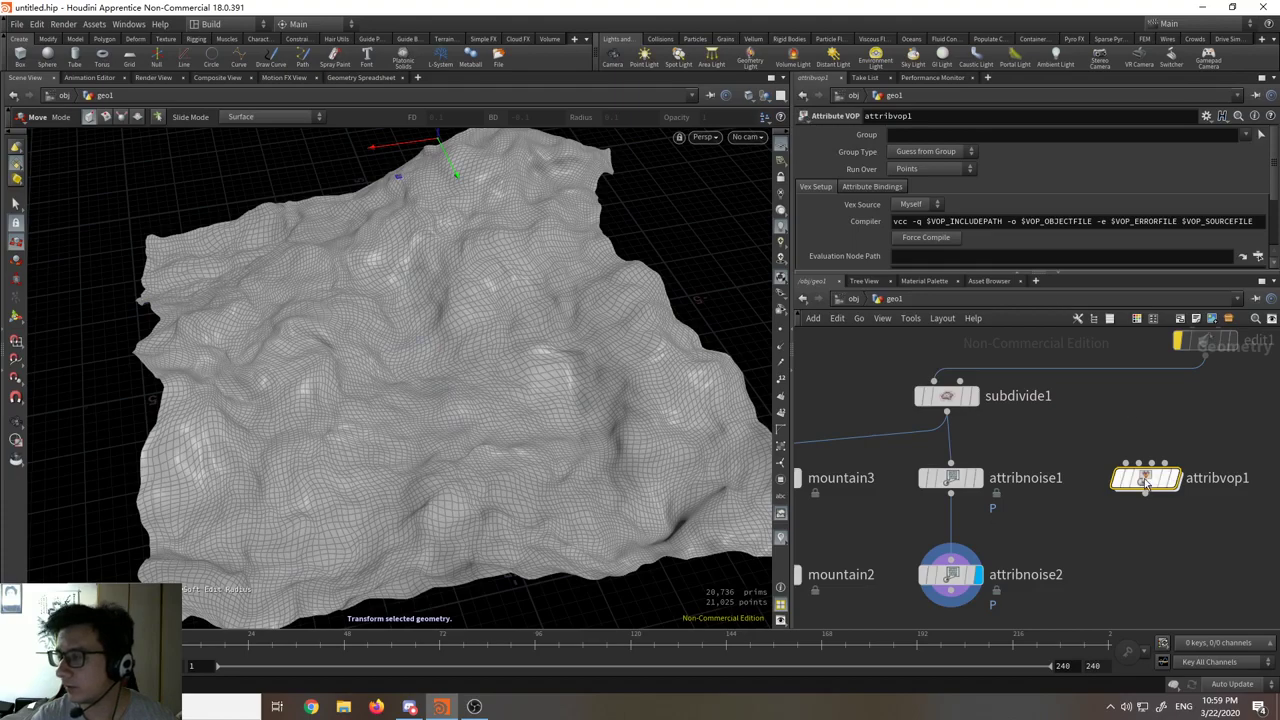
drag(947, 413, 1092, 456)
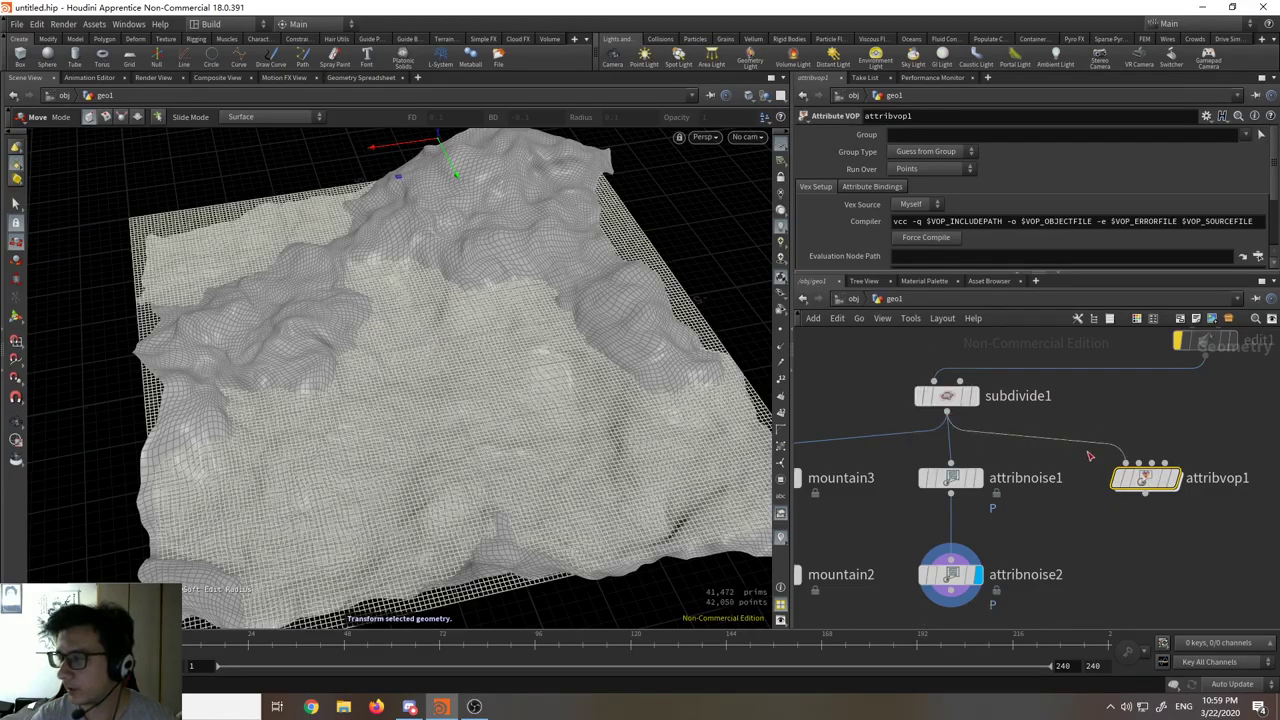
click(1172, 482)
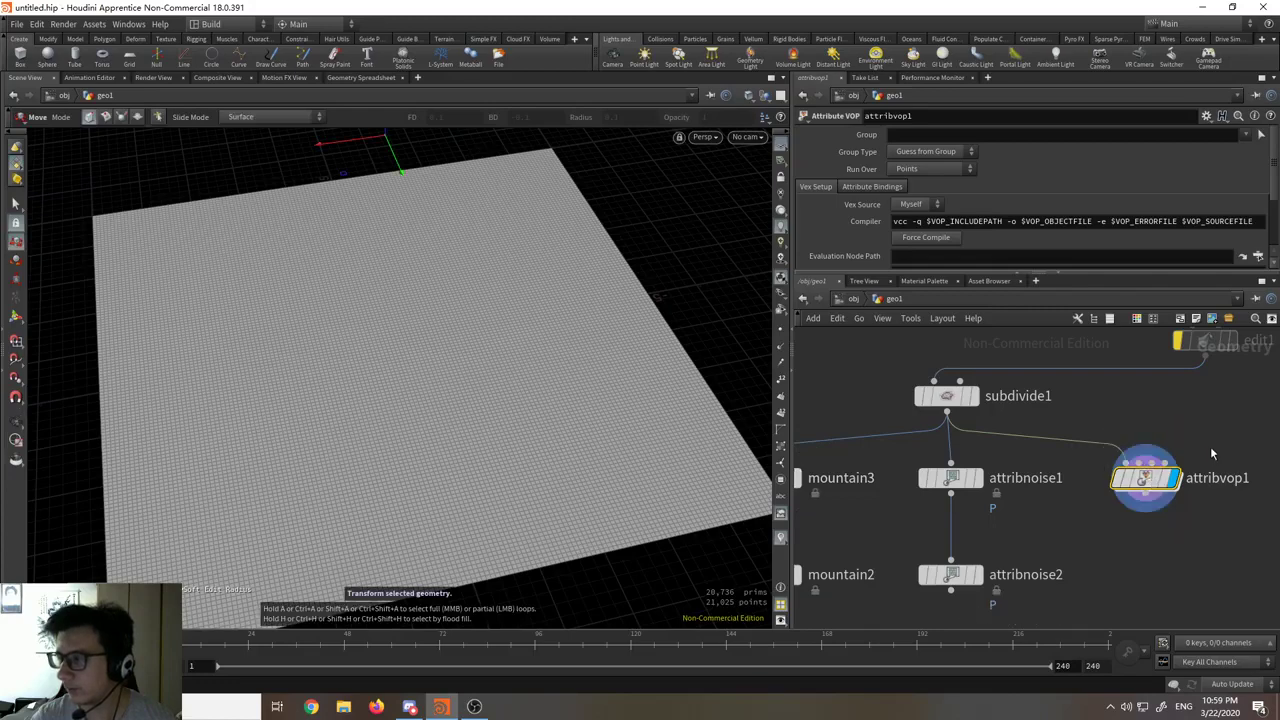
Step: Add an Attribute Wrangle node in the empty network space beside attribvop1
middle_drag(1210, 446, 967, 440)
key(Tab)
text(attribut)
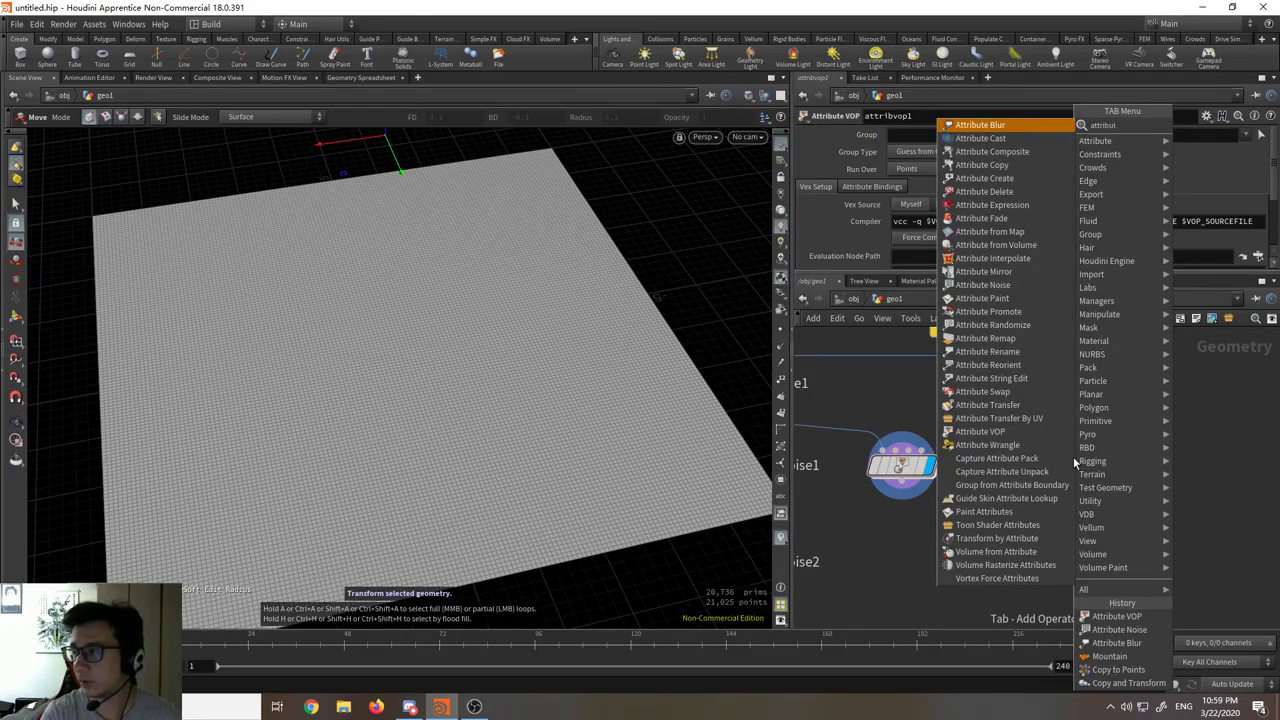
key(Return)
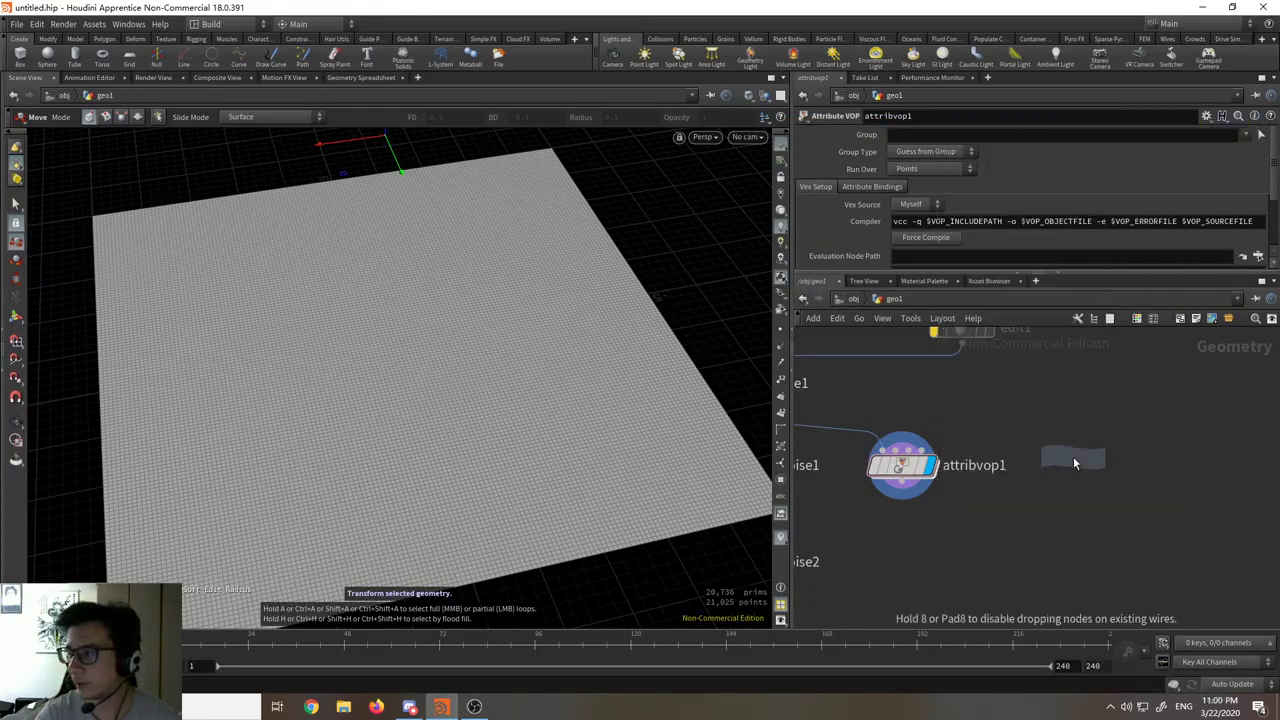
click(1073, 470)
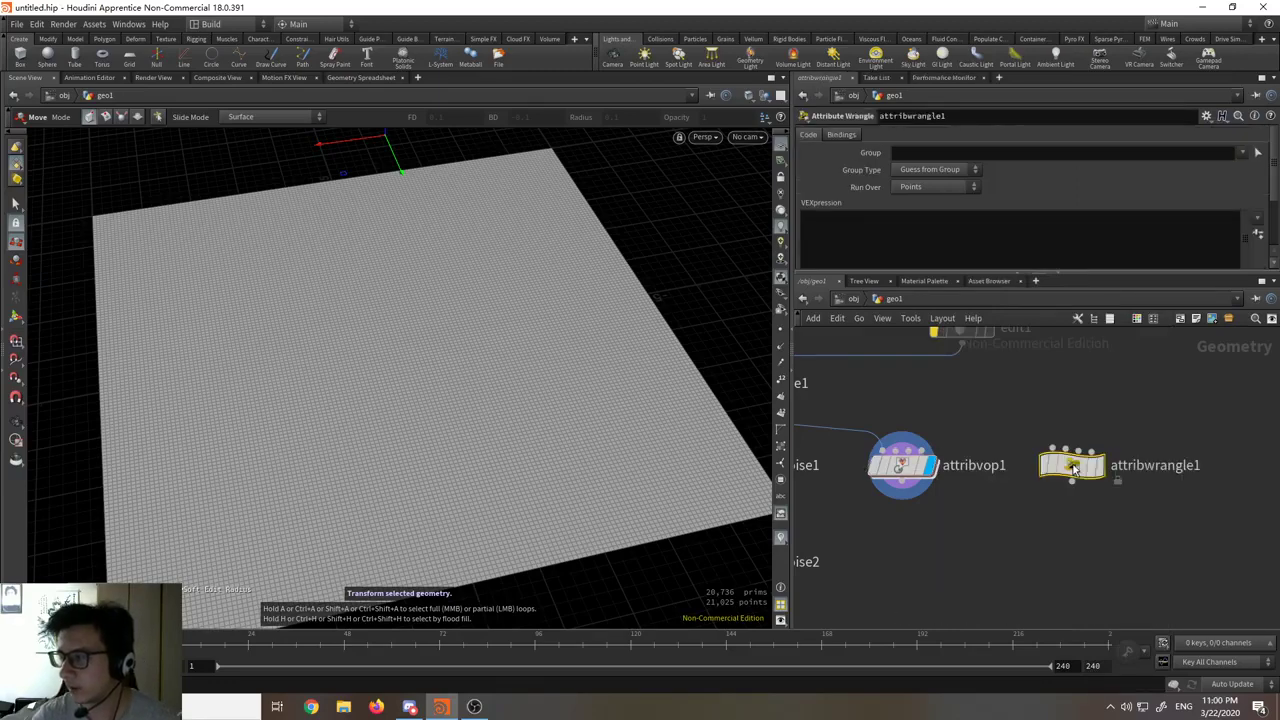
click(883, 231)
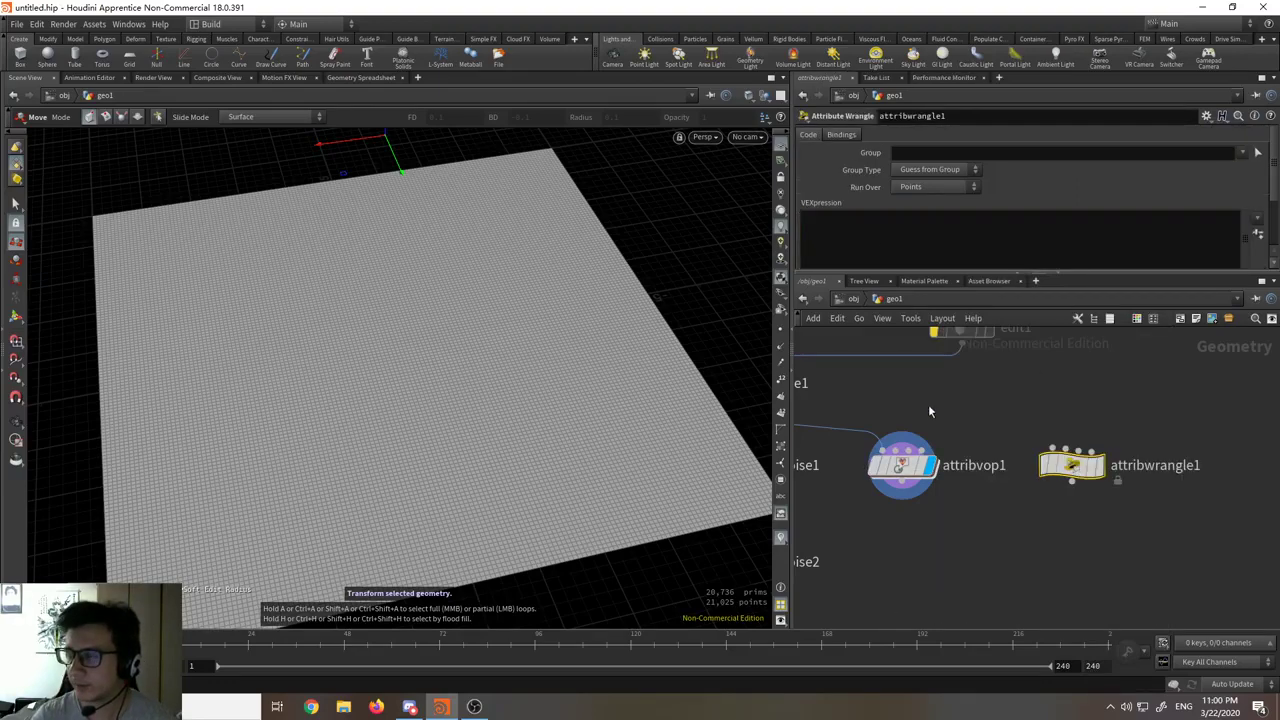
Step: Connect subdivide1's output to attribwrangle1's first input and make the wrangle the displayed node
scroll(928, 404, down, 3)
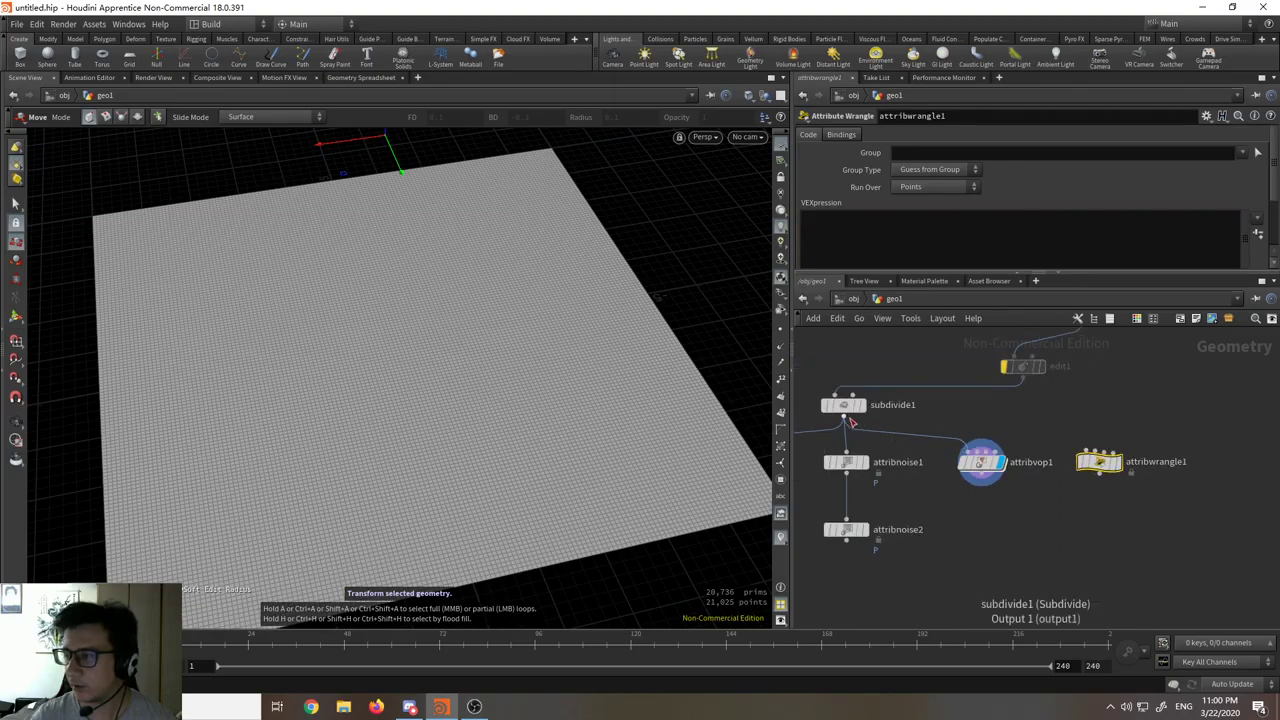
drag(843, 414, 1126, 467)
click(1121, 463)
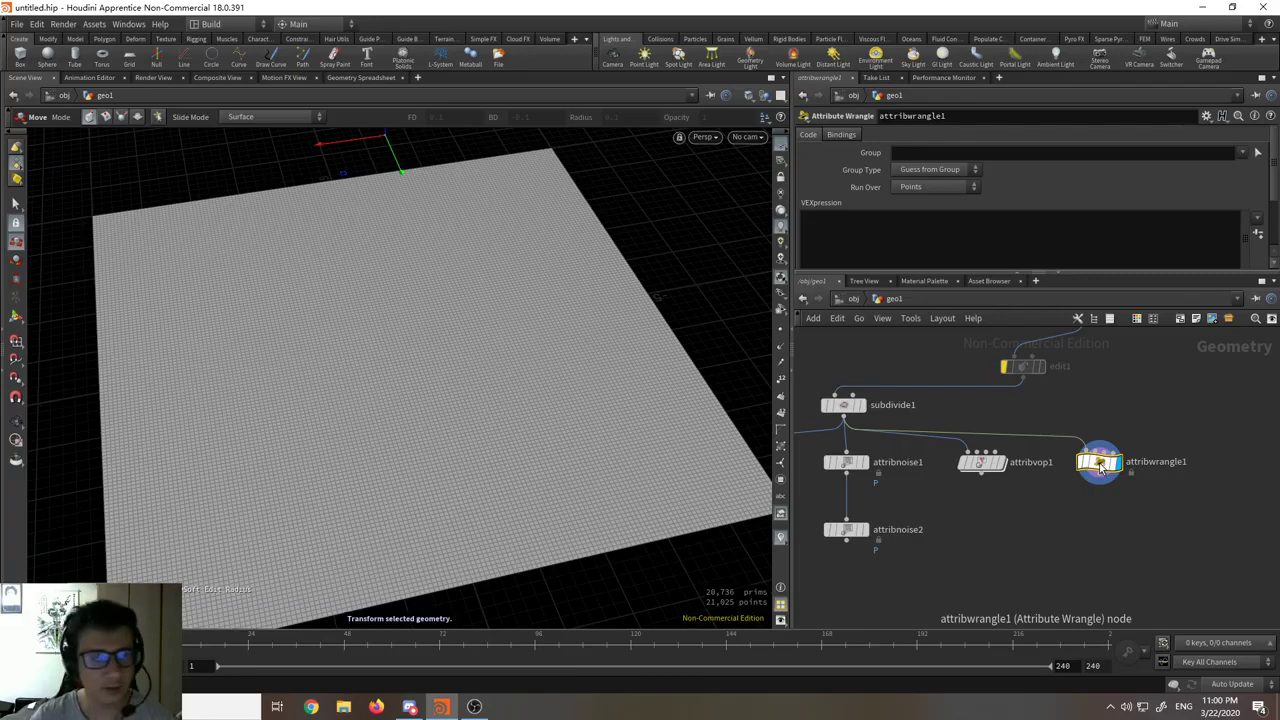
mouse_move(1100, 467)
mouse_down()
mouse_move(1065, 466)
mouse_move(1089, 467)
mouse_up()
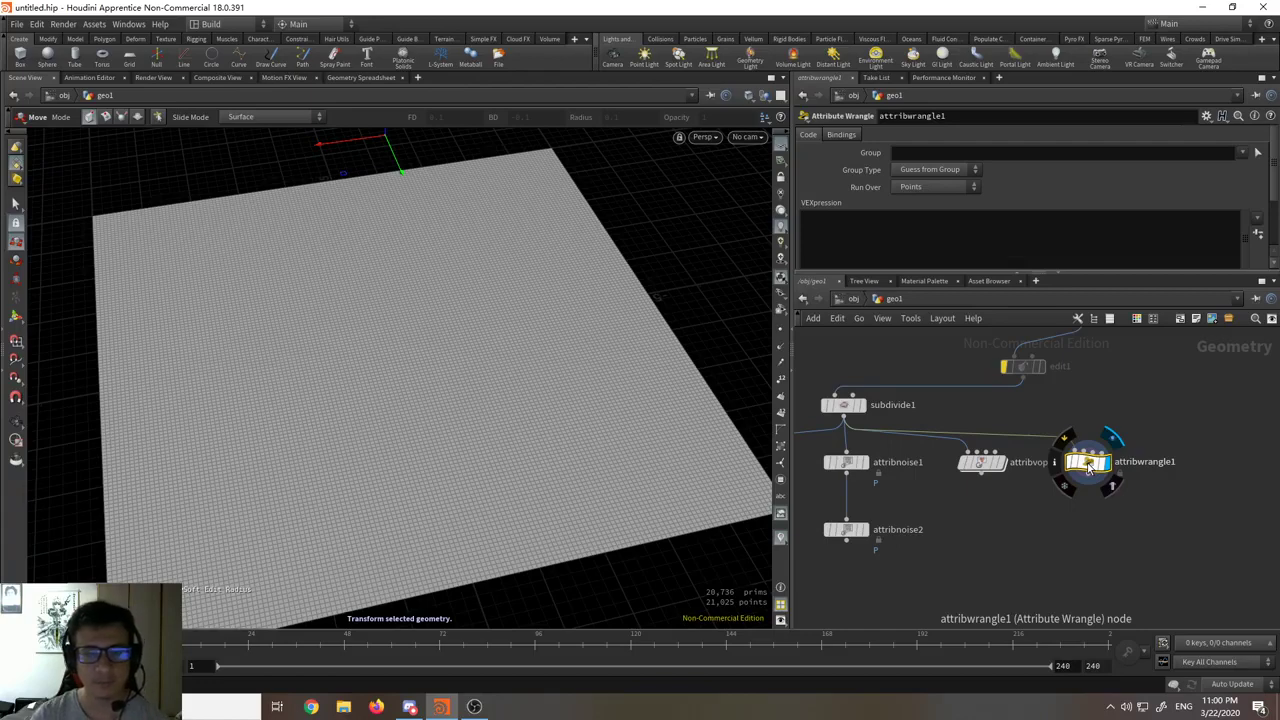
middle_drag(961, 551, 1077, 534)
scroll(1118, 531, down, 3)
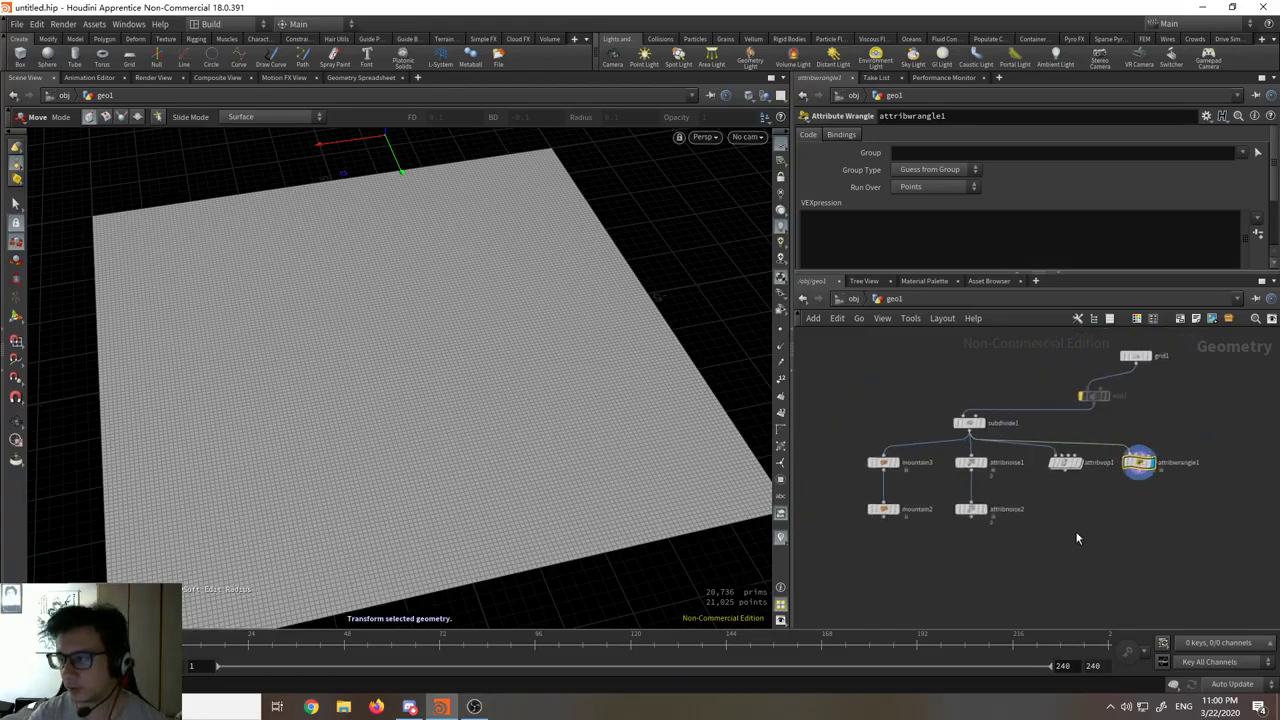
drag(1193, 542, 888, 468)
scroll(1187, 460, up, 3)
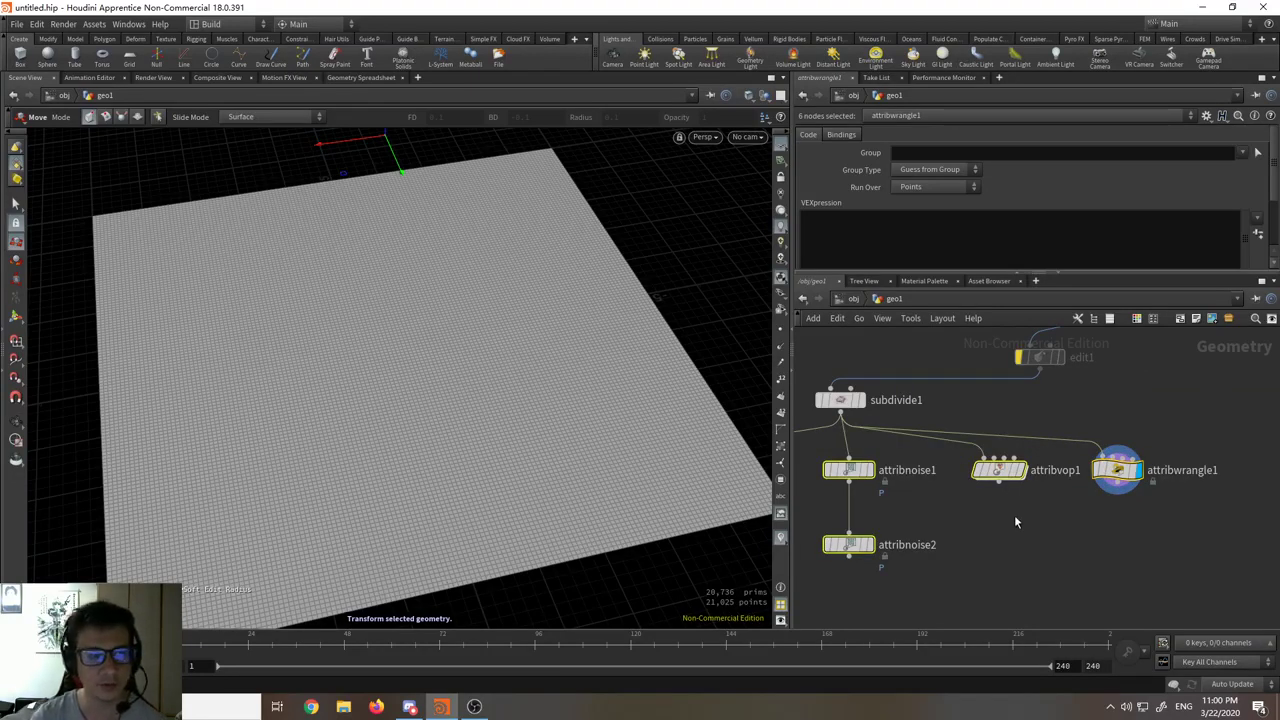
click(1015, 518)
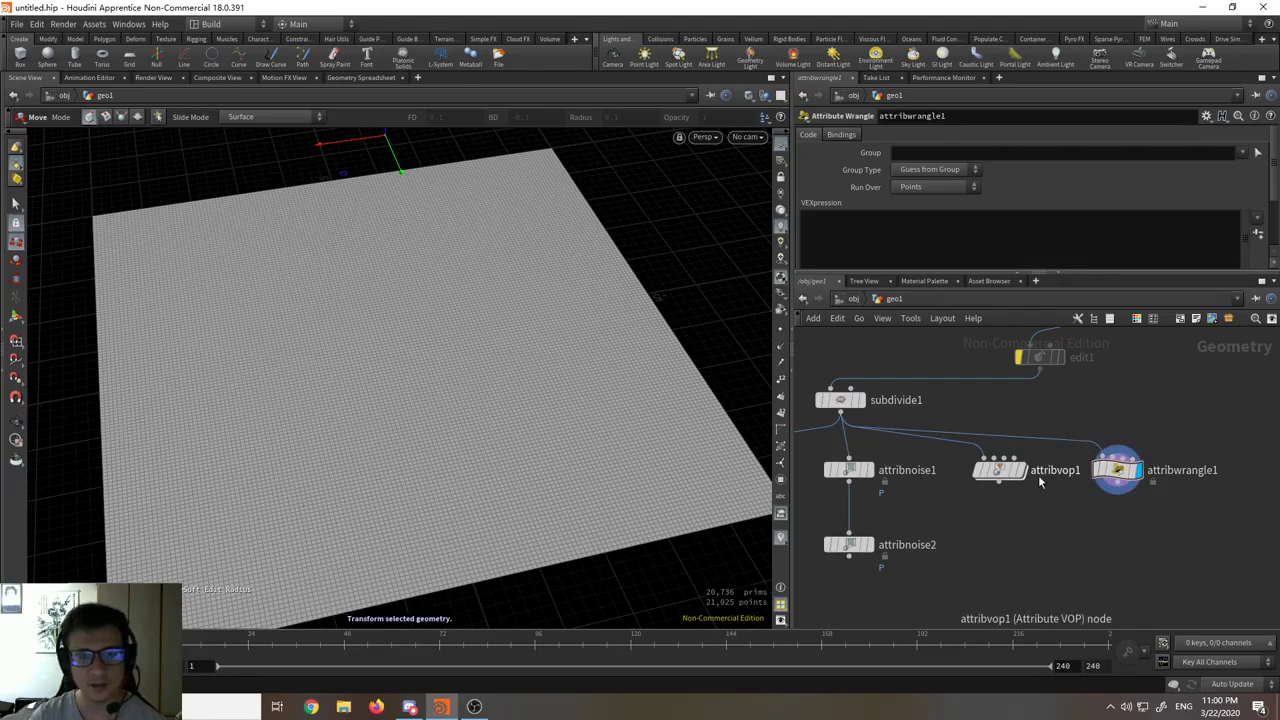
click(922, 223)
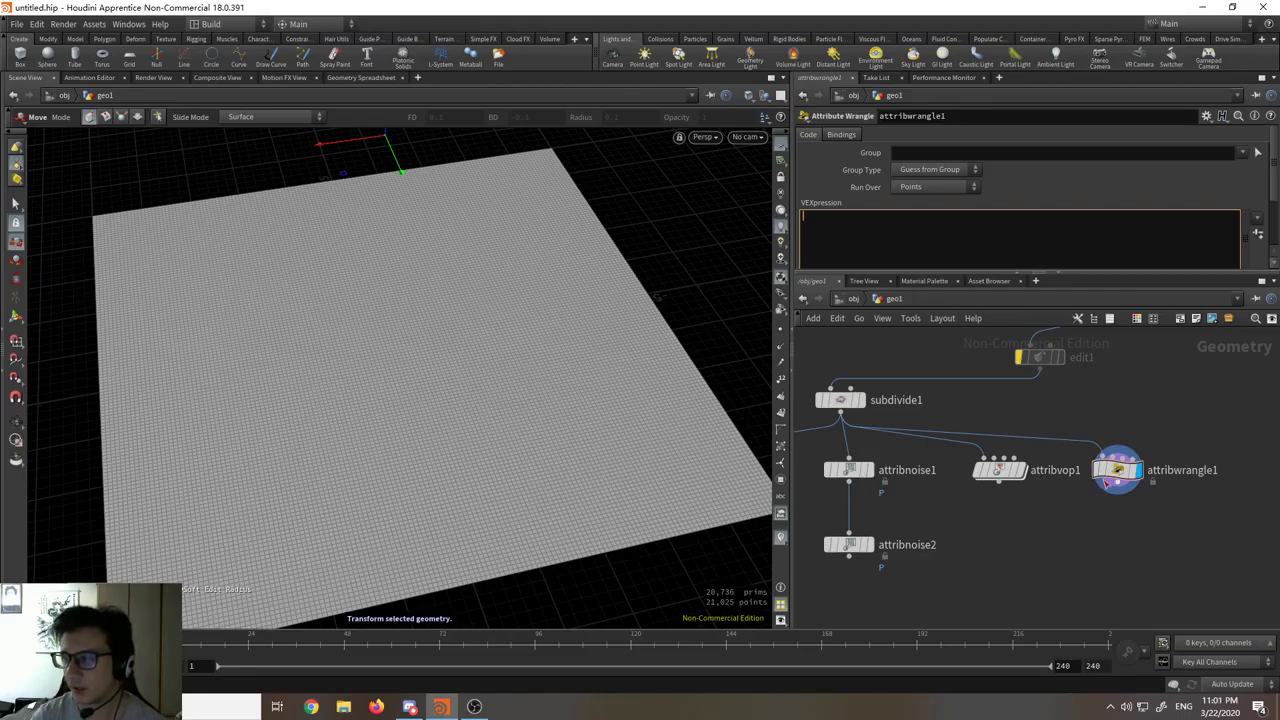
drag(1118, 470, 1127, 471)
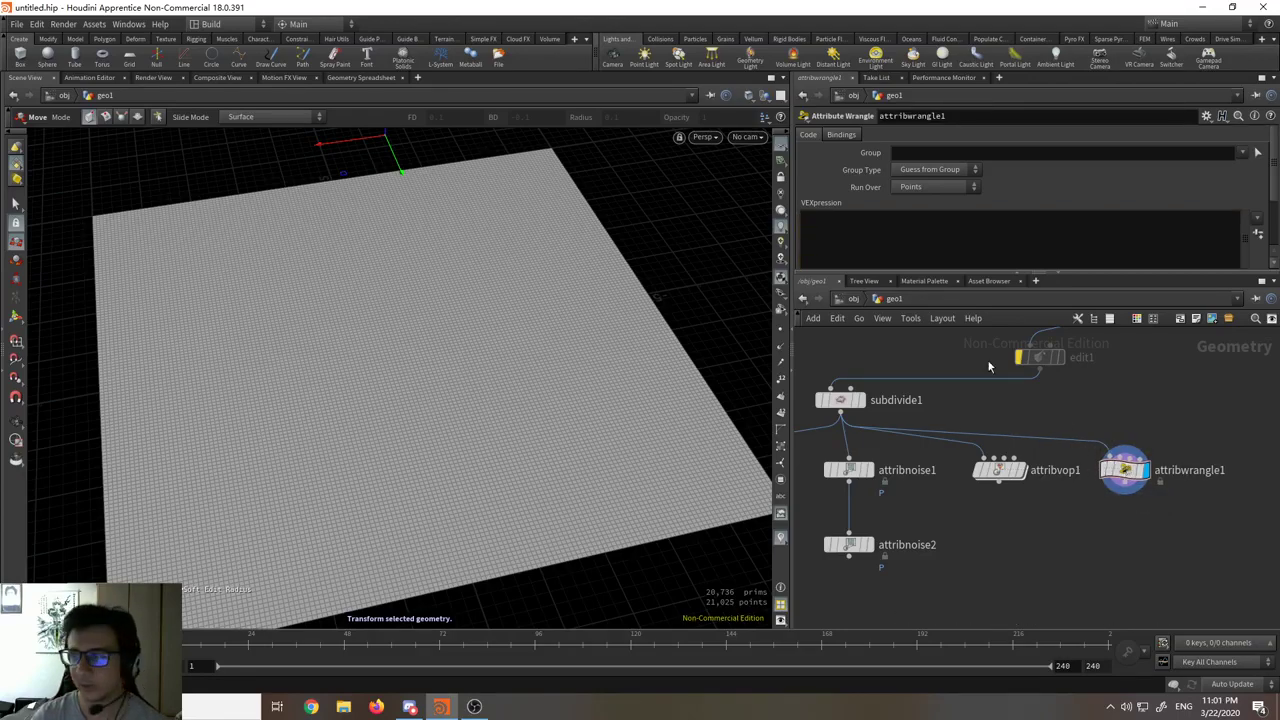
click(926, 258)
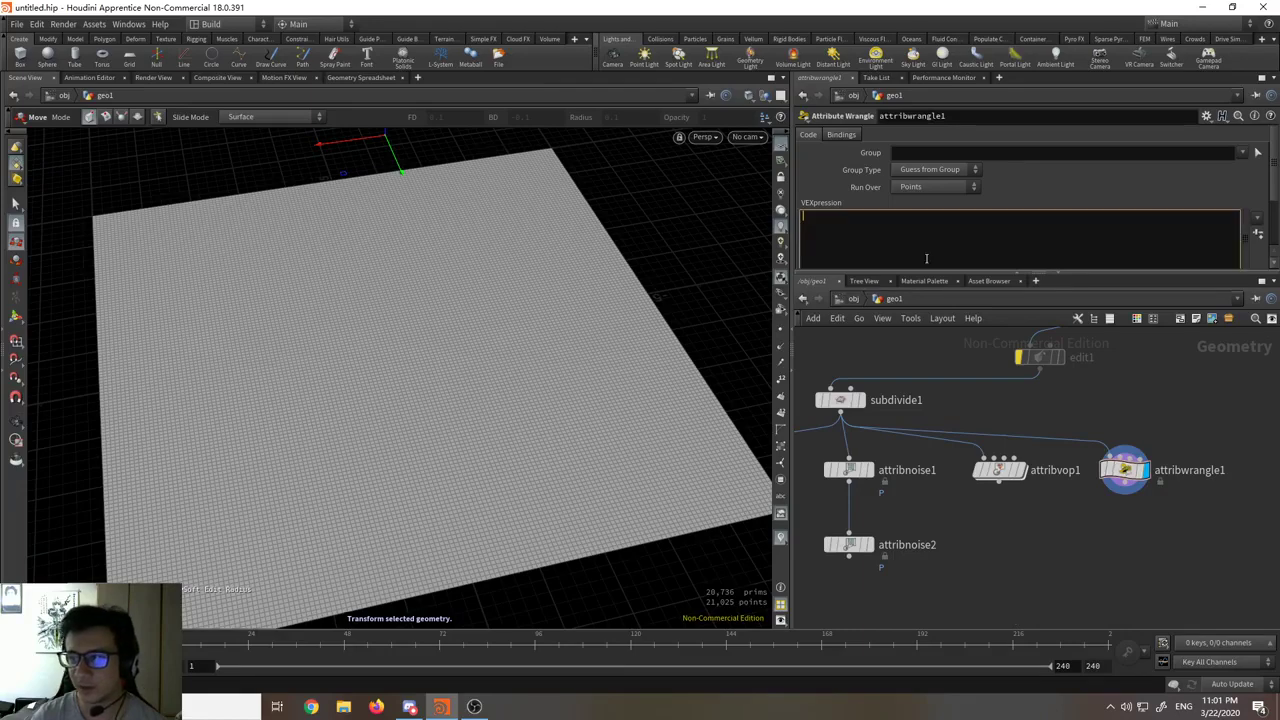
click(1055, 198)
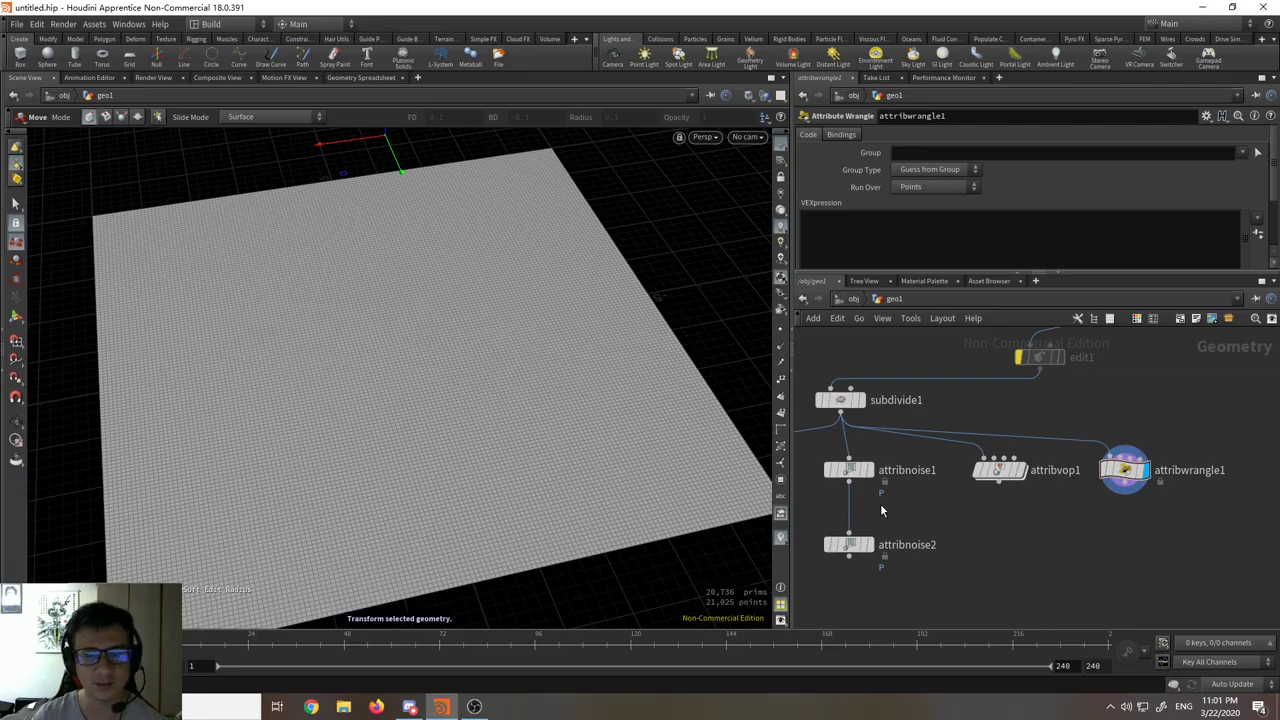
drag(1128, 470, 1139, 471)
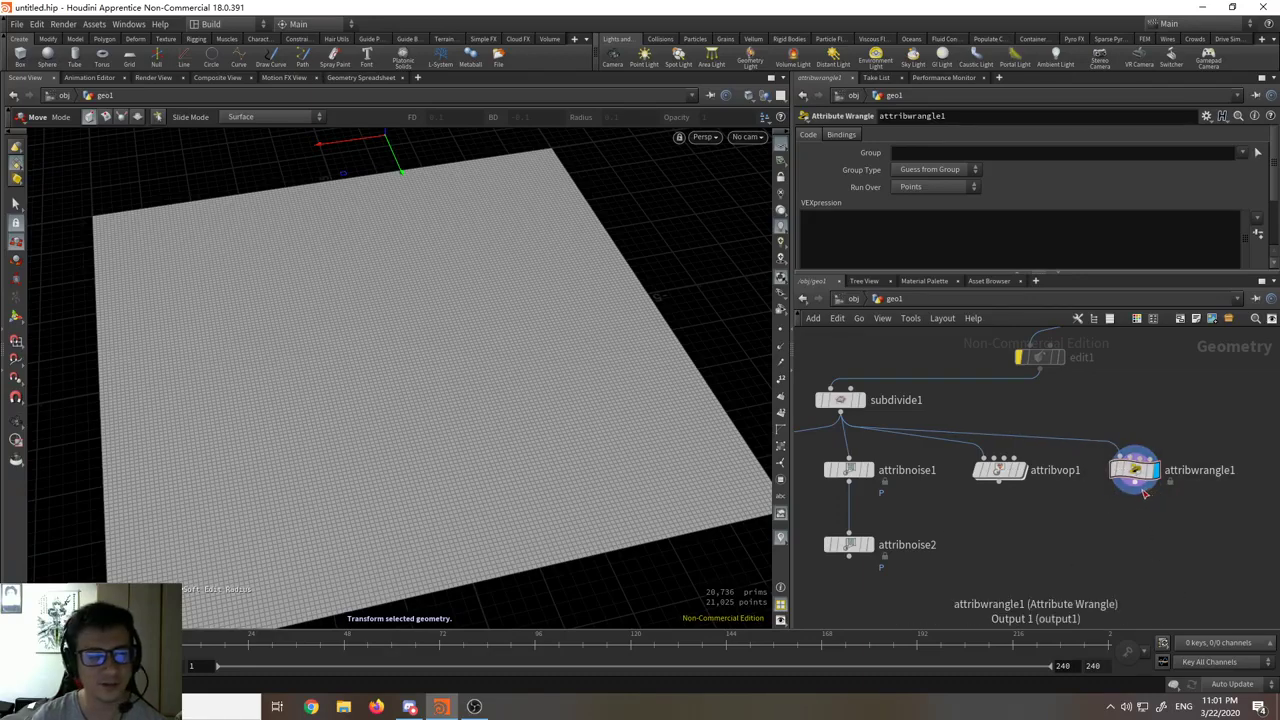
mouse_move(1018, 476)
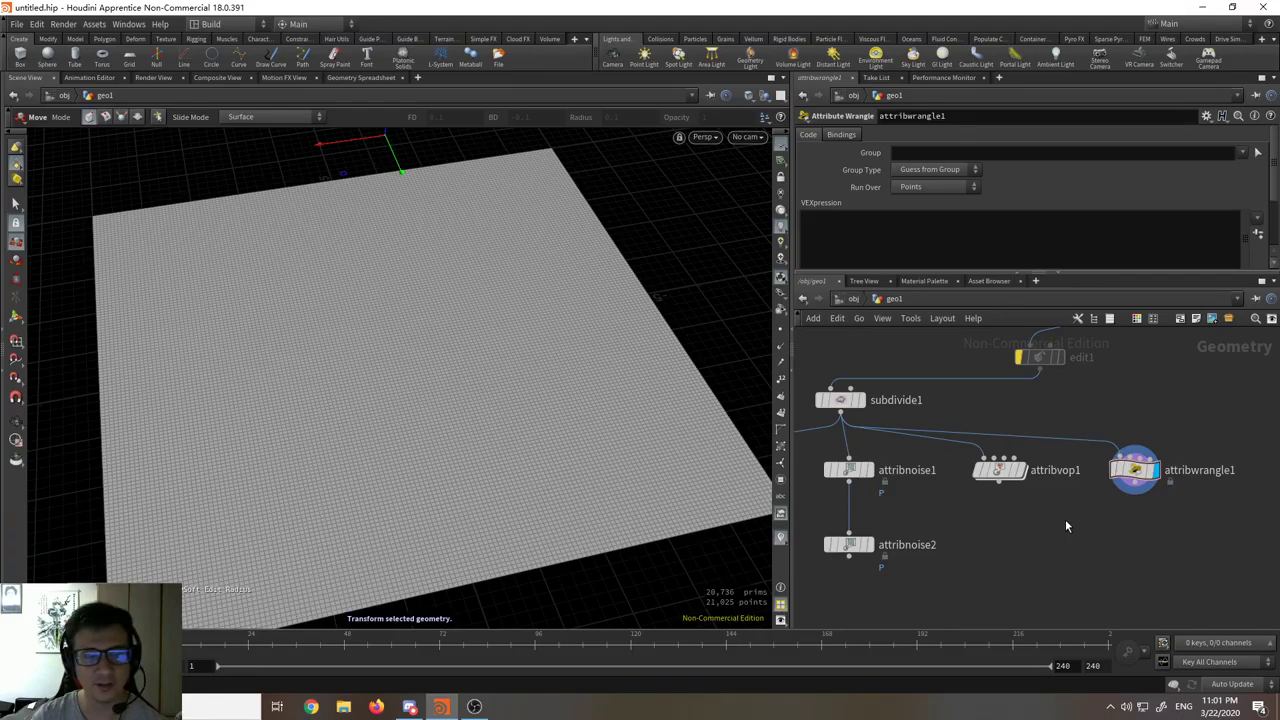
click(1044, 231)
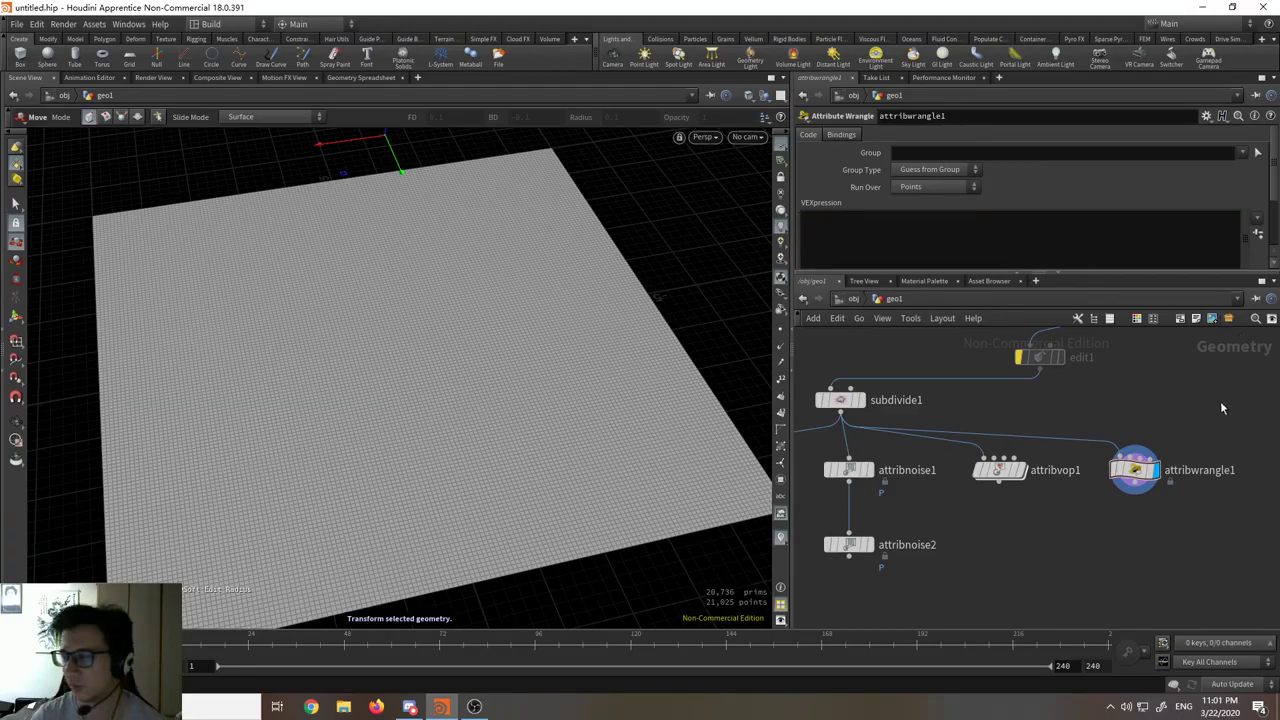
click(1133, 470)
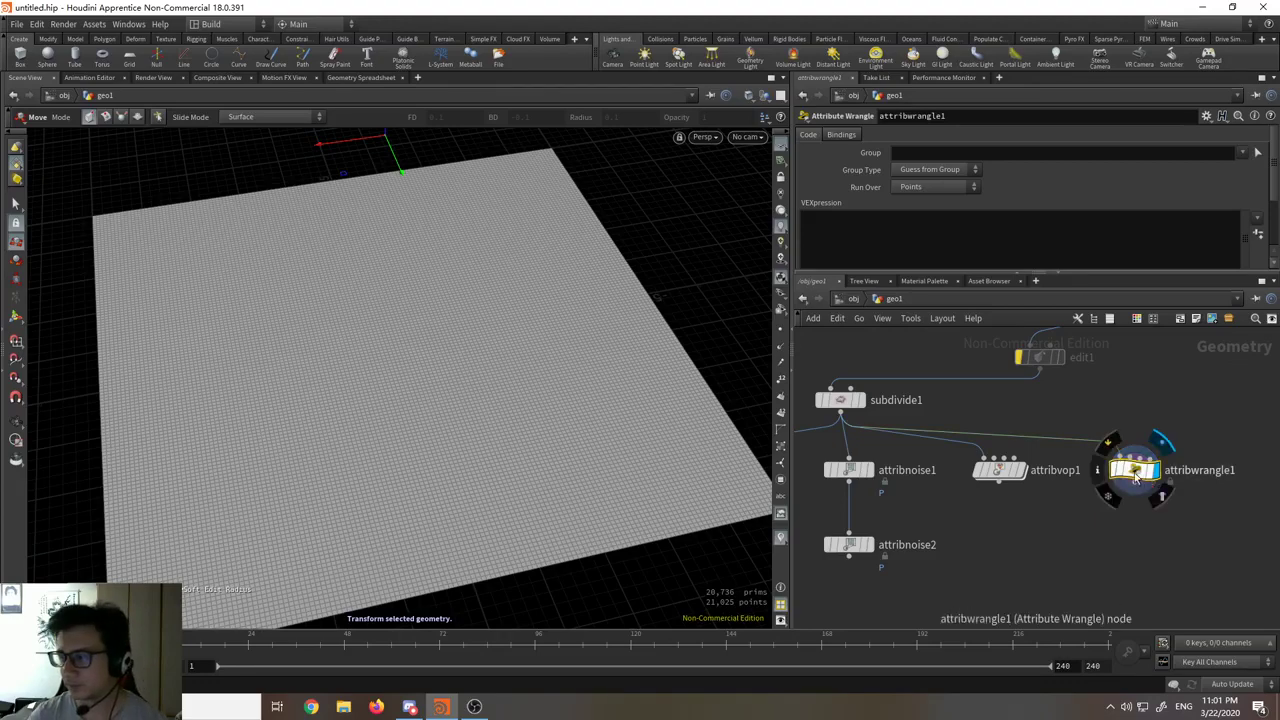
drag(1130, 470, 1132, 477)
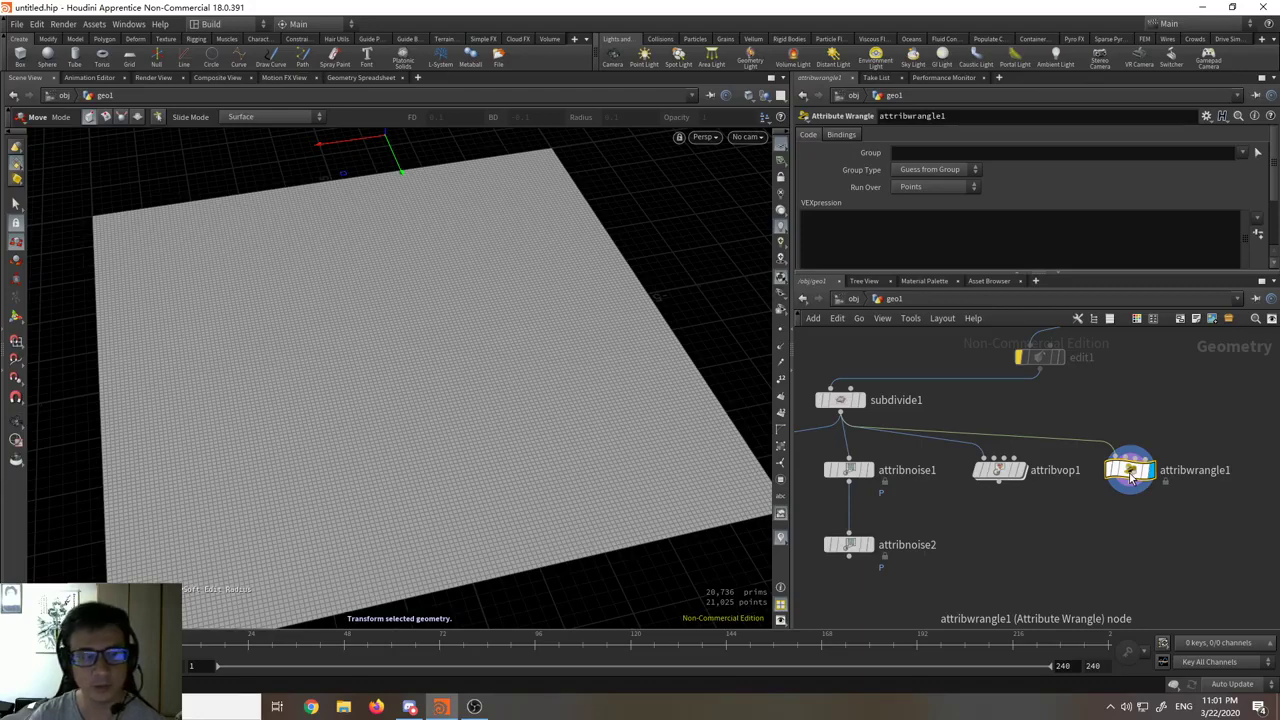
Step: Delete the attribwrangle1 node from the geometry network
drag(1132, 477, 1139, 477)
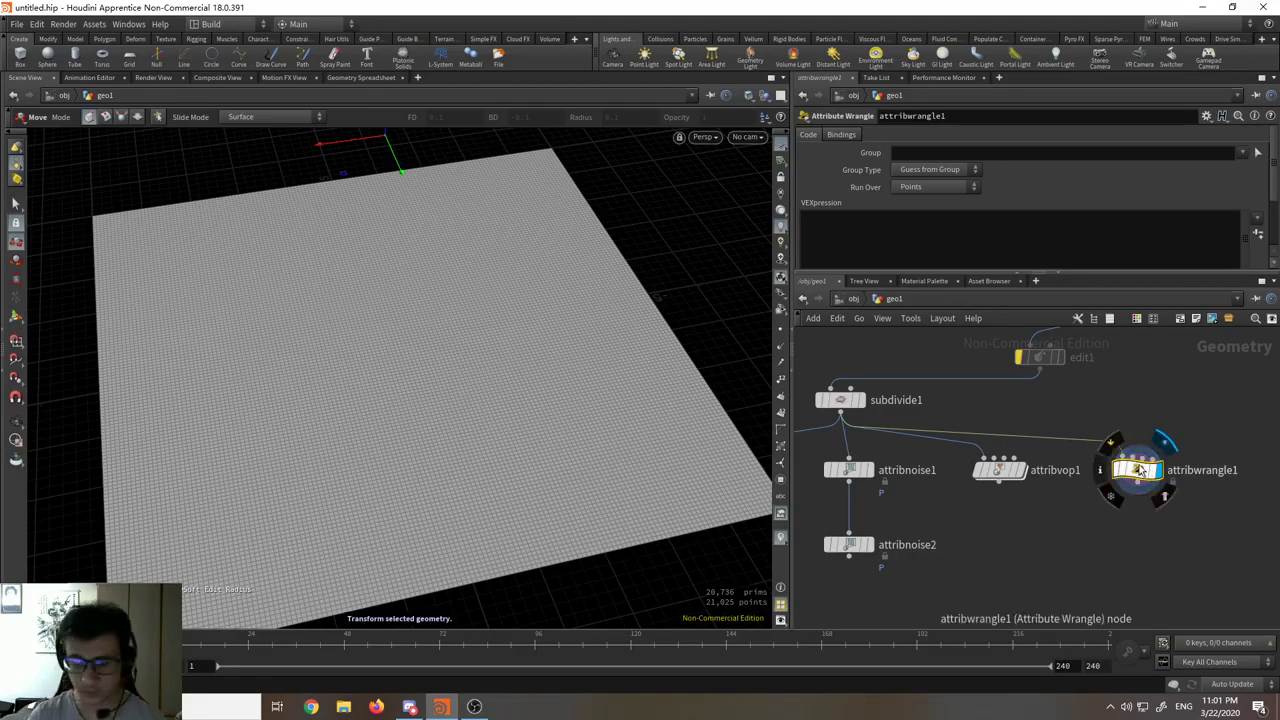
key(Delete)
Step: Display the attribvop1 node's result in the viewport and go inside its VEX network
middle_drag(1033, 479, 1083, 478)
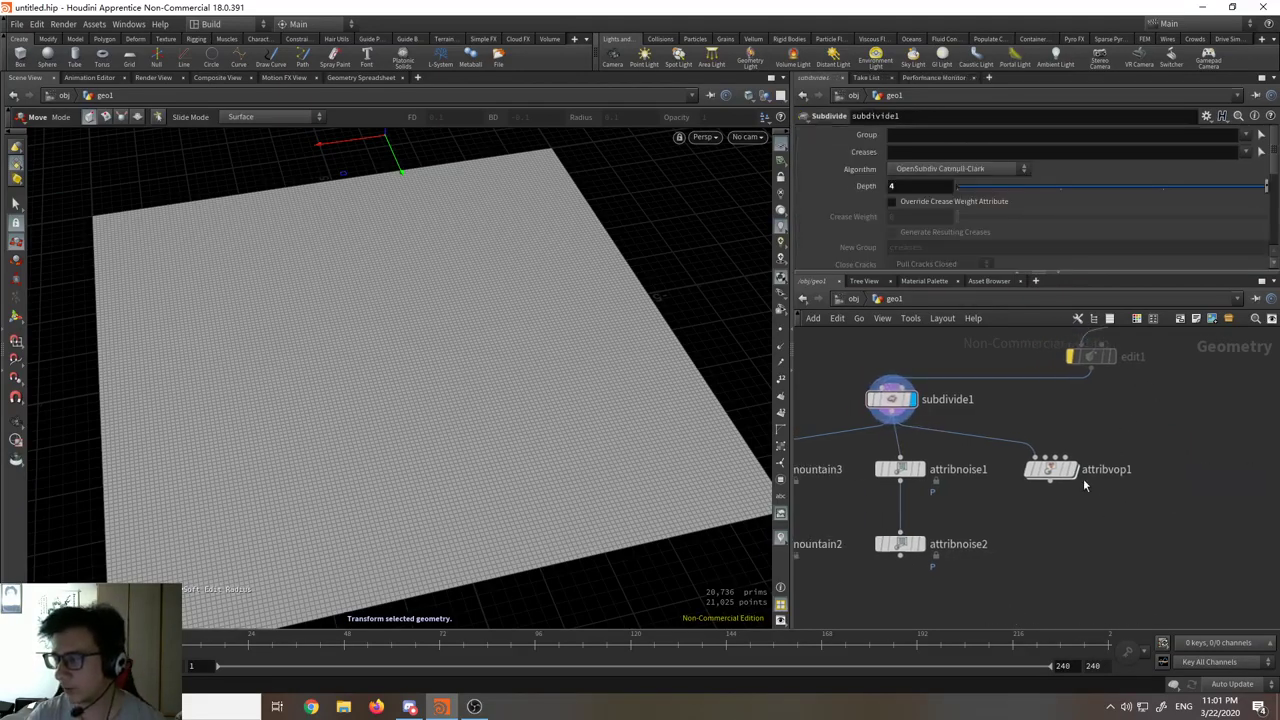
click(1072, 469)
click(1048, 472)
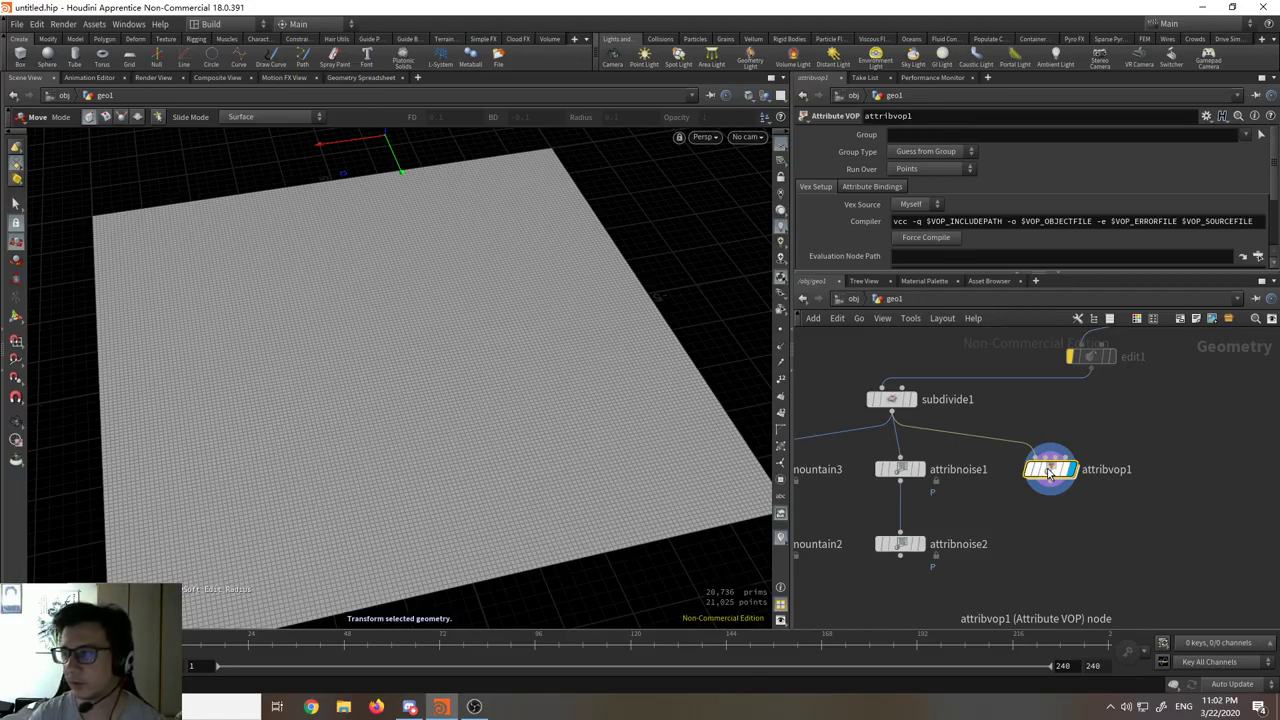
double_click(1054, 472)
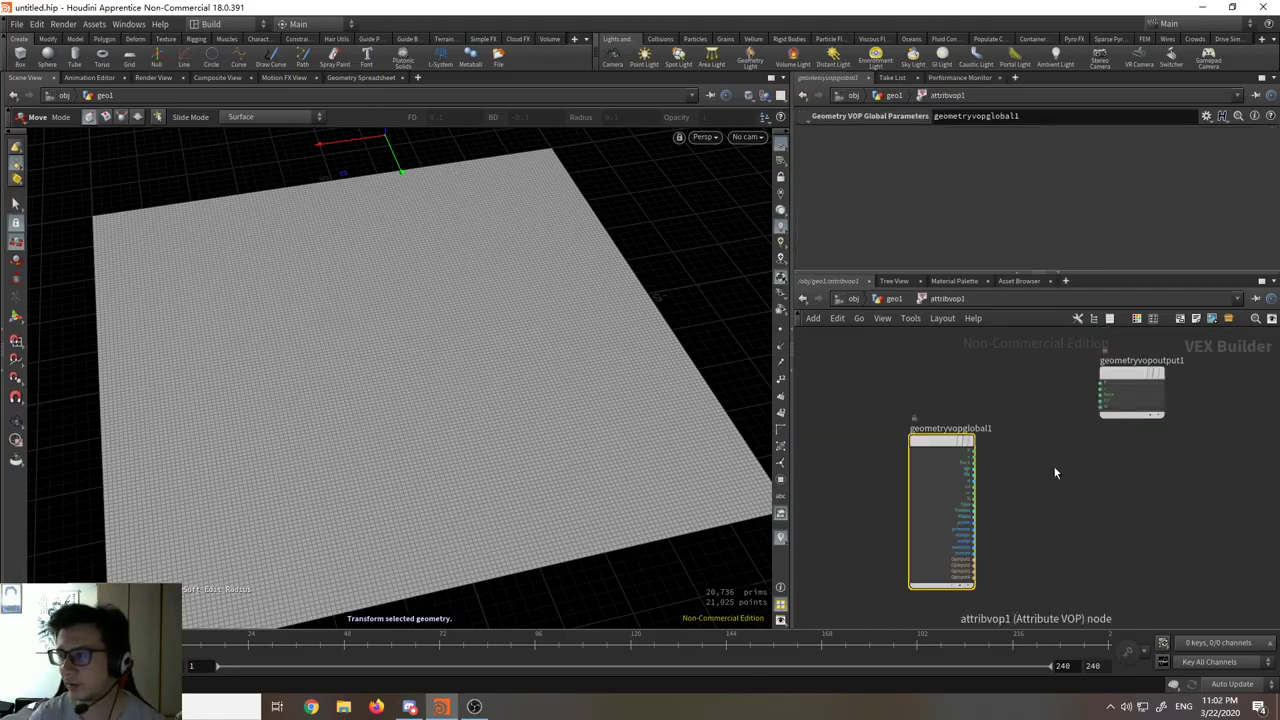
Step: Widen the network editor area and move the geometryvopglobal1 node farther away from geometryvopoutput1
middle_drag(1051, 468, 1062, 498)
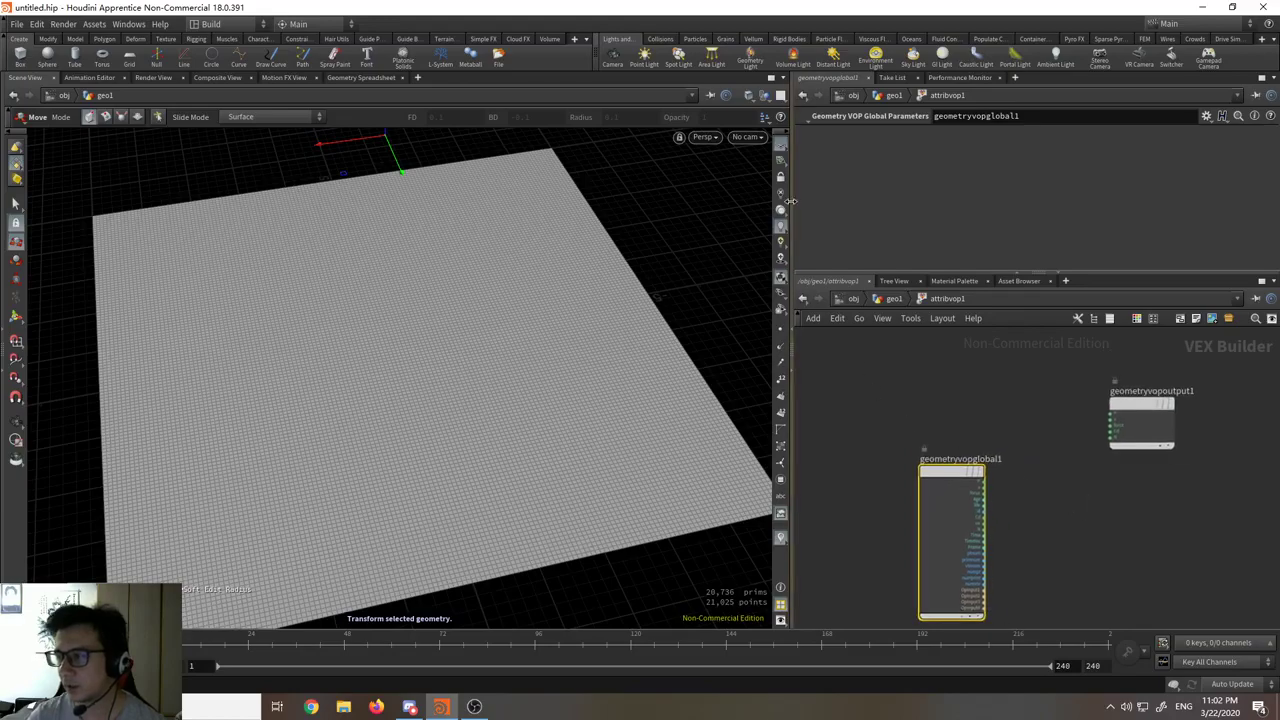
drag(790, 201, 606, 201)
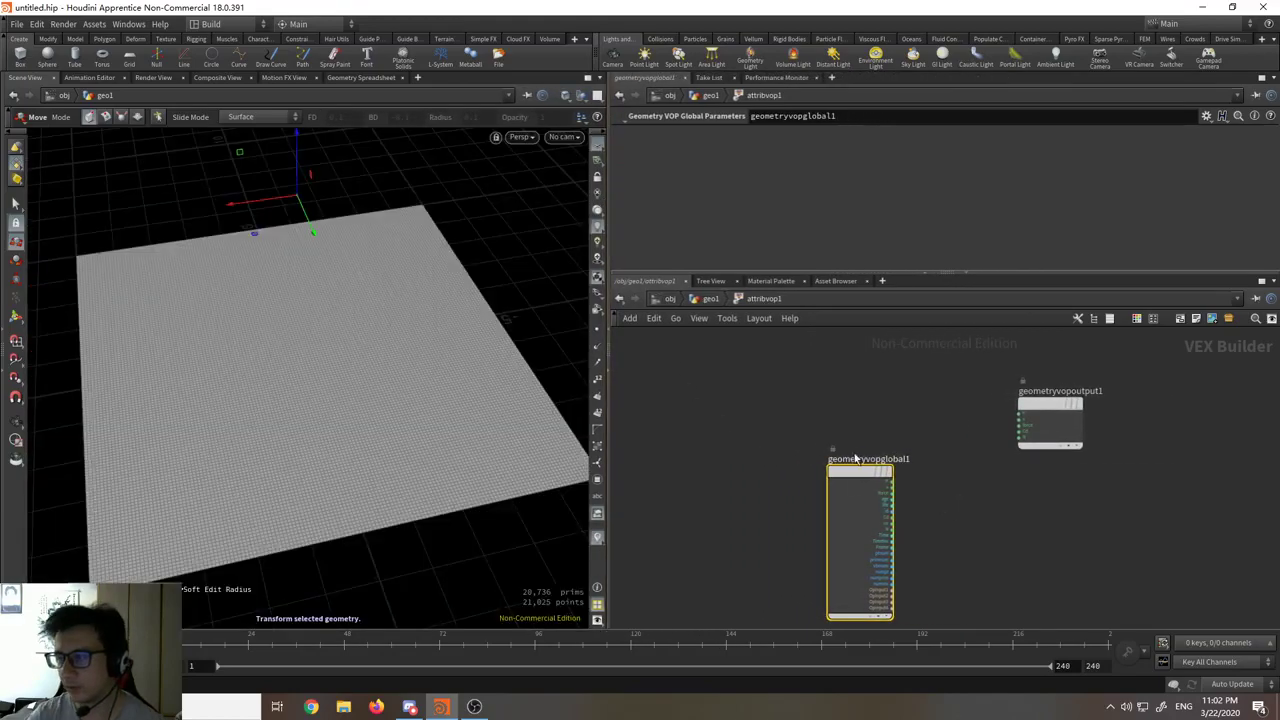
drag(845, 474, 652, 392)
Step: Examine the output attributes of geometryvopglobal1, such as P, force, N and Time, and its place relative to the output node
scroll(700, 388, up, 3)
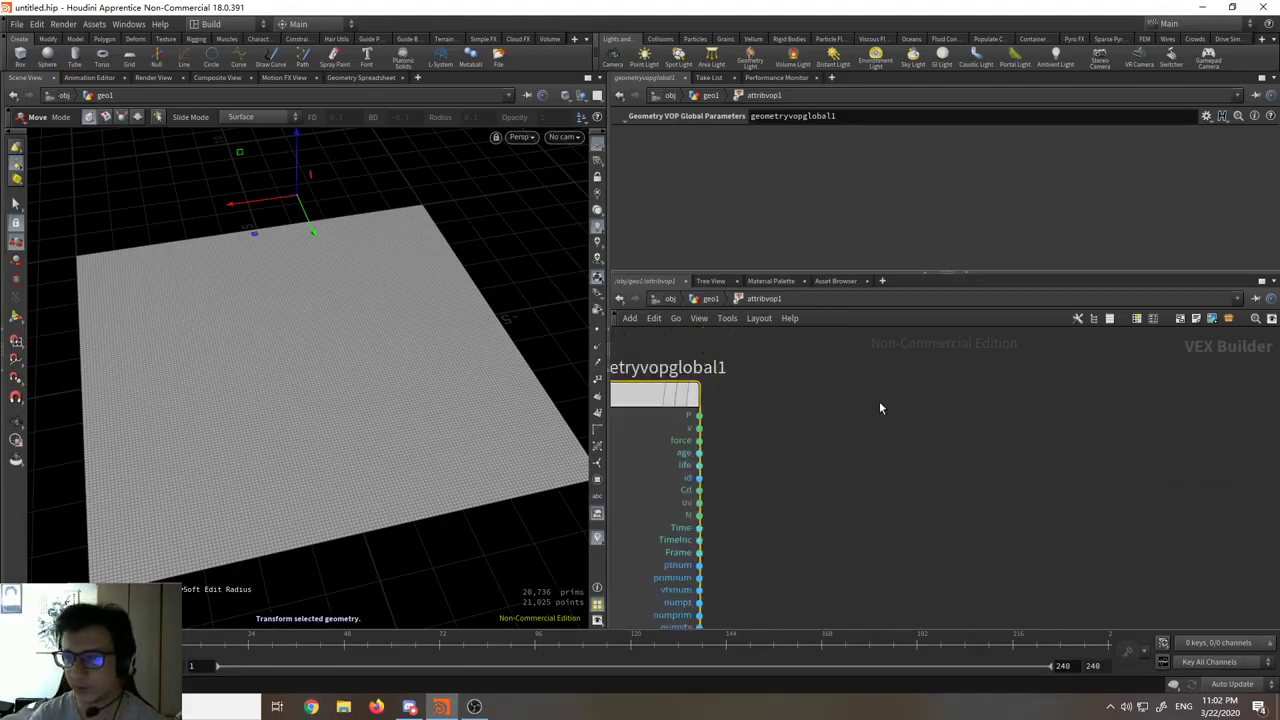
key(h)
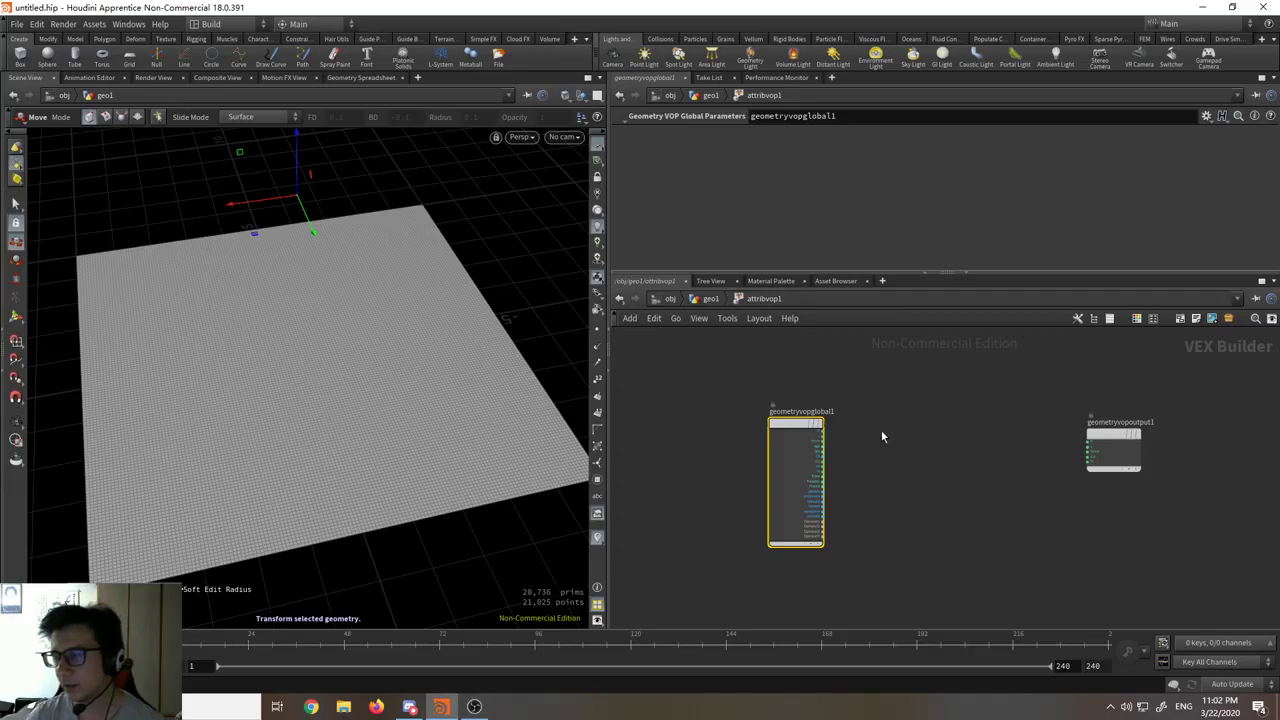
scroll(807, 422, up, 3)
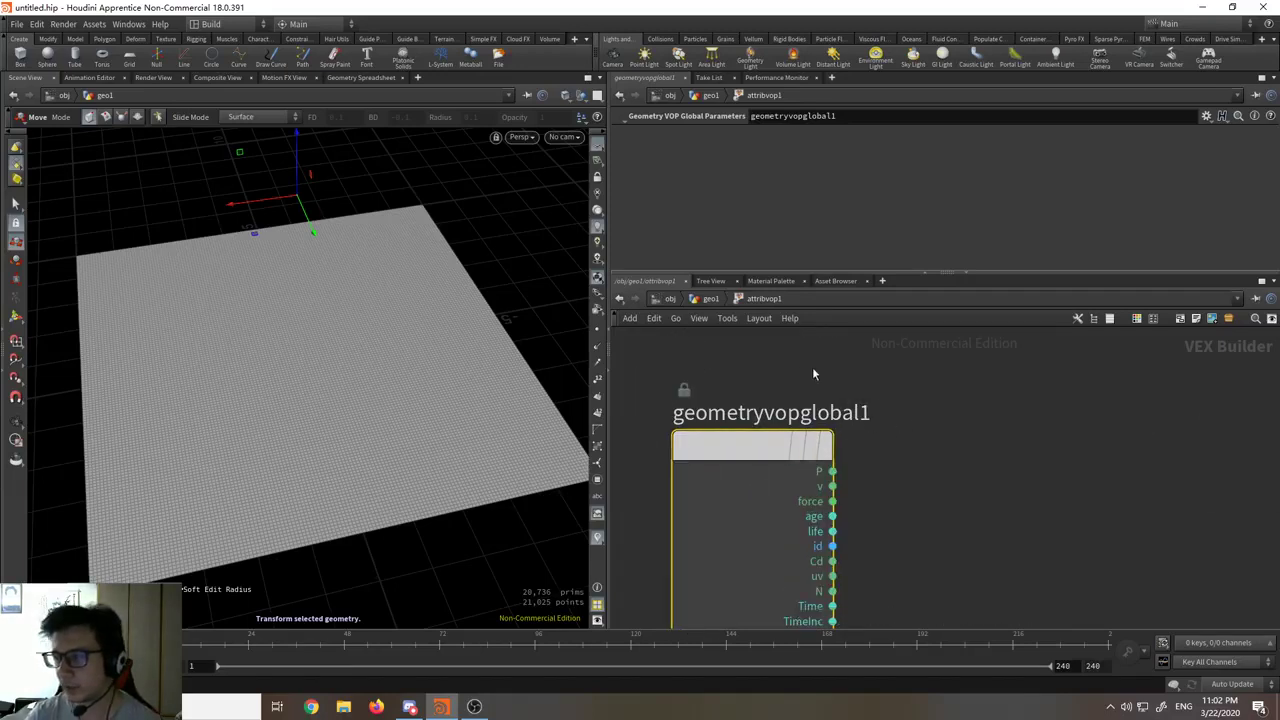
scroll(872, 432, down, 3)
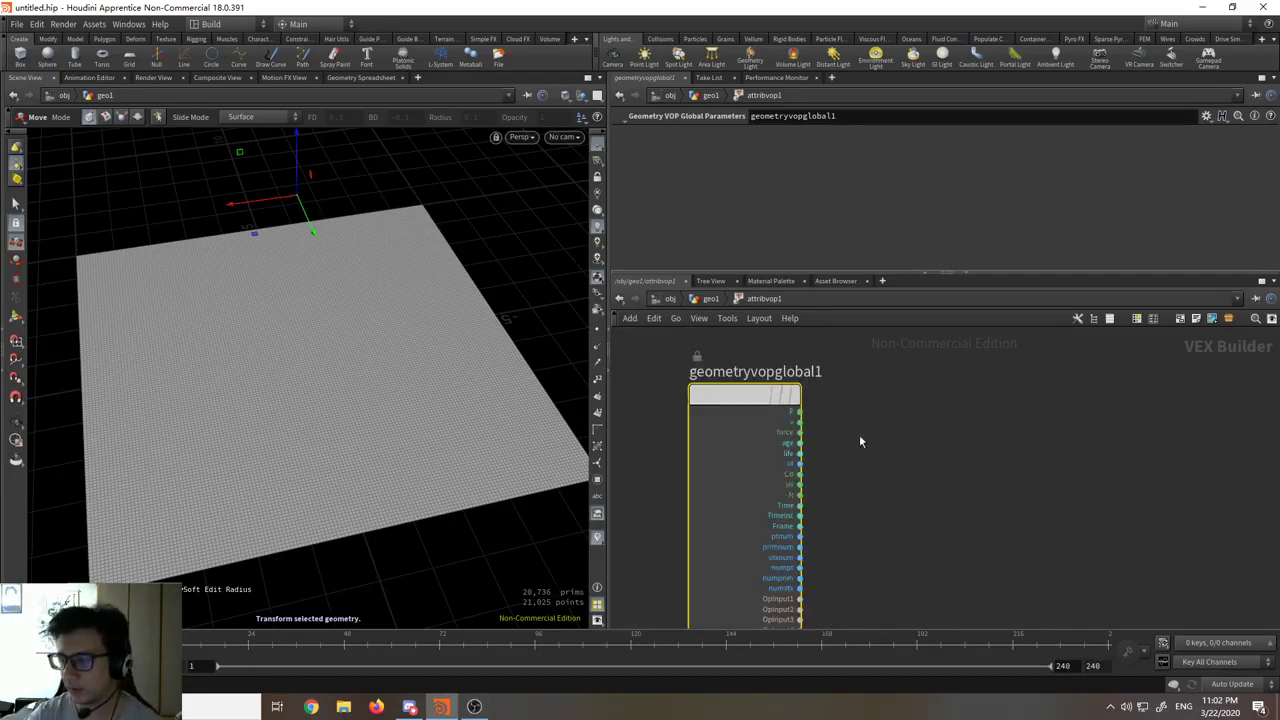
middle_drag(859, 441, 848, 414)
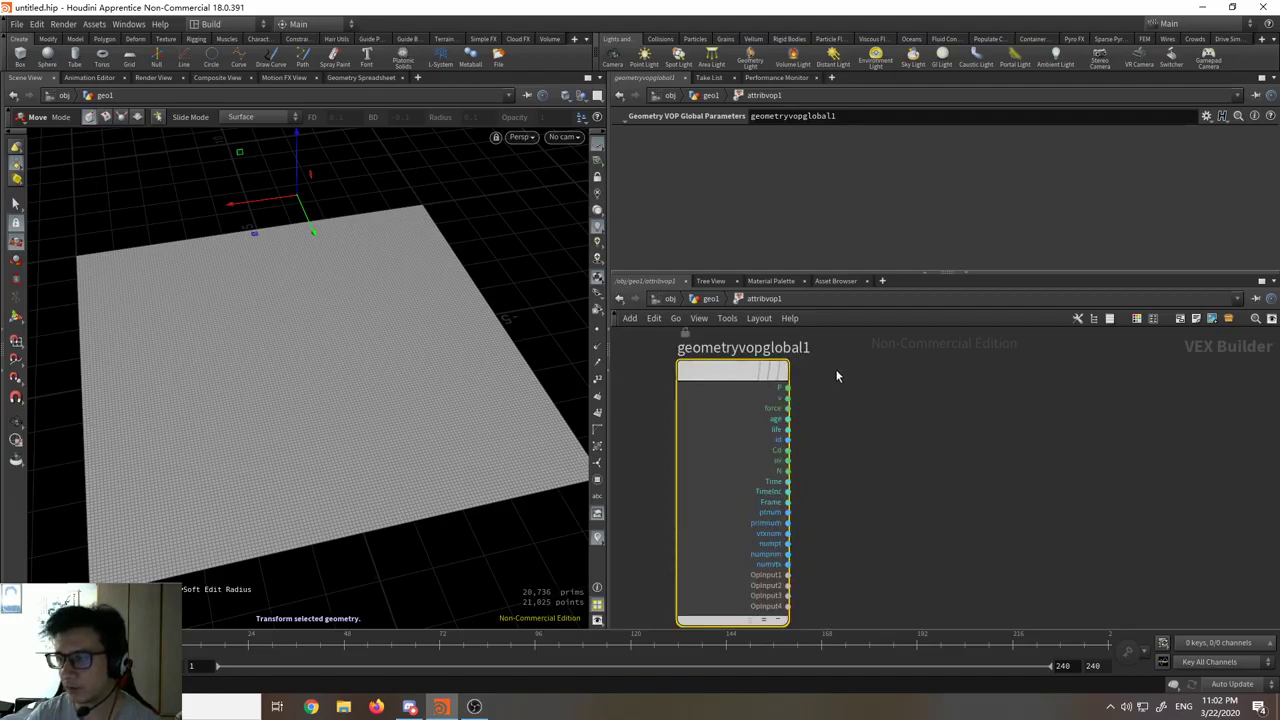
scroll(805, 385, up, 3)
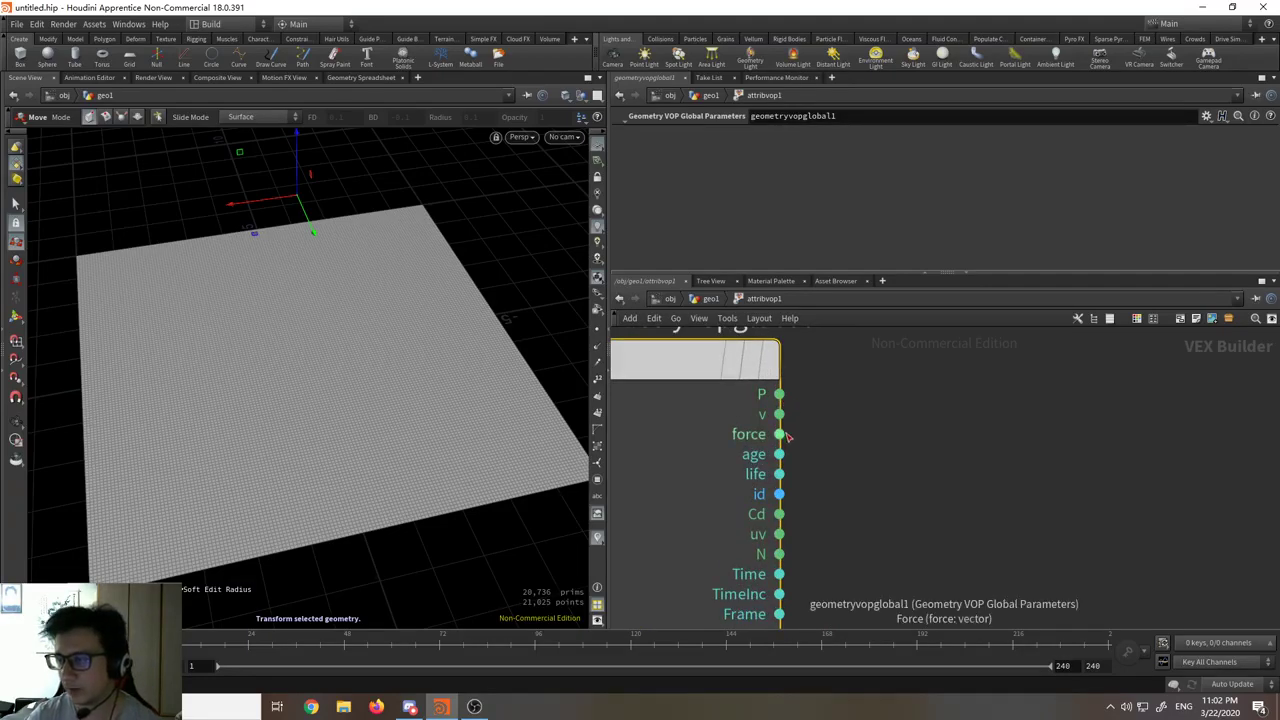
scroll(853, 488, down, 3)
middle_drag(855, 492, 837, 446)
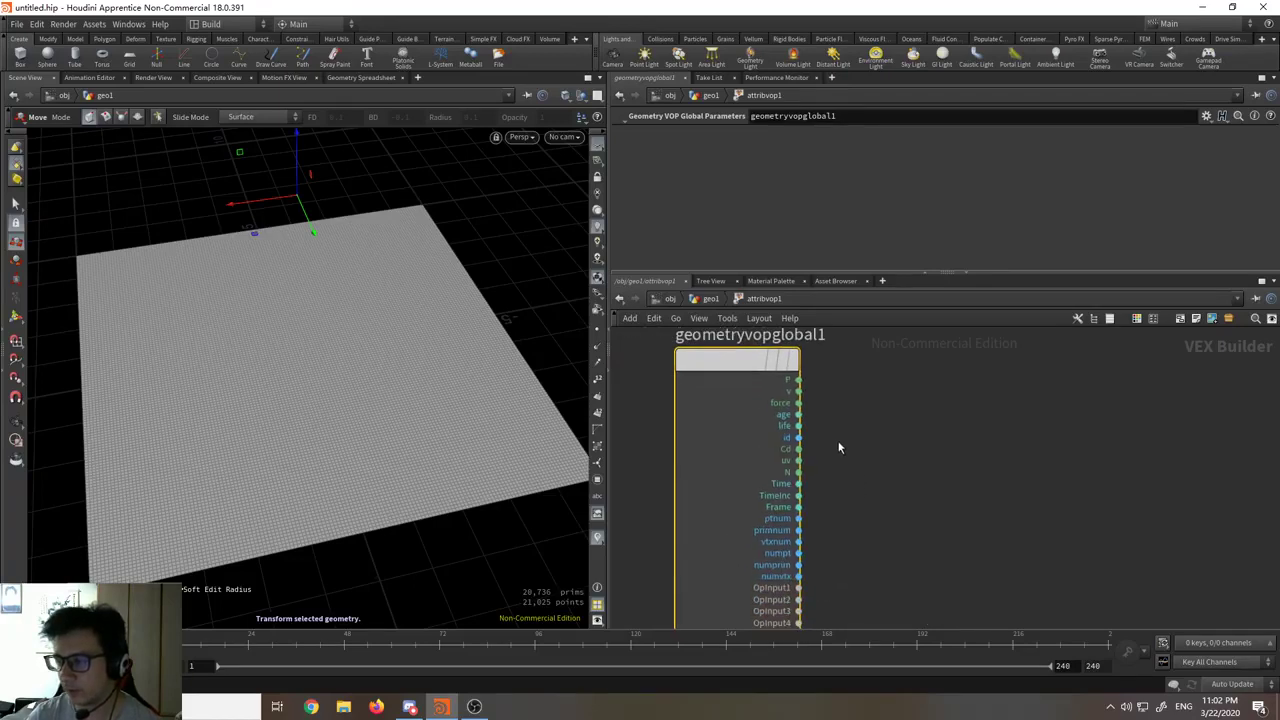
scroll(836, 456, up, 1)
scroll(810, 455, up, 2)
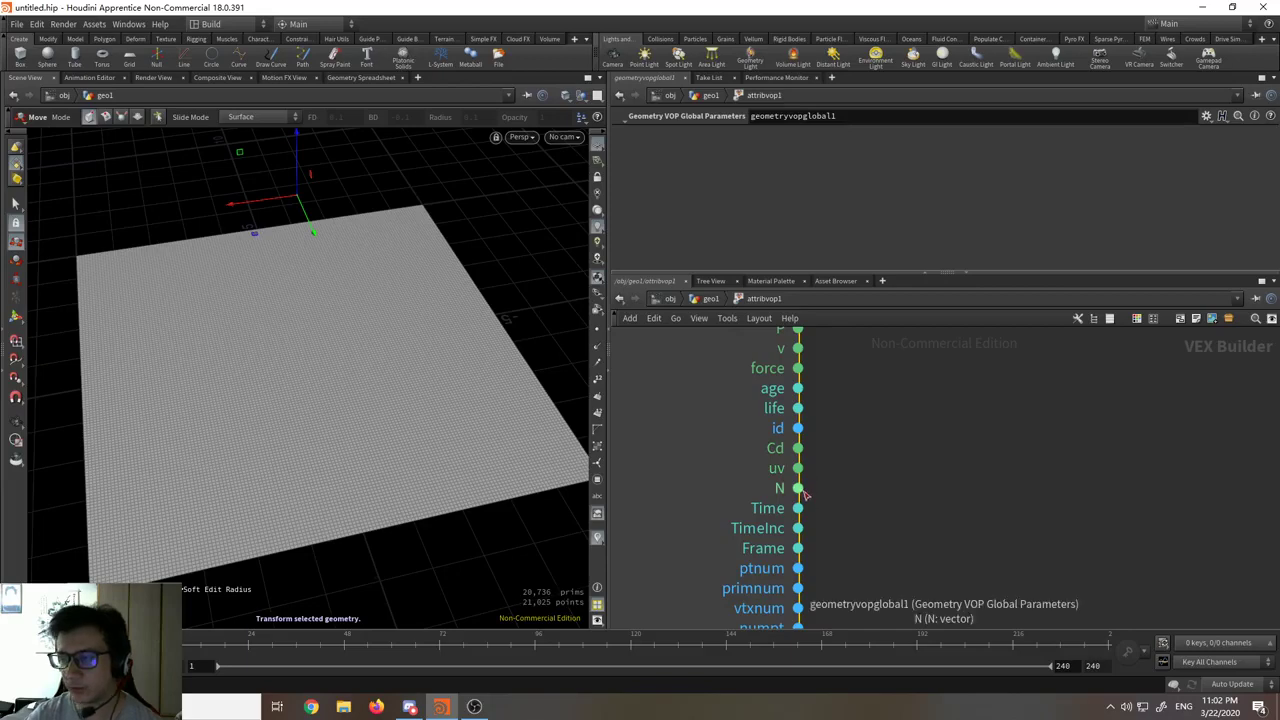
scroll(860, 495, down, 4)
scroll(845, 470, up, 2)
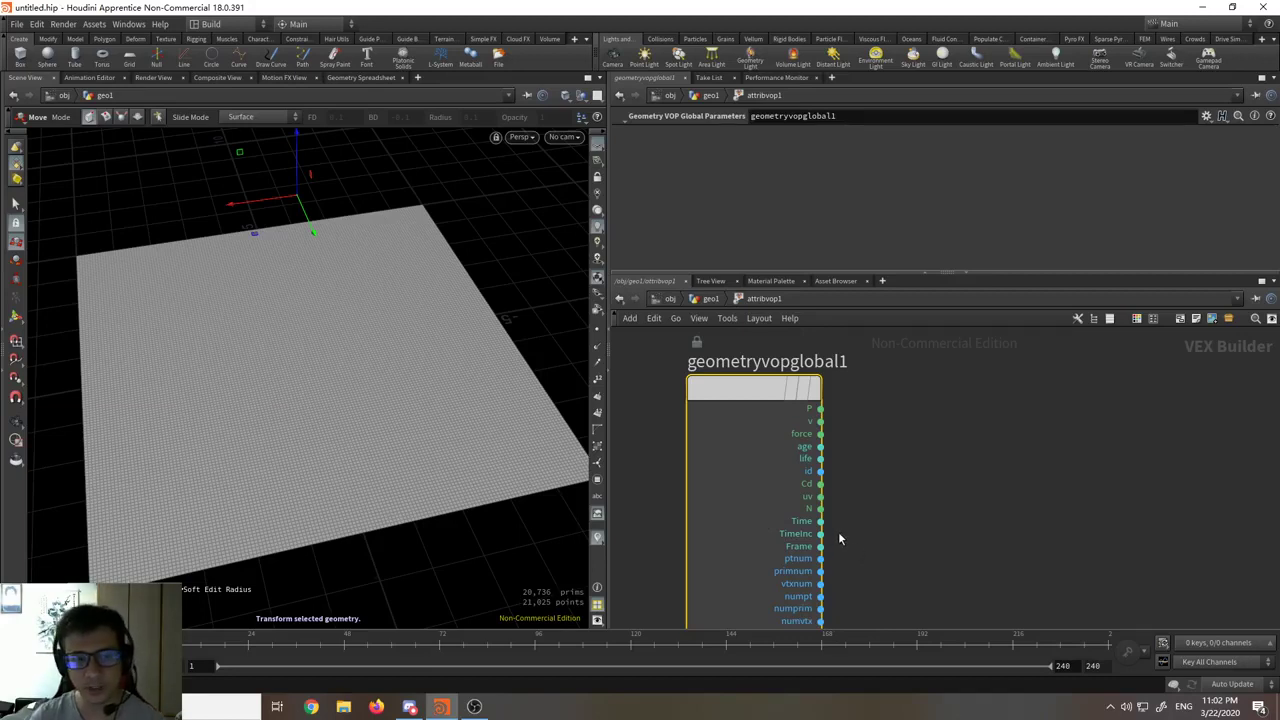
middle_drag(869, 423, 861, 392)
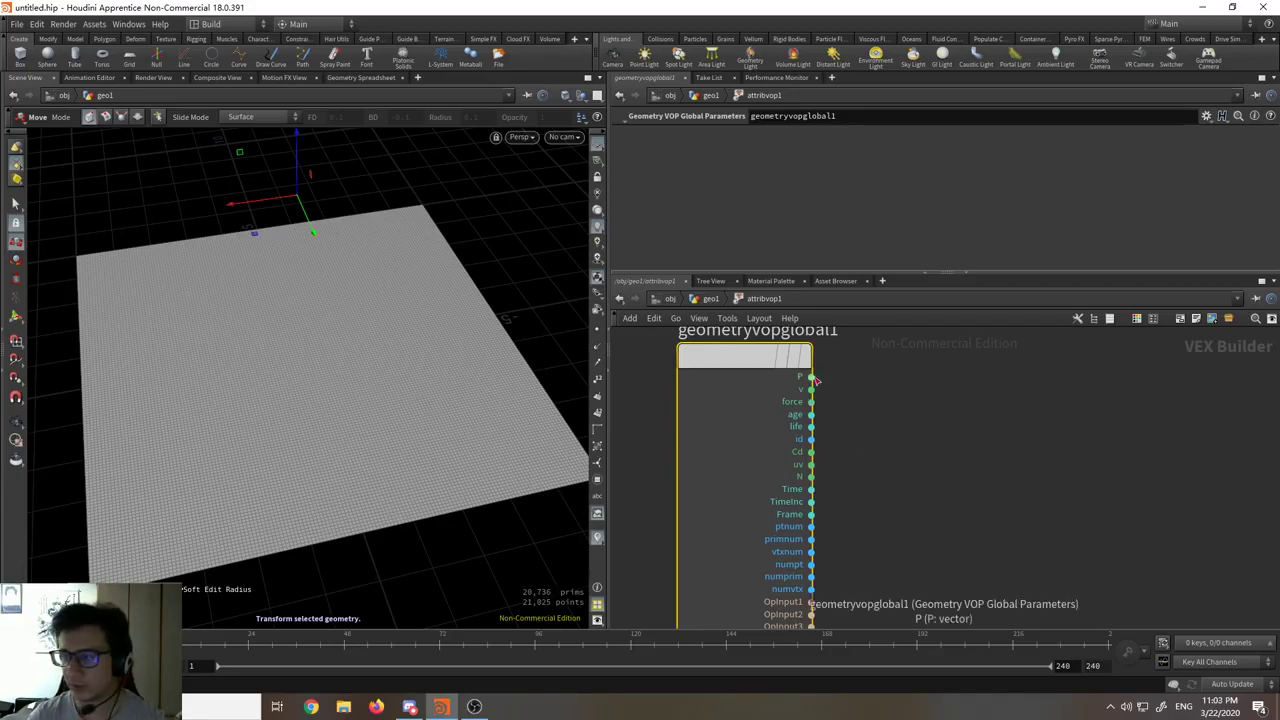
scroll(848, 418, down, 4)
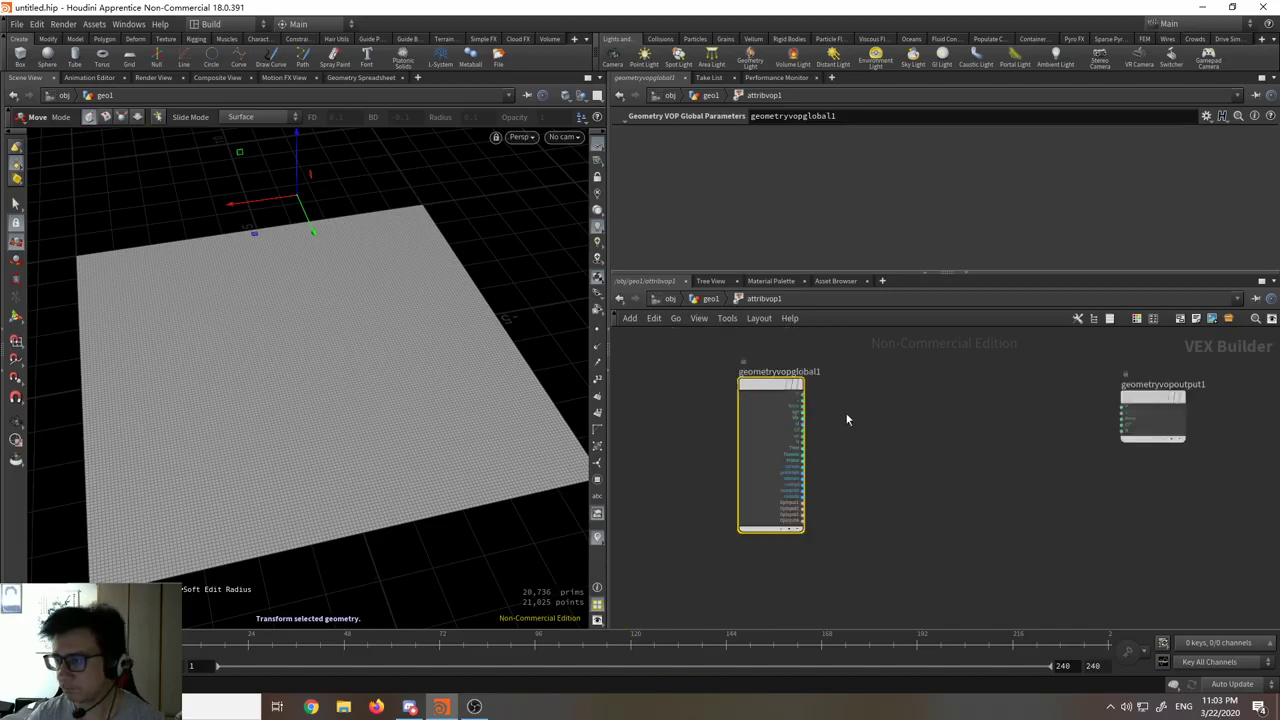
scroll(886, 418, up, 4)
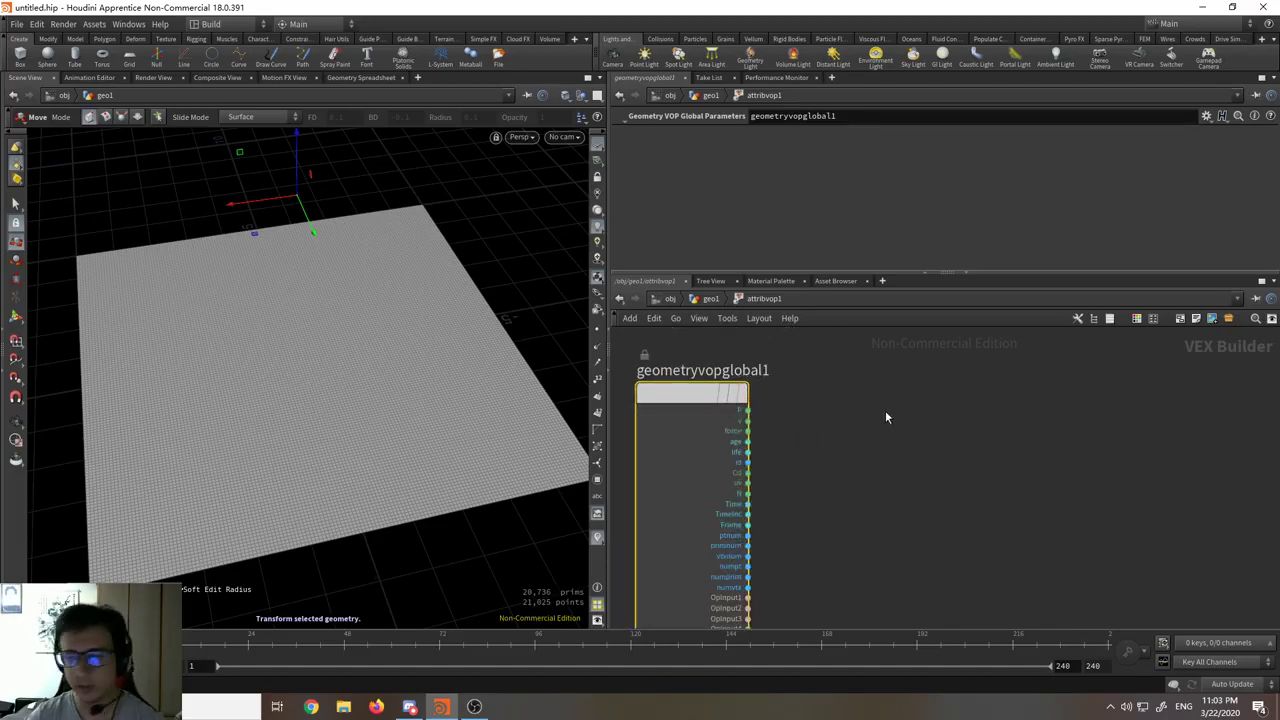
scroll(893, 419, down, 4)
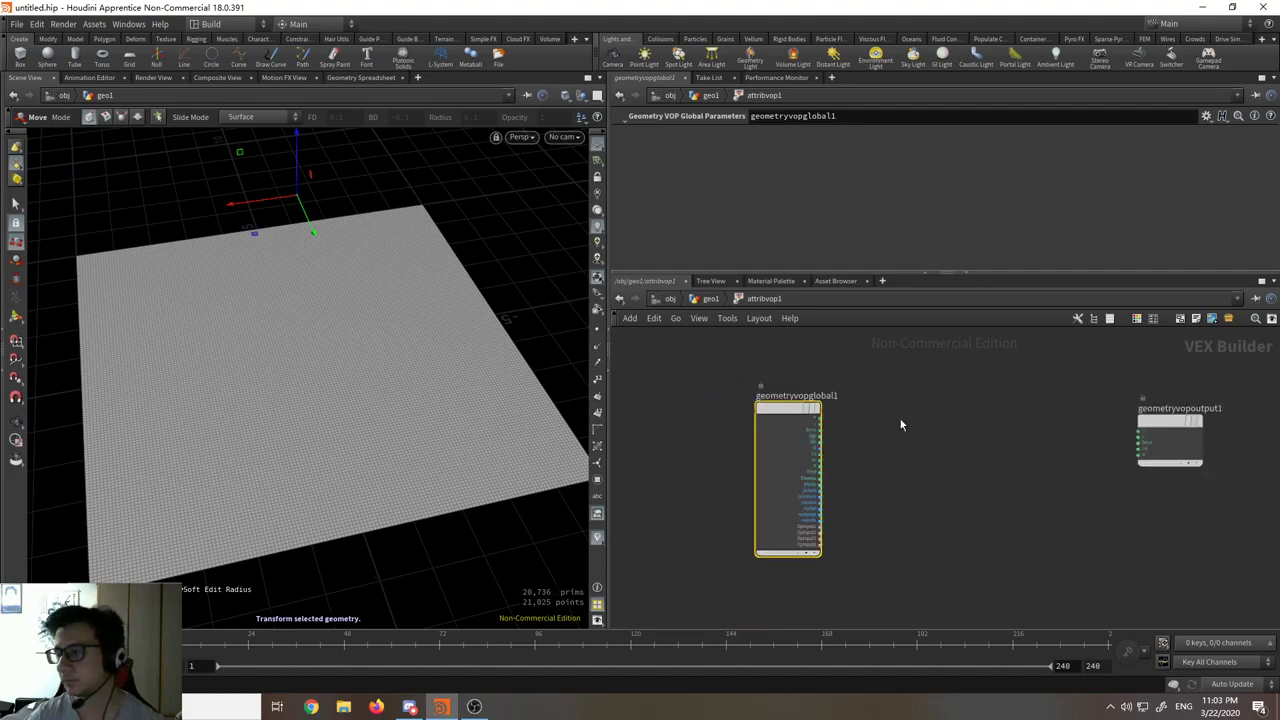
Step: Add an Anti-Aliased Noise node in the space between geometryvopglobal1 and geometryvopoutput1, making room by moving the globals node aside
drag(800, 413, 721, 400)
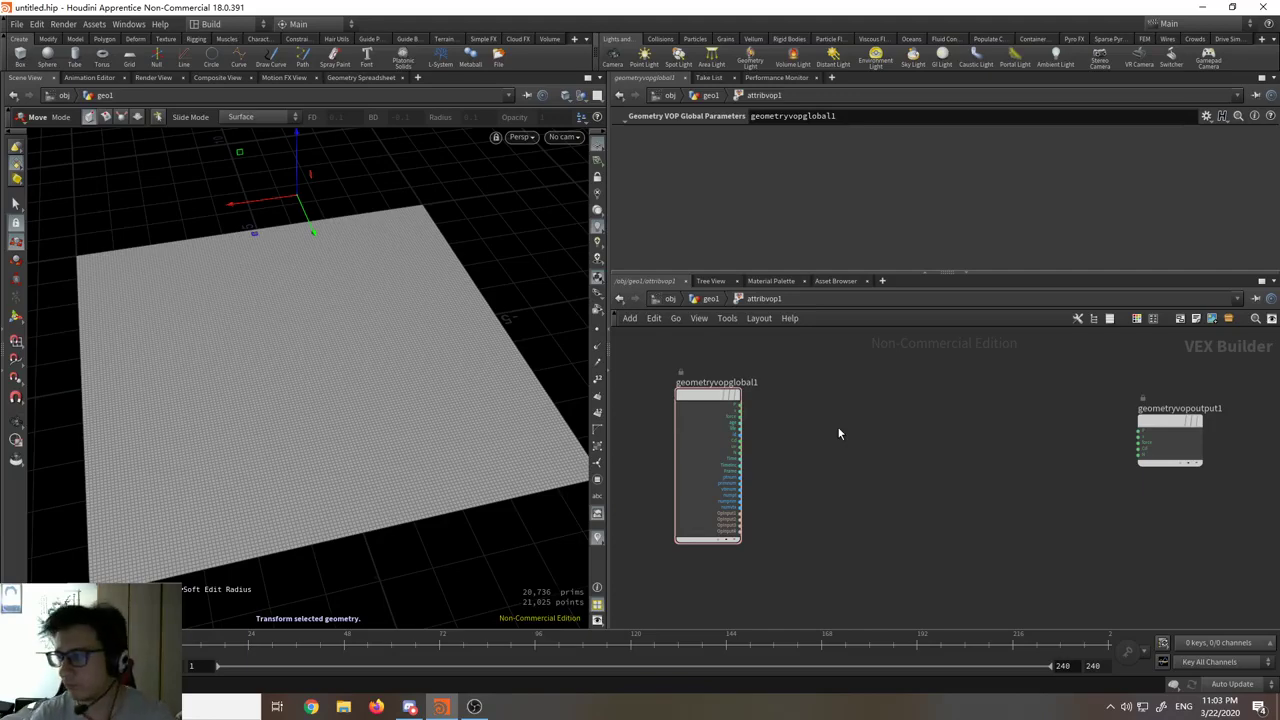
key(Tab)
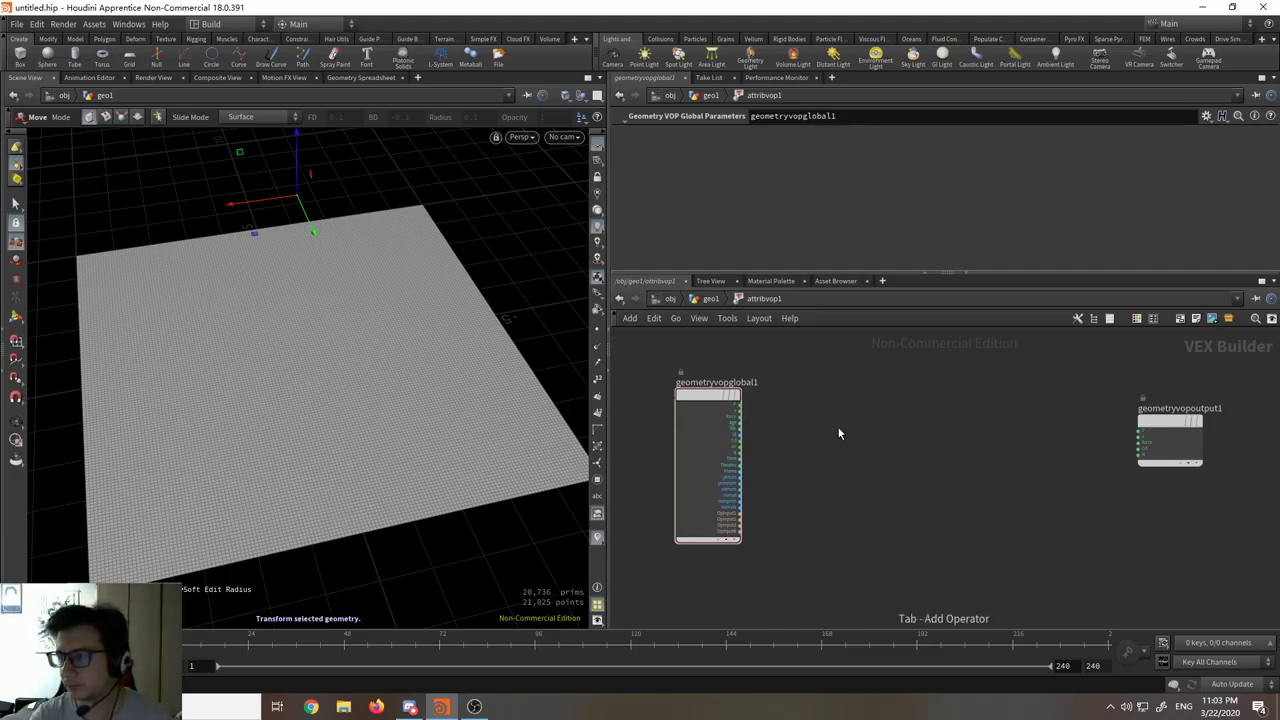
text(noise)
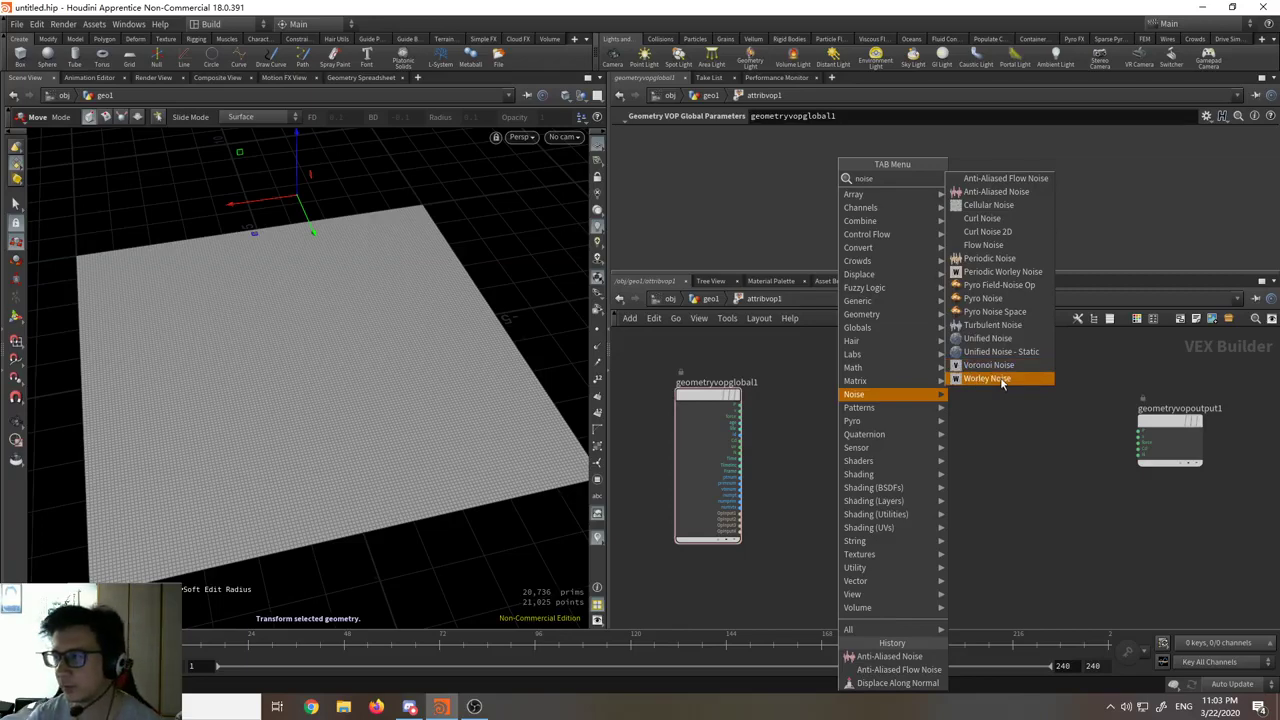
click(1021, 194)
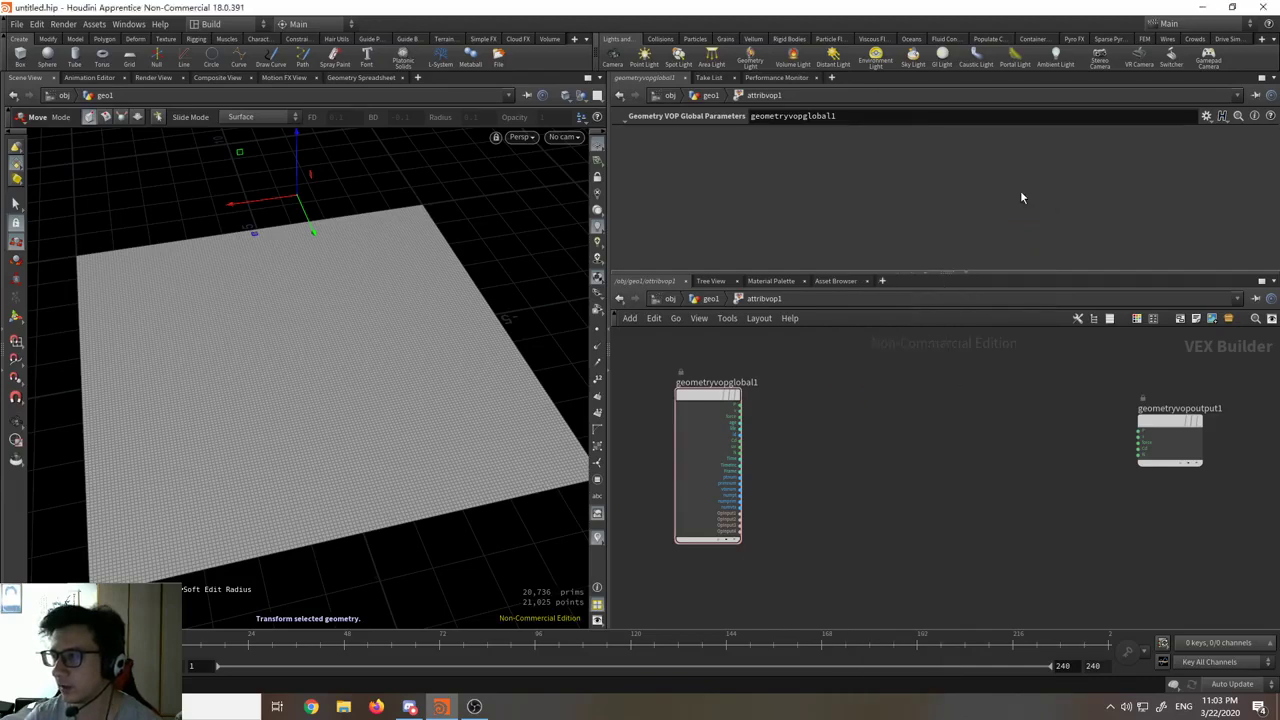
click(855, 430)
scroll(855, 425, up, 4)
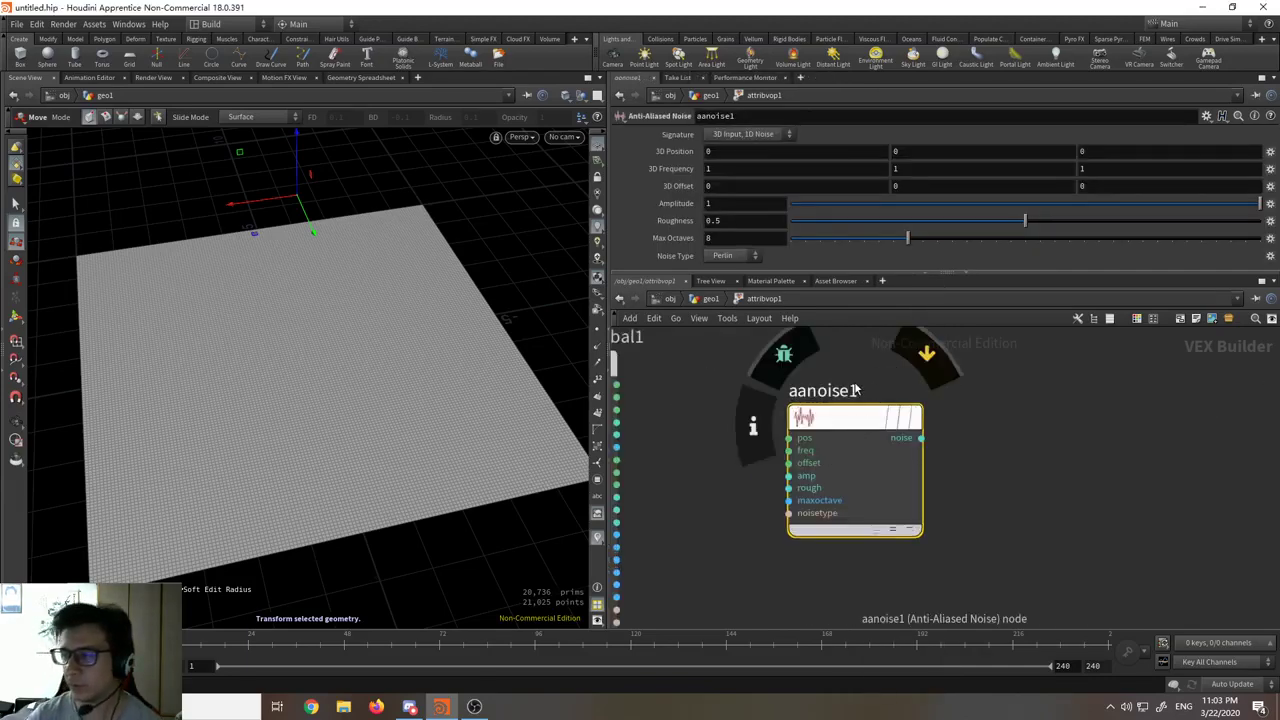
scroll(855, 390, down, 4)
drag(866, 395, 856, 451)
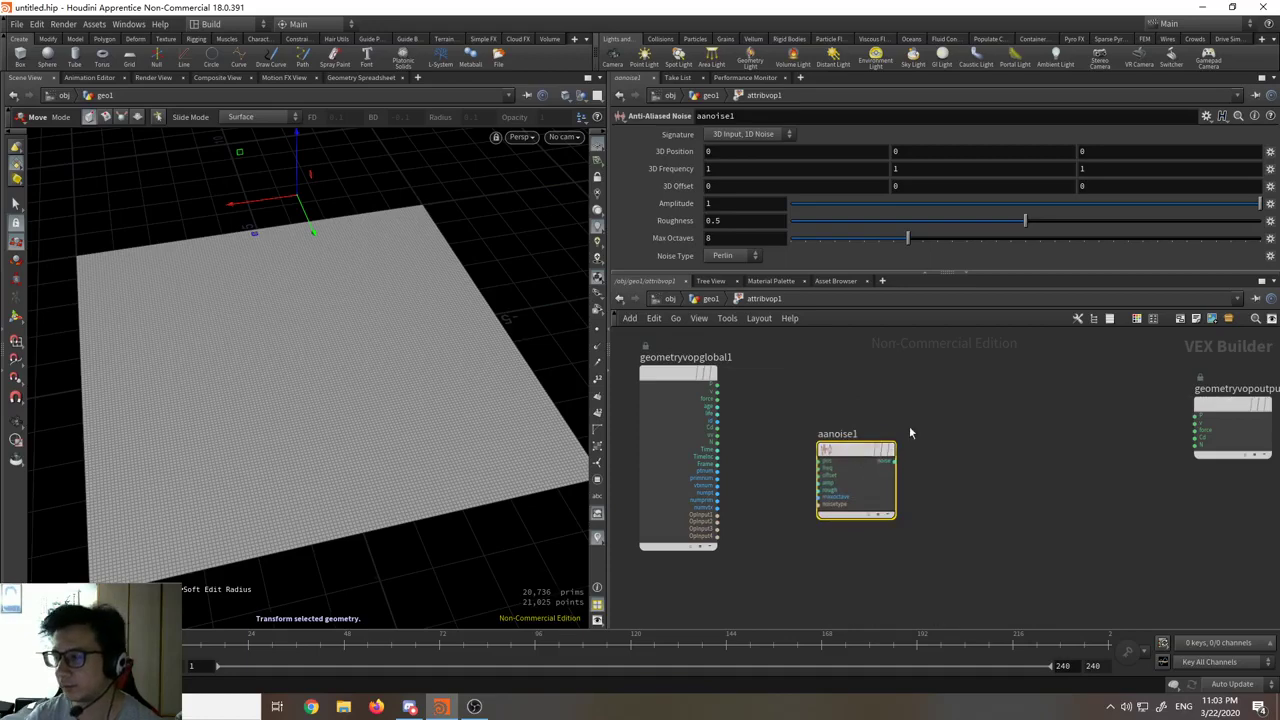
Step: Compare the data types of the P output on geometryvopglobal1 and the noise output on aanoise1
scroll(889, 449, up, 2)
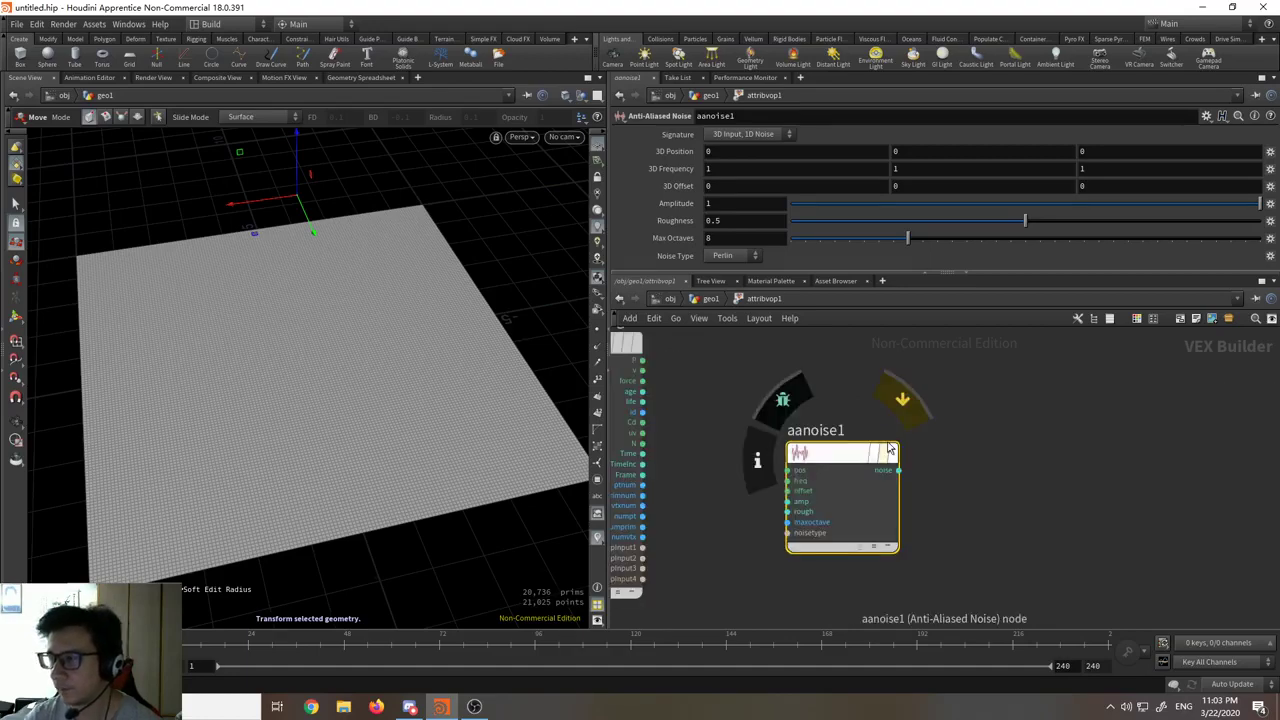
middle_drag(736, 382, 773, 391)
scroll(675, 370, up, 4)
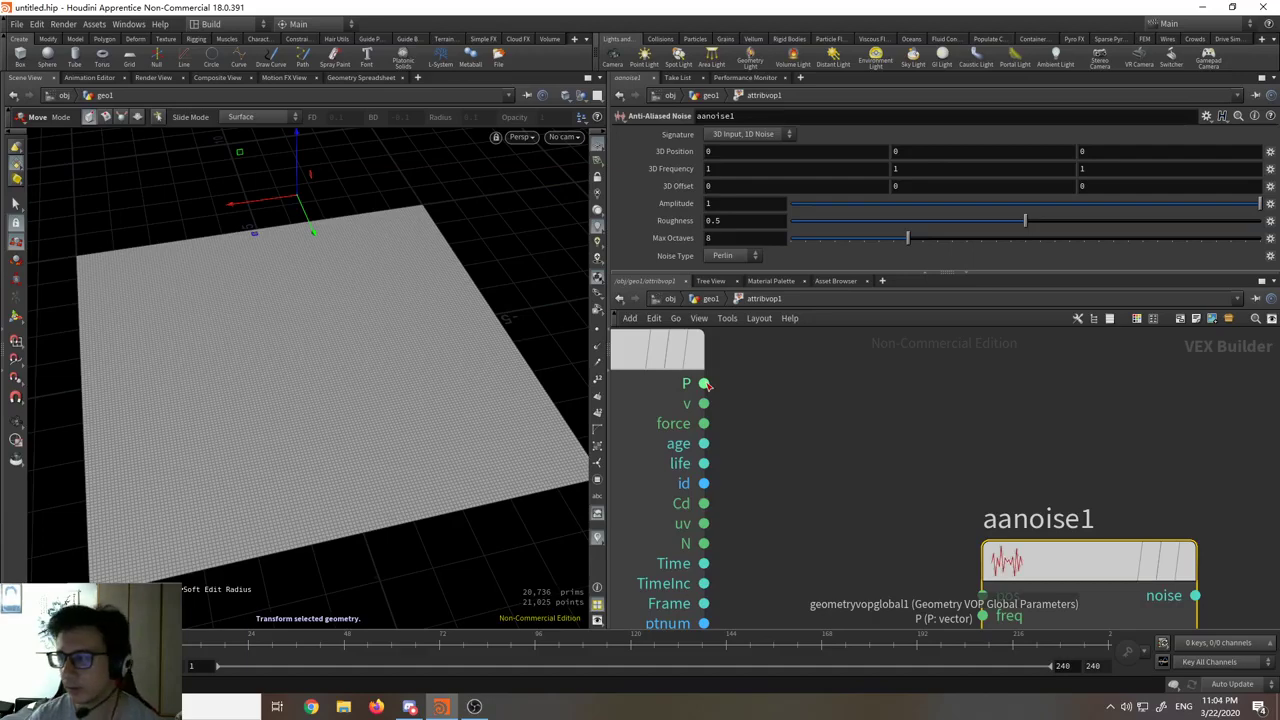
scroll(704, 383, down, 4)
scroll(924, 510, up, 4)
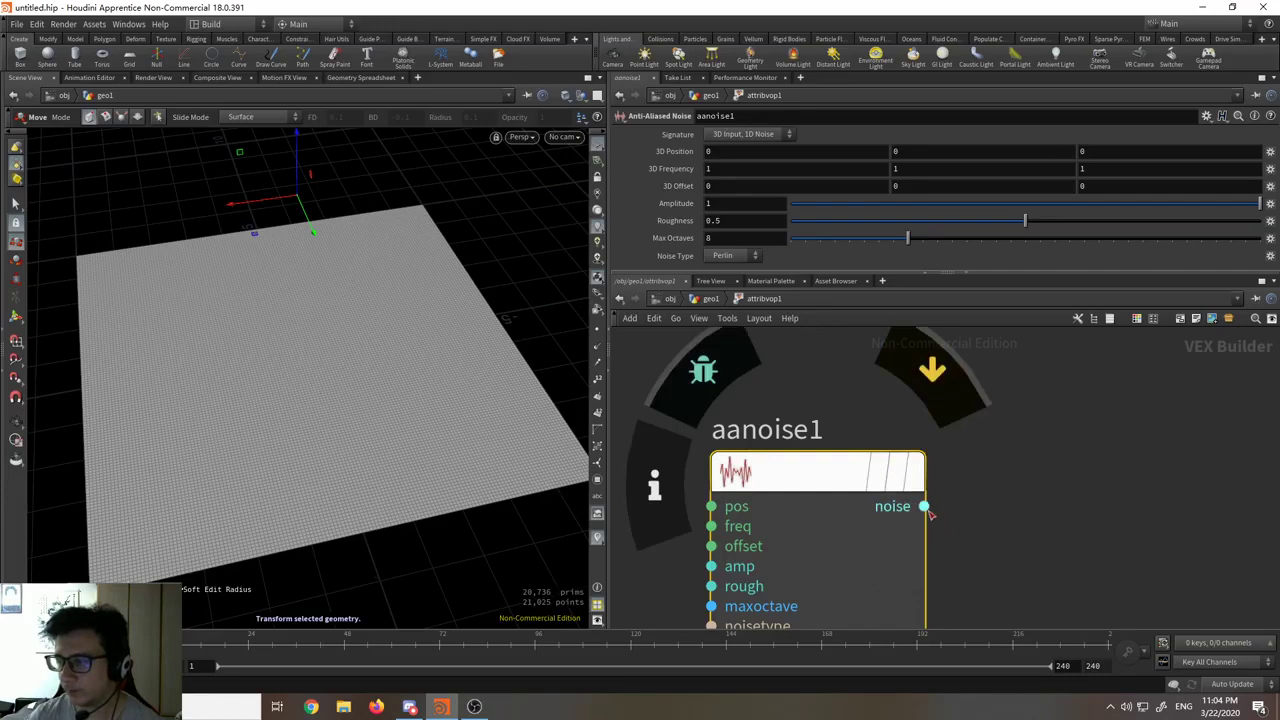
scroll(1021, 478, down, 2)
scroll(878, 480, down, 3)
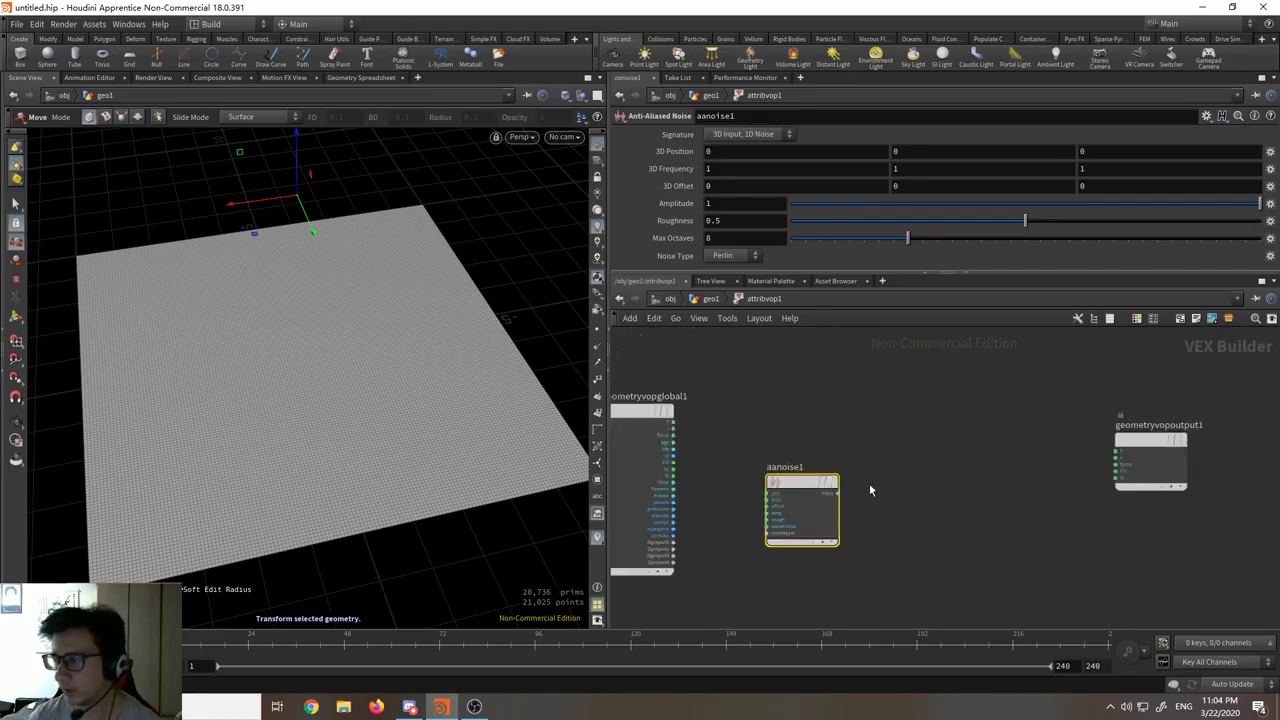
scroll(869, 483, up, 5)
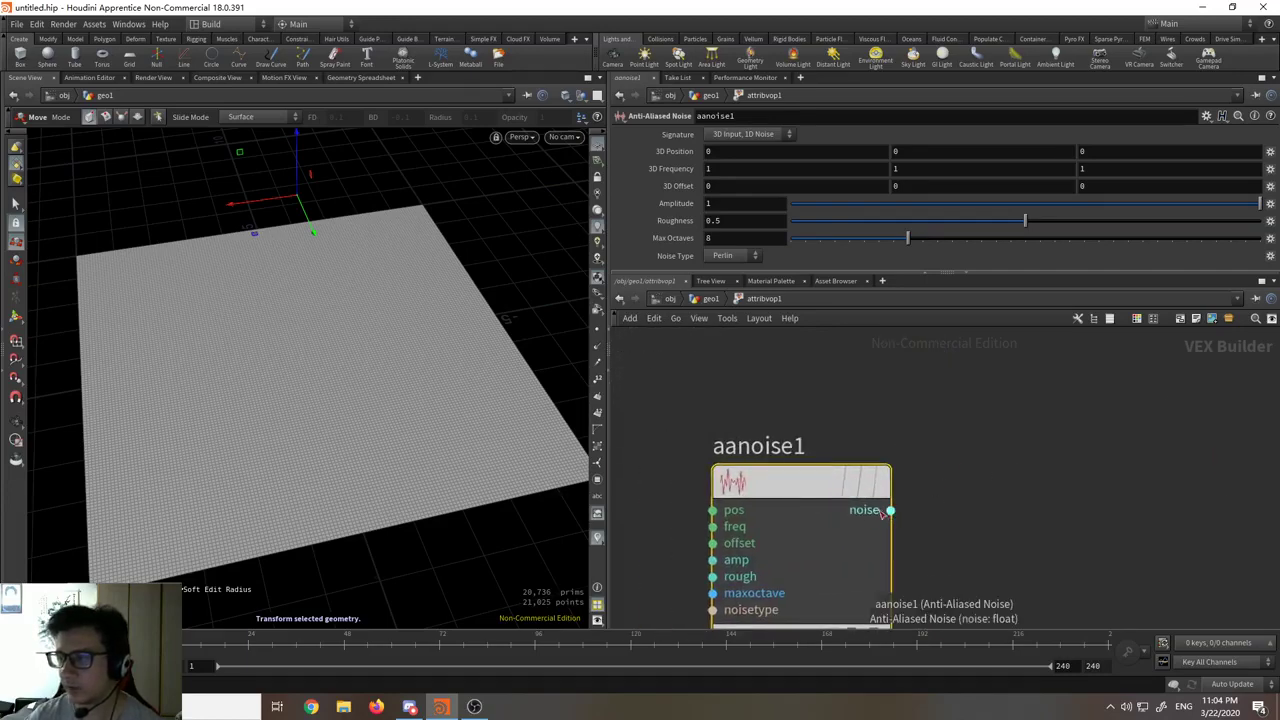
Step: Set the signature of the aanoise1 node to 3D Input, 3D Noise
click(745, 136)
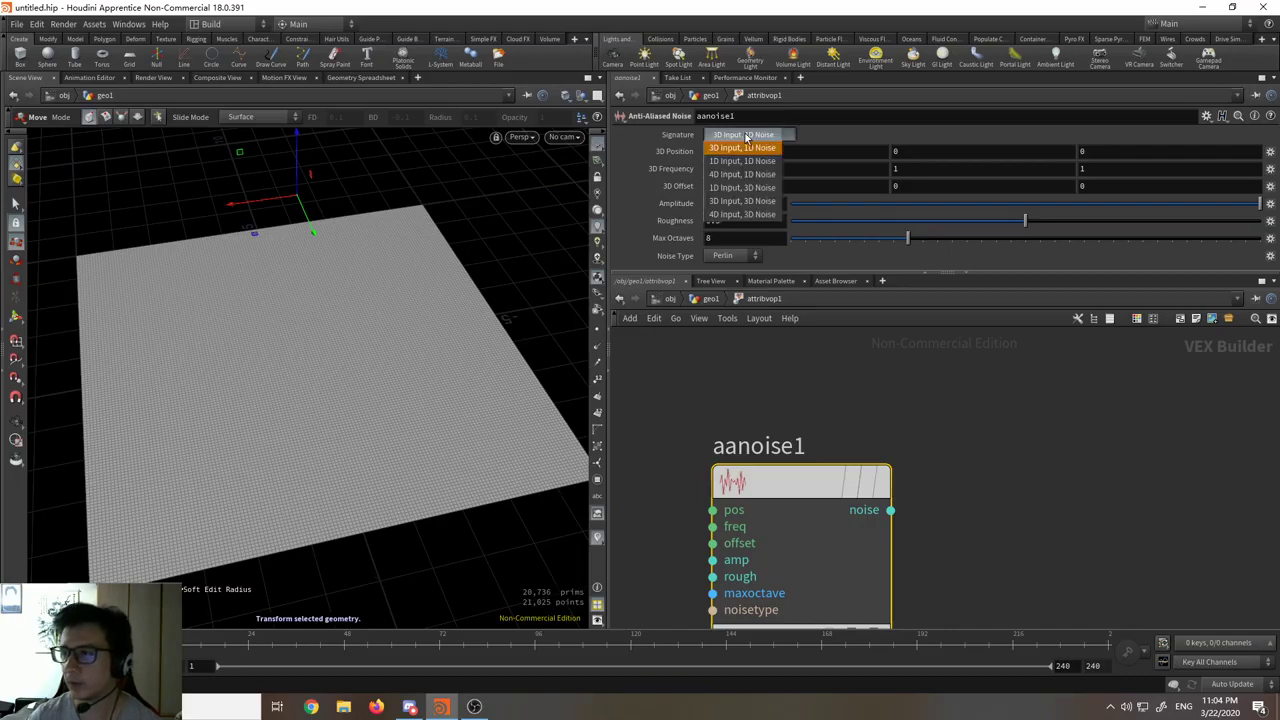
click(757, 140)
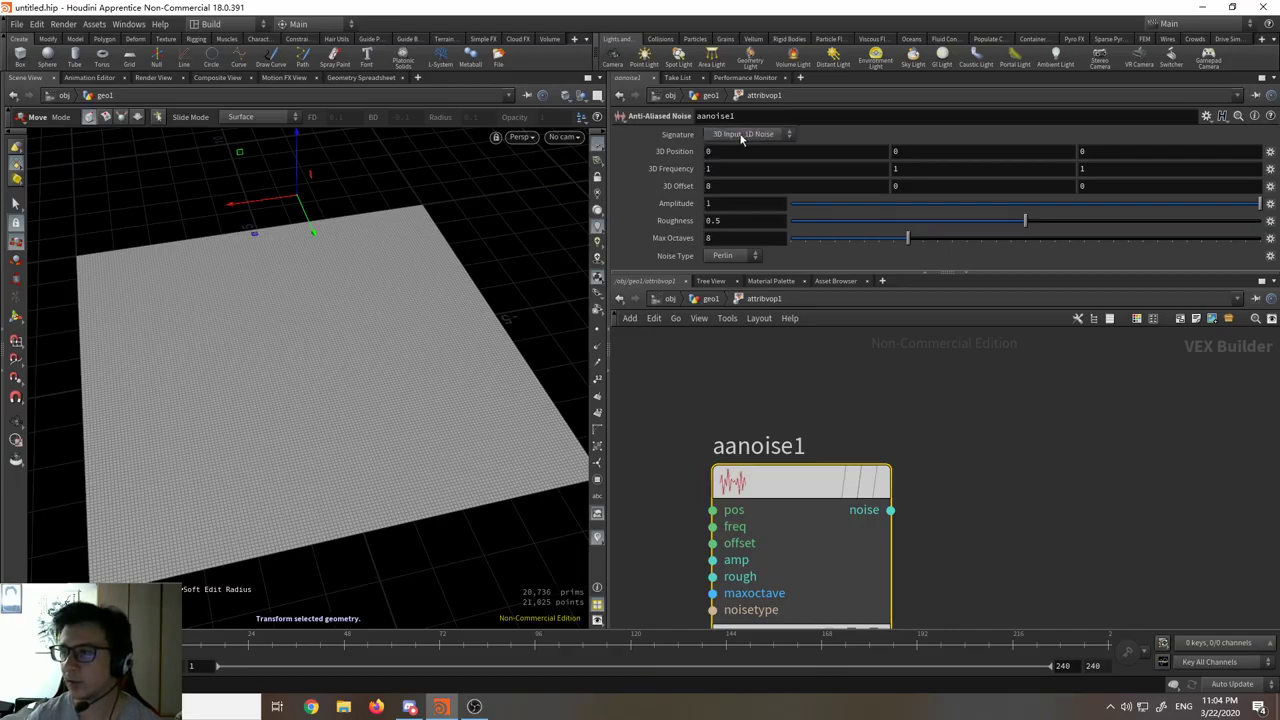
click(760, 136)
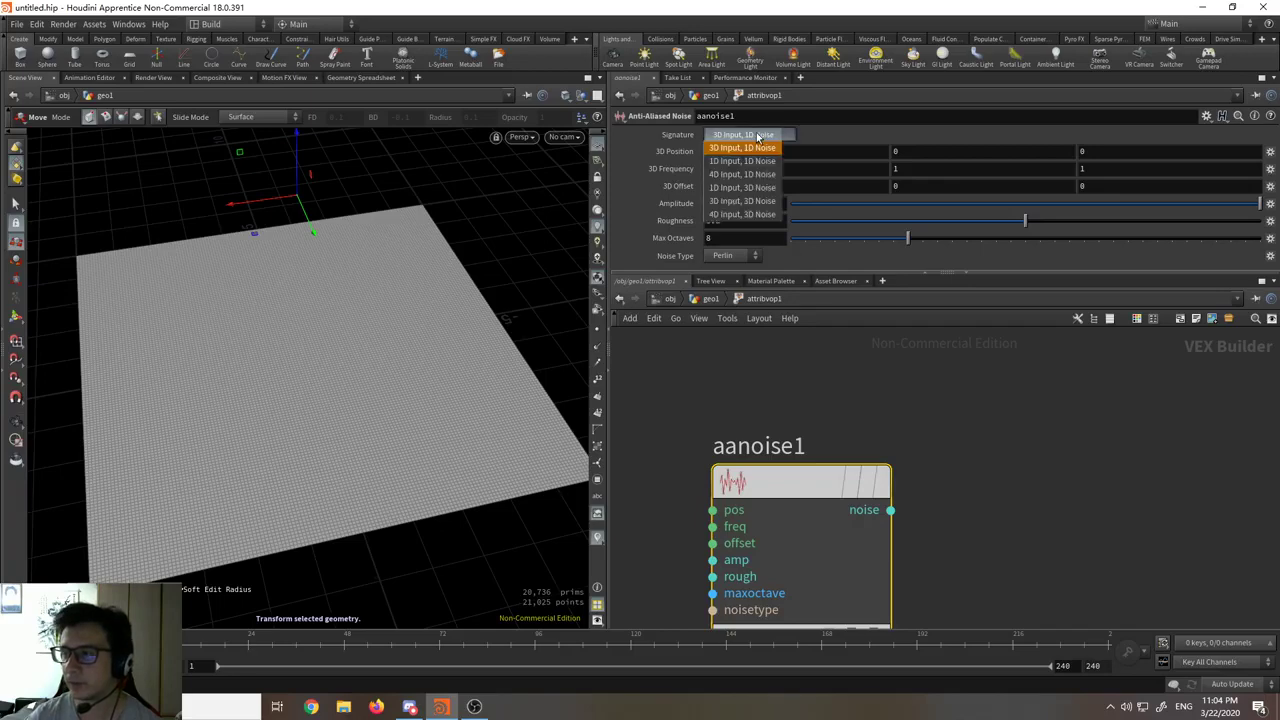
click(770, 202)
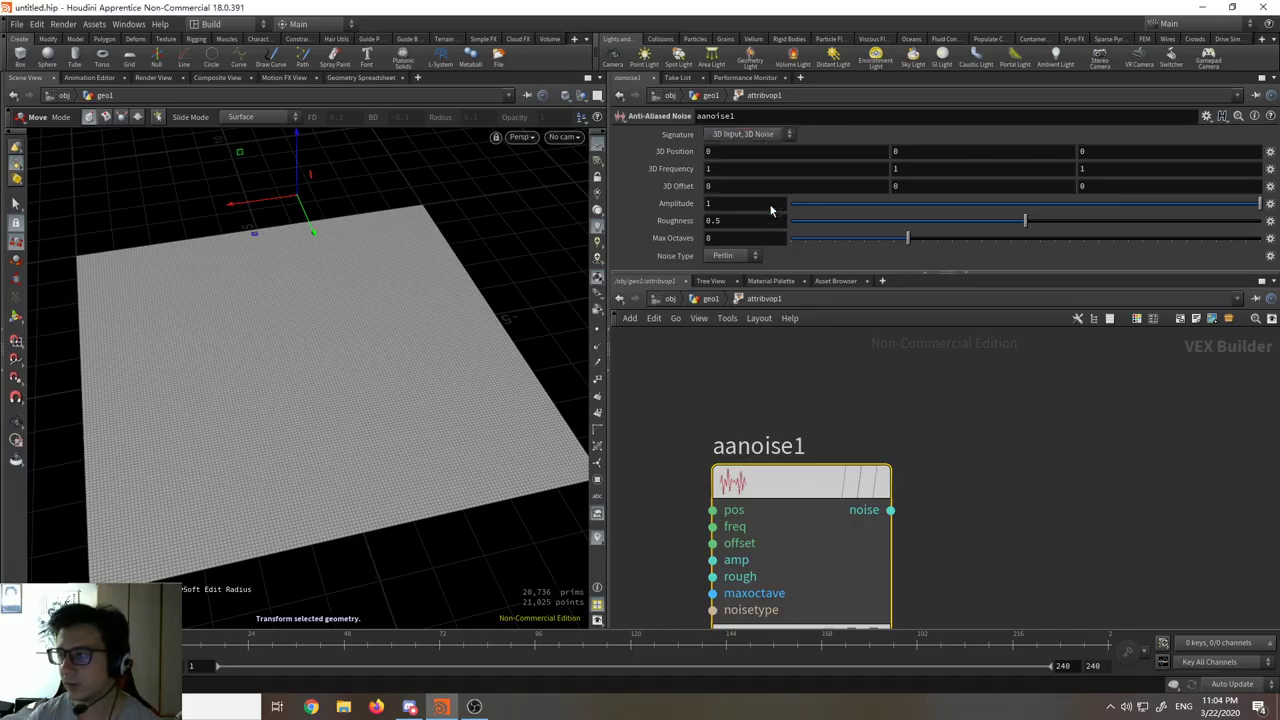
mouse_move(866, 513)
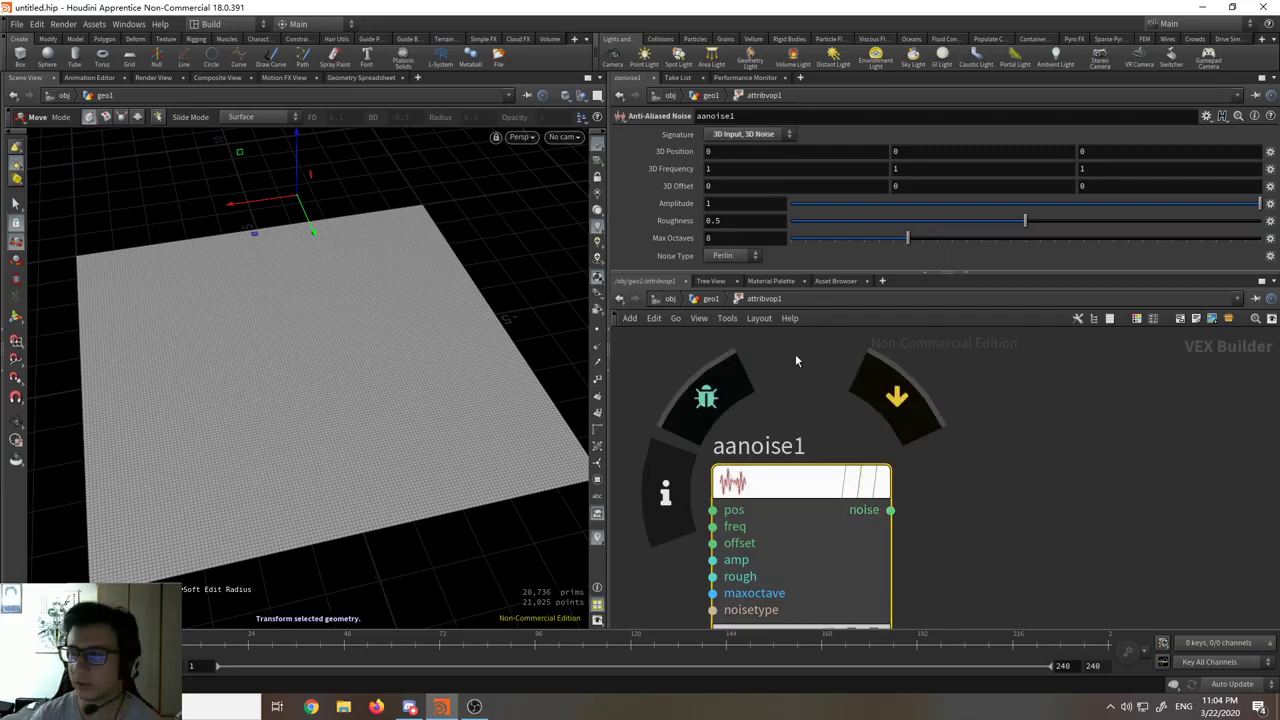
Step: Set the signature of aanoise1 to 3D Input, 1D Noise and reposition the node beside the globals node
click(767, 137)
click(752, 147)
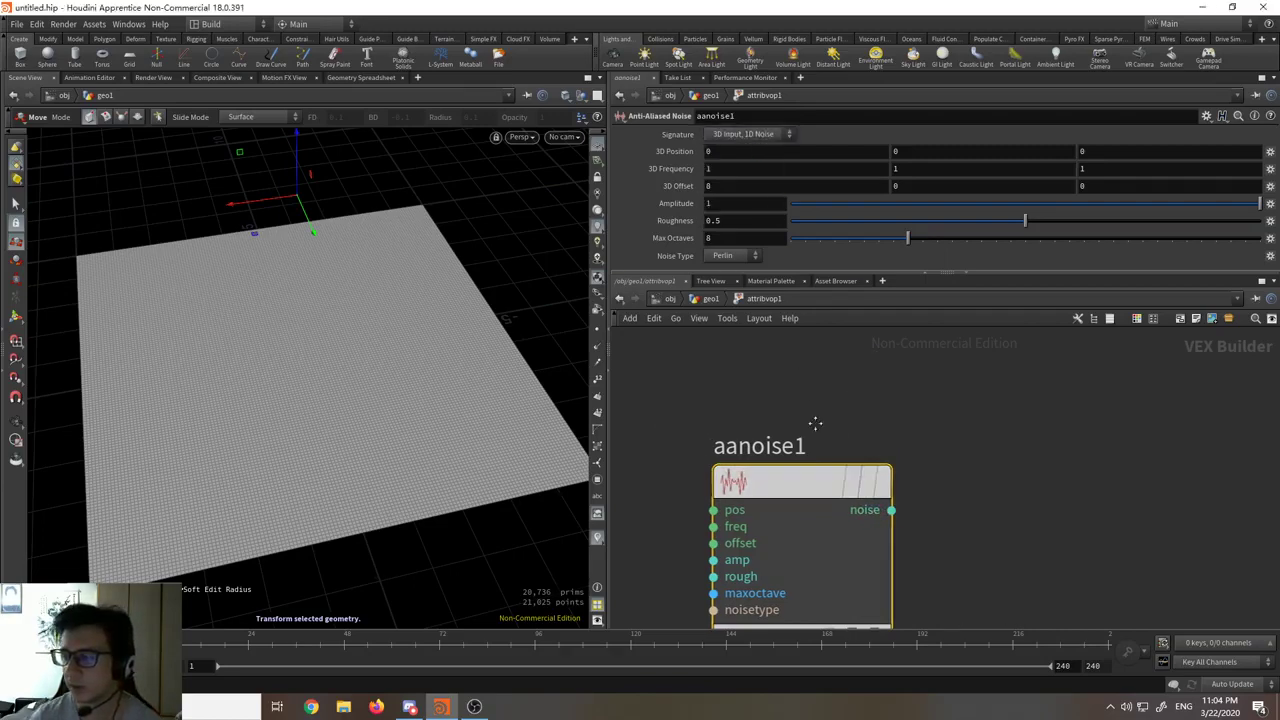
key(h)
middle_drag(859, 490, 815, 438)
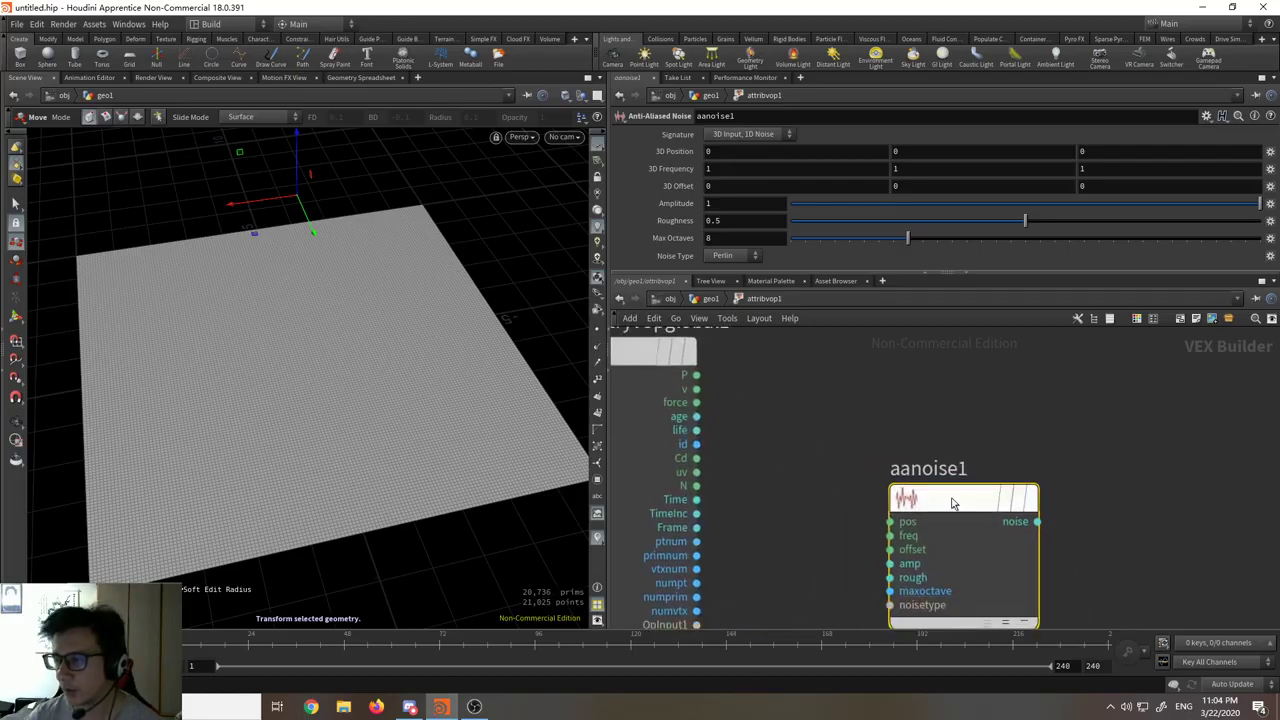
drag(954, 503, 954, 476)
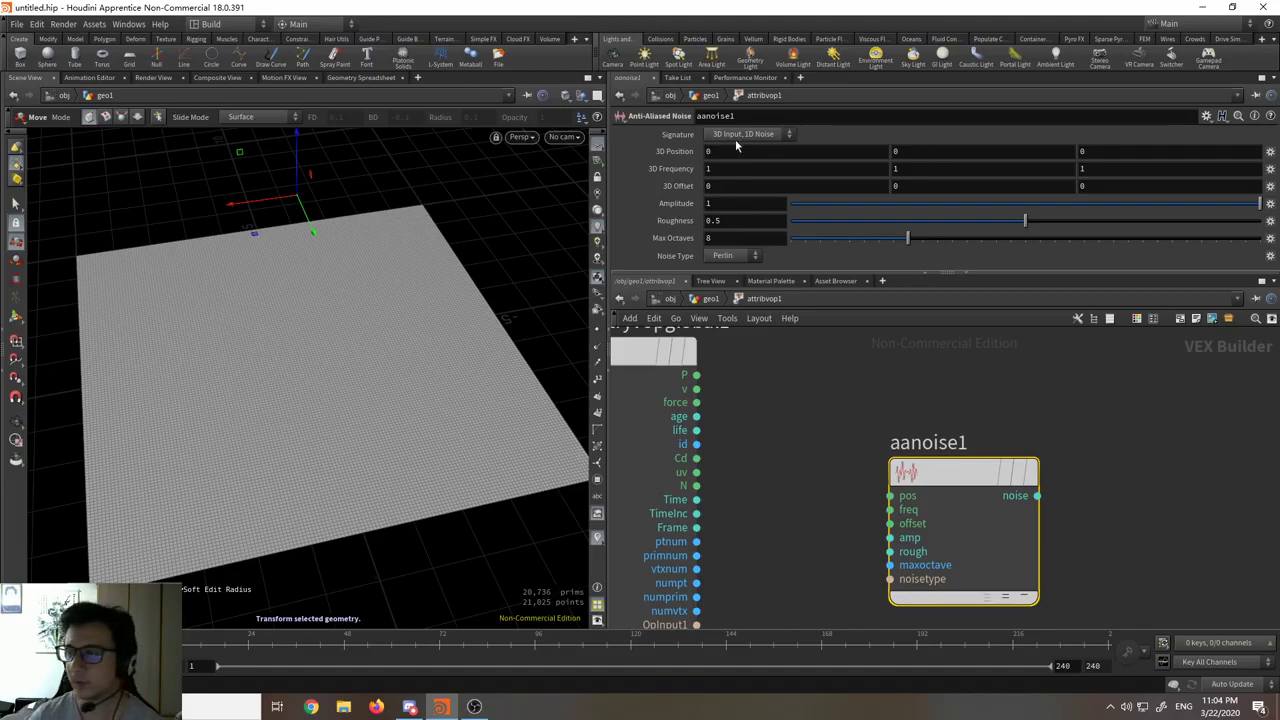
middle_drag(680, 151, 804, 158)
ctrl+middle_click(679, 152)
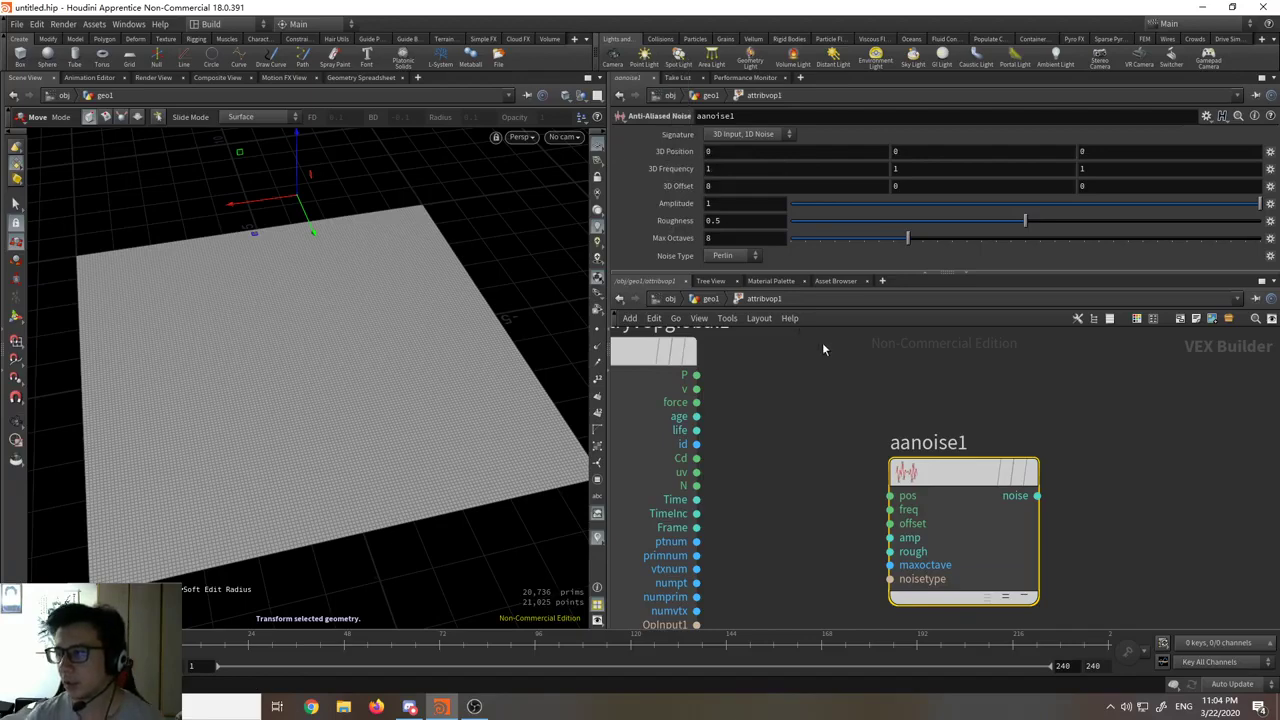
drag(966, 485, 962, 488)
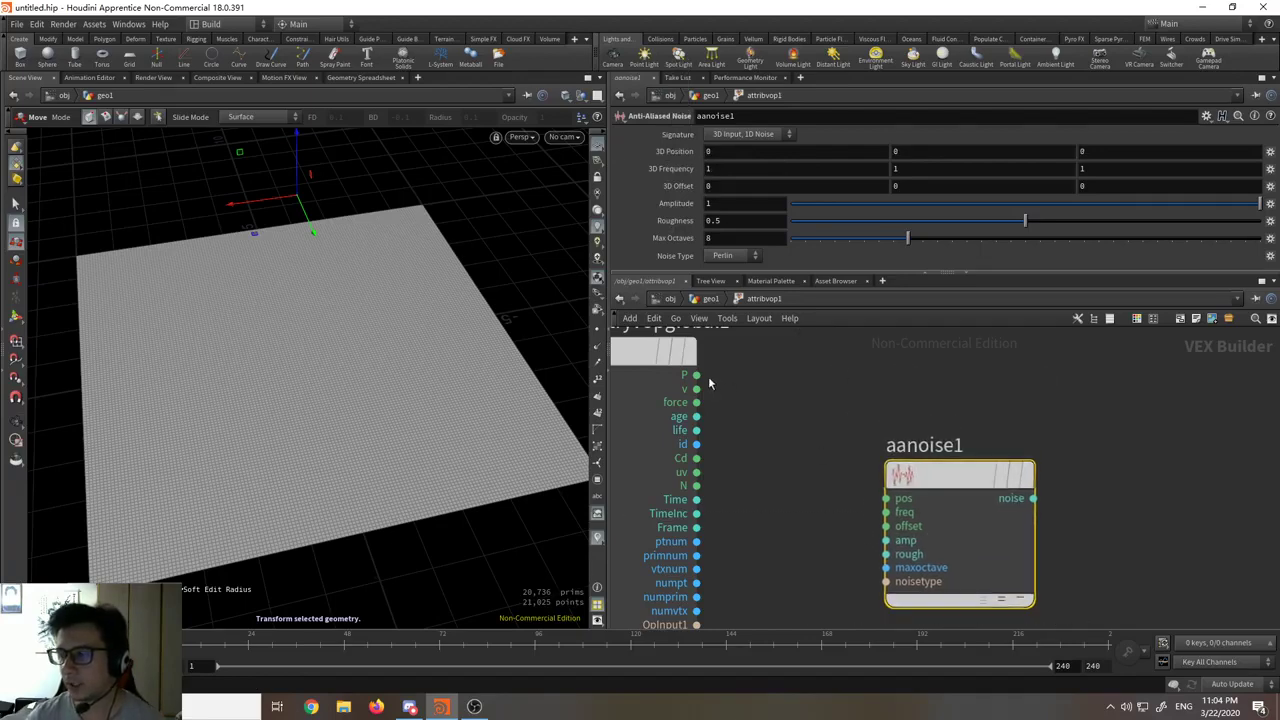
Step: Connect the P output of geometryvopglobal1 to the pos input of aanoise1 and nudge the noise node aside
click(886, 499)
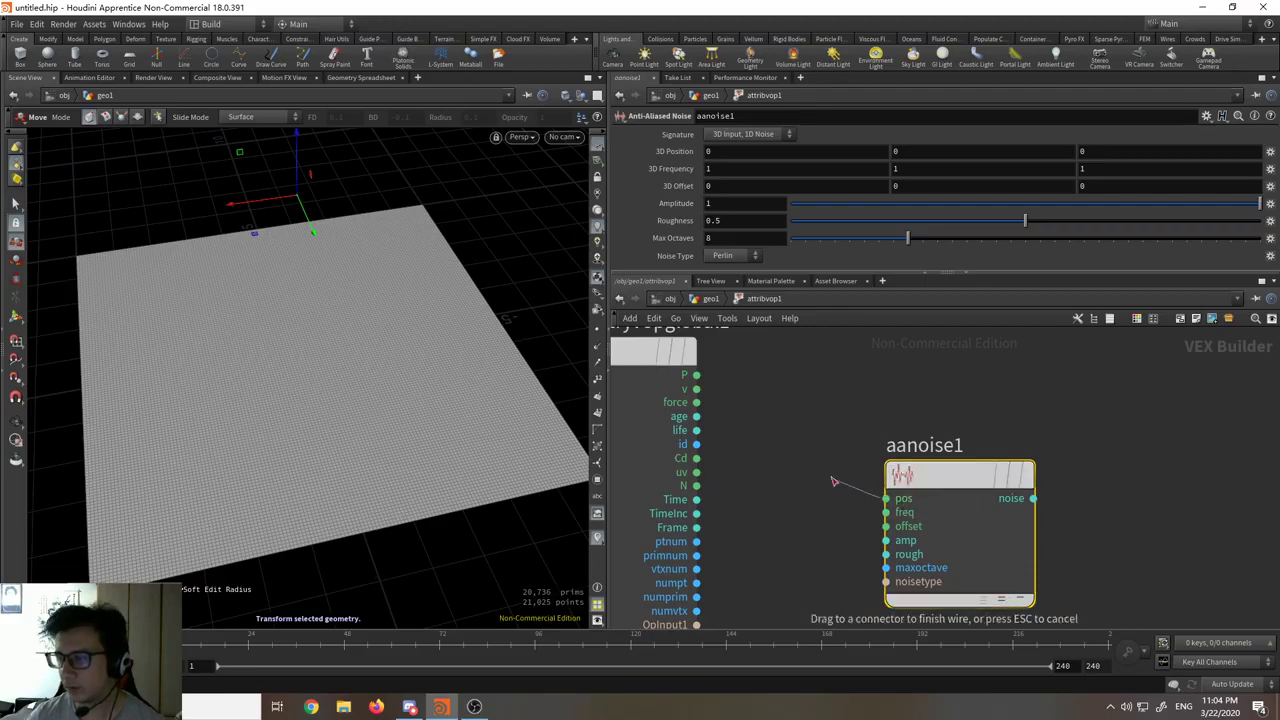
click(704, 376)
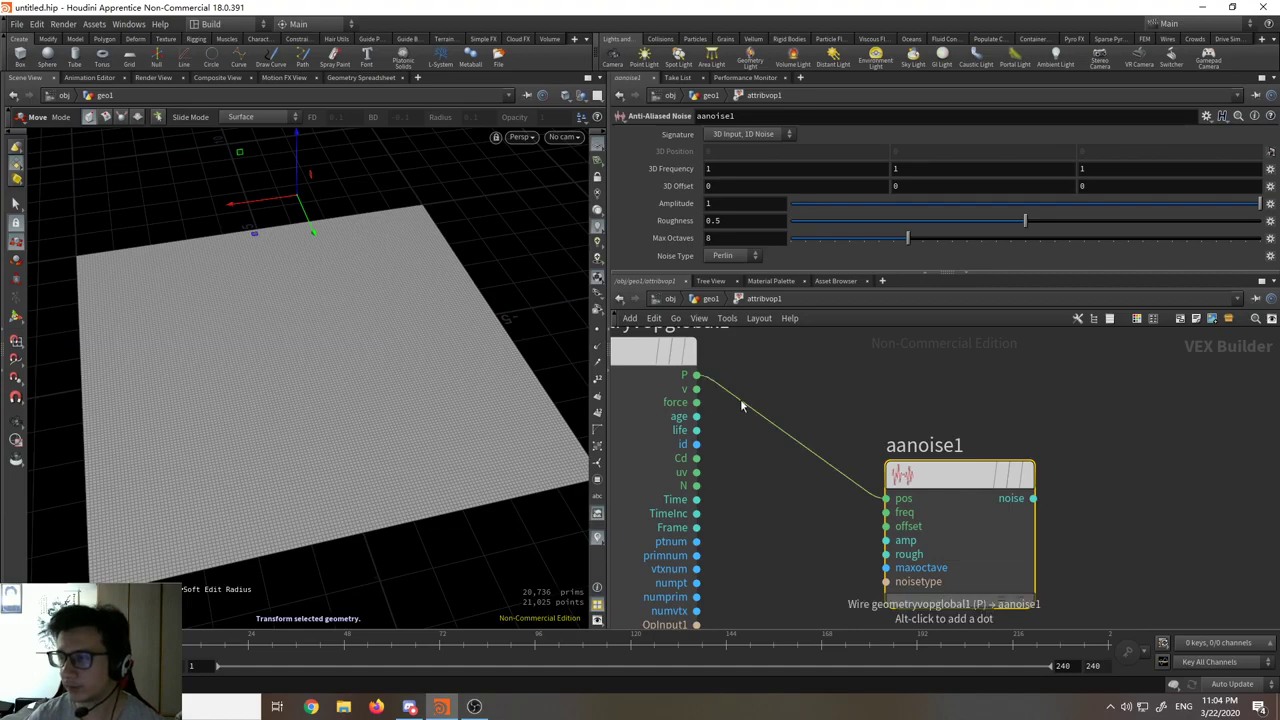
middle_drag(819, 415, 778, 415)
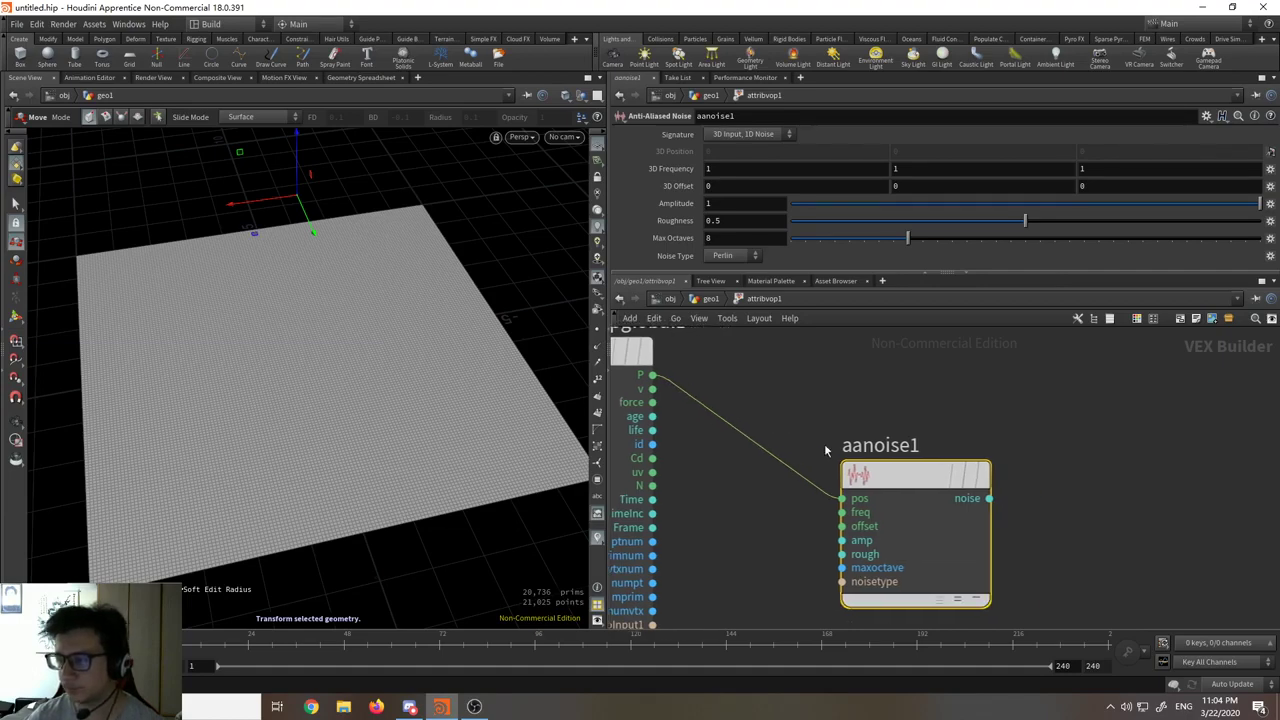
drag(893, 470, 909, 474)
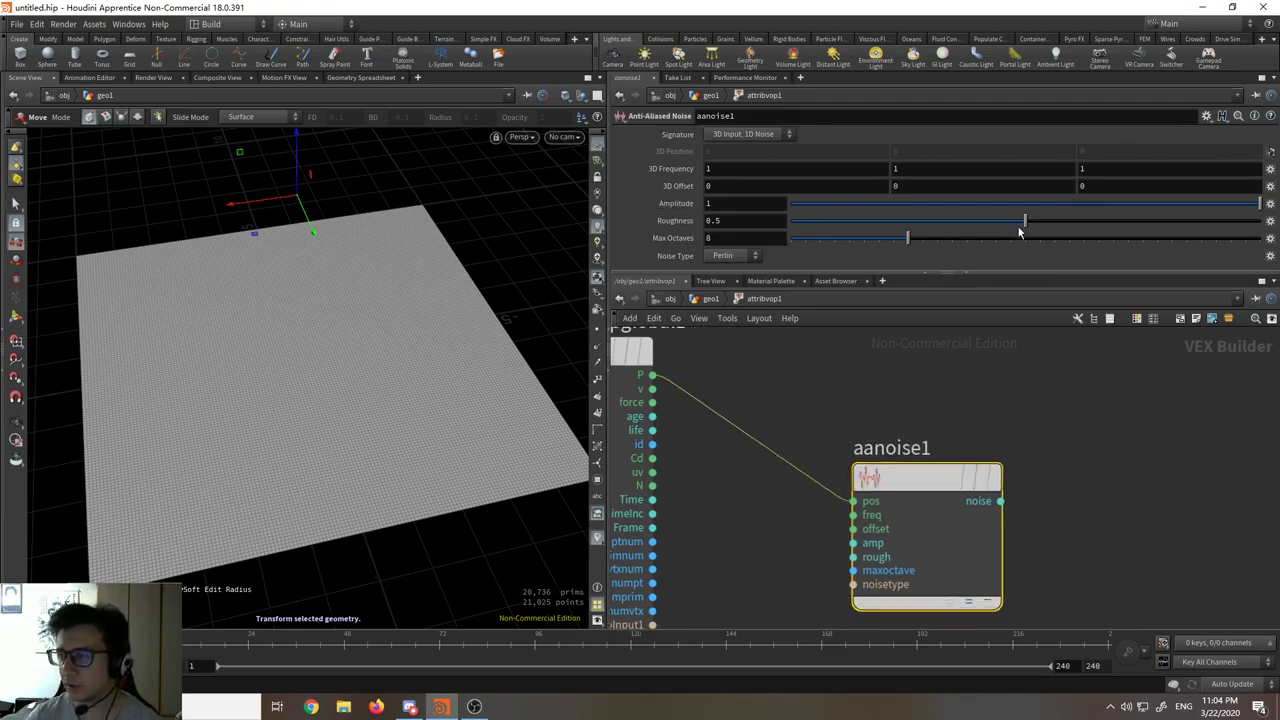
Step: Examine the inputs of geometryvopoutput1, such as P, force, Cd and N, and its place relative to aanoise1
drag(1012, 204, 1262, 204)
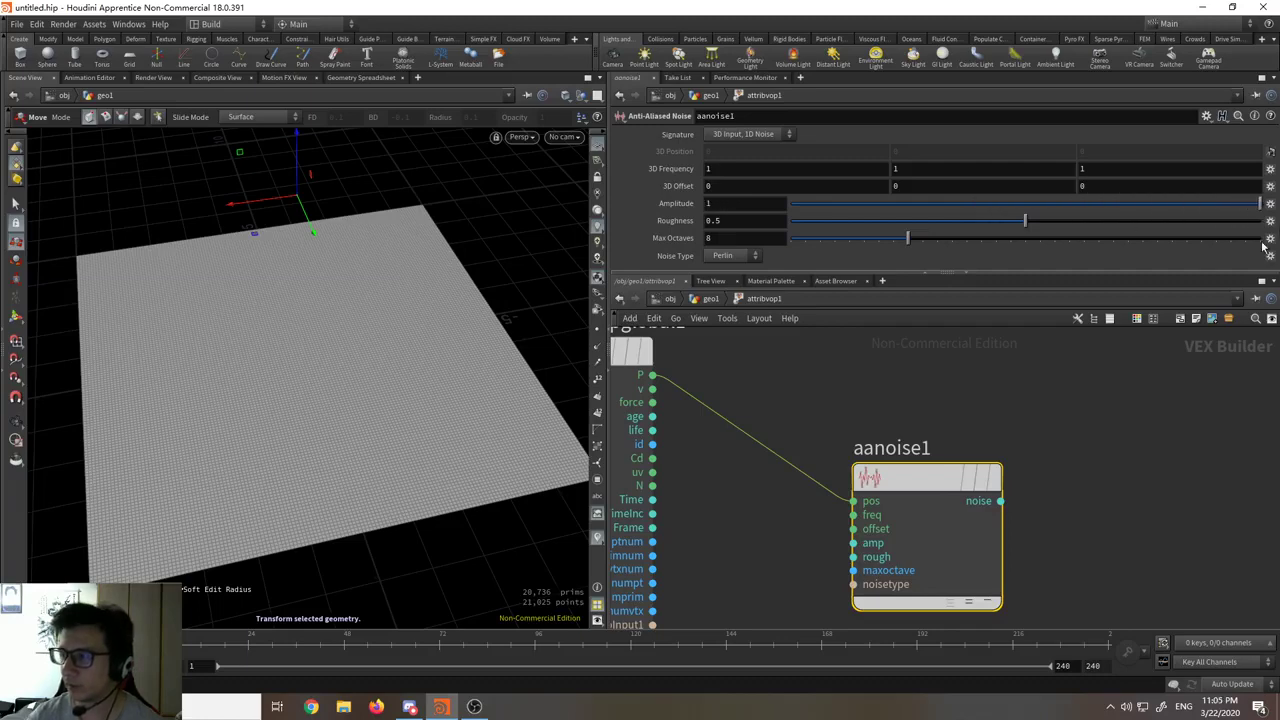
scroll(1058, 400, up, 2)
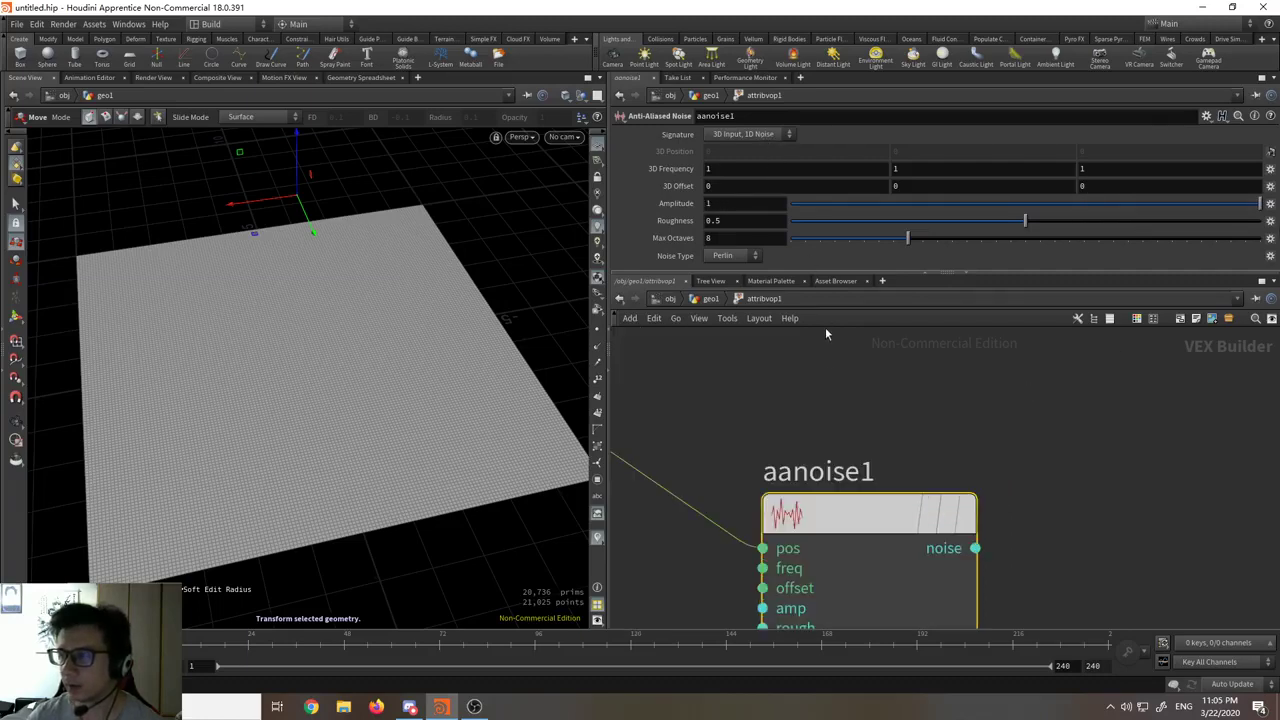
scroll(825, 327, down, 3)
drag(888, 427, 866, 436)
middle_drag(1057, 427, 824, 481)
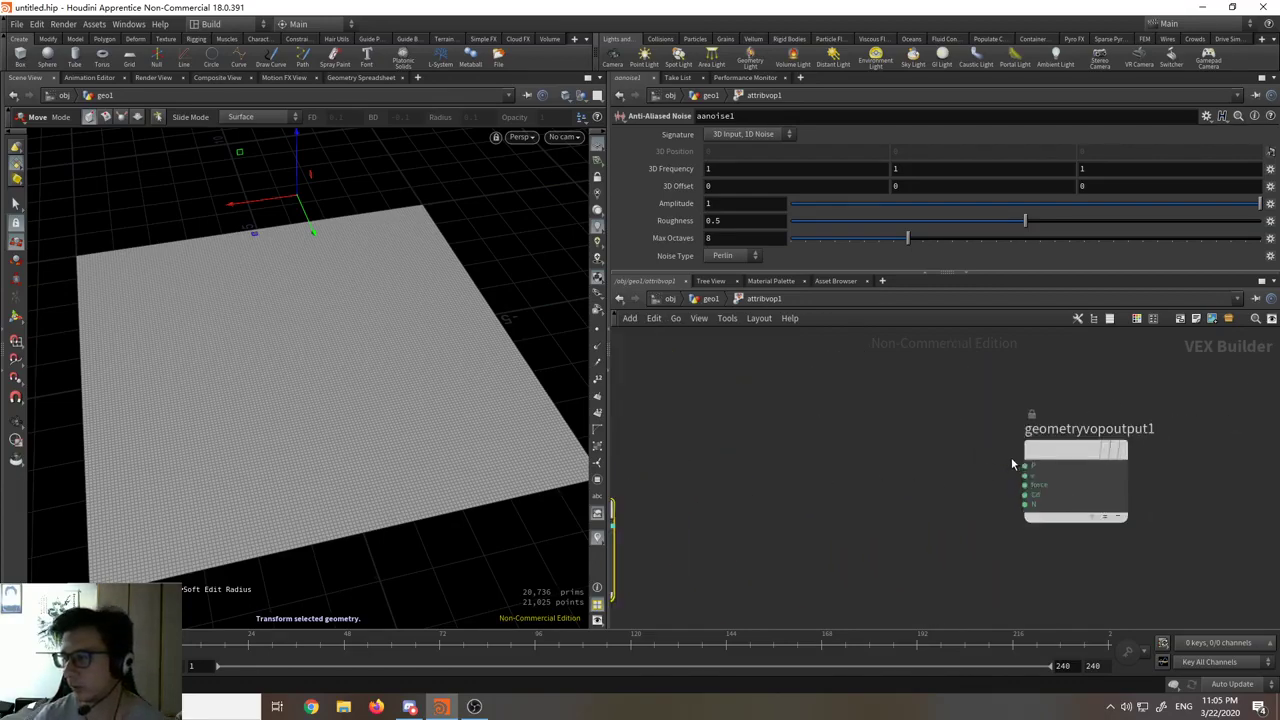
scroll(1031, 464, down, 2)
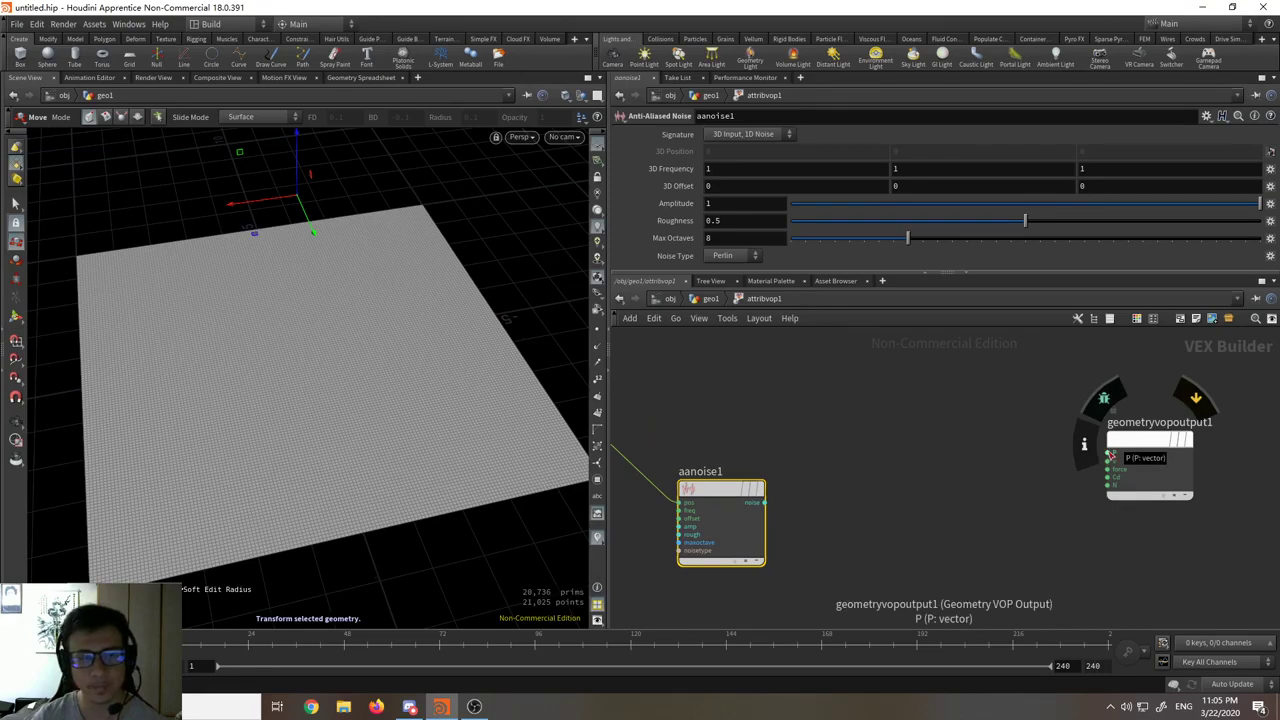
scroll(1150, 445, up, 3)
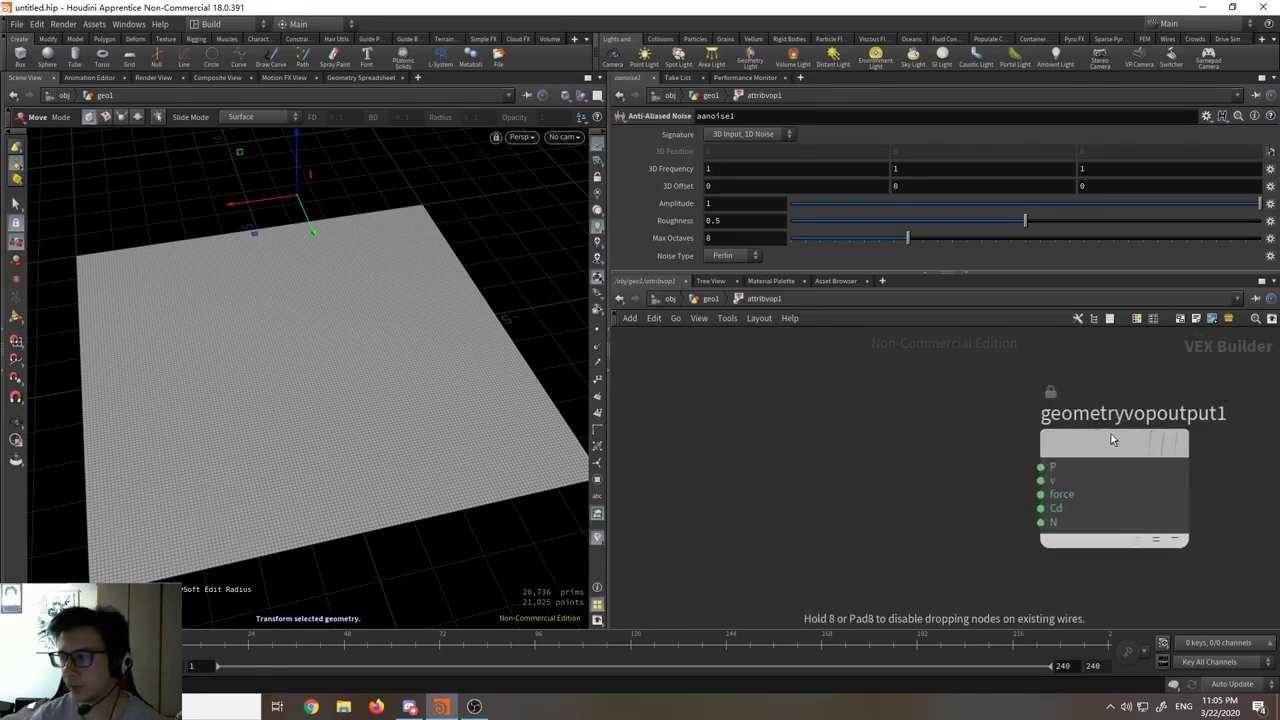
click(1113, 439)
scroll(946, 470, down, 3)
middle_drag(811, 472, 1011, 465)
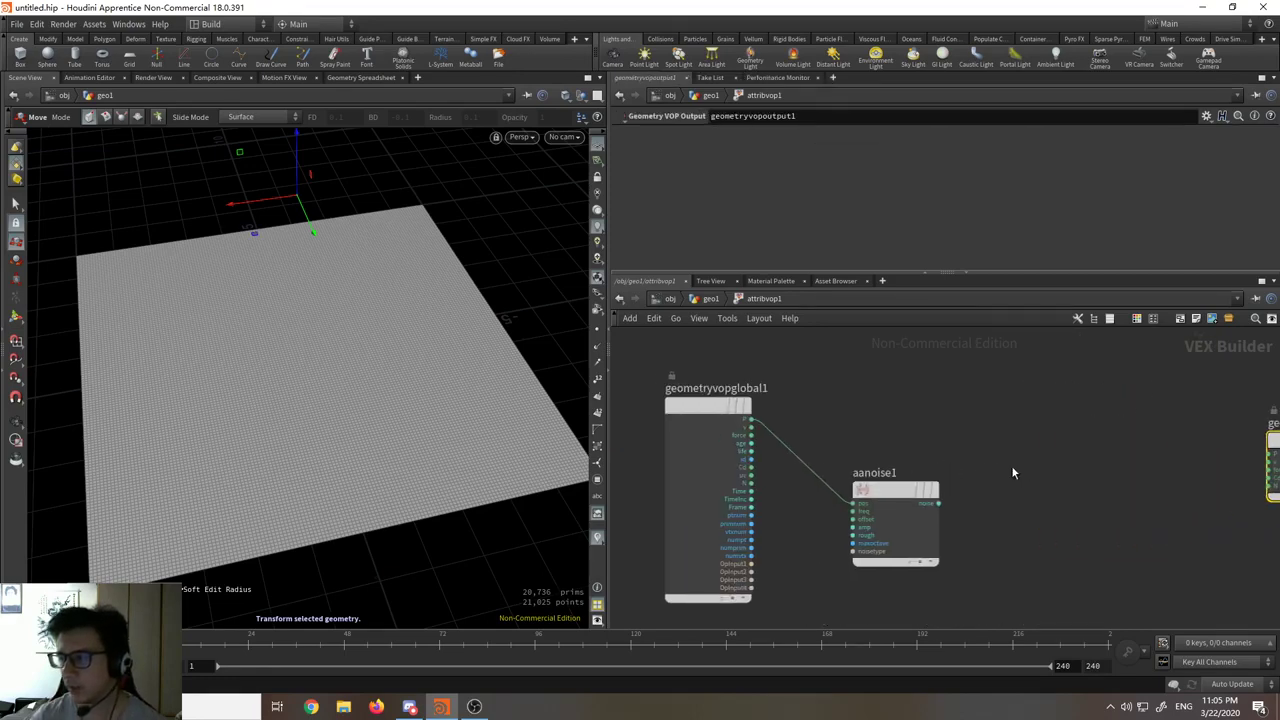
drag(685, 371, 914, 582)
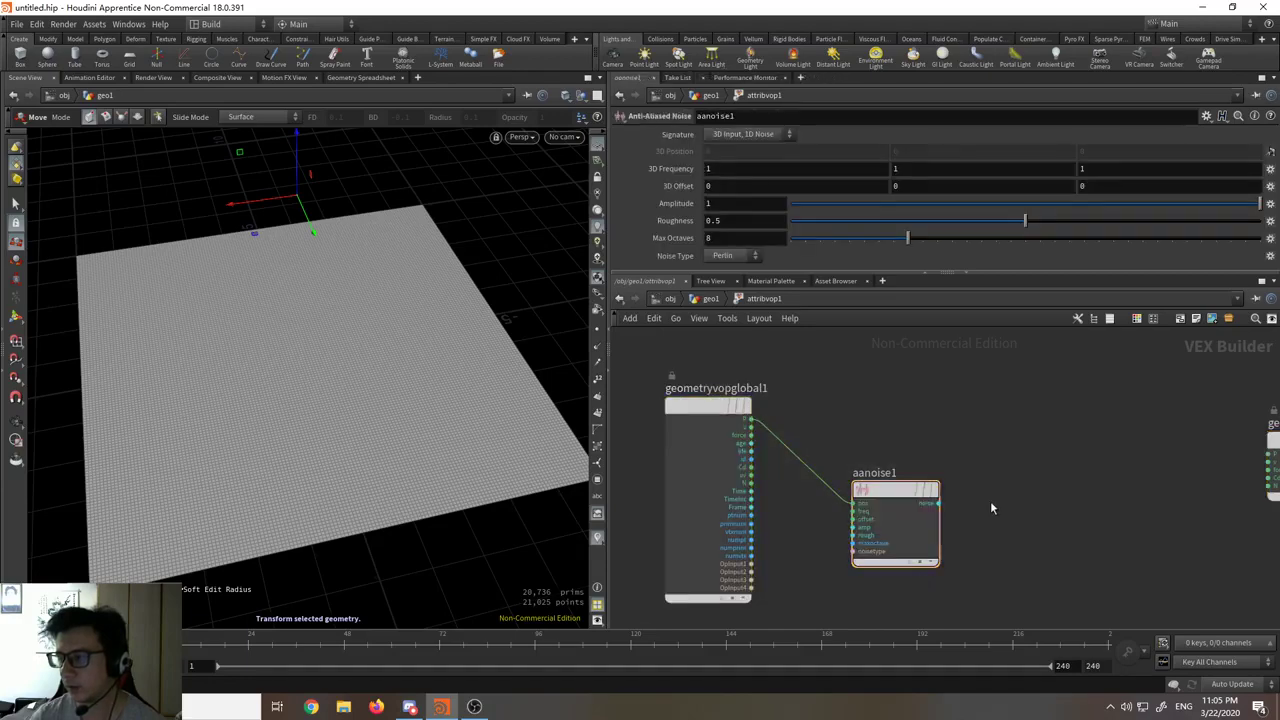
middle_drag(1011, 490, 811, 490)
scroll(1125, 405, up, 3)
click(1160, 405)
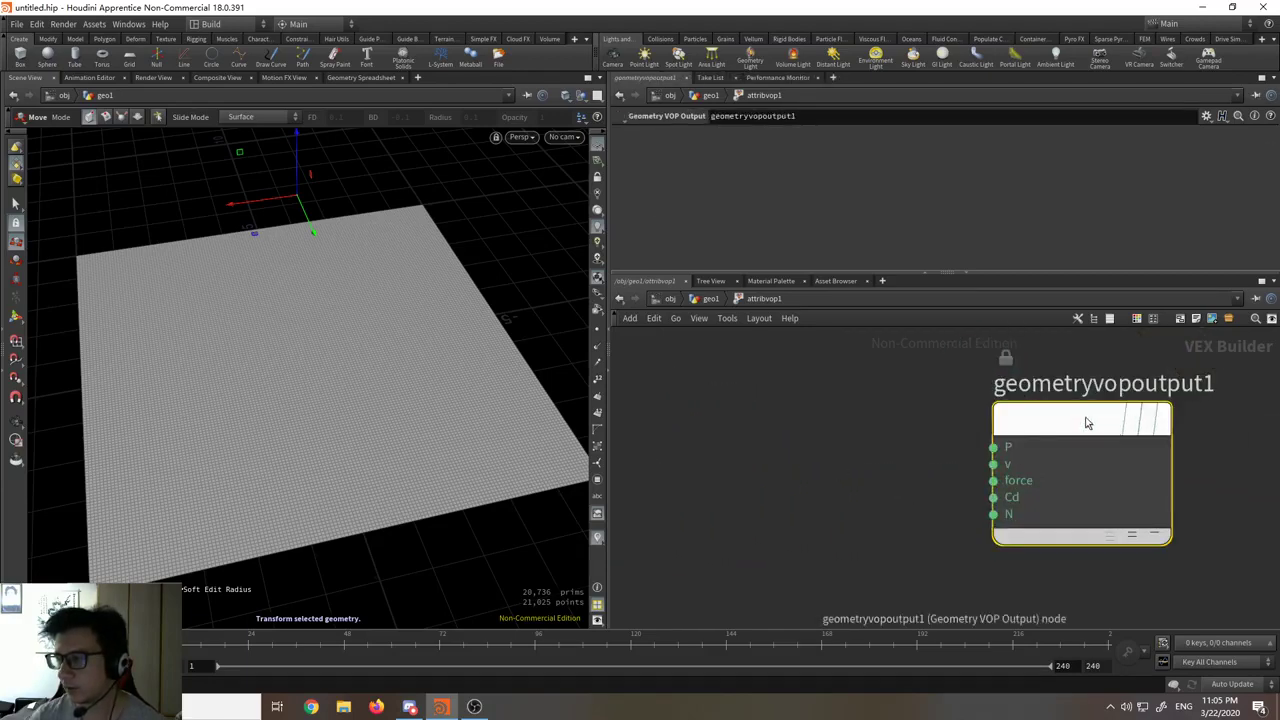
middle_drag(903, 409, 937, 409)
scroll(937, 409, down, 5)
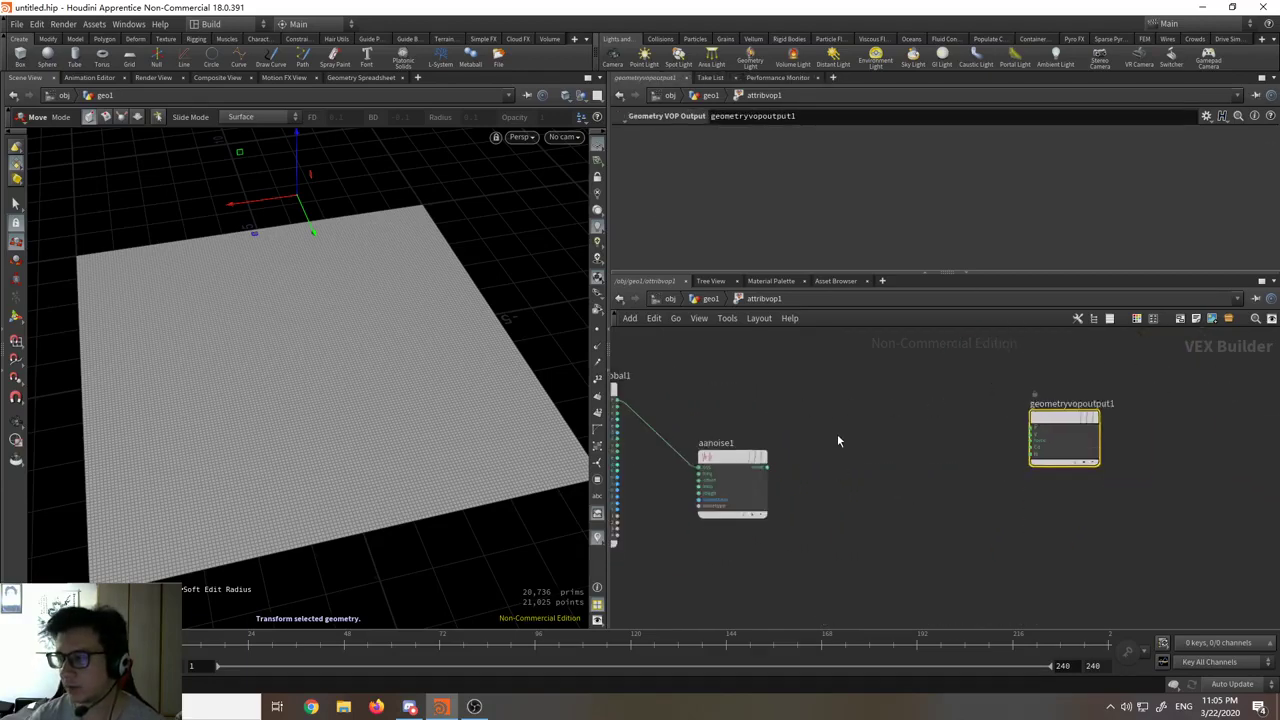
Step: Connect the noise output of aanoise1 to the P input of geometryvopoutput1
scroll(837, 443, up, 5)
scroll(787, 474, down, 2)
click(748, 477)
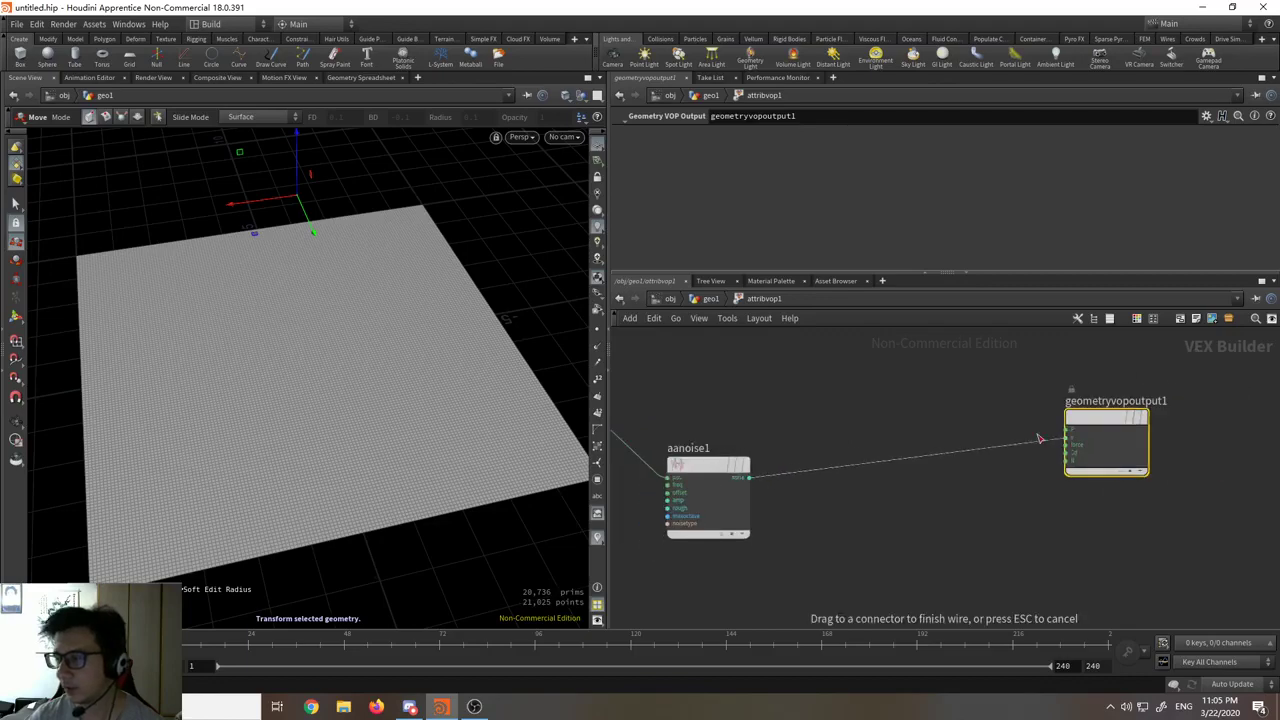
click(1050, 436)
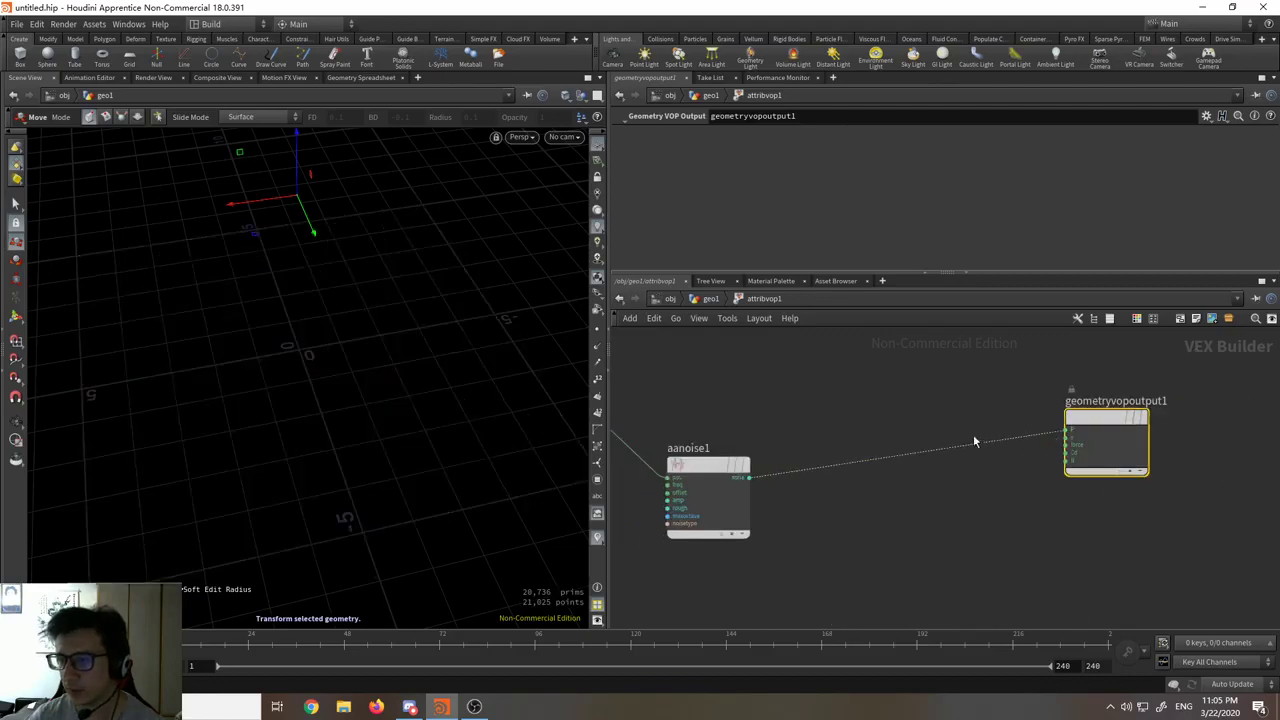
Step: Switch the signature of aanoise1 to 3D Input, 3D Noise so its output matches the vector type of P
middle_drag(777, 423, 880, 409)
scroll(814, 450, up, 3)
click(800, 457)
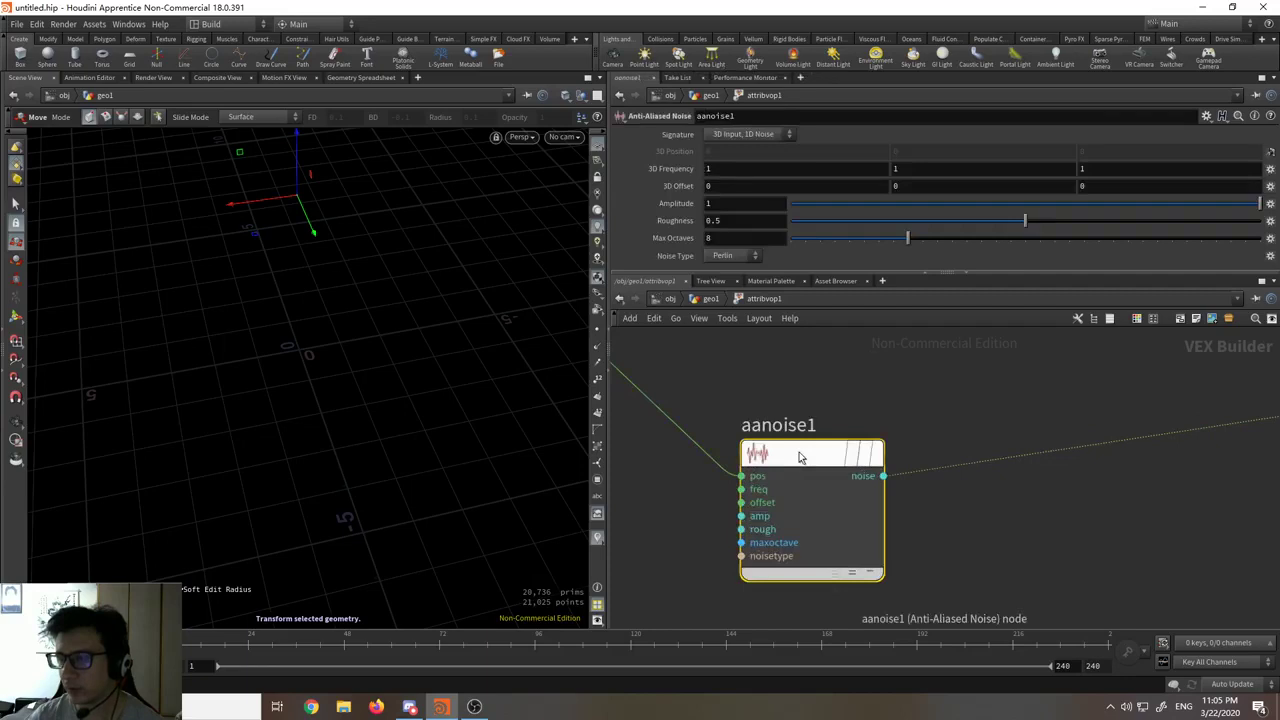
click(774, 133)
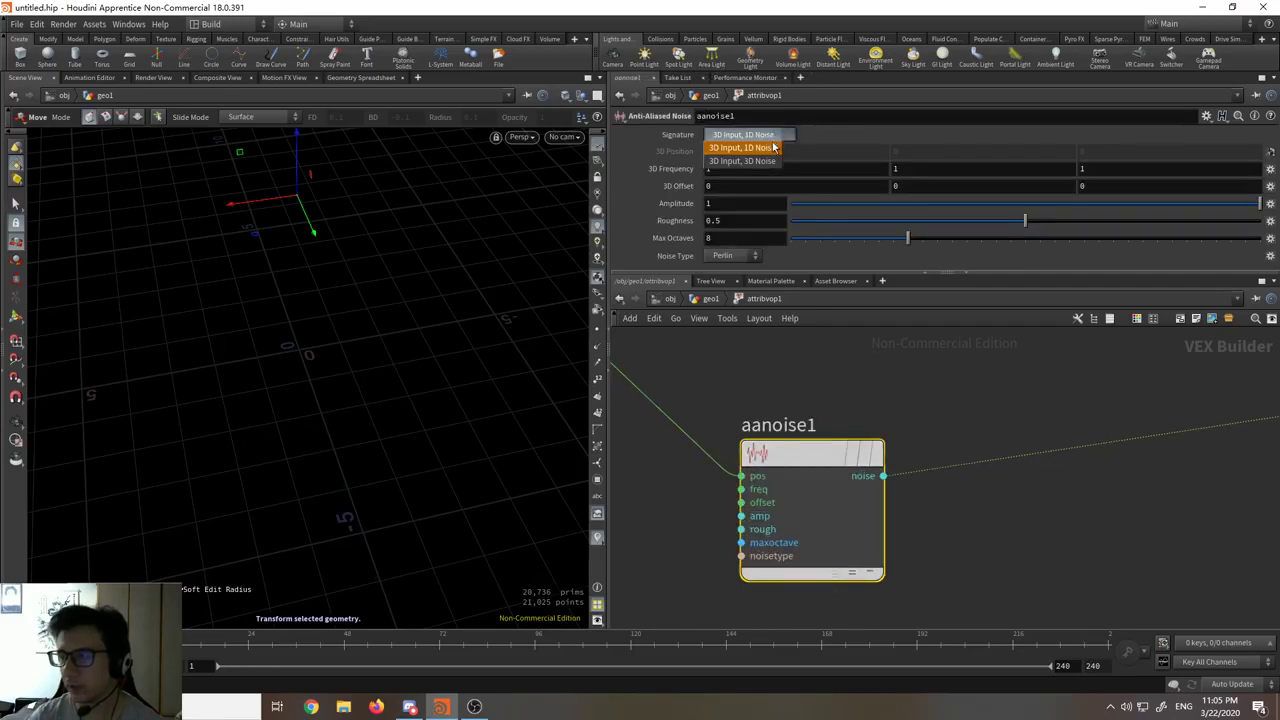
click(766, 160)
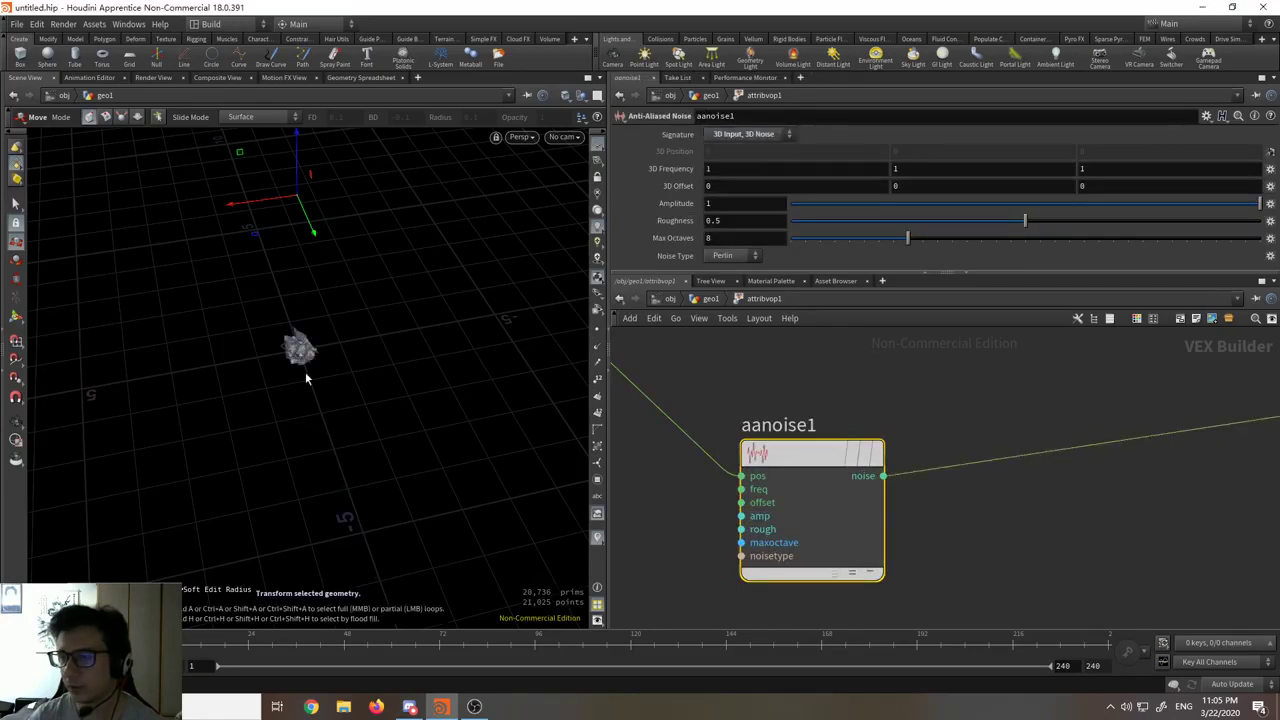
Step: Inspect the noise-driven geometry up close in the viewport, and bring the whole VOP network back into view
key(Escape)
drag(326, 369, 351, 196)
right_drag(352, 196, 360, 3)
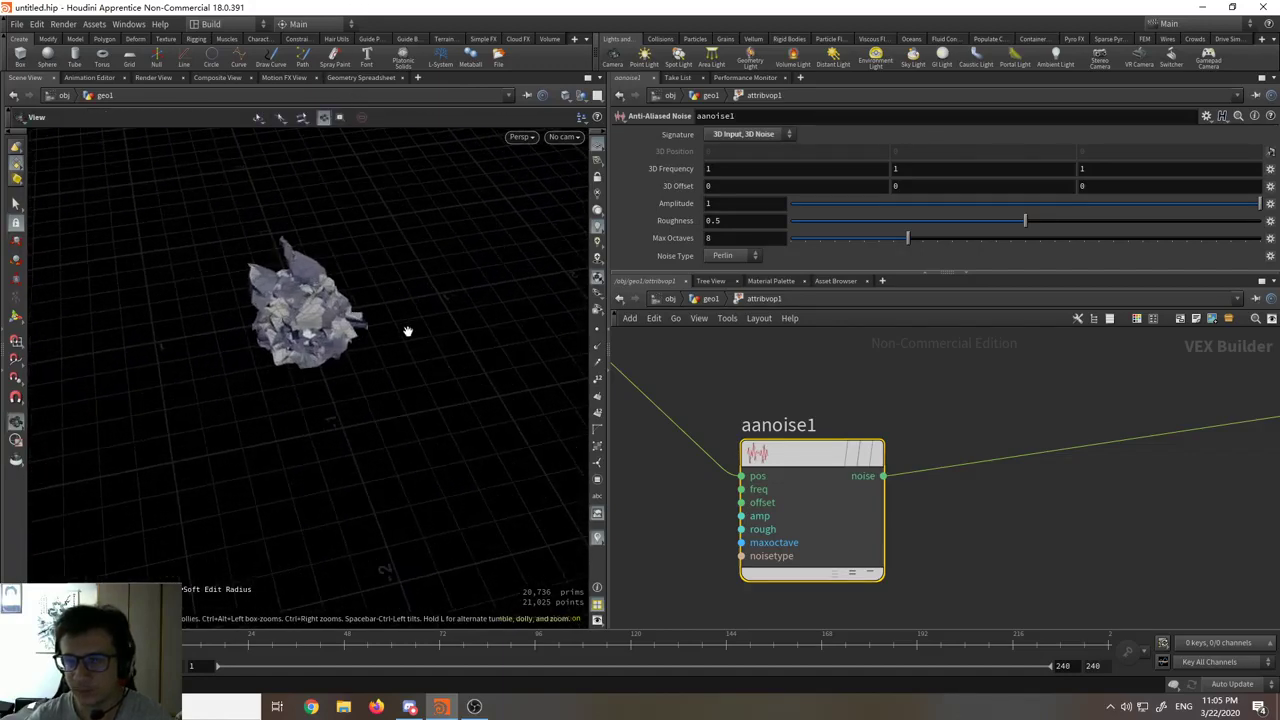
right_drag(406, 331, 393, 180)
drag(393, 180, 434, 403)
key(t)
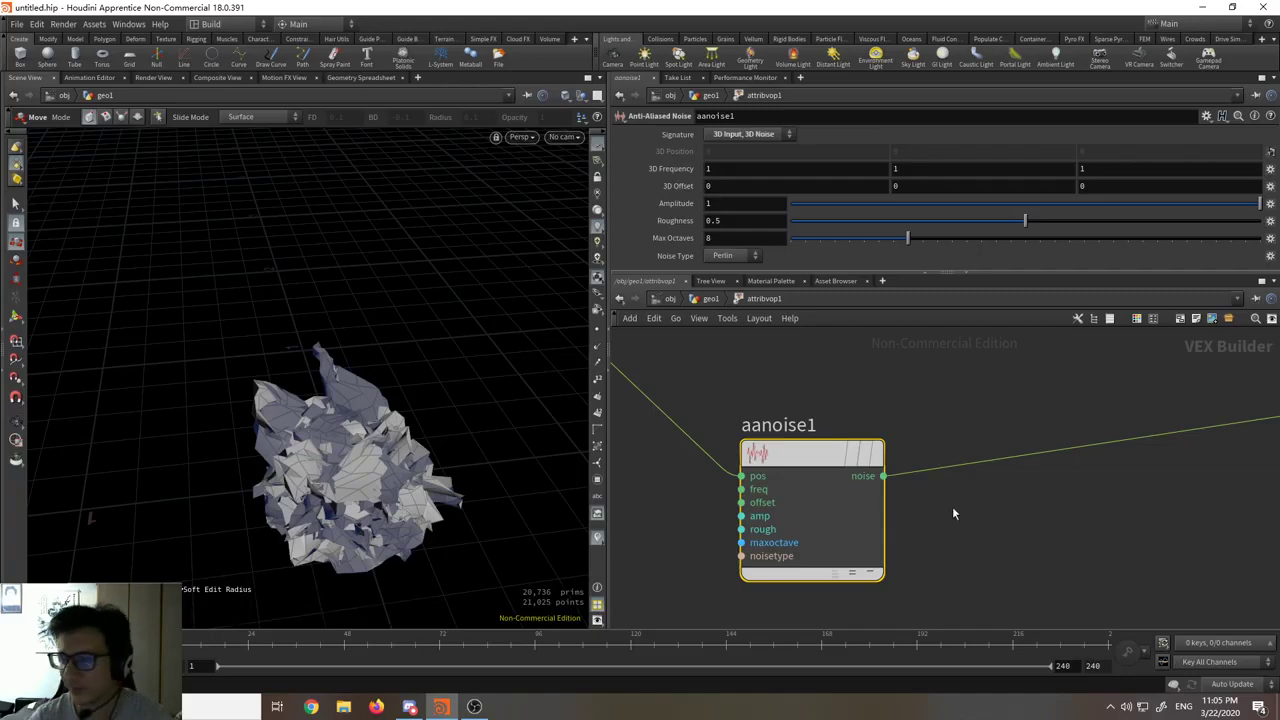
key(h)
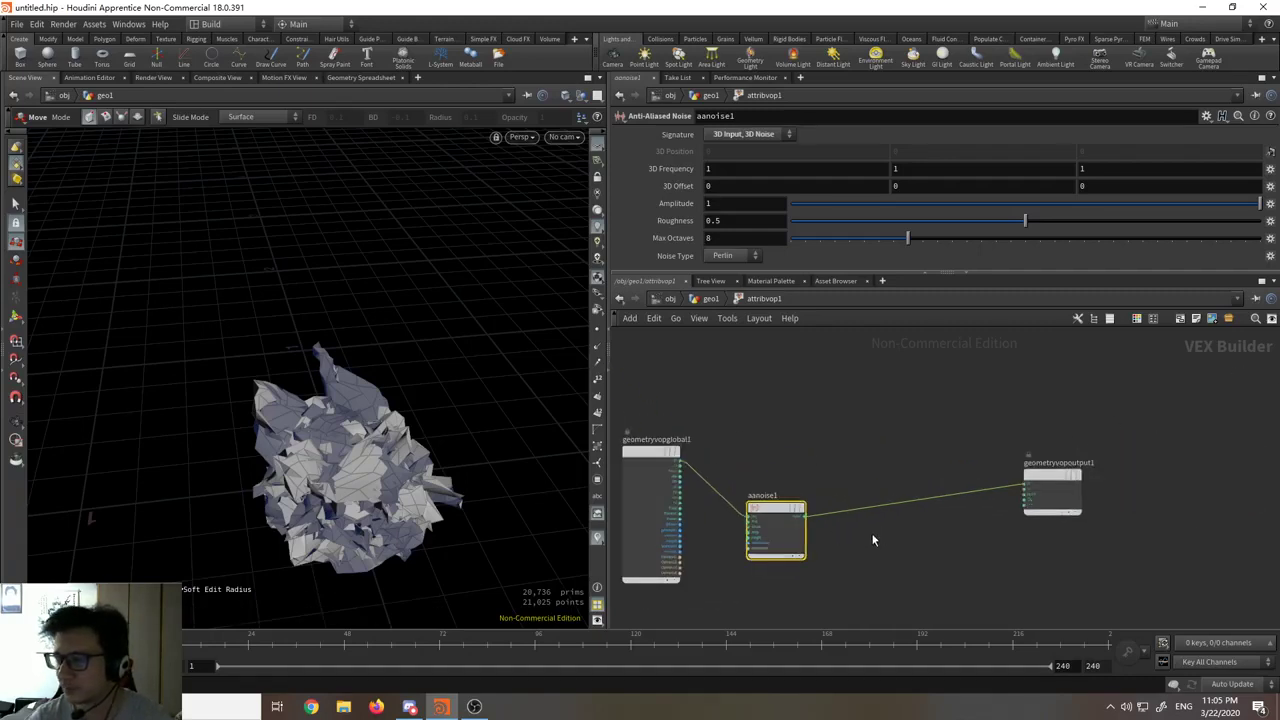
Step: Add a Displace Along Normal node above the wire between aanoise1 and geometryvopoutput1
click(855, 447)
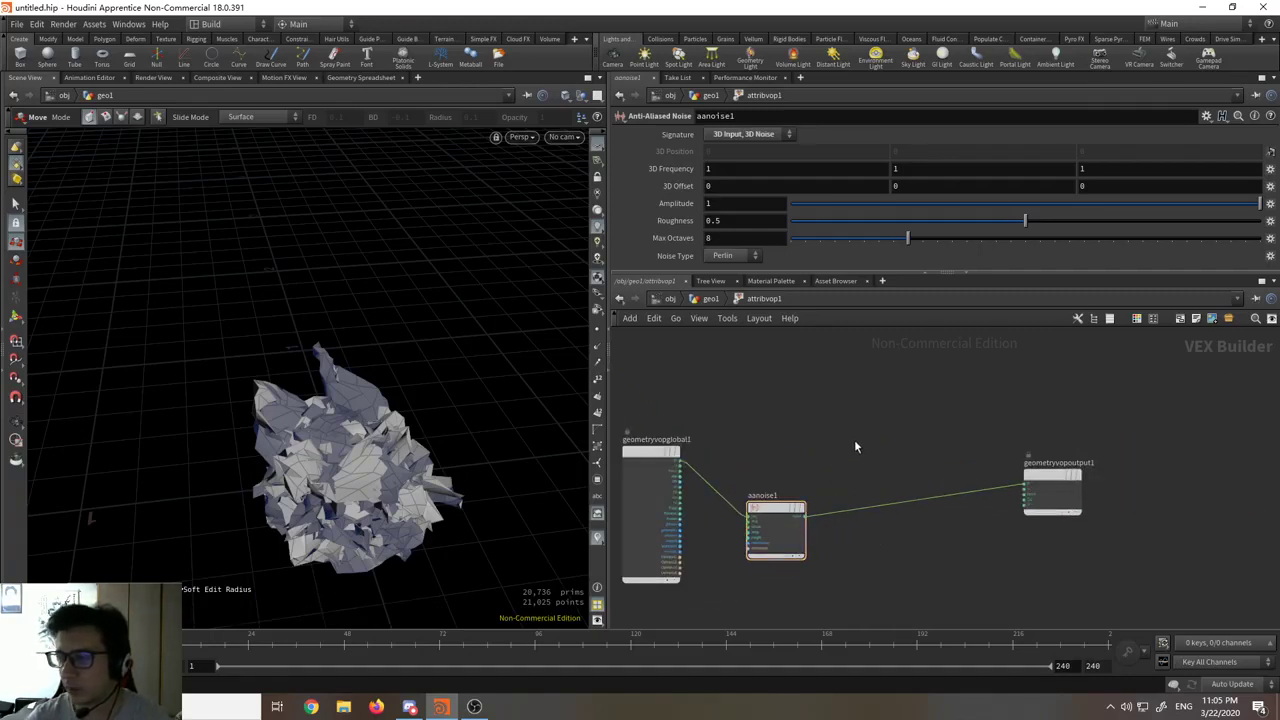
key(Tab)
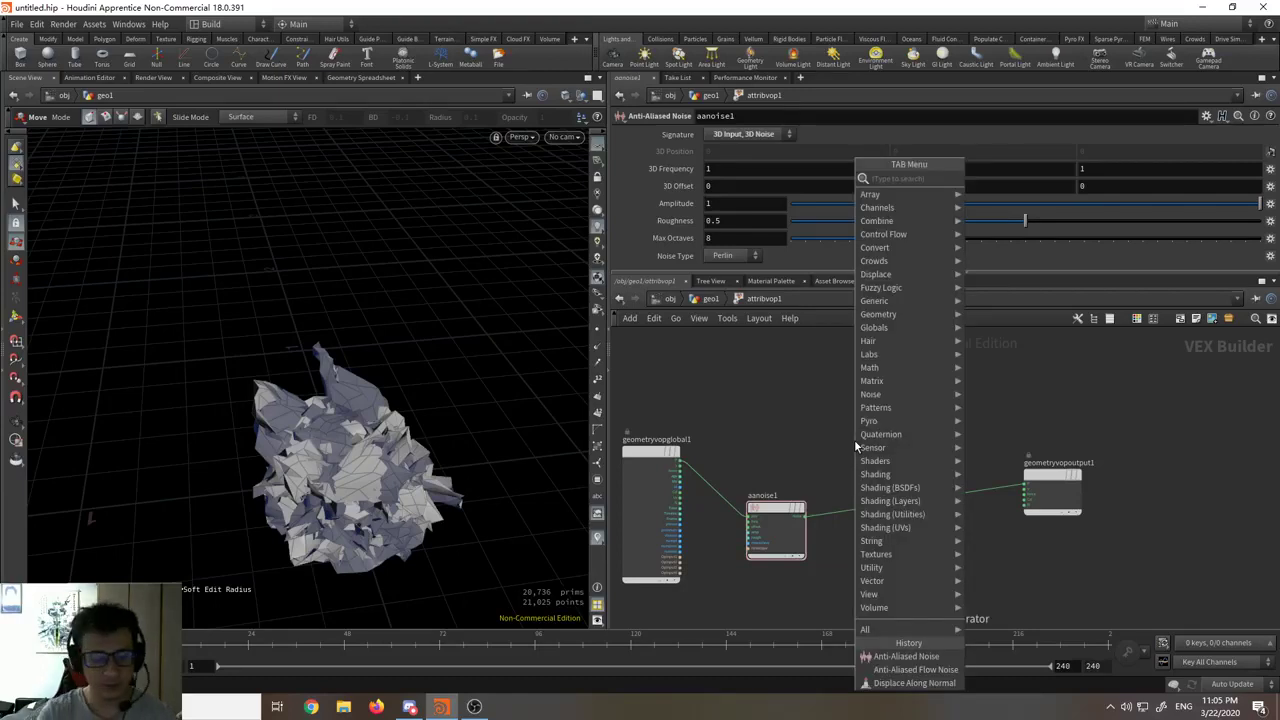
text(displ)
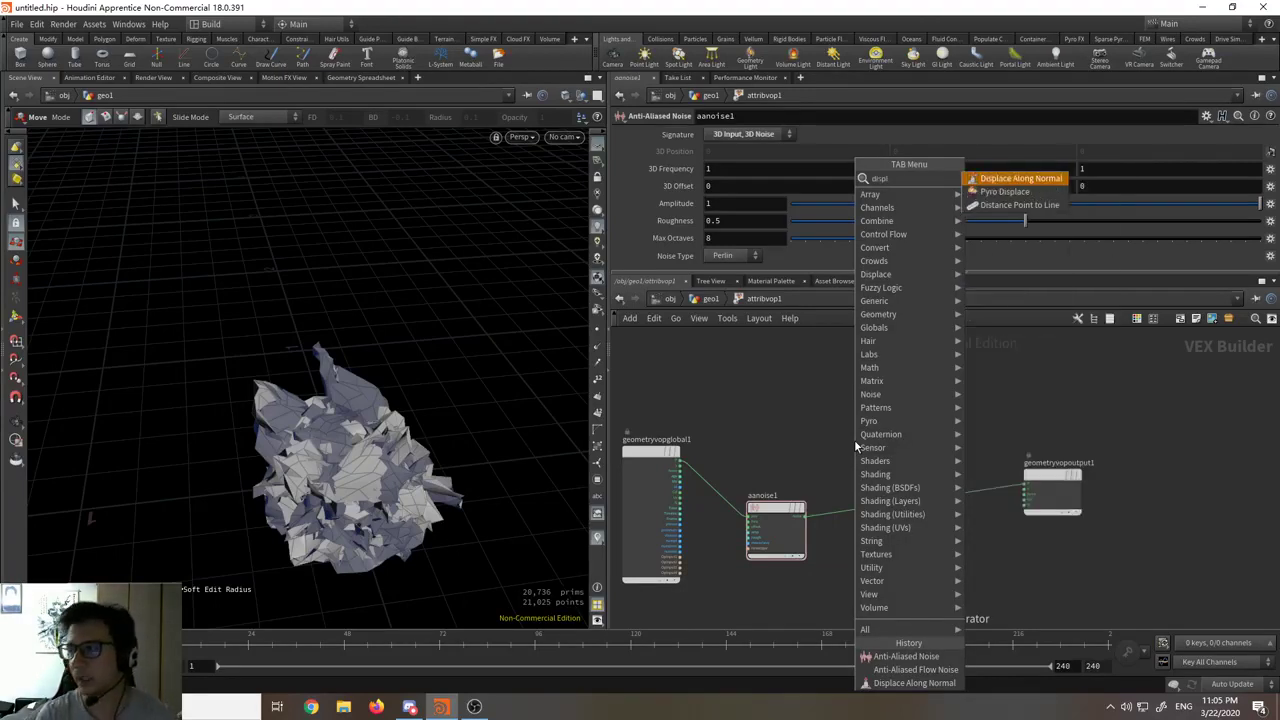
key(Return)
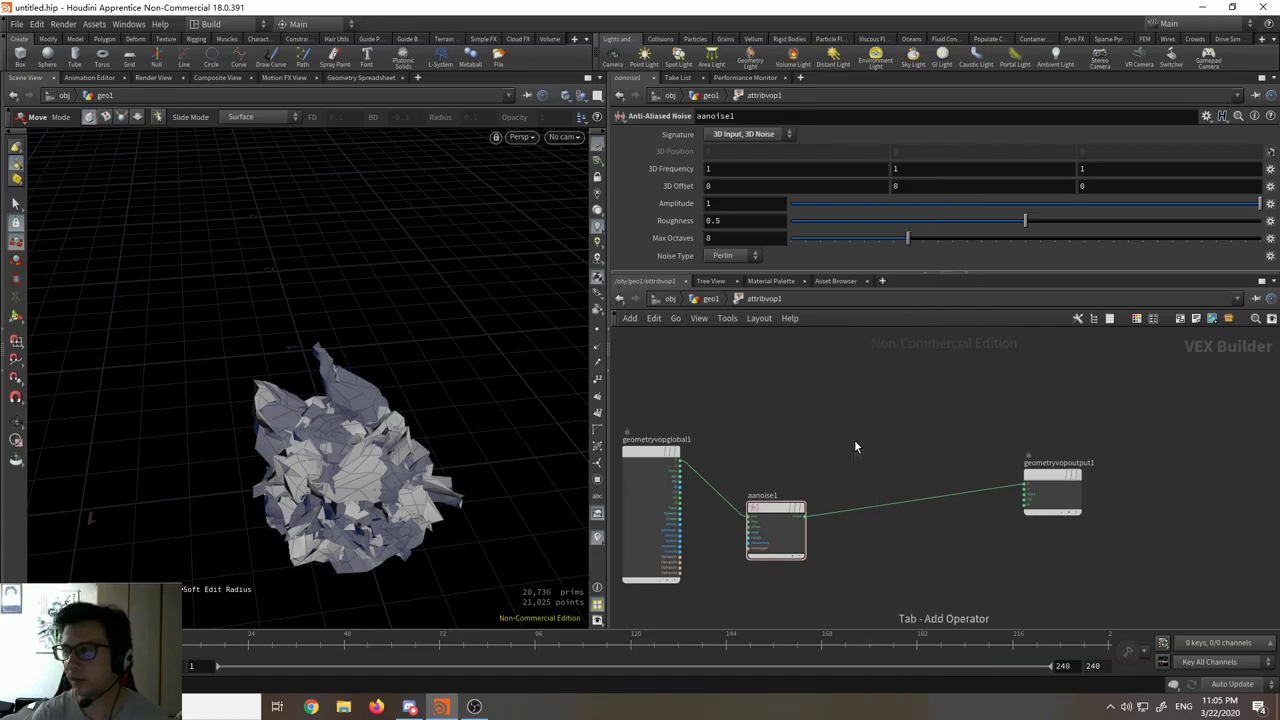
click(855, 445)
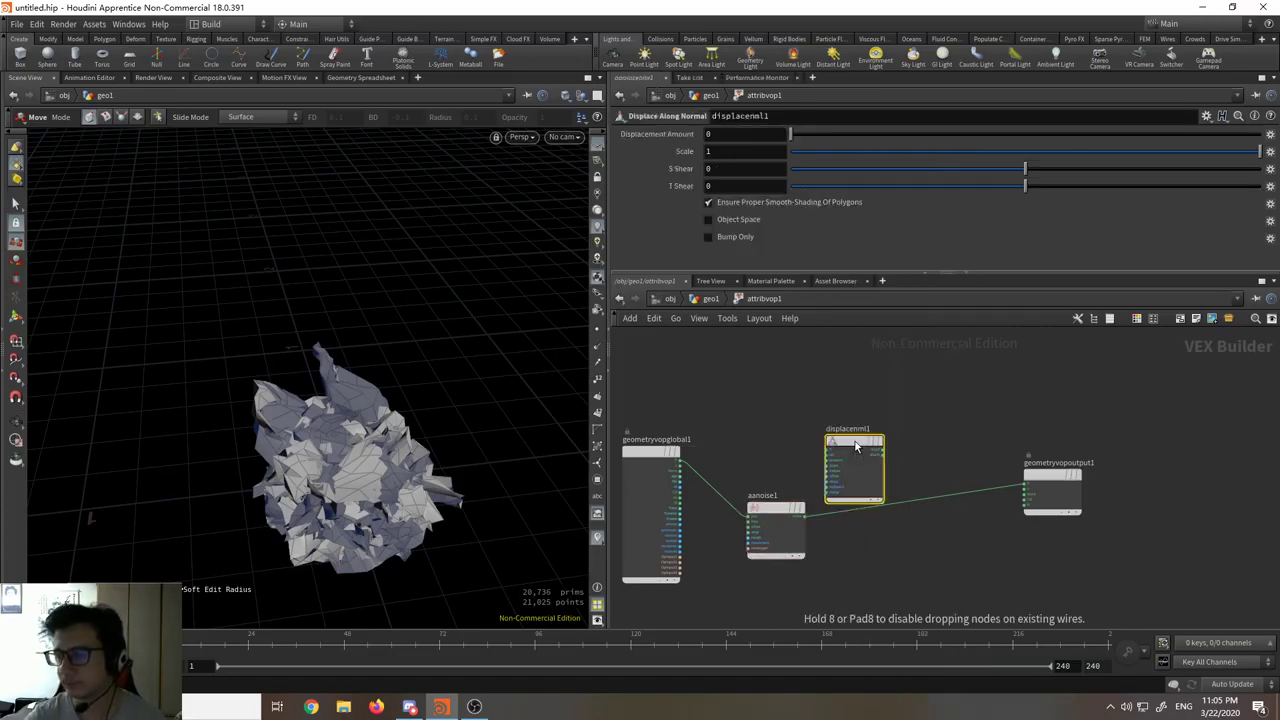
scroll(860, 440, up, 3)
drag(836, 386, 872, 406)
middle_drag(727, 480, 822, 442)
scroll(821, 441, down, 3)
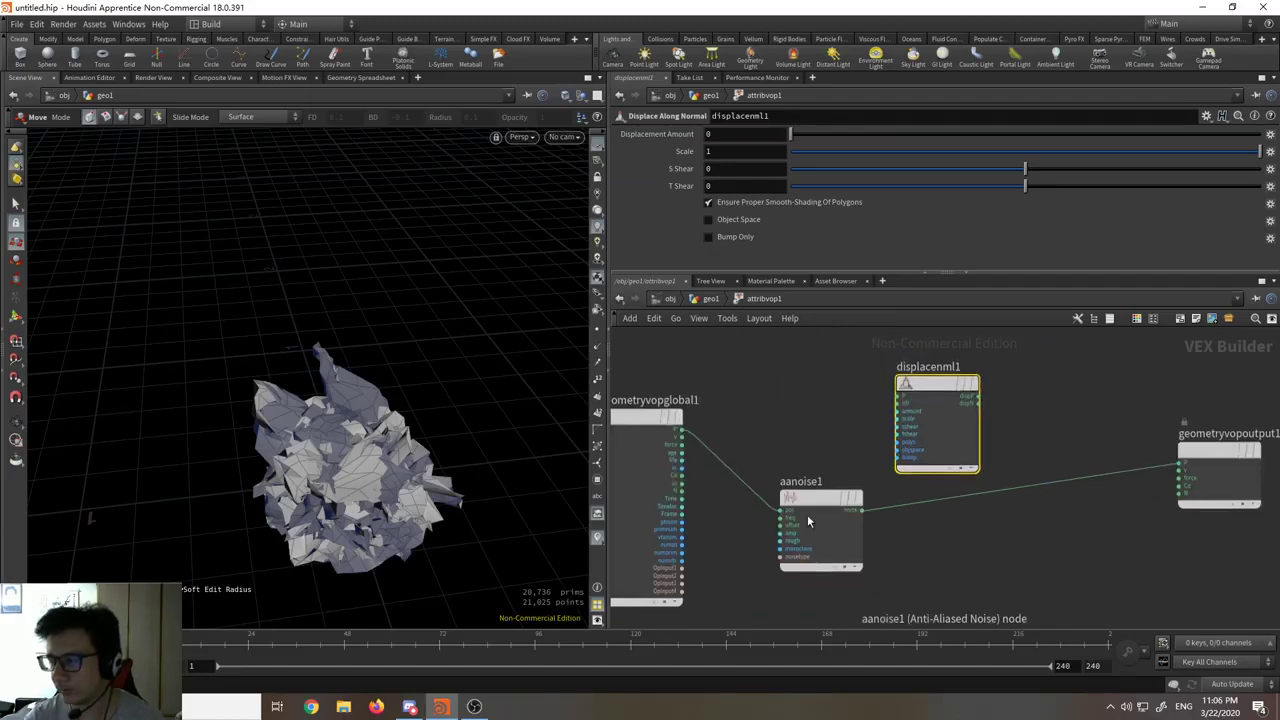
Step: Delete the wire from aanoise1's noise output to geometryvopoutput1, moving aanoise1 below and clear of the displace node
drag(810, 497, 794, 516)
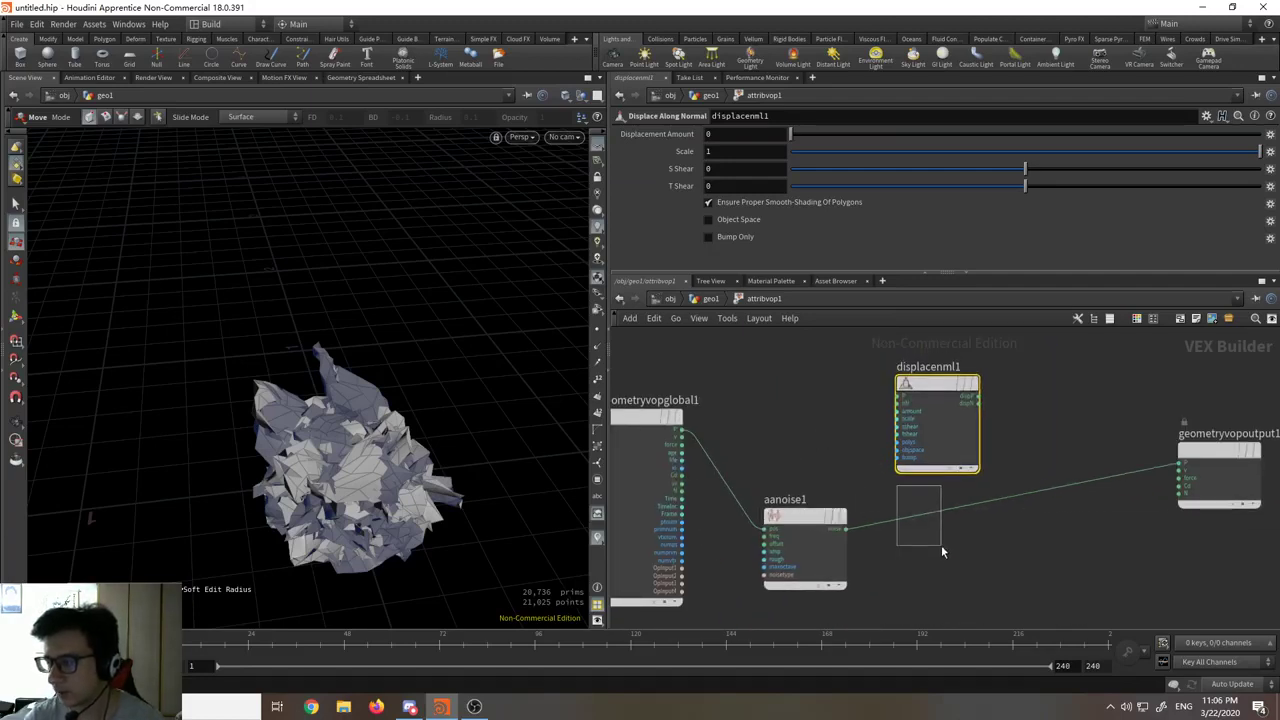
drag(941, 545, 945, 553)
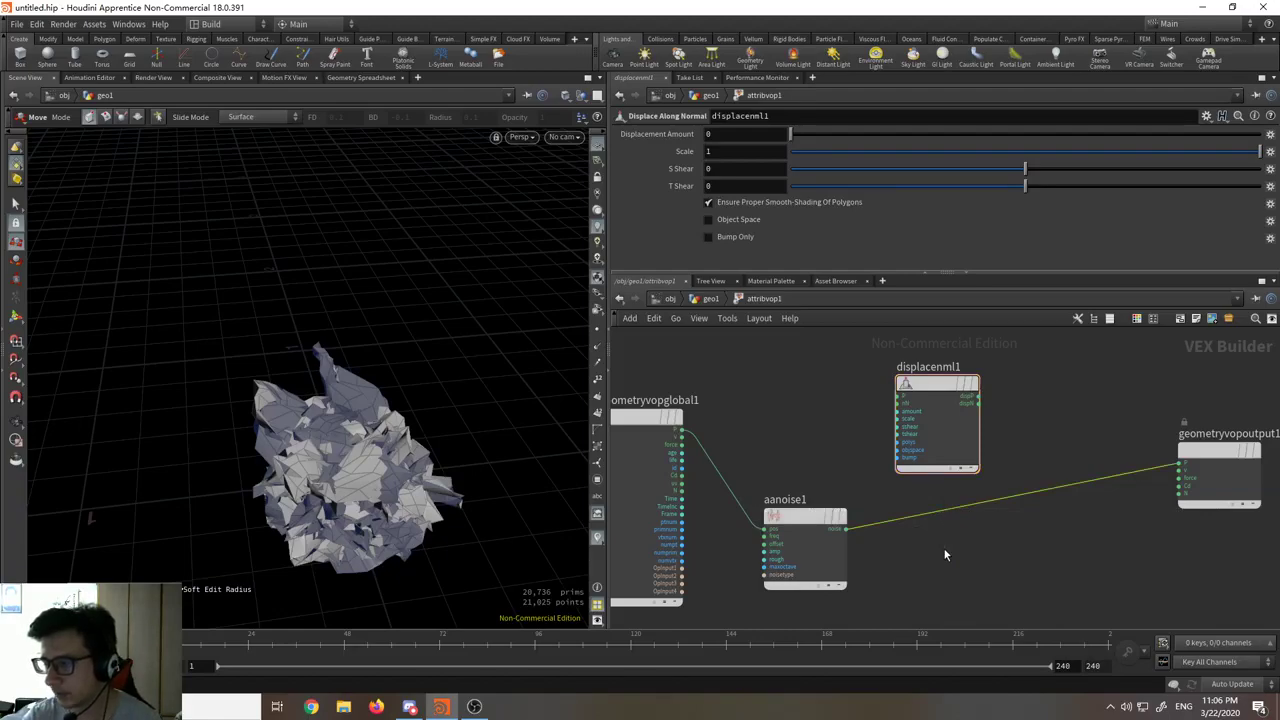
key(Delete)
key(Escape)
drag(531, 440, 430, 430)
key(t)
scroll(866, 558, up, 3)
drag(866, 558, 832, 552)
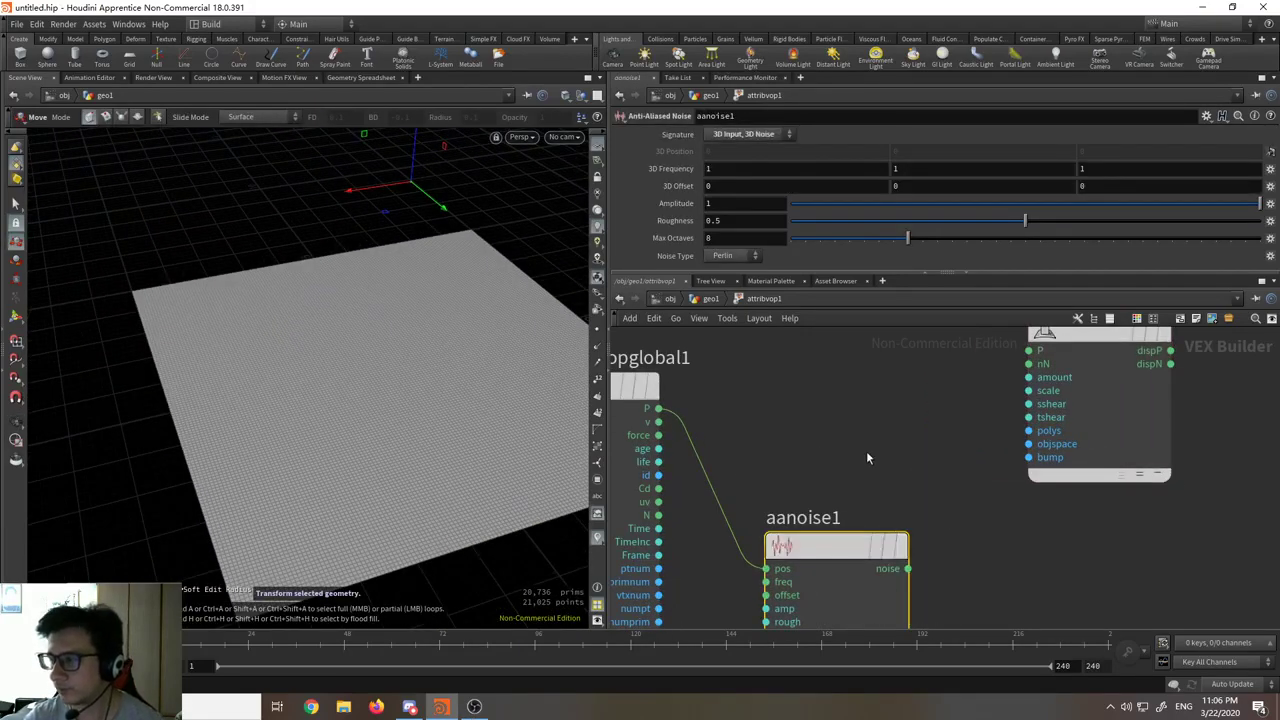
Step: Wire the P output of geometryvopglobal1 into the P input of displacenml1
middle_drag(820, 443, 816, 465)
drag(655, 437, 1026, 372)
middle_drag(968, 488, 897, 487)
scroll(897, 490, down, 2)
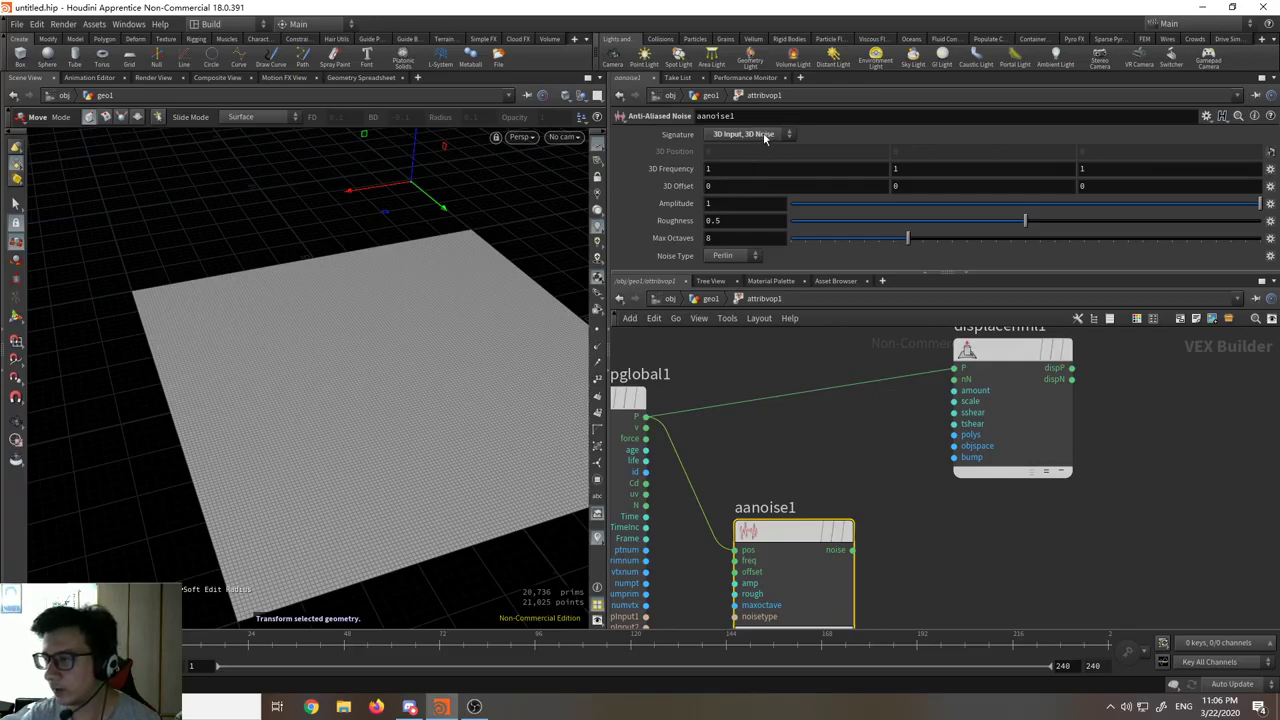
Step: Connect the dispP output of displacenml1 to the P input of geometryvopoutput1
click(1005, 352)
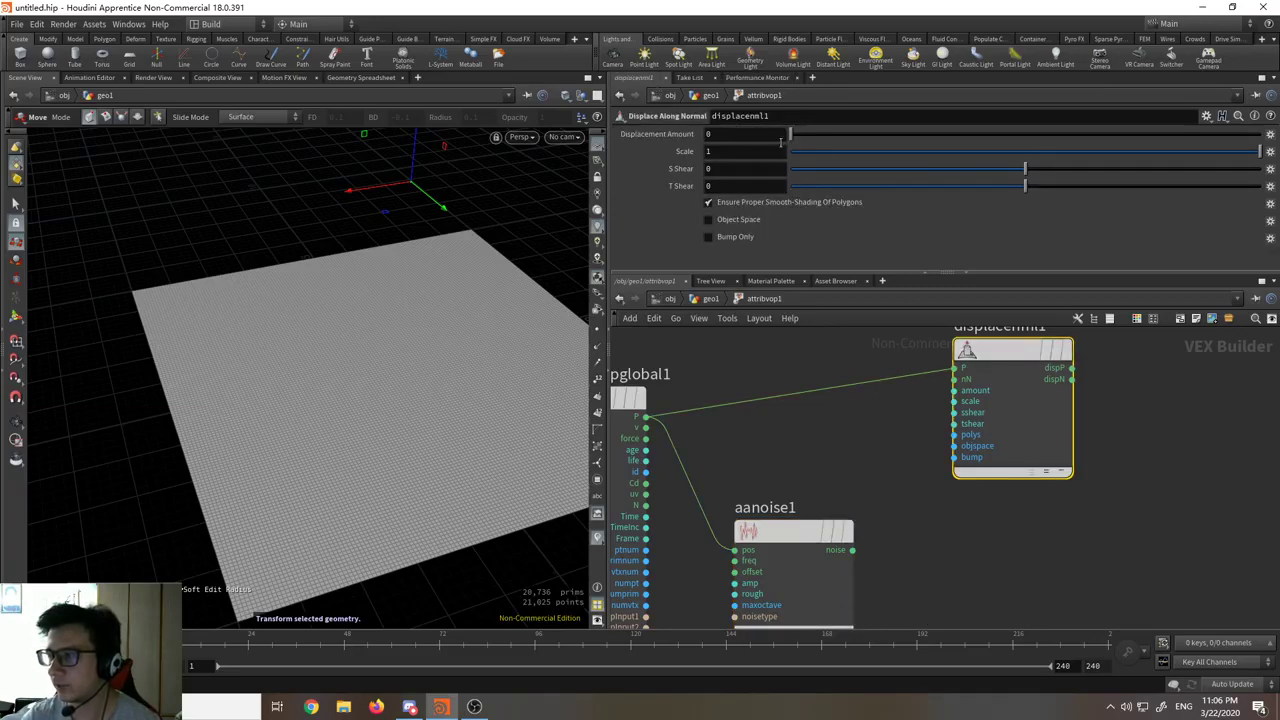
middle_drag(1181, 413, 856, 459)
scroll(1008, 425, down, 3)
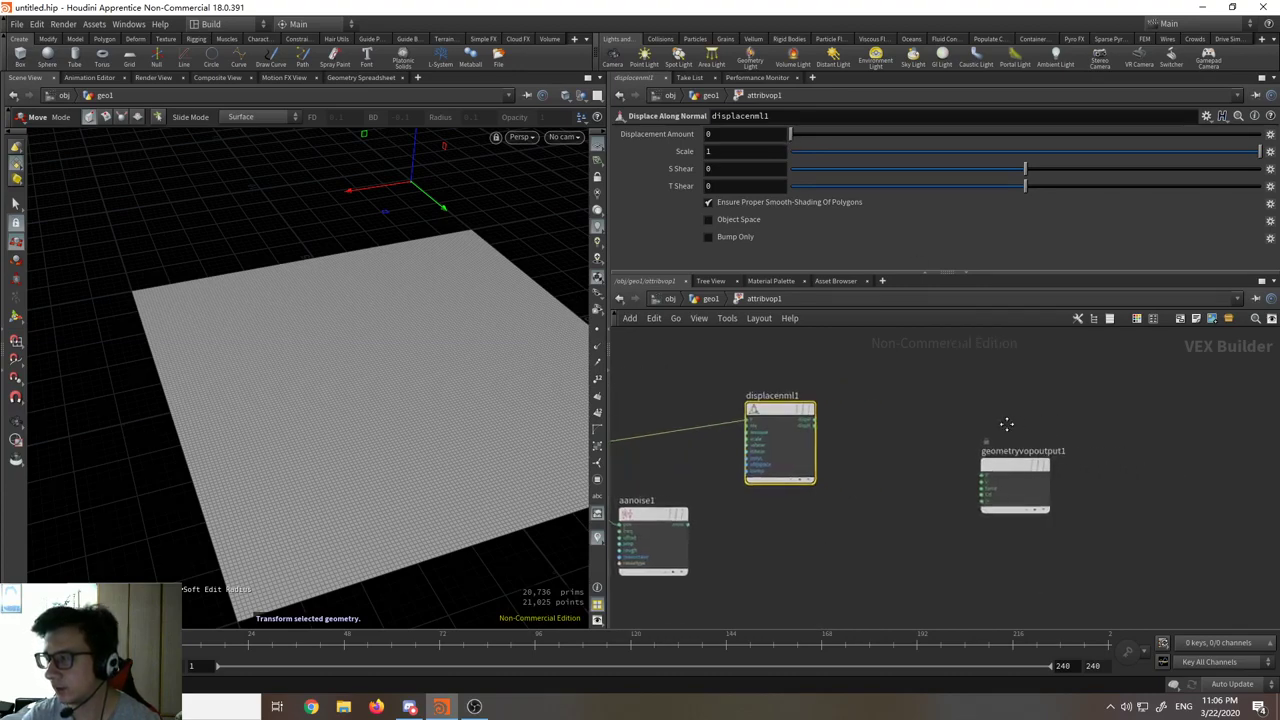
scroll(886, 424, up, 3)
drag(762, 418, 1049, 513)
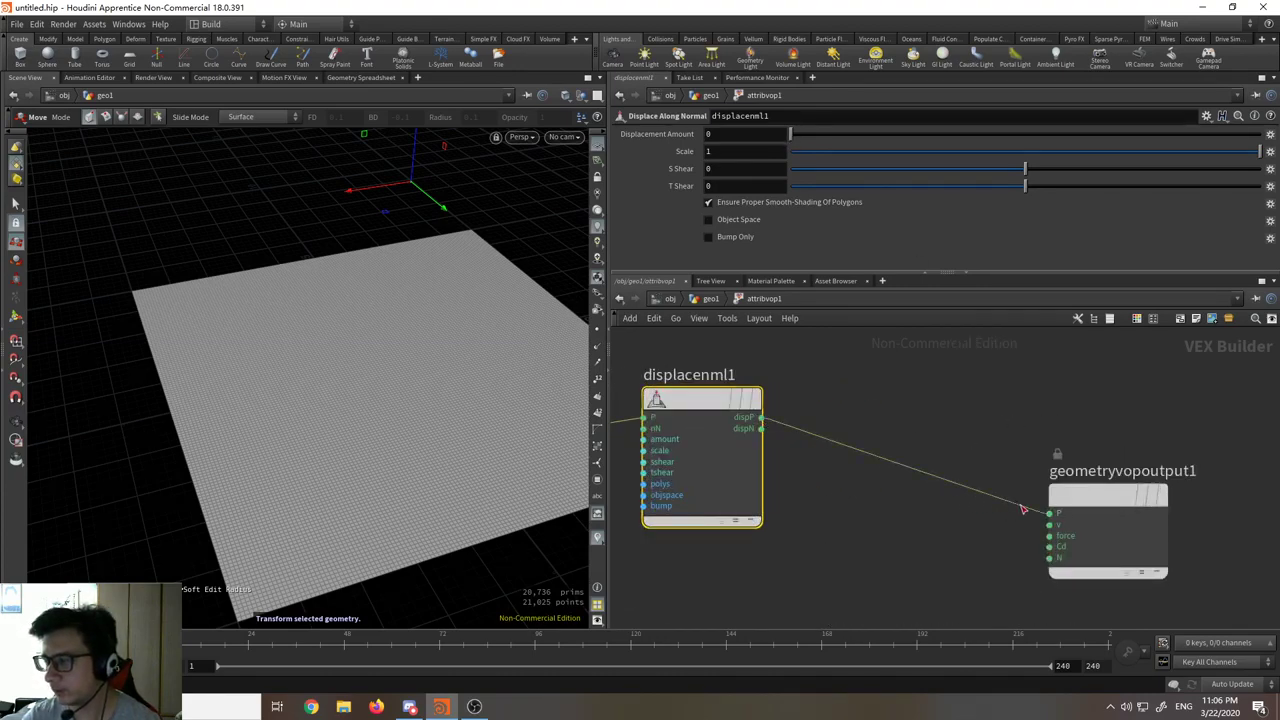
Step: Try out the Displacement Amount of displacenml1 while viewing the grid from a low angle, and return the amount to 0
drag(790, 134, 677, 160)
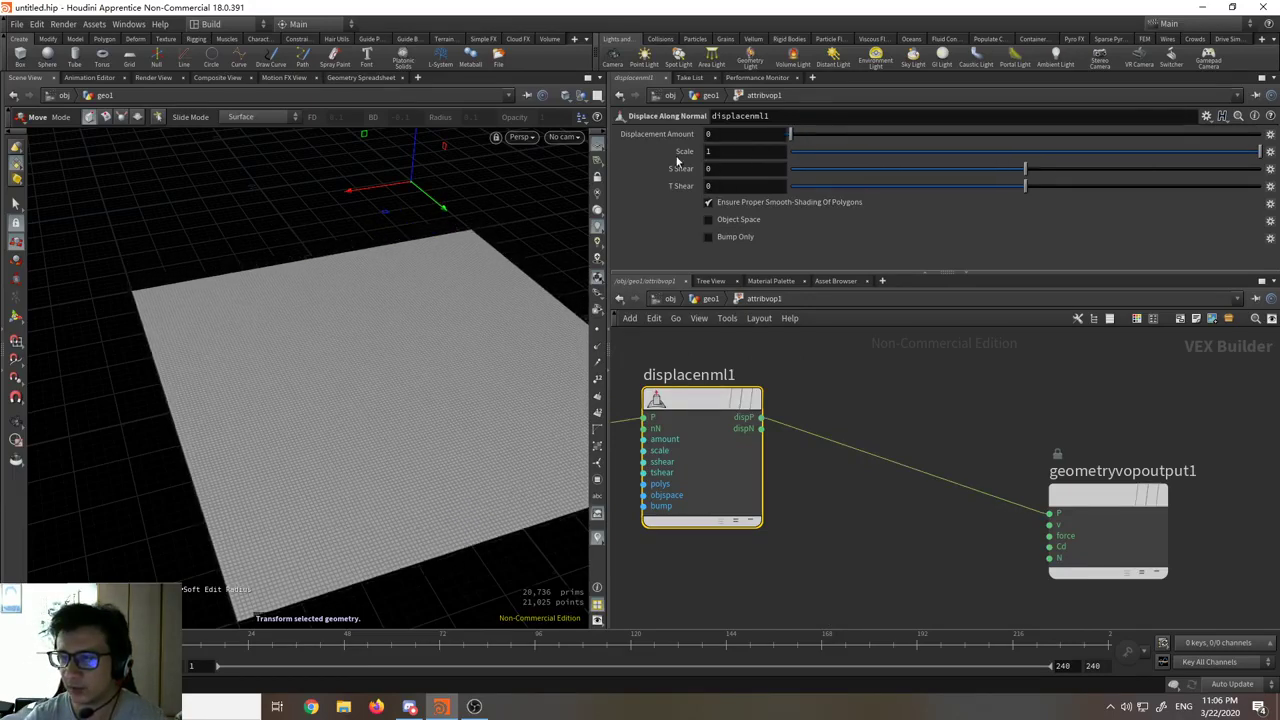
drag(937, 147, 685, 140)
key(Escape)
drag(340, 390, 396, 390)
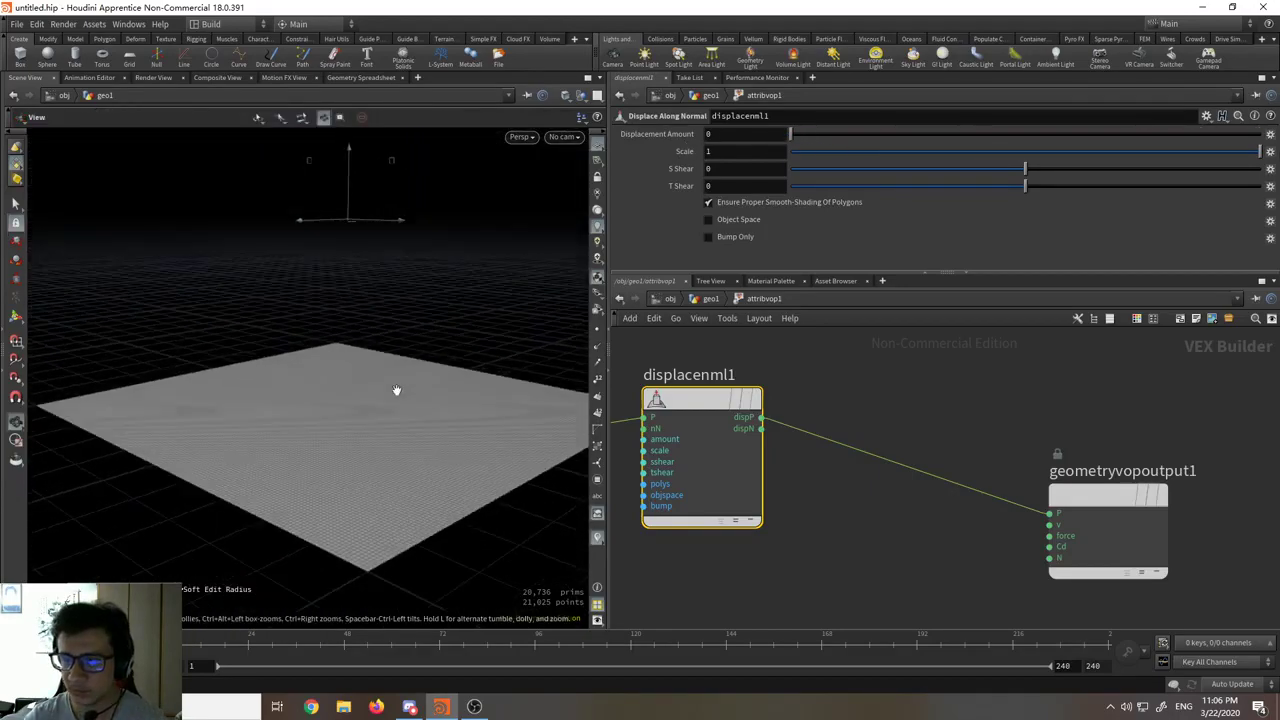
key(Return)
drag(794, 136, 676, 162)
Step: Switch the signature of aanoise1 to 3D Input, 1D Noise
middle_drag(807, 561, 1023, 487)
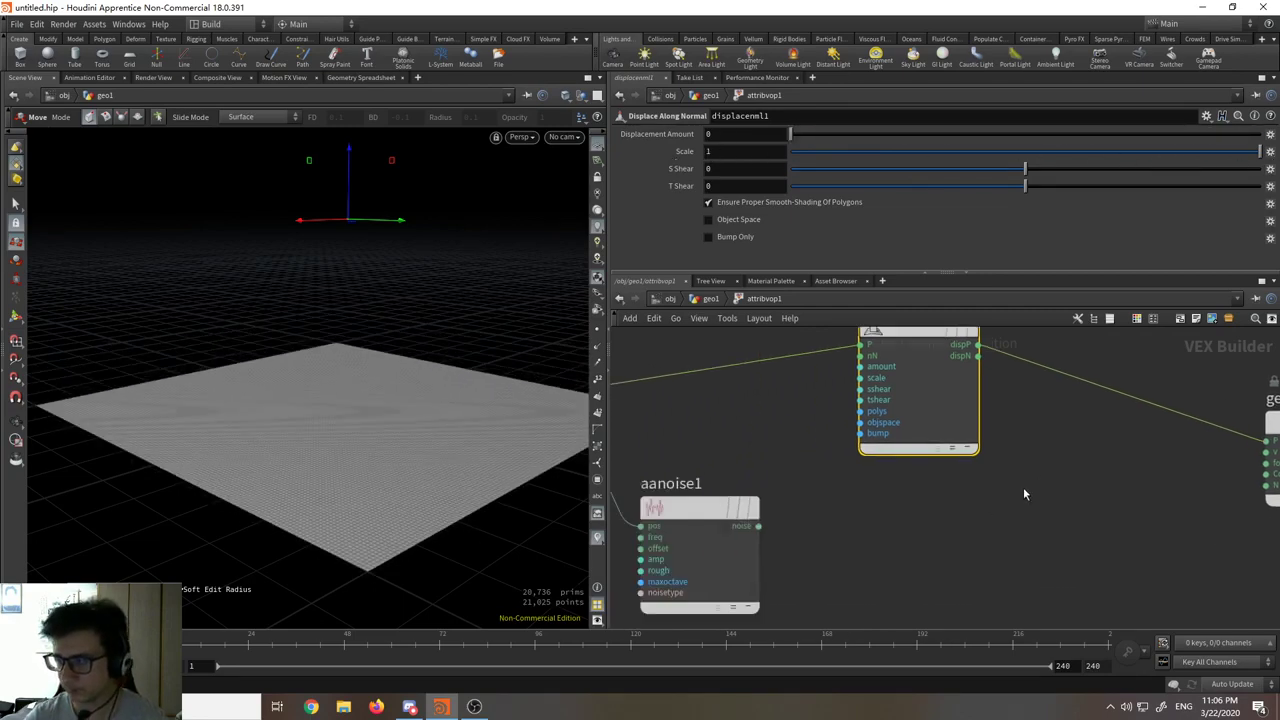
scroll(1023, 487, down, 2)
click(750, 530)
click(780, 135)
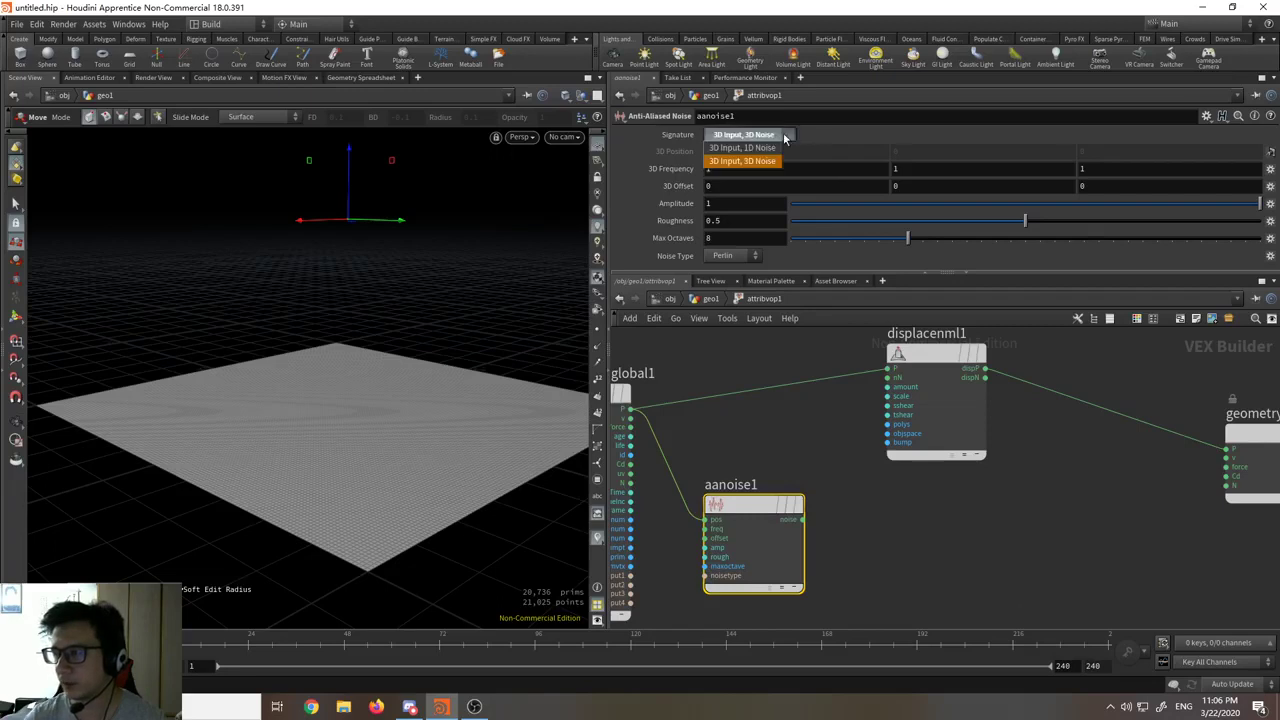
click(778, 152)
Step: Wire the noise output of aanoise1 into the amount input of displacenml1
middle_drag(791, 426, 776, 437)
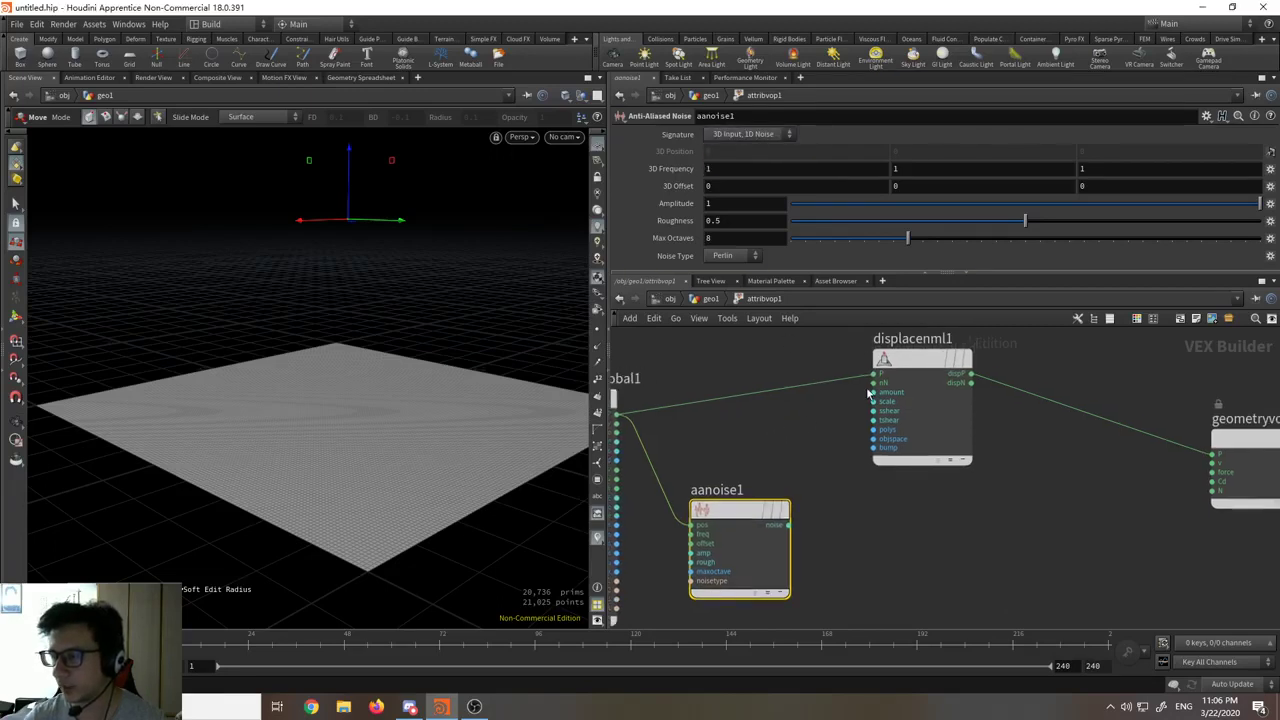
drag(874, 398, 816, 503)
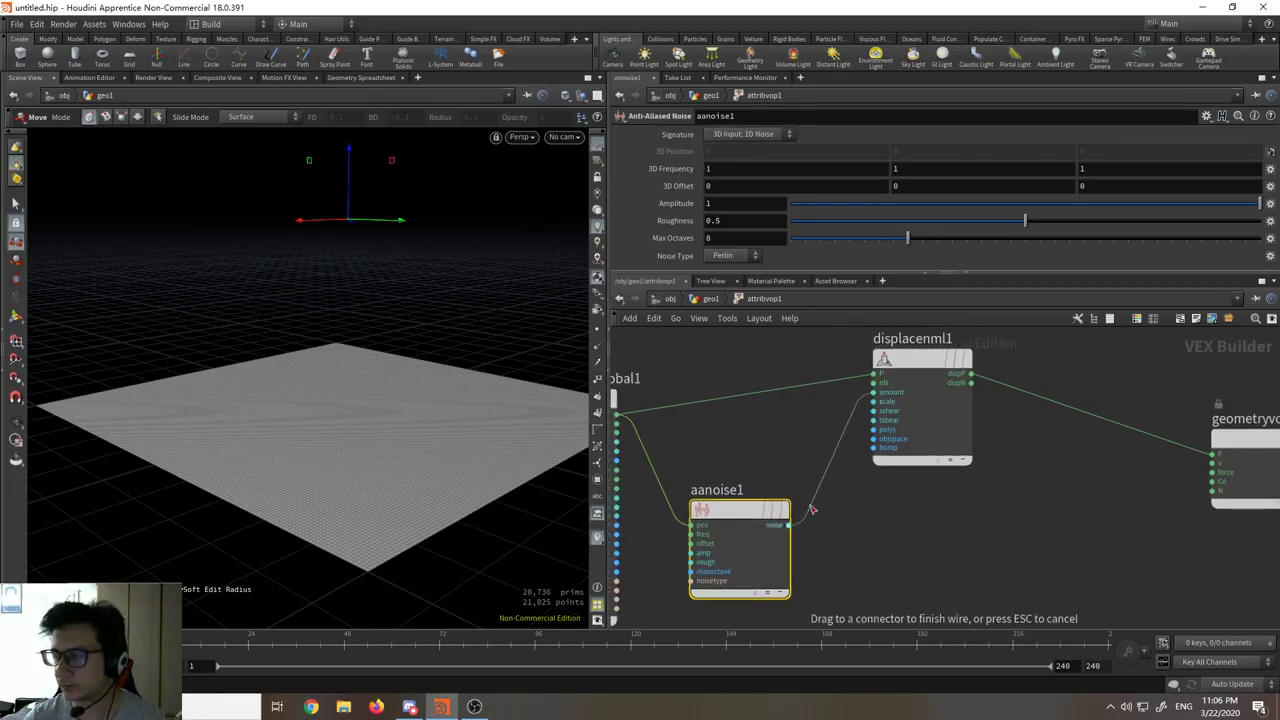
click(812, 510)
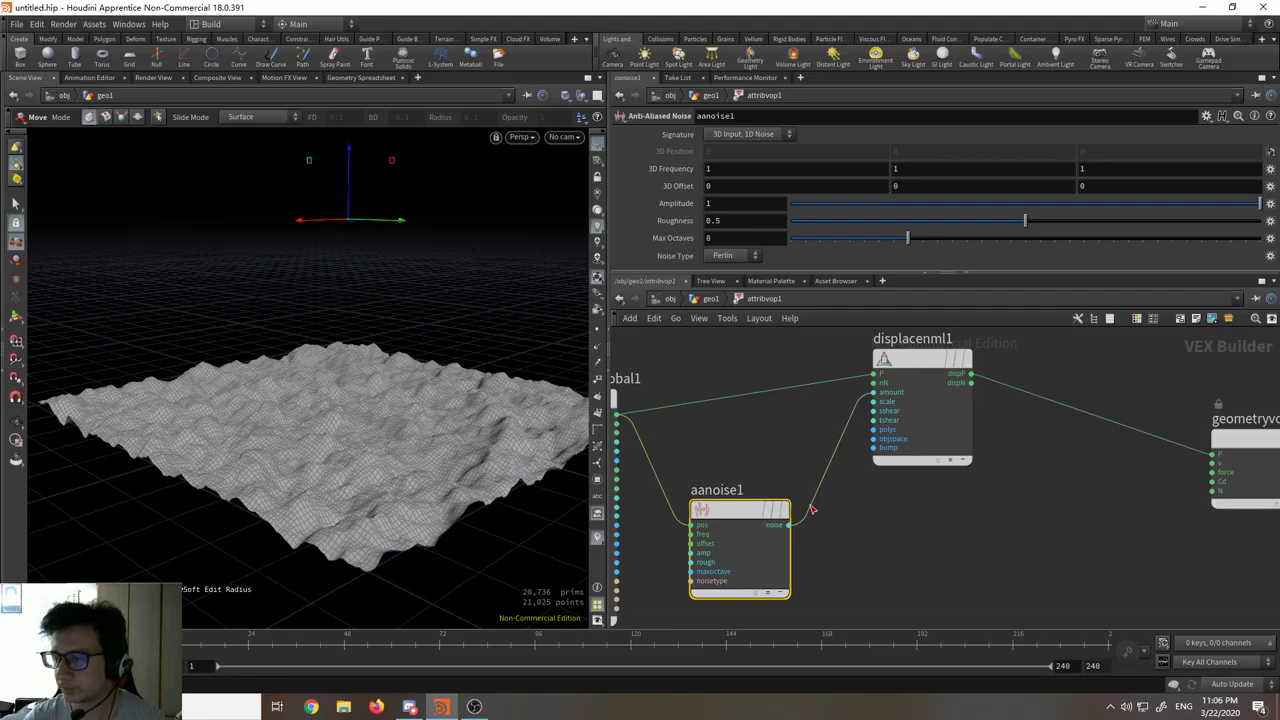
scroll(908, 366, up, 3)
scroll(908, 370, down, 3)
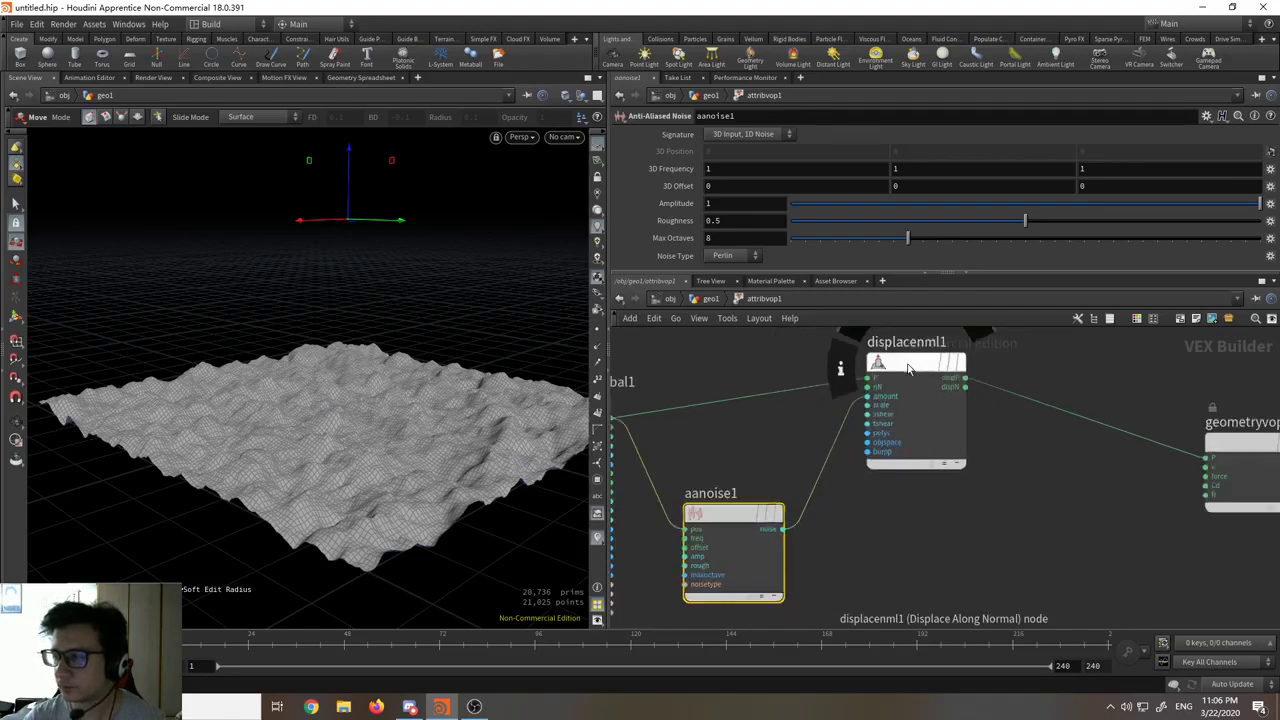
Step: Try out the Scale, S Shear and T Shear of displacenml1, returning Scale to 1 and both shears to 0
click(908, 370)
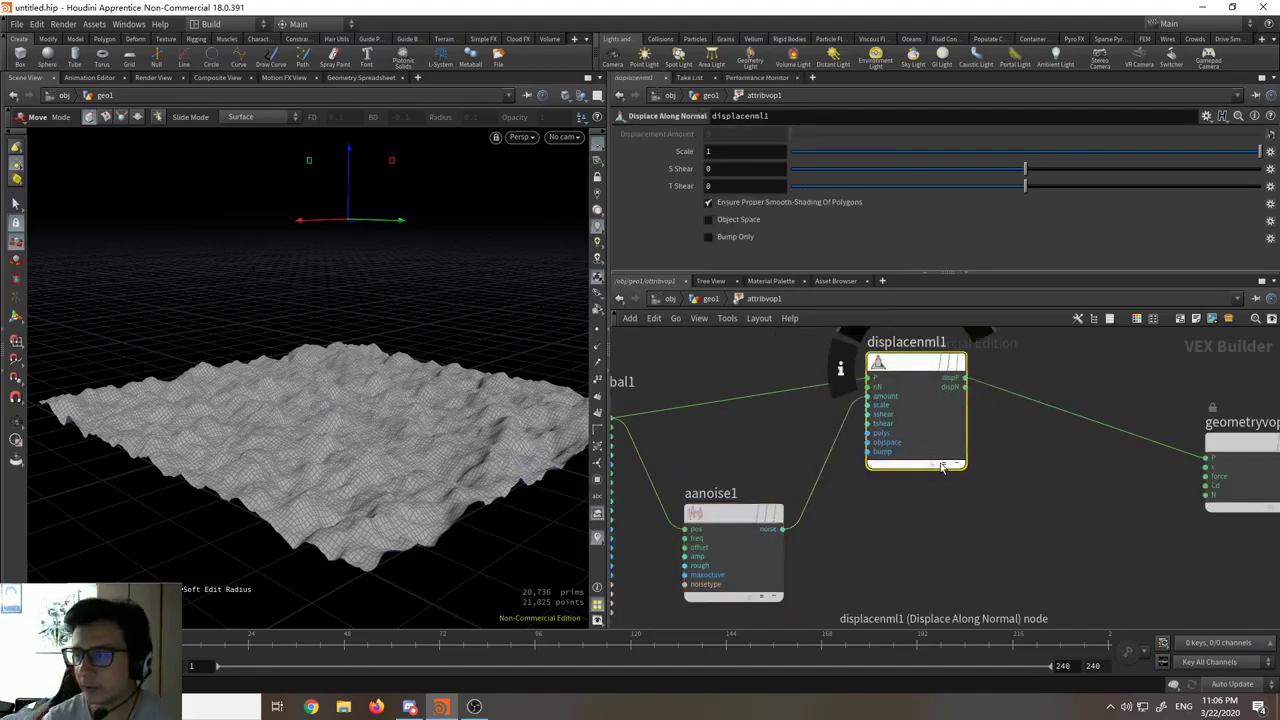
key(Escape)
drag(486, 509, 437, 443)
key(t)
mouse_move(1248, 157)
mouse_down()
mouse_move(836, 160)
mouse_move(1258, 172)
mouse_up()
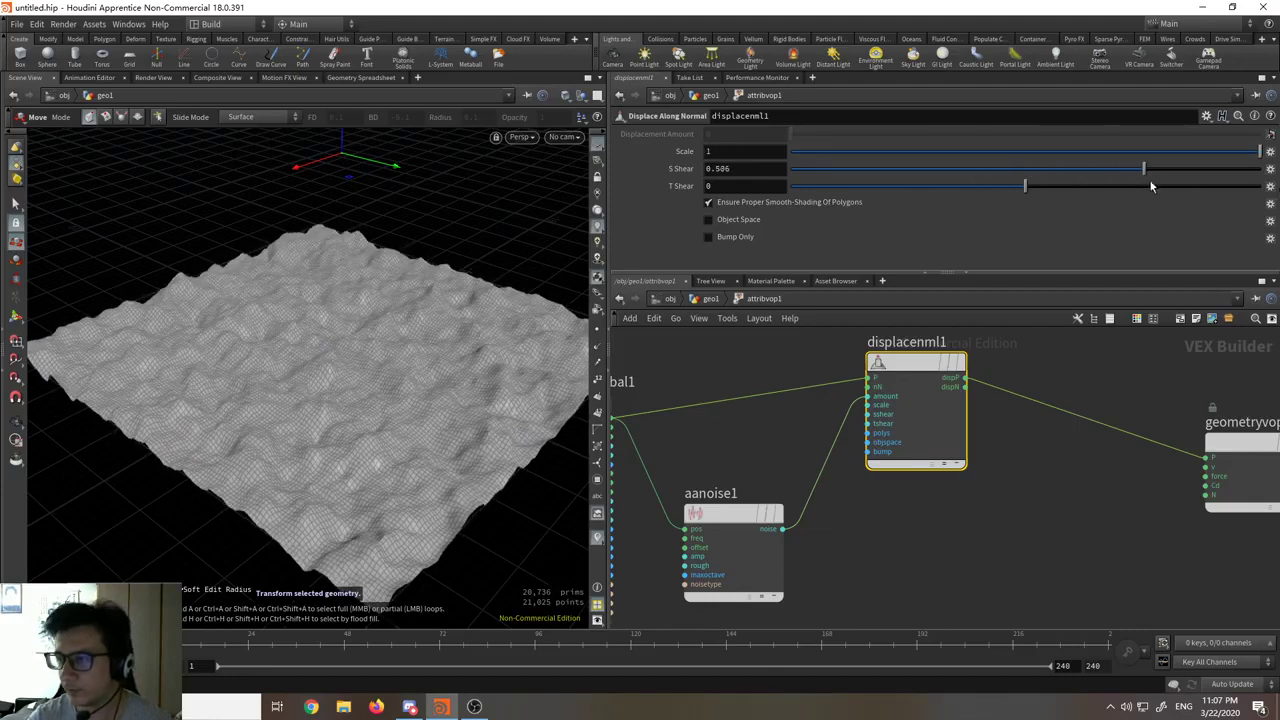
drag(1127, 188, 957, 188)
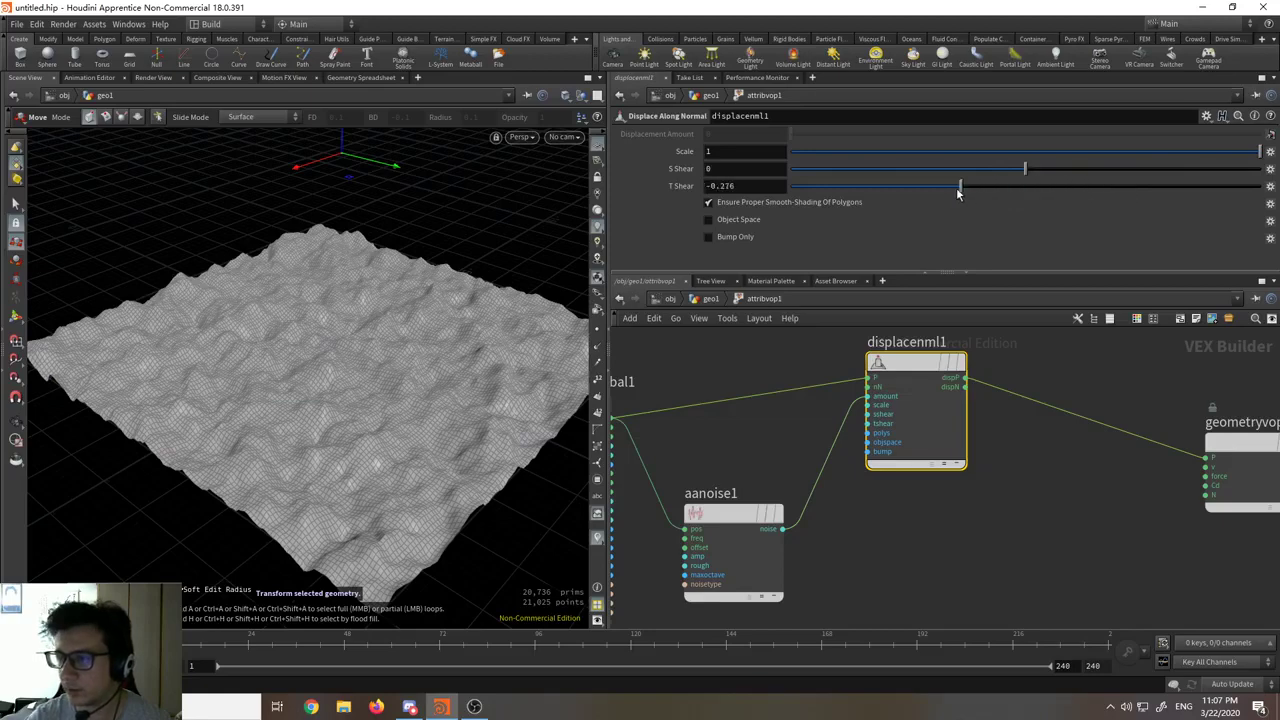
middle_drag(740, 410, 798, 422)
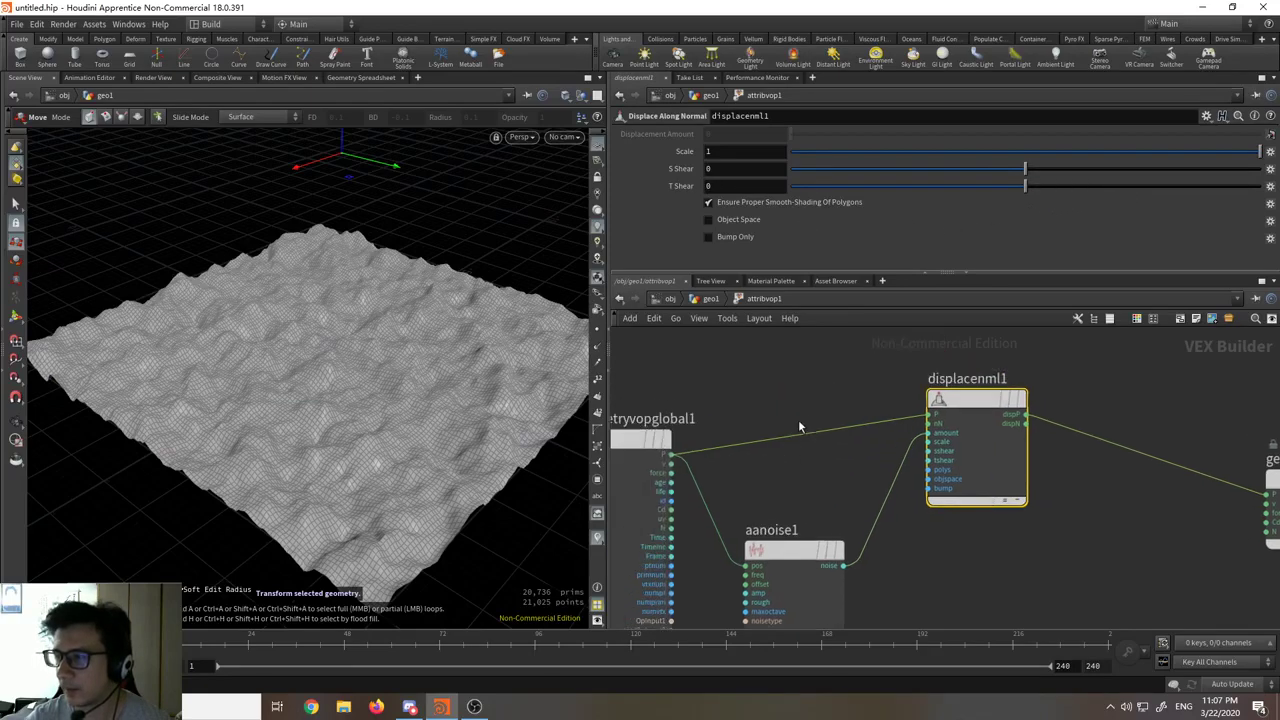
drag(1113, 157, 1258, 152)
Step: Move geometryvopglobal1 up and farther away from aanoise1 to space out the network
middle_drag(758, 431, 786, 429)
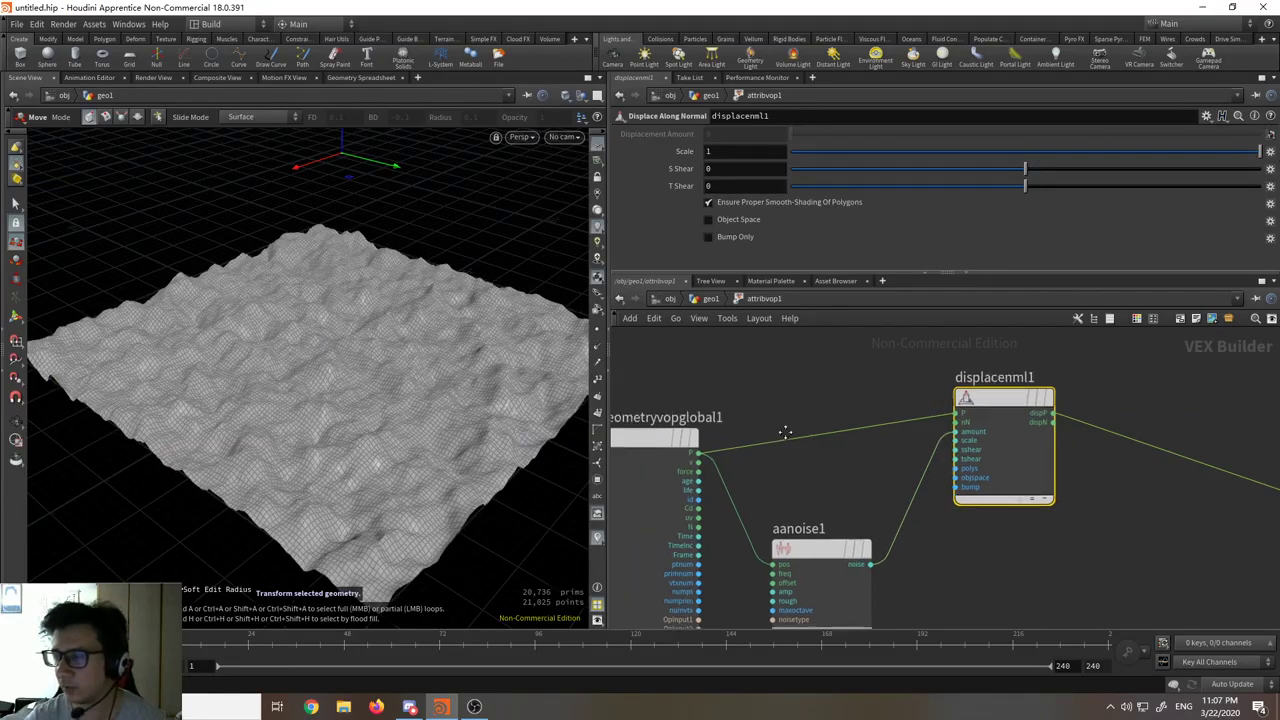
scroll(800, 425, down, 2)
drag(827, 427, 736, 389)
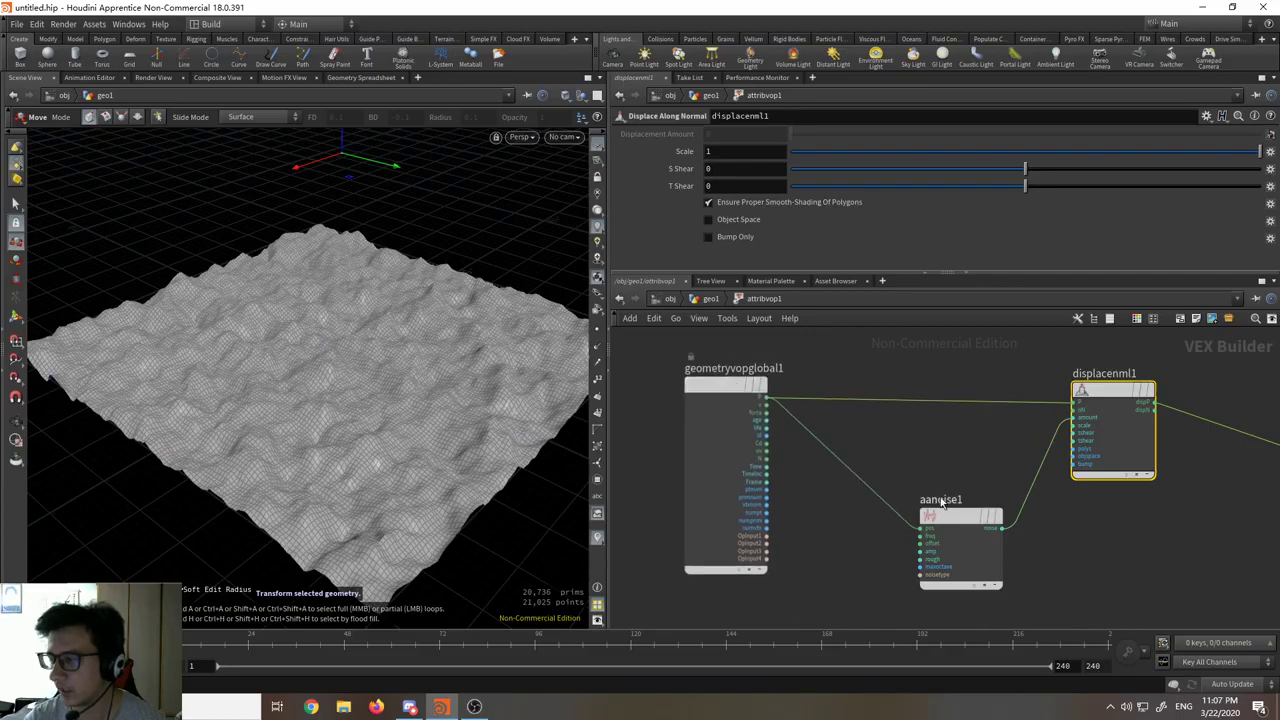
Step: Set the Amplitude of aanoise1 to 1.9 and its Roughness to 0.345
click(958, 516)
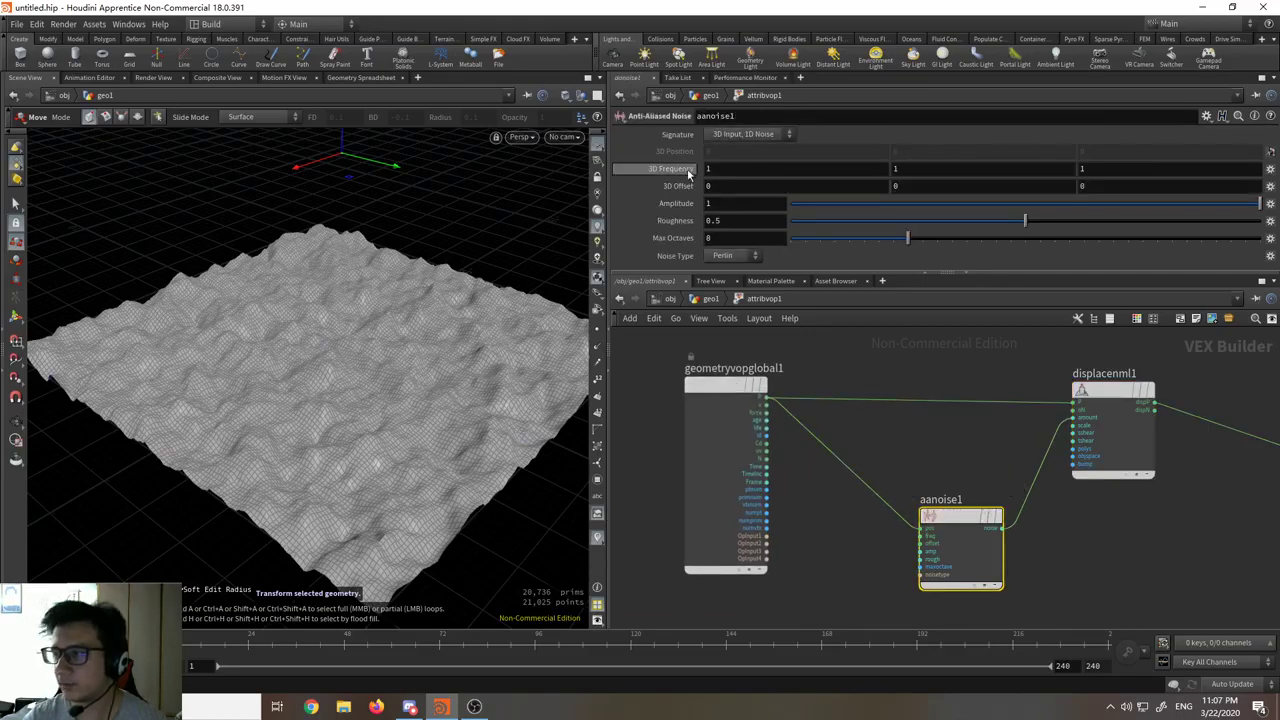
middle_drag(686, 186, 766, 203)
mouse_move(680, 220)
middle_down()
mouse_move(722, 220)
mouse_move(699, 226)
middle_up()
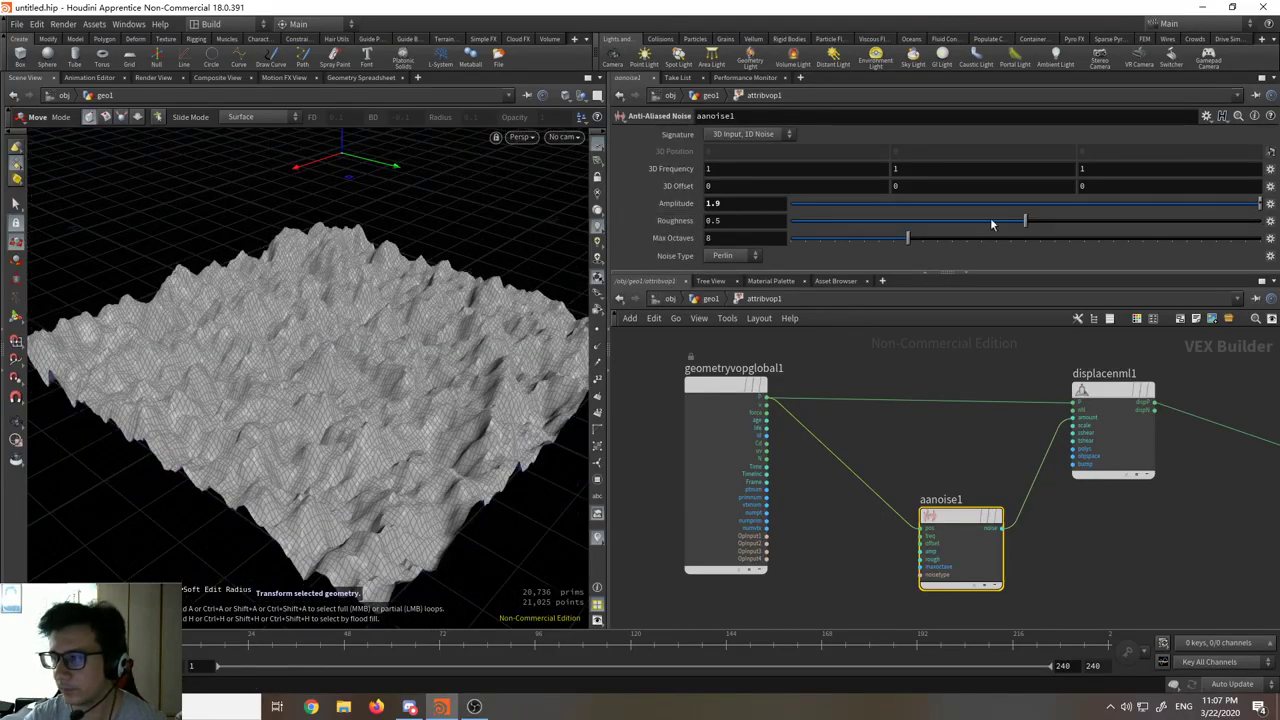
drag(1027, 220, 953, 234)
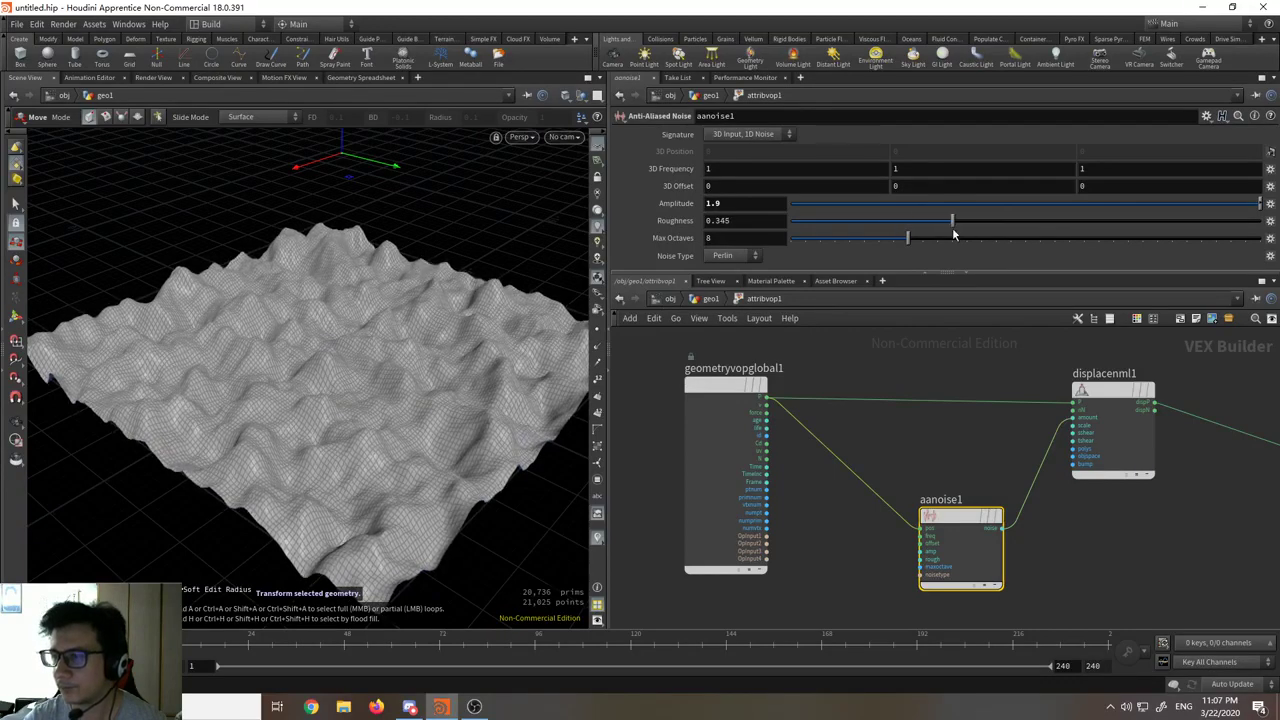
Step: Try Simplex as the noise type of aanoise1 and switch it back to Perlin
click(762, 257)
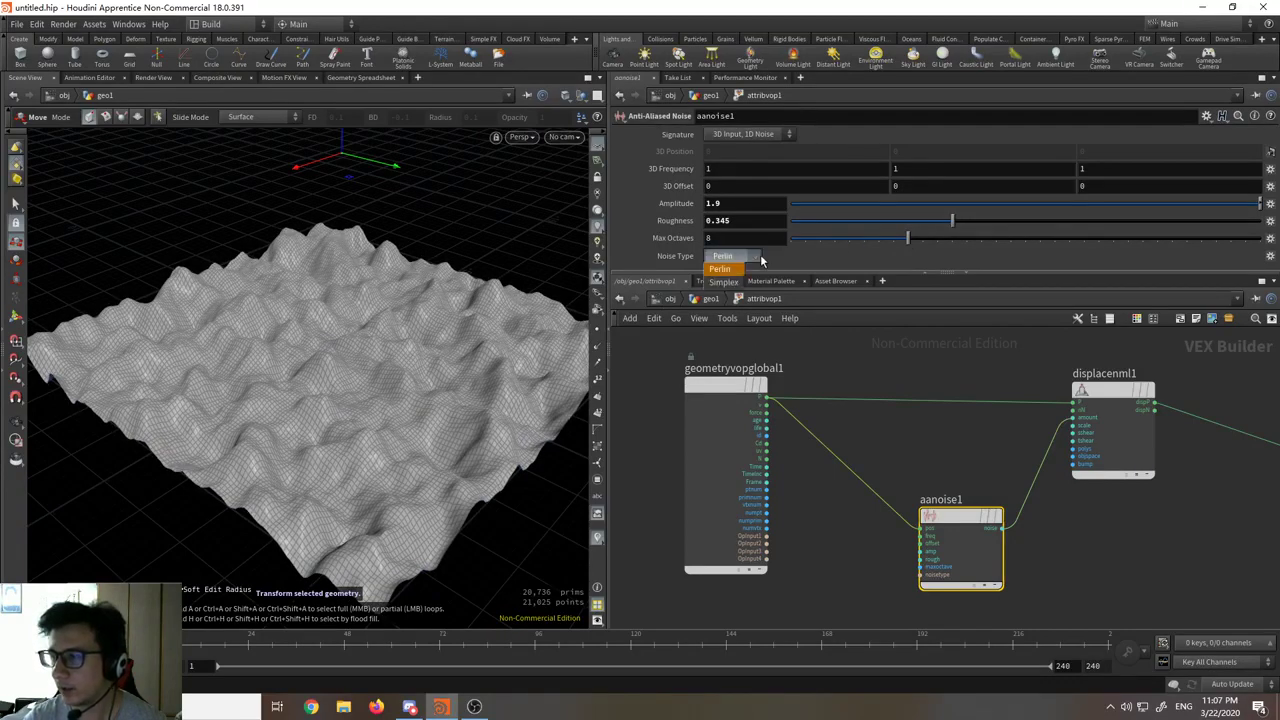
click(745, 282)
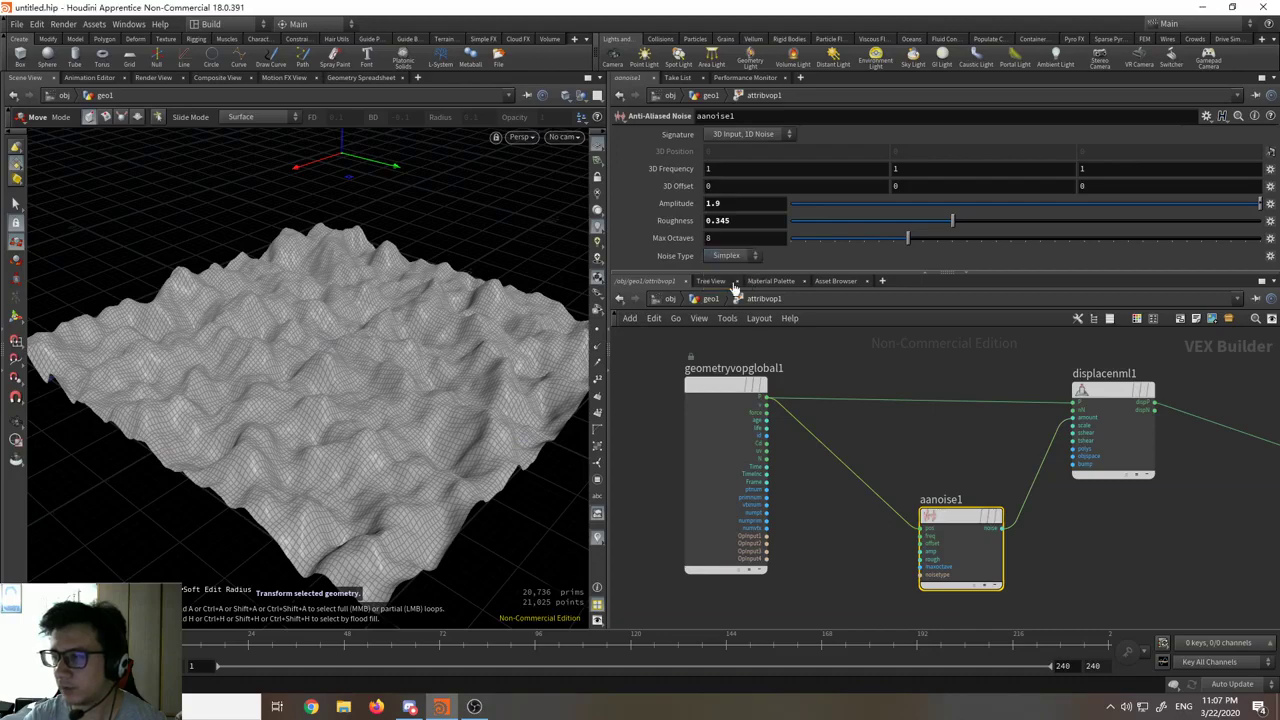
click(748, 256)
click(740, 266)
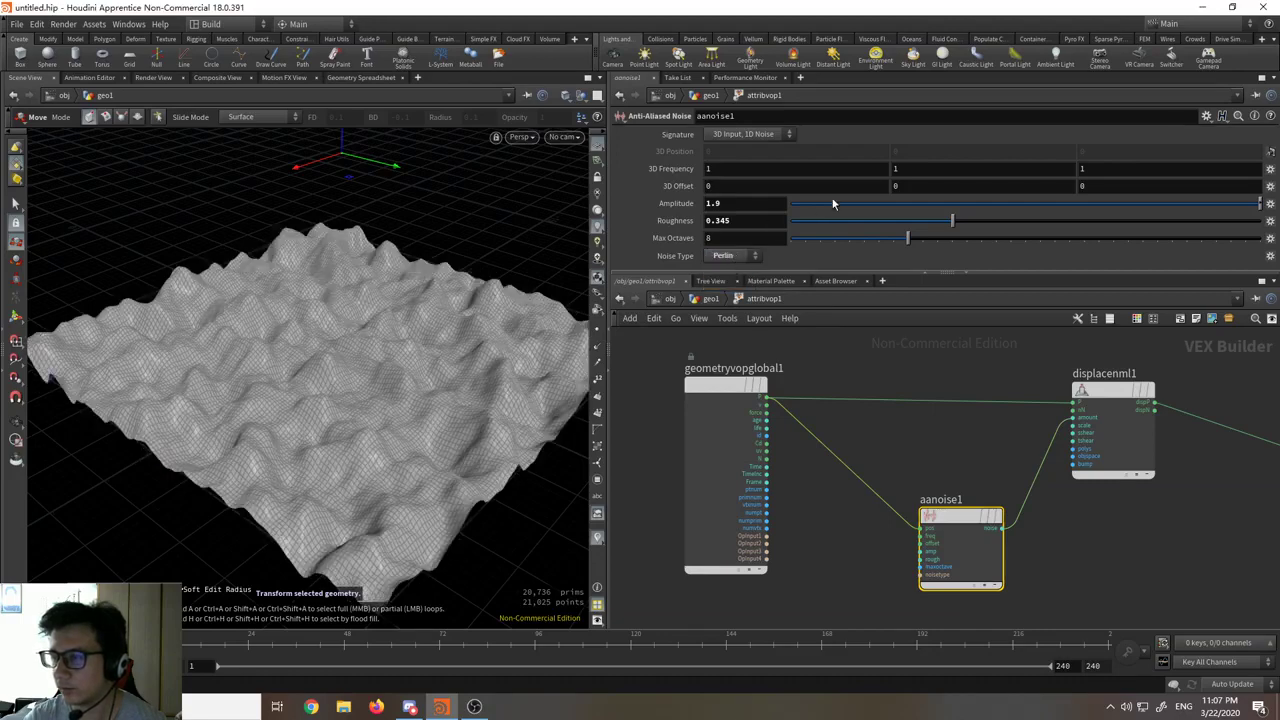
Step: Move aanoise1 closer to geometryvopglobal1 and add a Worley Noise node below it
drag(958, 518, 908, 492)
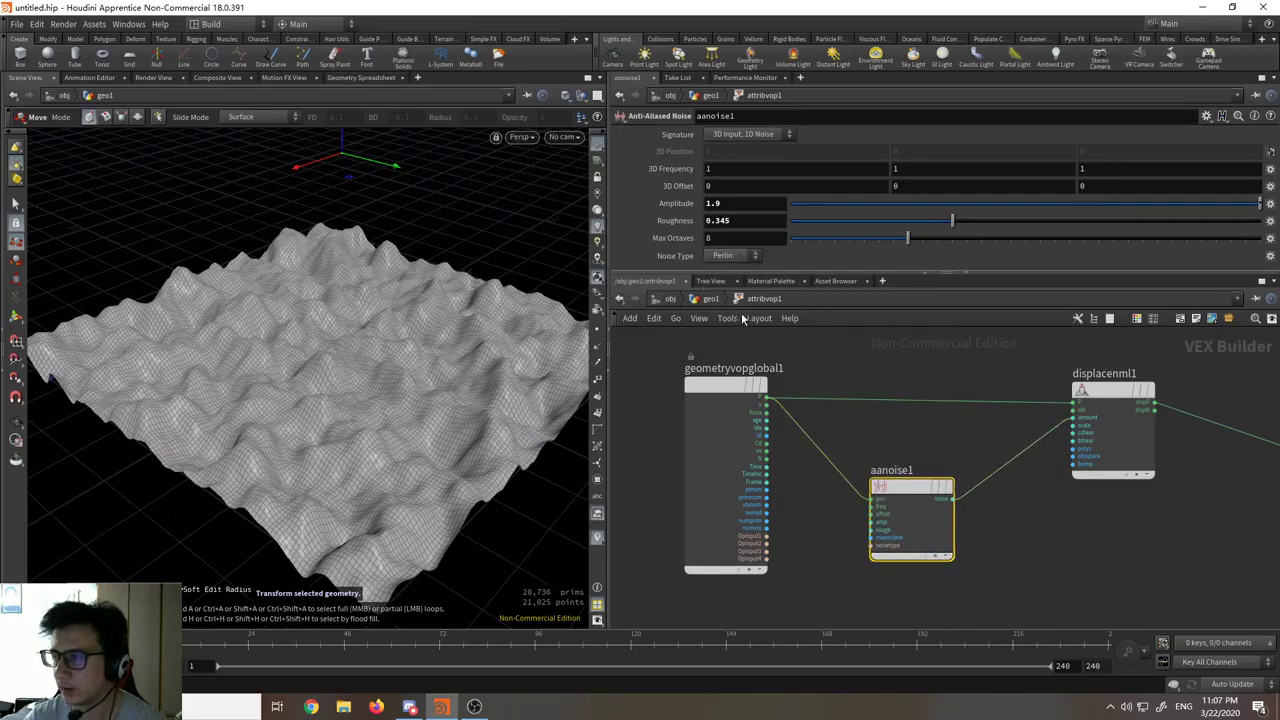
middle_drag(1033, 535, 876, 430)
key(Tab)
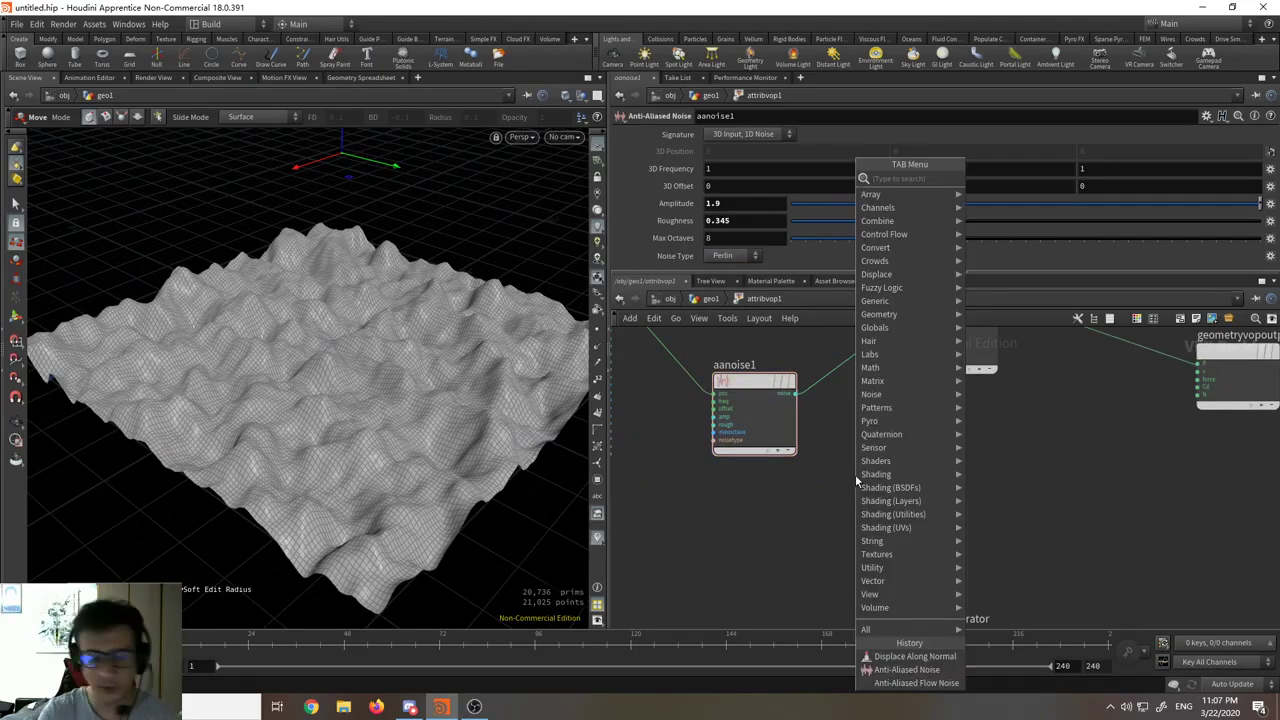
text(noise)
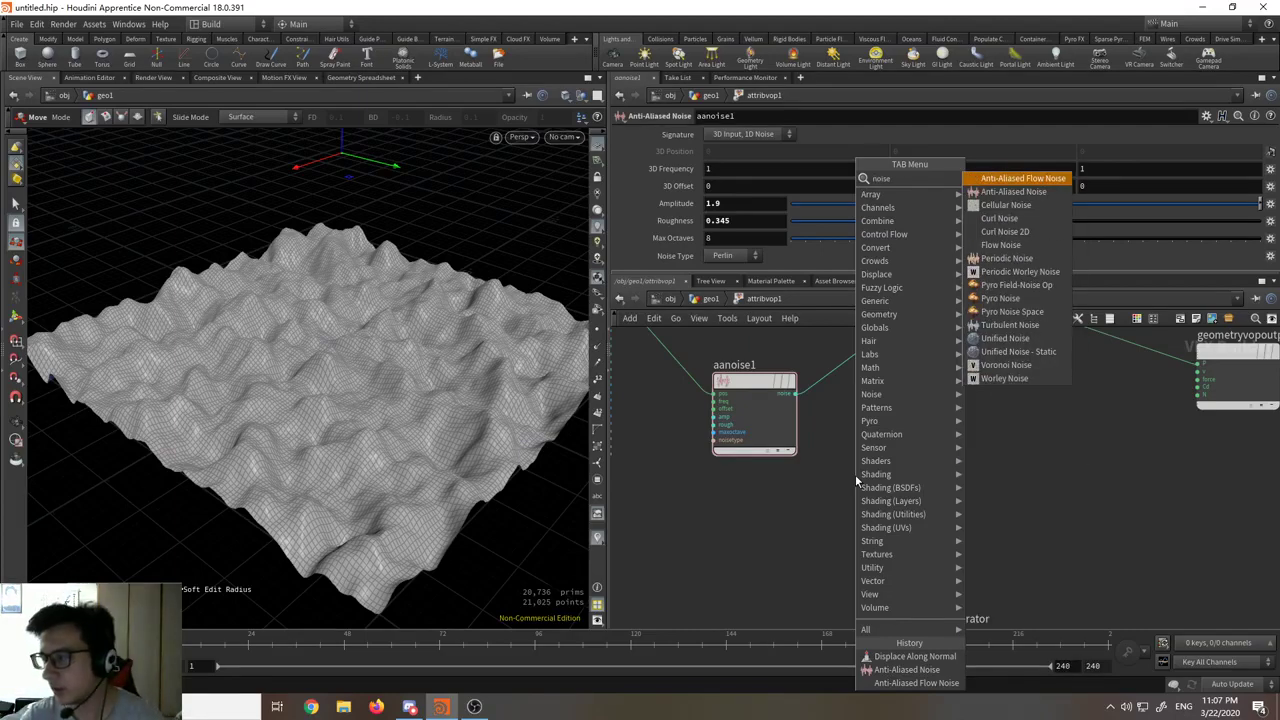
click(1005, 378)
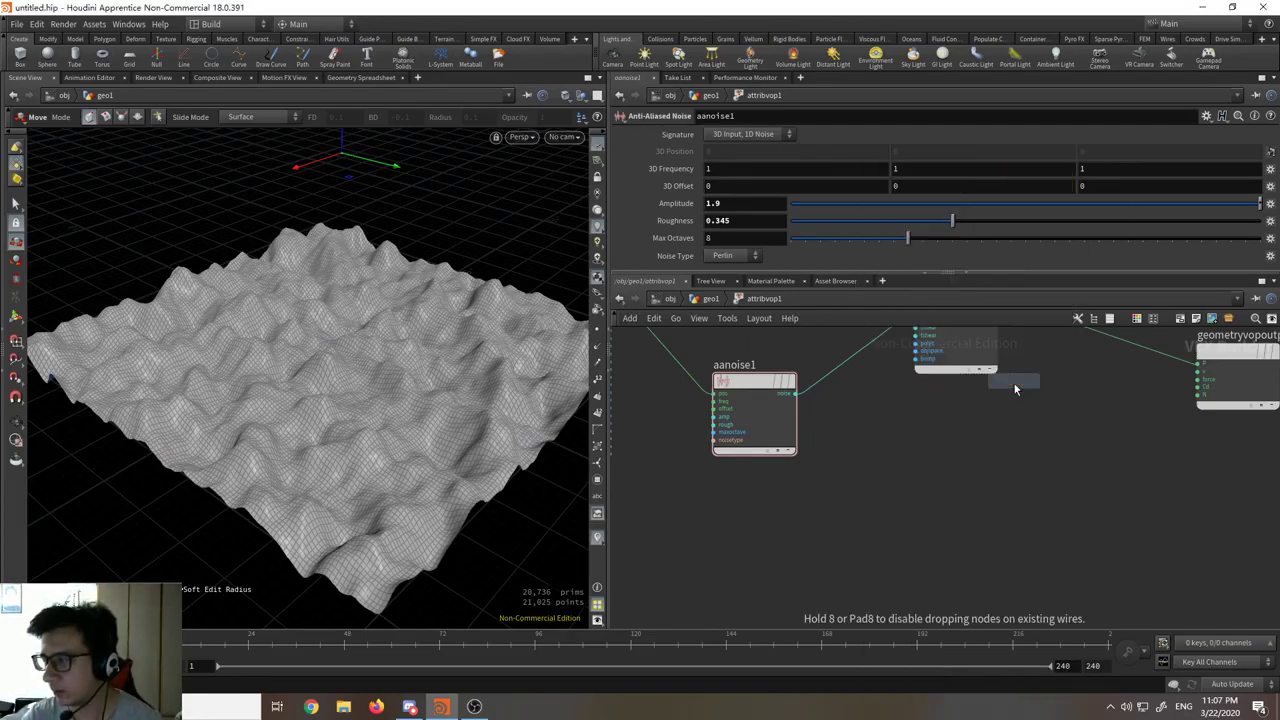
click(715, 565)
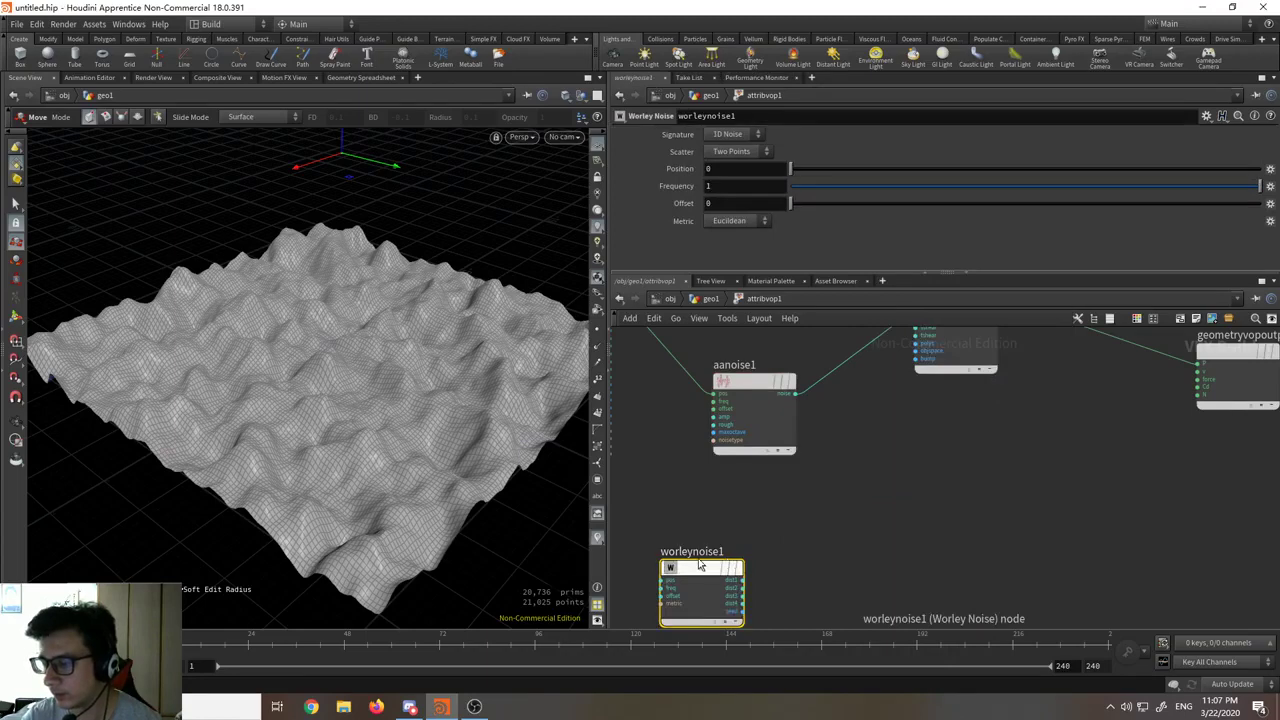
drag(722, 545, 722, 508)
Step: Set the signature of worleynoise1 to 3D Noise and move the node up, directly under aanoise1
middle_drag(647, 426, 741, 450)
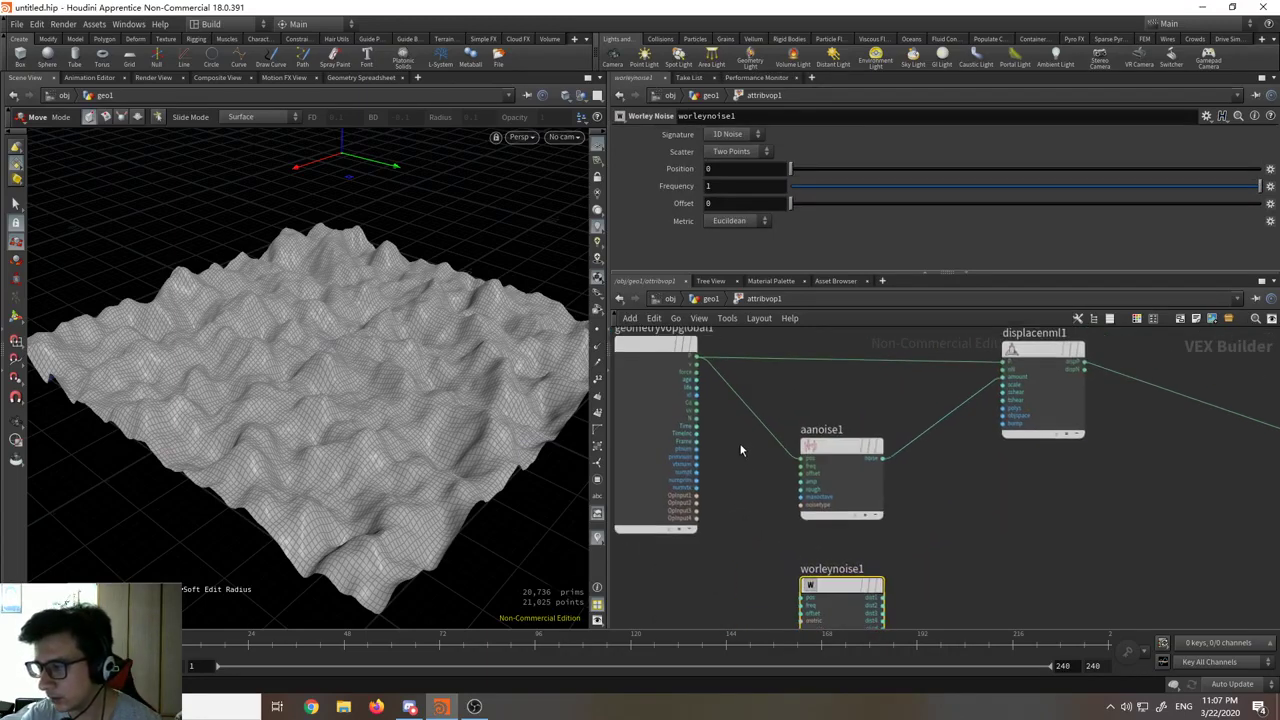
click(745, 134)
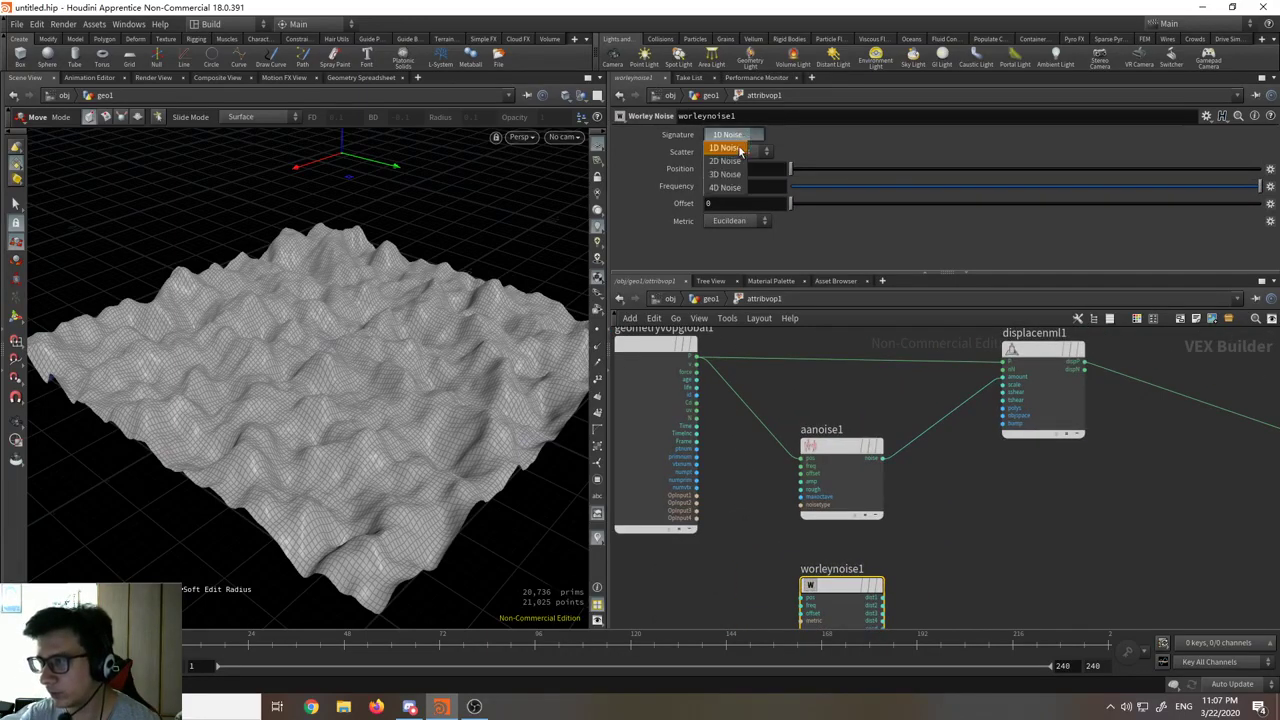
click(731, 177)
drag(806, 607, 805, 584)
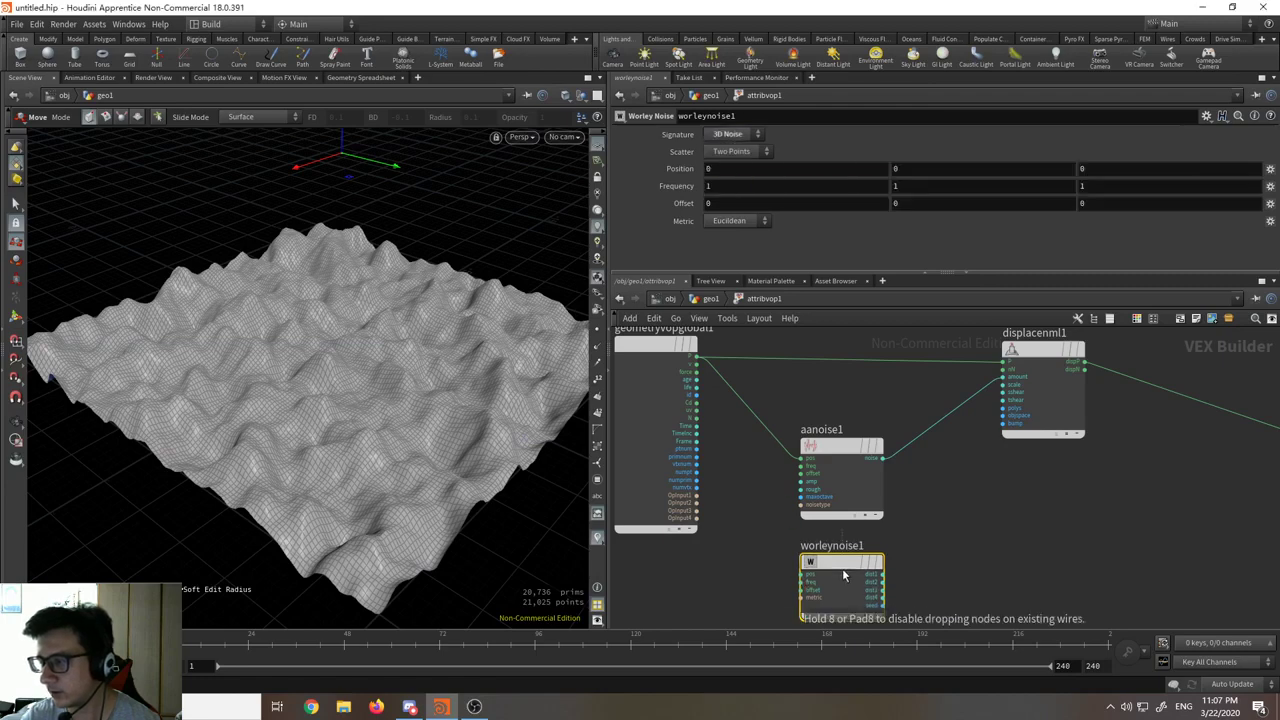
Step: Wire the P output of geometryvopglobal1 into the pos input of worleynoise1
click(697, 361)
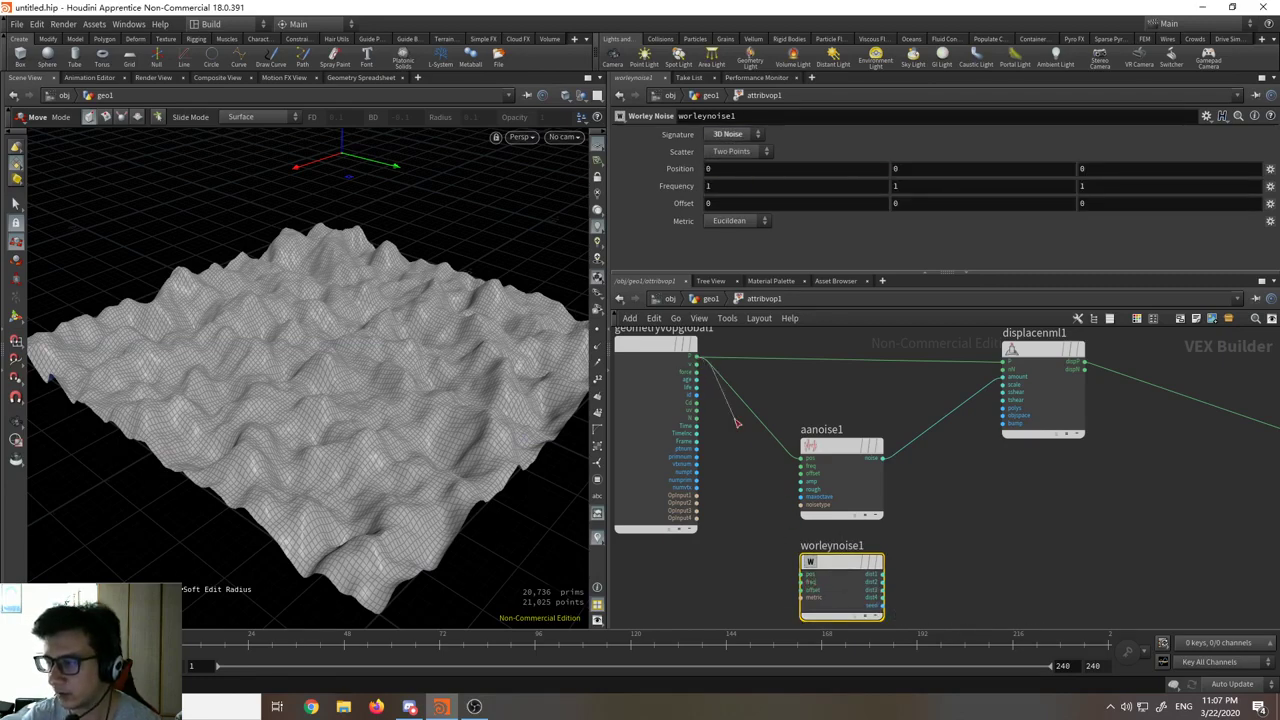
click(803, 572)
middle_drag(914, 523, 863, 512)
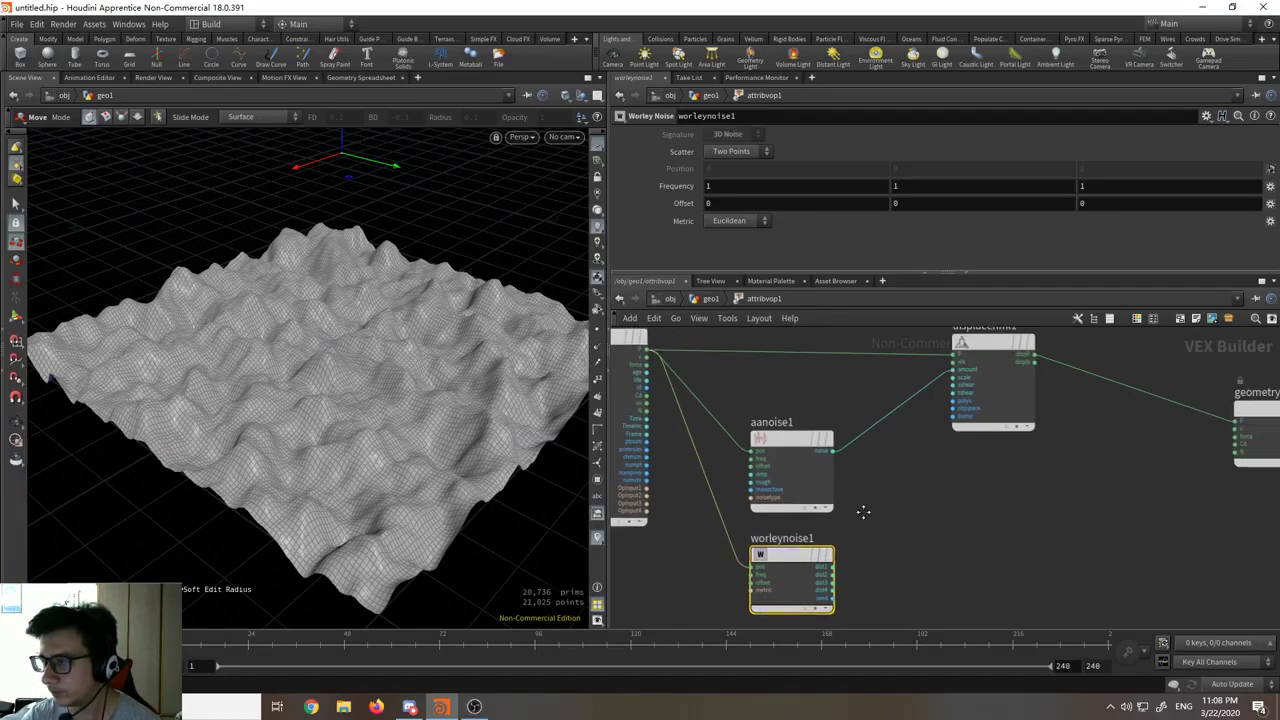
scroll(909, 436, up, 5)
scroll(864, 505, down, 3)
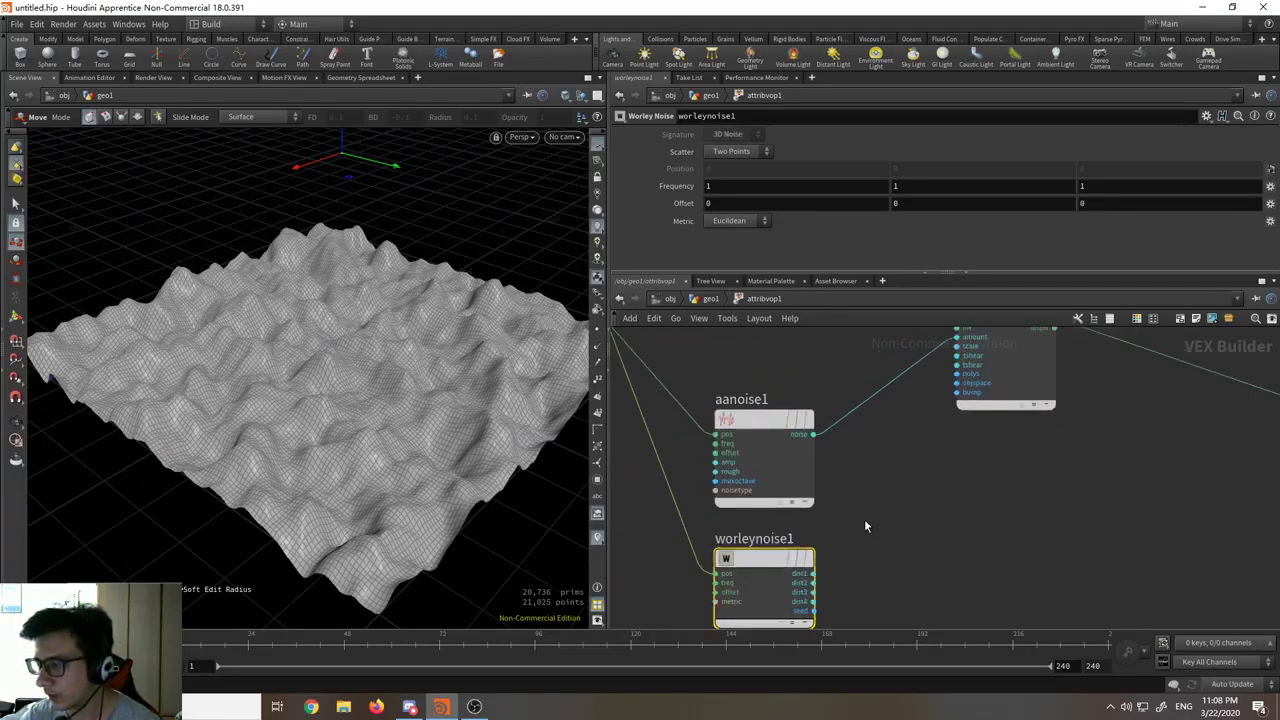
Step: Wire the dist1 output of worleynoise1 into the amount input of displacenml1
scroll(864, 536, down, 2)
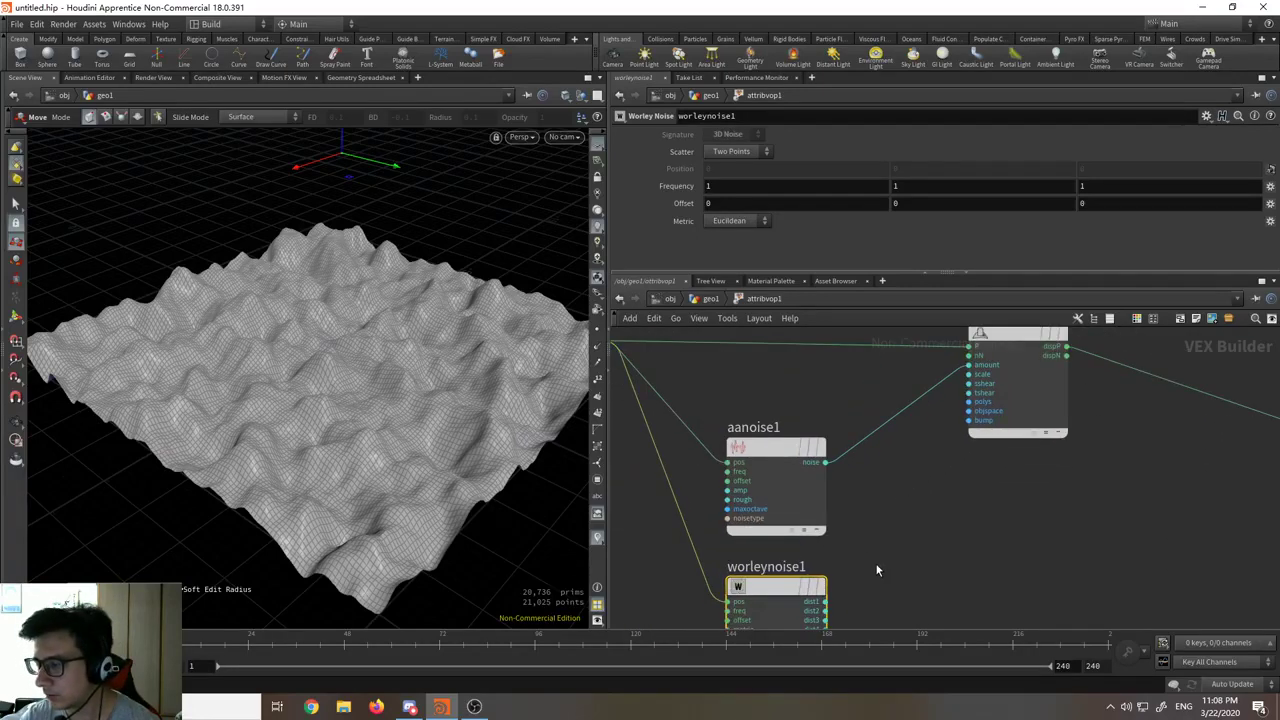
click(834, 596)
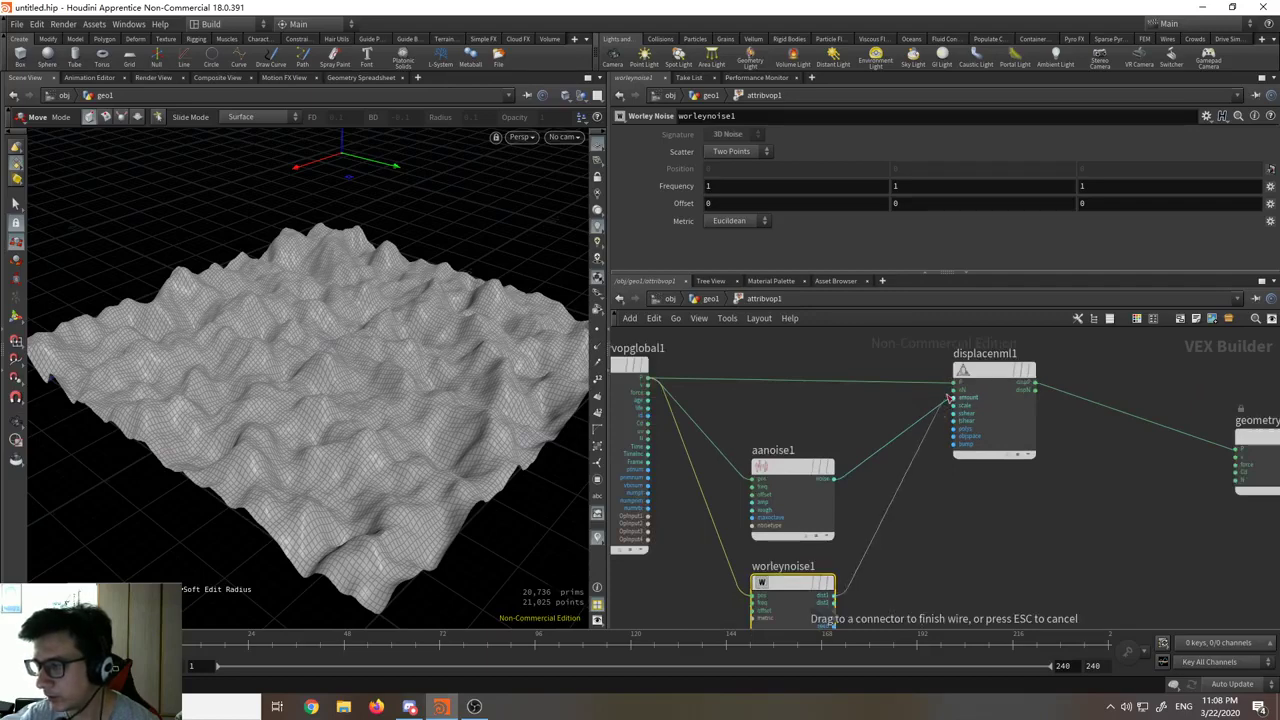
click(952, 397)
alt+drag(367, 406, 551, 429)
key(t)
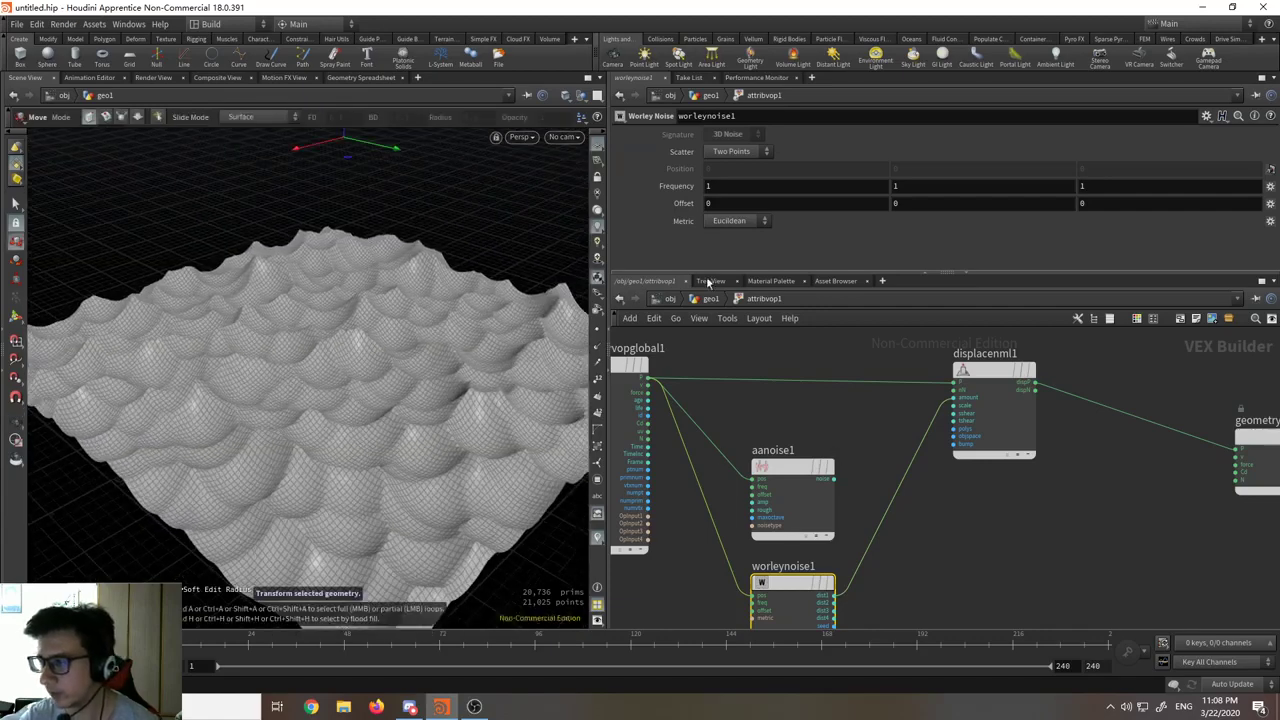
Step: Try Manhattan and Chebyshev as the metric of worleynoise1 and switch it back to Euclidean
click(755, 225)
click(741, 248)
click(738, 221)
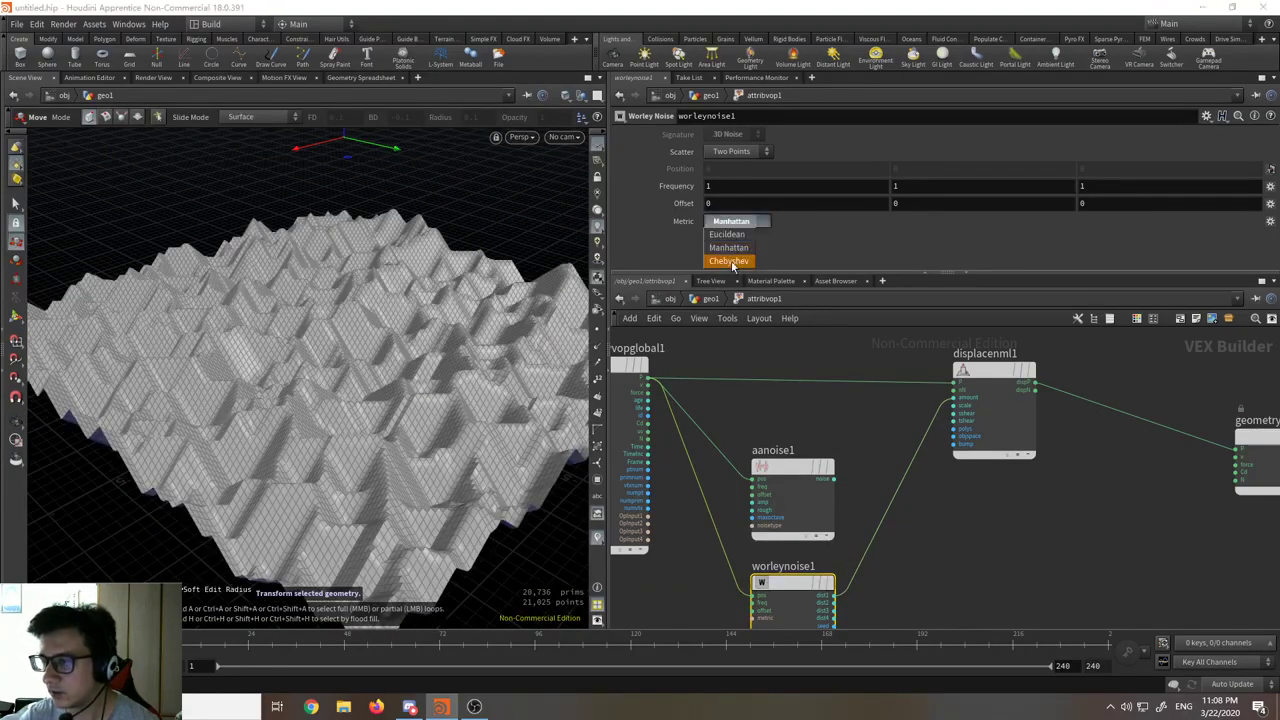
click(731, 261)
click(740, 221)
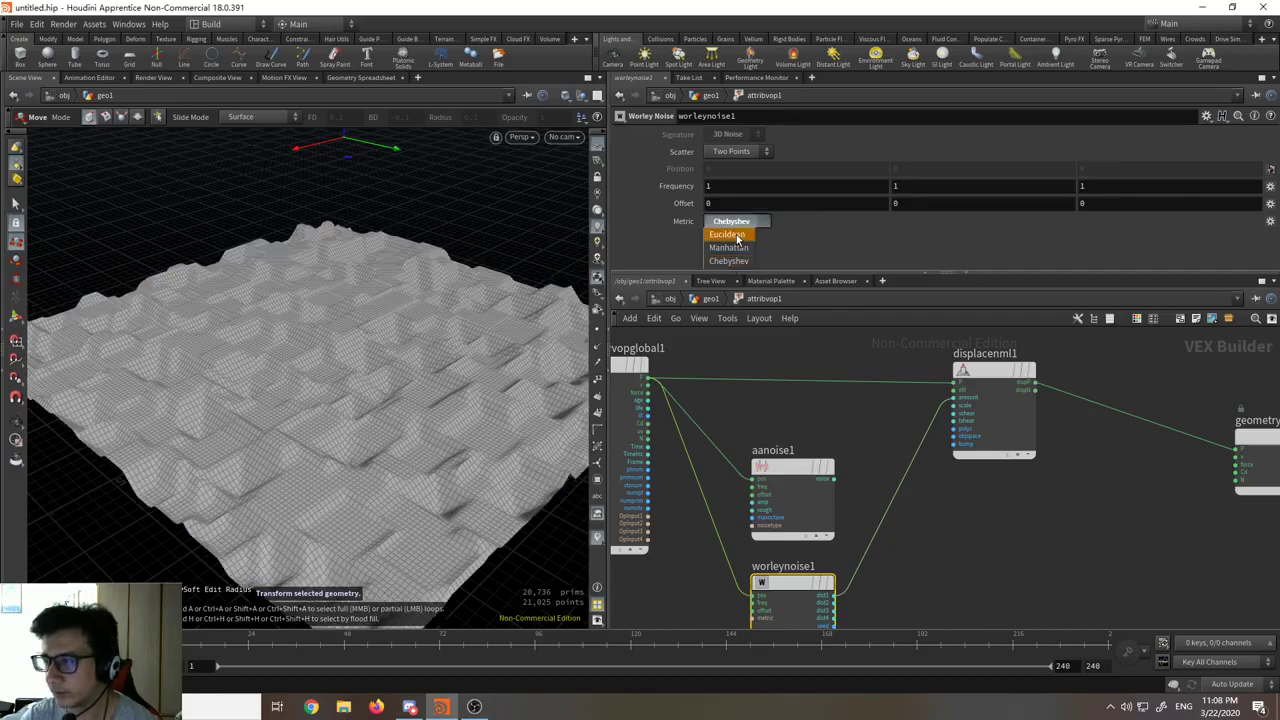
click(731, 235)
Step: Try Four Points as the scatter of worleynoise1 and switch it back to Two Points
click(758, 152)
click(730, 178)
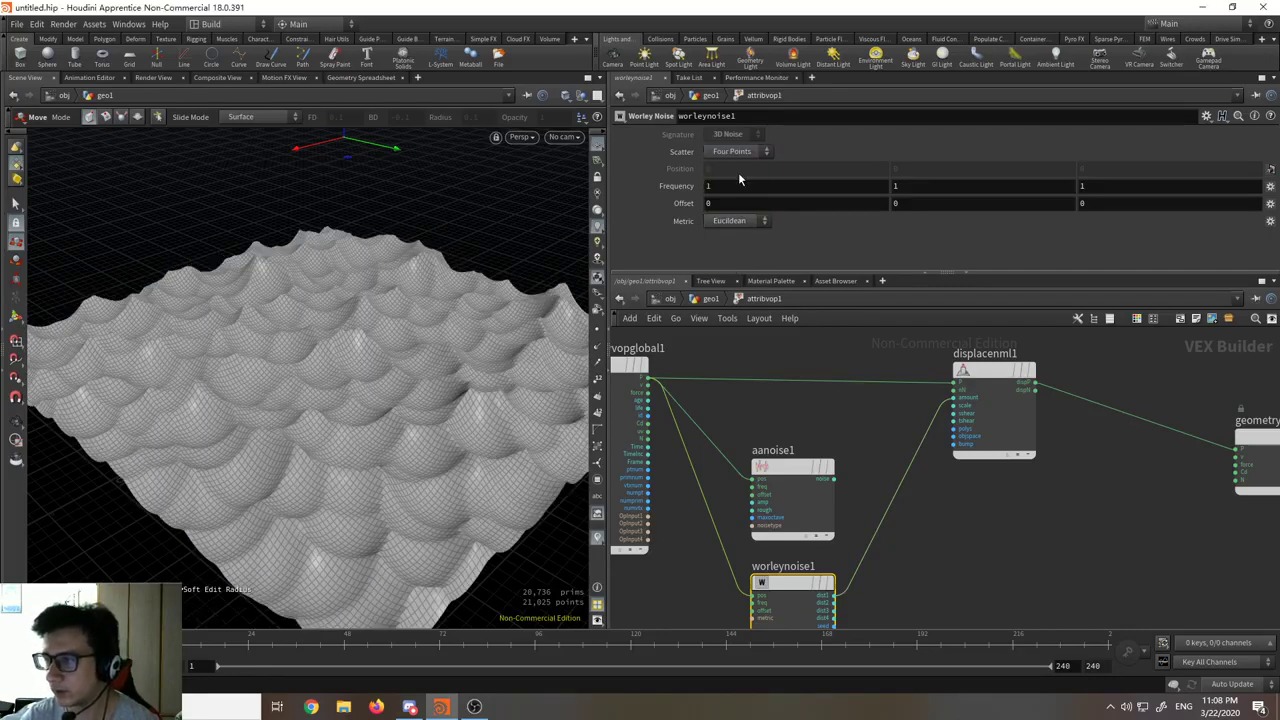
click(743, 152)
click(731, 161)
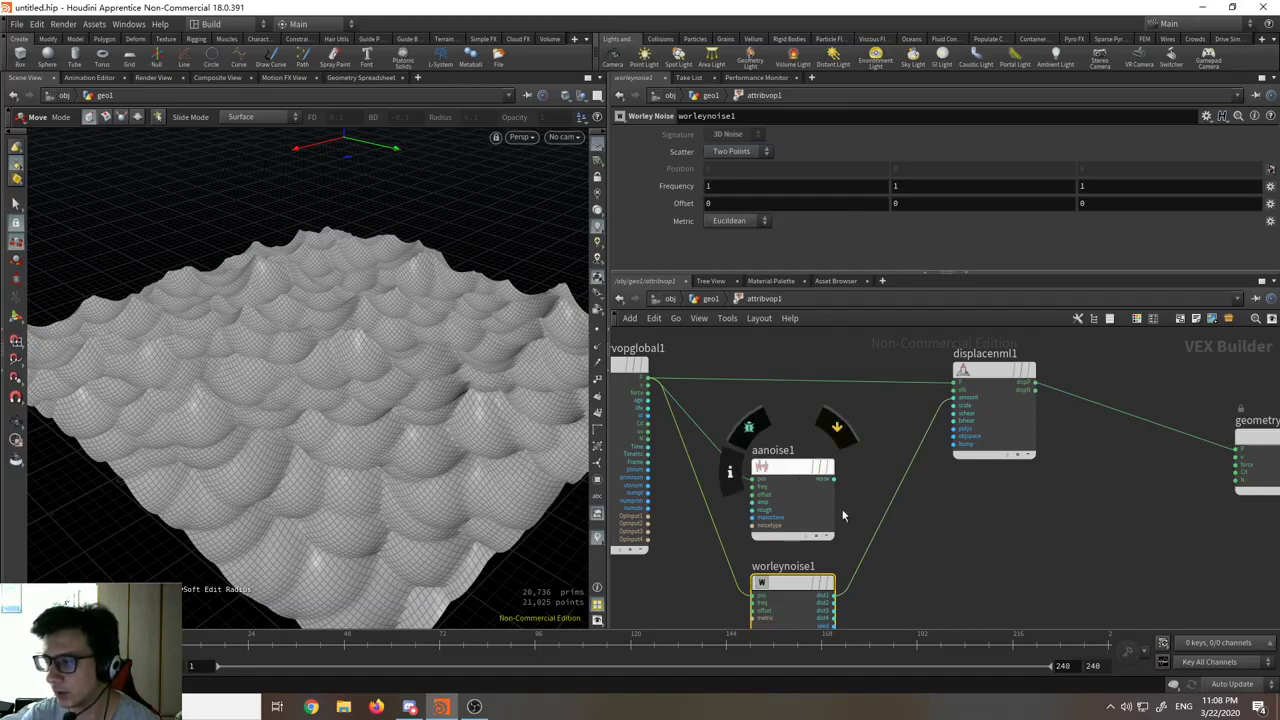
Step: Add a Voronoi Noise node below worleynoise1 and set its signature to 3D Vector Noise
middle_drag(934, 568, 897, 435)
key(Tab)
text(noise)
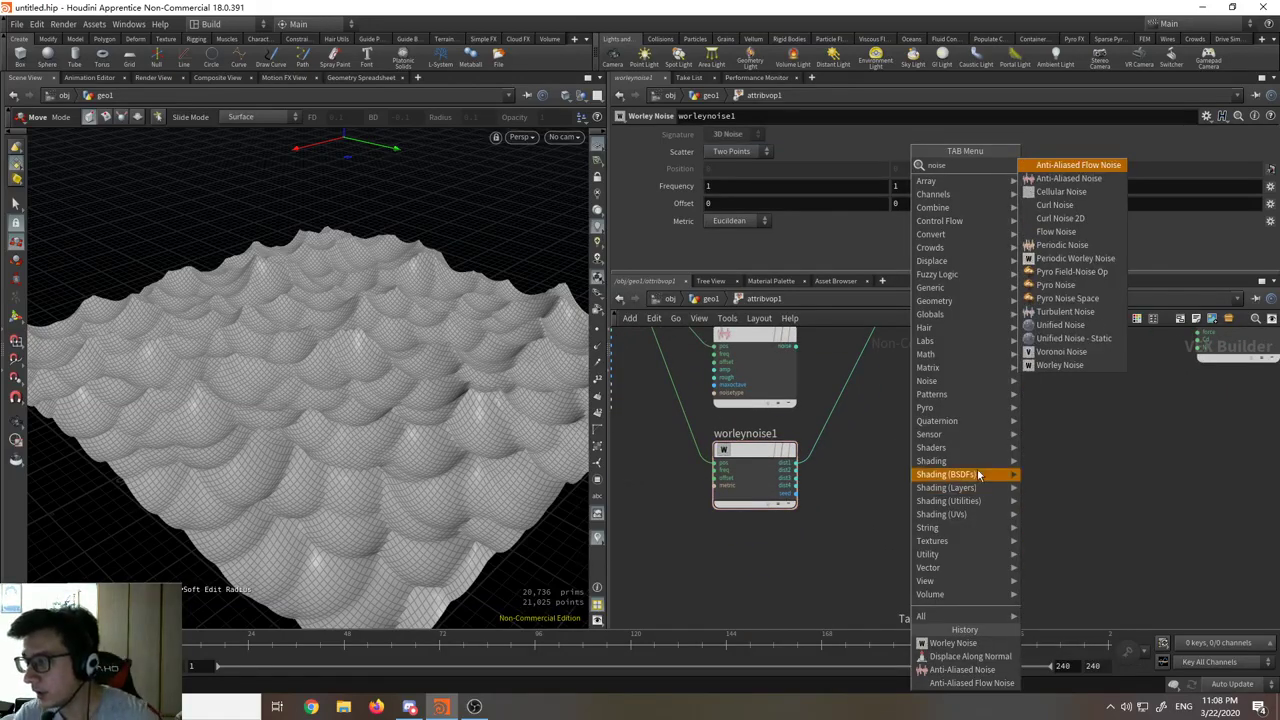
click(1056, 354)
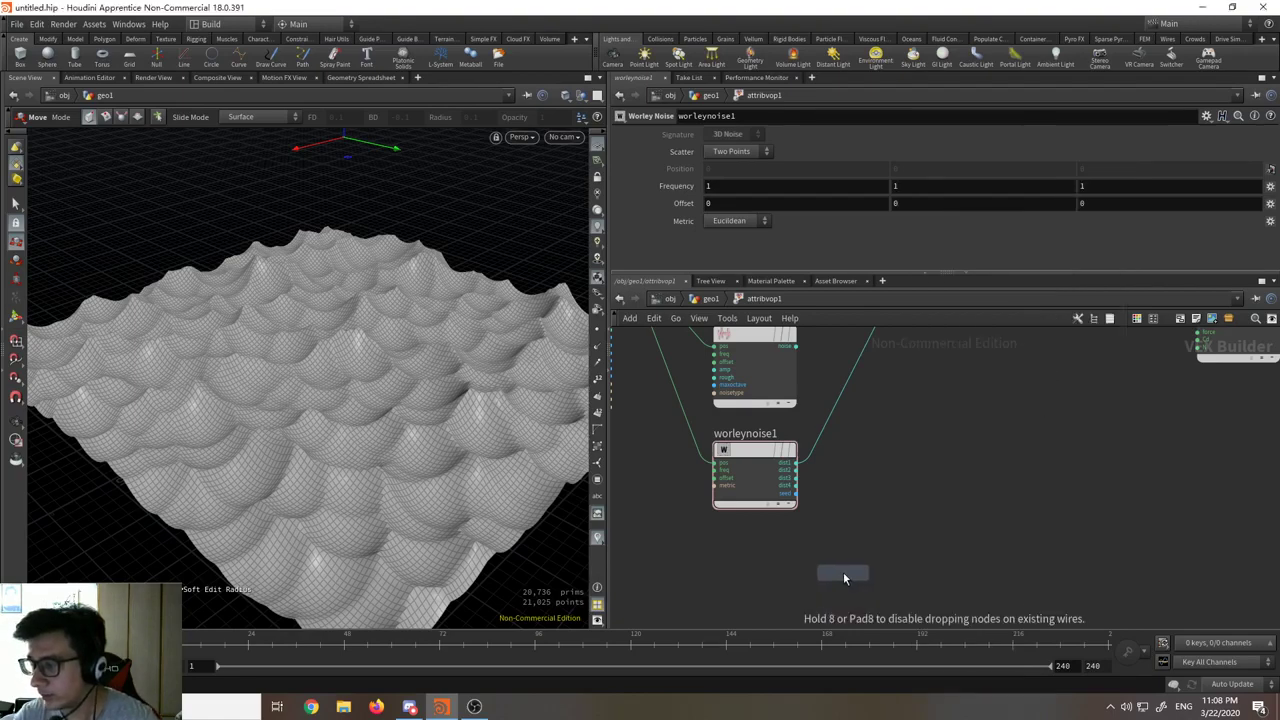
click(749, 574)
drag(746, 574, 759, 562)
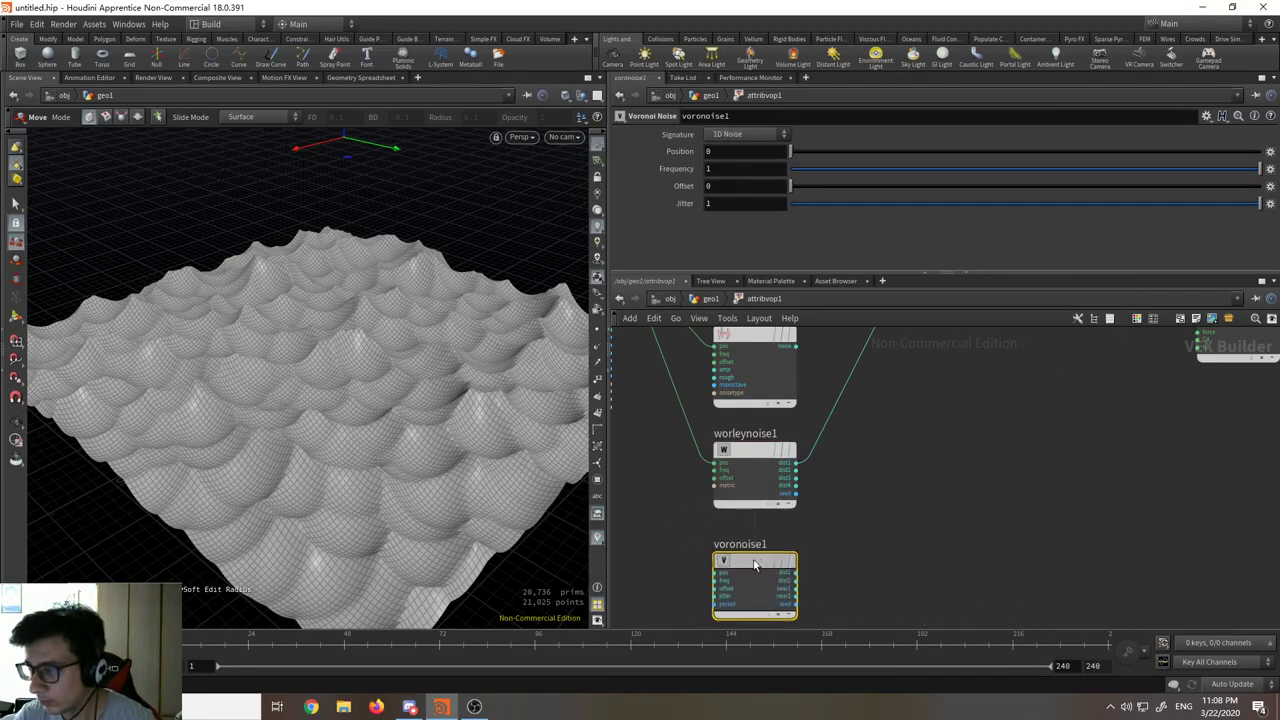
click(741, 136)
click(740, 161)
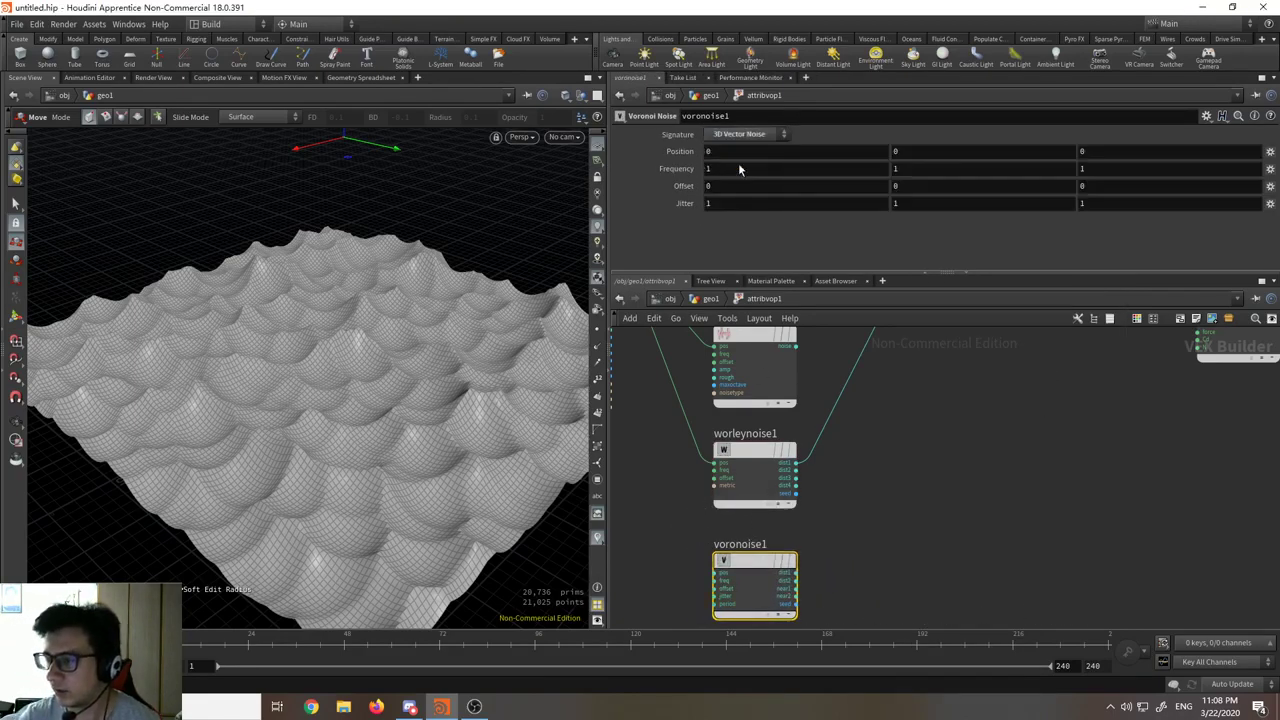
Step: Wire P of geometryvopglobal1 into the pos input of voronoise1, and its dist1 output into the amount input of displacenml1
key(h)
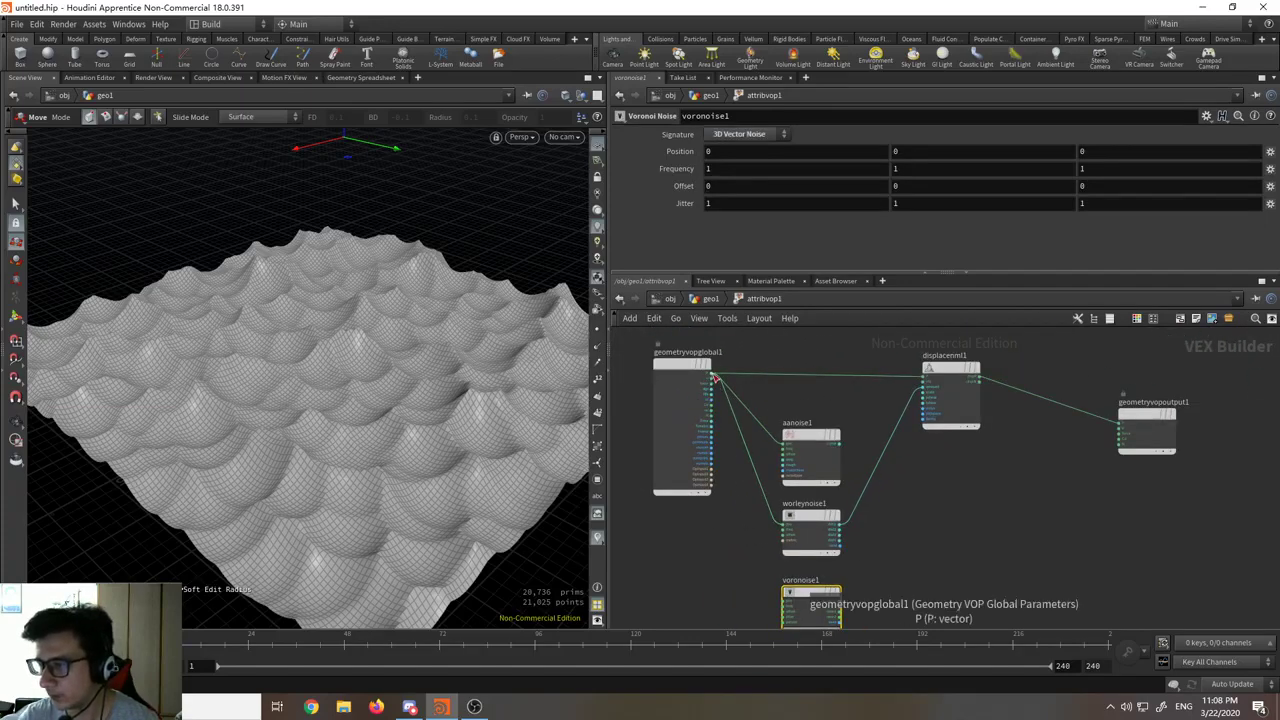
drag(712, 376, 834, 394)
mouse_move(845, 603)
scroll(857, 424, up, 5)
middle_drag(896, 440, 815, 470)
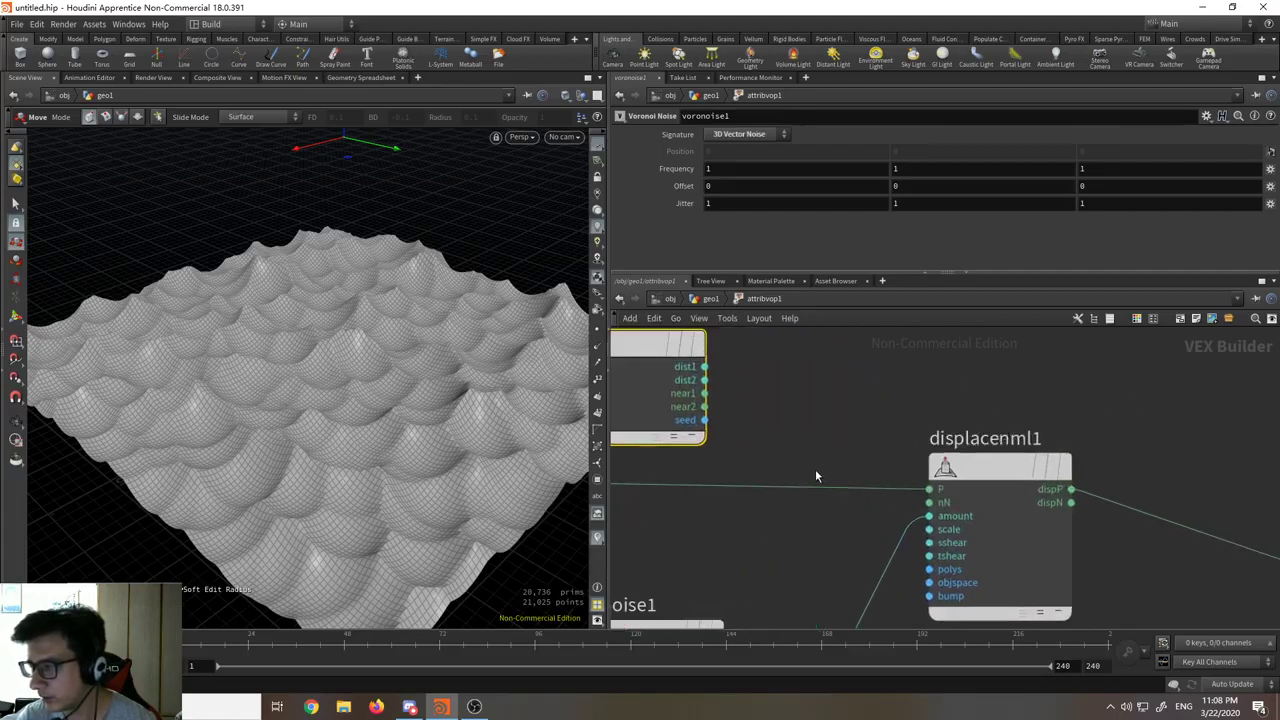
drag(707, 368, 929, 515)
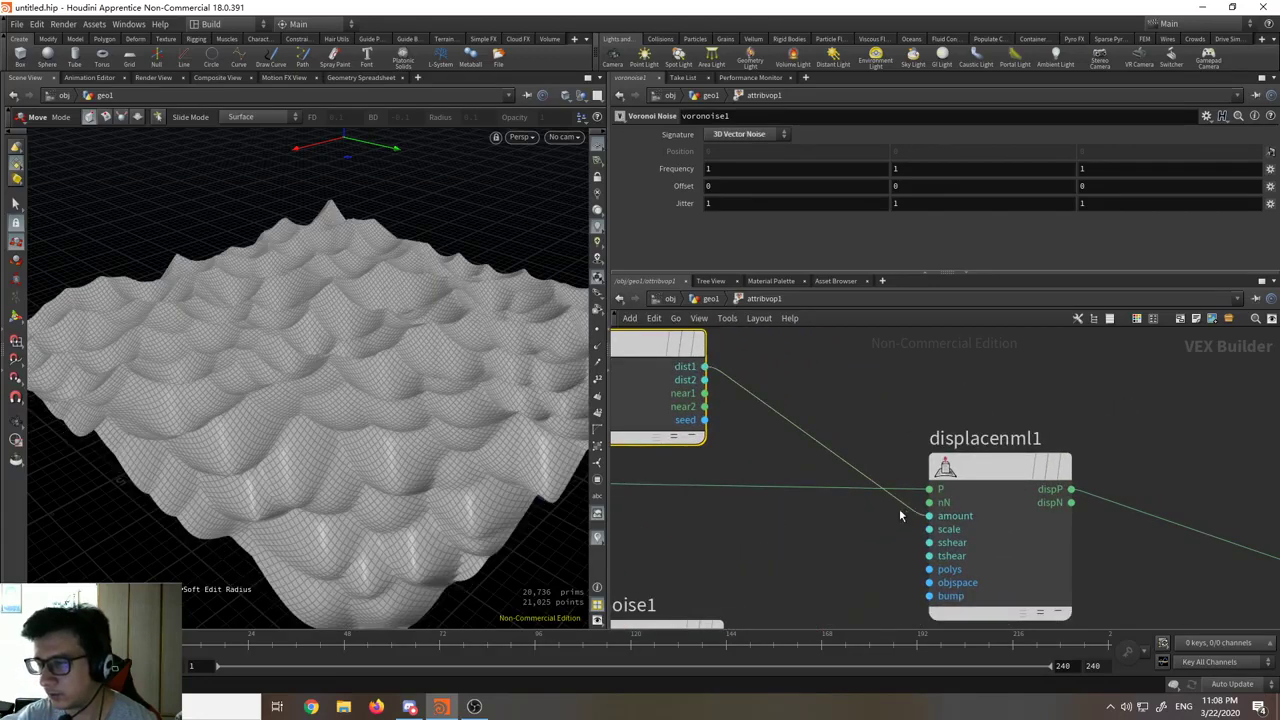
middle_drag(767, 450, 937, 535)
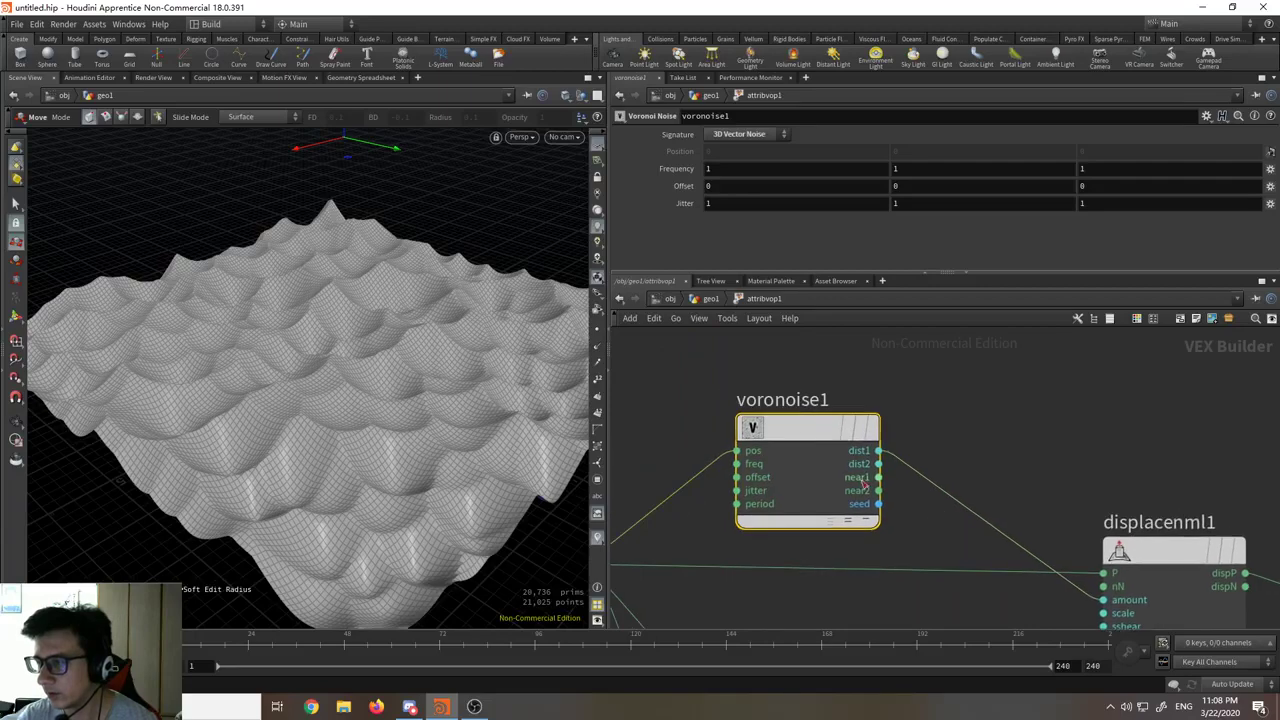
Step: Lower the jitter of voronoise1 to -0.7 in all three components
click(766, 138)
click(767, 143)
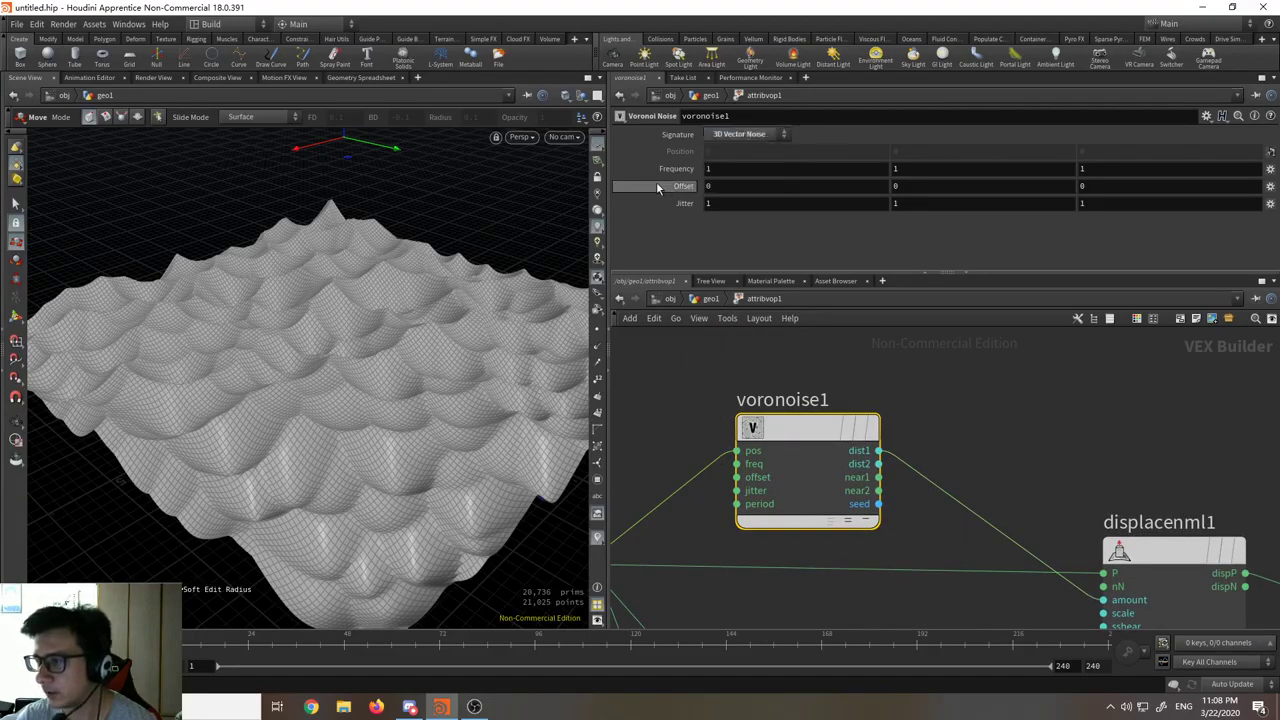
mouse_move(672, 168)
middle_down()
mouse_move(733, 179)
mouse_move(669, 175)
middle_up()
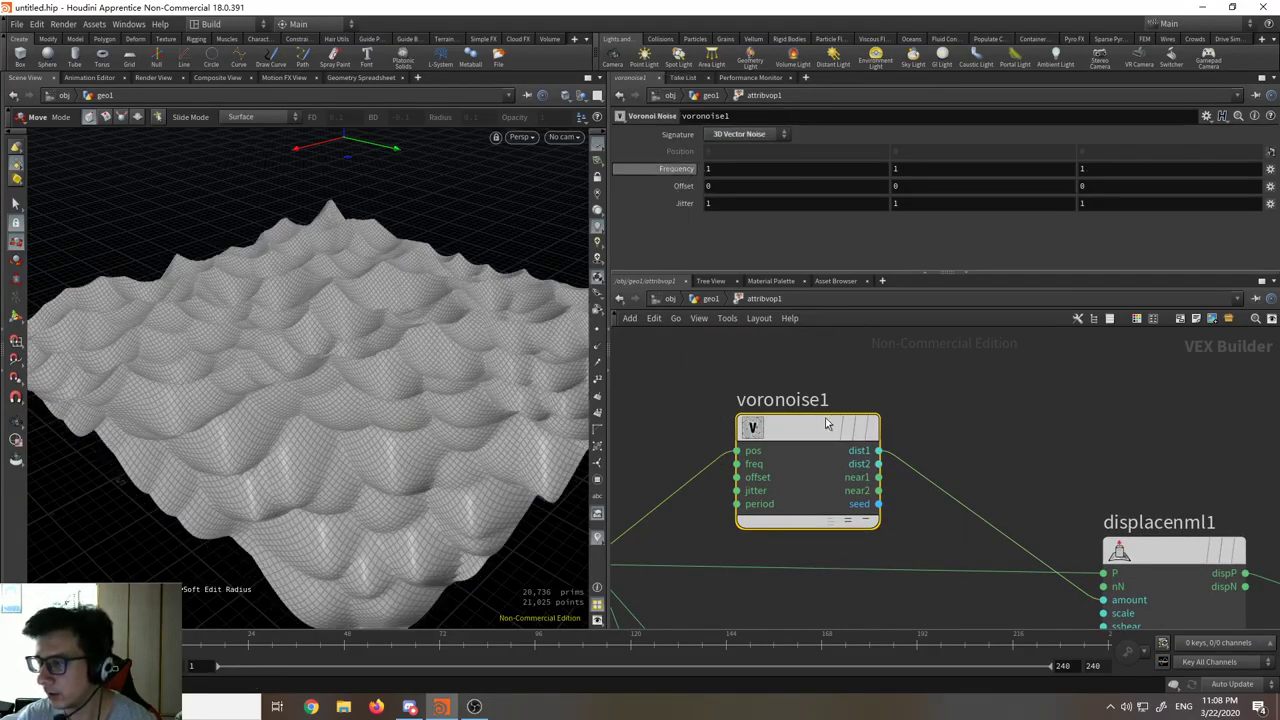
middle_drag(940, 395, 905, 374)
middle_drag(675, 203, 564, 215)
alt+drag(517, 396, 409, 409)
key(t)
scroll(918, 473, down, 4)
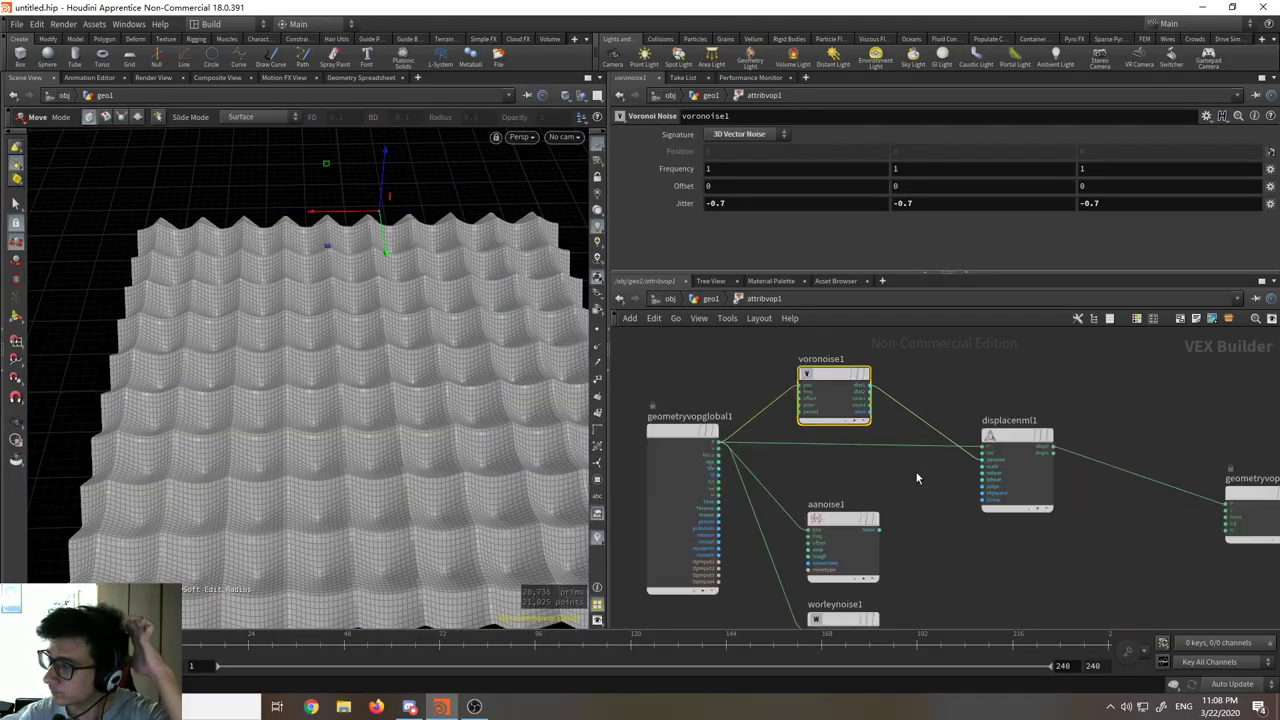
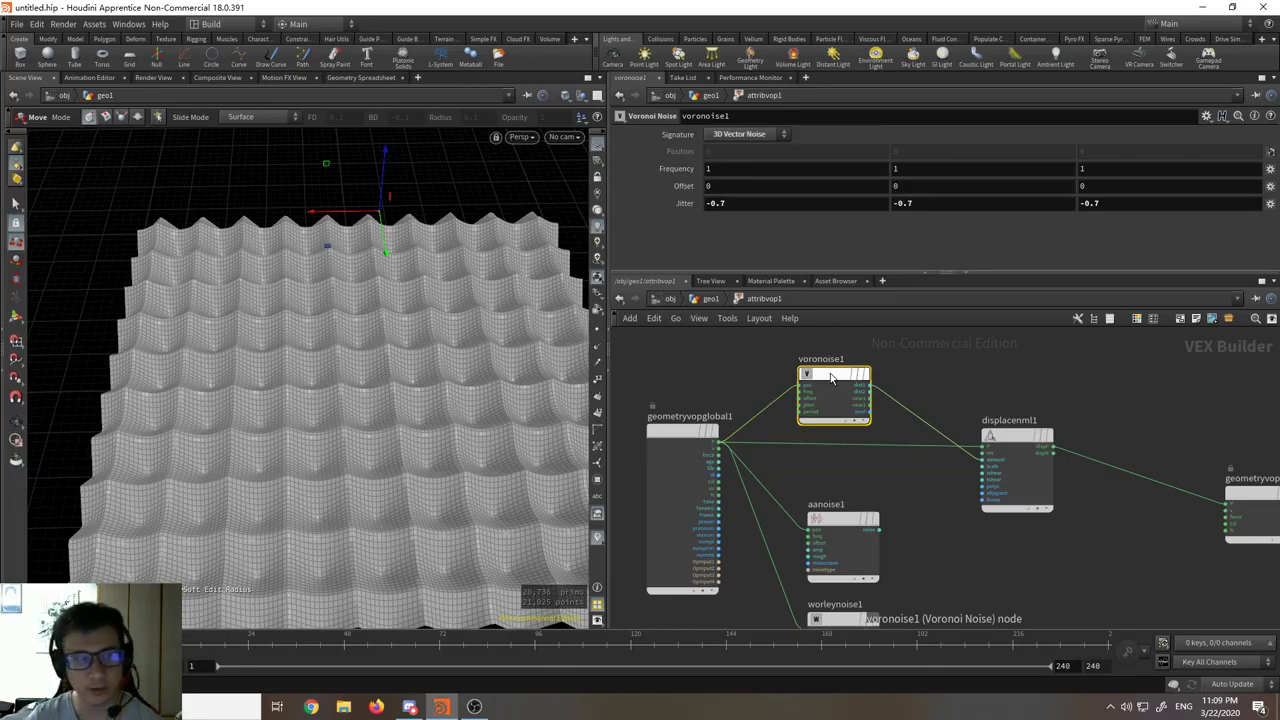
Step: Delete voronoise1 and the leftover wire running from geometryvopglobal1 into the amount input of displacenml1
mouse_move(834, 377)
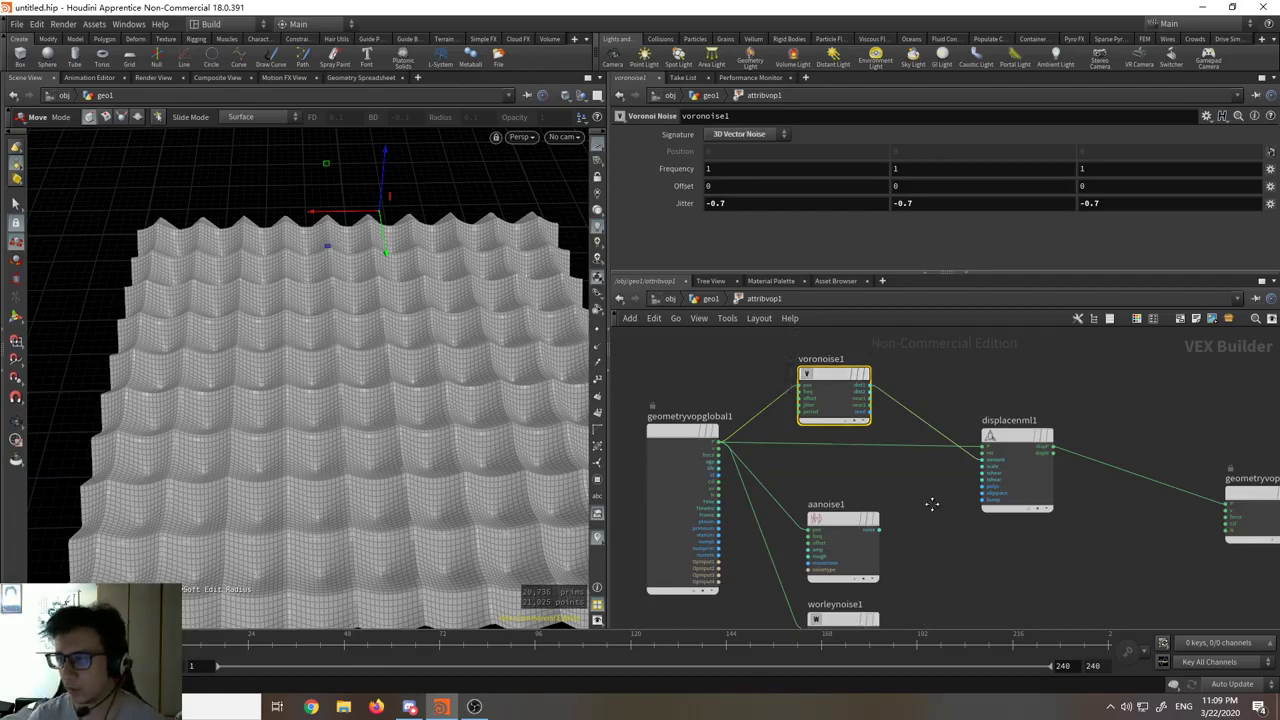
middle_drag(932, 508, 903, 495)
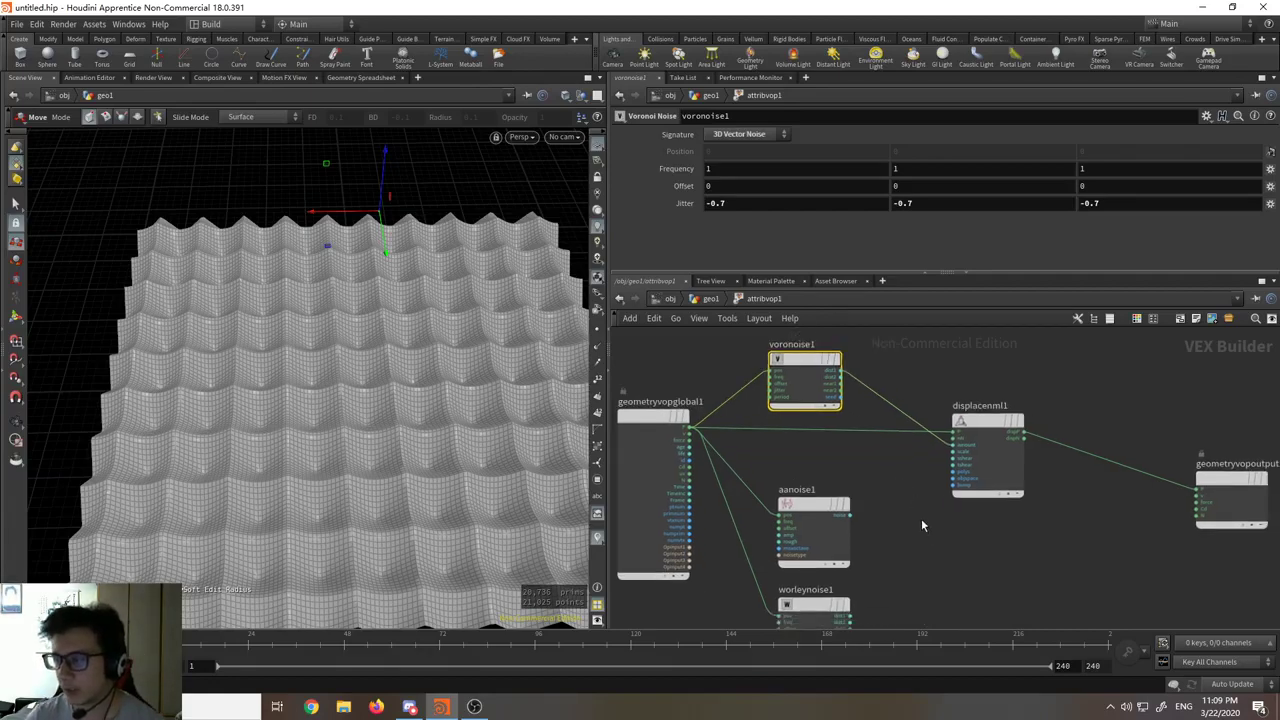
key(Delete)
middle_drag(921, 519, 922, 507)
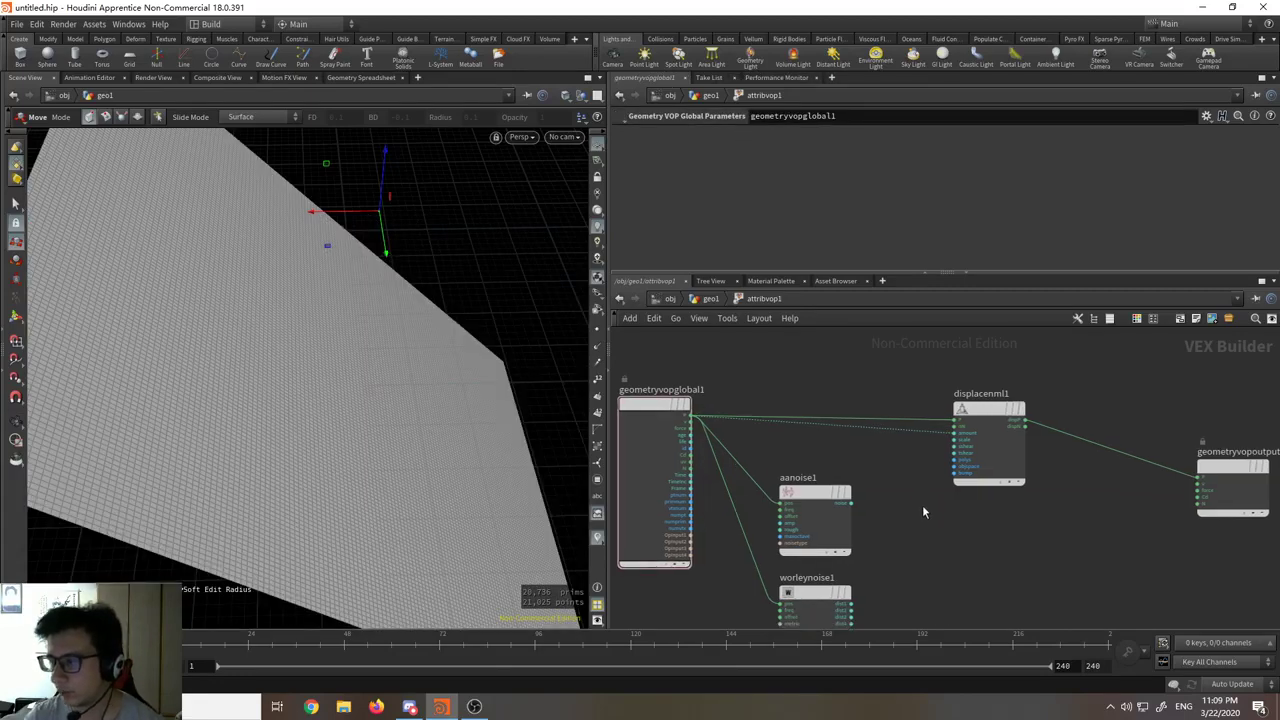
click(929, 428)
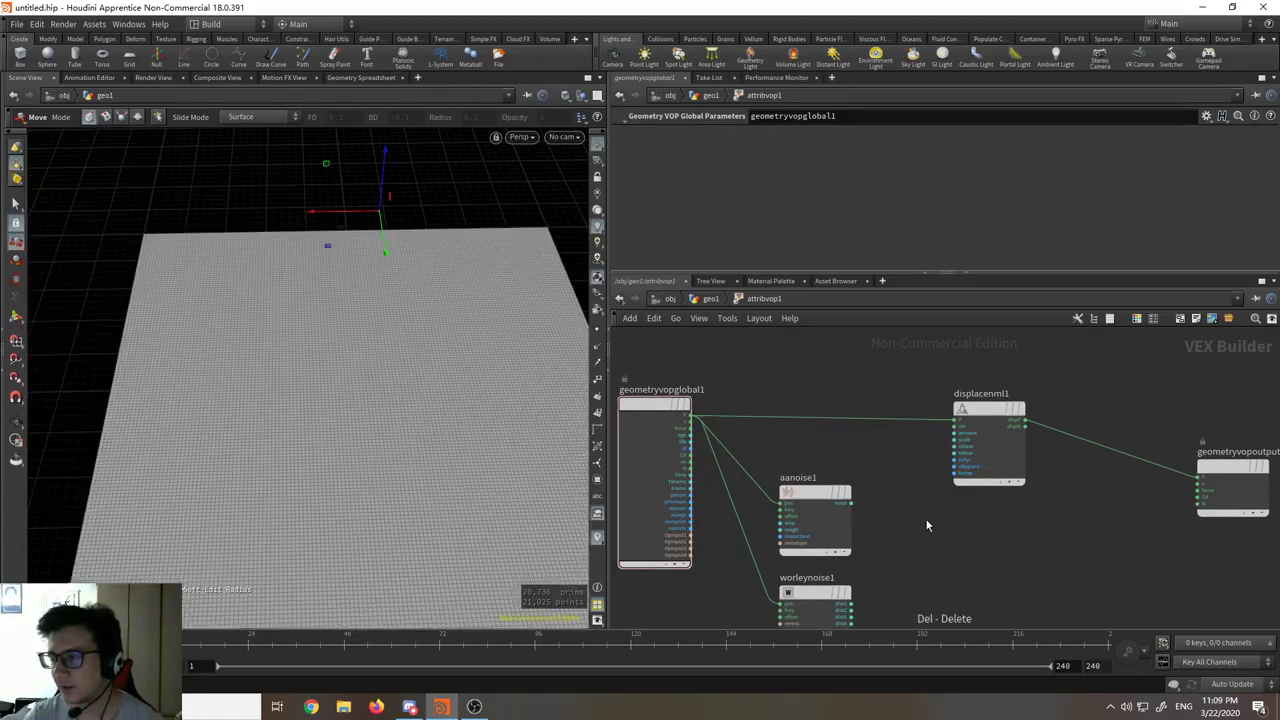
middle_drag(935, 532, 925, 510)
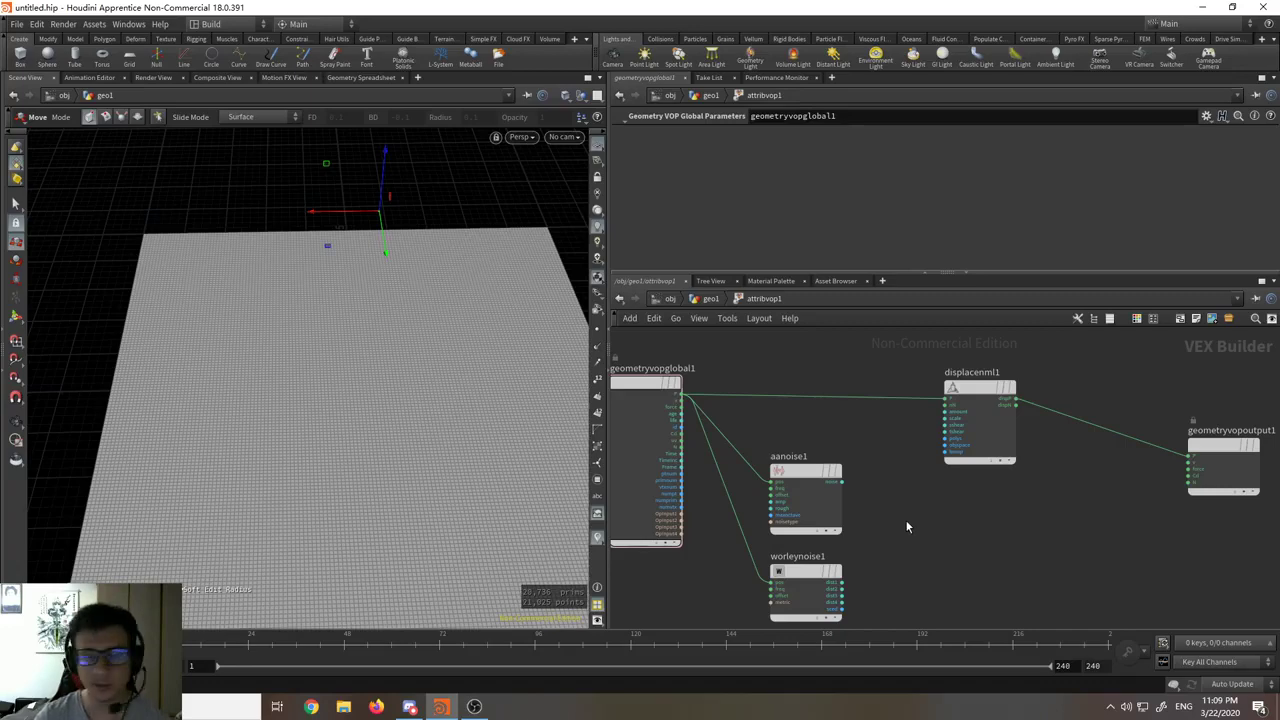
Step: Wire the noise output of aanoise1 into the amount input of displacenml1
click(839, 491)
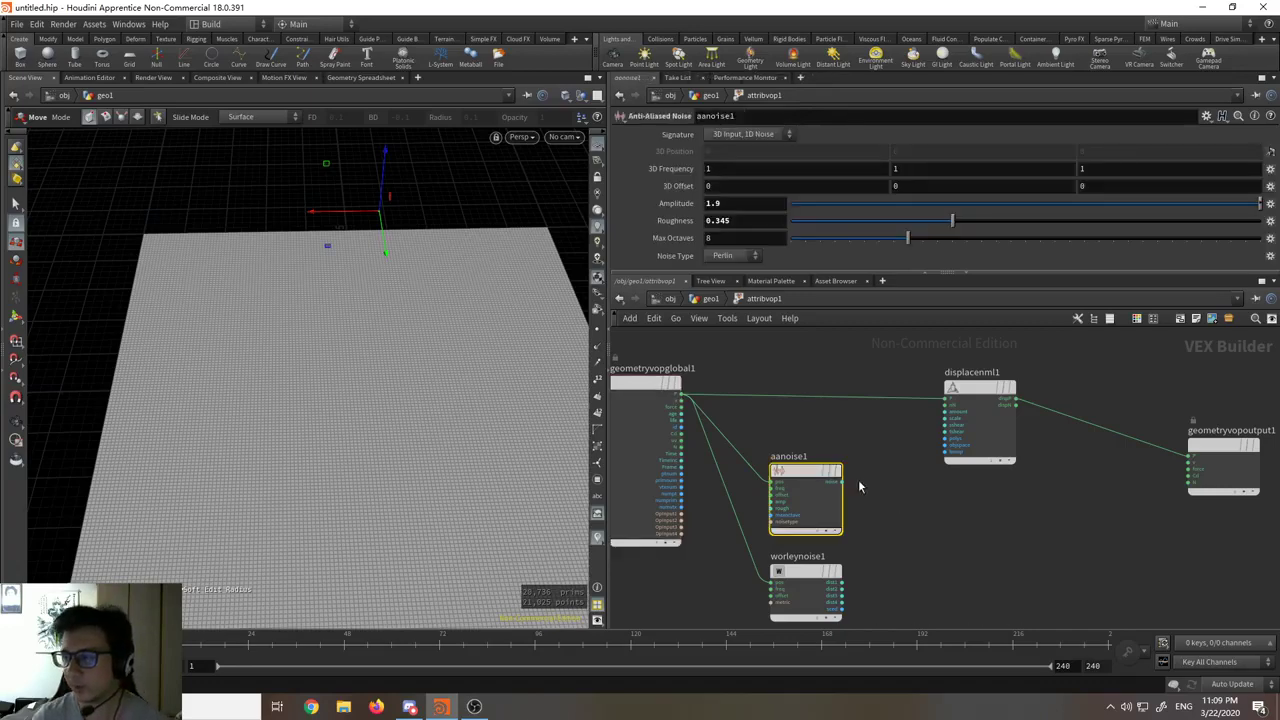
scroll(836, 500, up, 3)
middle_drag(836, 503, 800, 533)
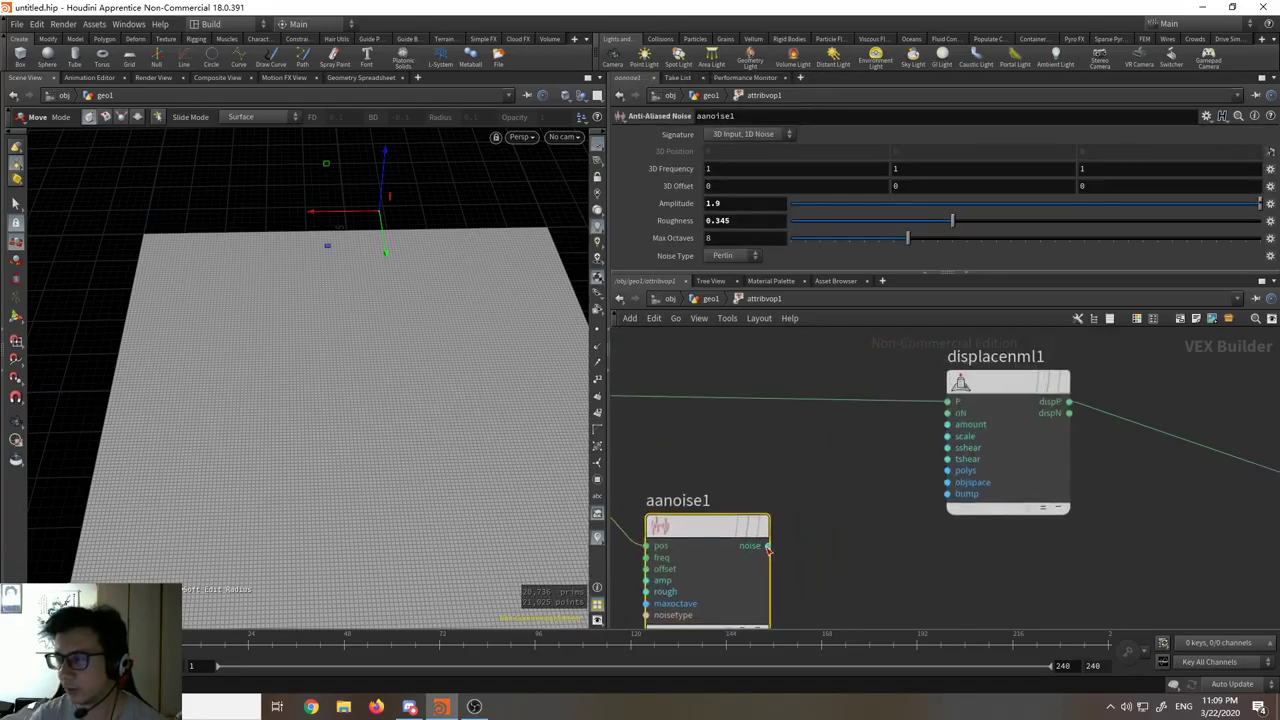
drag(767, 545, 961, 414)
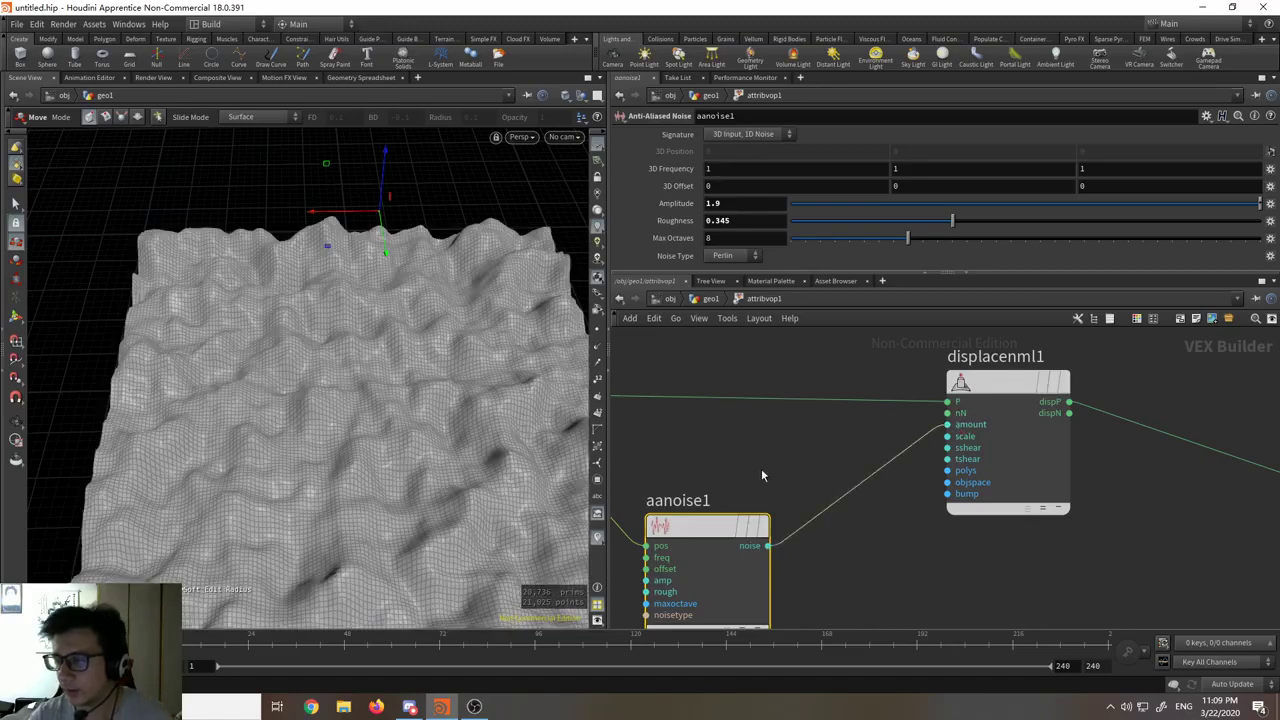
Step: Promote the 3D Frequency of aanoise1 to a parameter and expand the promoted input into a full freq parameter node
middle_drag(761, 468, 868, 433)
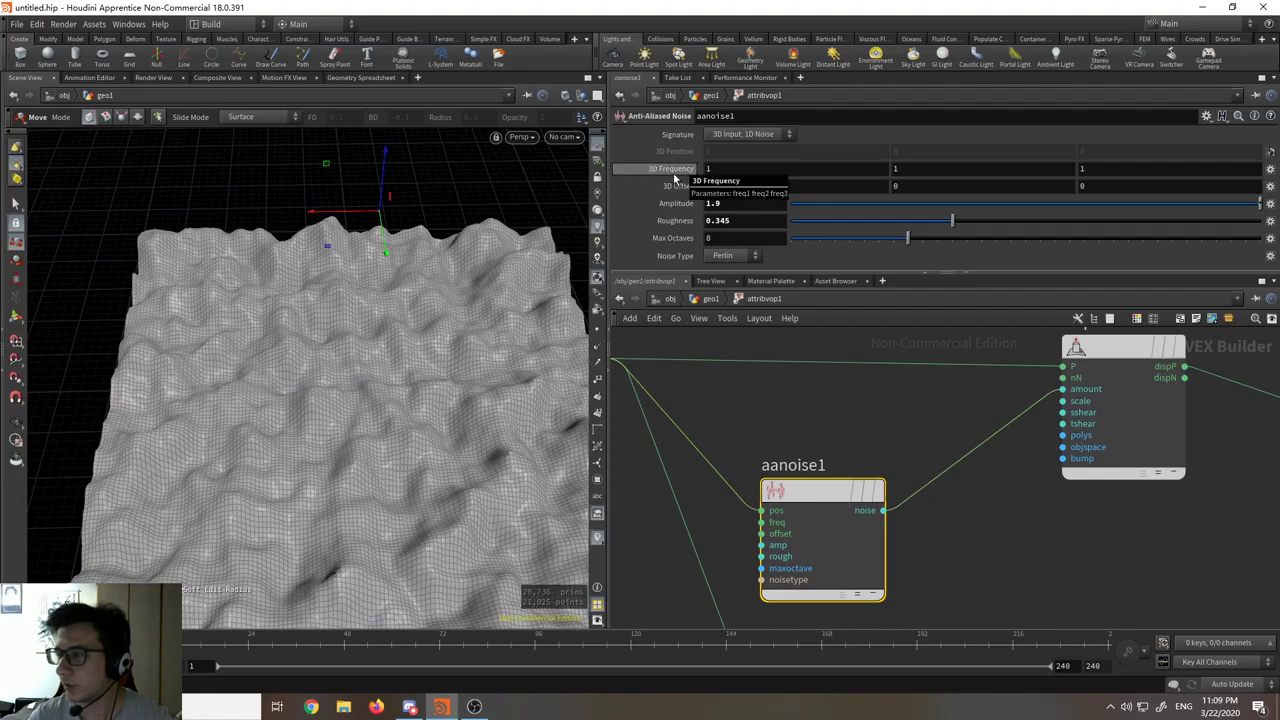
click(1270, 169)
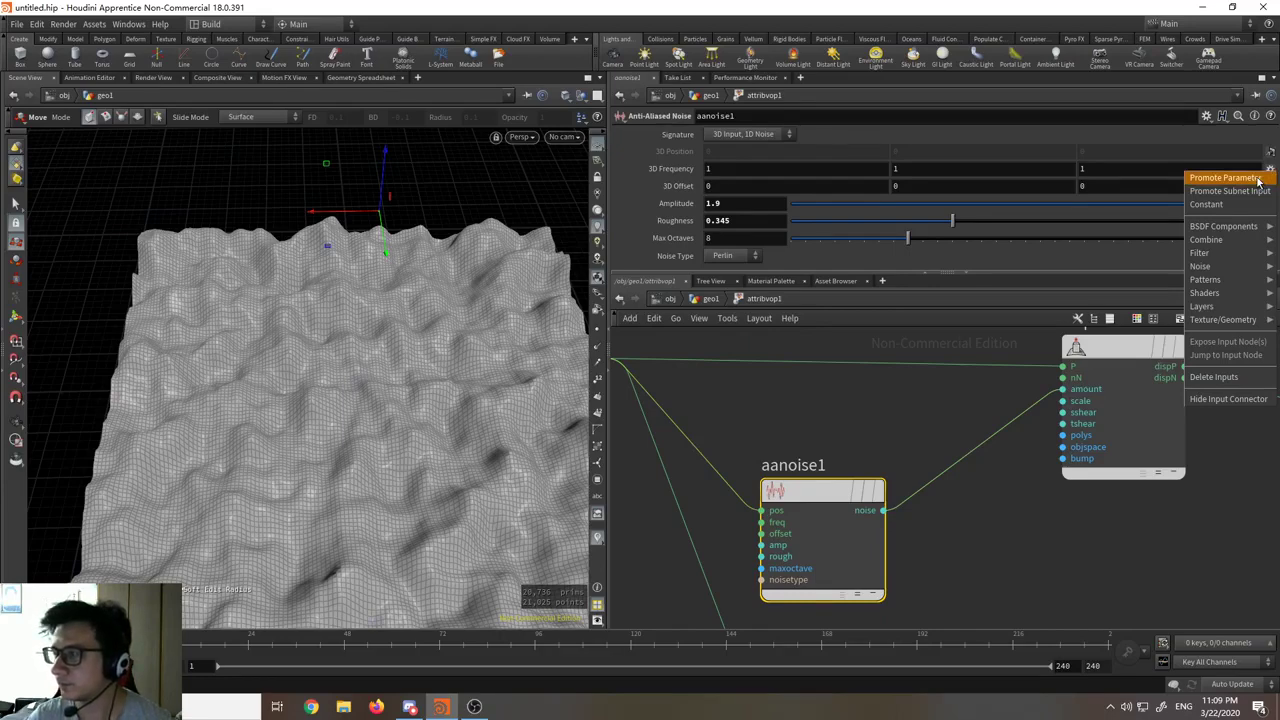
click(1225, 178)
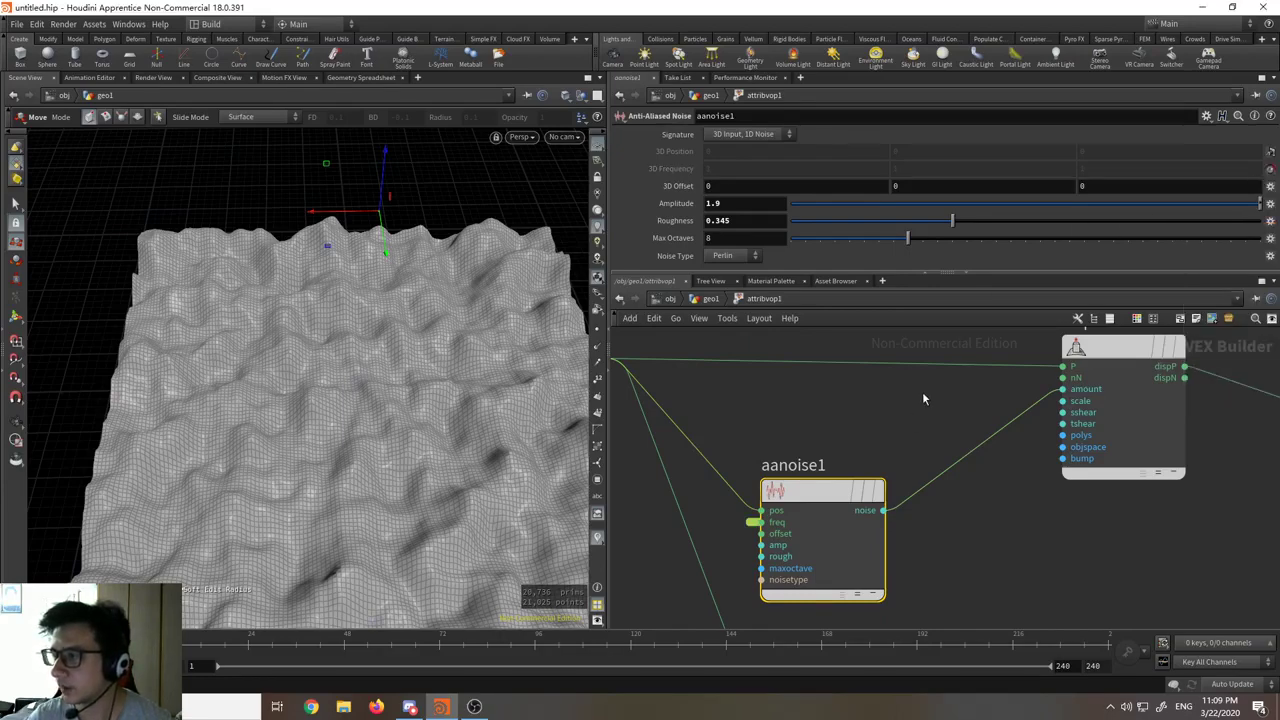
click(750, 530)
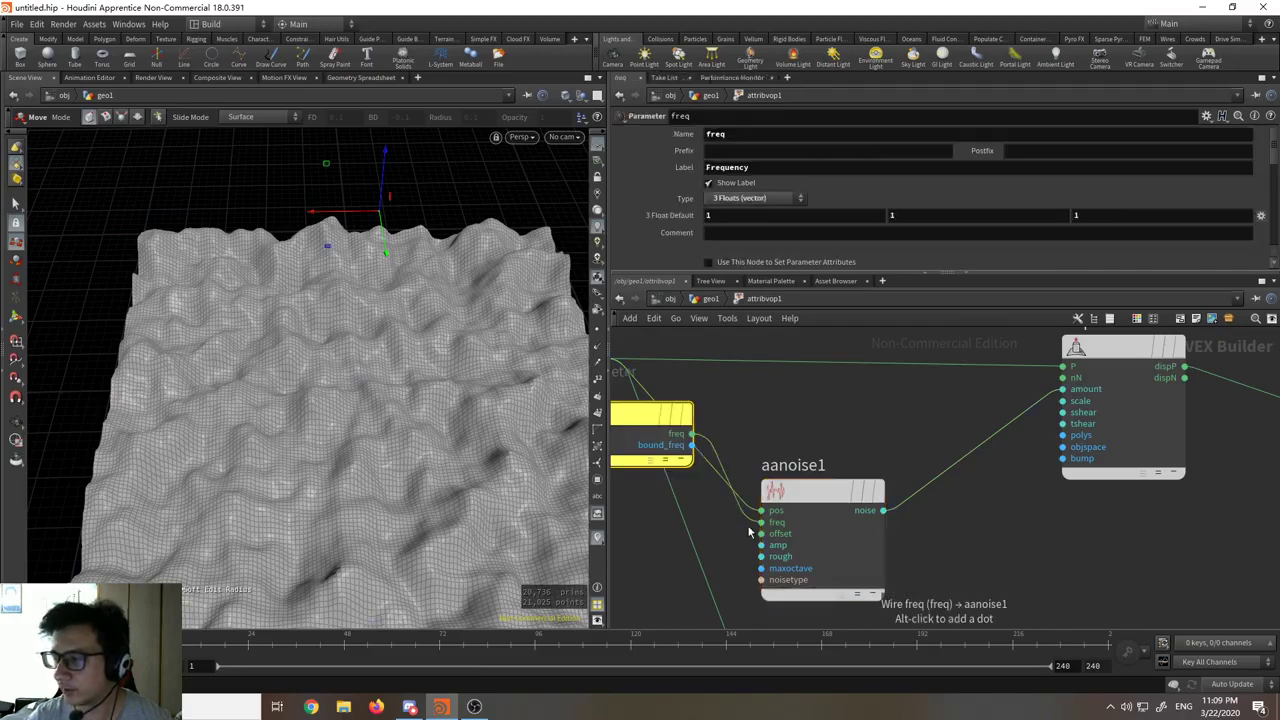
Step: Move geometryvopglobal1 farther away from the noise nodes and place the freq node above the wires between it and aanoise1
scroll(1010, 490, down, 3)
drag(1008, 490, 1048, 490)
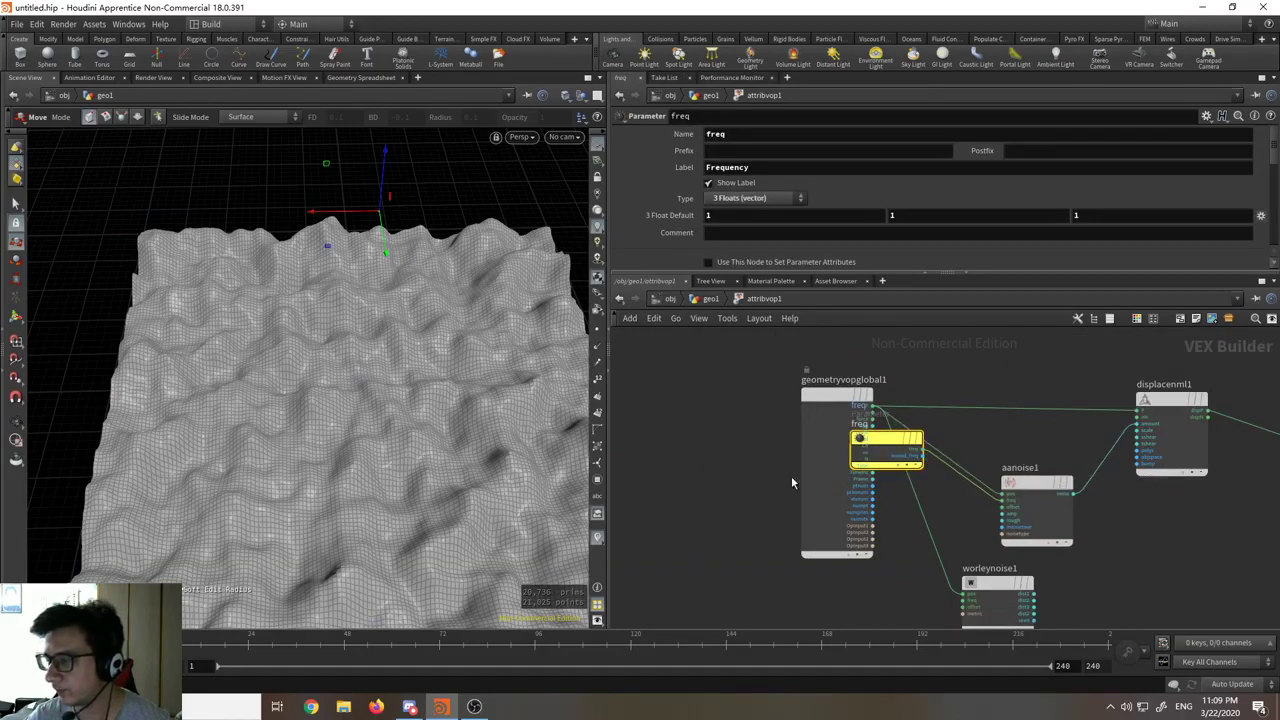
drag(791, 476, 665, 476)
drag(893, 441, 876, 370)
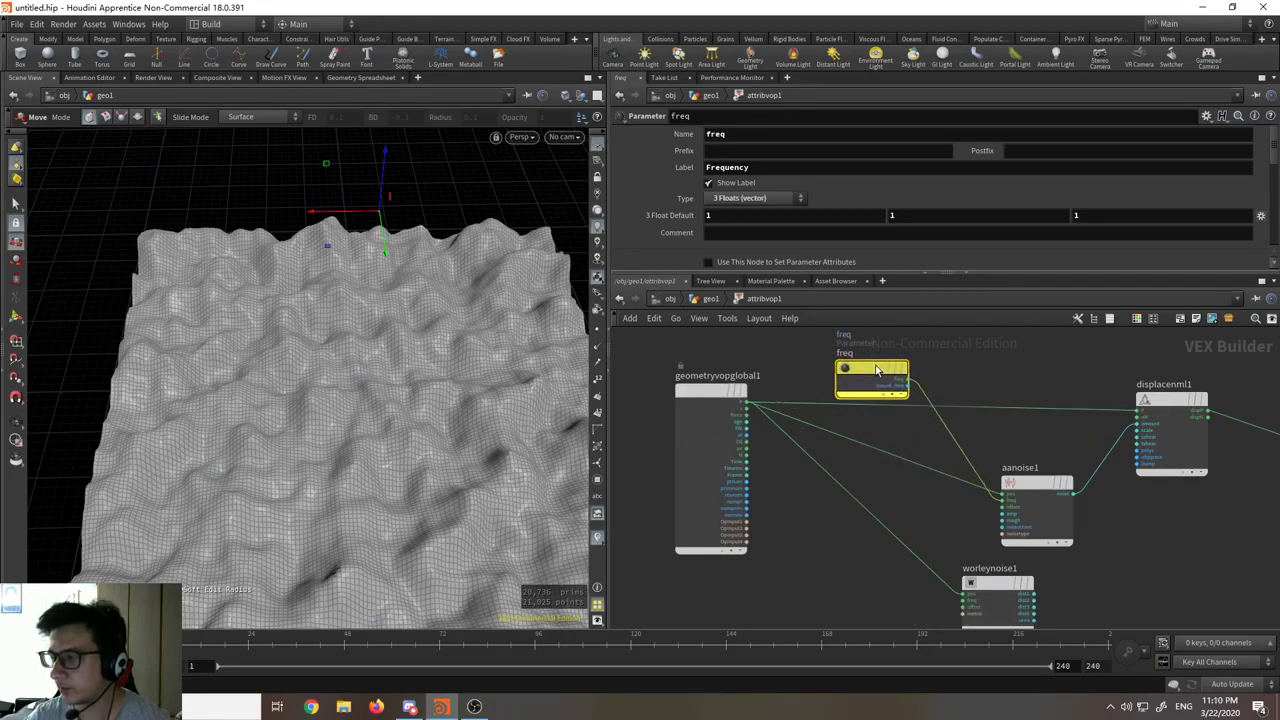
middle_drag(938, 388, 894, 447)
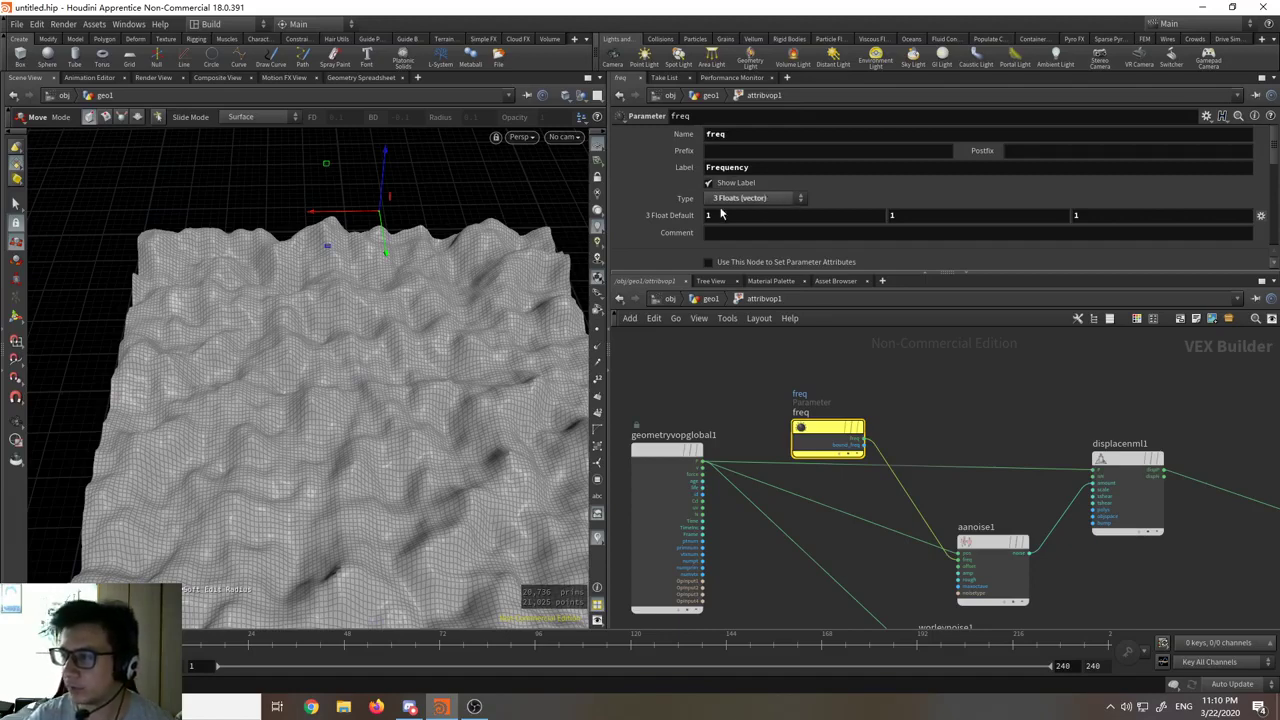
middle_drag(930, 390, 882, 364)
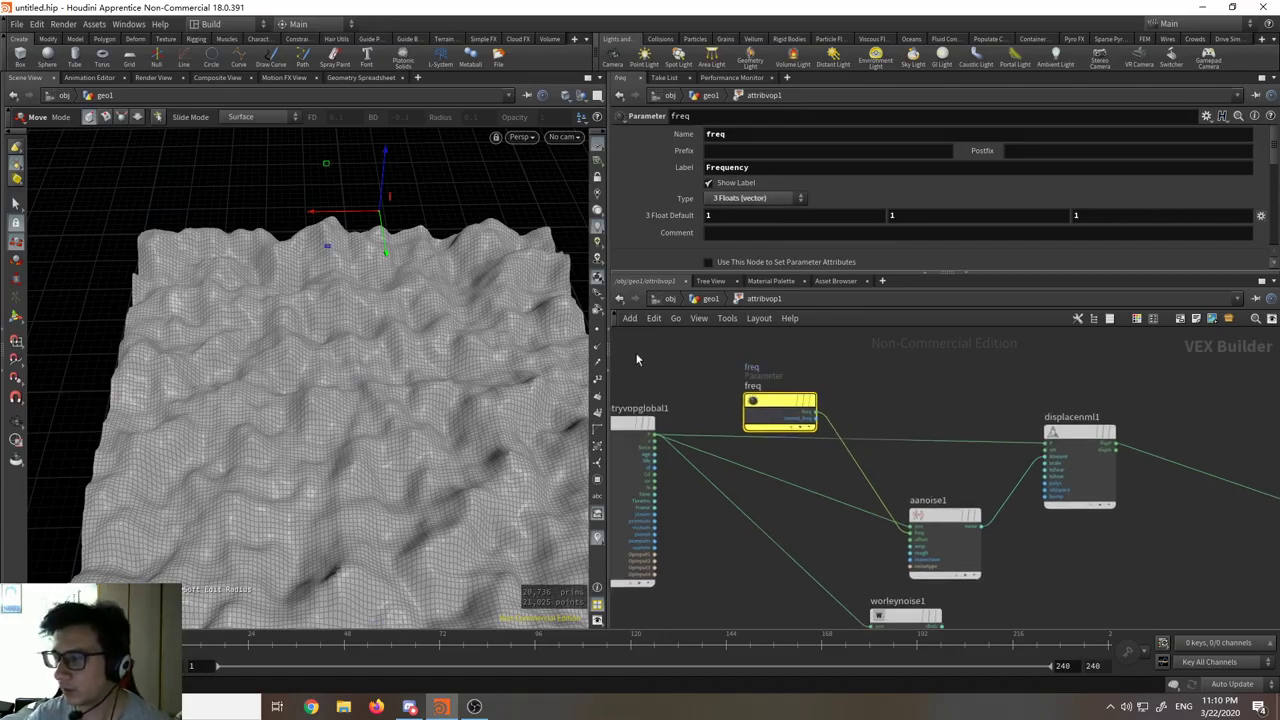
Step: Adjust the promoted Frequency on attribvop1 at the geometry level and go back inside its VOP network
click(619, 299)
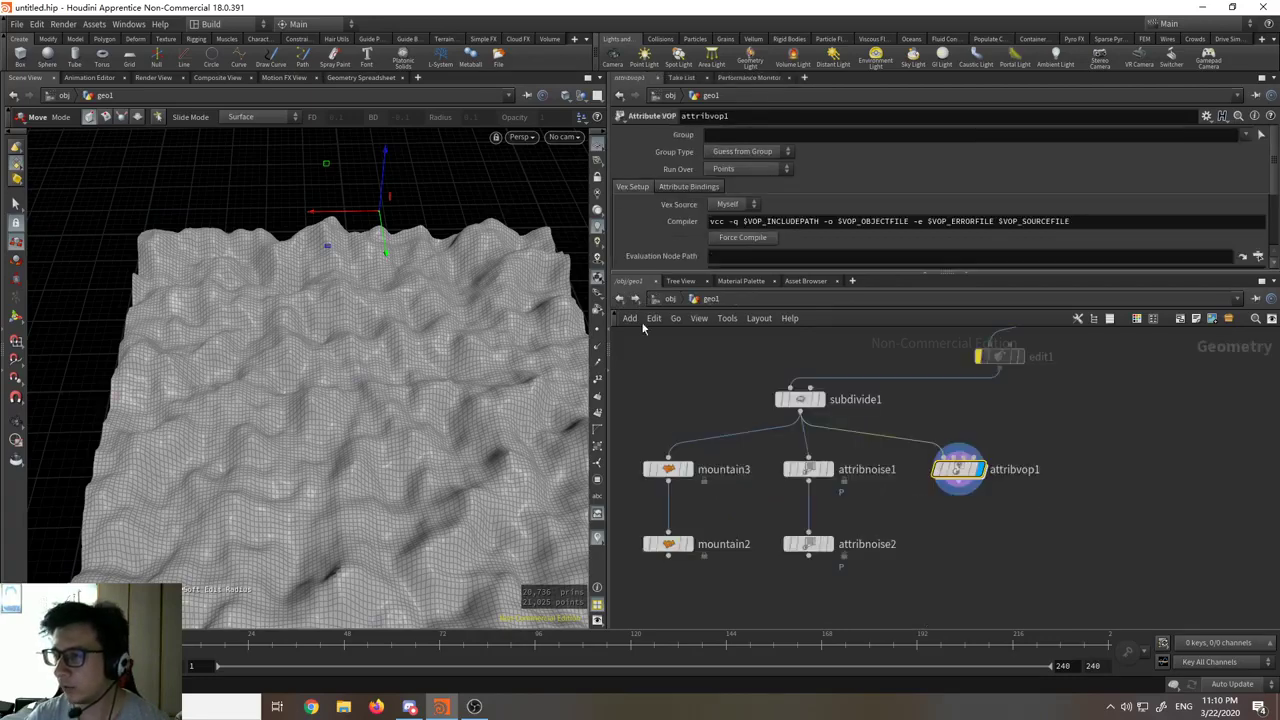
scroll(820, 187, down, 3)
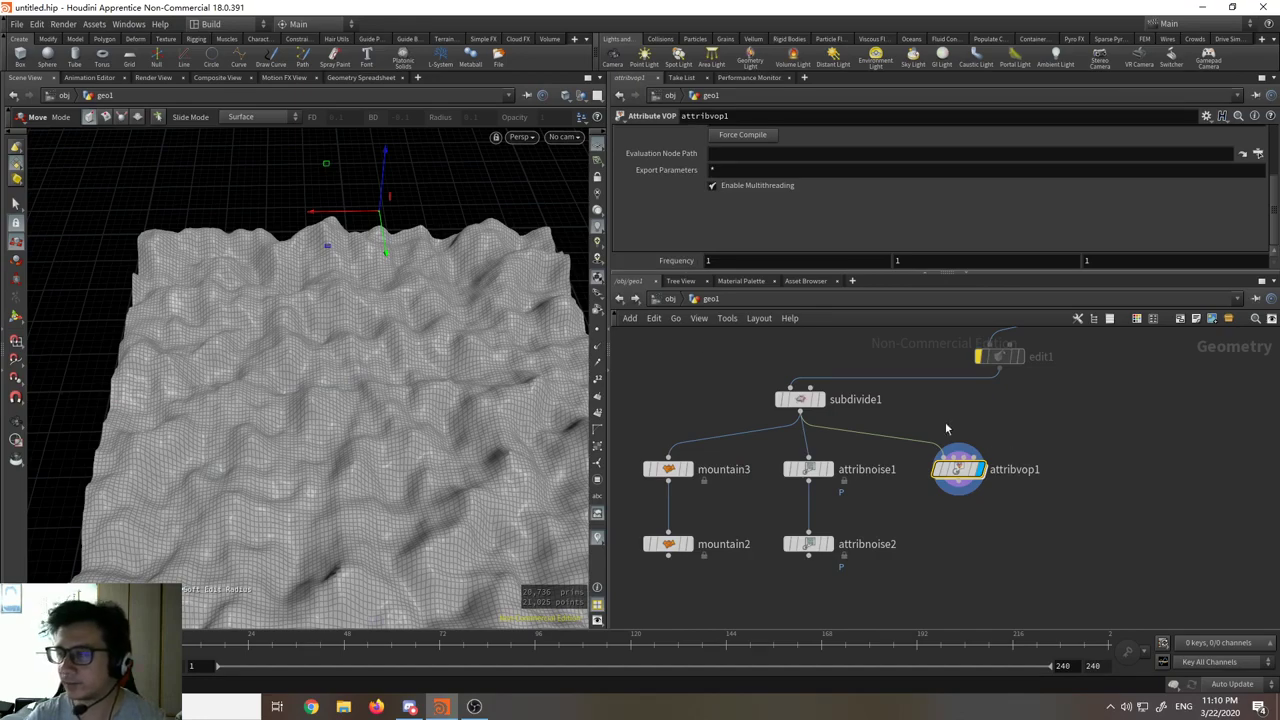
middle_drag(670, 260, 716, 261)
double_click(958, 469)
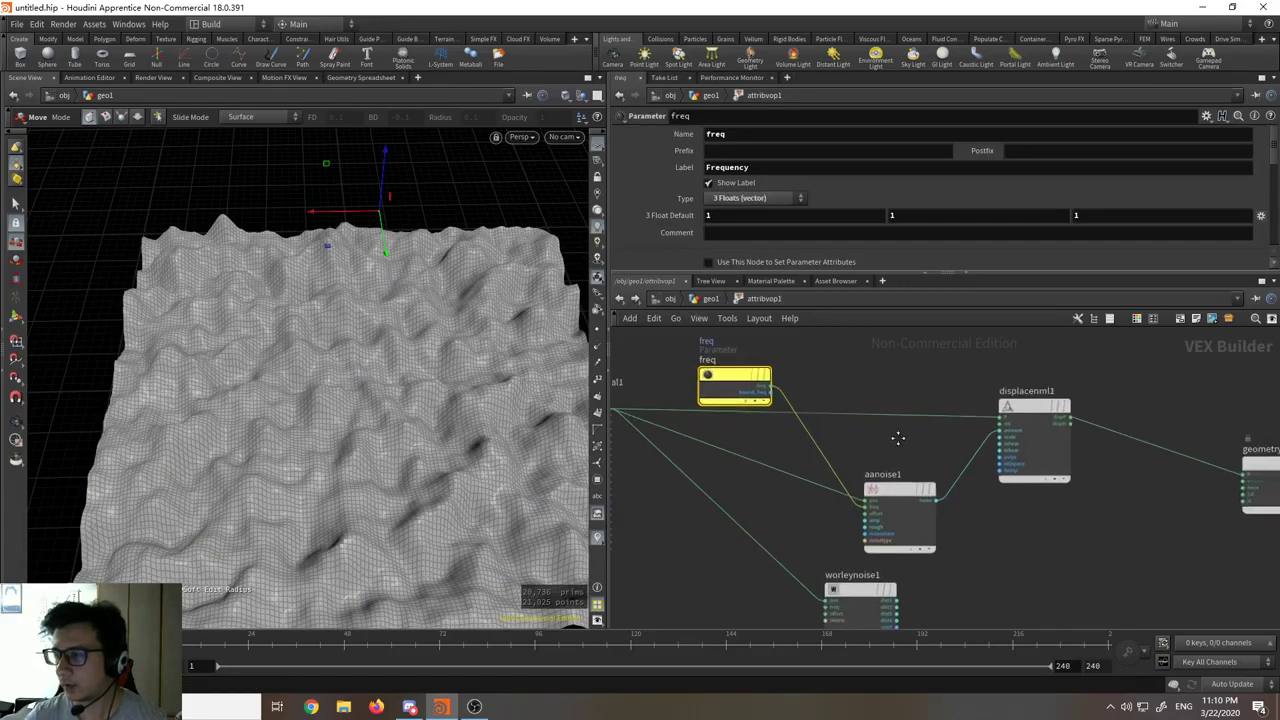
Step: Move the freq node below the wires, between geometryvopglobal1 and worleynoise1
scroll(900, 443, down, 3)
scroll(895, 455, up, 4)
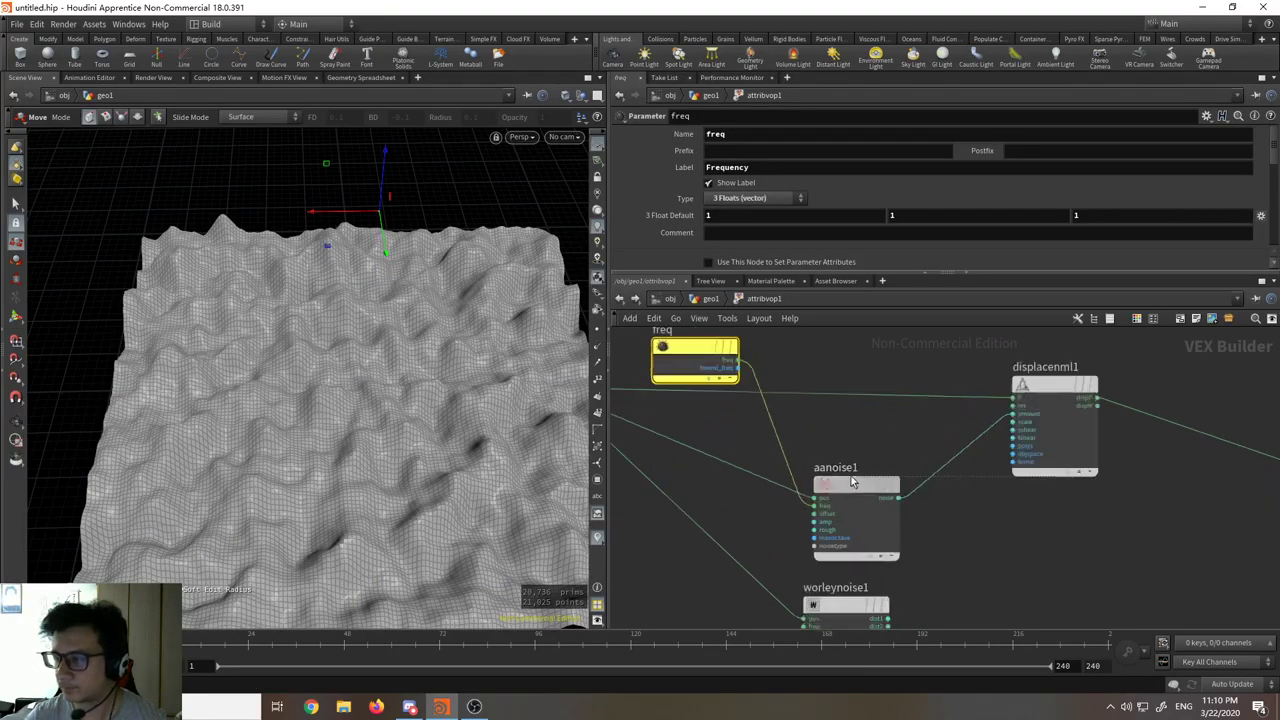
key(h)
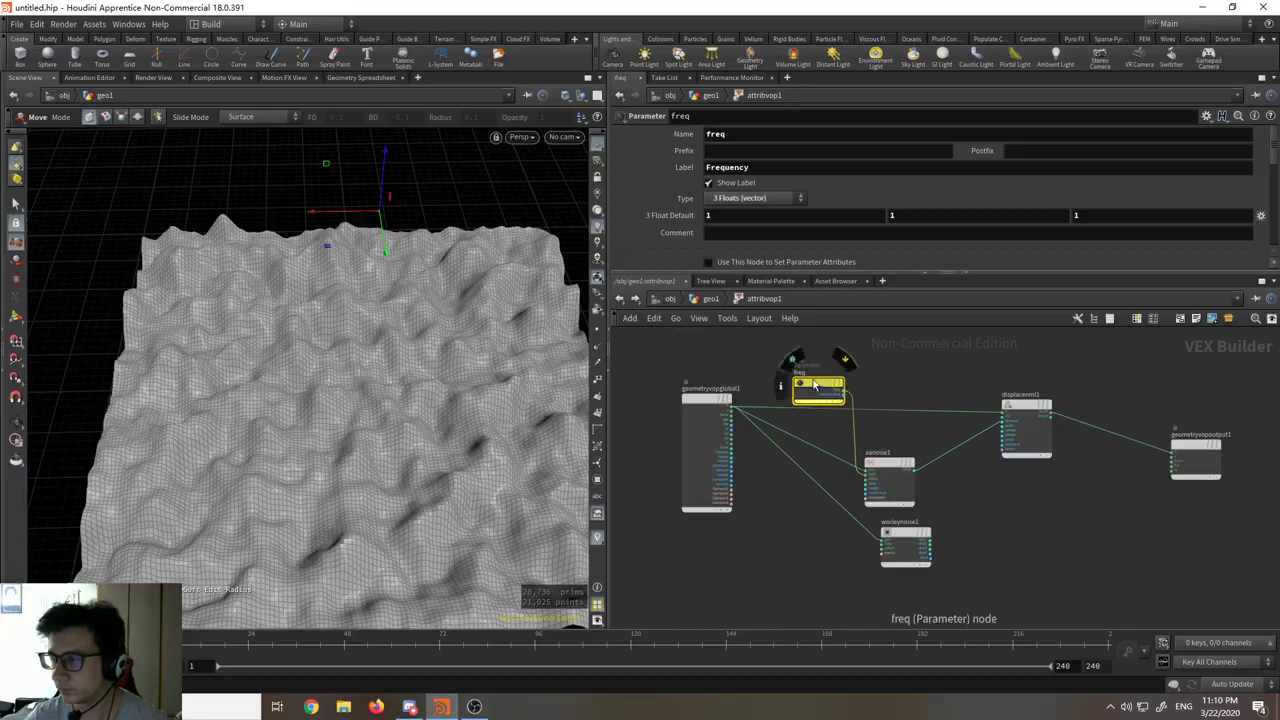
drag(815, 385, 773, 538)
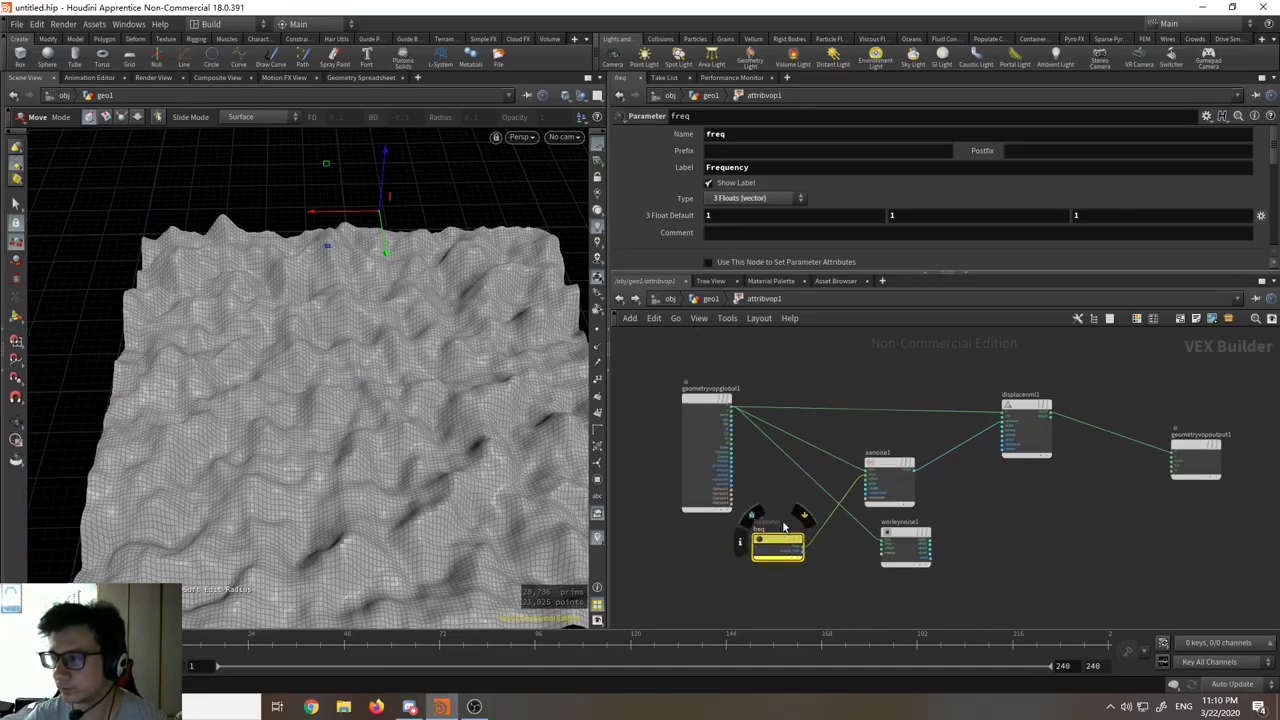
scroll(785, 527, up, 2)
scroll(747, 504, up, 2)
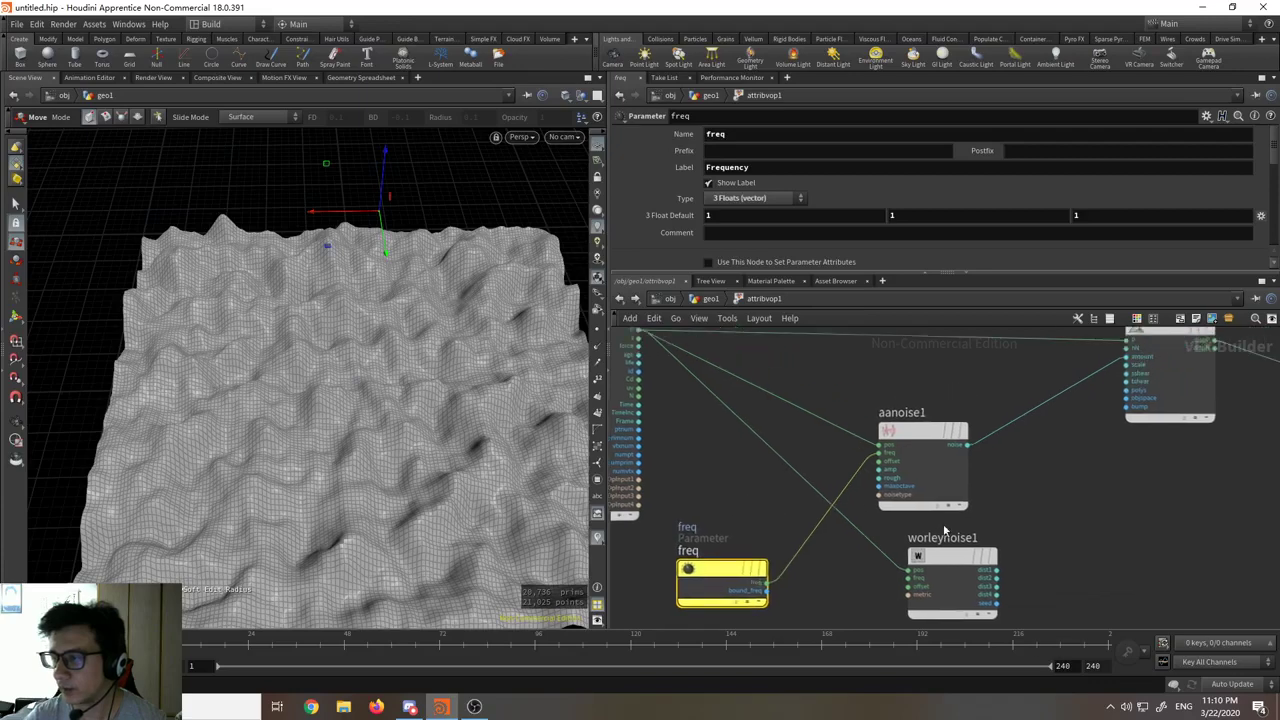
scroll(907, 537, down, 3)
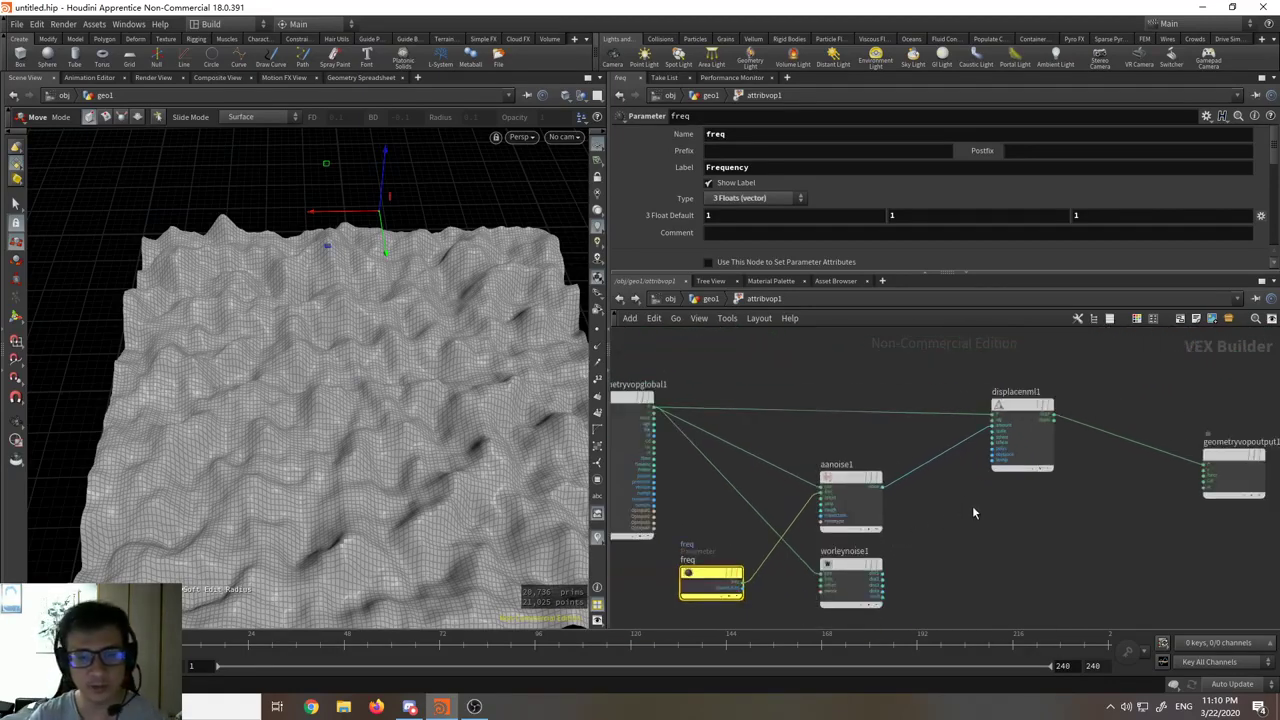
Step: Add a Multiply Constant node and insert it into the wire between aanoise1 and the amount input of displacenml1
middle_drag(986, 511, 982, 548)
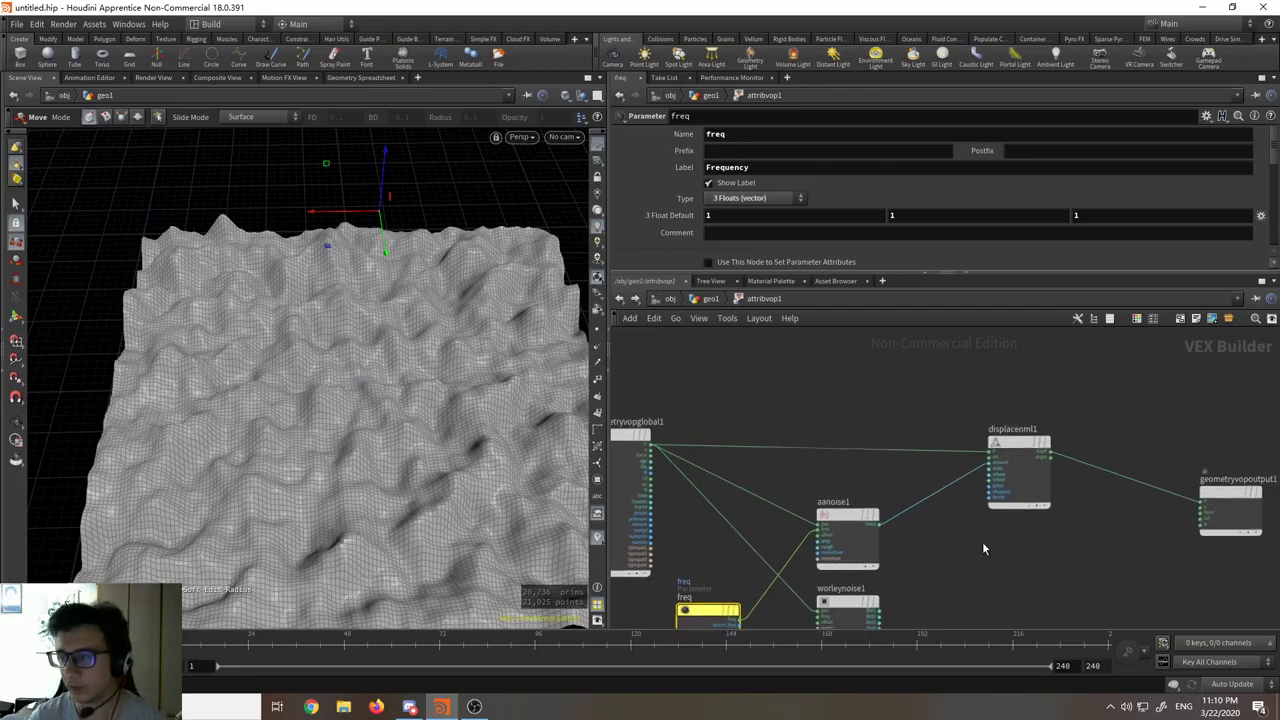
scroll(845, 480, up, 3)
scroll(805, 490, down, 2)
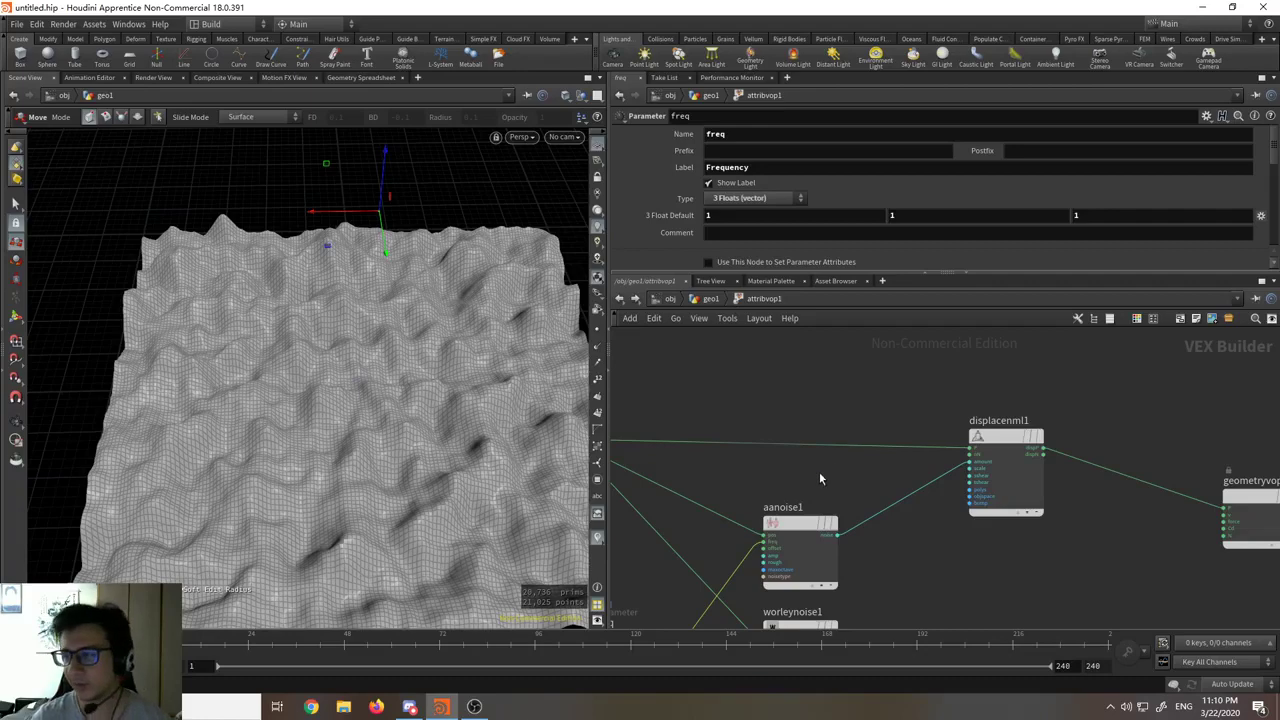
key(Tab)
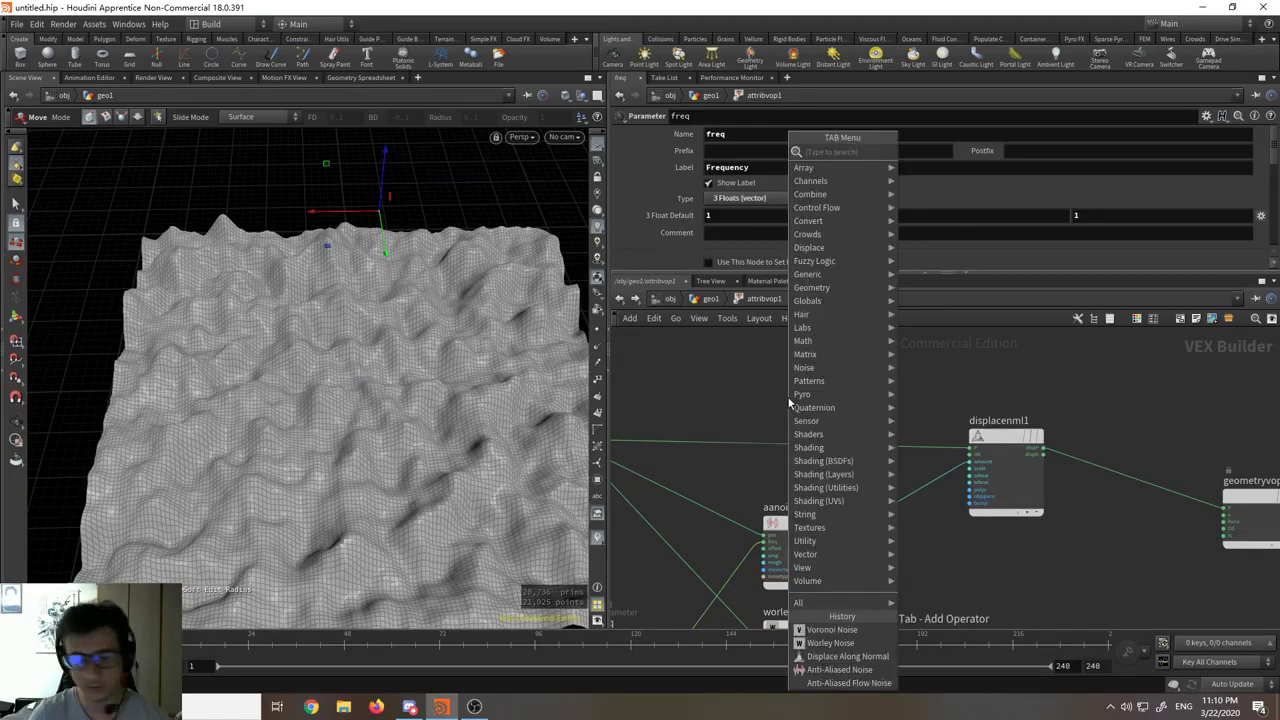
text(multi)
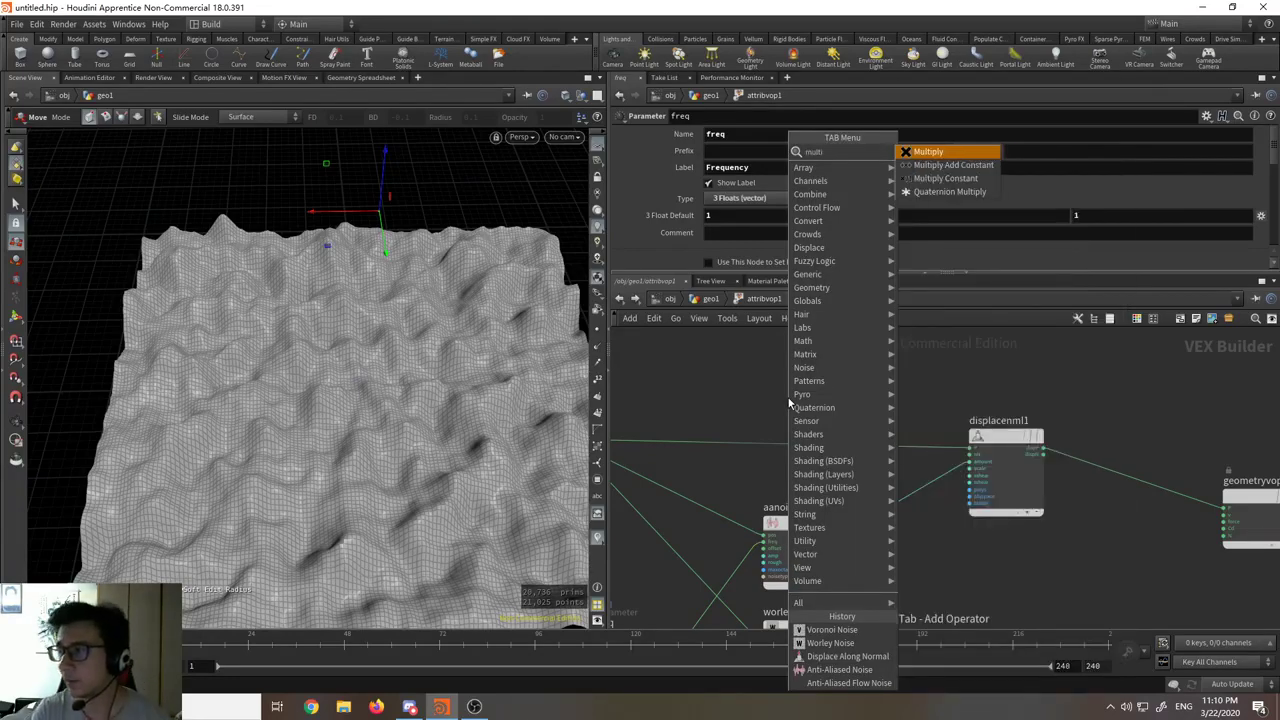
key(Down)
key(Down)
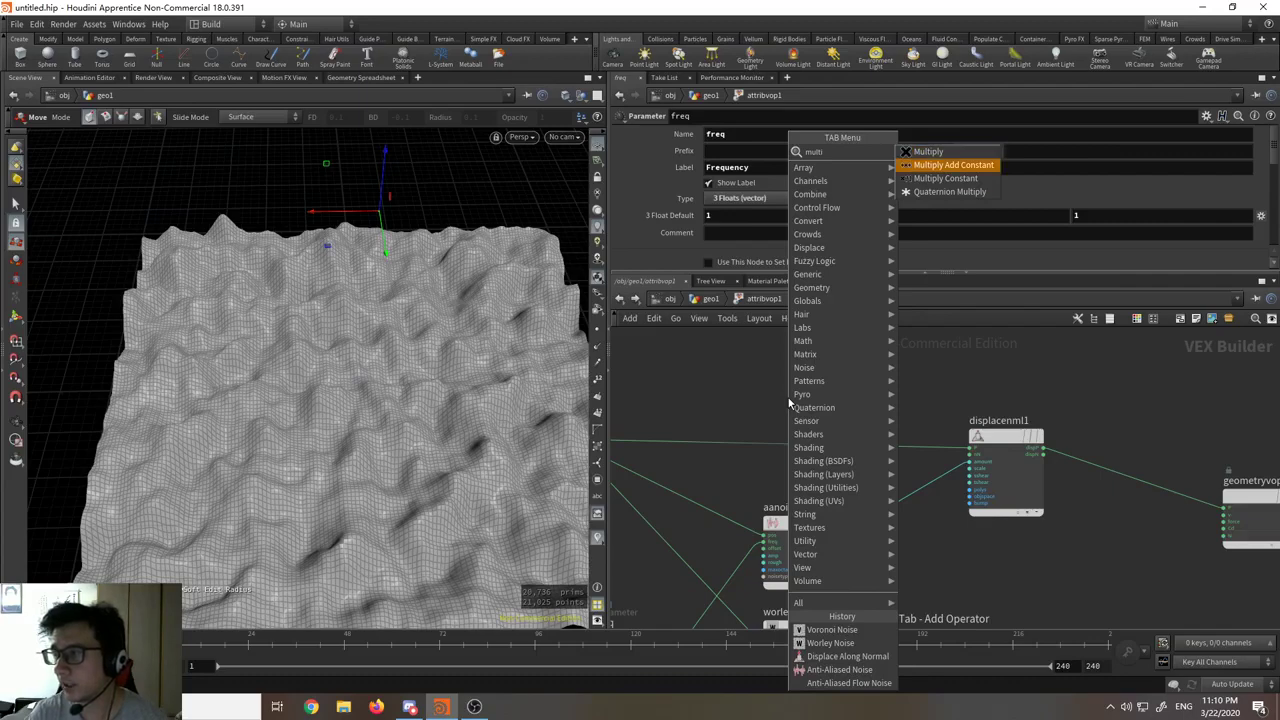
key(Return)
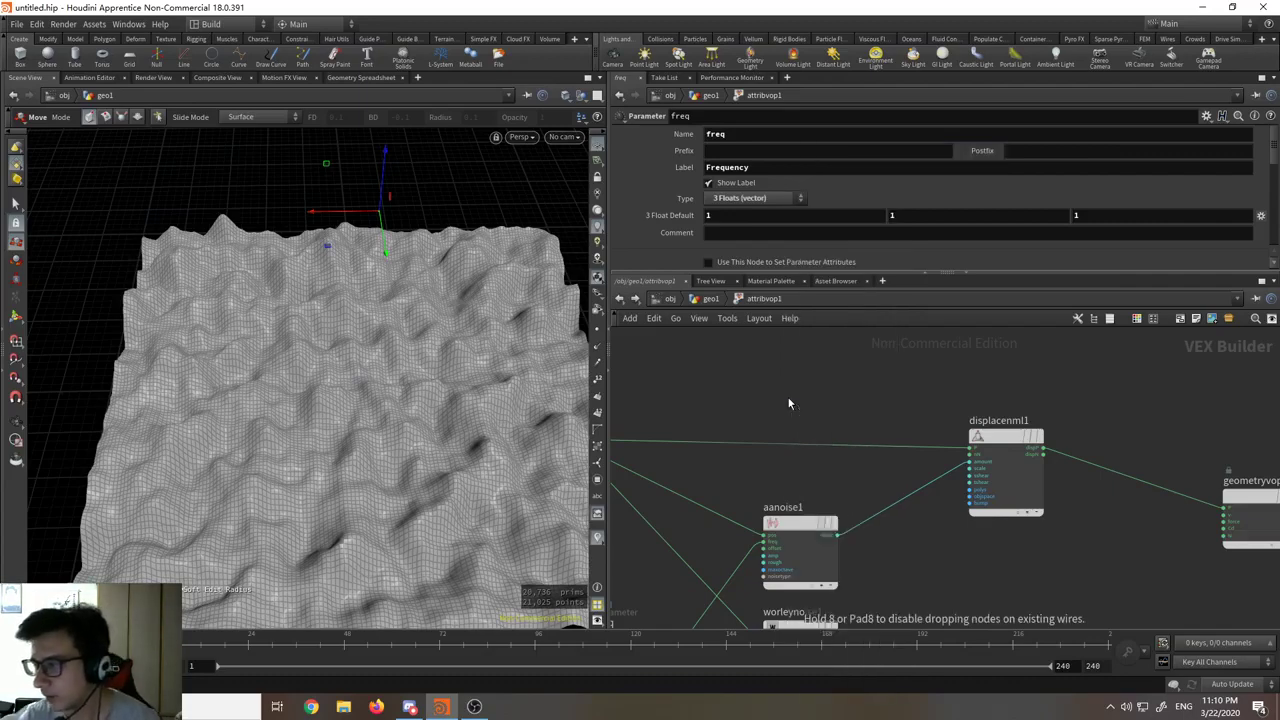
click(788, 403)
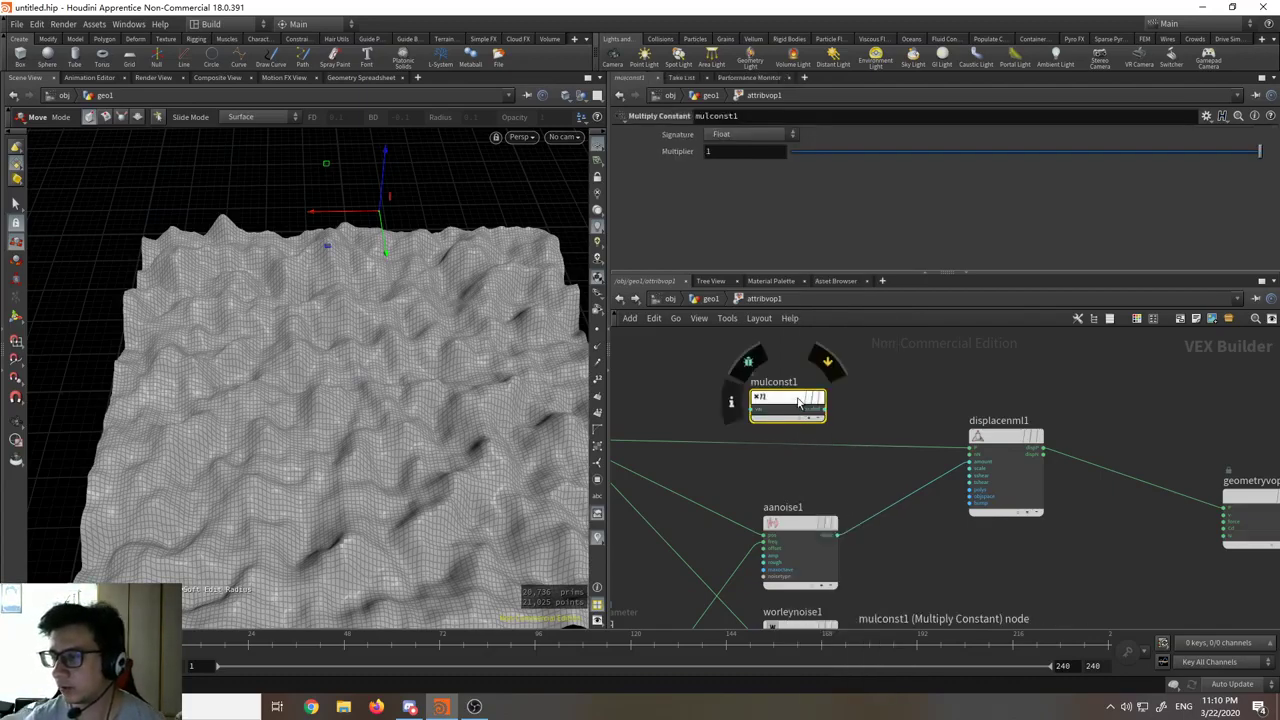
drag(801, 524, 777, 514)
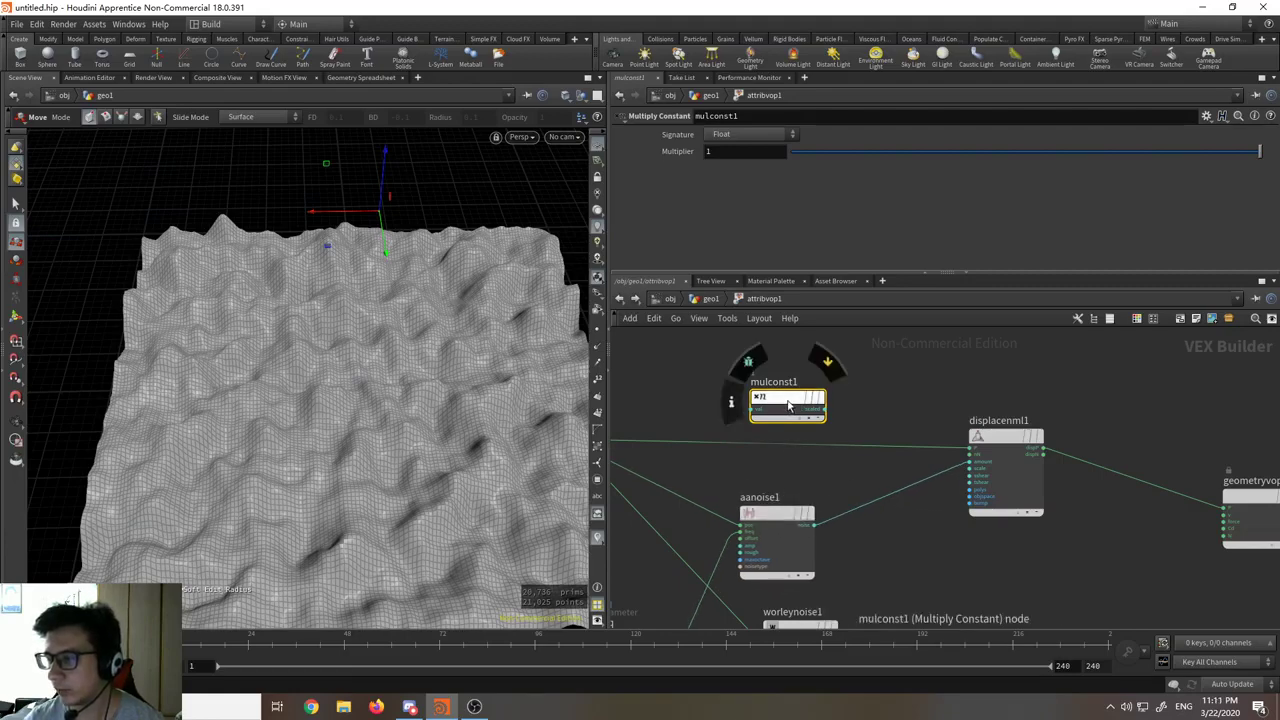
drag(788, 404, 889, 492)
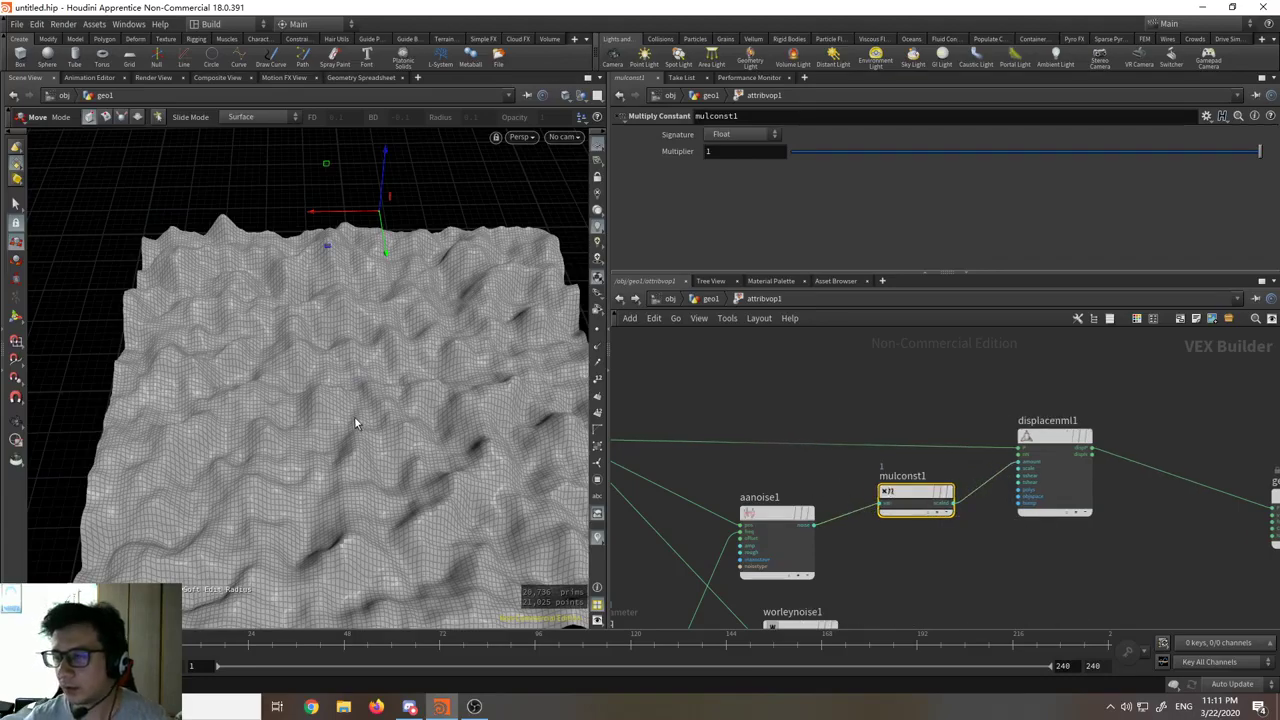
Step: Lower the Multiplier of mulconst1 to 0 and raise it back to 1 to compare the displacement
drag(354, 416, 389, 308)
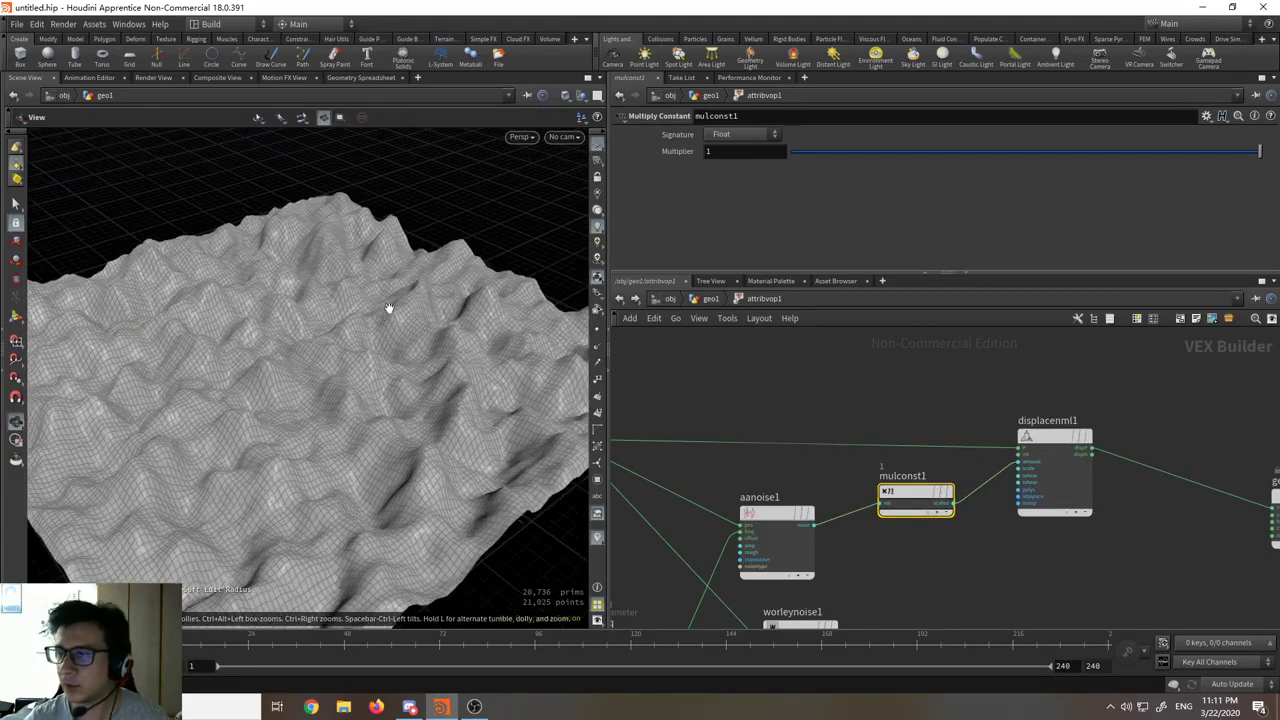
drag(1260, 152, 709, 158)
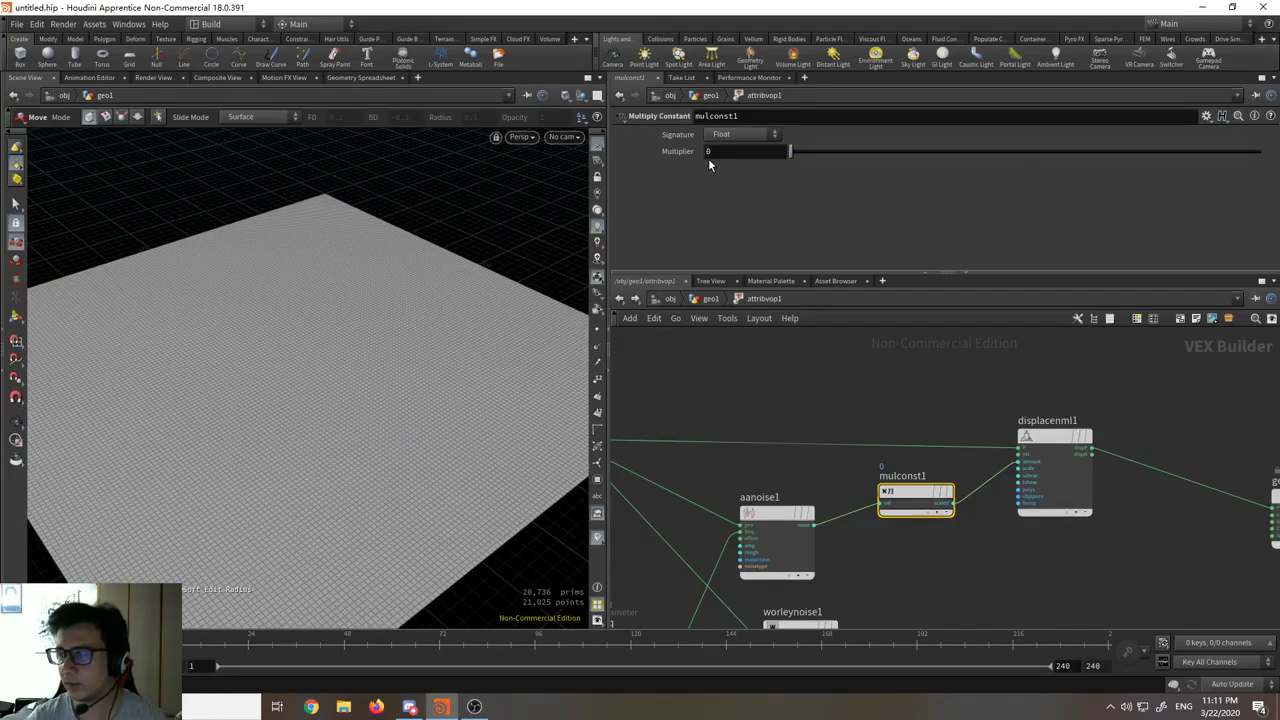
drag(783, 158, 1275, 162)
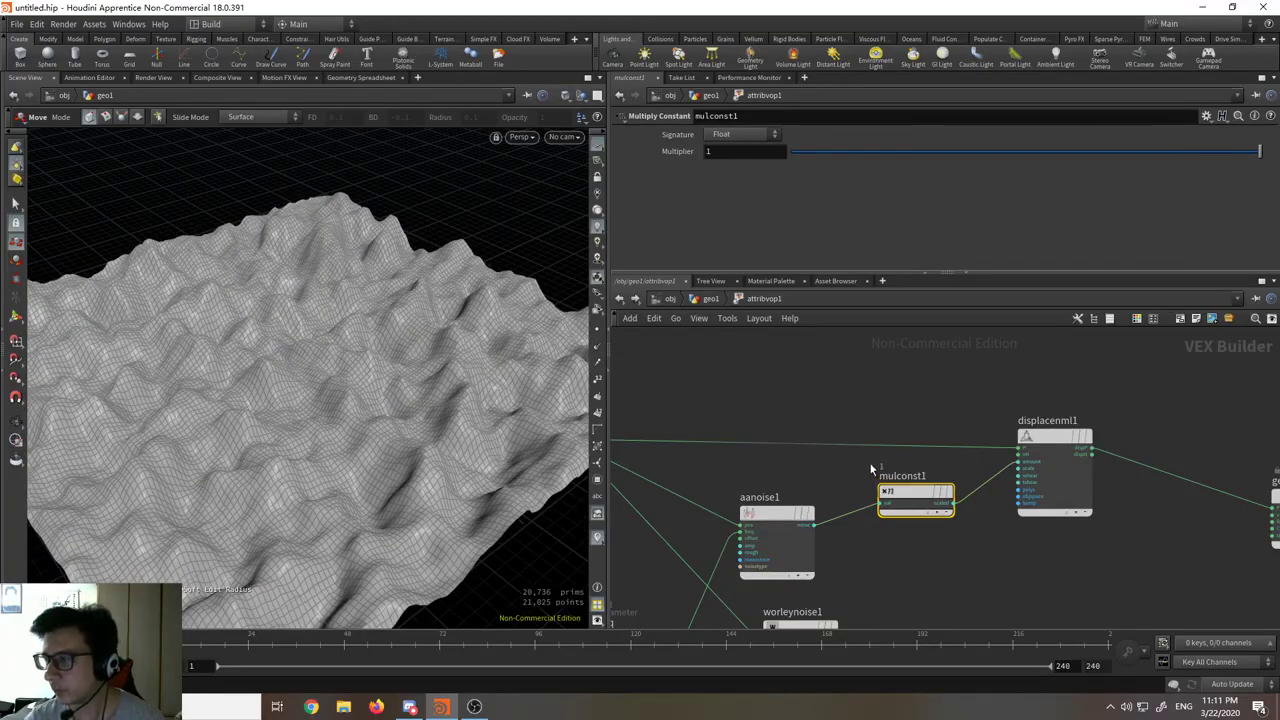
Step: Add a Multiply node below mulconst1 and wire the noise output of aanoise1 into its first input
key(Tab)
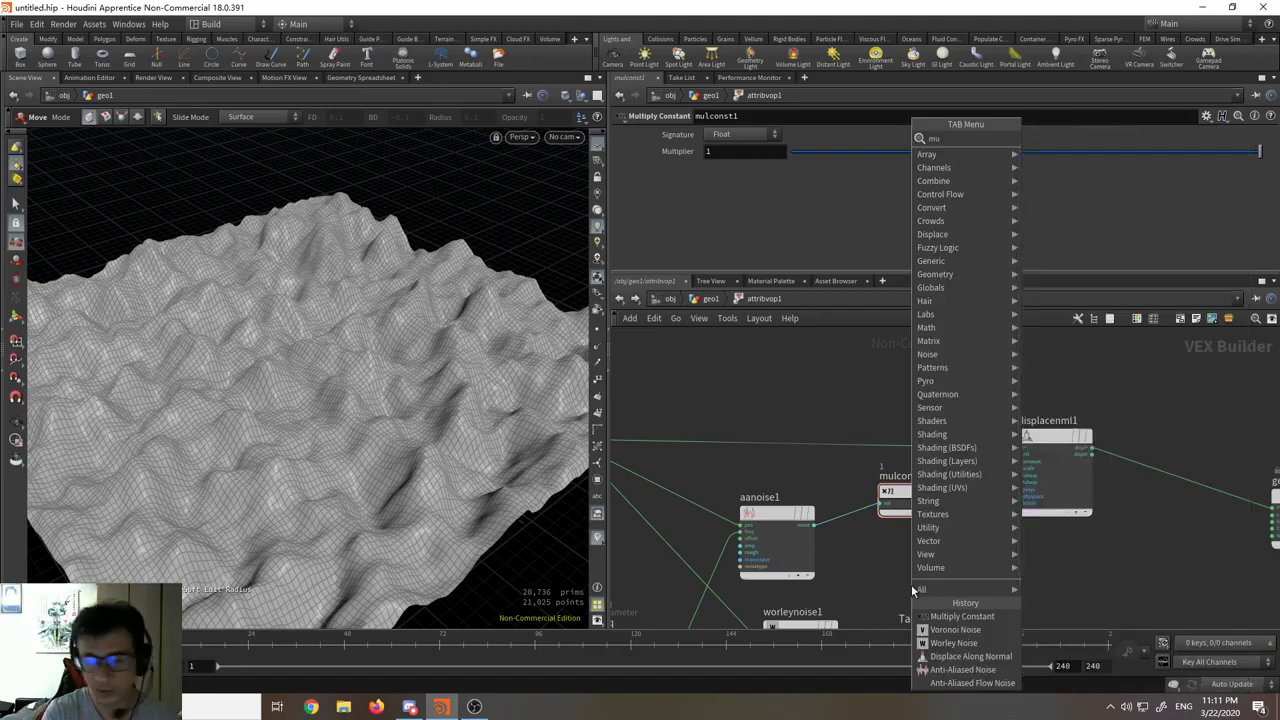
text(multi)
key(Return)
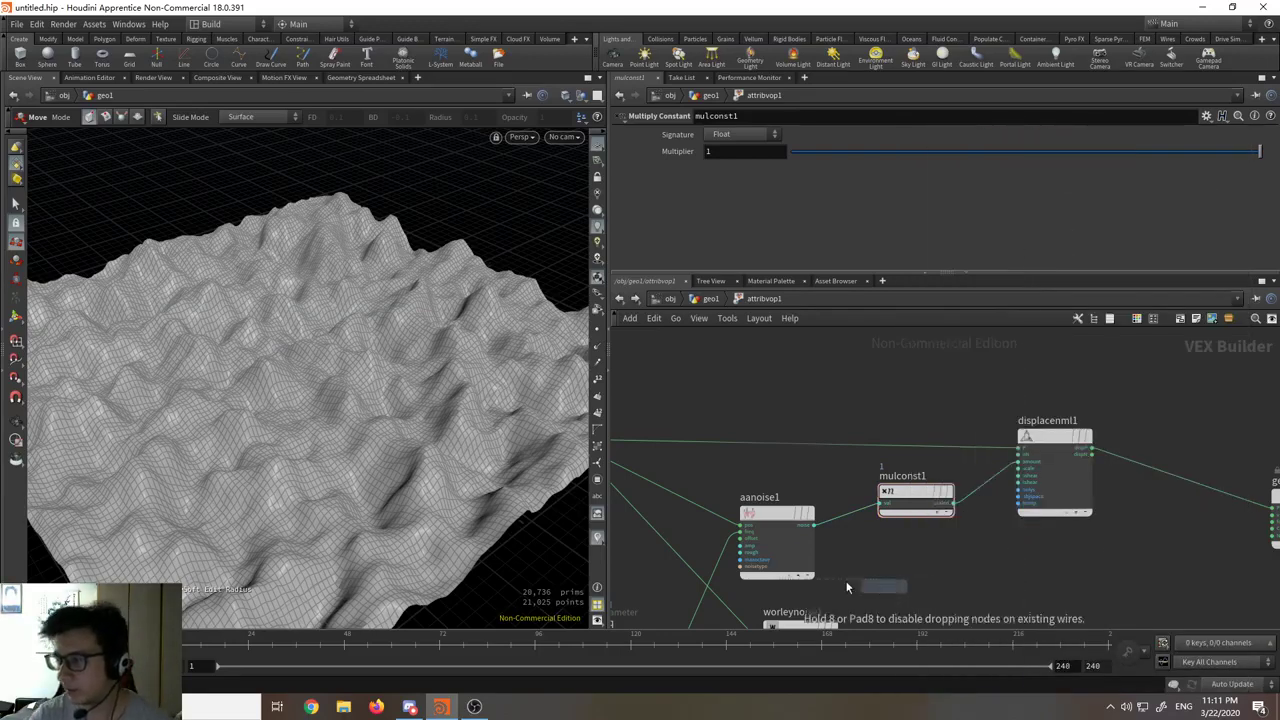
click(926, 568)
middle_drag(927, 567, 890, 534)
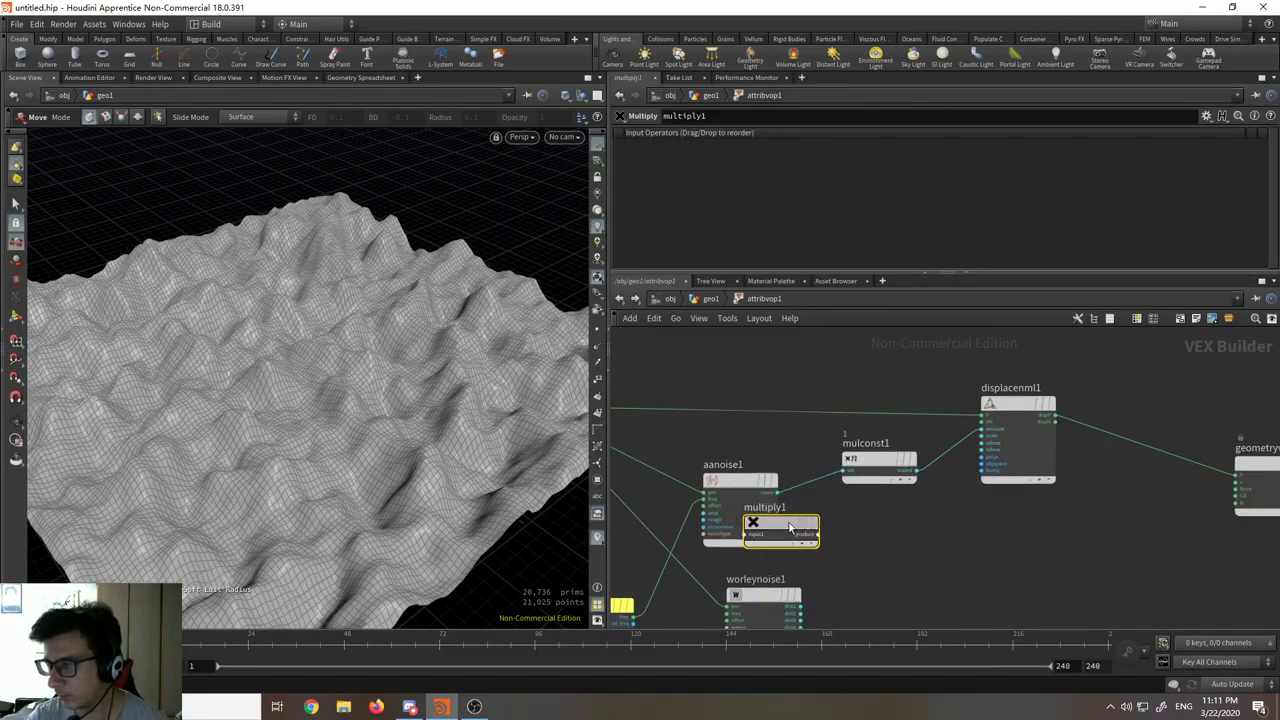
drag(793, 524, 904, 524)
drag(782, 494, 895, 537)
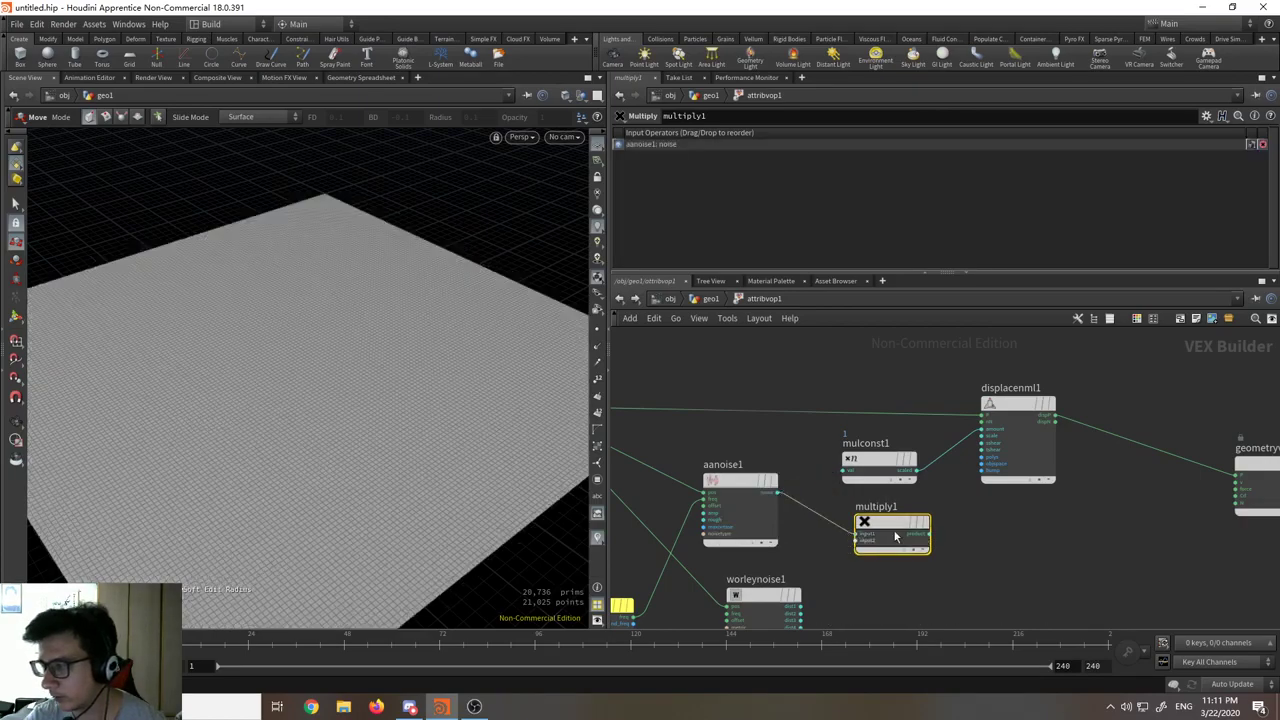
middle_drag(1005, 531, 960, 460)
drag(850, 458, 922, 455)
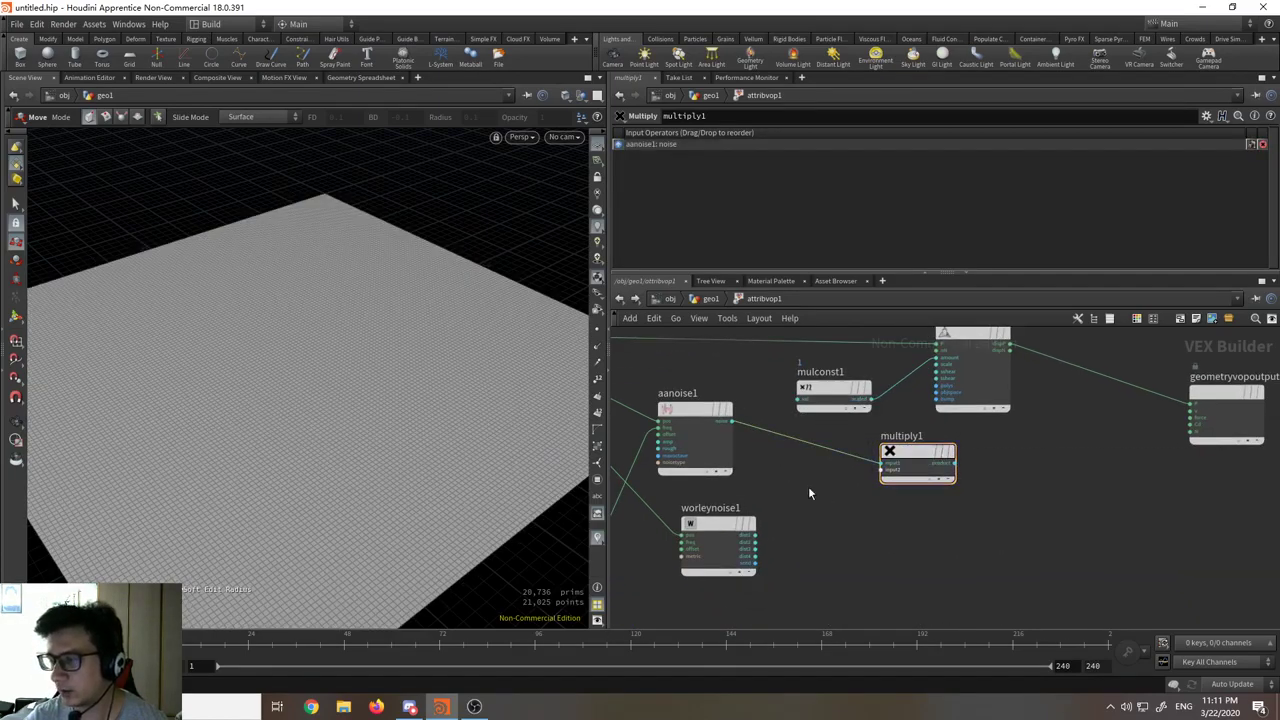
Step: Add a Parameter node next to multiply1, below the wire coming from aanoise1
key(Tab)
text(param)
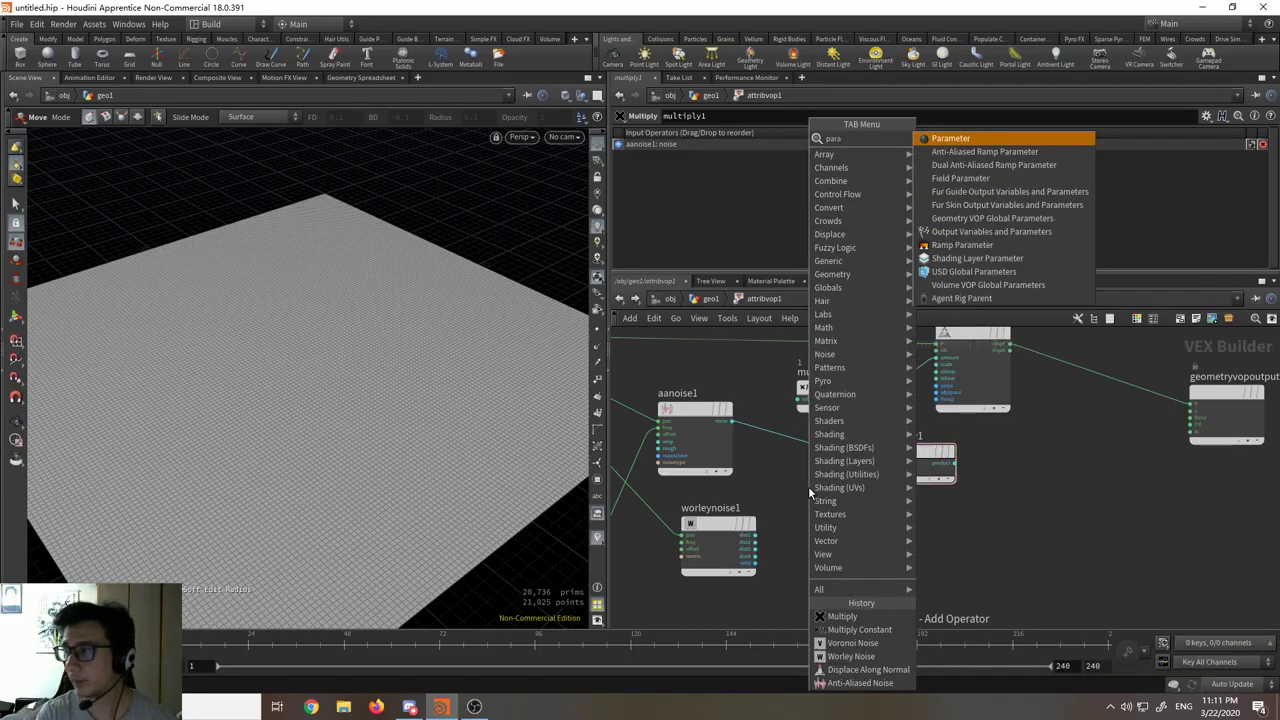
key(Return)
click(810, 492)
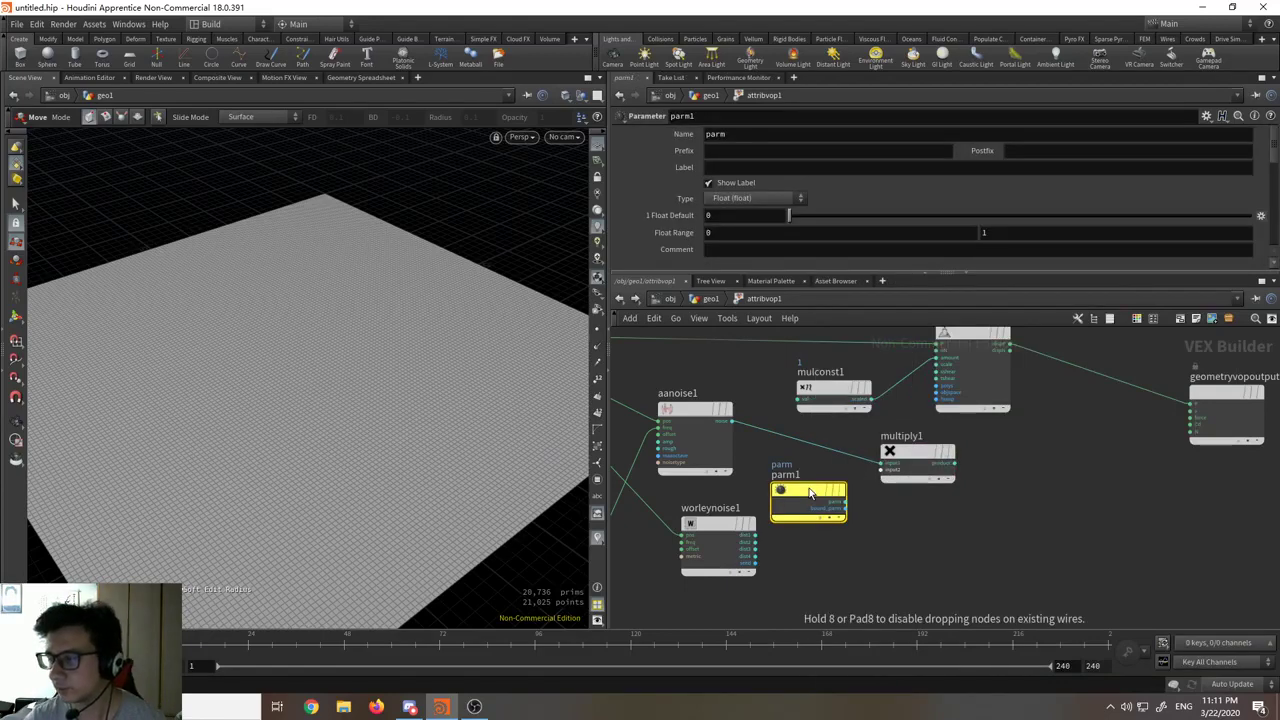
Step: Review the freq parameter node and the promotion options for the 3D Offset of aanoise1
key(h)
click(736, 589)
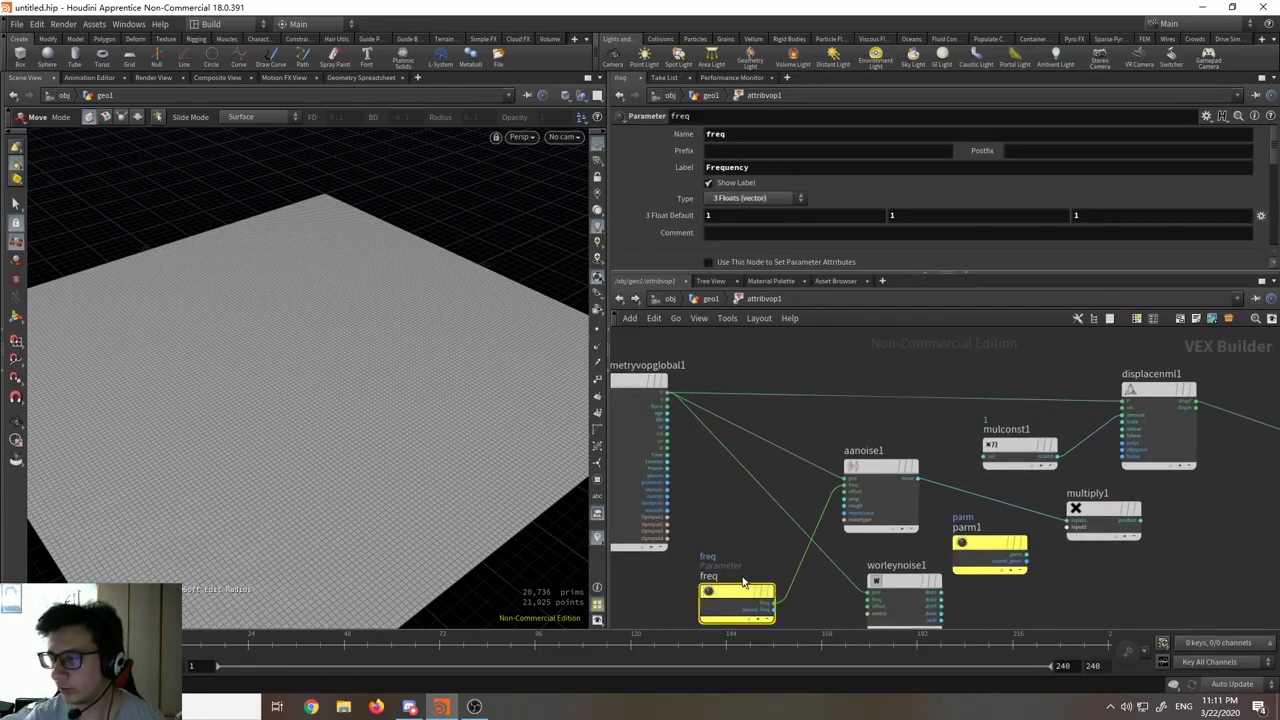
click(885, 466)
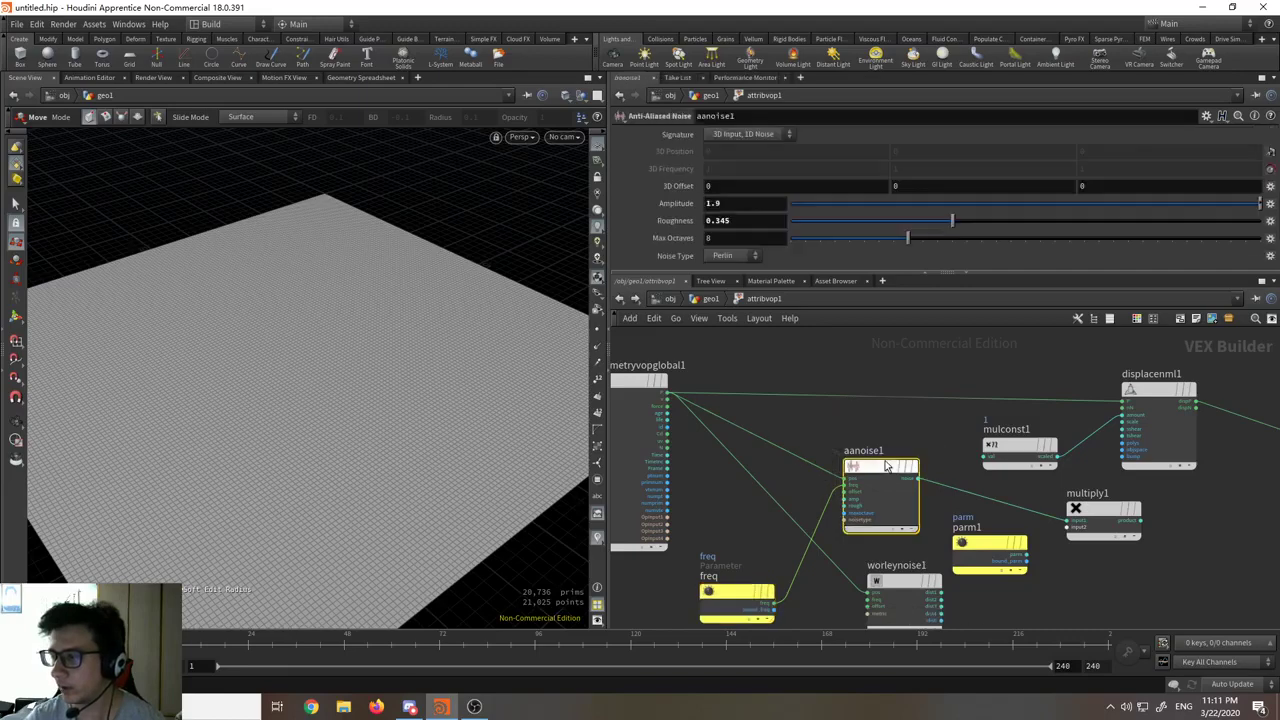
click(1270, 188)
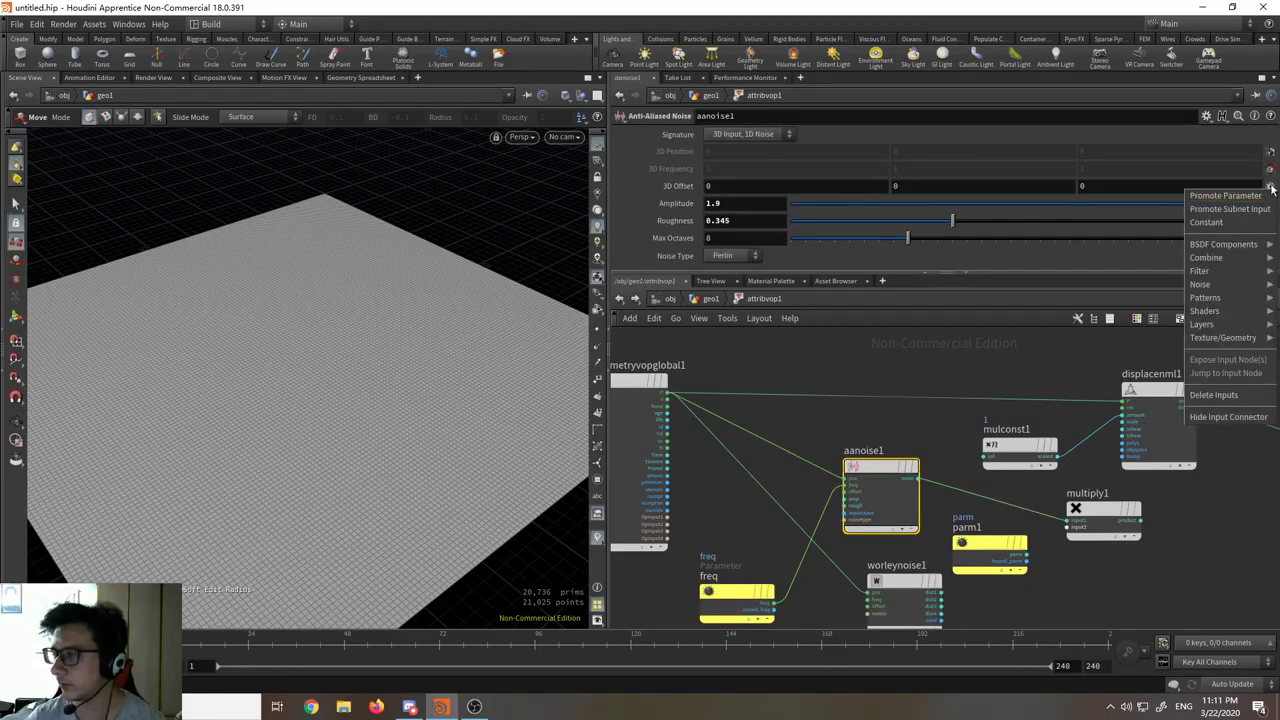
click(1271, 185)
click(1271, 185)
click(1271, 187)
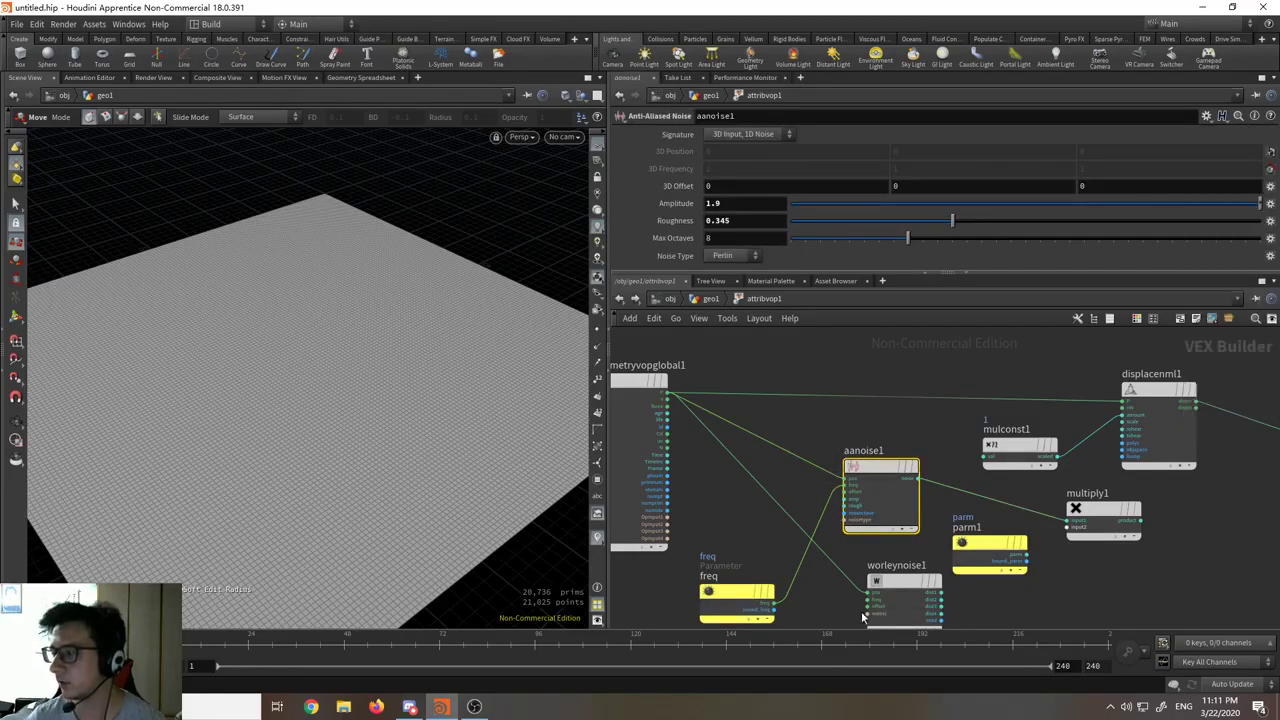
Step: Set the Name of the new parameter node parm1 to intensity
scroll(1172, 580, up, 5)
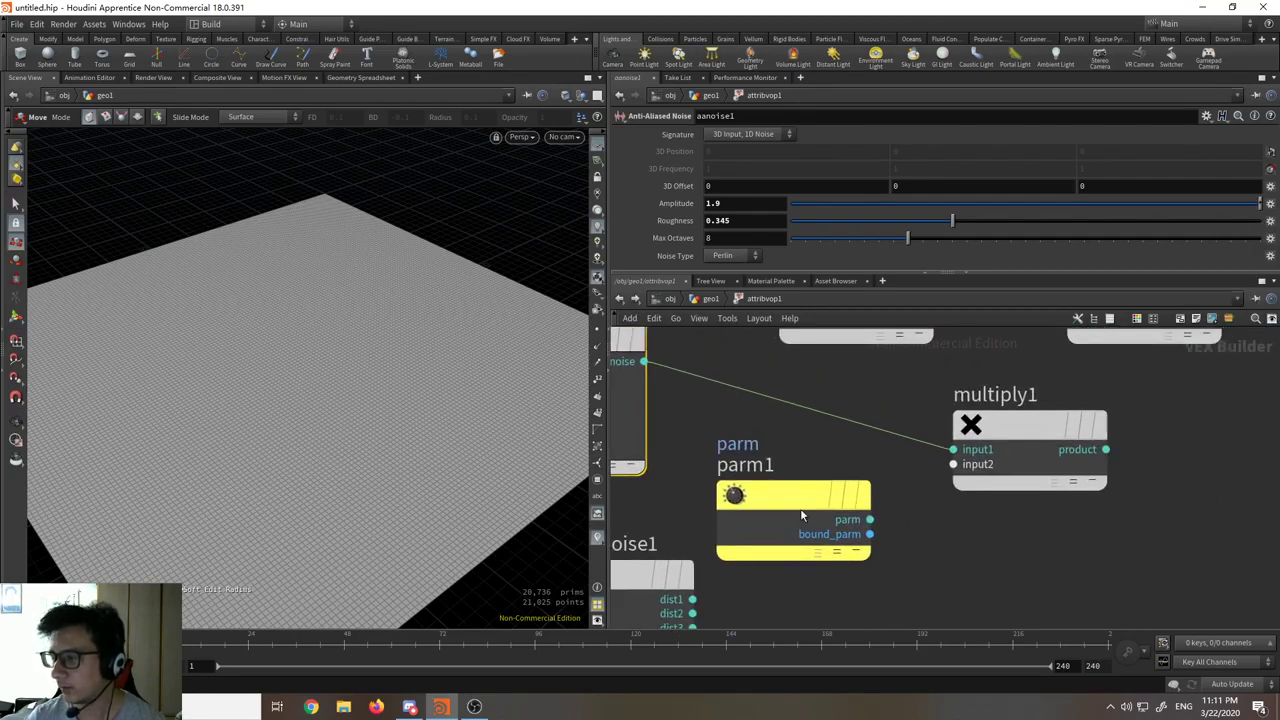
click(810, 515)
drag(760, 137, 671, 144)
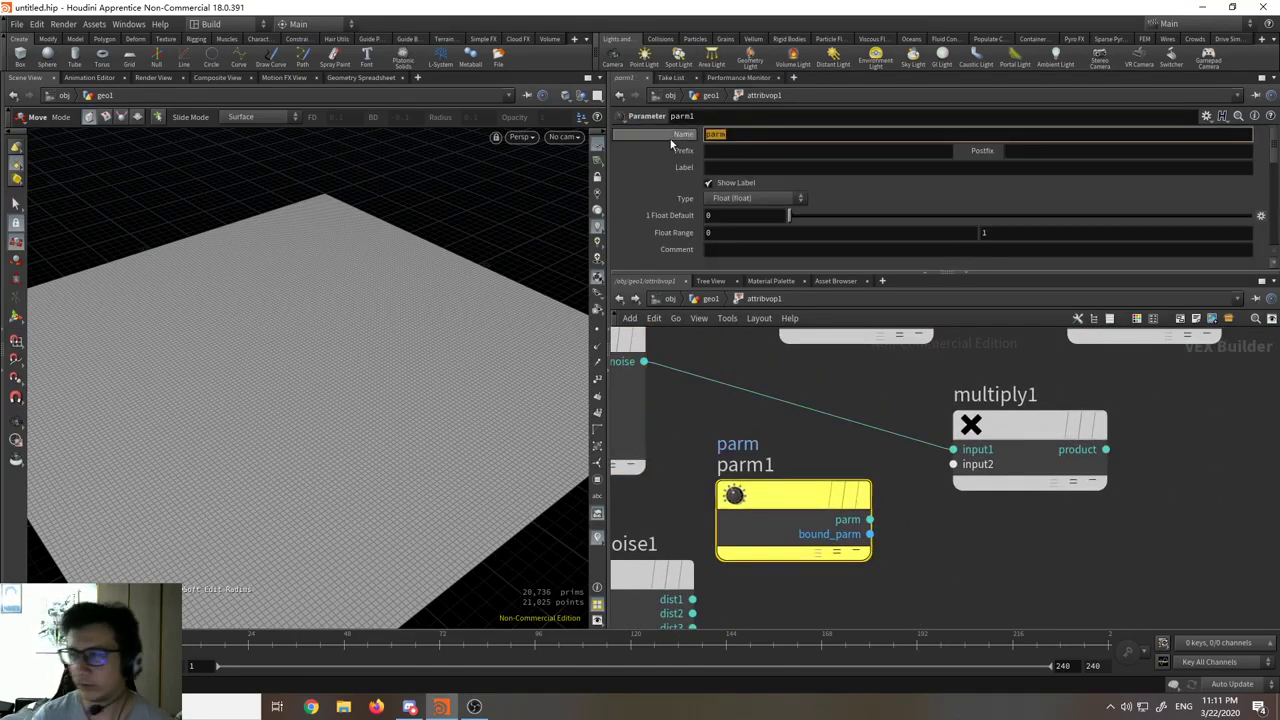
text(intenst)
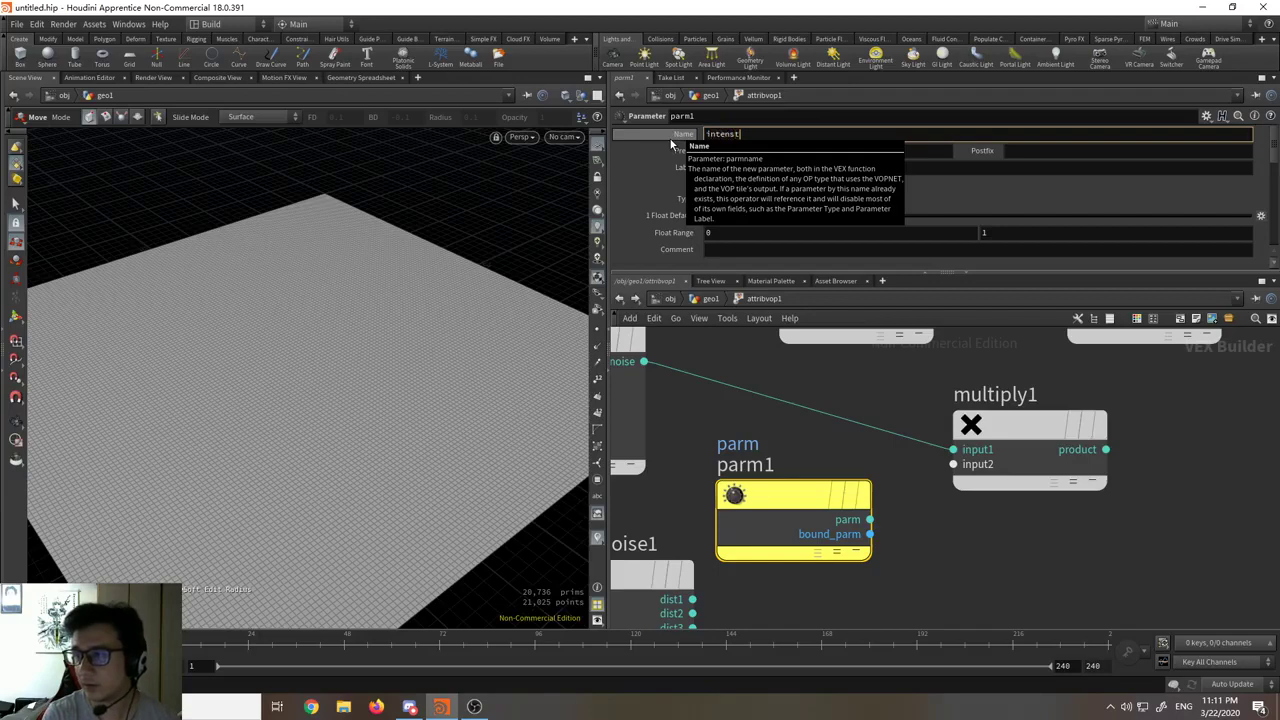
key(BackSpace)
text(ity)
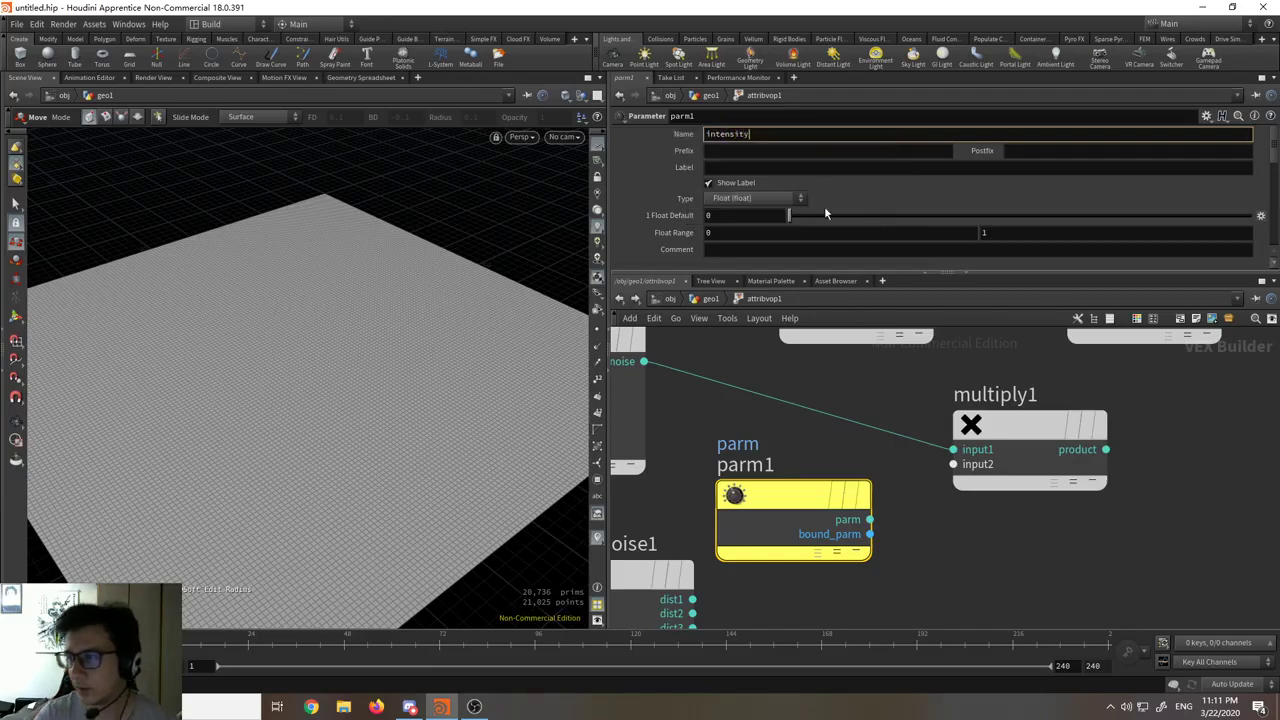
Step: Set the Label of the intensity parameter to Intensity and rename its node parm1 to parm_intensity
key(Return)
click(734, 166)
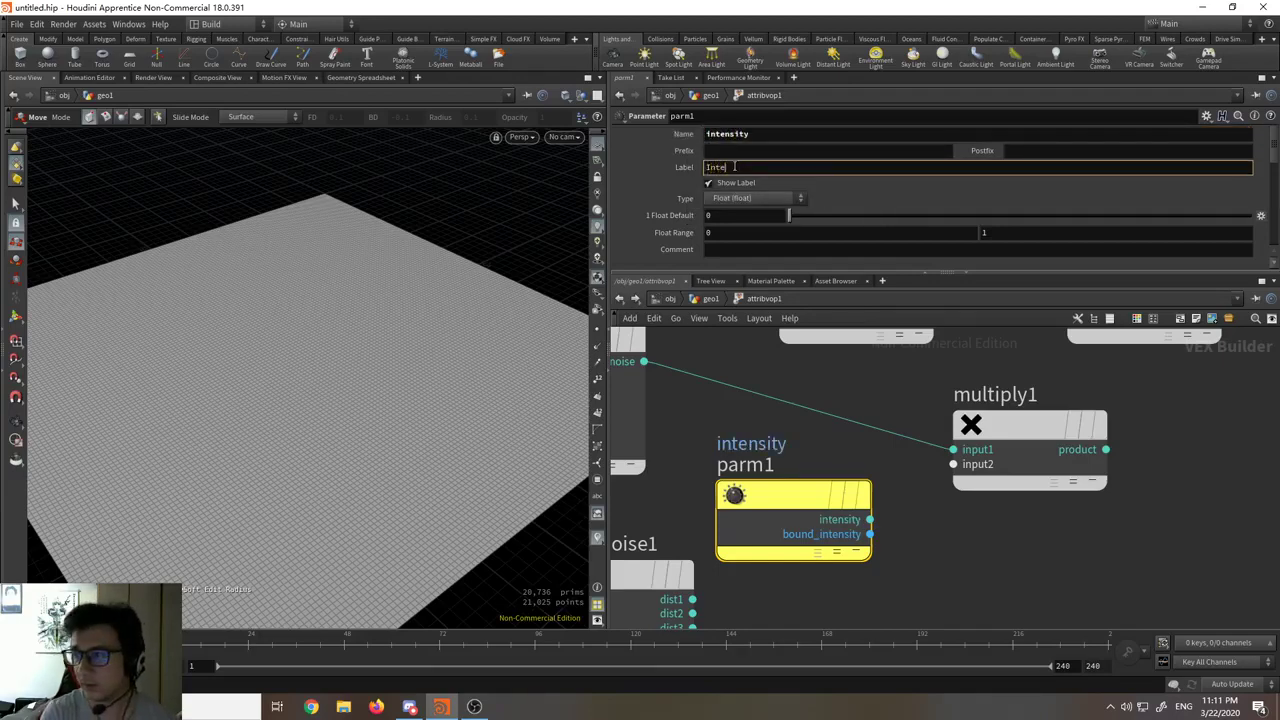
text(Intensity)
key(Return)
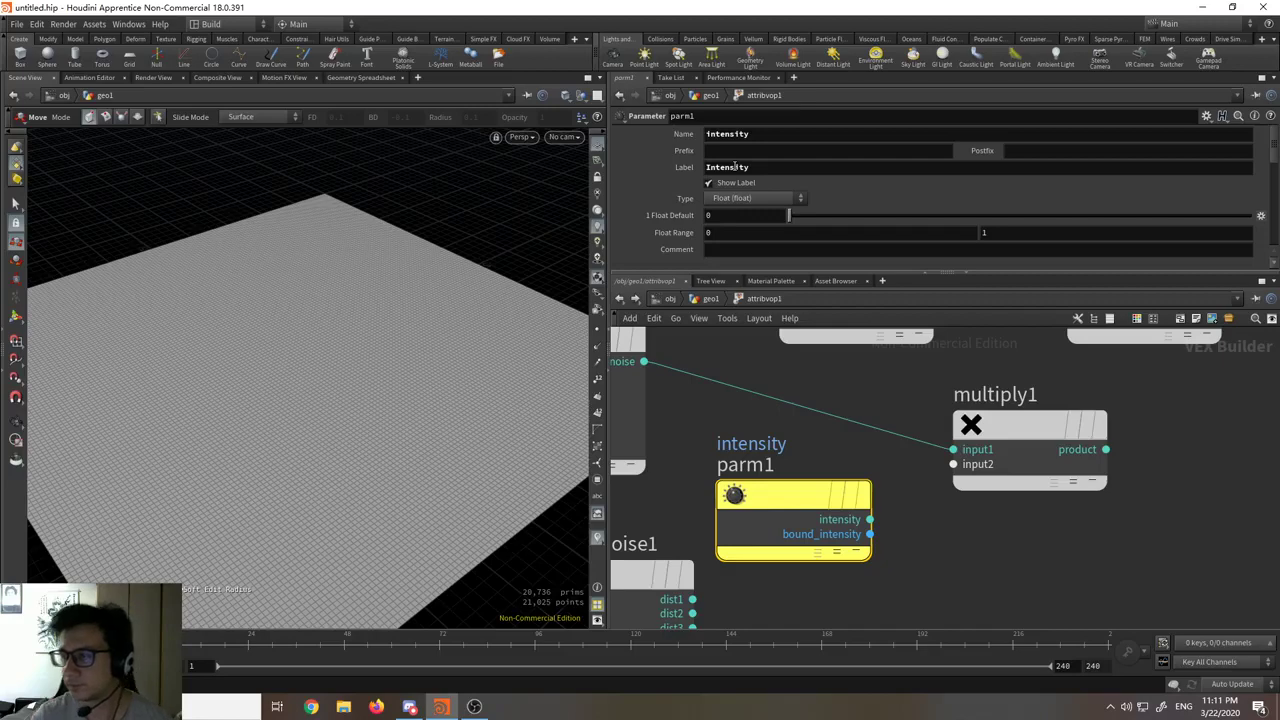
double_click(745, 464)
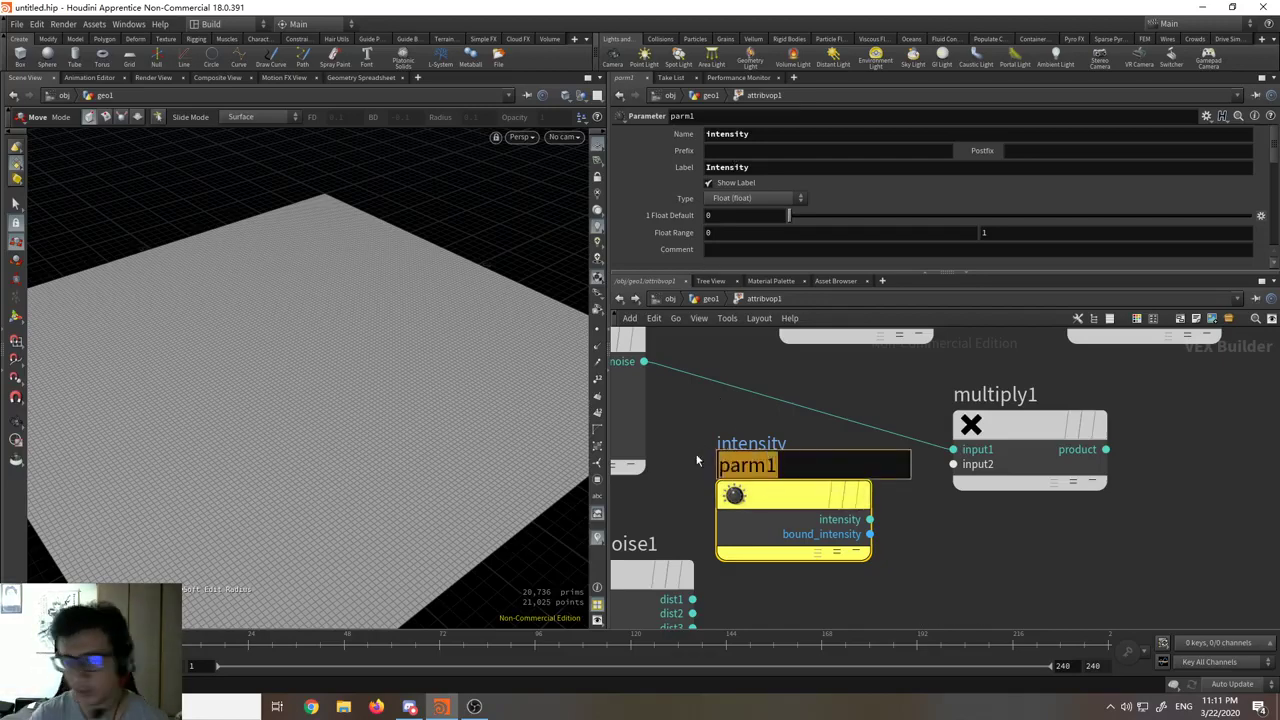
text(parm_in)
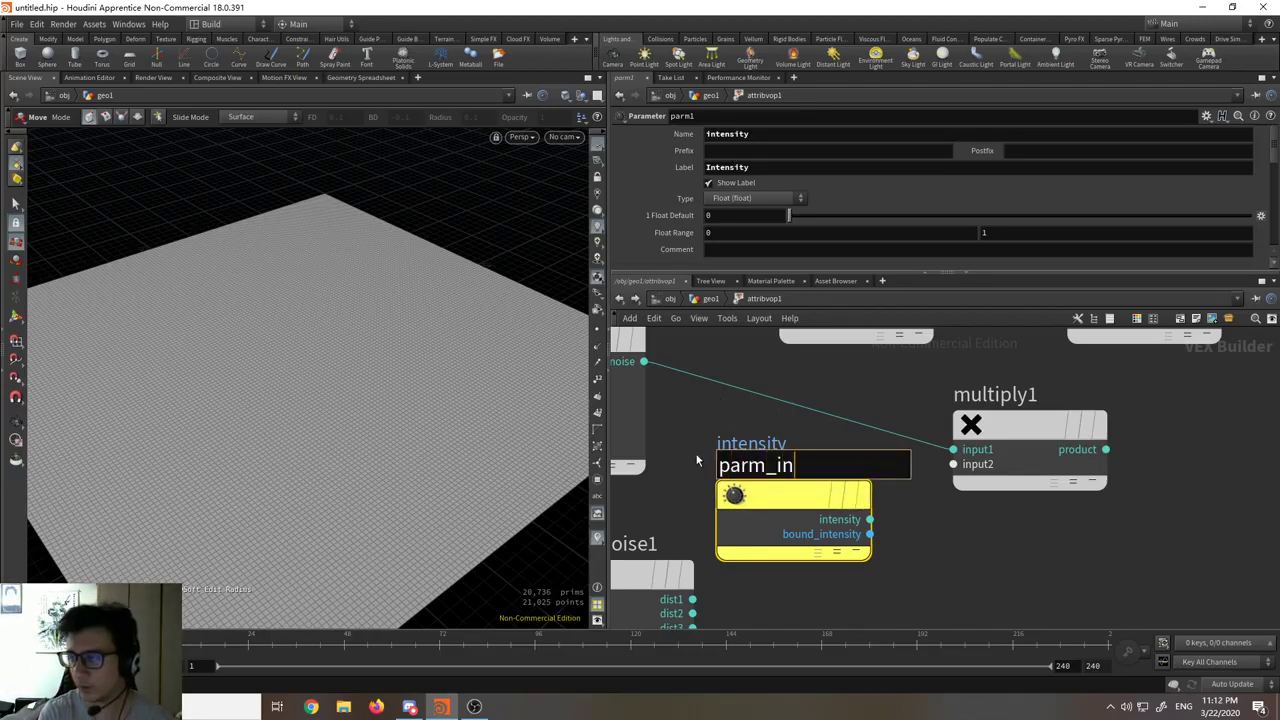
text(tensity)
key(Return)
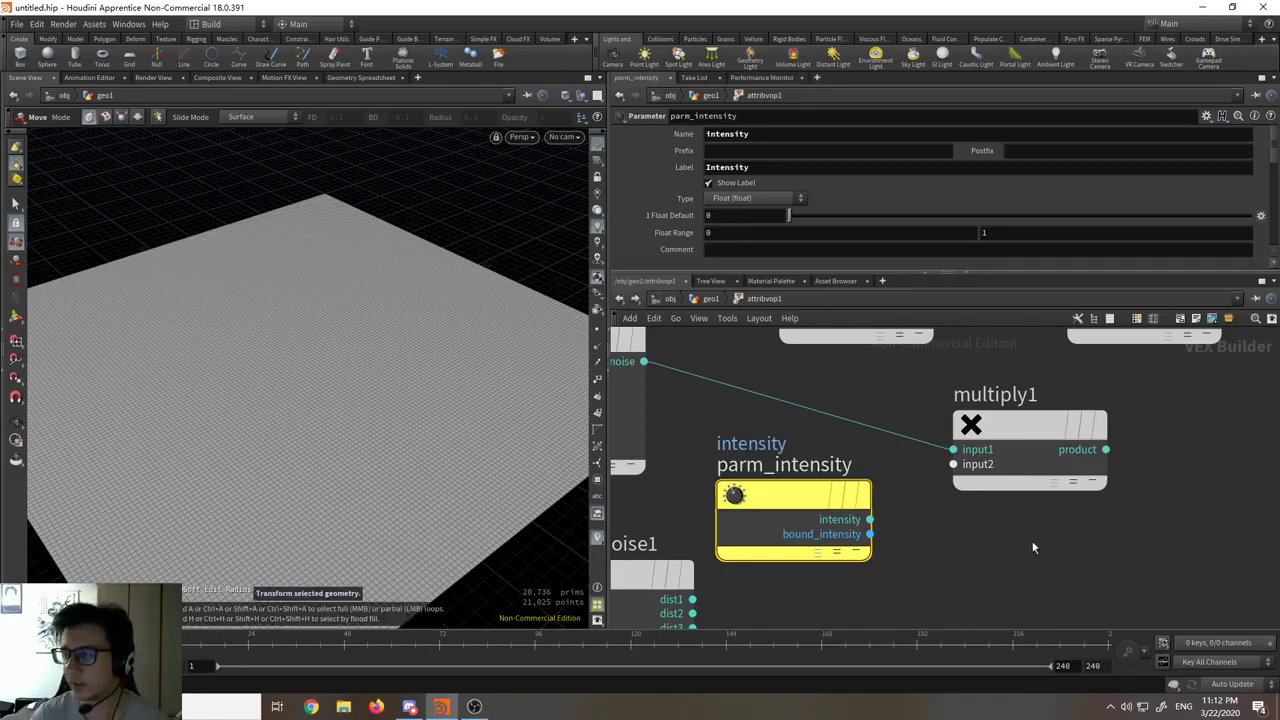
Step: Wire the intensity output of parm_intensity into input2 of multiply1 and set the parameter's 1 Float Default to 1
middle_drag(1034, 547, 971, 560)
drag(827, 533, 898, 500)
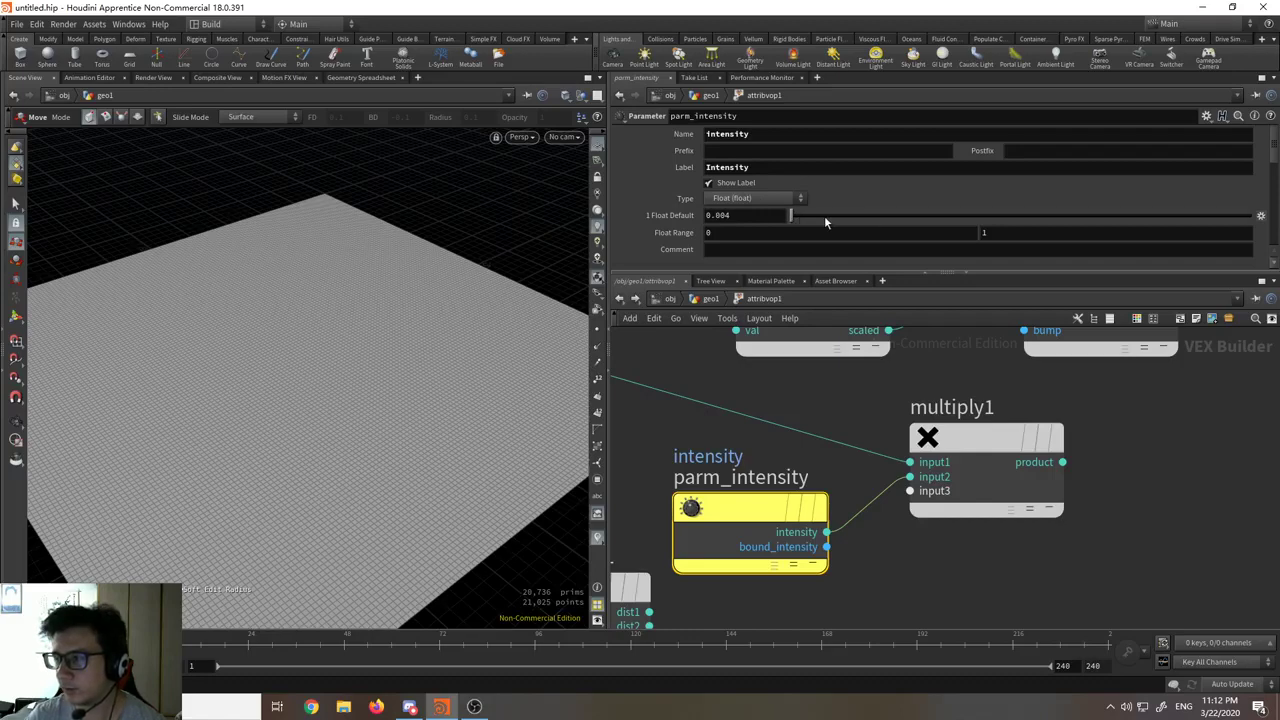
drag(824, 216, 1255, 216)
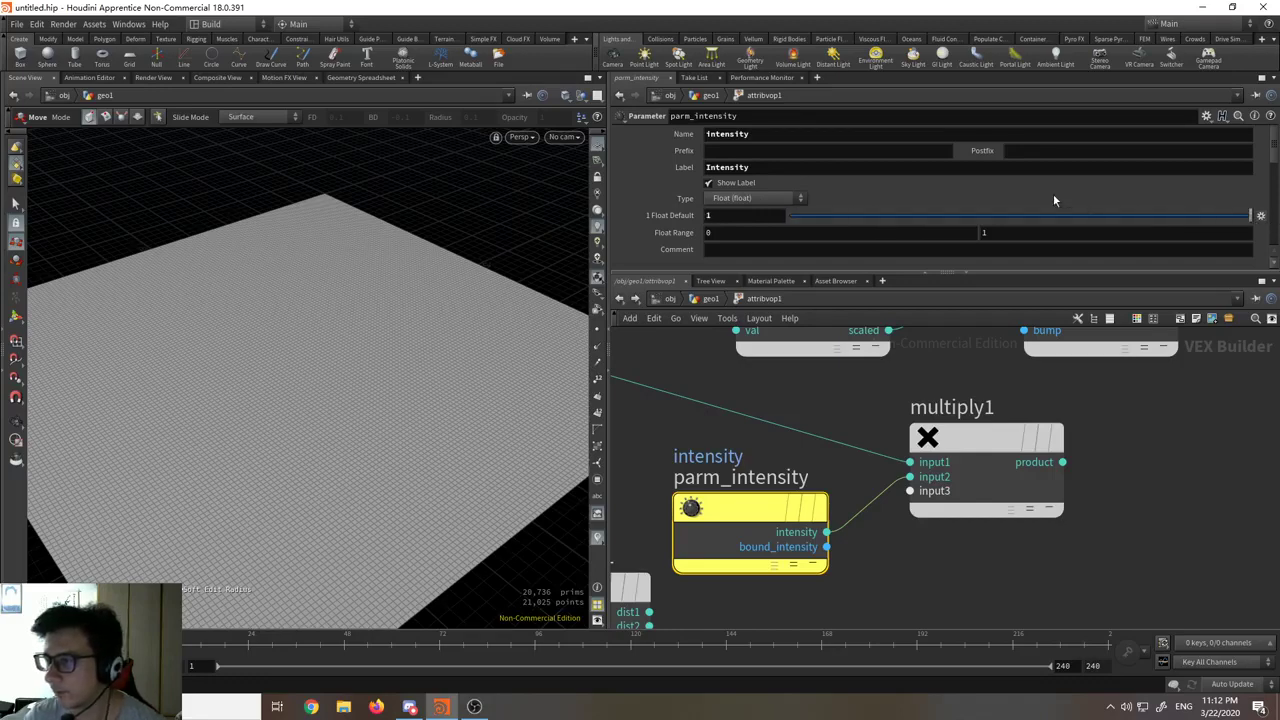
Step: Wire the product of multiply1 into the amount input of displacenml1 and test the intensity default between 0 and 1, ending at 1
middle_drag(1053, 417, 1006, 453)
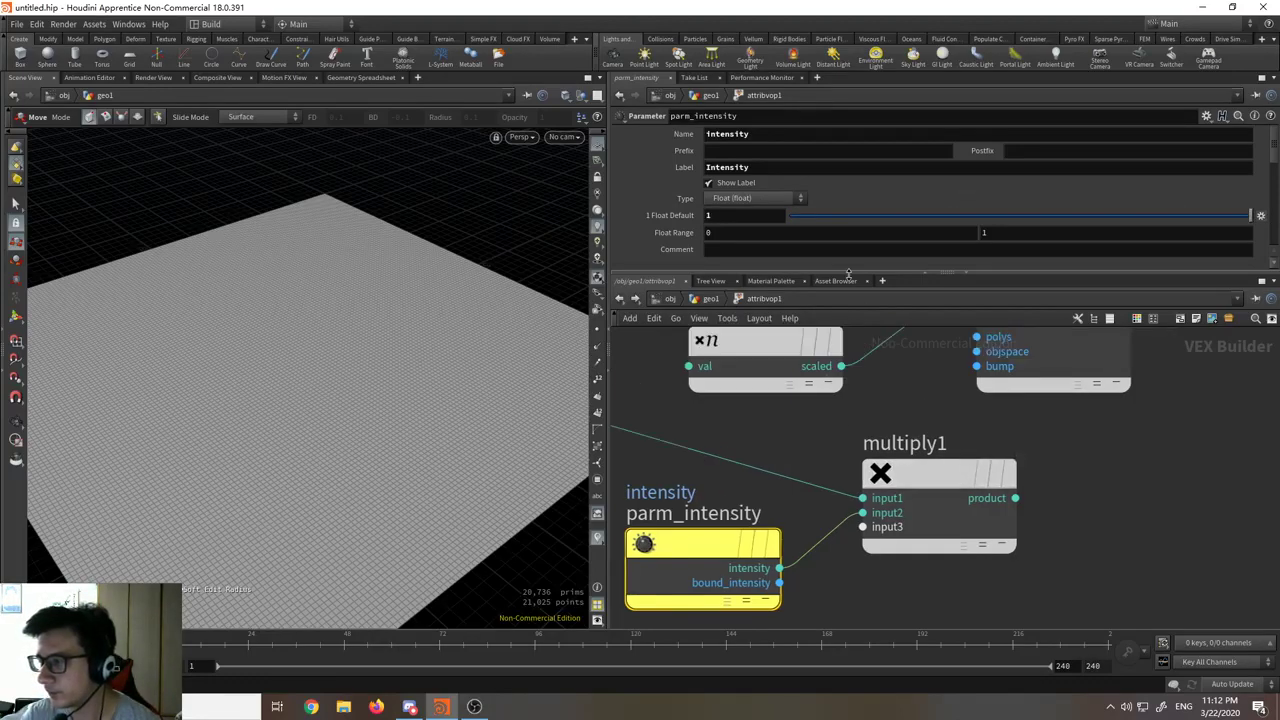
scroll(1149, 480, down, 3)
scroll(1039, 513, up, 2)
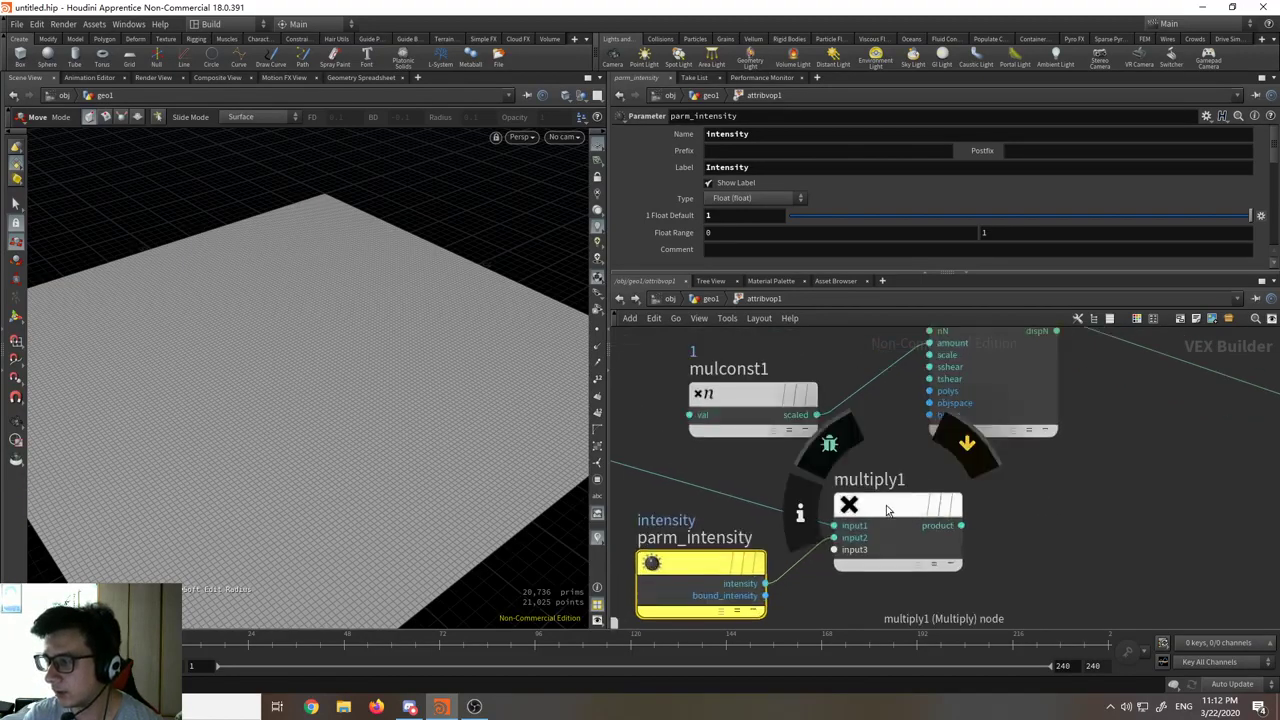
scroll(920, 528, down, 1)
click(932, 521)
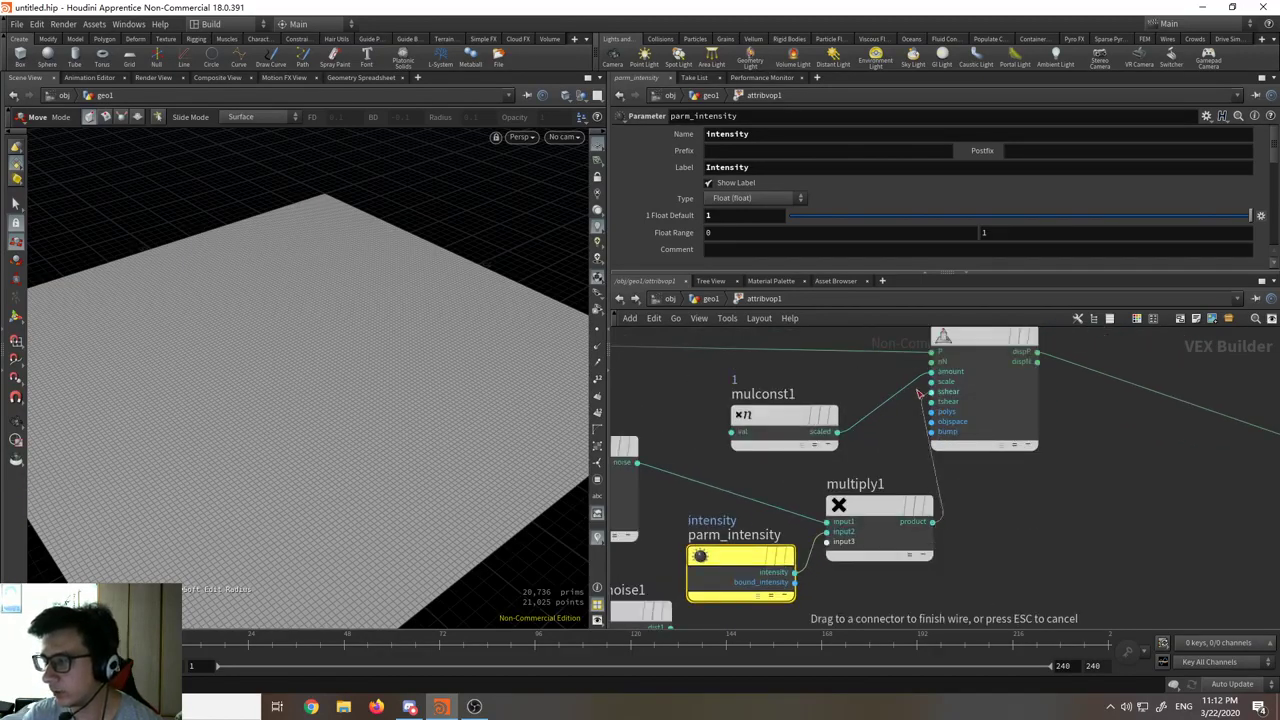
click(931, 373)
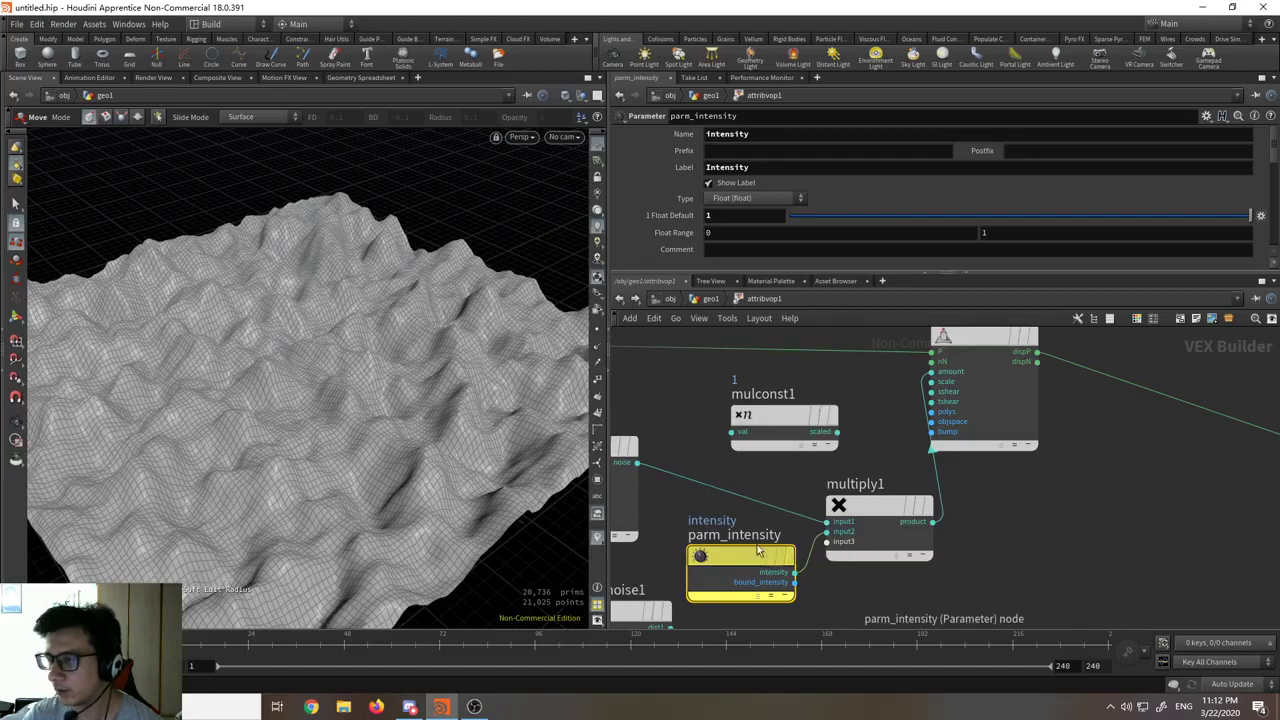
drag(1250, 216, 790, 215)
drag(898, 215, 1255, 220)
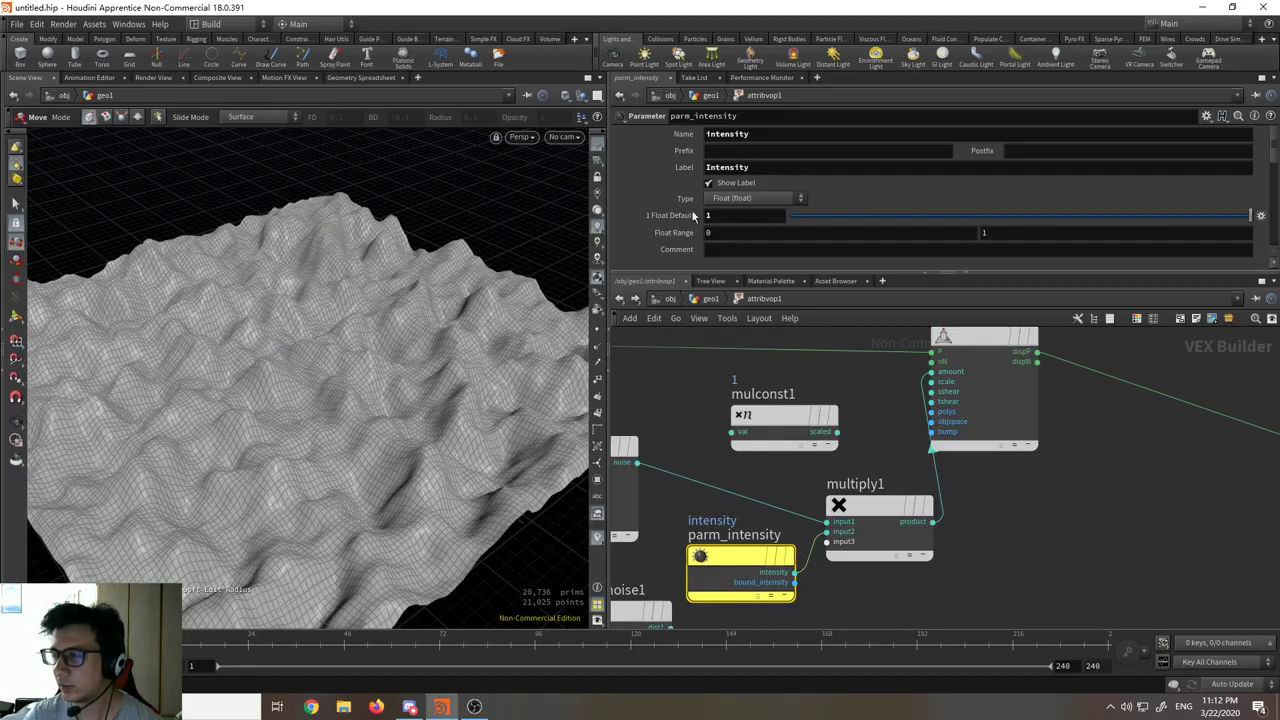
Step: Return to the geo1 network, set the Frequency of attribvop1 to 1.55 and test its Intensity, ending at 1
click(619, 95)
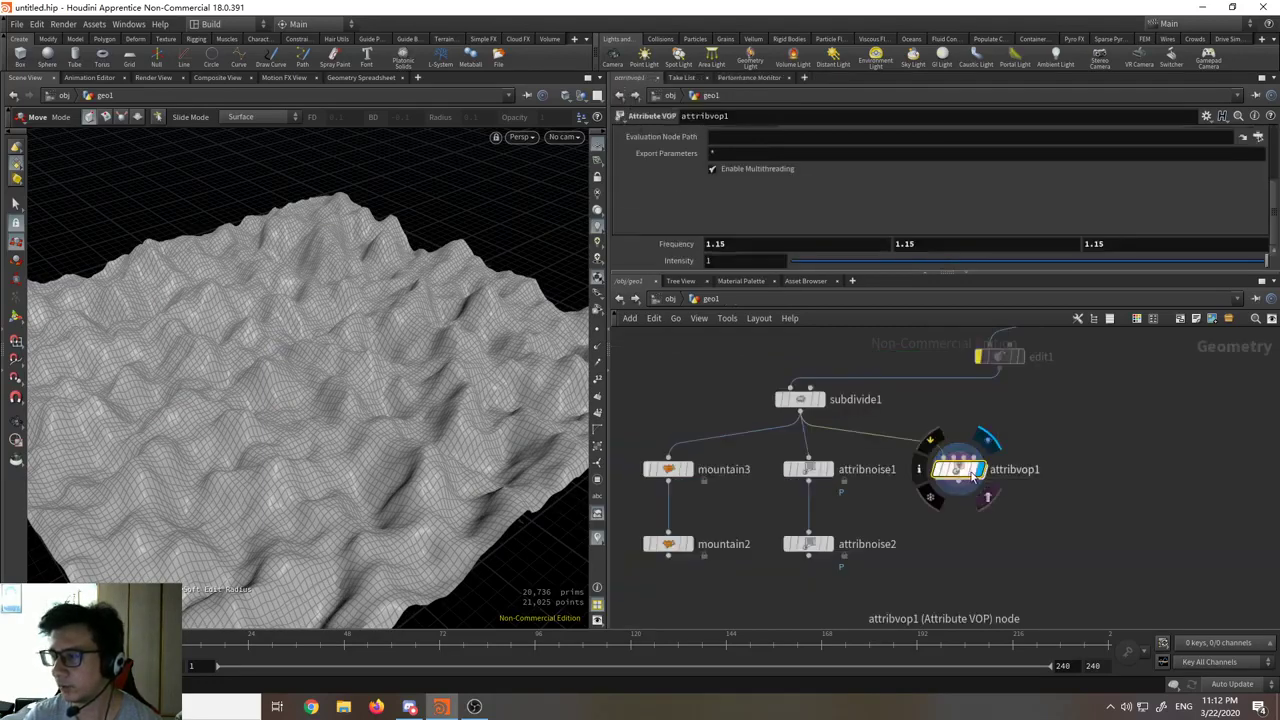
middle_drag(677, 244, 705, 250)
drag(1222, 262, 858, 262)
drag(937, 270, 1266, 284)
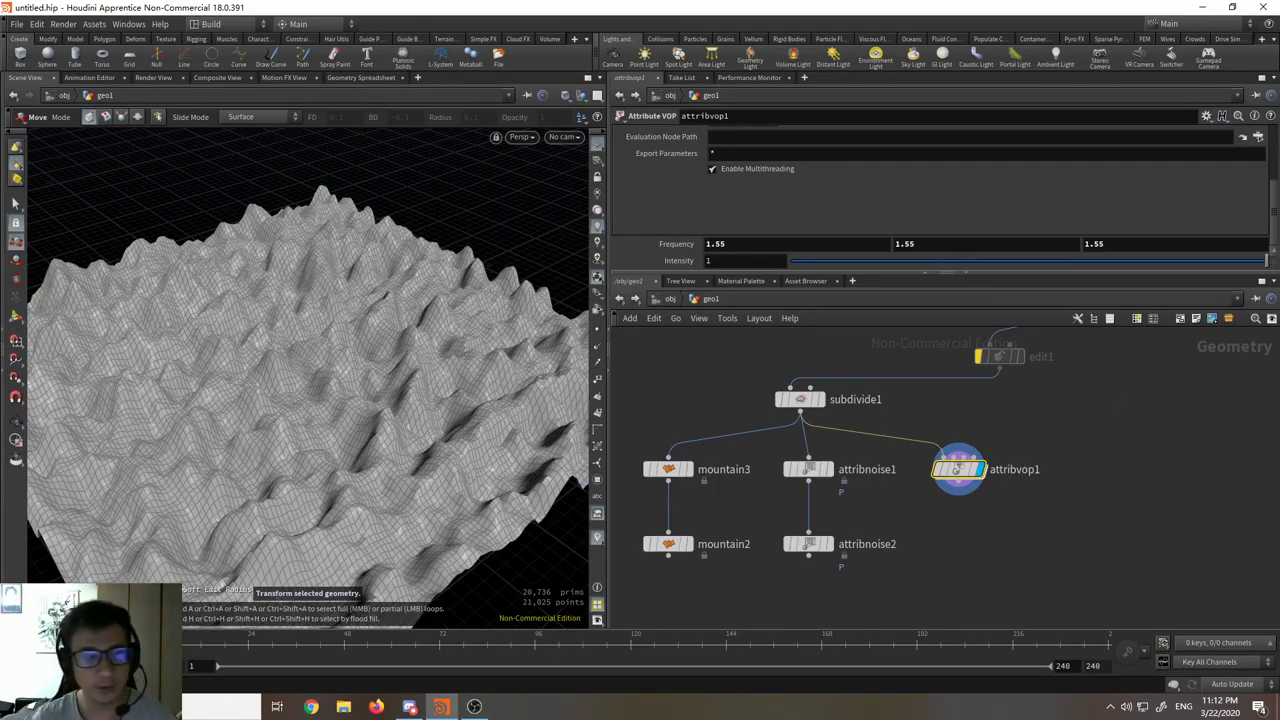
Step: Shift the two mountain and two attribnoise nodes slightly away from attribvop1 and reopen the network inside attribvop1
middle_drag(837, 614, 948, 587)
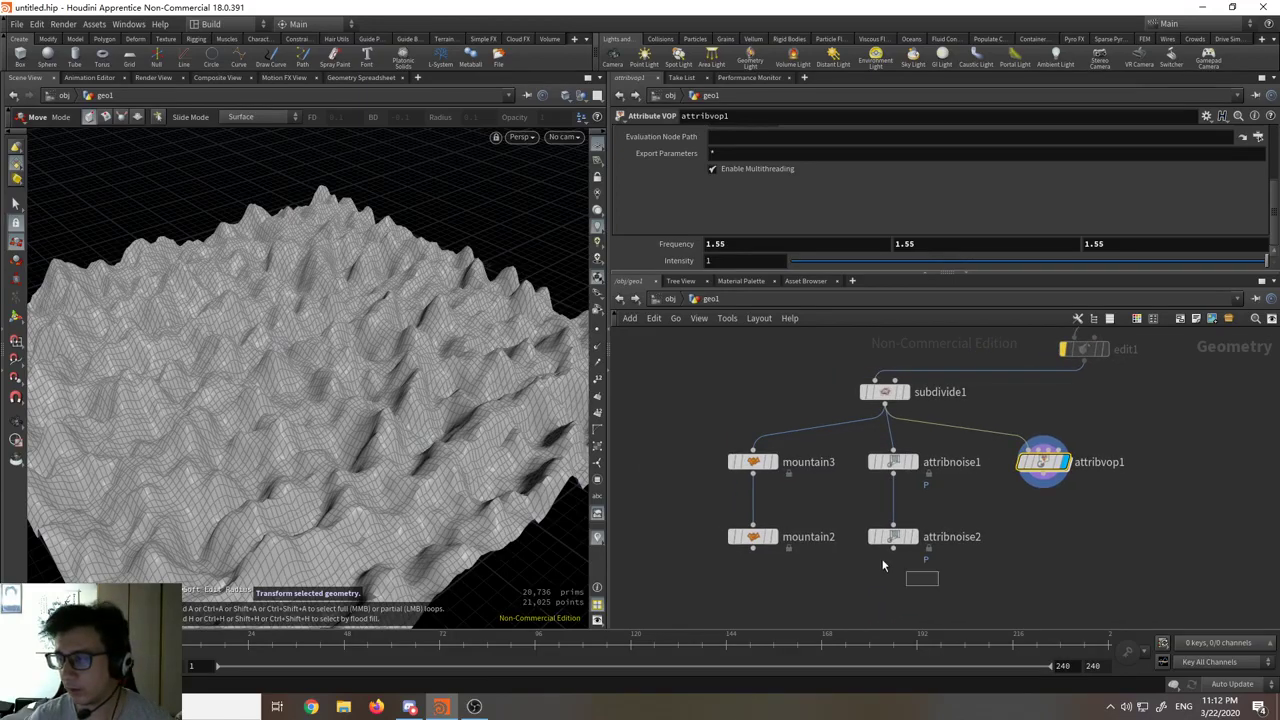
drag(882, 566, 725, 450)
drag(892, 462, 884, 462)
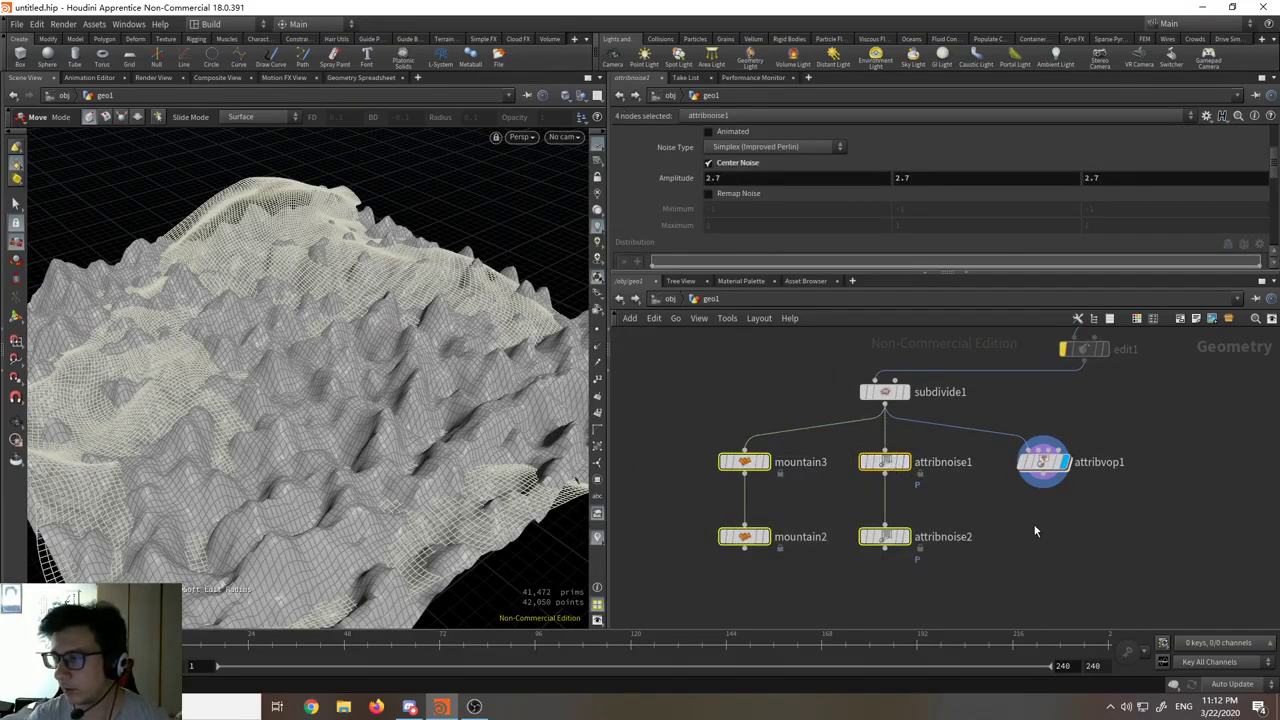
middle_drag(1036, 531, 953, 537)
double_click(953, 469)
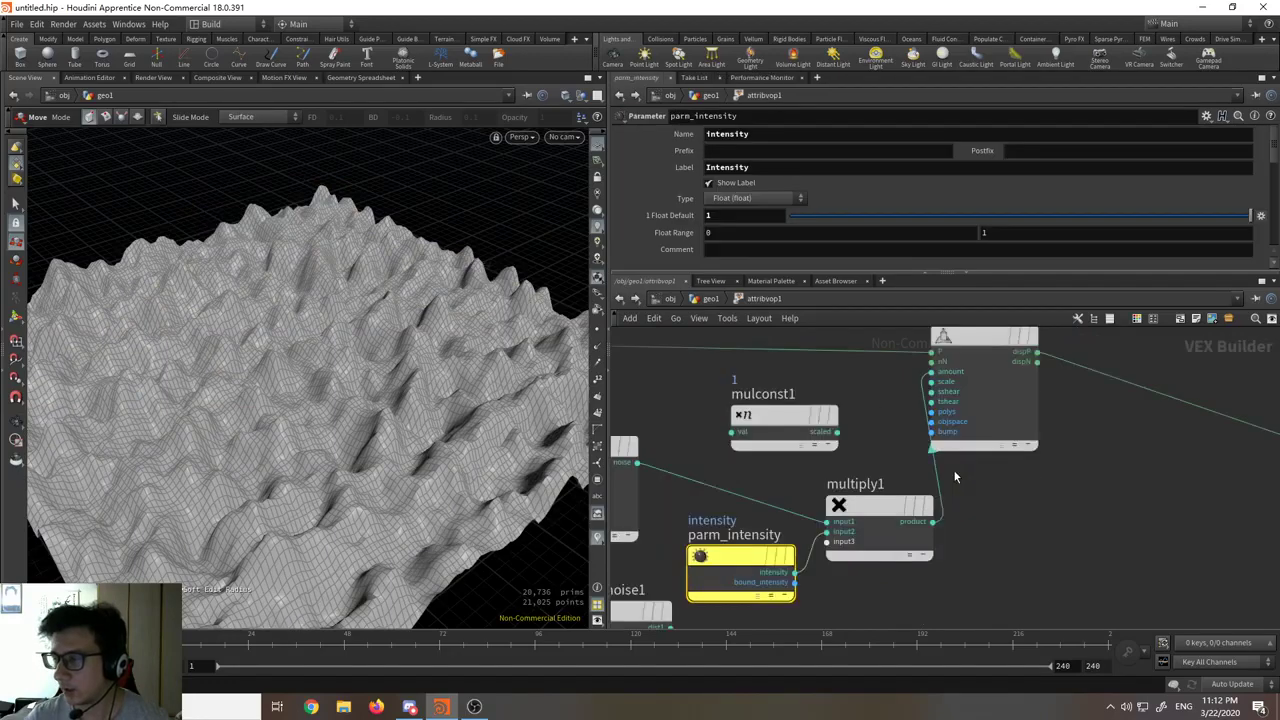
Step: Add a Unified Noise - Static node in the empty area below multiply1
key(h)
key(Tab)
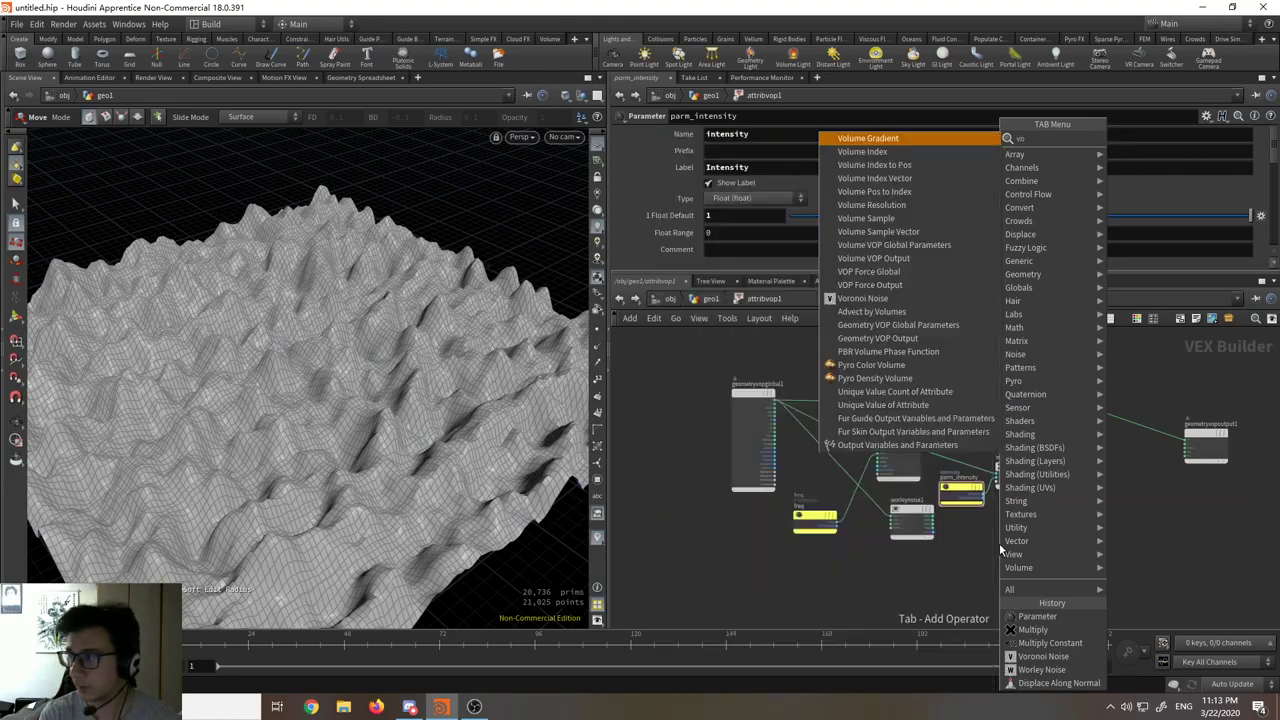
text(noise)
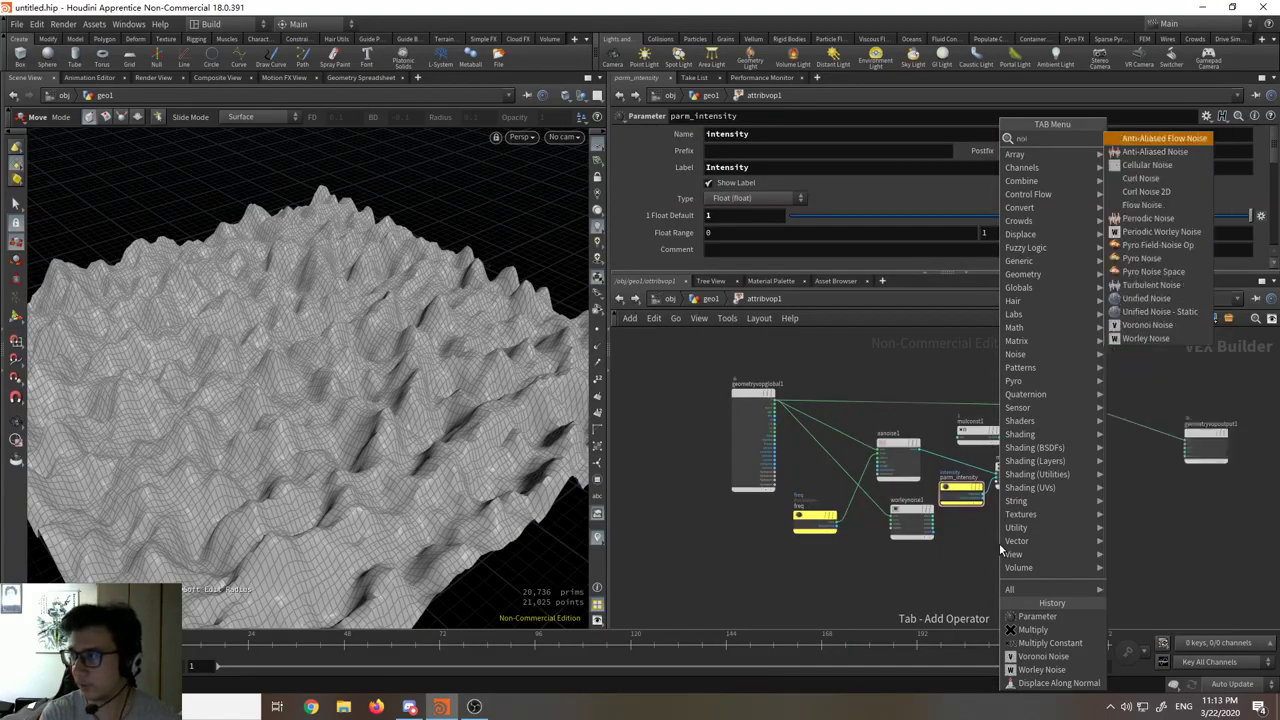
click(1188, 312)
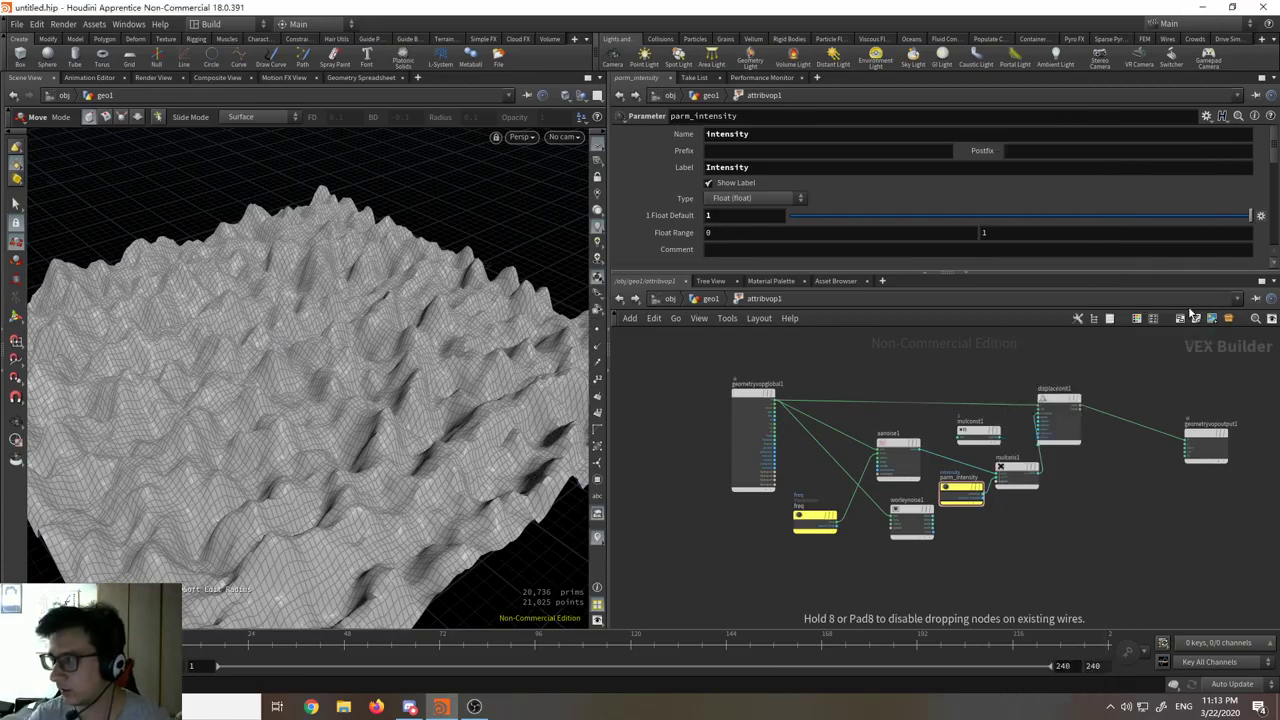
click(1106, 523)
scroll(1150, 533, up, 5)
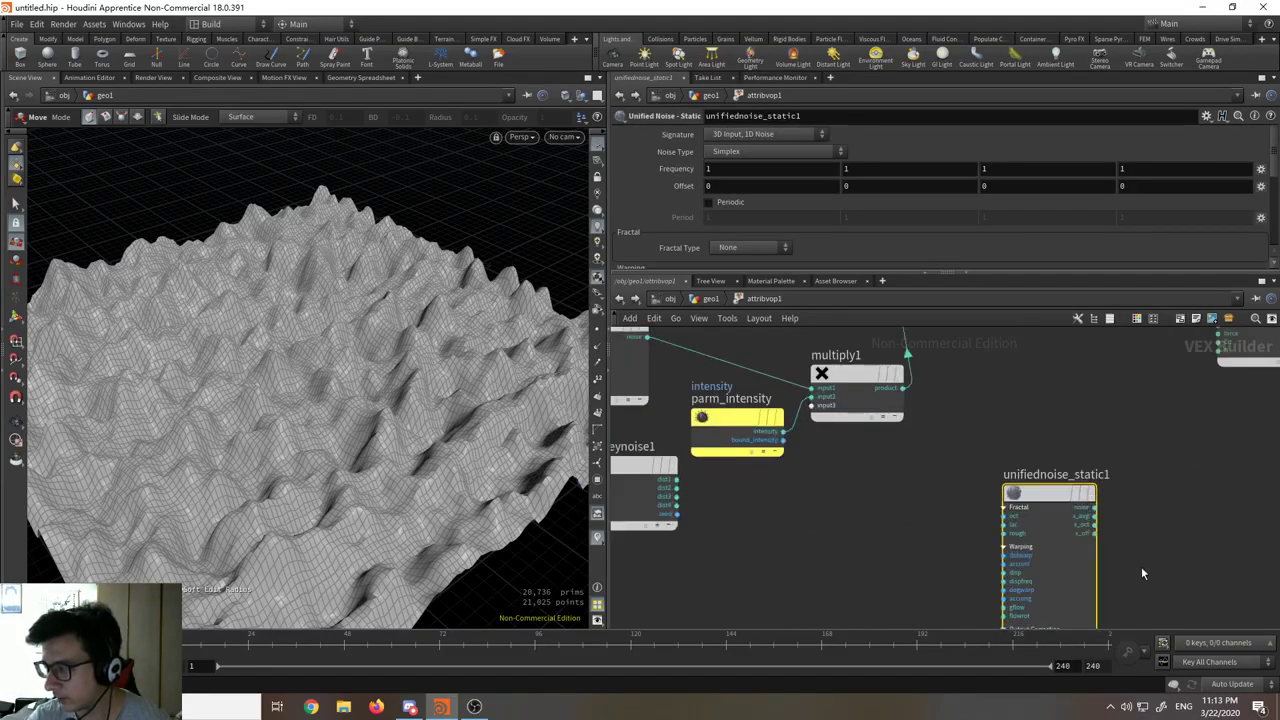
Step: Examine the inputs, outputs, noise types and parameters of the unifiednoise_static1 node
middle_drag(1141, 566, 1075, 407)
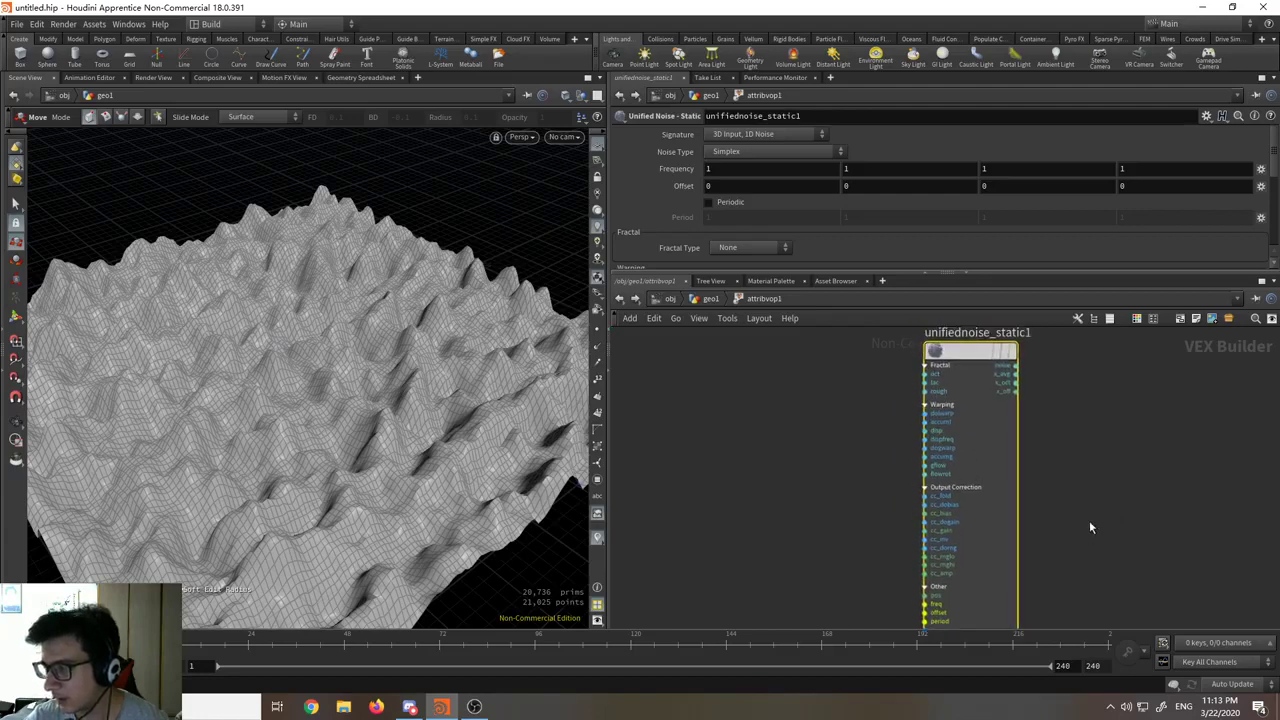
scroll(1060, 500, down, 3)
middle_drag(966, 366, 944, 337)
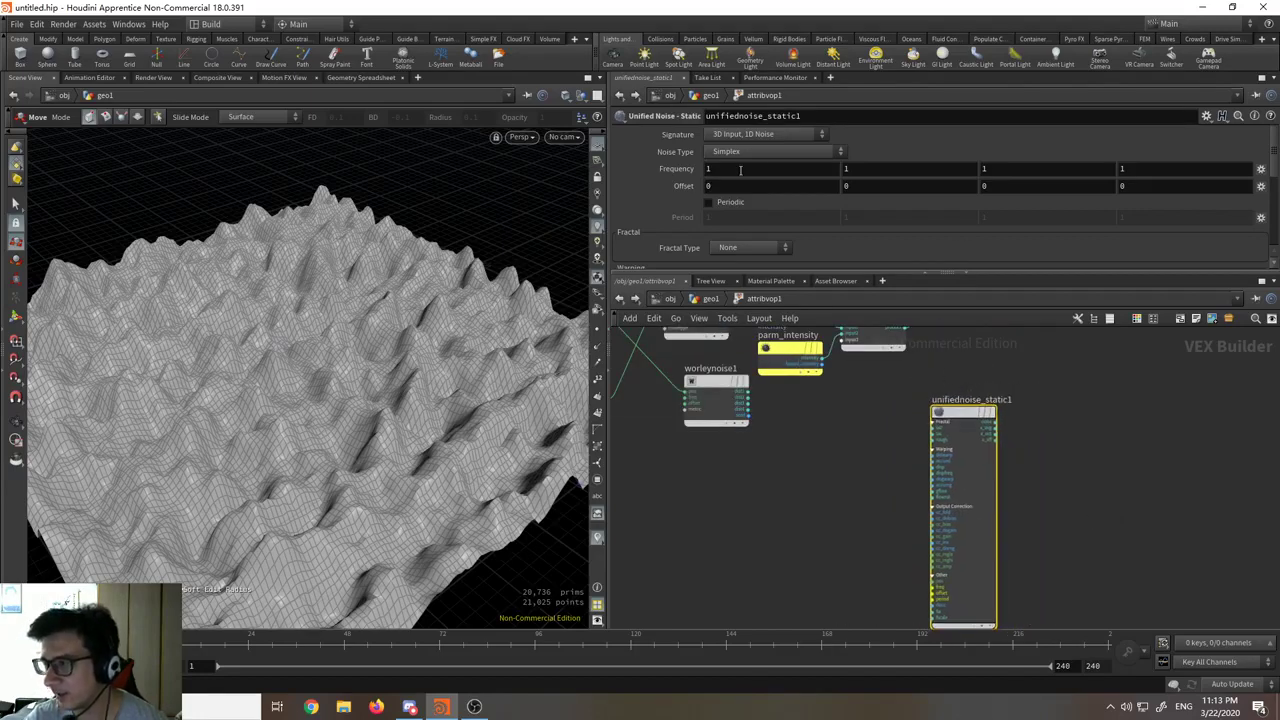
click(777, 152)
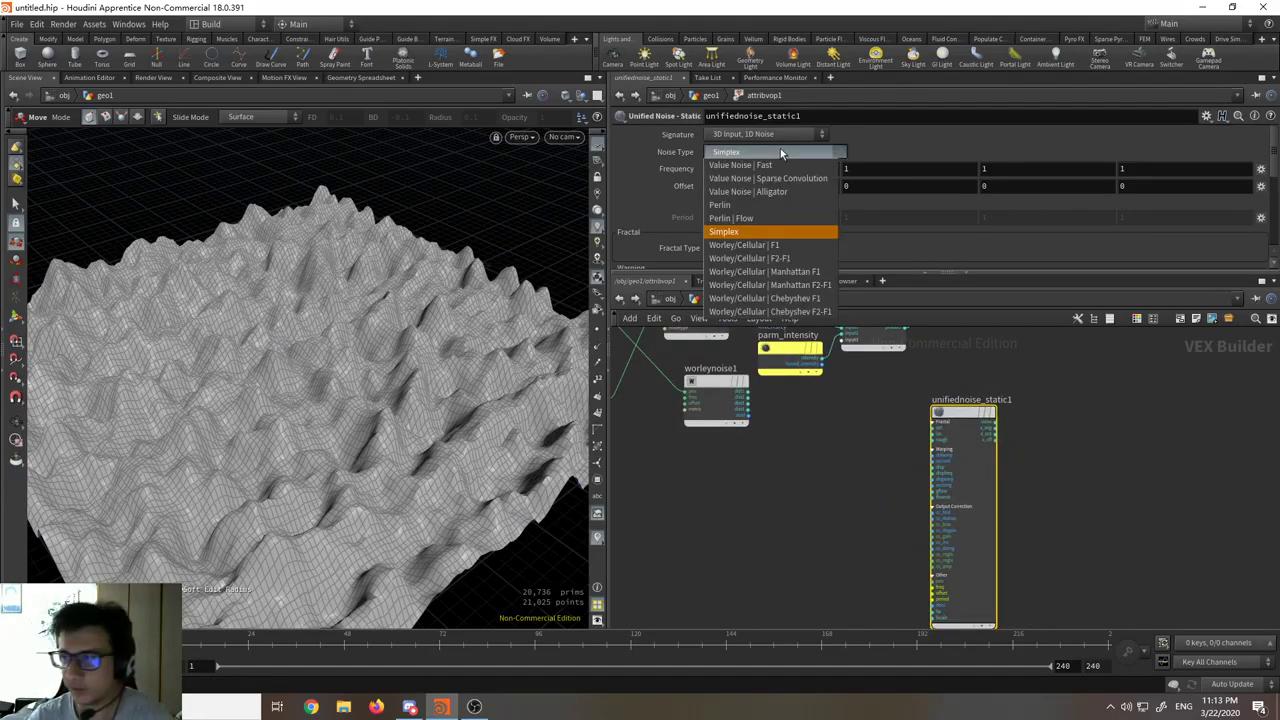
click(780, 147)
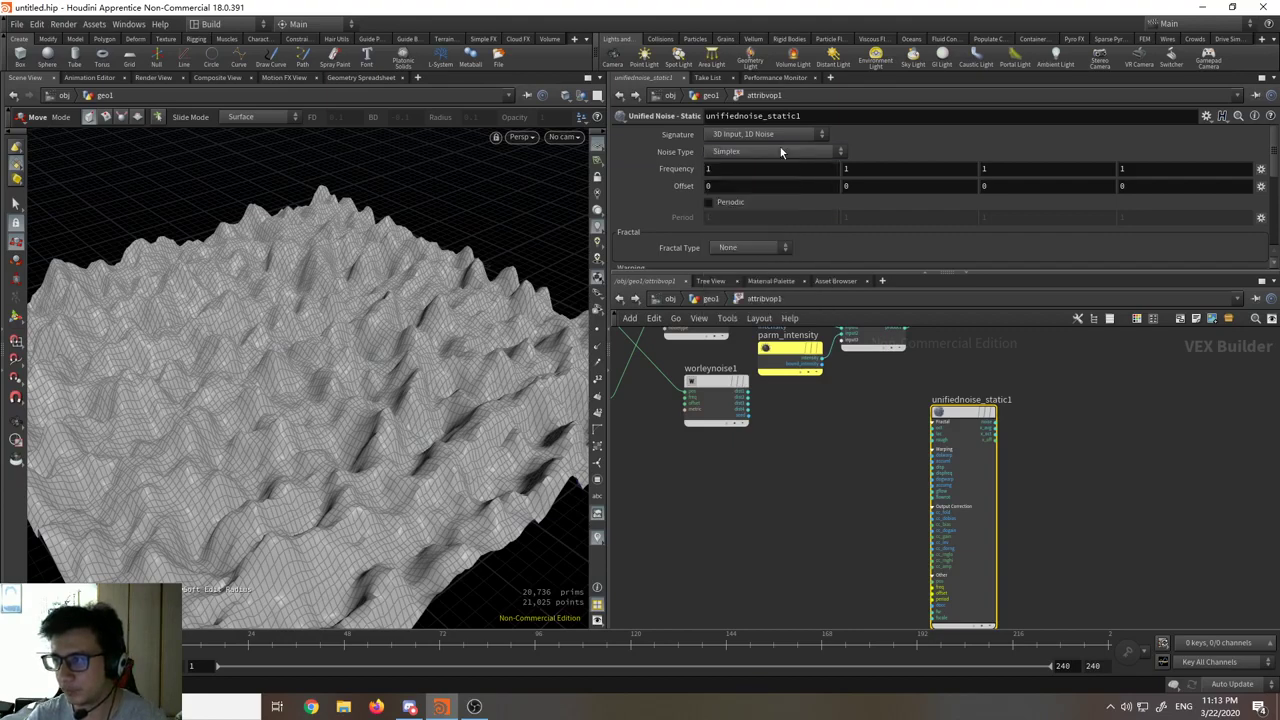
scroll(934, 562, up, 5)
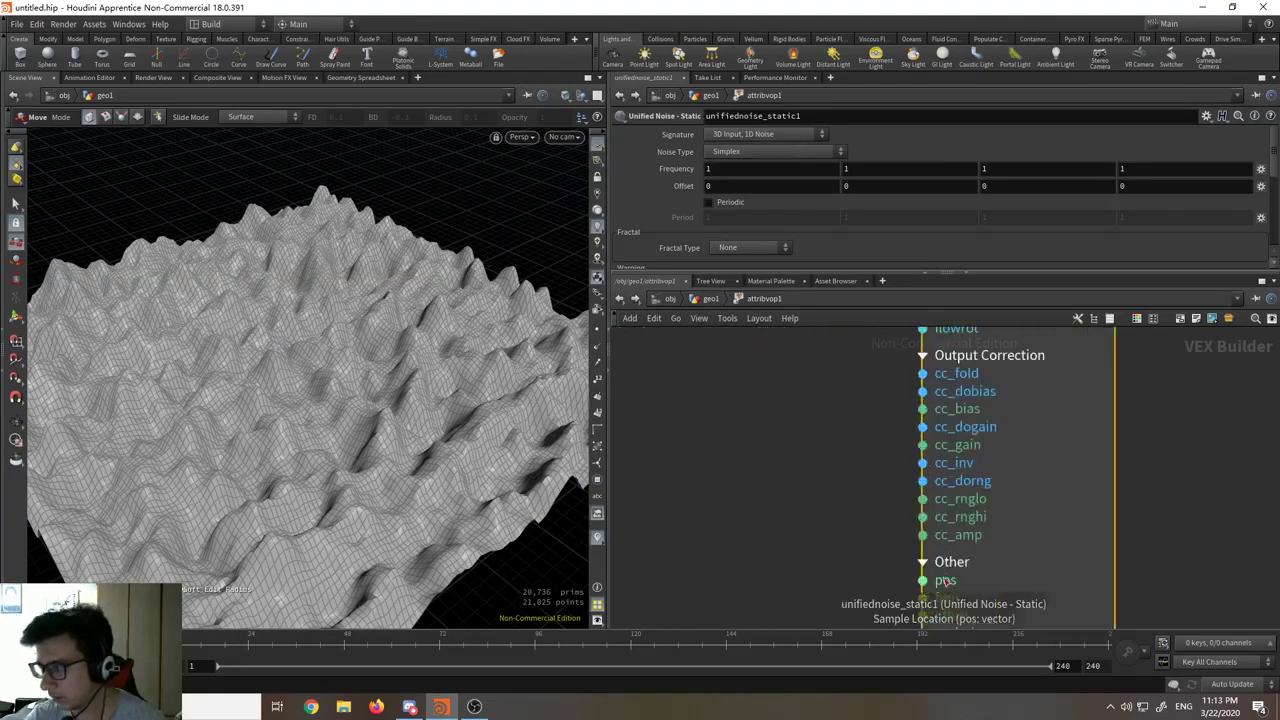
middle_drag(857, 557, 866, 480)
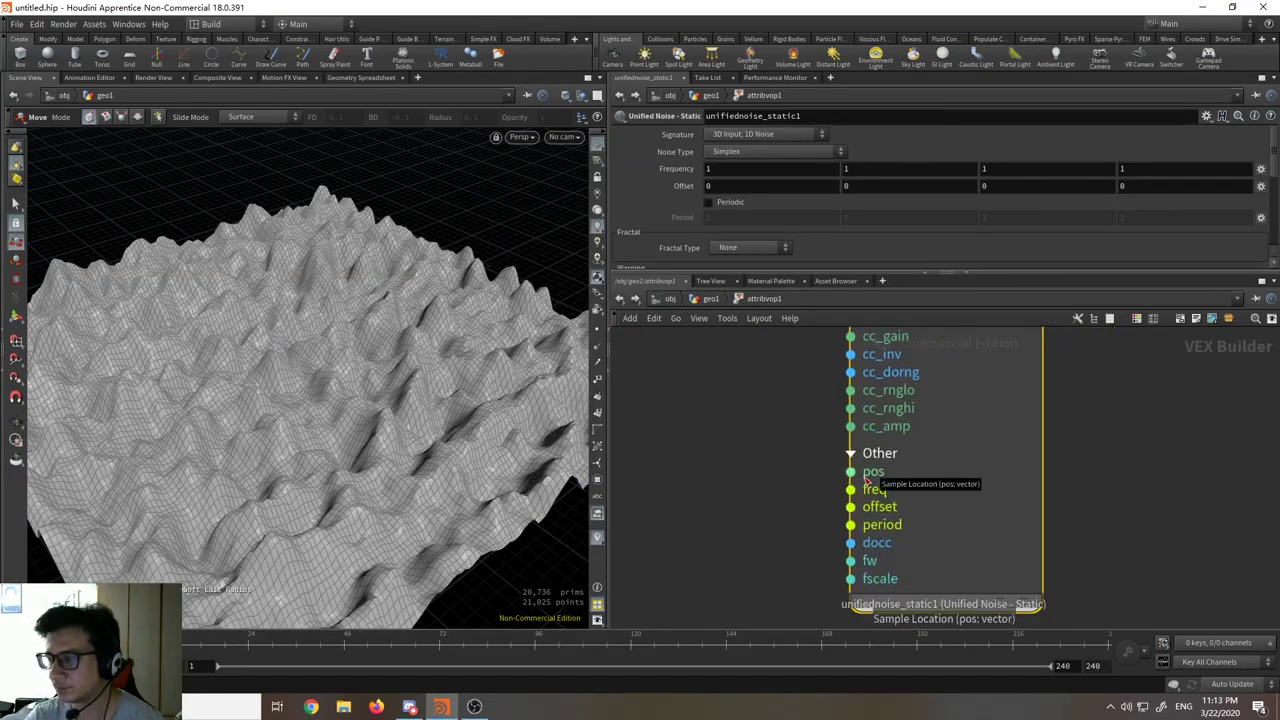
scroll(858, 235, down, 2)
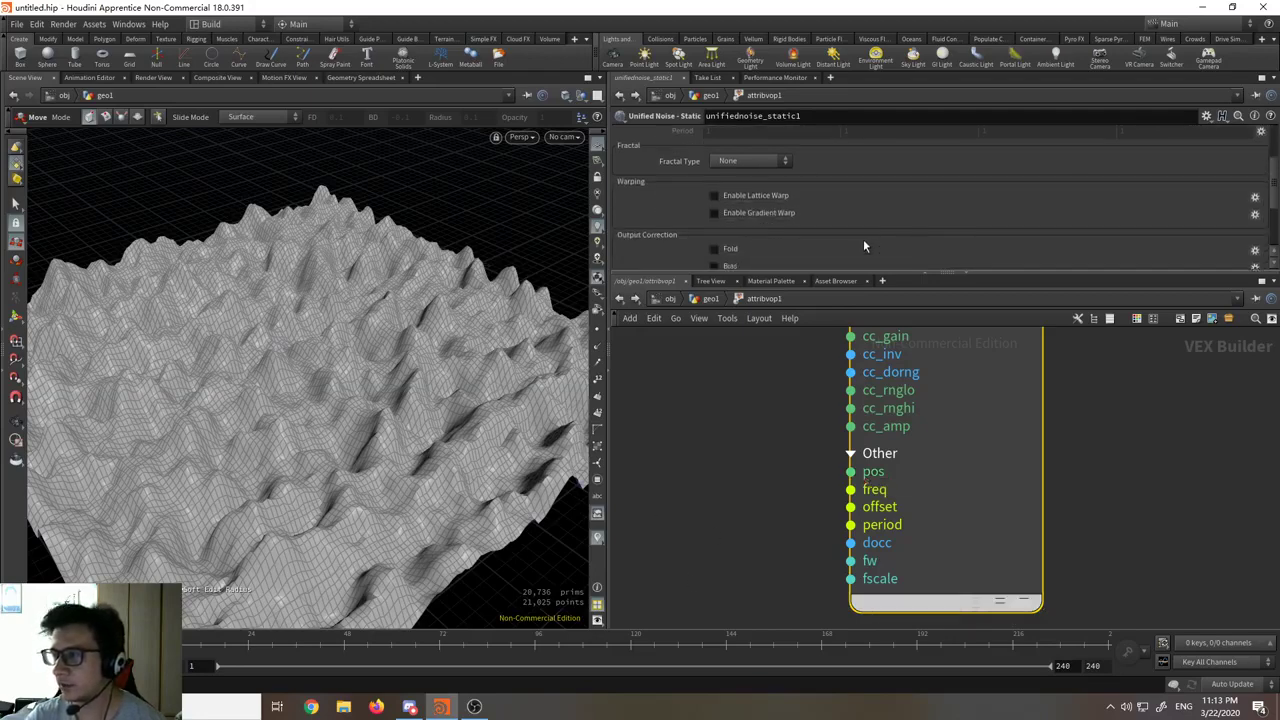
scroll(818, 223, up, 2)
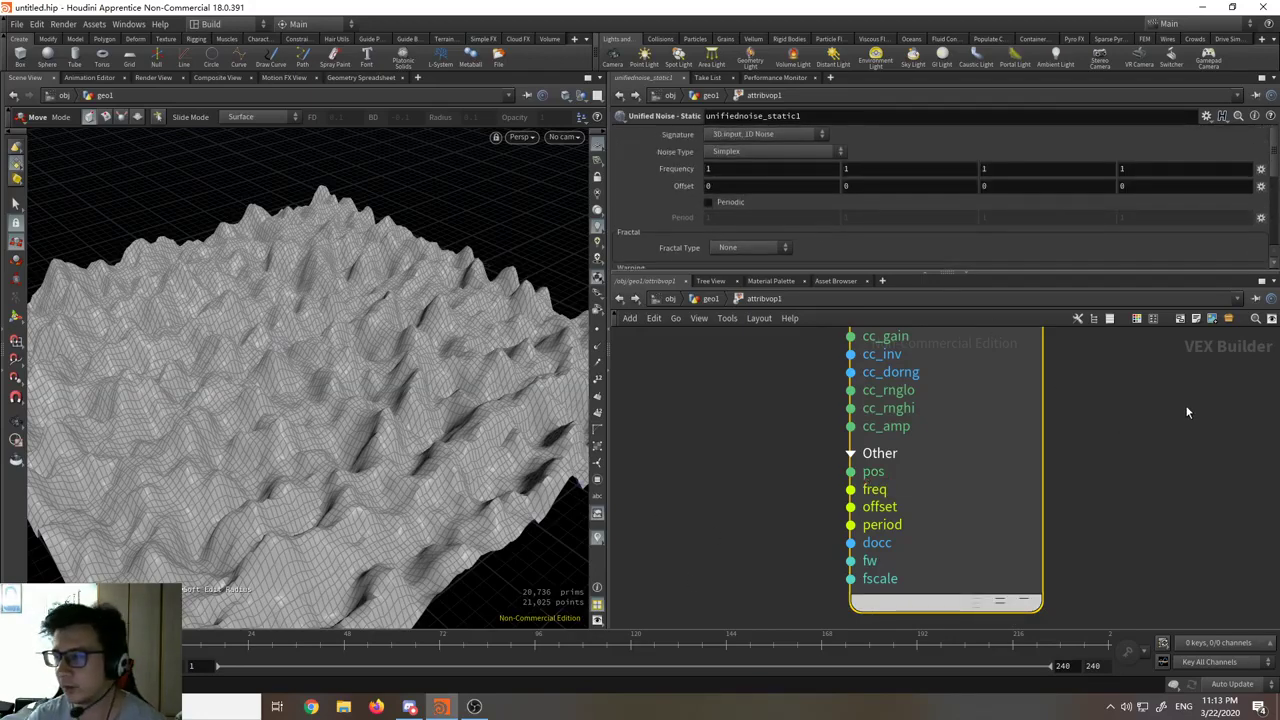
scroll(1141, 494, down, 5)
middle_drag(1058, 353, 990, 456)
drag(990, 456, 866, 468)
scroll(904, 463, up, 4)
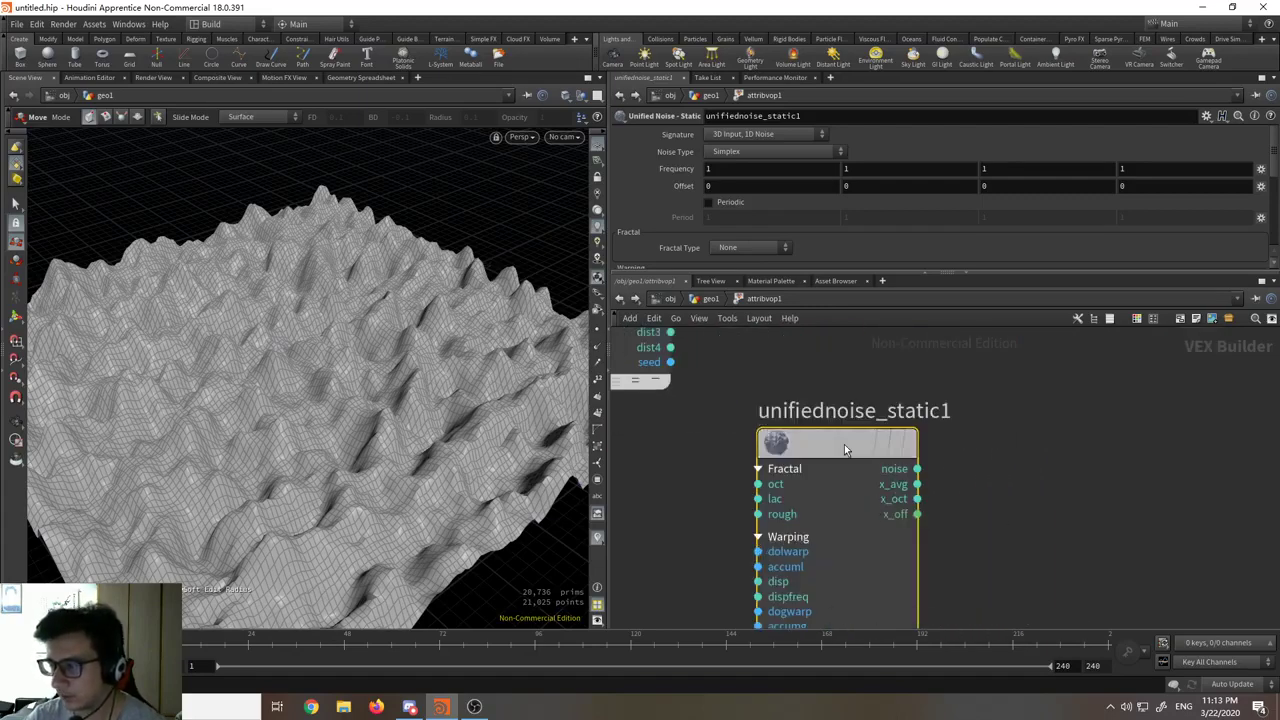
middle_drag(922, 469, 886, 515)
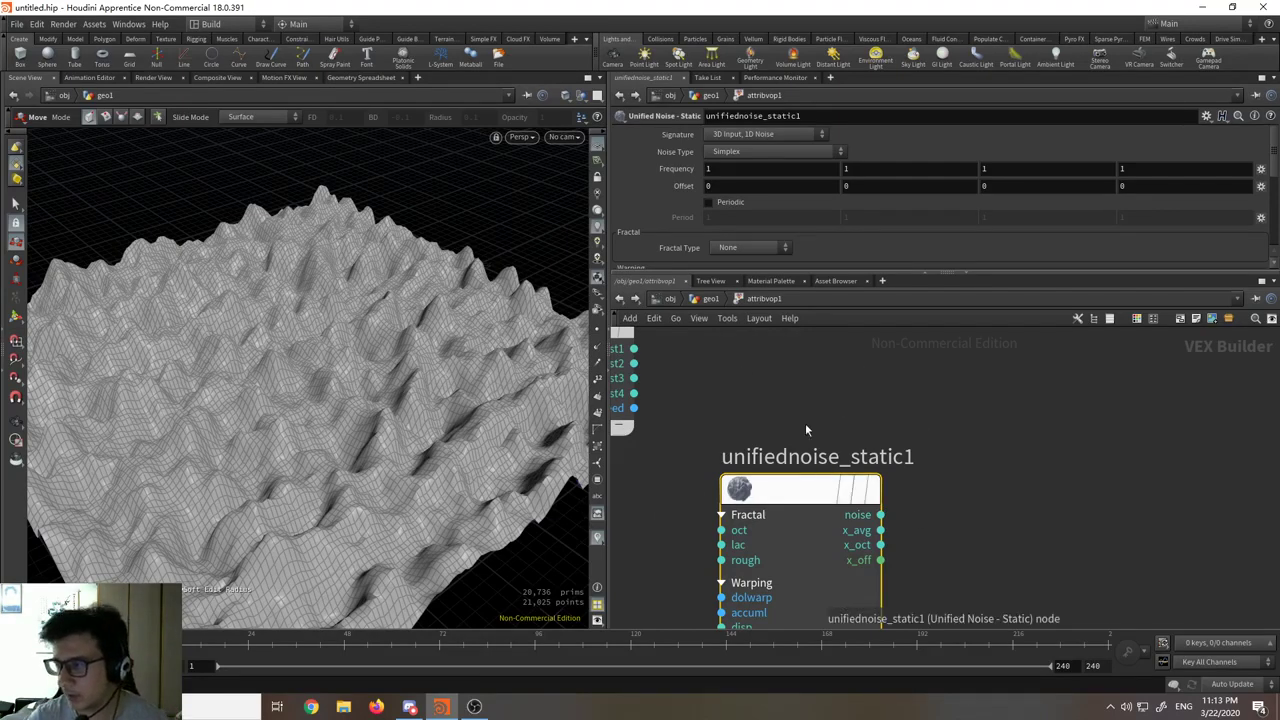
Step: Delete the unifiednoise_static1 node and the unused mulconst1 node
key(Delete)
key(h)
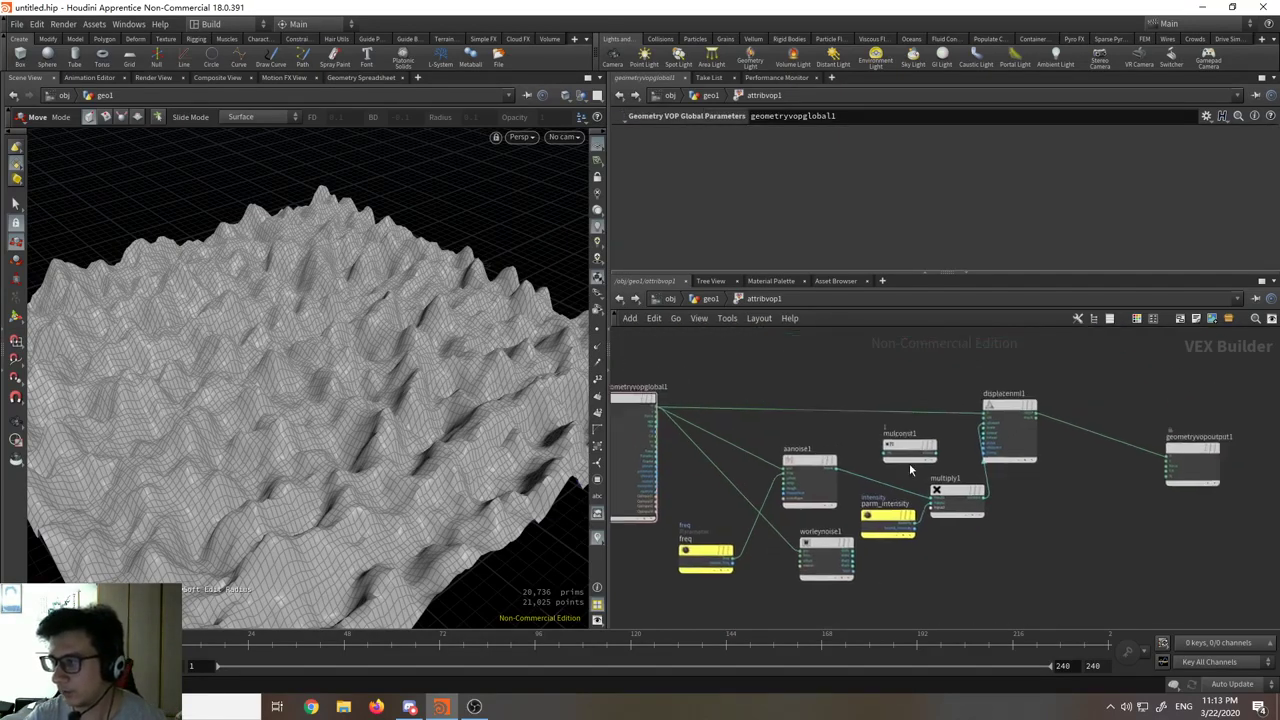
click(905, 447)
key(Delete)
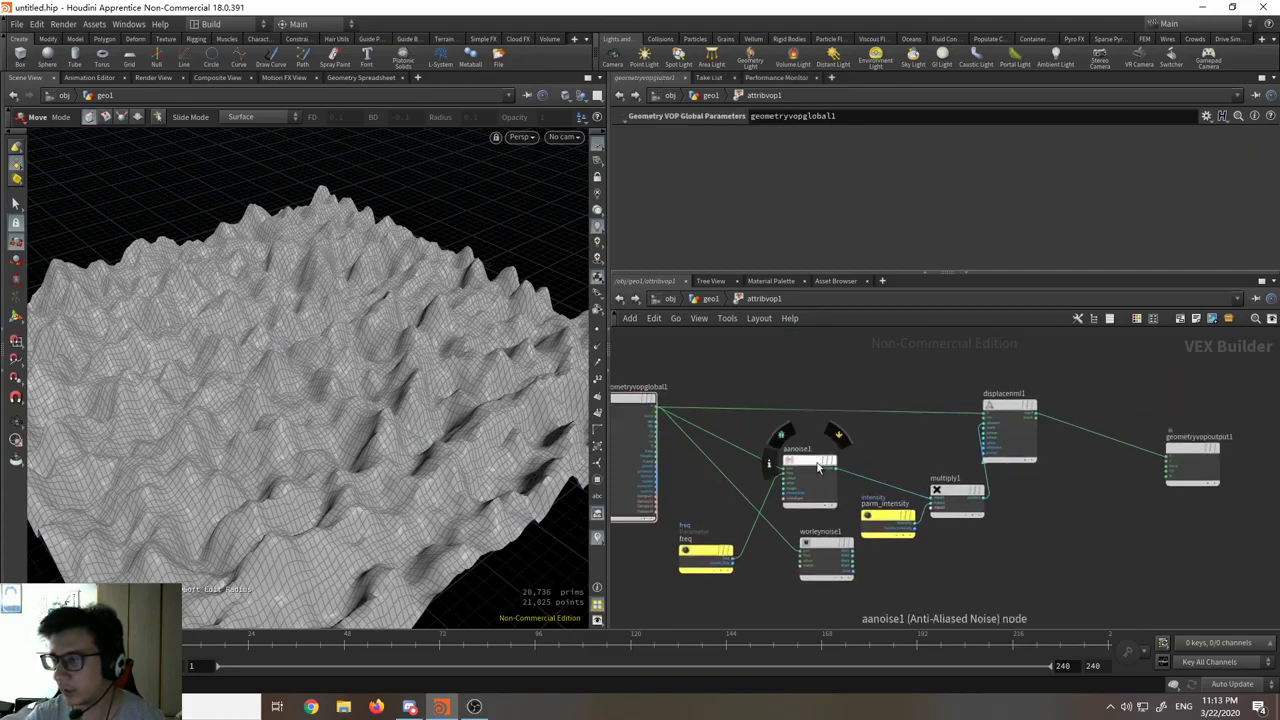
Step: Space out aanoise1, worleynoise1 and displacenml1, and move all the nodes upstream of displacenml1 farther away from it as a group
drag(817, 467, 825, 455)
drag(828, 555, 828, 582)
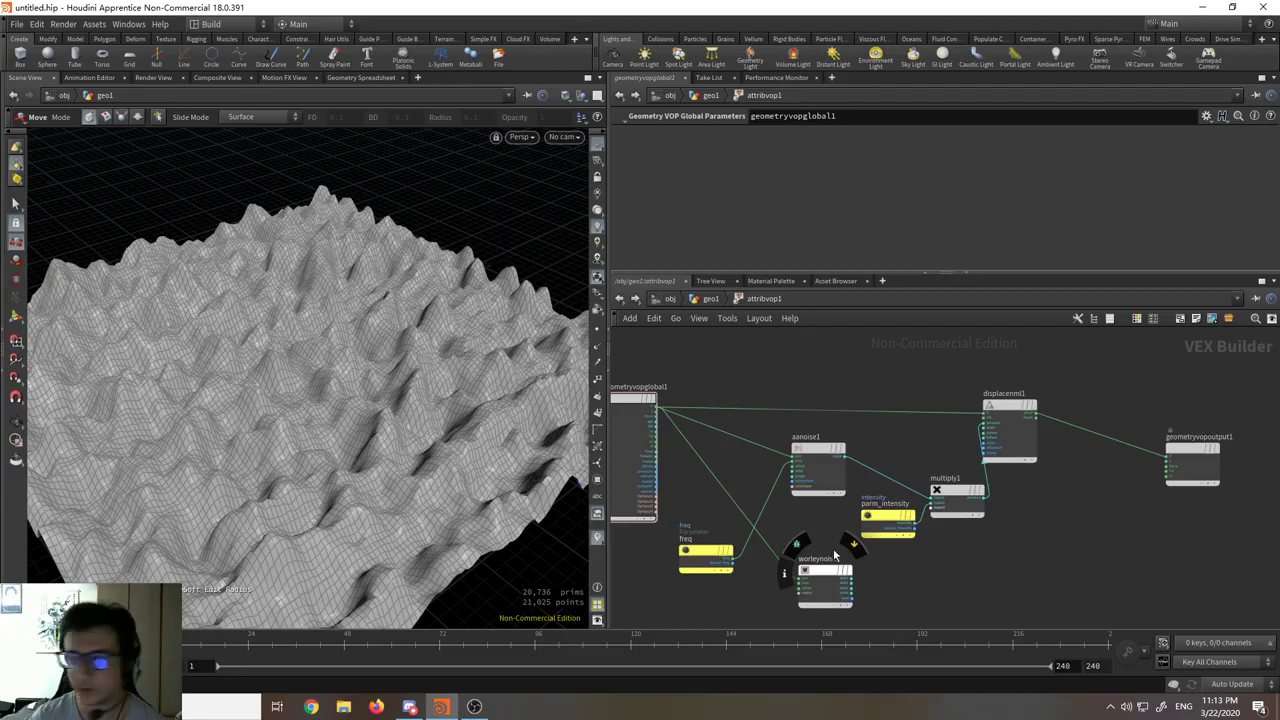
drag(989, 424, 1027, 429)
drag(972, 604, 650, 390)
middle_drag(830, 364, 907, 391)
drag(902, 480, 800, 470)
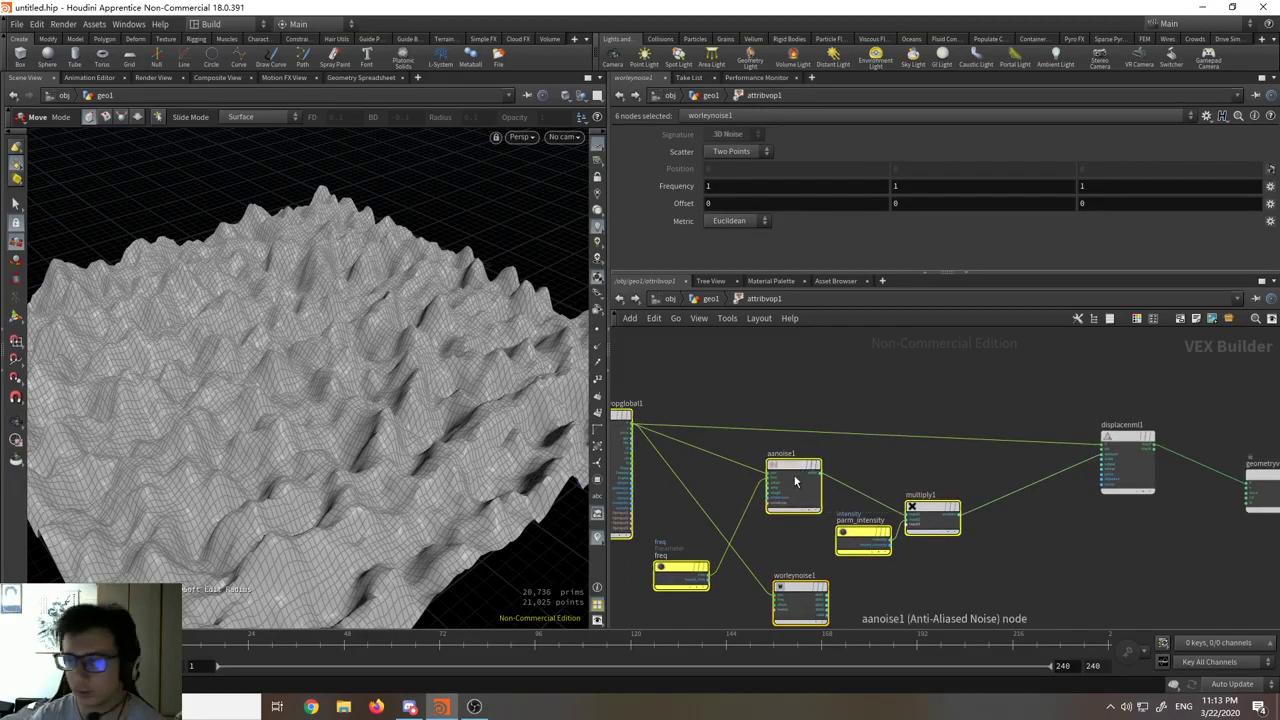
Step: Clear the node selection and move displacenml1 closer to multiply1, slightly higher in the network
click(808, 402)
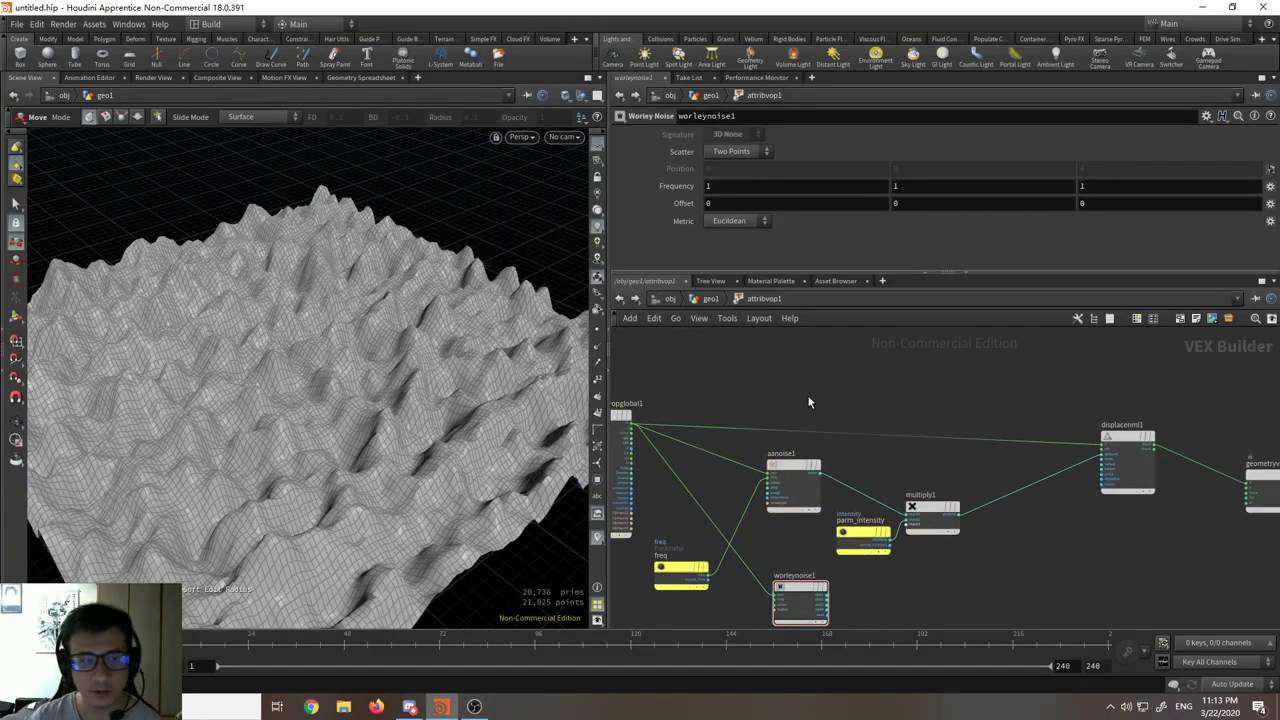
scroll(672, 479, up, 5)
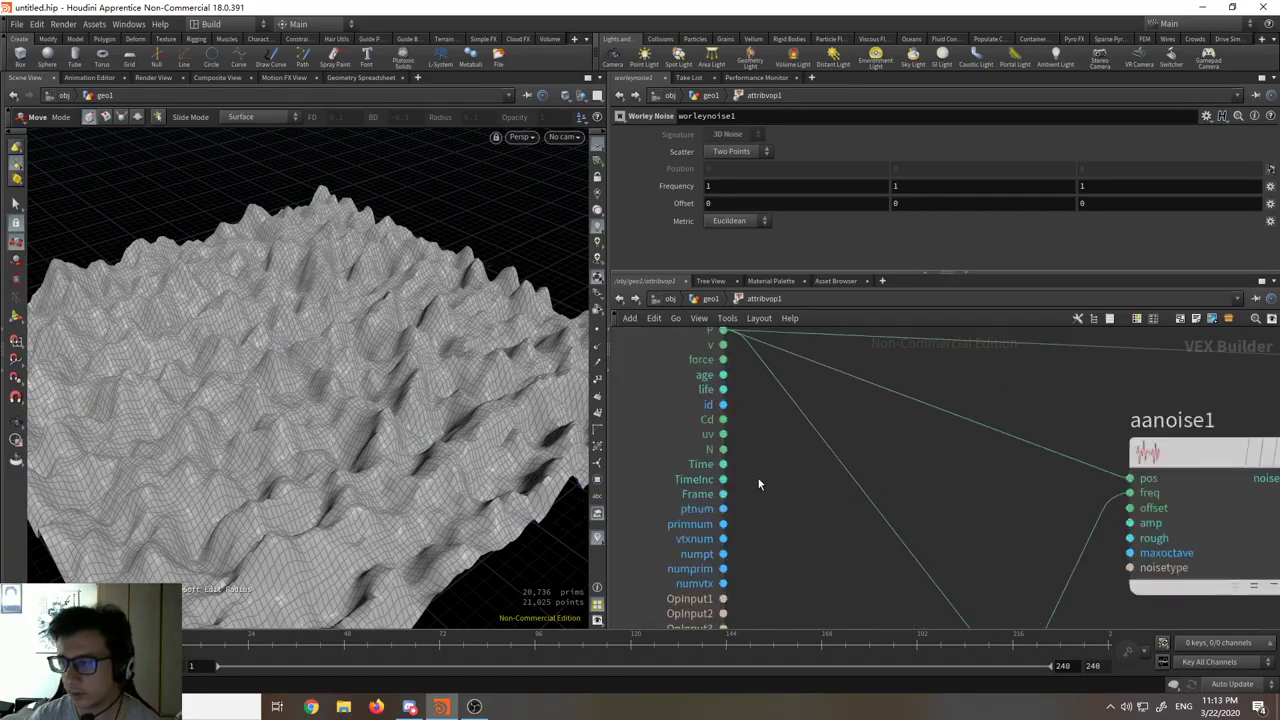
scroll(908, 463, down, 5)
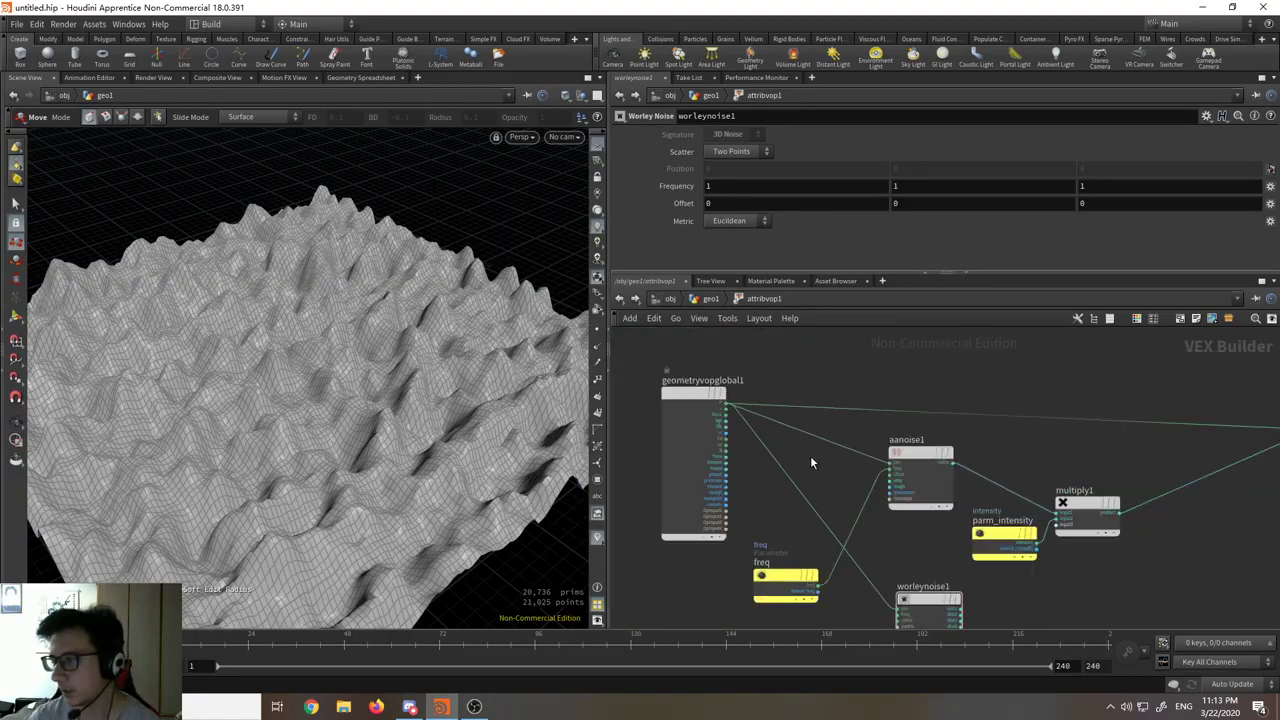
middle_drag(989, 436, 963, 431)
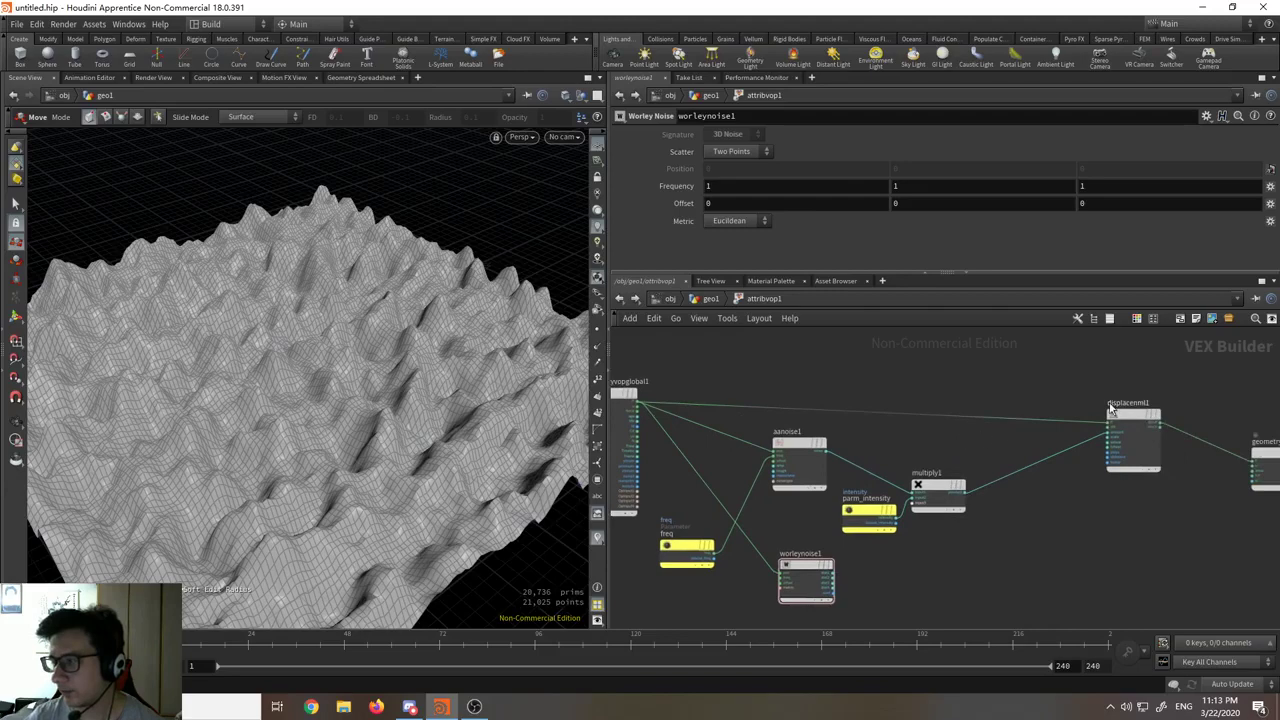
drag(1135, 414, 1037, 399)
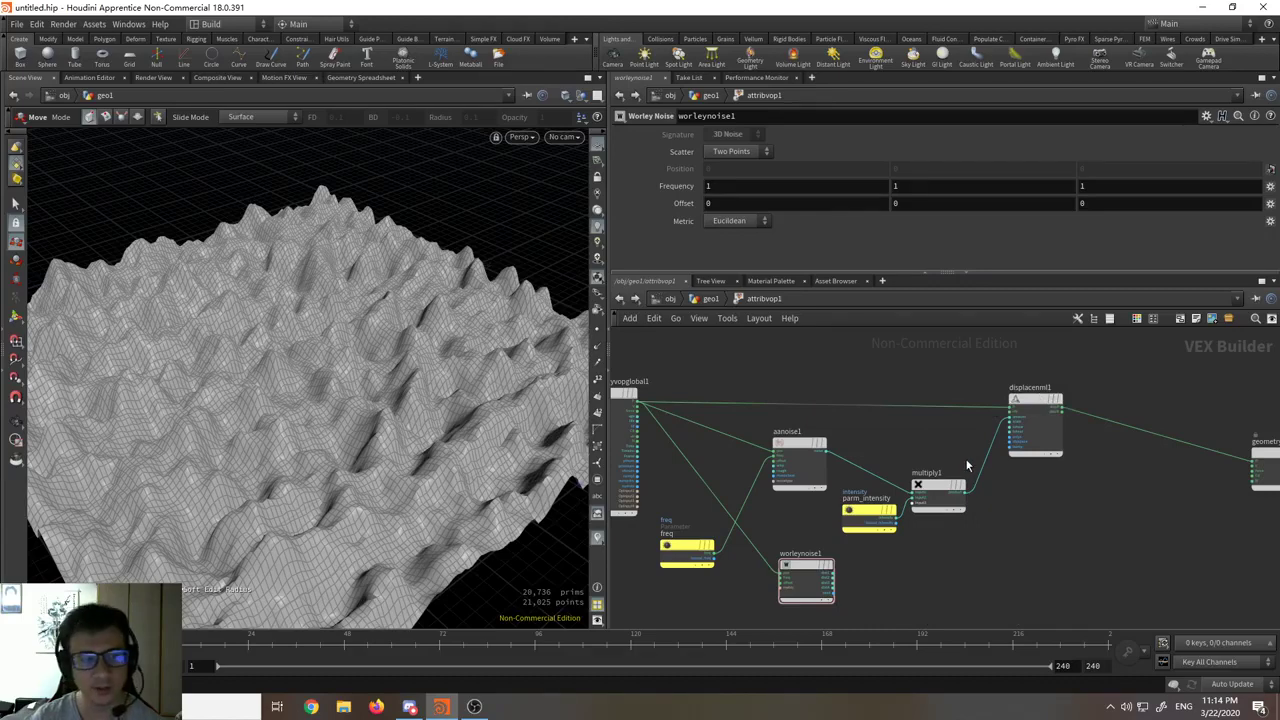
scroll(1048, 414, up, 3)
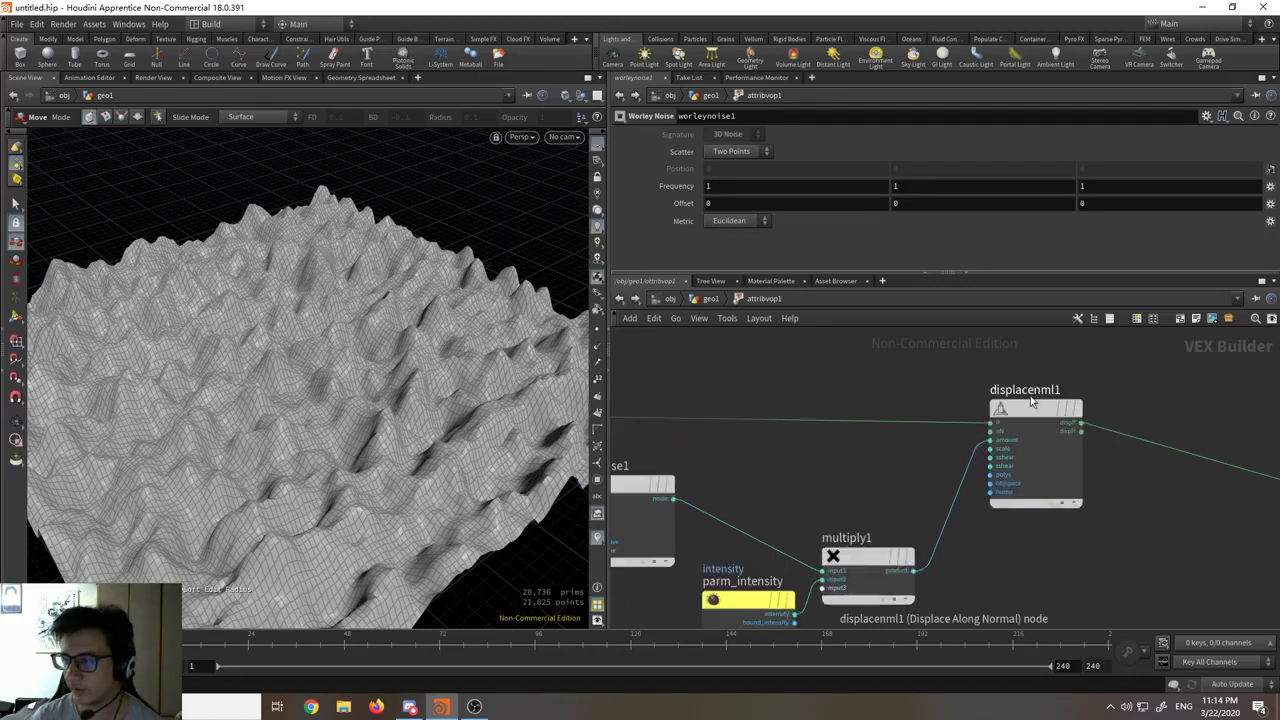
double_click(1030, 392)
key(Return)
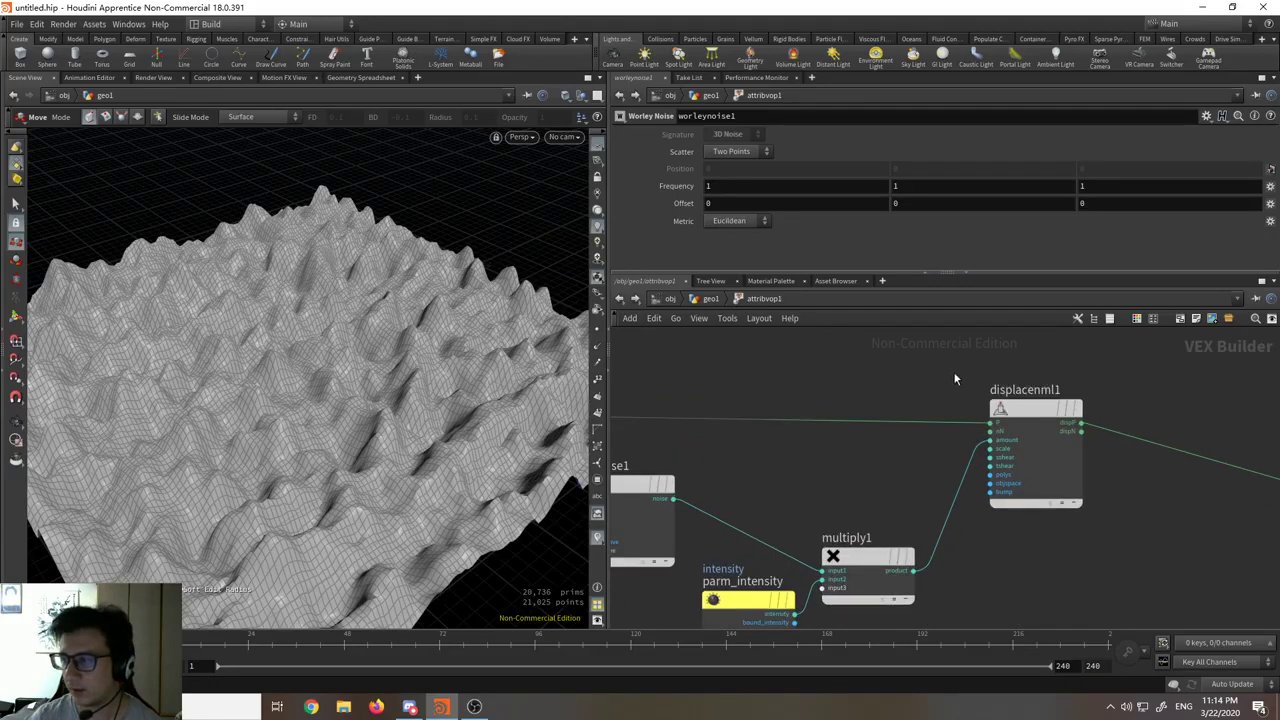
scroll(950, 373, down, 5)
middle_drag(950, 373, 1019, 398)
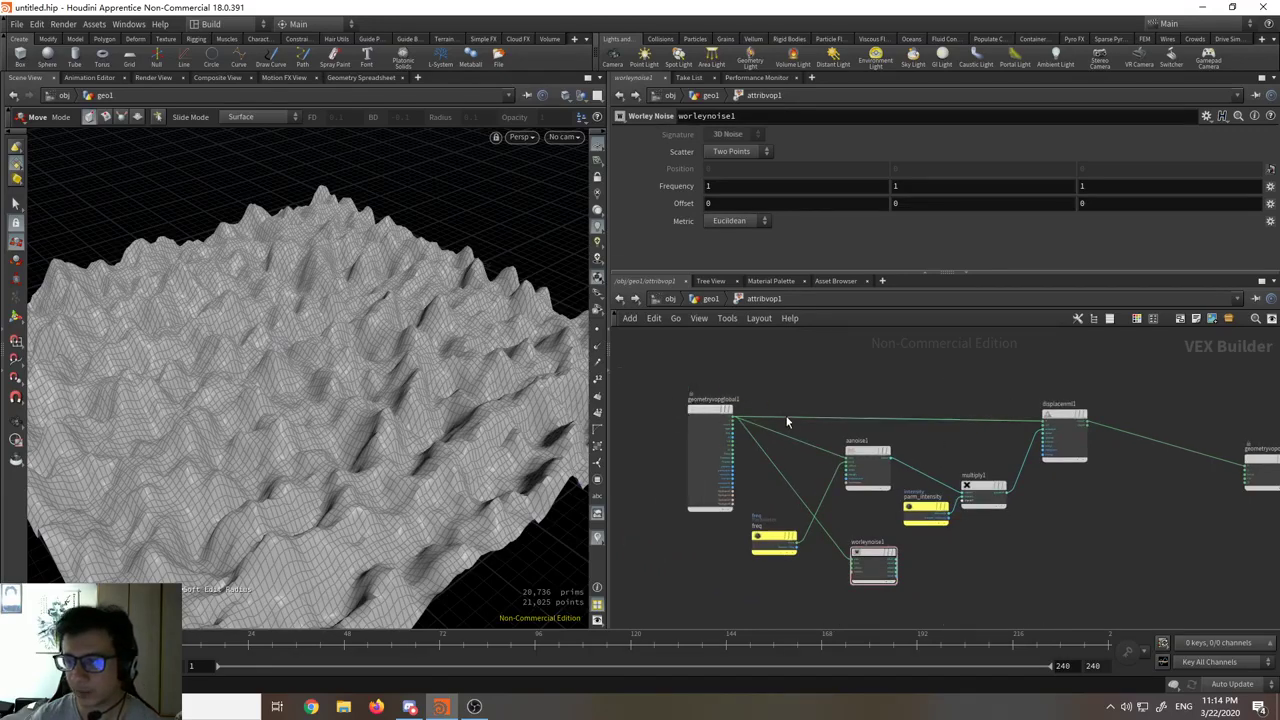
drag(785, 371, 1080, 585)
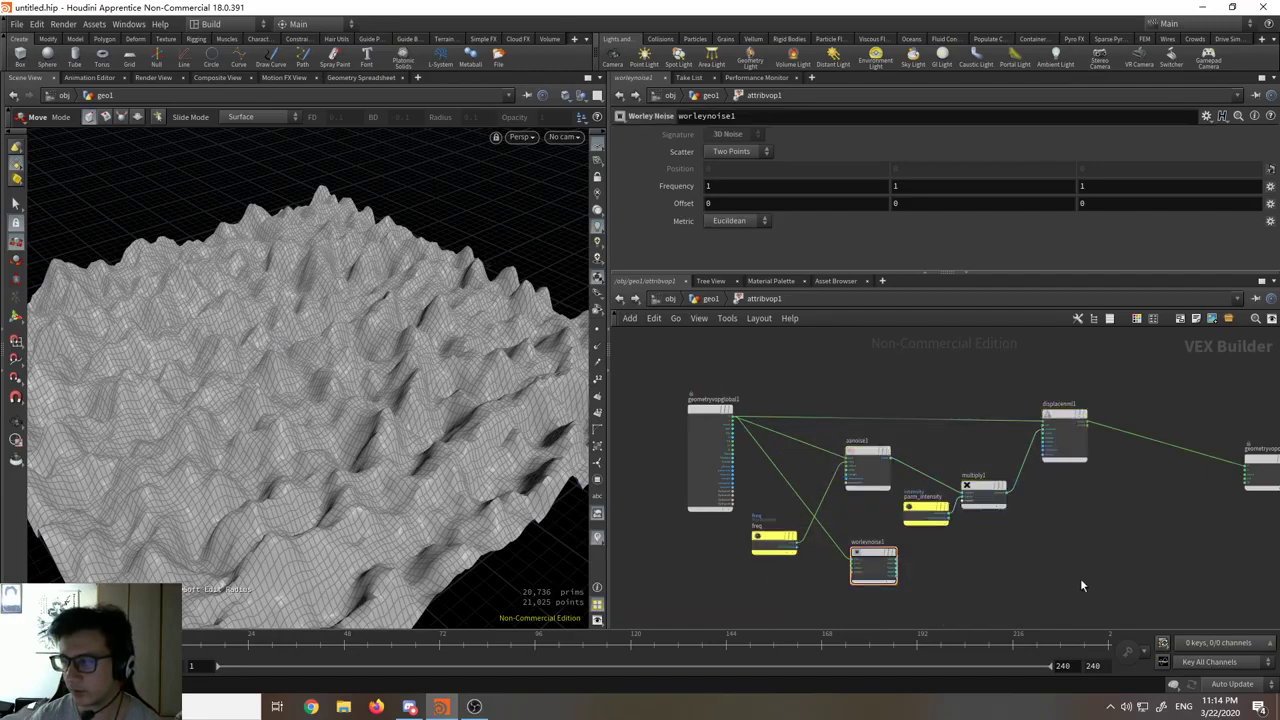
Step: Return to the geo1 network and try different Intensity values on attribvop1, ending at 1
click(619, 301)
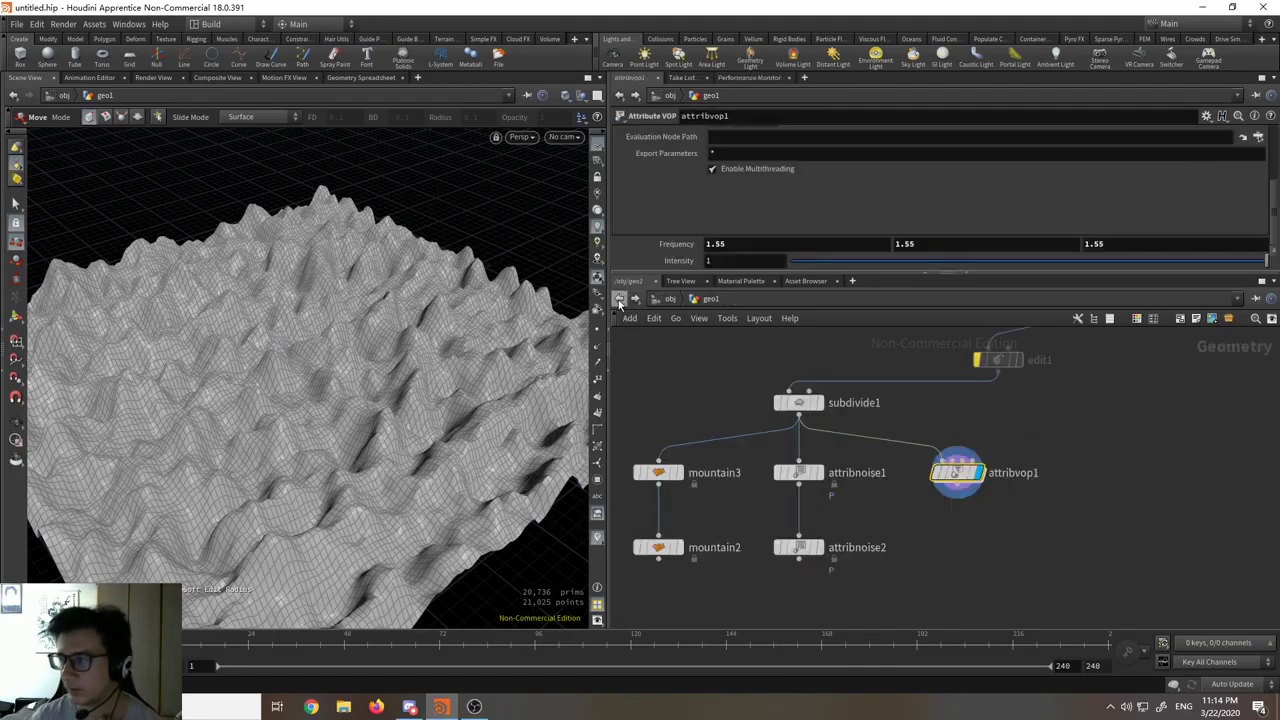
mouse_move(958, 477)
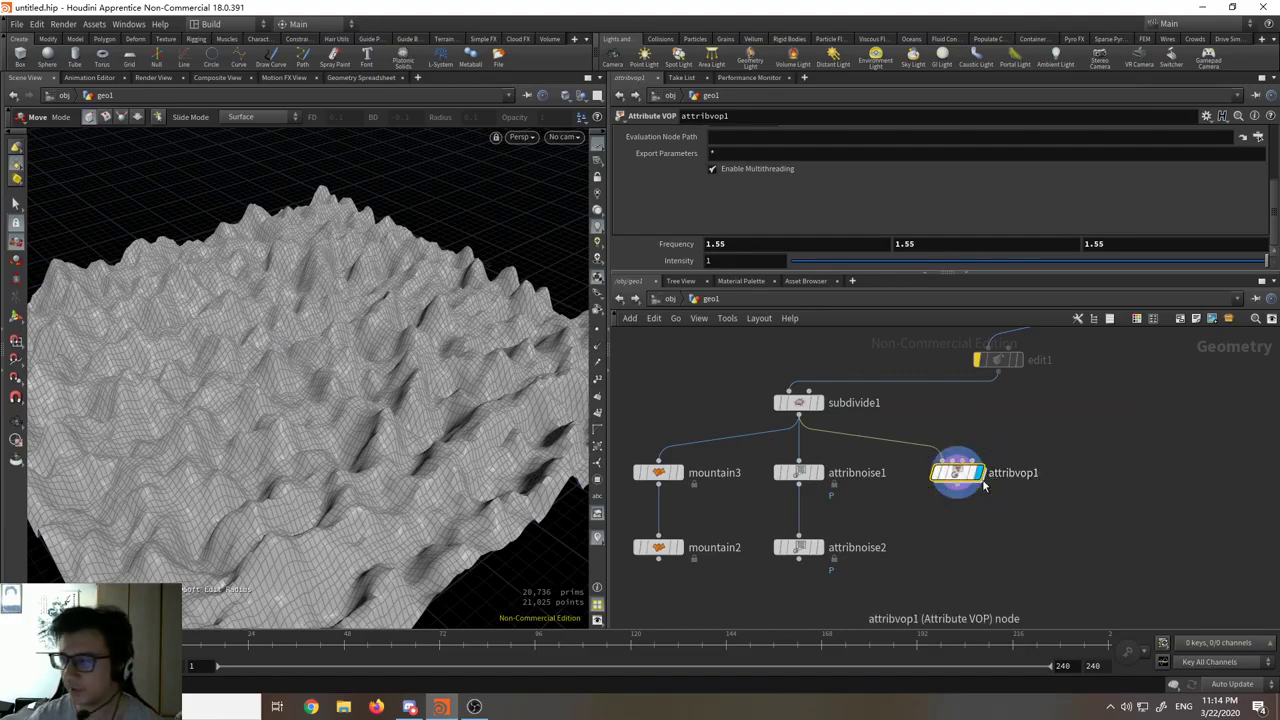
mouse_move(1000, 482)
middle_drag(1038, 474, 1026, 518)
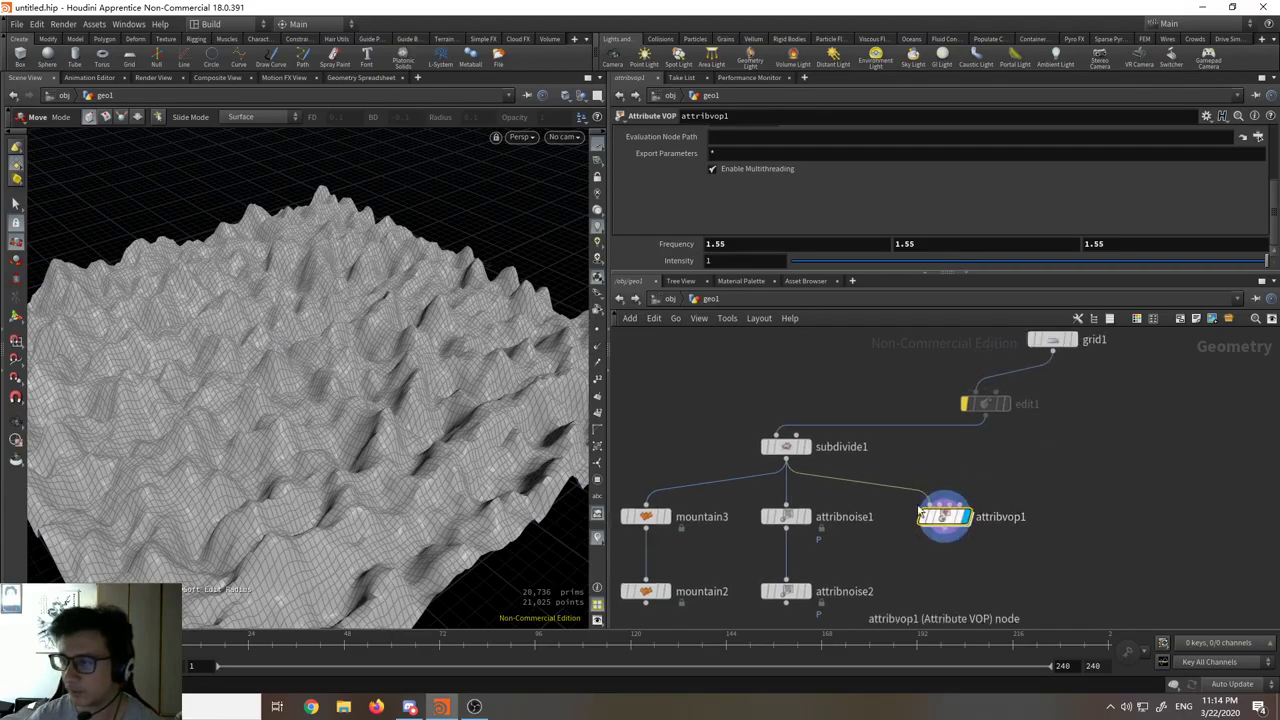
drag(996, 268, 1209, 297)
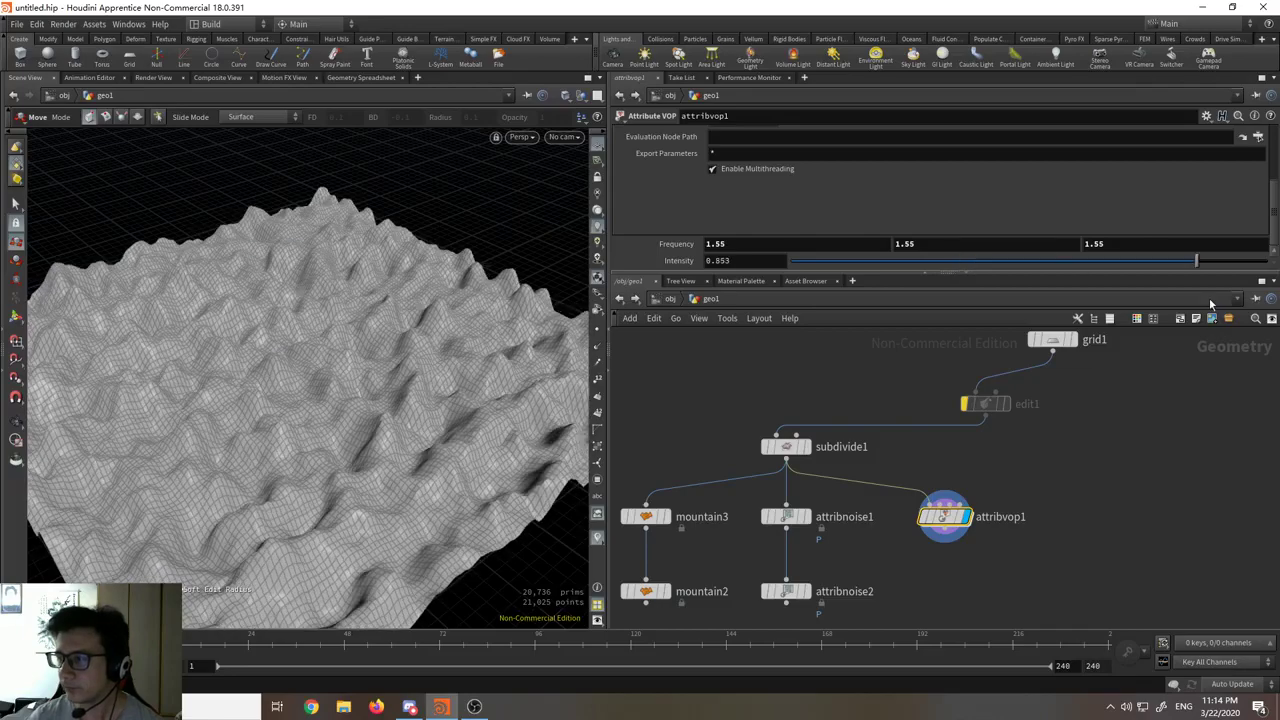
middle_drag(718, 579, 768, 569)
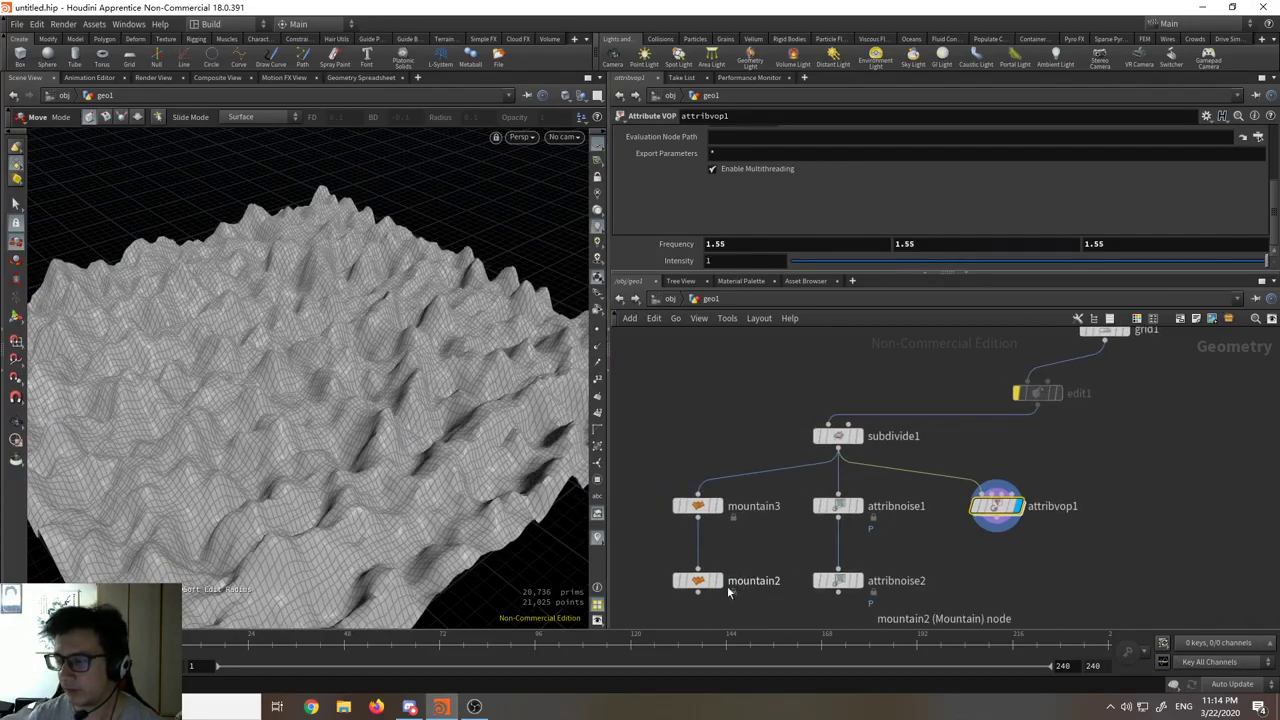
Step: Display mountain2 and attribnoise2 in turn to compare their results with the Attribute VOP terrain
click(705, 587)
click(703, 584)
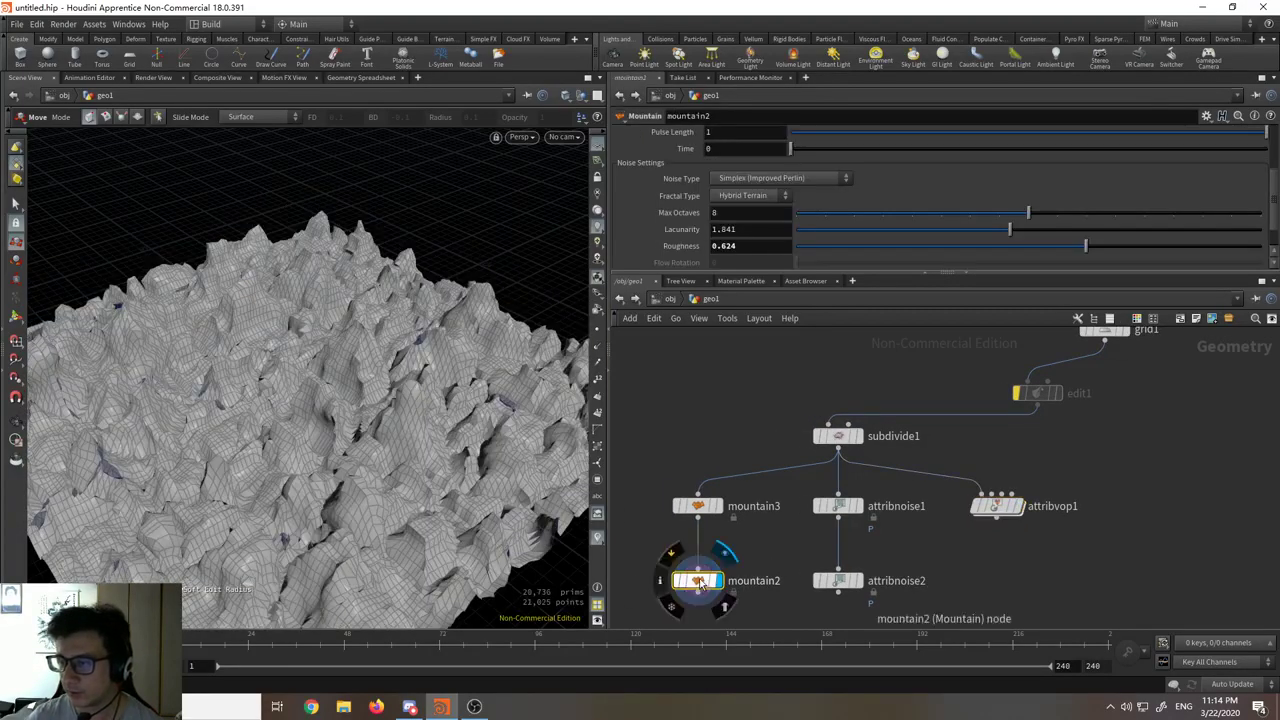
click(860, 583)
click(839, 583)
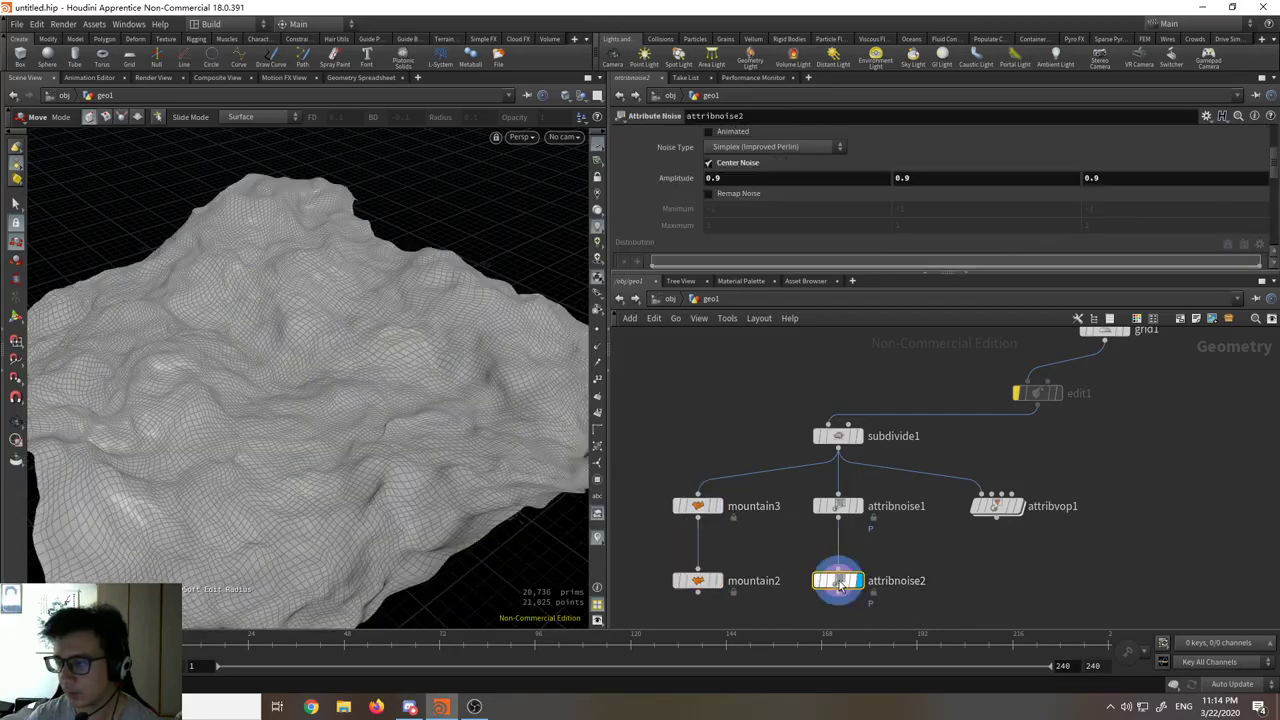
Step: Move grid1 slightly away from edit1 and add a Box node in the empty area above subdivide1
middle_drag(1136, 467, 956, 477)
drag(948, 410, 988, 412)
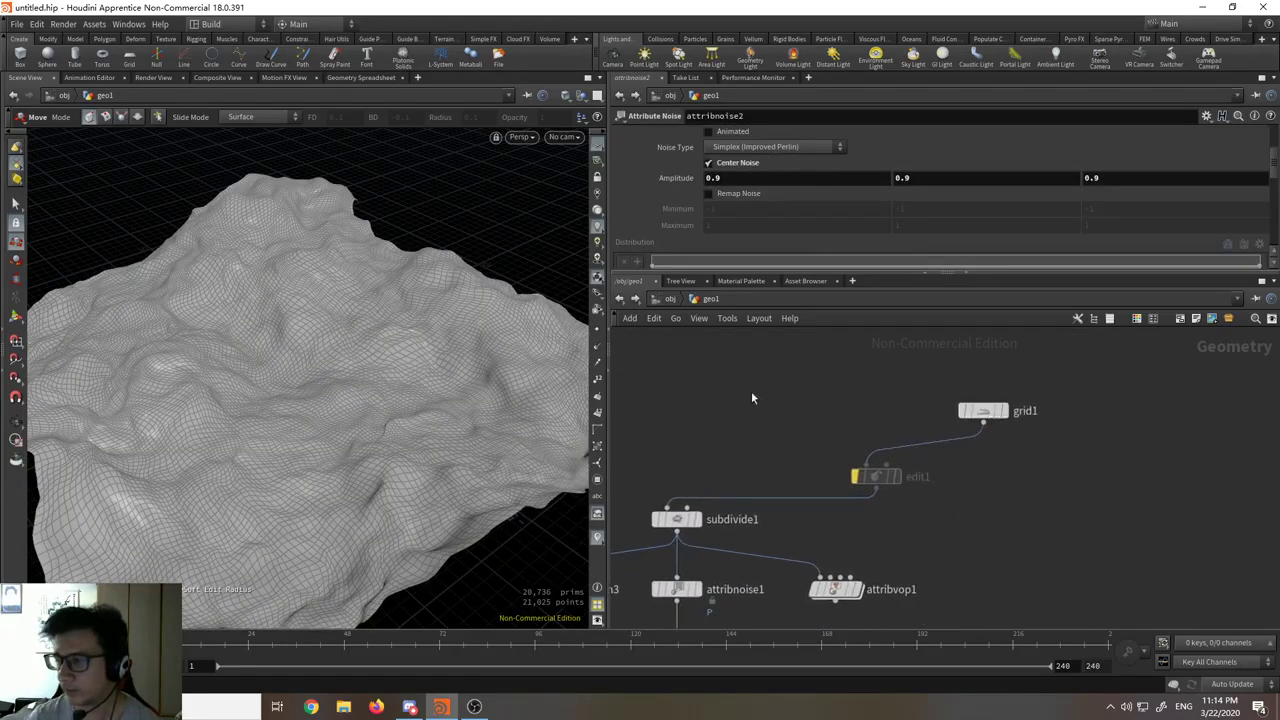
middle_drag(657, 412, 762, 417)
key(Tab)
mouse_move(770, 412)
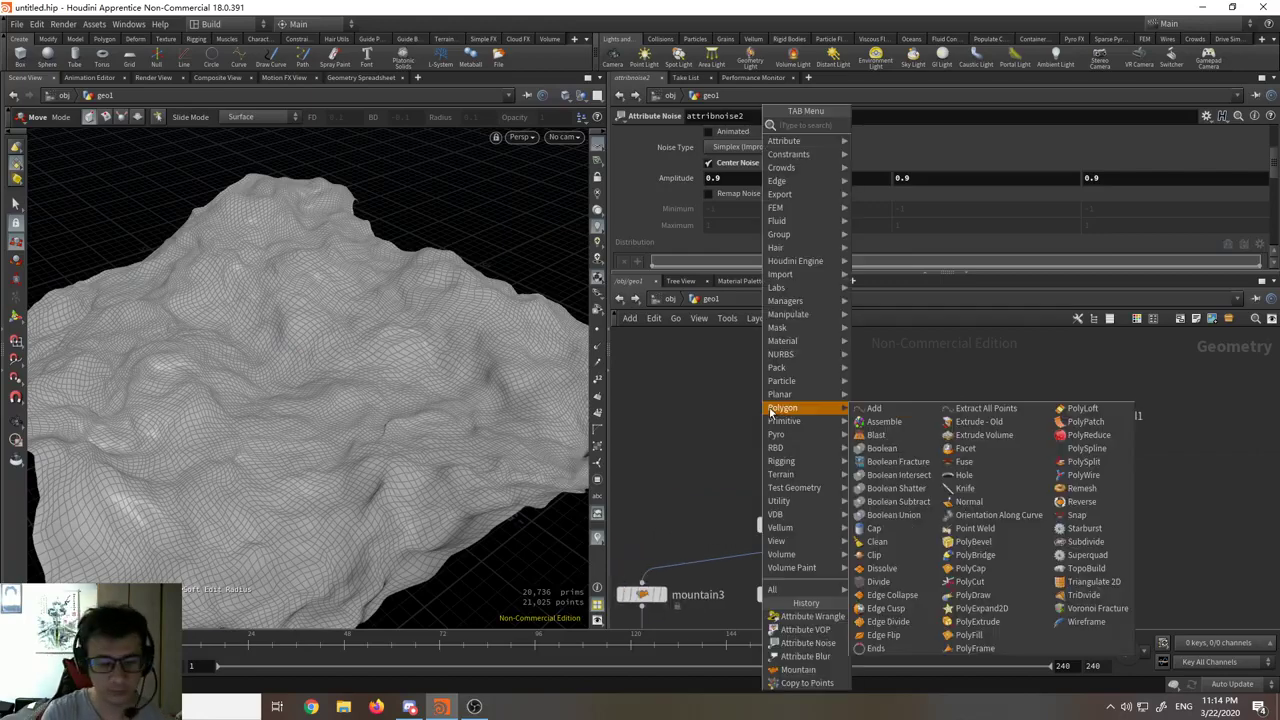
text(box)
key(Return)
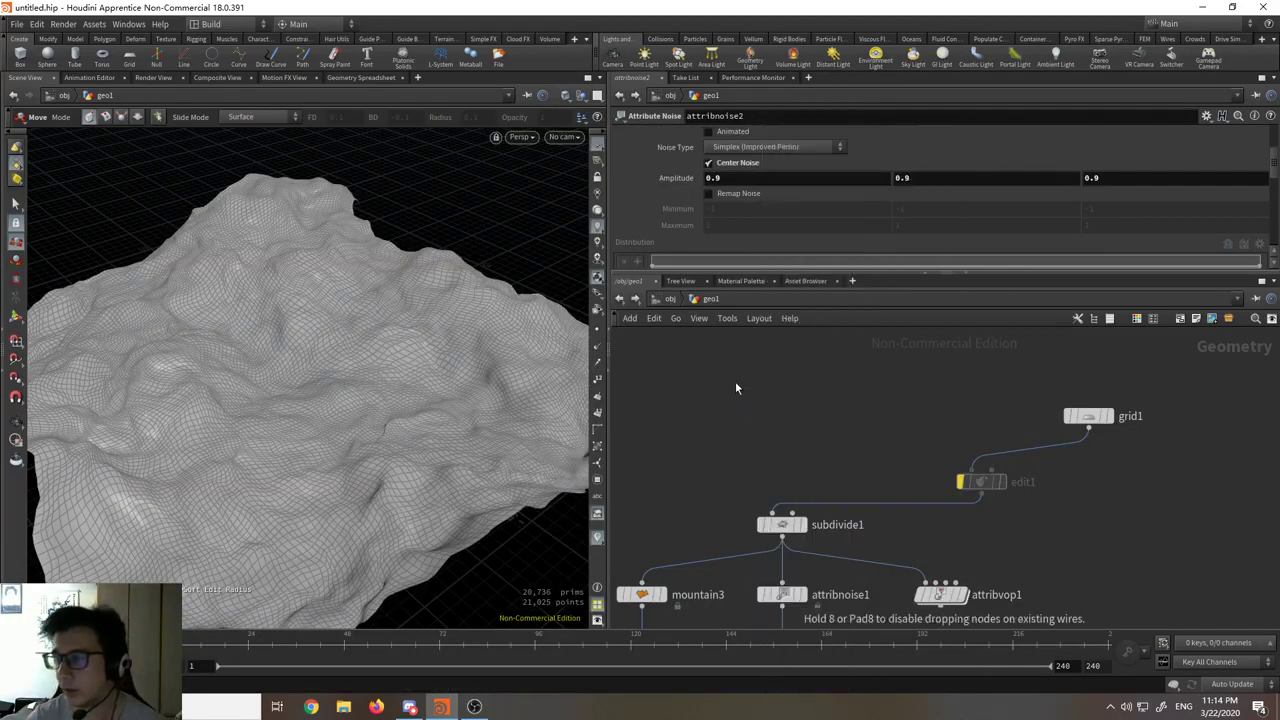
click(735, 381)
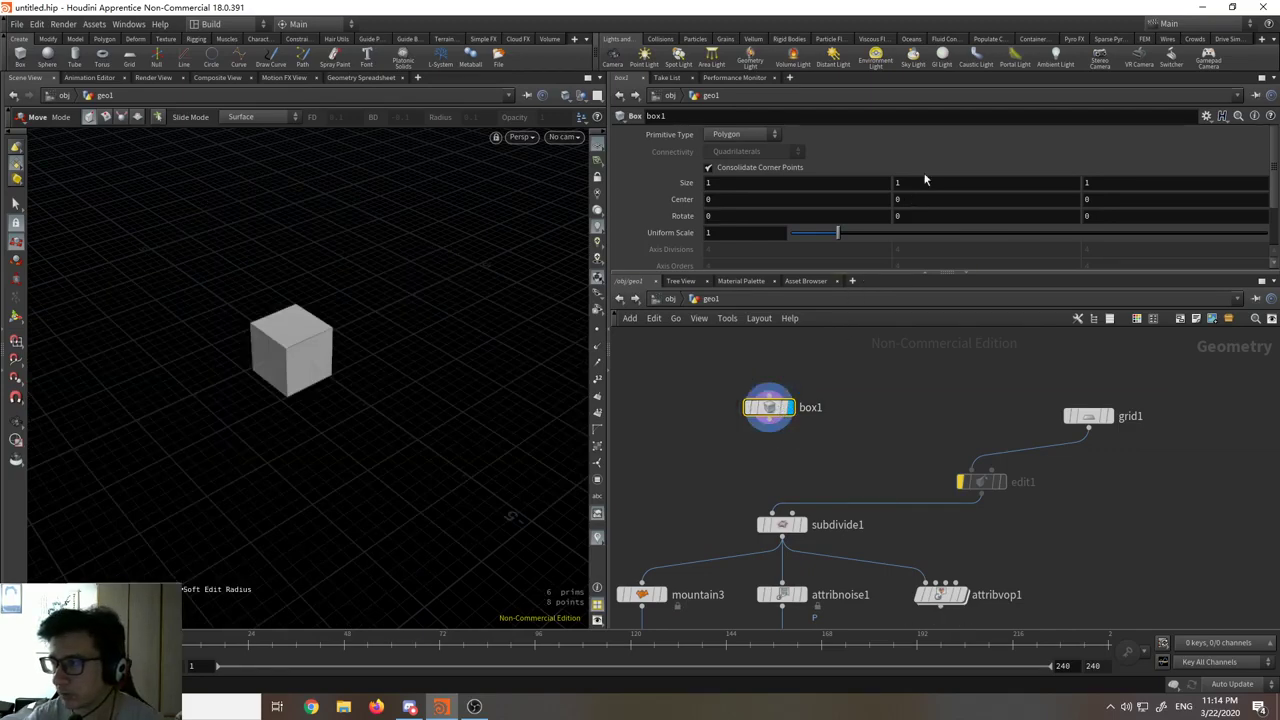
Step: Set box1's size to 2.3, 1.3 and 1.4, and move the node higher above subdivide1
middle_drag(919, 182, 955, 186)
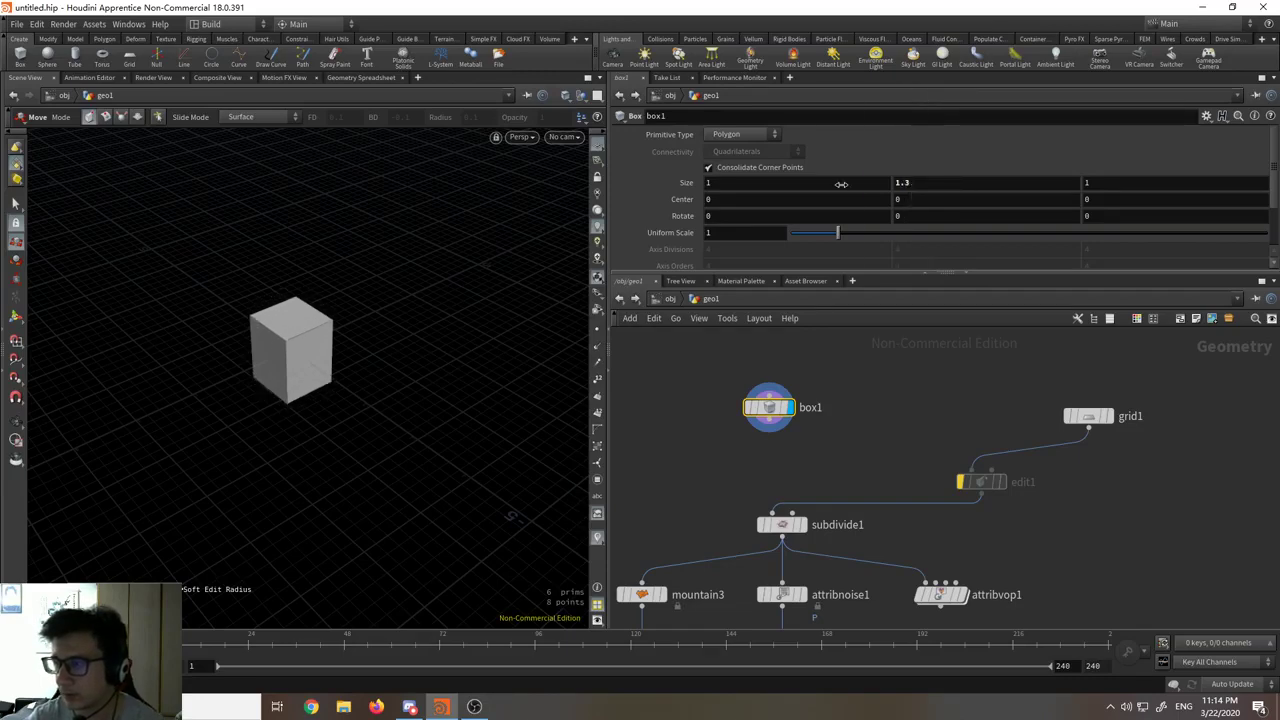
middle_drag(845, 183, 925, 188)
middle_drag(1090, 183, 1112, 186)
drag(770, 407, 774, 366)
key(Tab)
text(subd)
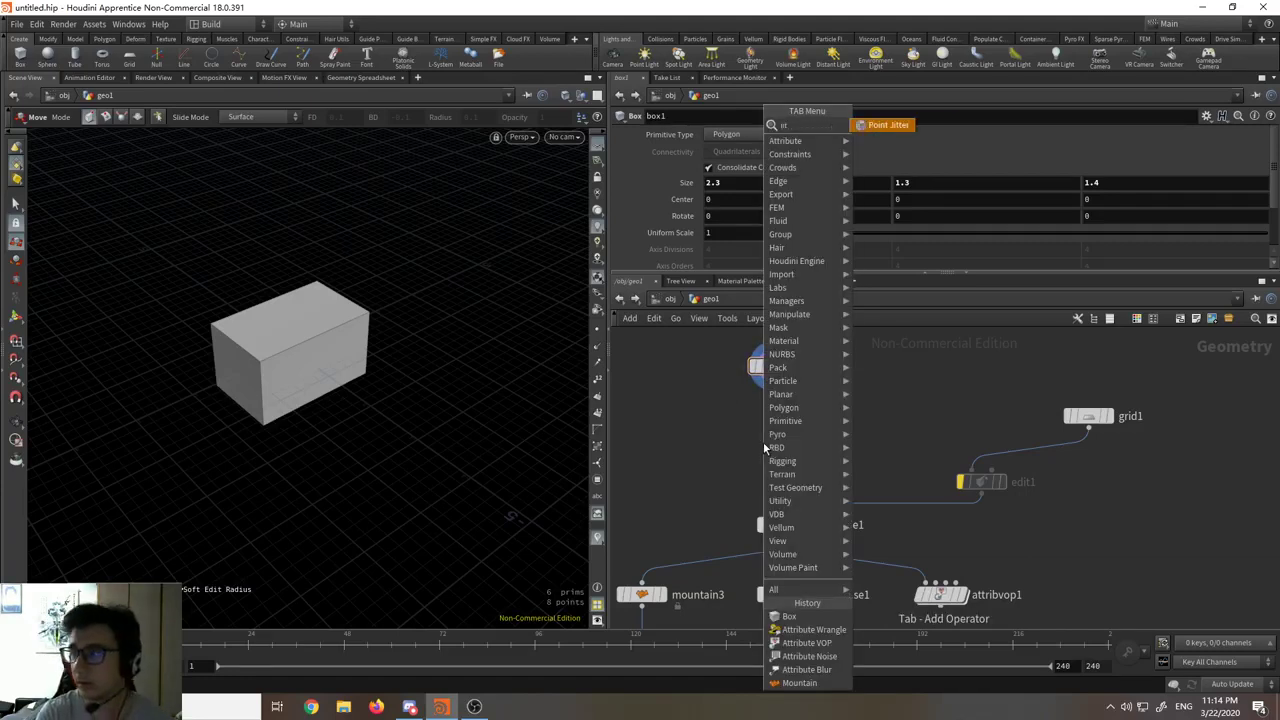
key(Return)
key(Escape)
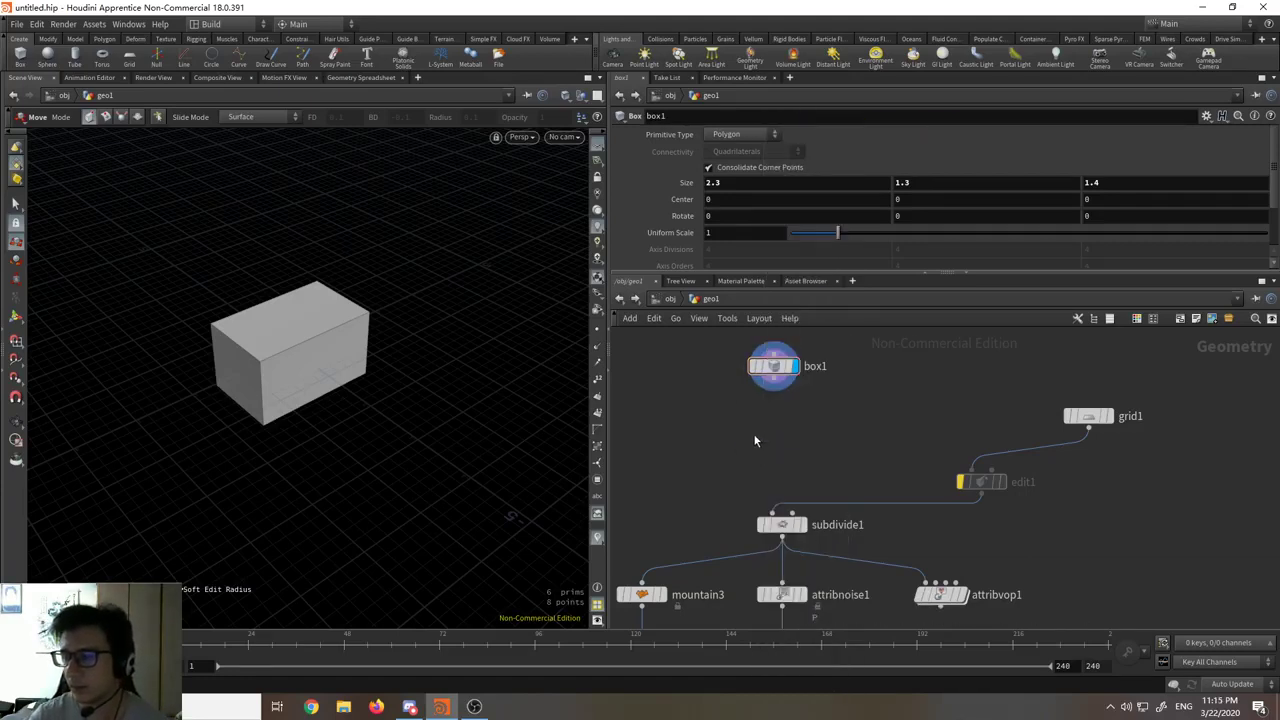
Step: Add a Point Jitter node below box1, connect box1 to its input and display it
key(Tab)
text(jitt)
key(Return)
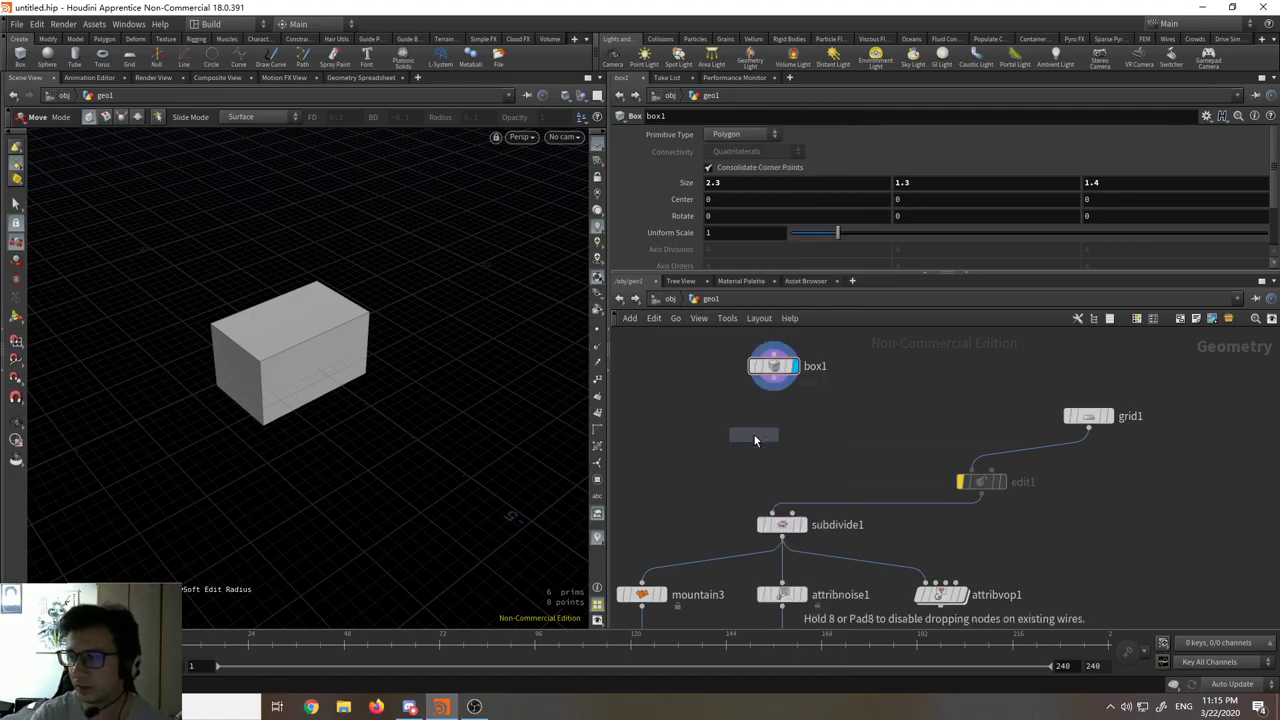
click(754, 437)
scroll(766, 388, up, 2)
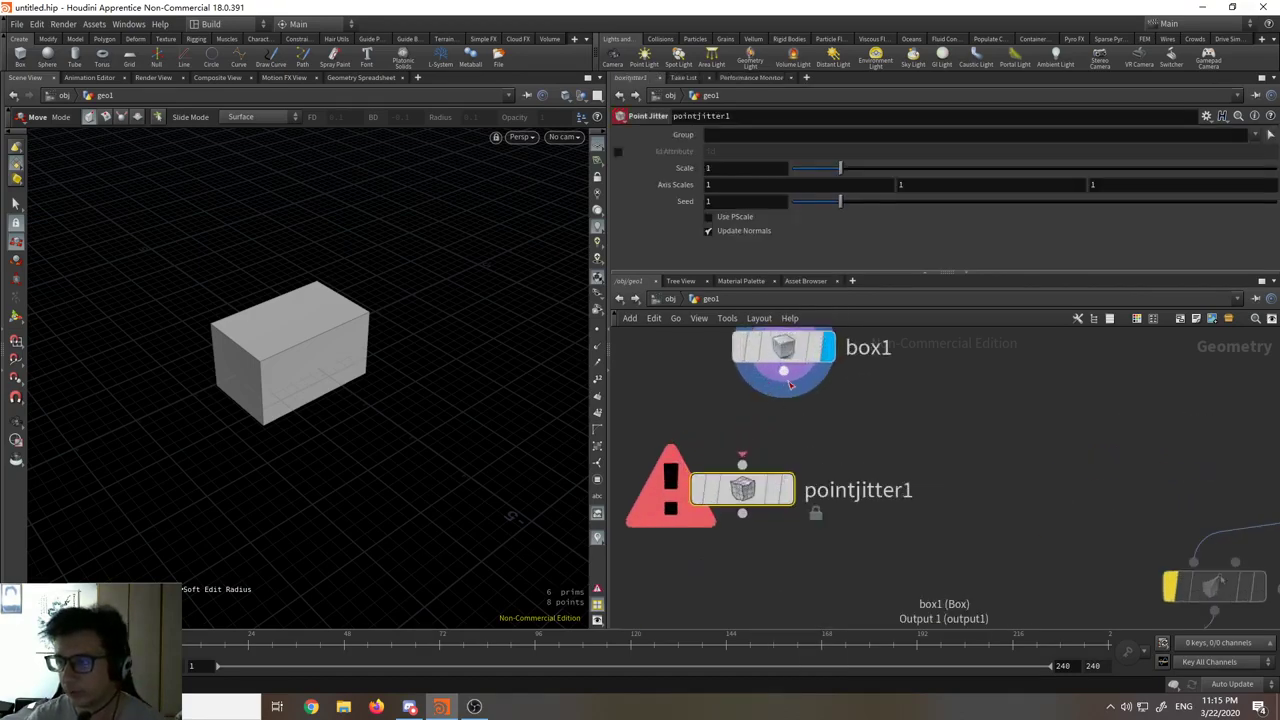
drag(771, 385, 742, 468)
scroll(773, 488, up, 2)
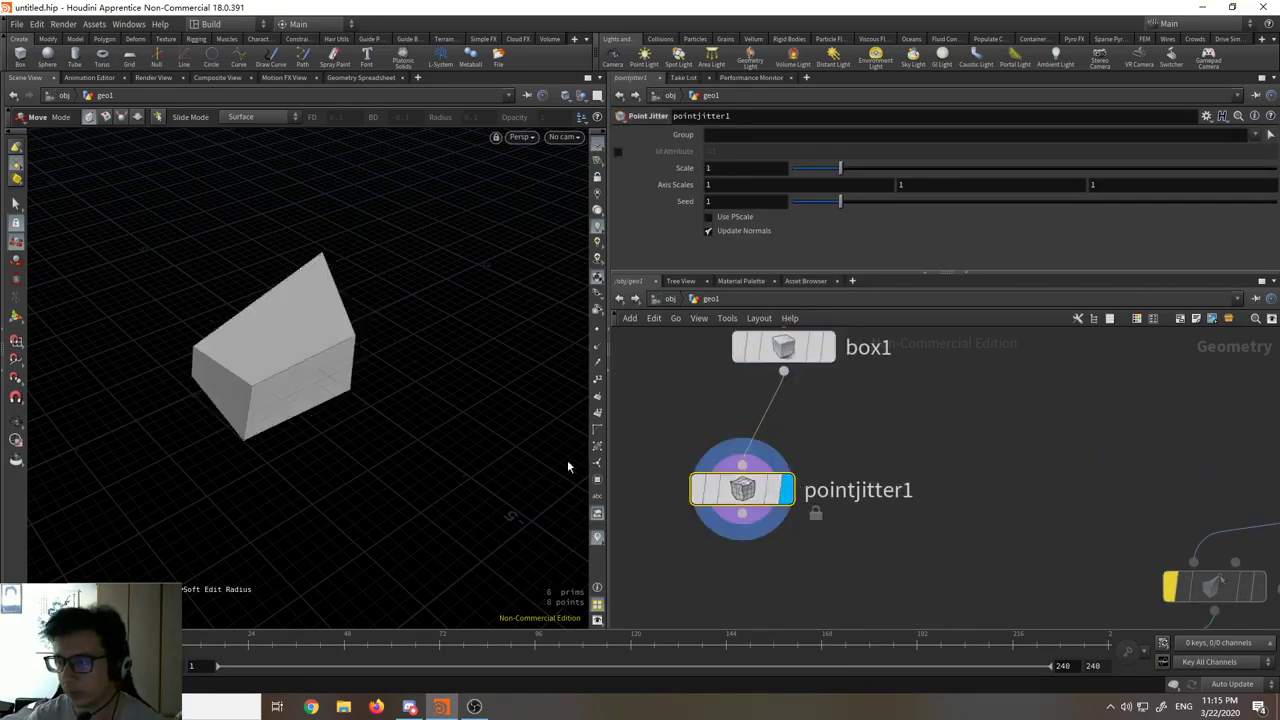
Step: Set pointjitter1's Scale to 0.58 and its Seed to 1.63 to deform the box irregularly
alt+middle_drag(322, 438, 341, 462)
alt+drag(341, 462, 386, 420)
key(t)
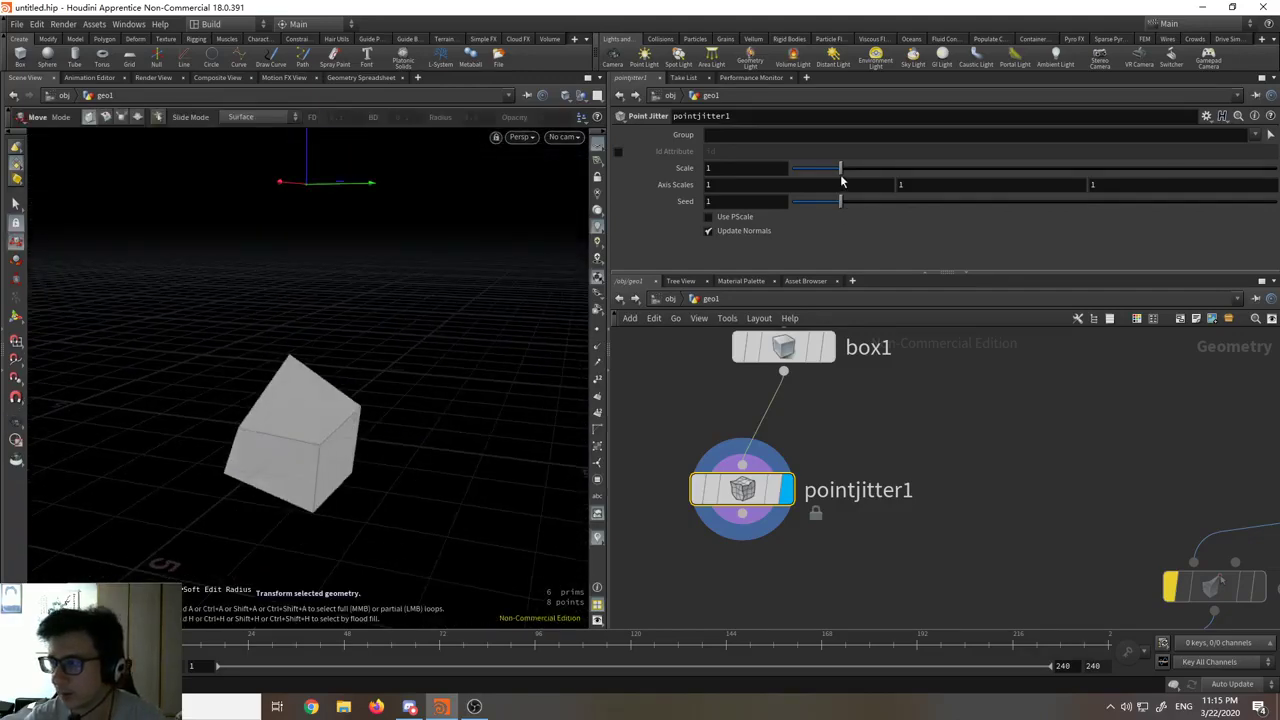
drag(841, 201, 819, 170)
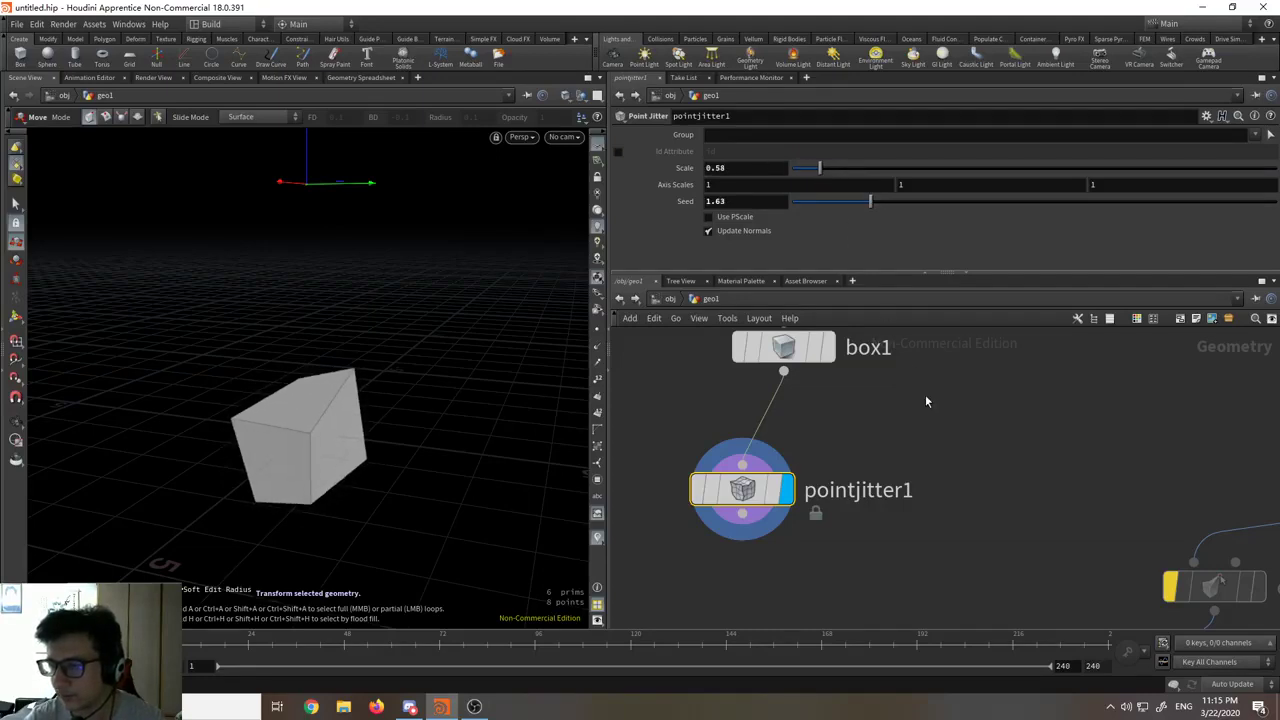
Step: Connect pointjitter1 to subdivide1's first input in place of edit1 and display subdivide1
scroll(877, 432, down, 5)
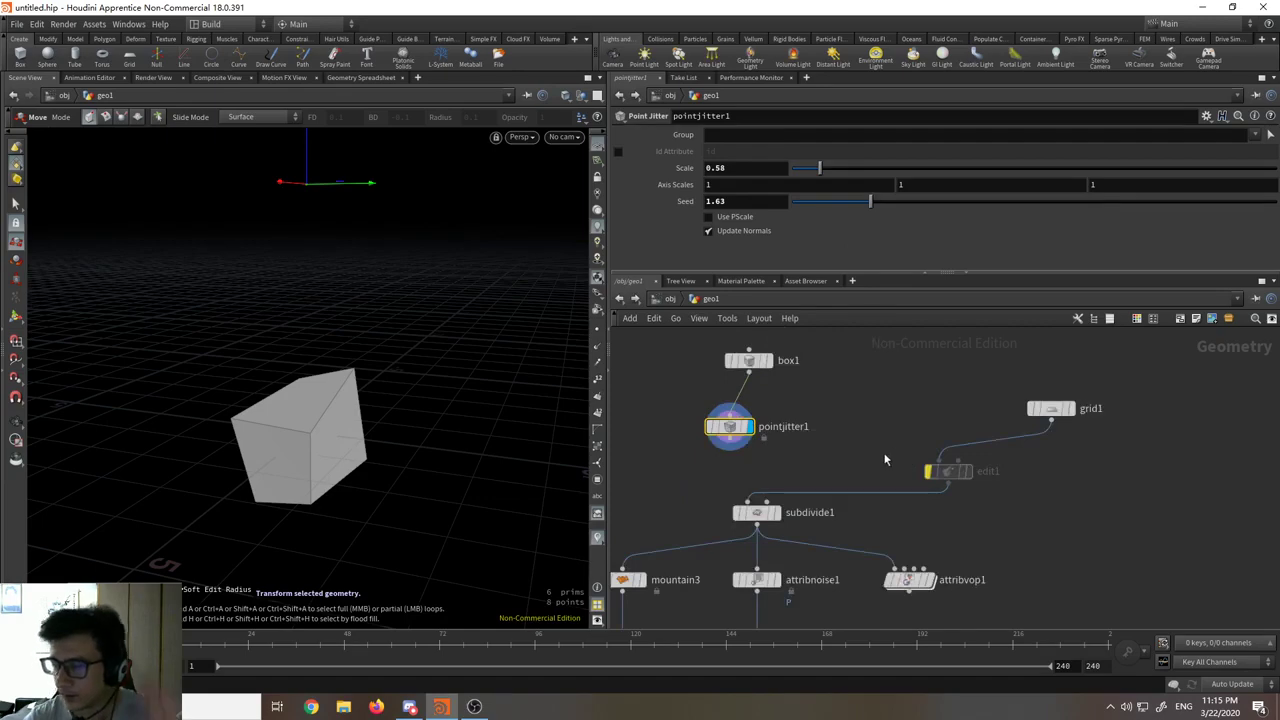
click(729, 441)
click(756, 503)
click(777, 513)
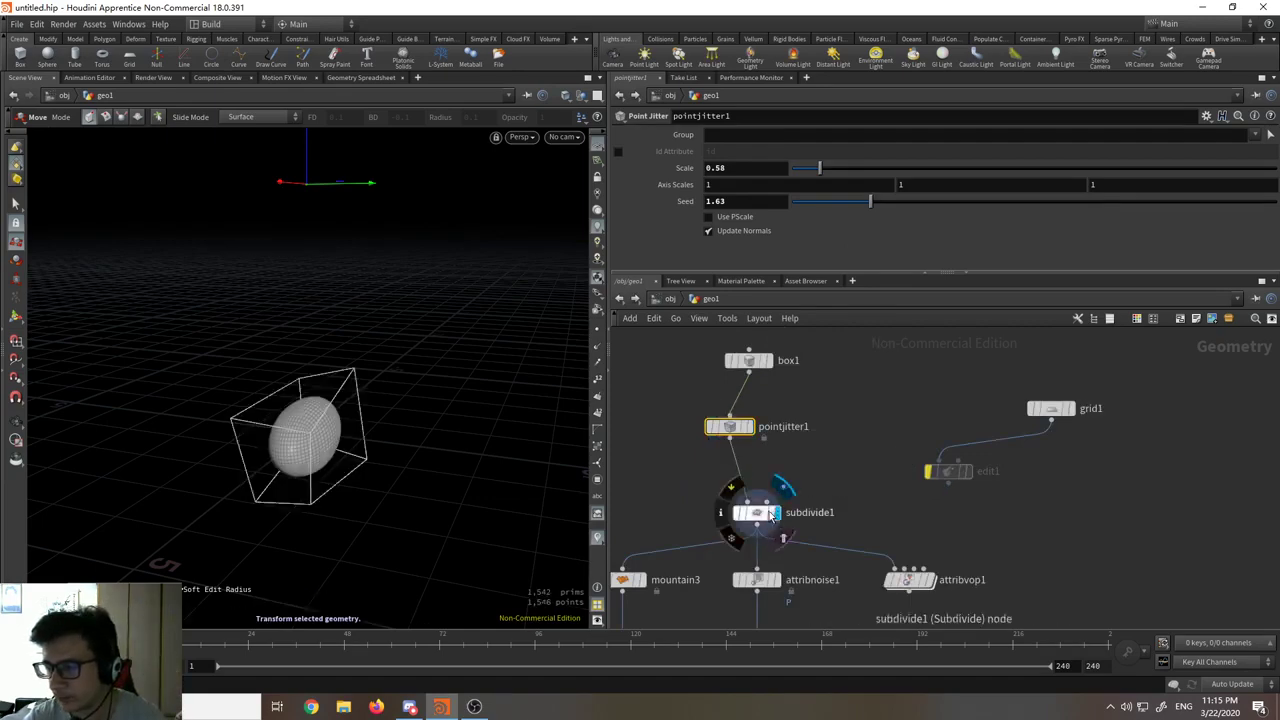
Step: Try the Houdini Catmull-Clark and OpenSubdiv Loop algorithms on subdivide1, then set it to OpenSubdiv Bilinear and inspect the box closely
click(756, 513)
click(815, 169)
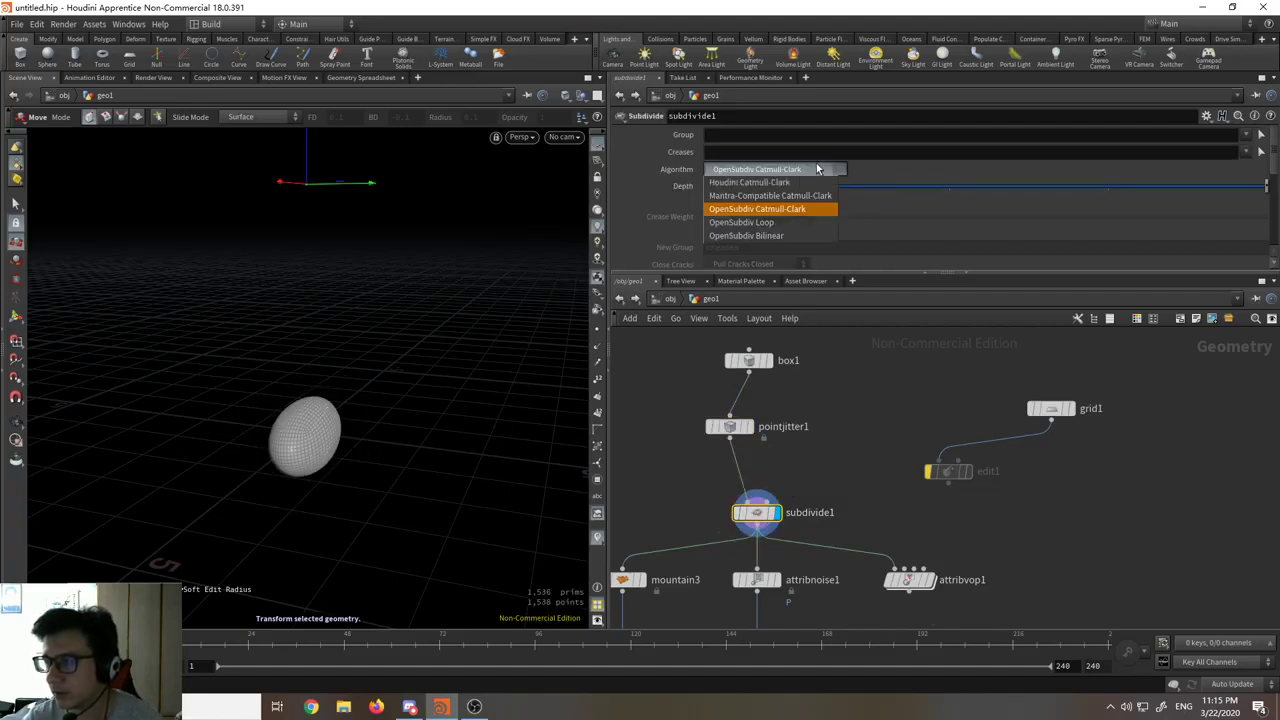
click(770, 195)
click(797, 170)
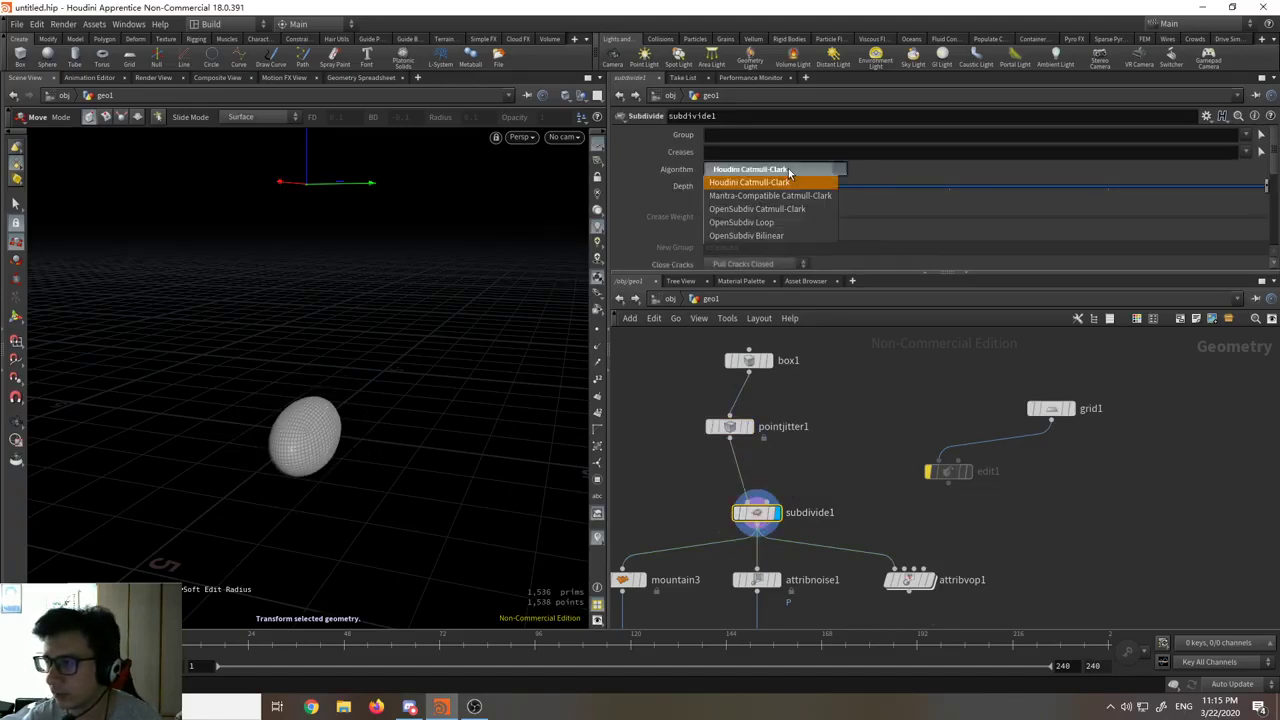
click(770, 222)
click(782, 168)
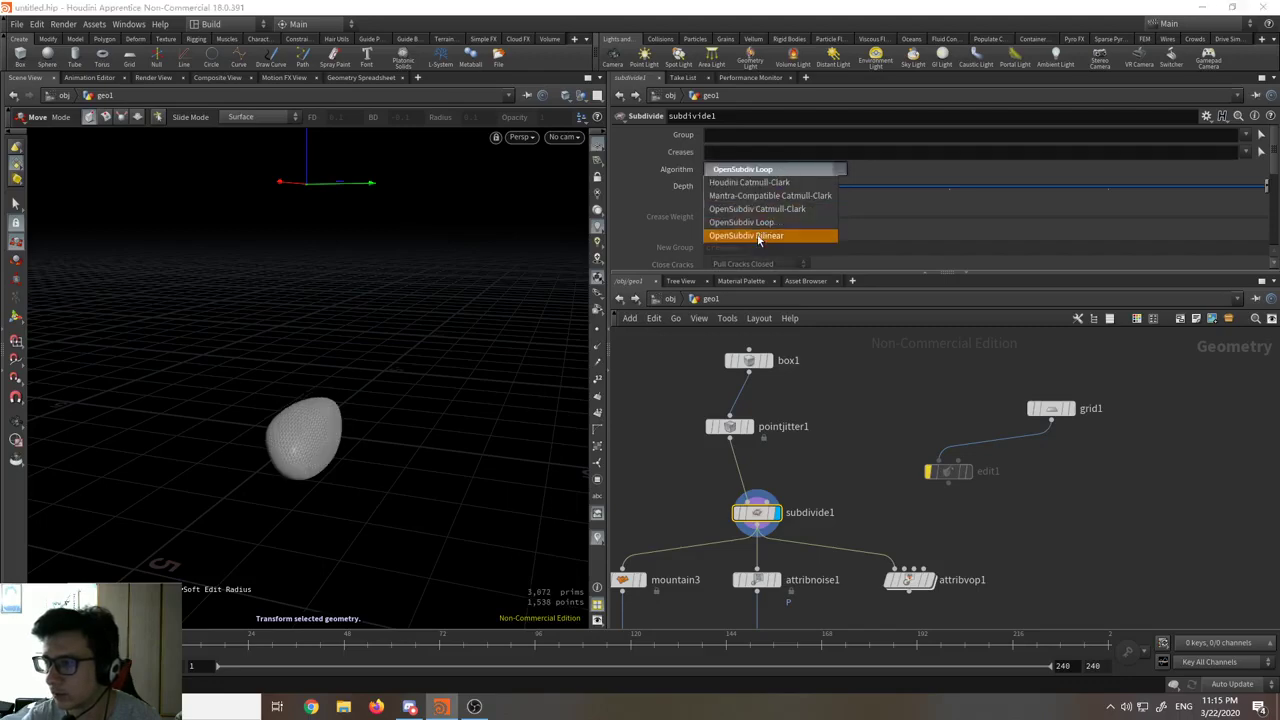
click(757, 234)
alt+middle_drag(485, 378, 534, 354)
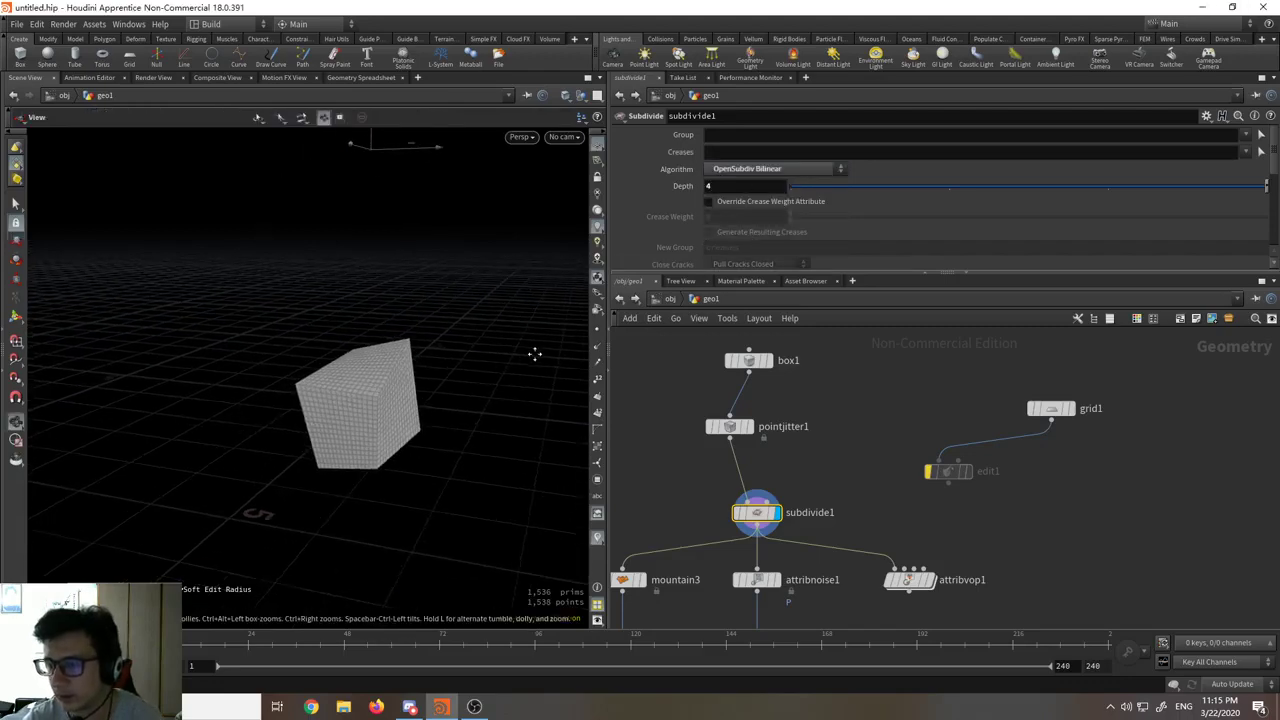
alt+drag(450, 360, 405, 335)
alt+right_drag(405, 335, 404, 125)
alt+drag(405, 124, 346, 363)
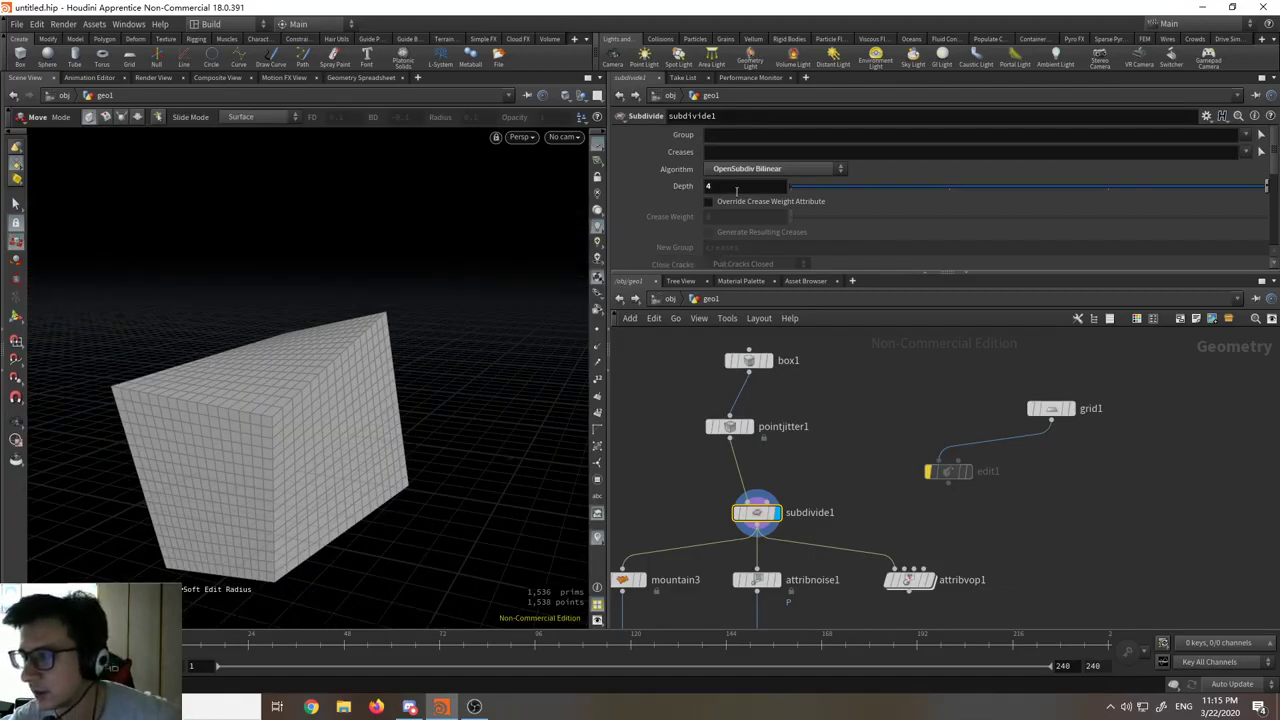
Step: Try the OpenSubdiv Loop and Mantra-Compatible Catmull-Clark algorithms on subdivide1, then return it to OpenSubdiv Bilinear
click(760, 168)
click(745, 219)
click(760, 168)
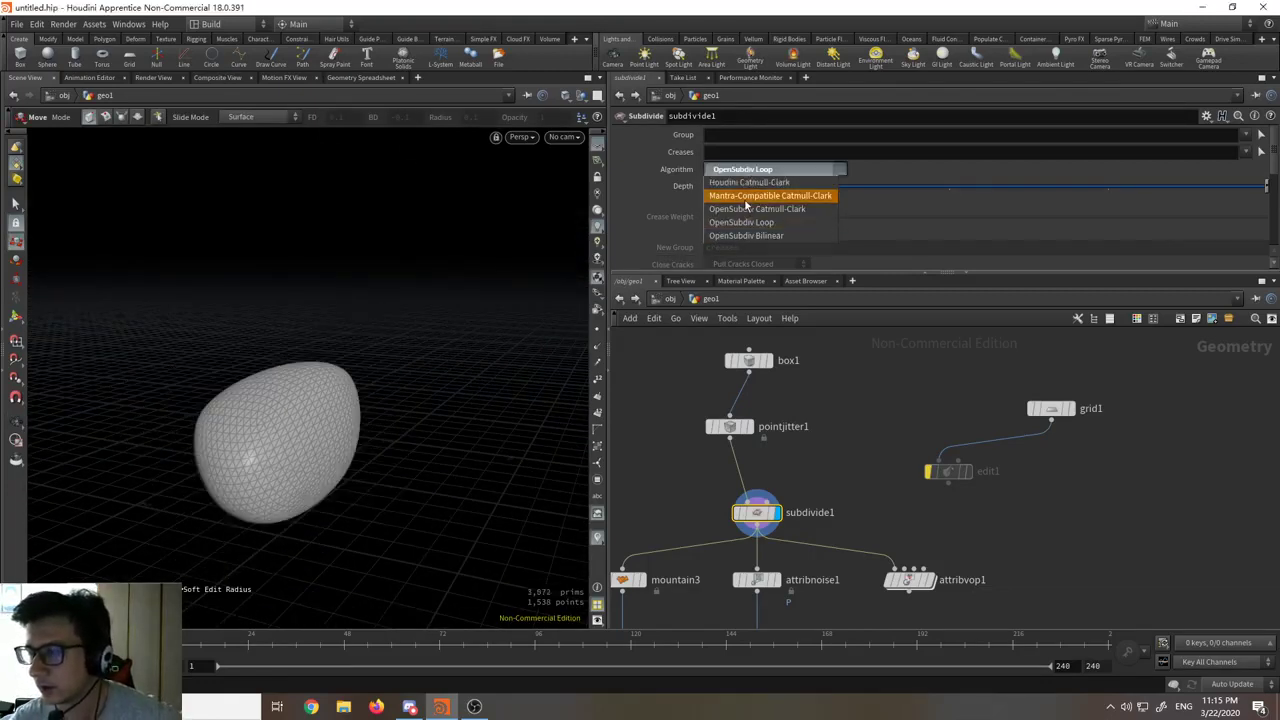
click(745, 194)
click(760, 168)
click(748, 238)
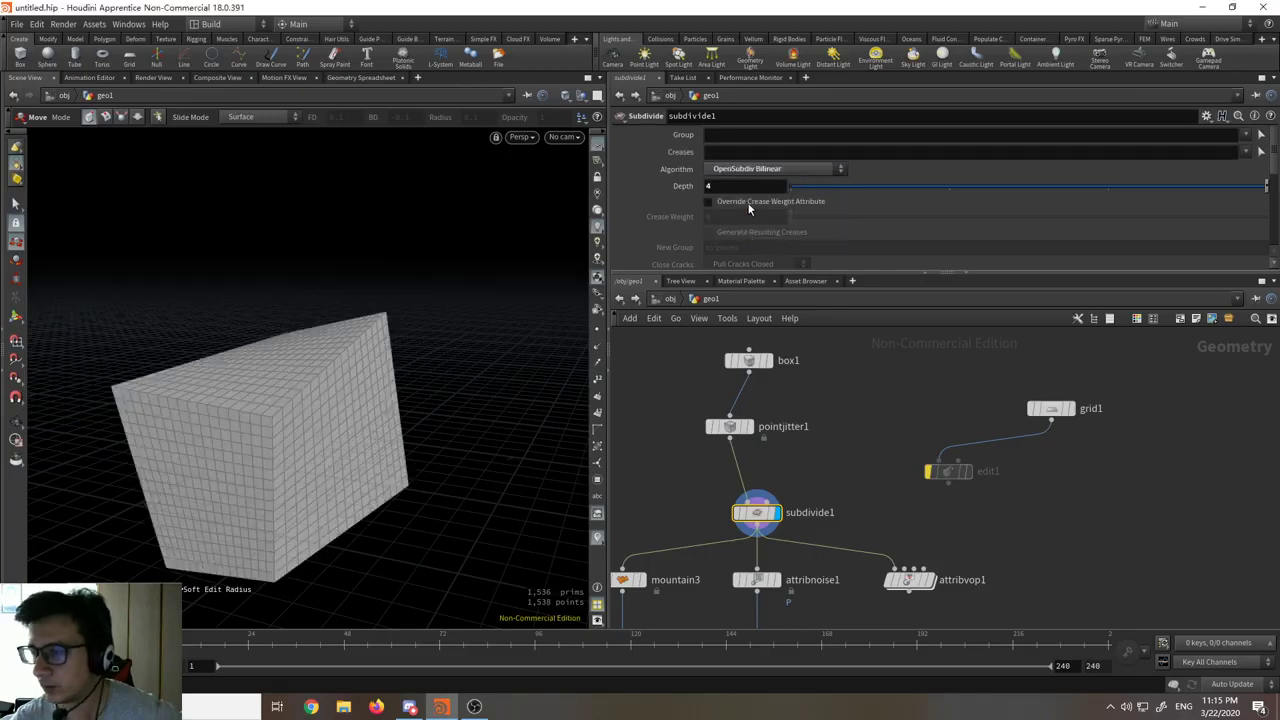
Step: Change box1's primitive type to Polygon Mesh, keeping 4 axis divisions, and inspect the deformed box
click(748, 360)
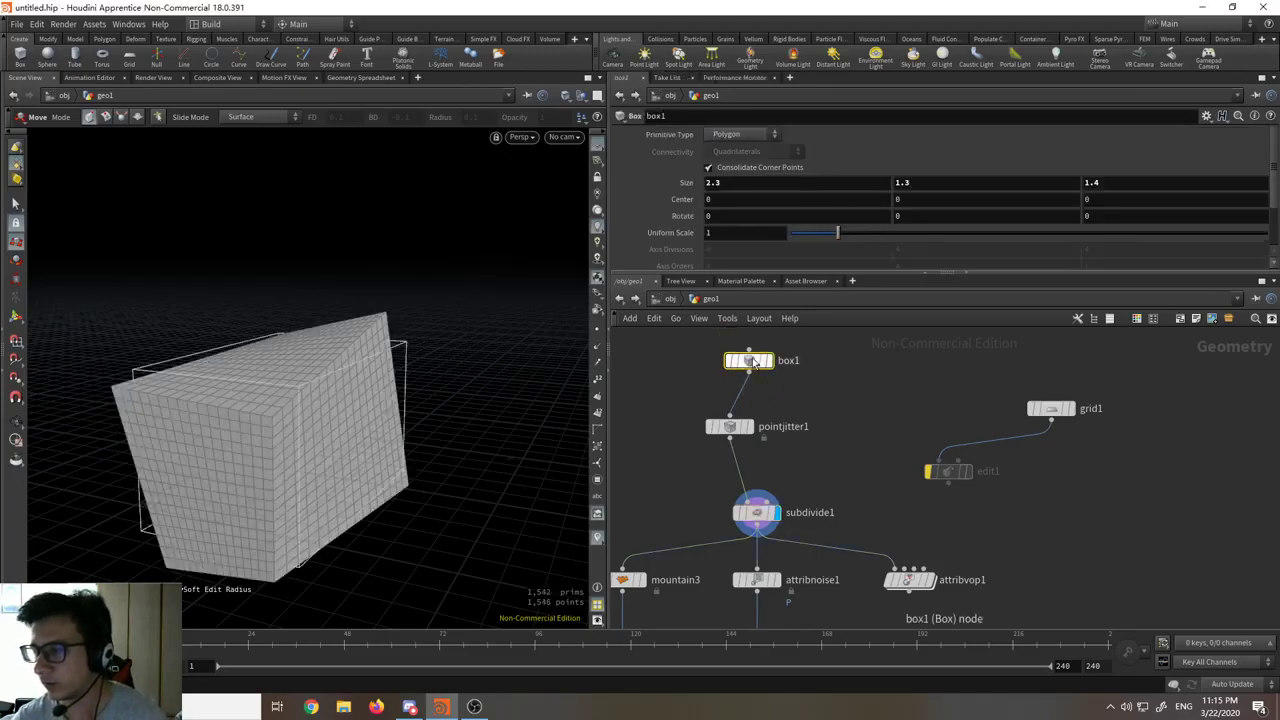
scroll(769, 177, down, 1)
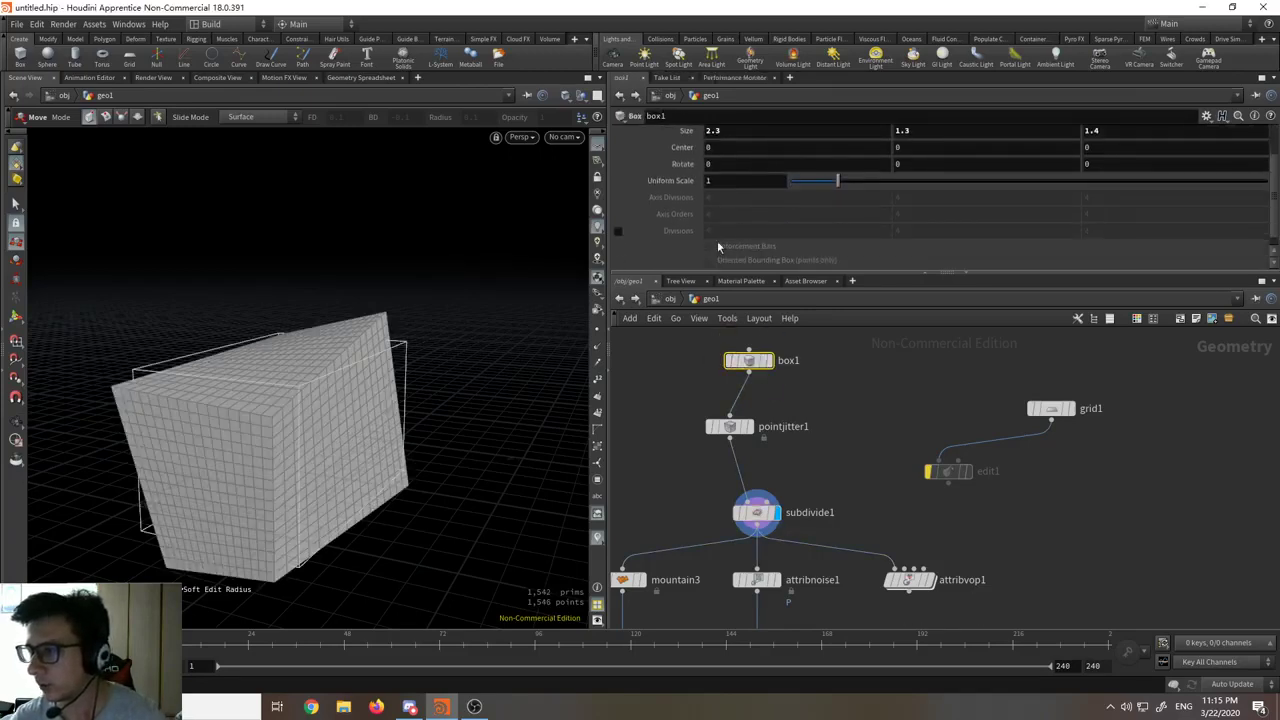
scroll(725, 220, up, 1)
click(742, 134)
click(742, 162)
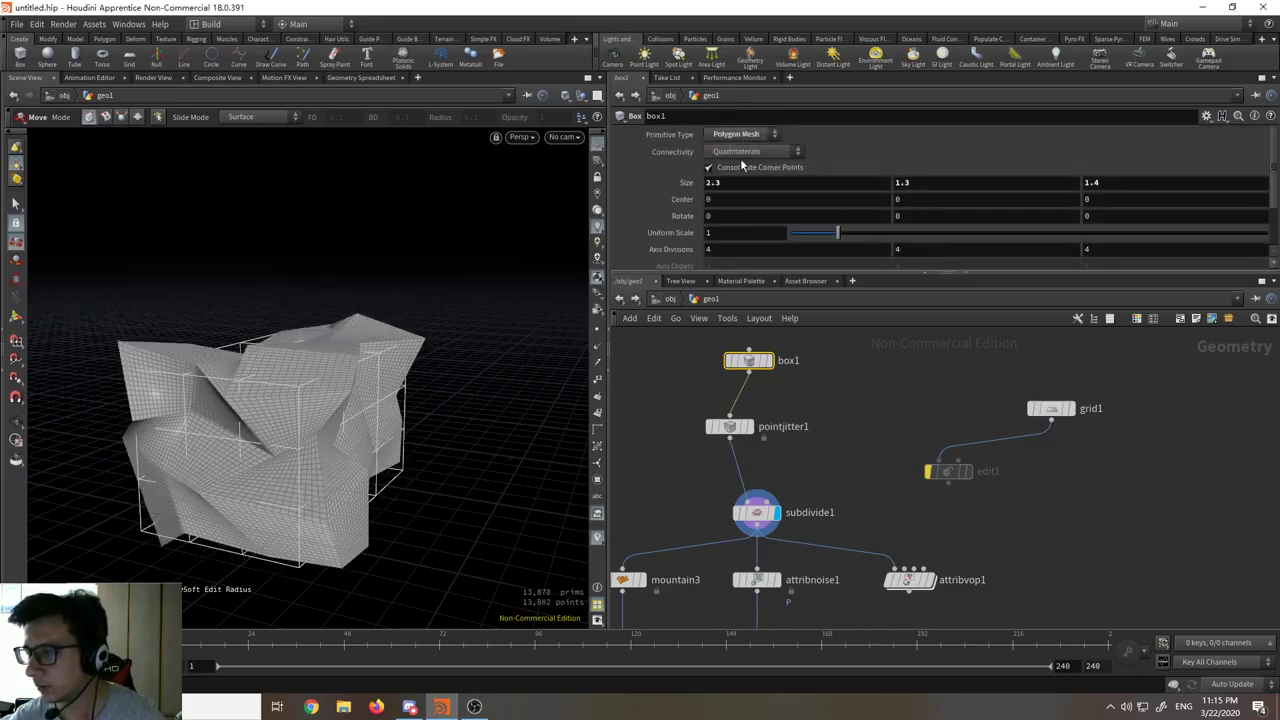
scroll(725, 216, down, 1)
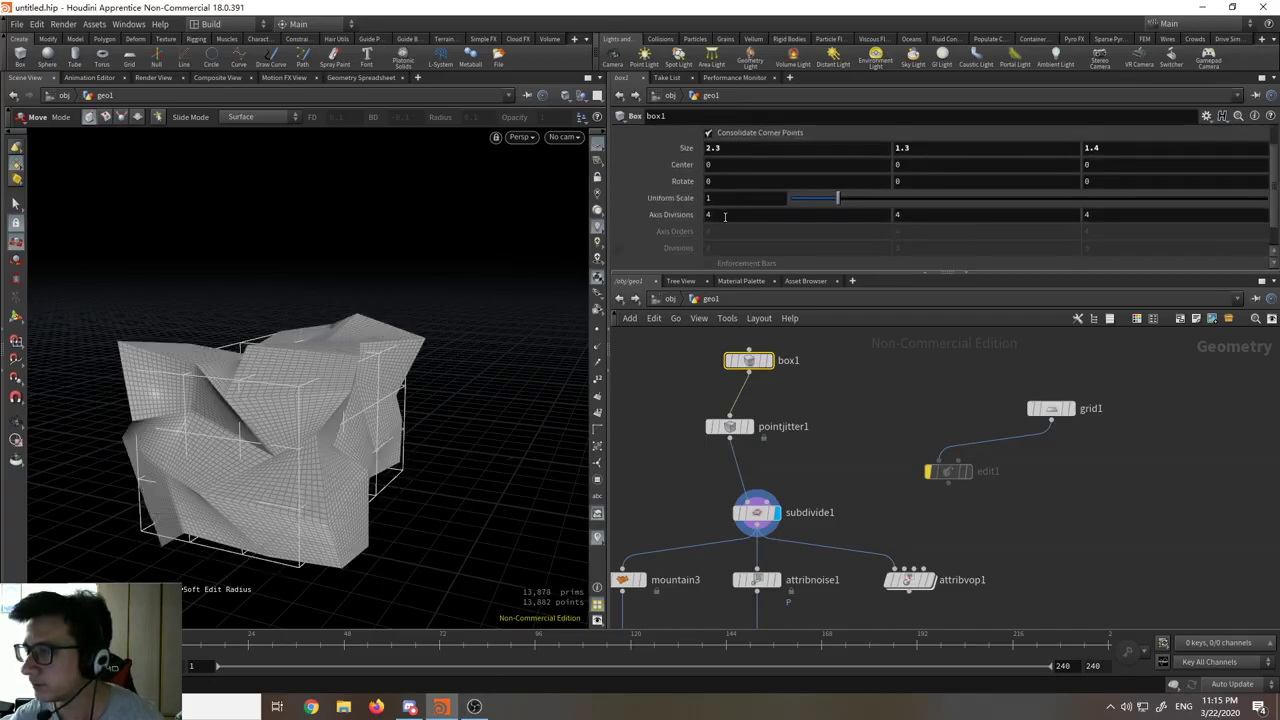
key(Escape)
drag(463, 371, 543, 349)
key(t)
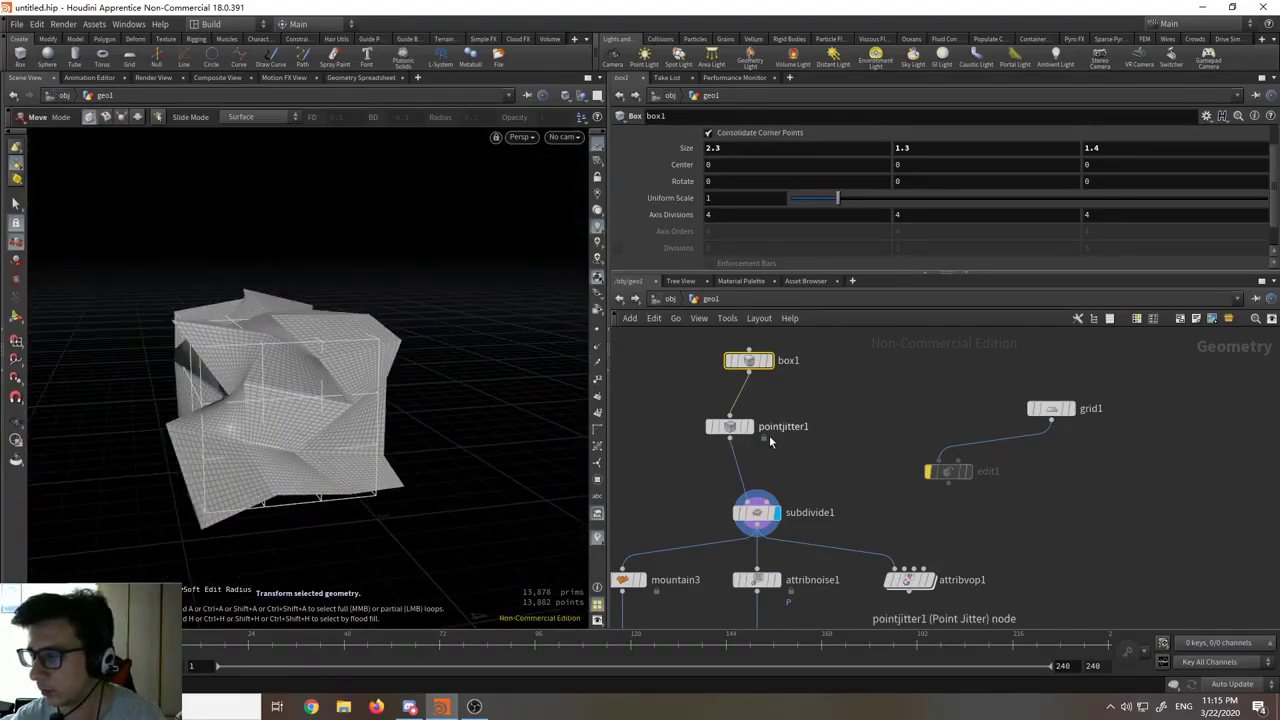
Step: Display pointjitter1 and lower its Scale to soften the deformation of the divided box
click(747, 427)
click(740, 427)
drag(383, 423, 451, 423)
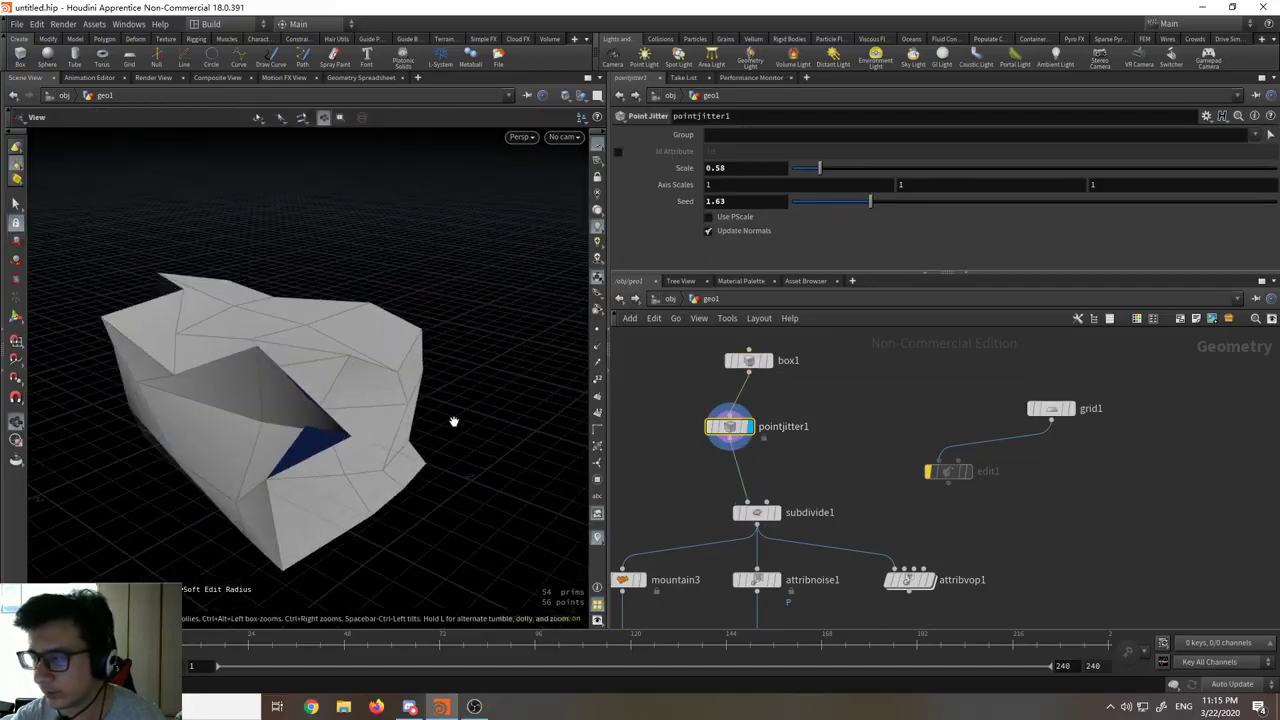
drag(820, 167, 813, 170)
drag(797, 168, 816, 248)
Step: Set subdivide1's Depth to 6
click(757, 514)
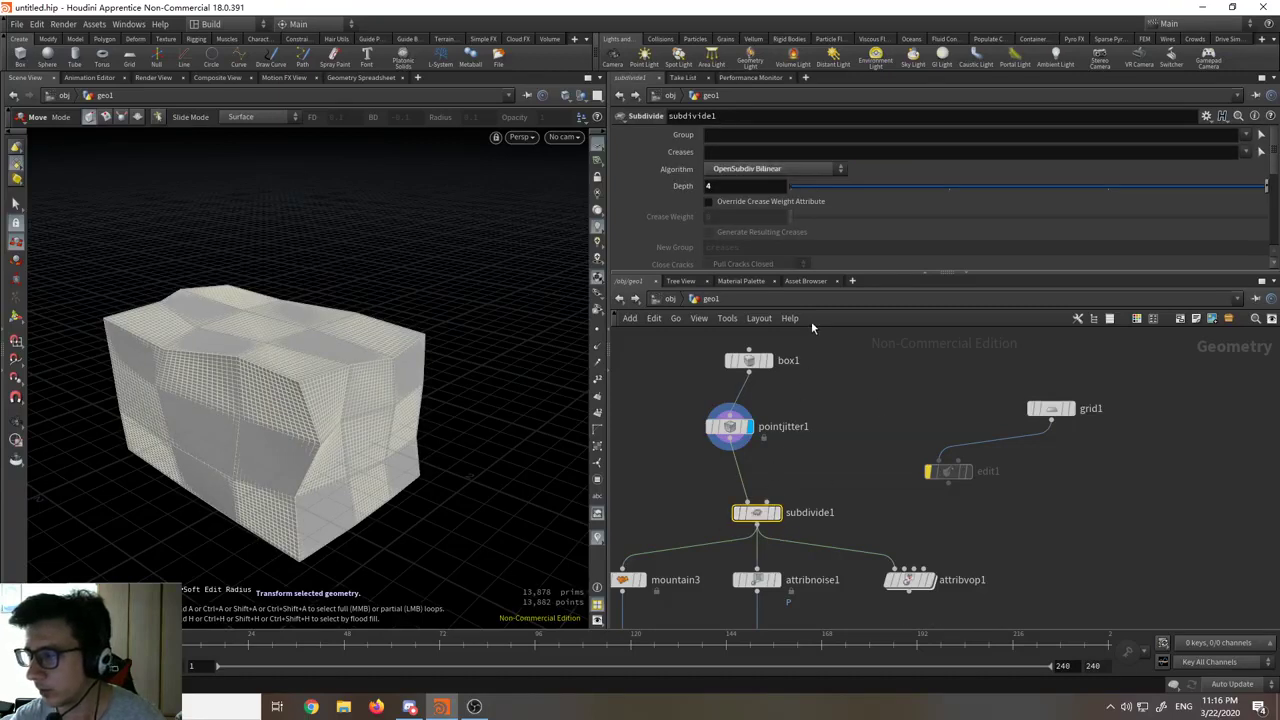
click(751, 188)
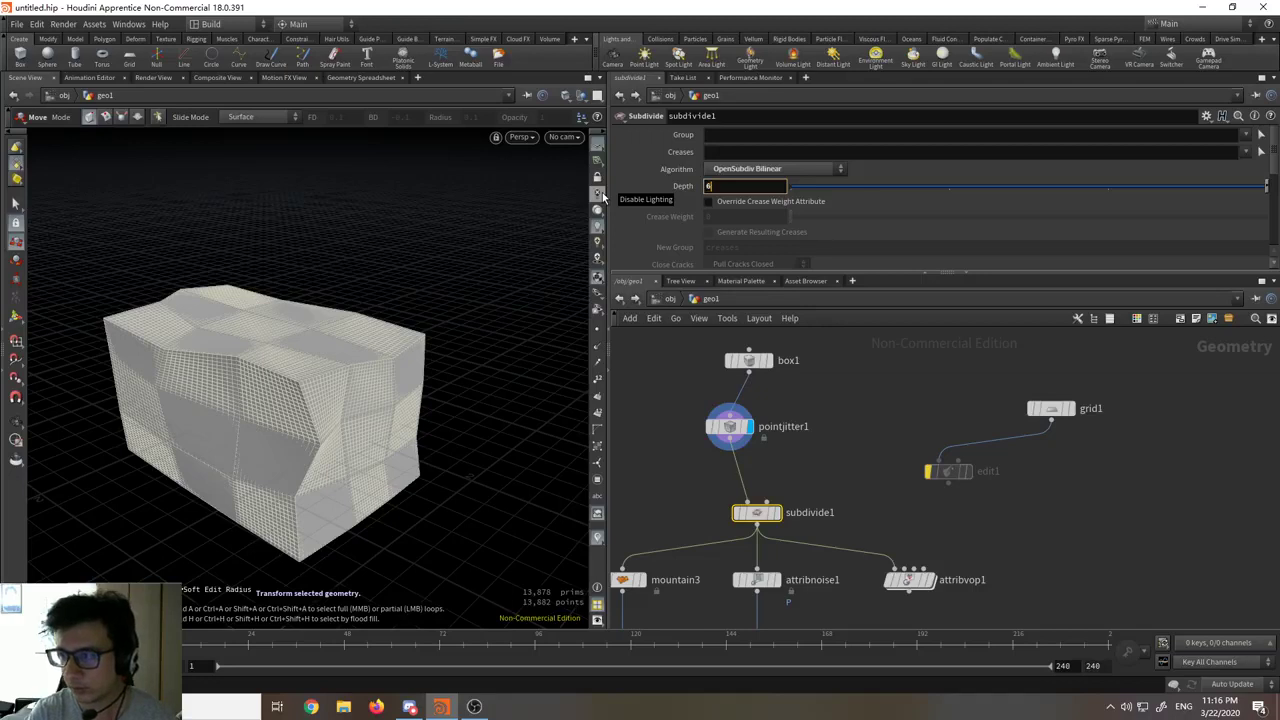
key(Return)
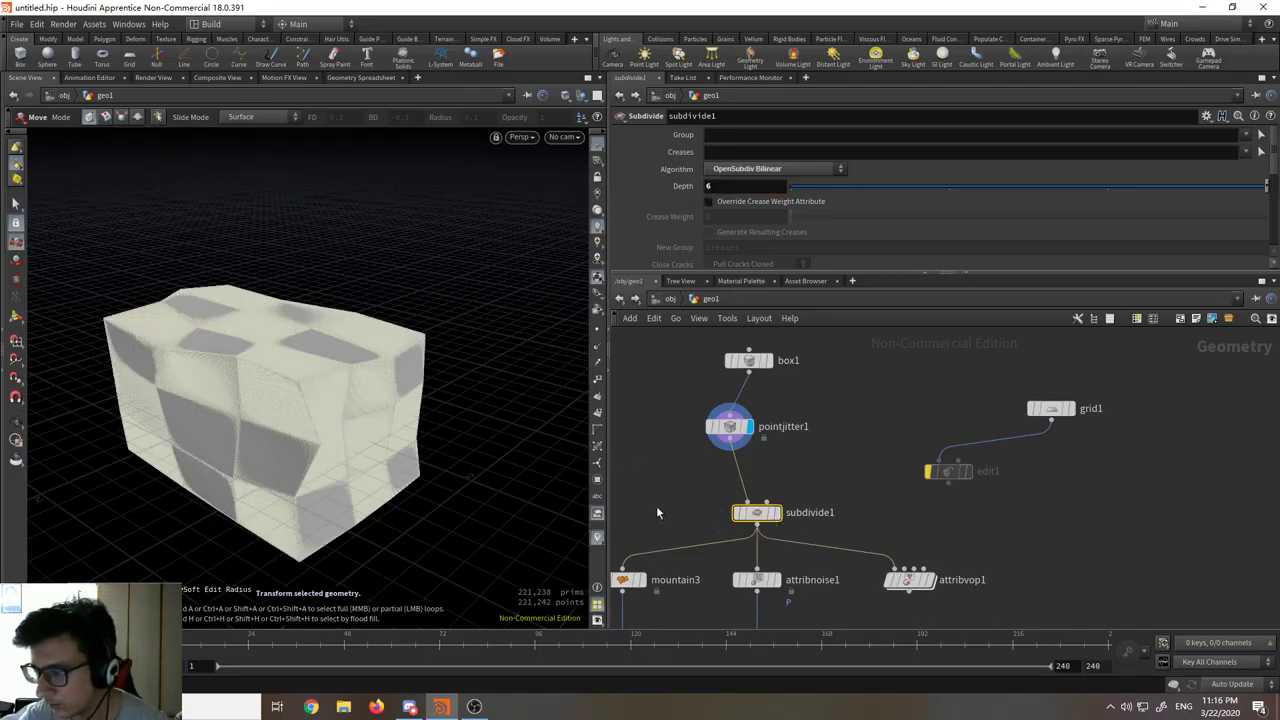
Step: Display mountain3 and mountain2 in turn to examine their displacement on the subdivided box
scroll(689, 471, up, 3)
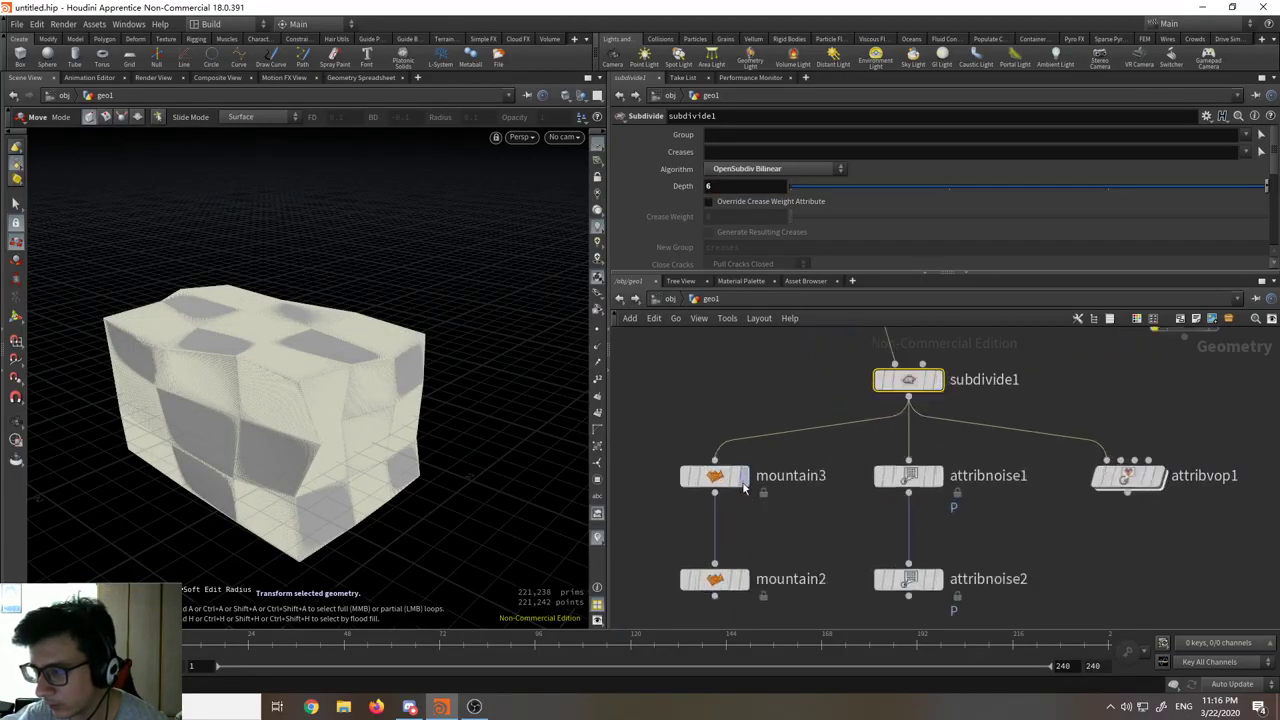
click(742, 477)
click(724, 479)
click(744, 580)
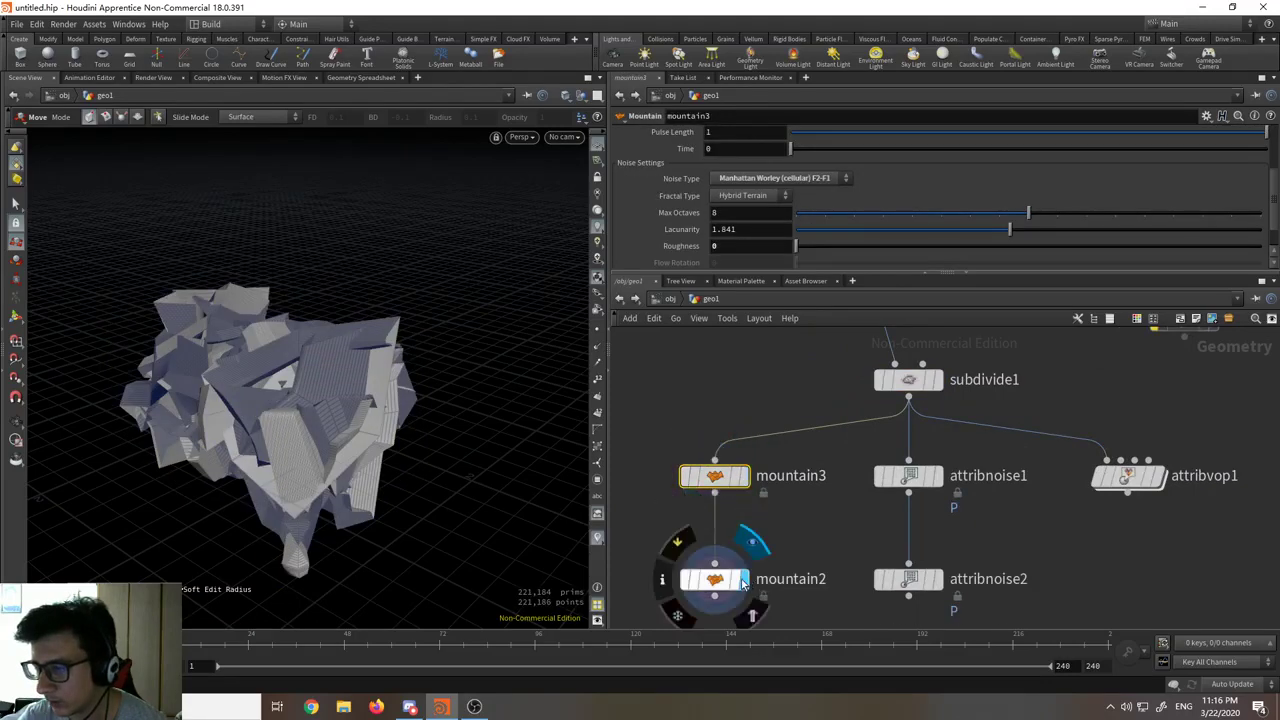
click(718, 585)
Step: Set box1's Uniform Scale to 9.62 and frame the enlarged displaced box in the viewport
scroll(772, 551, down, 4)
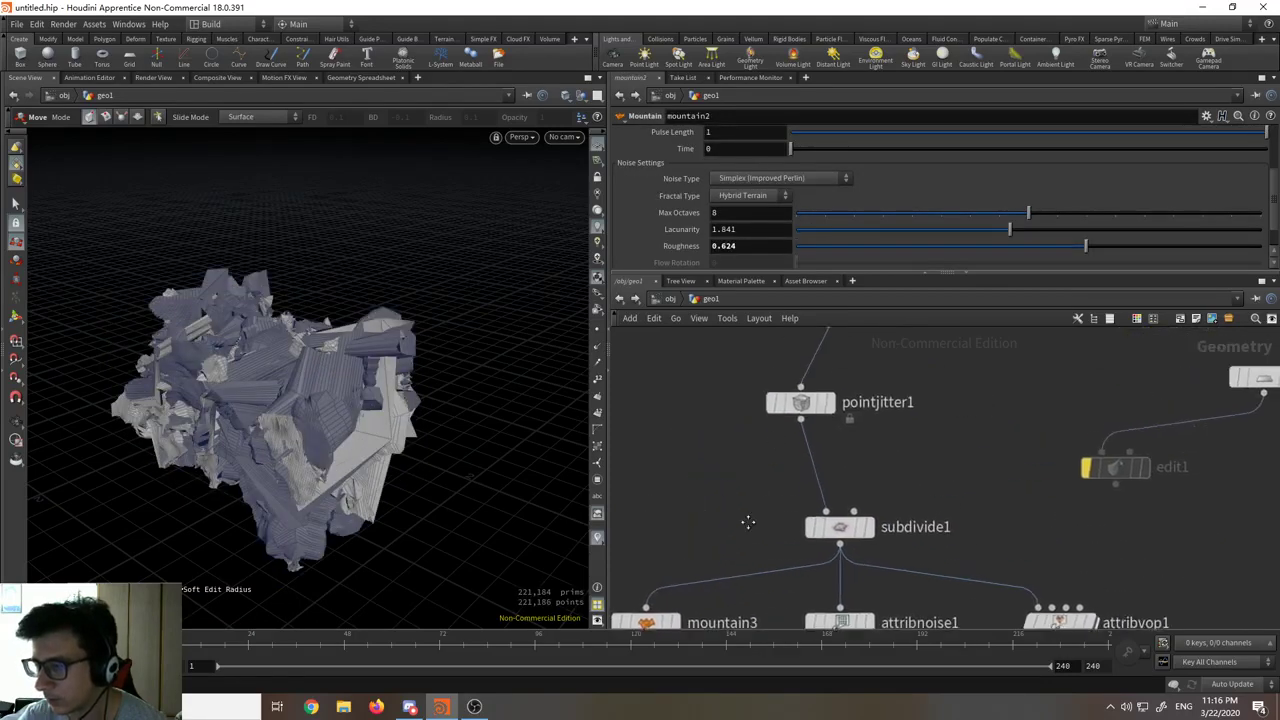
scroll(791, 415, up, 3)
click(785, 417)
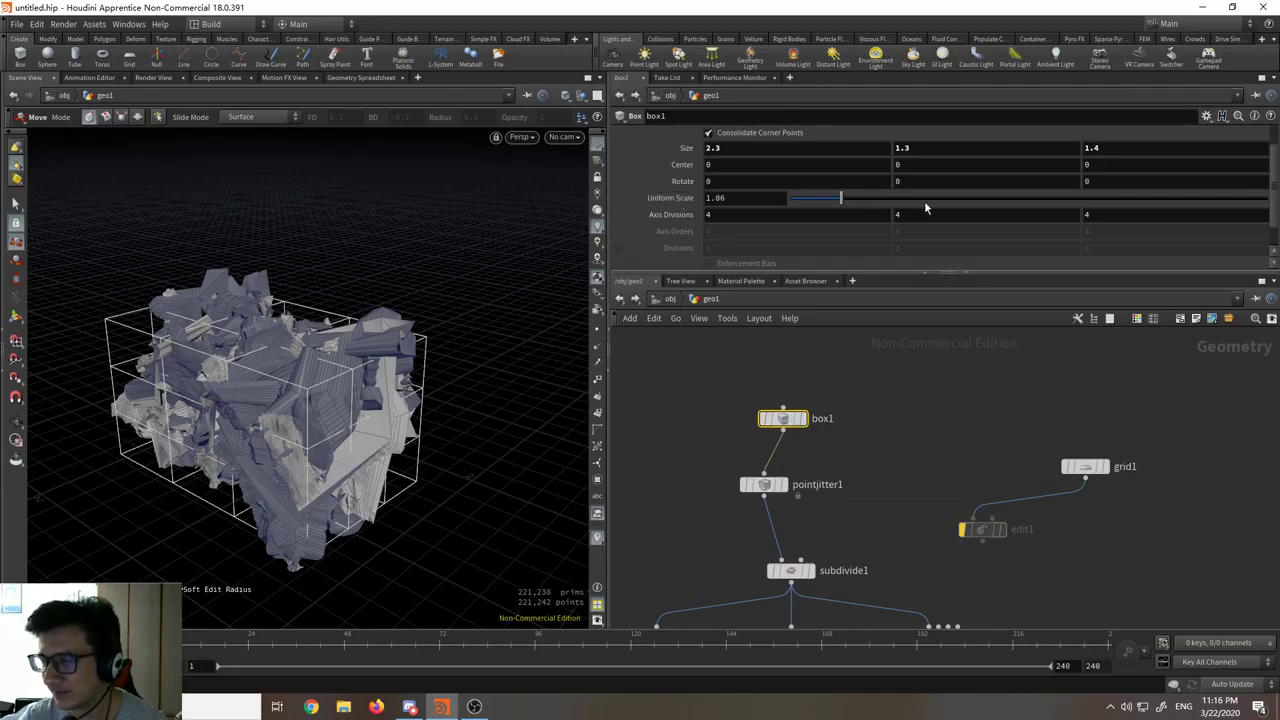
drag(924, 206, 1250, 202)
key(Escape)
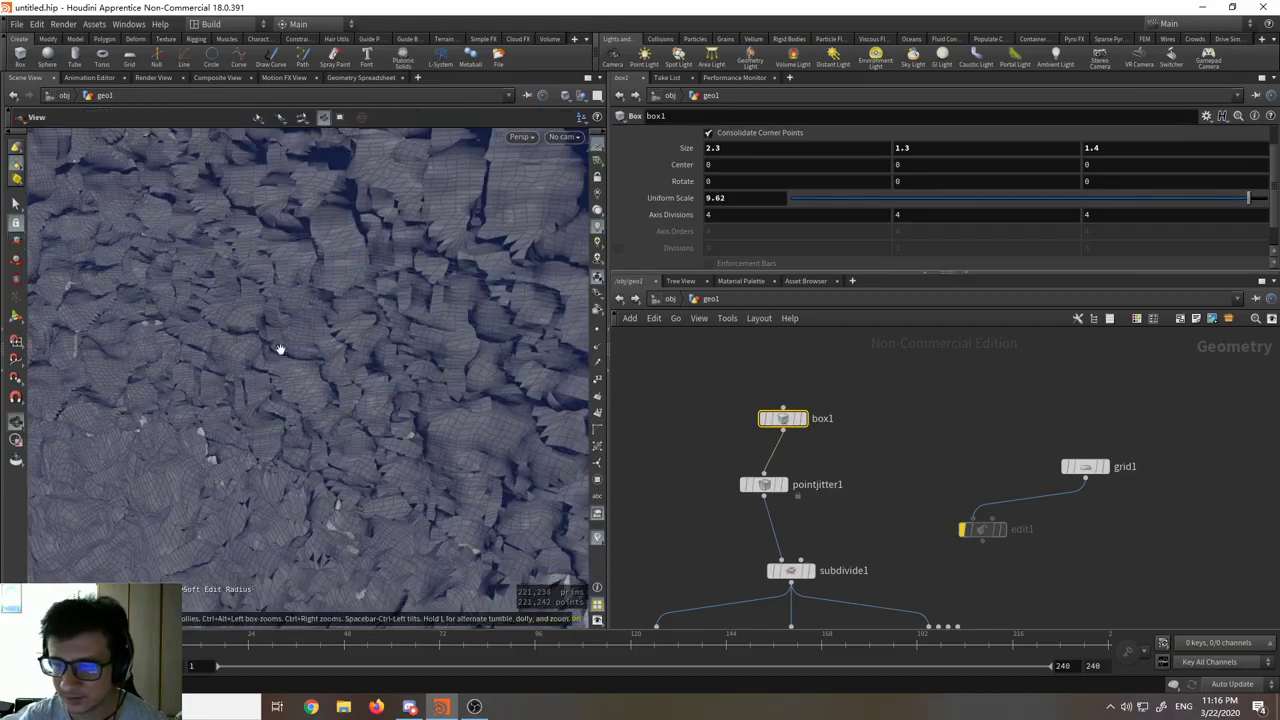
key(space+h)
drag(280, 350, 446, 345)
Step: Display mountain3 and examine its cellular noise on the enlarged box
middle_drag(686, 499, 744, 395)
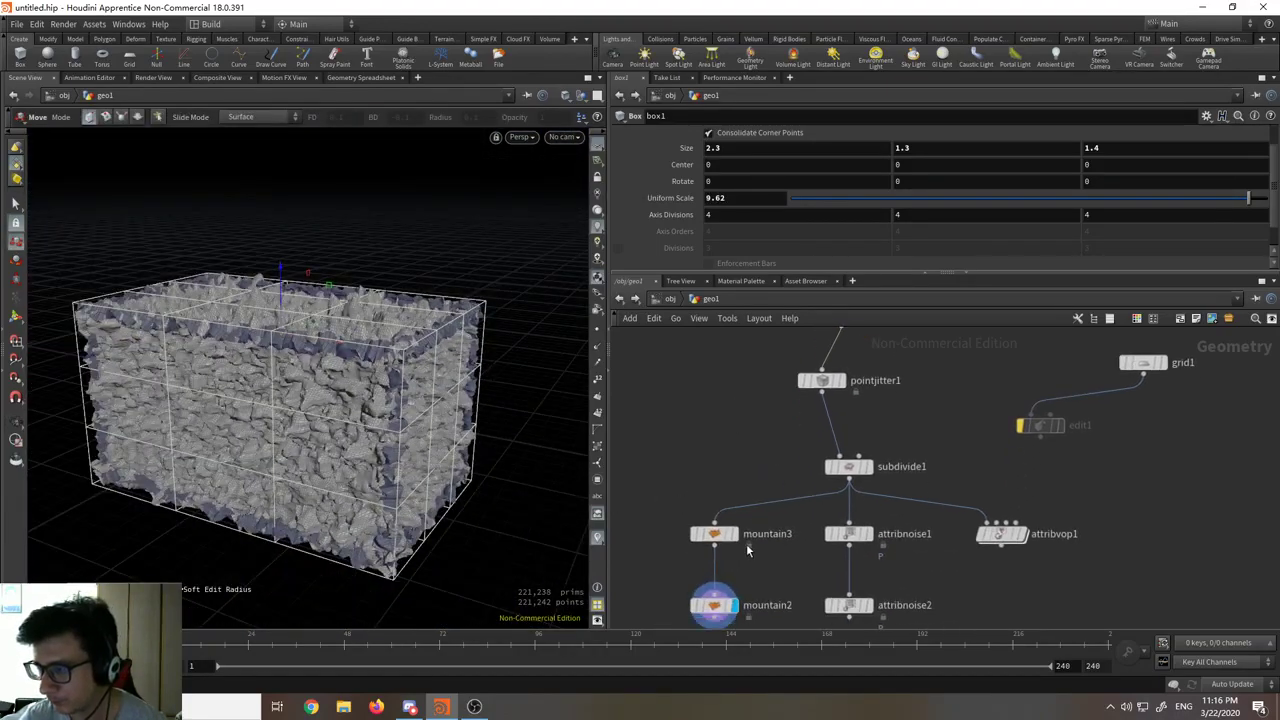
click(735, 533)
click(714, 533)
drag(400, 420, 434, 380)
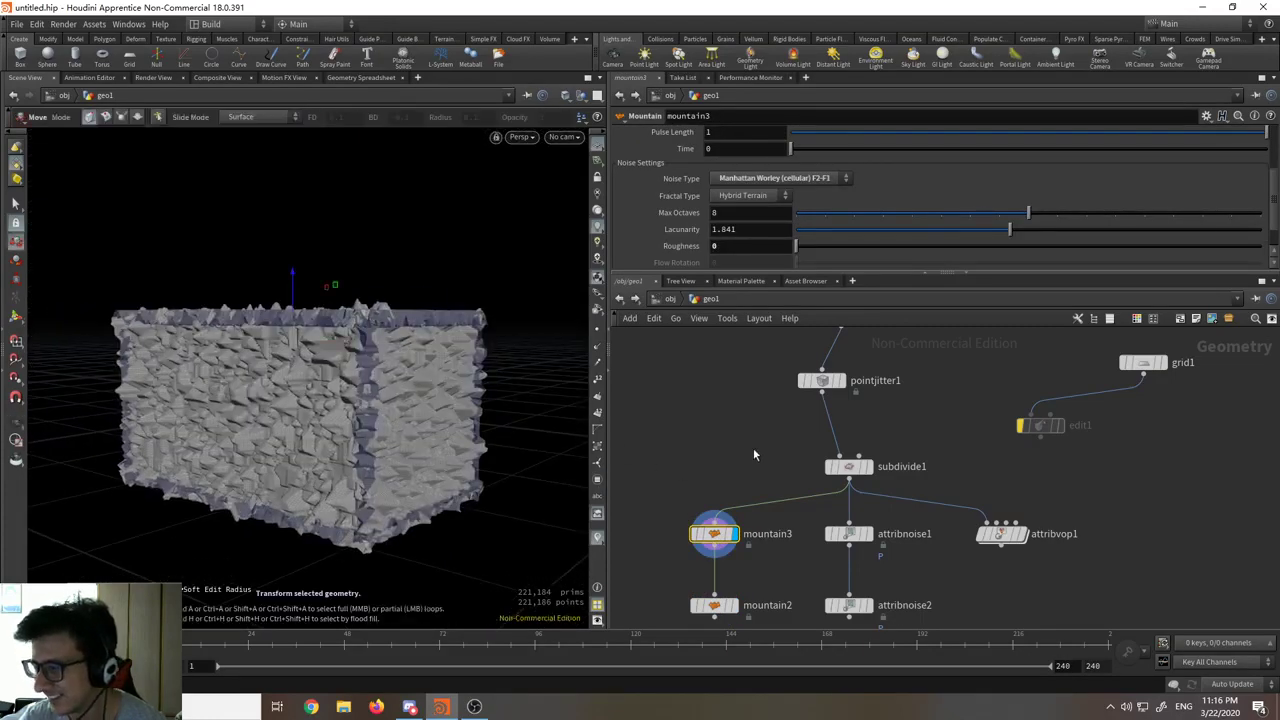
Step: Add a Sphere node beside box1, set its primitive type to Polygon Mesh and display it
middle_drag(859, 415, 795, 464)
mouse_move(815, 510)
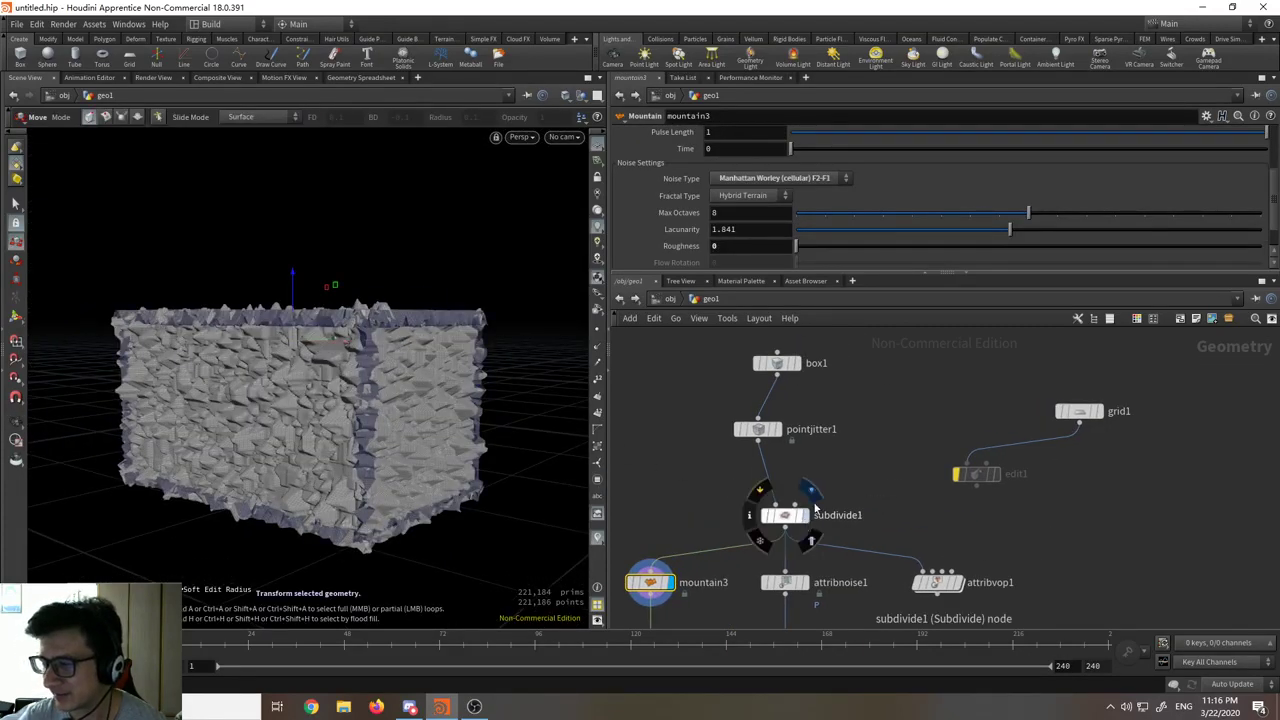
middle_drag(815, 510, 781, 473)
key(Tab)
text(sph)
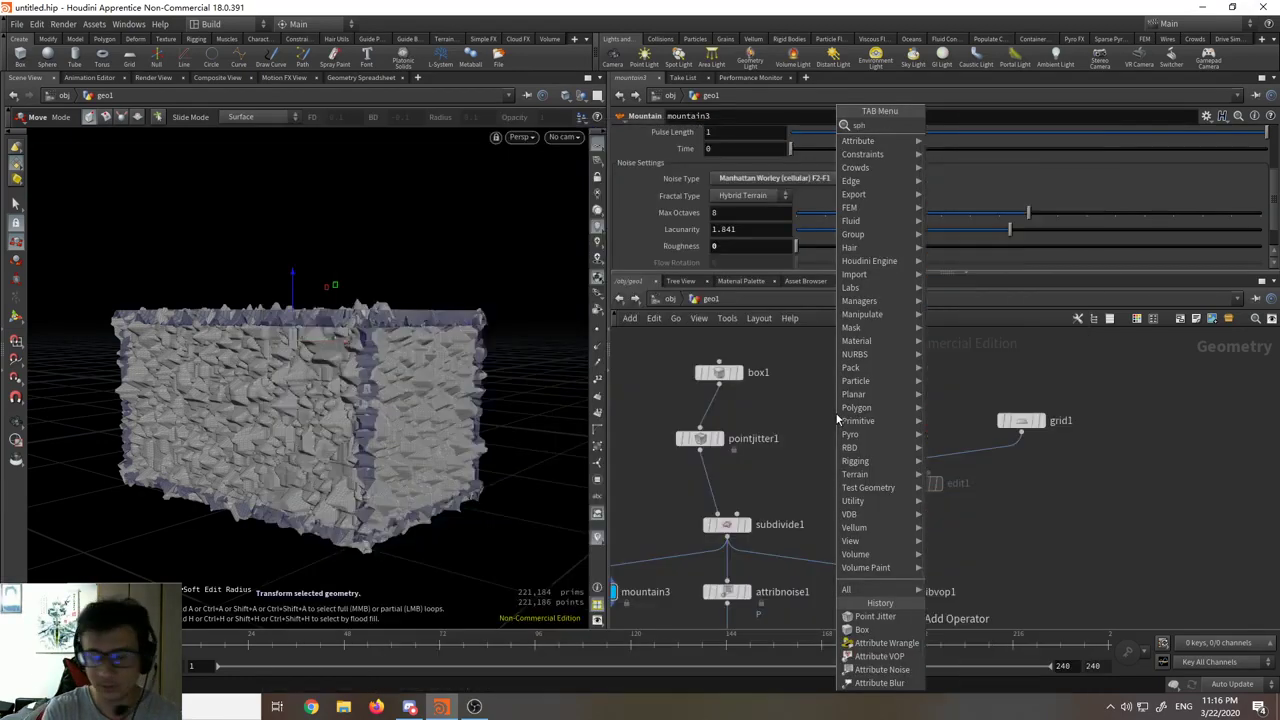
text(ere)
key(Return)
click(836, 413)
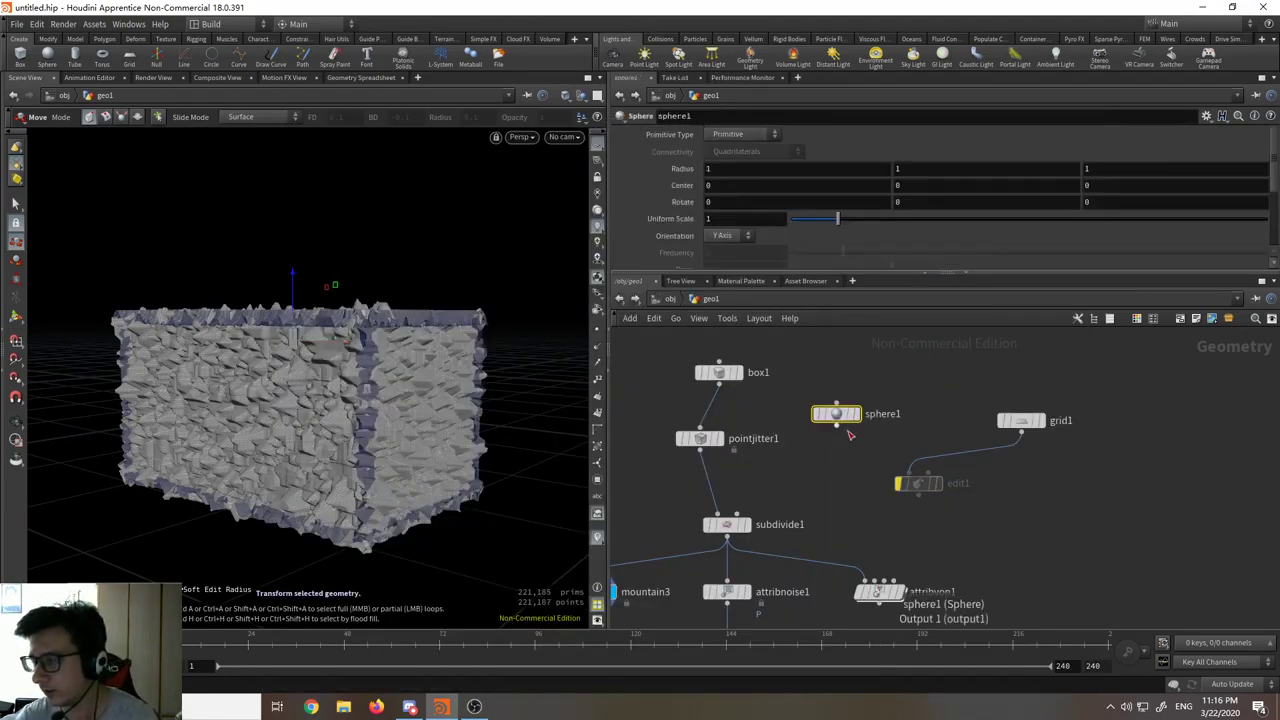
click(748, 136)
click(741, 174)
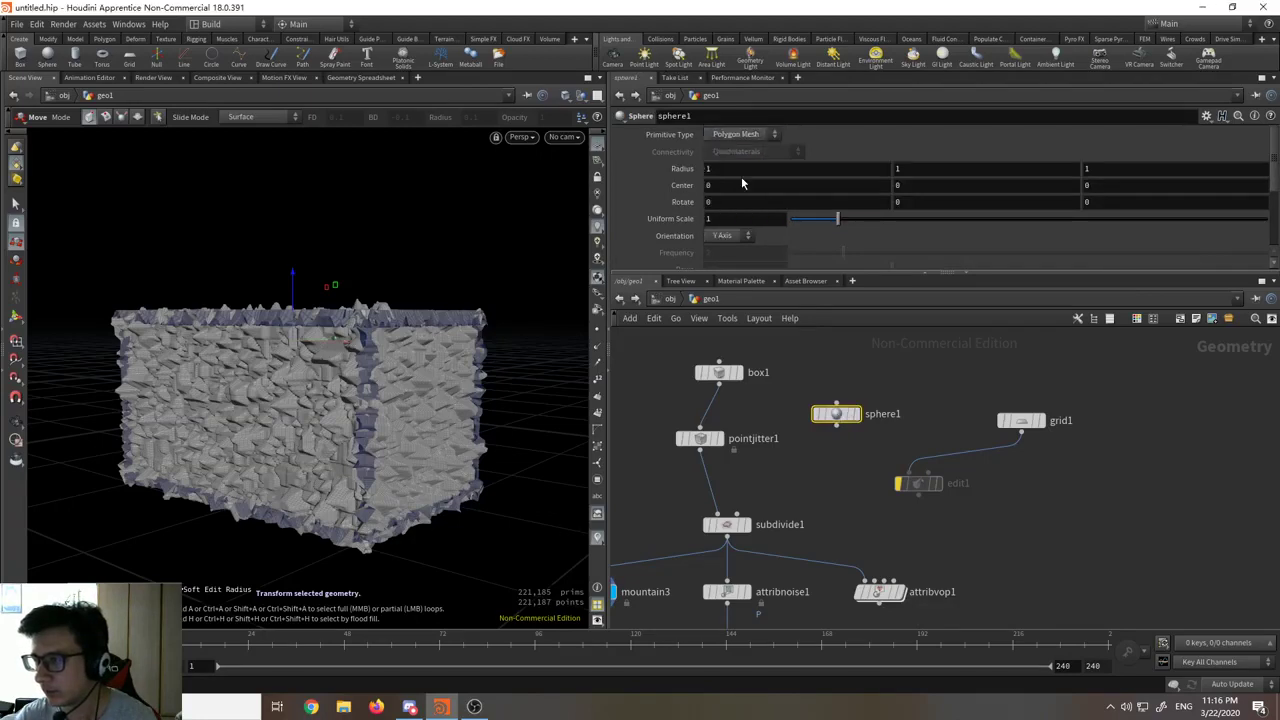
scroll(773, 211, down, 1)
click(864, 414)
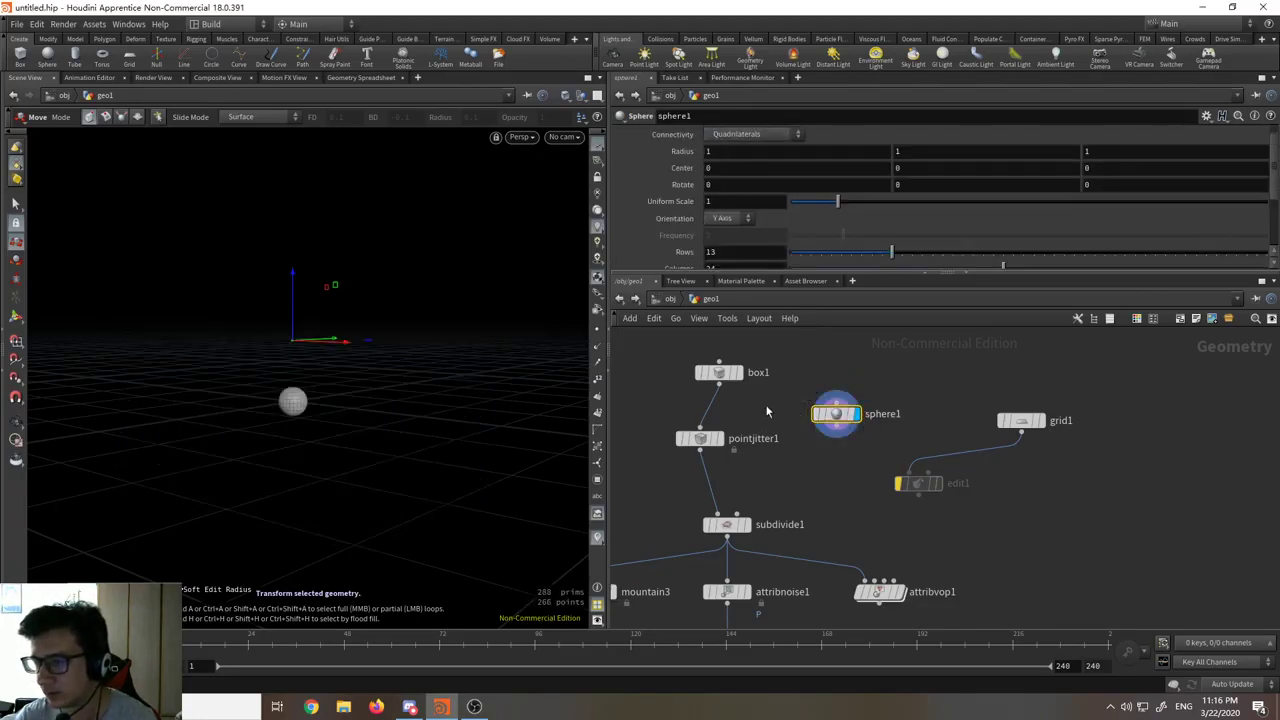
Step: Set sphere1's Uniform Scale to 7.17 and its Rows and Columns to 50
scroll(780, 210, up, 1)
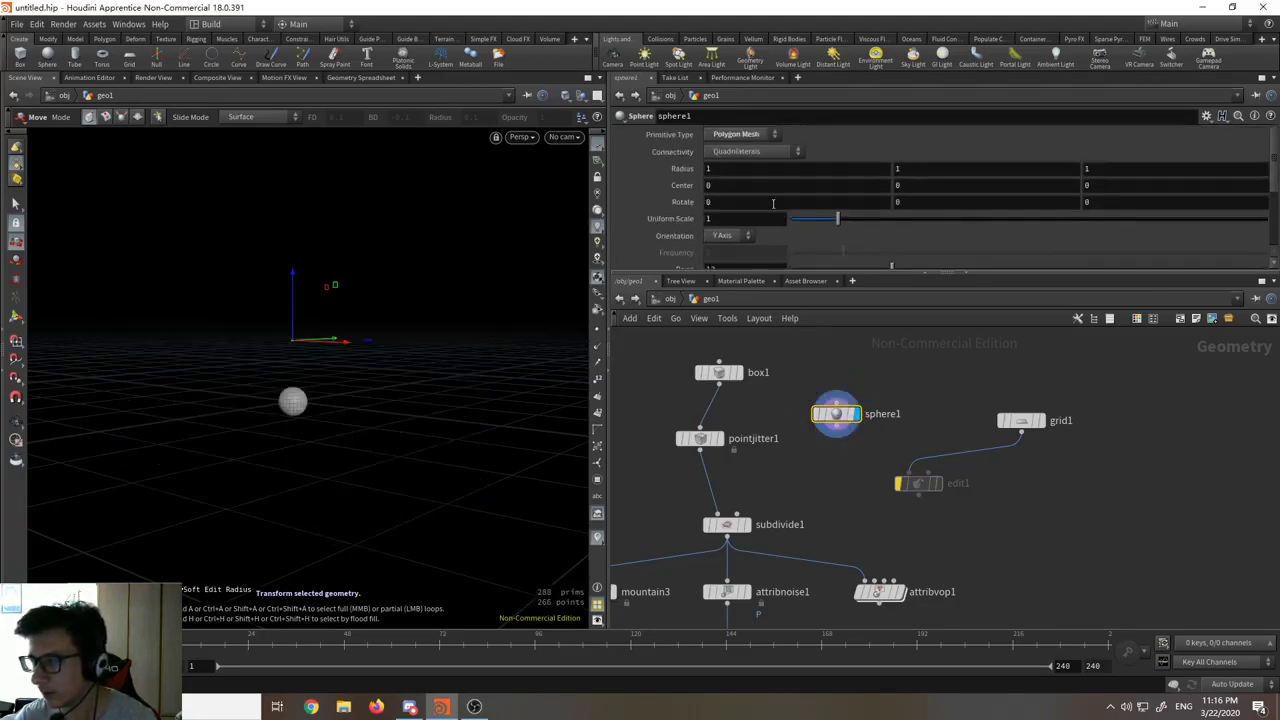
drag(838, 224, 1131, 226)
scroll(1000, 215, down, 3)
click(901, 217)
drag(901, 217, 1266, 217)
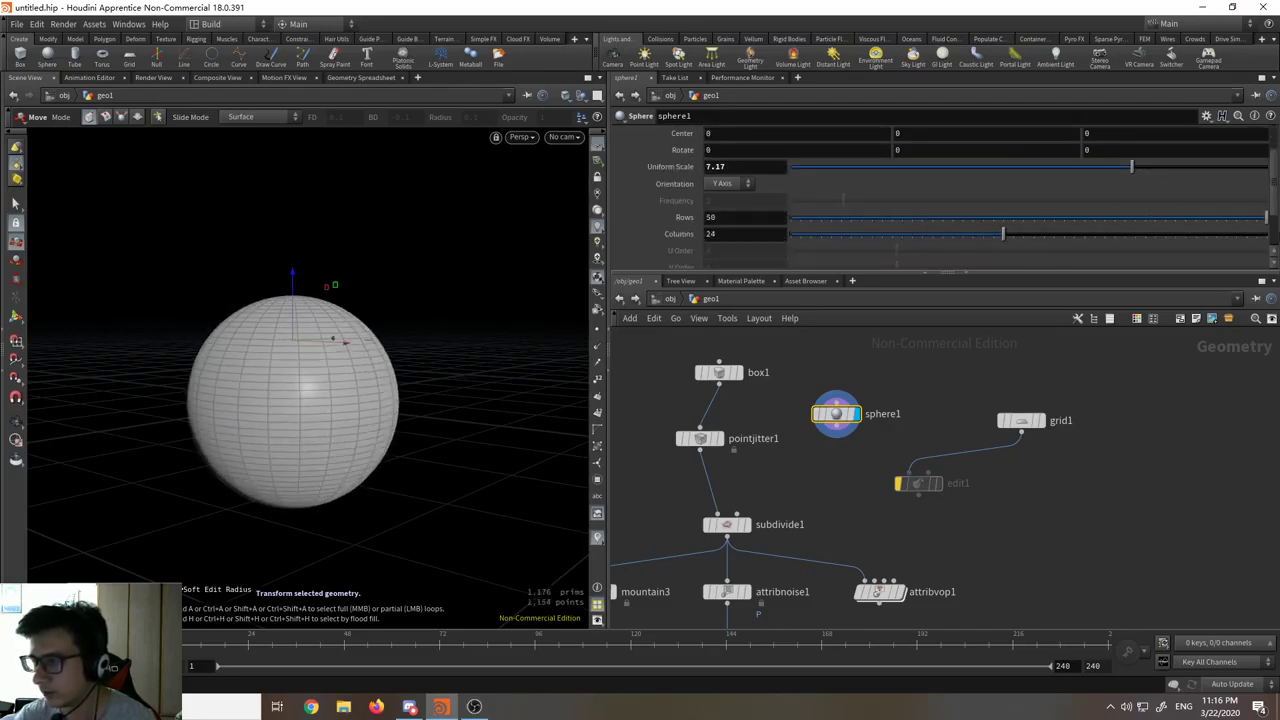
drag(1060, 233, 1266, 233)
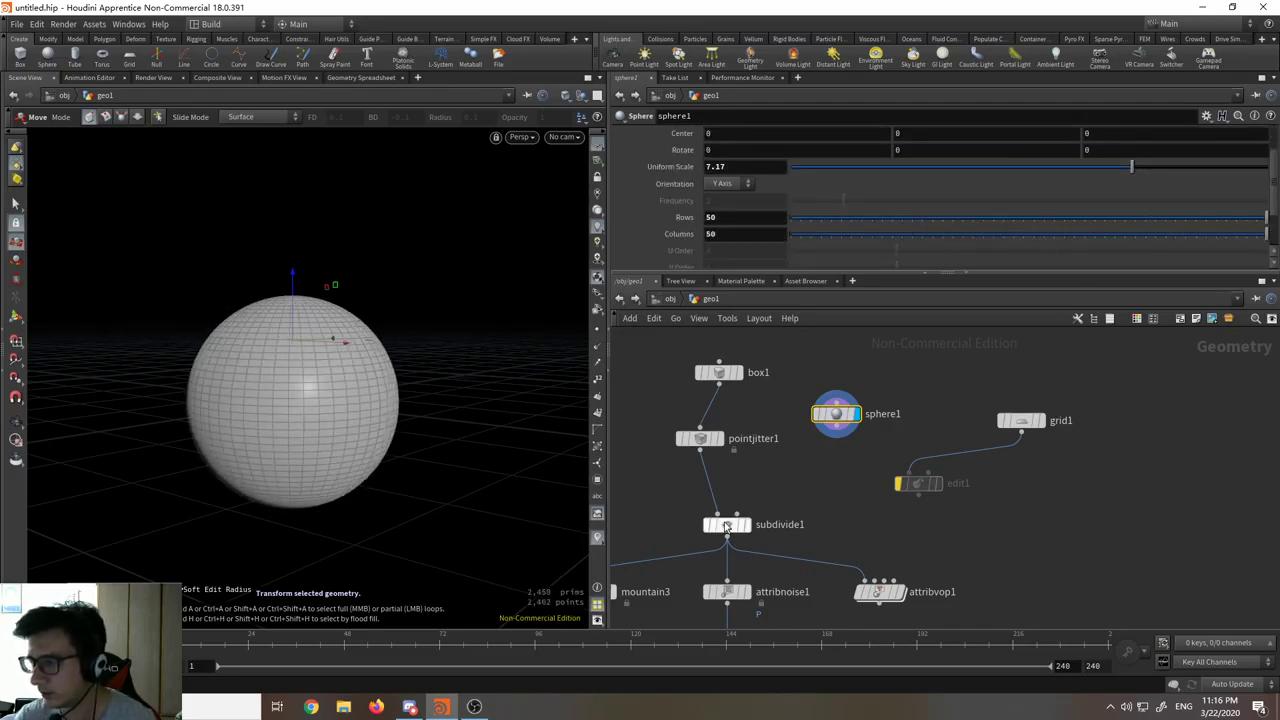
Step: Set subdivide1's Depth to 3, connect sphere1 to its first input in place of pointjitter1 and display subdivide1
click(727, 524)
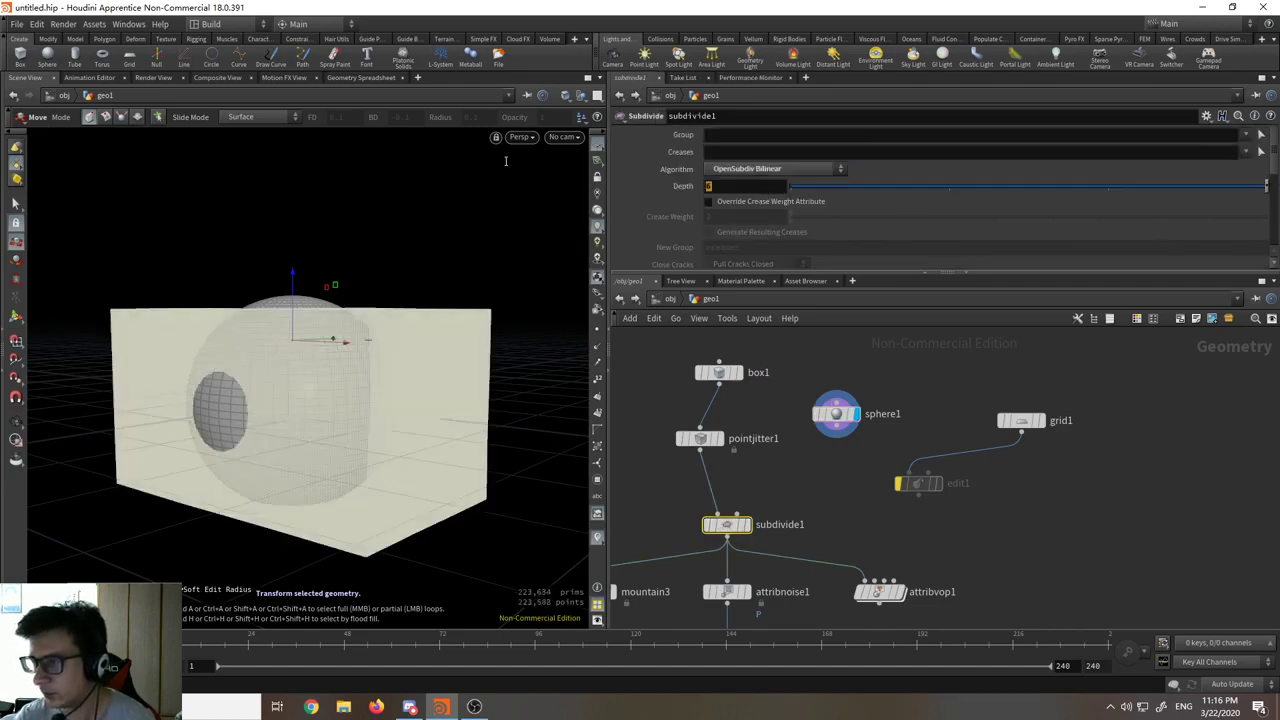
text(3)
key(Return)
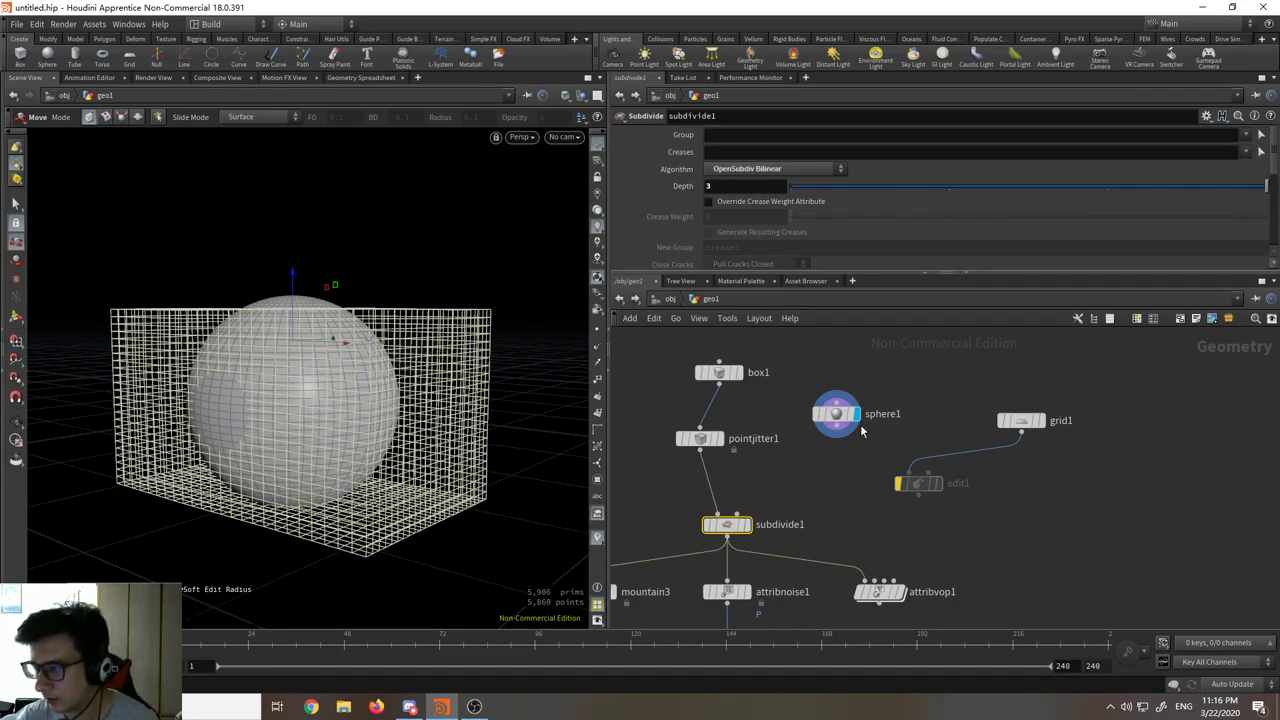
drag(836, 436, 727, 514)
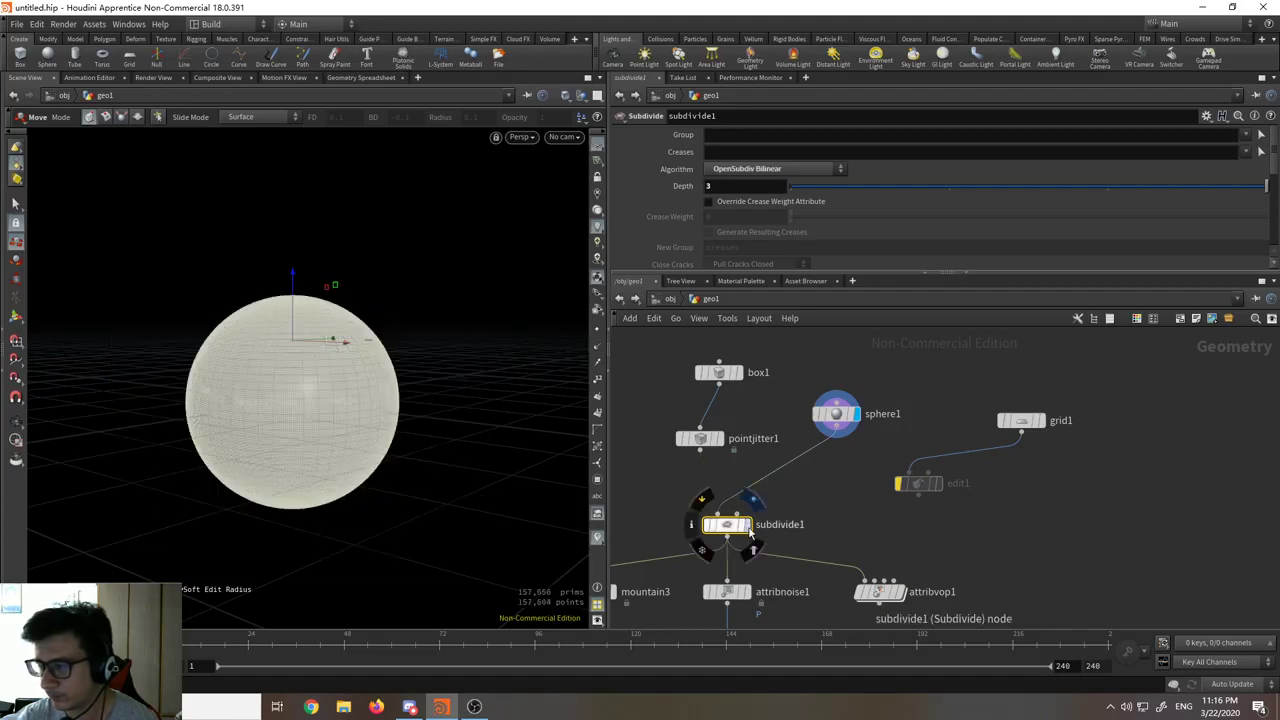
middle_drag(637, 609, 745, 503)
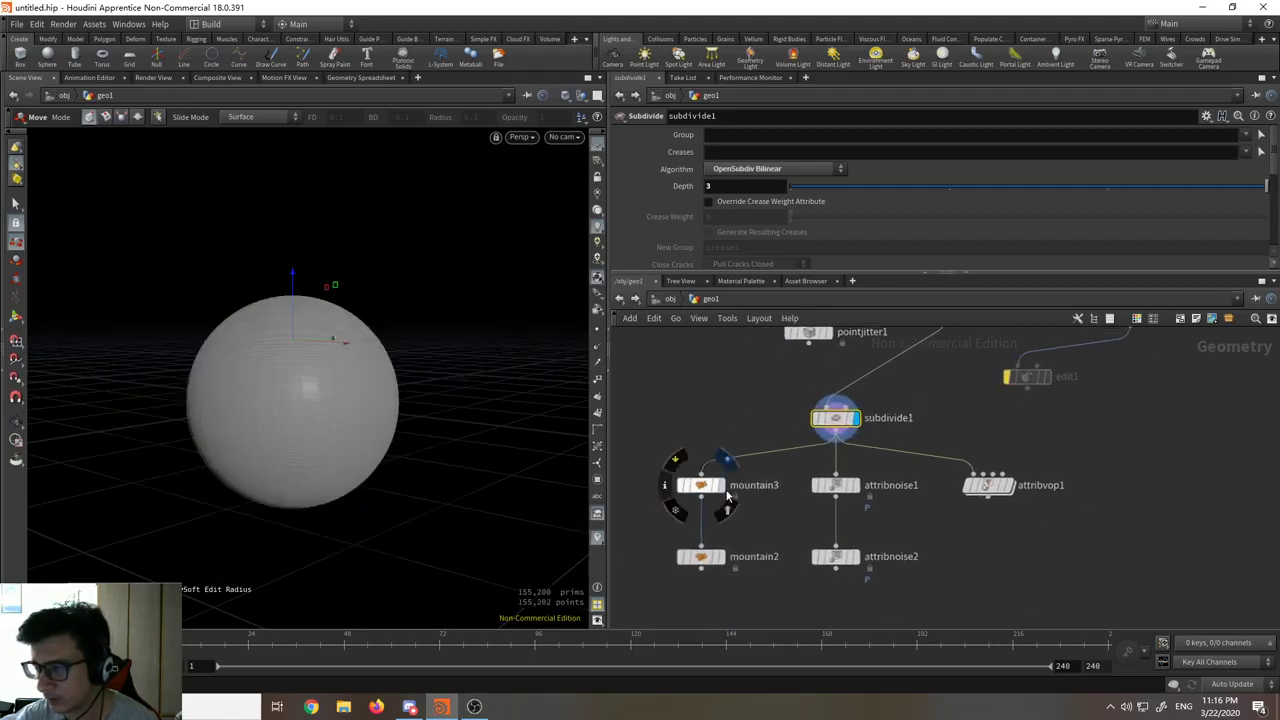
Step: Display mountain3 on the sphere and raise its Element Size to 3.96
click(728, 462)
drag(265, 445, 560, 285)
key(t)
scroll(821, 164, up, 3)
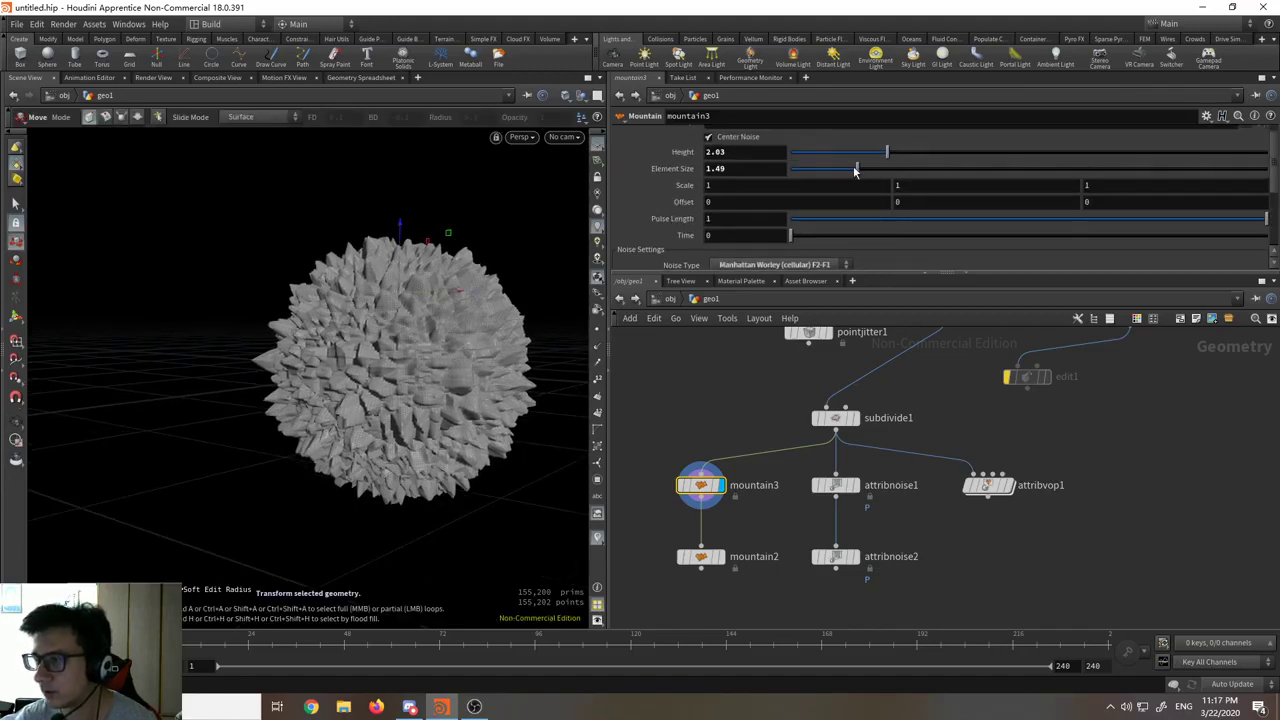
drag(855, 170, 979, 184)
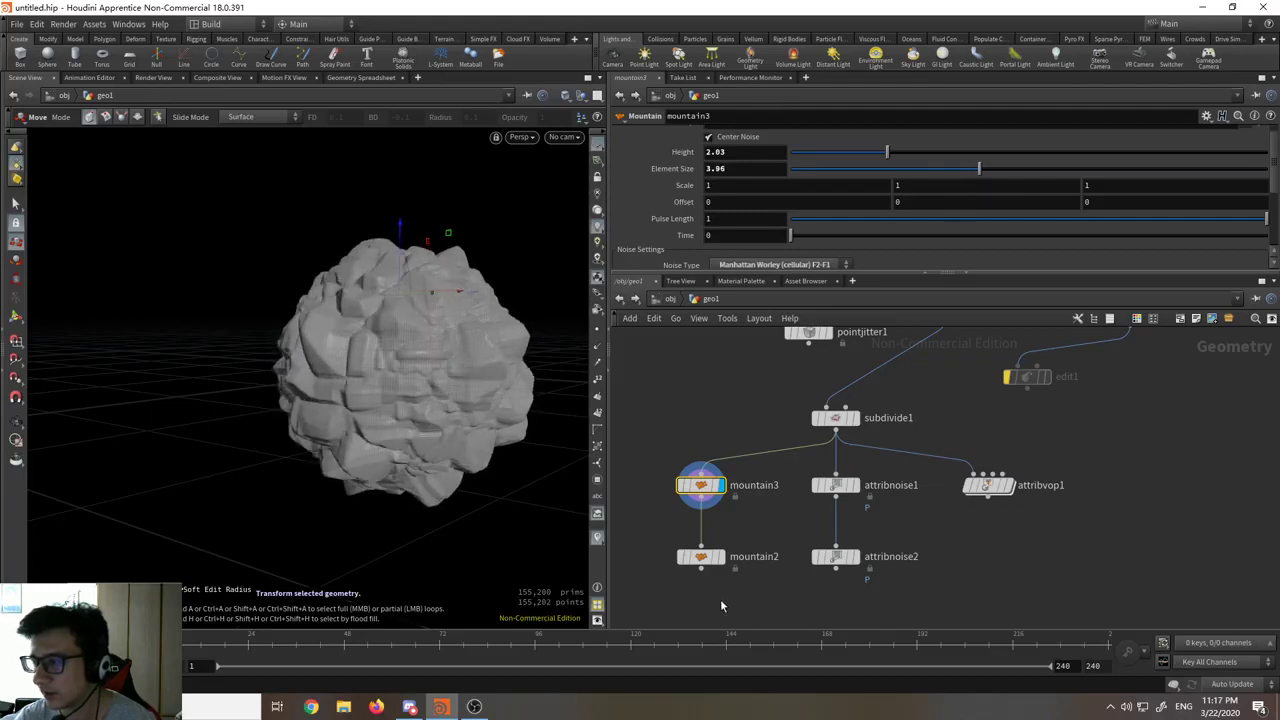
Step: Display mountain2 and examine the added noise detail on the sphere's surface up close
click(719, 556)
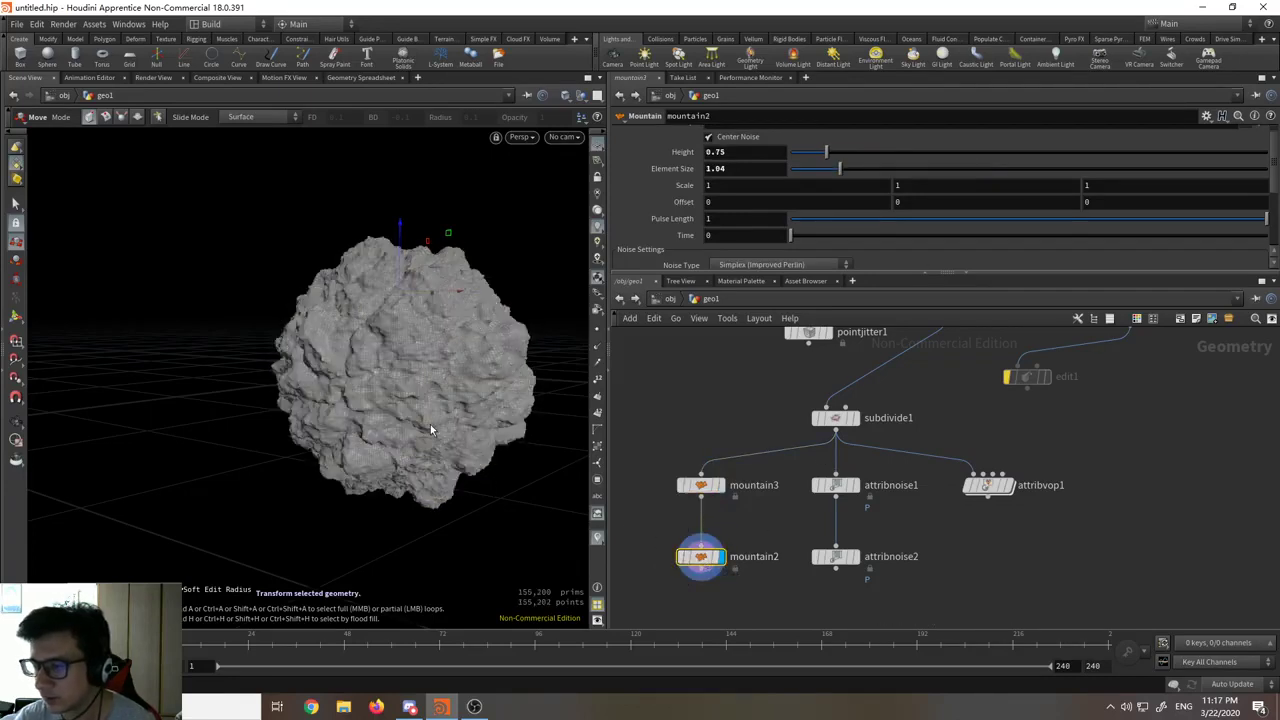
drag(437, 412, 500, 396)
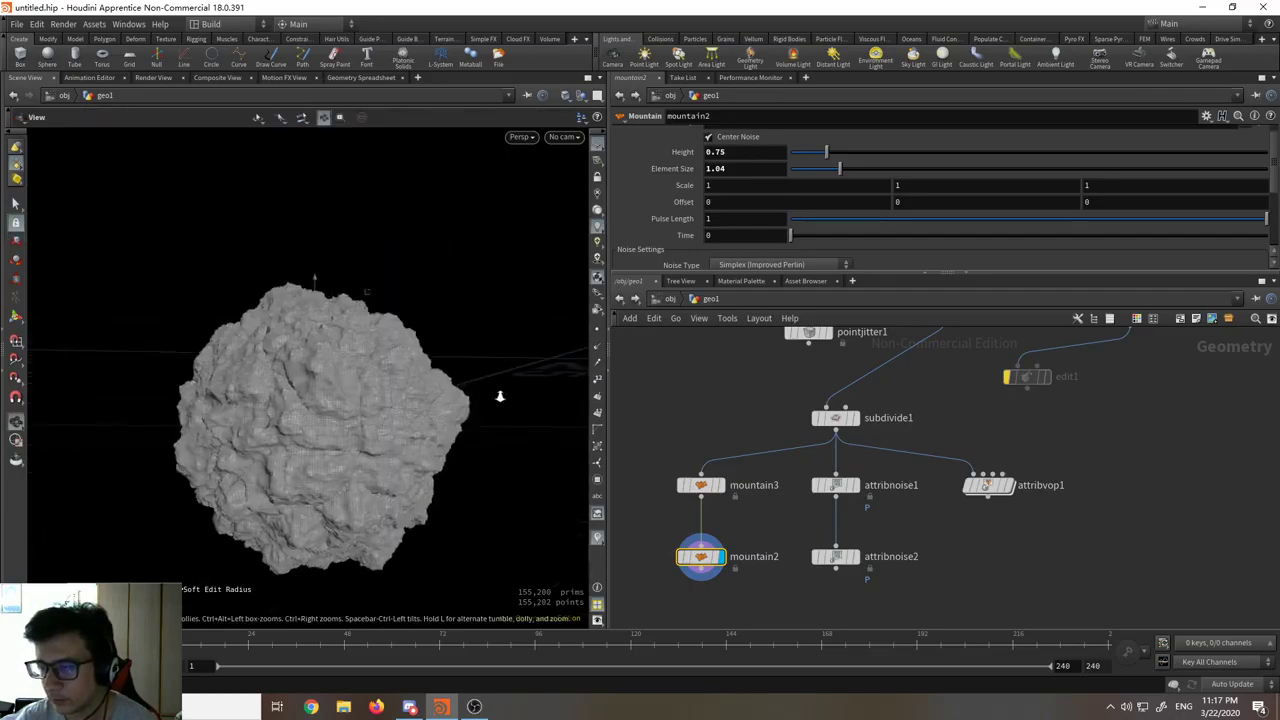
scroll(346, 260, up, 10)
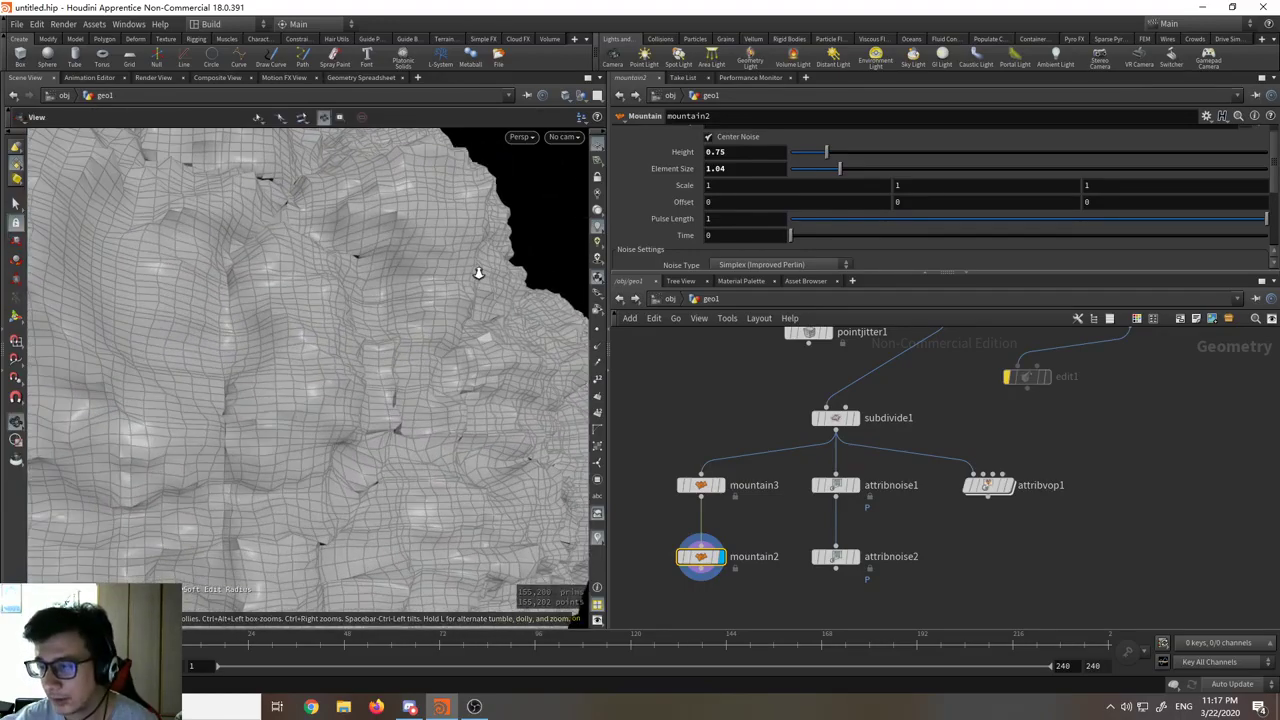
Step: Raise subdivide1's Depth to 4
click(805, 449)
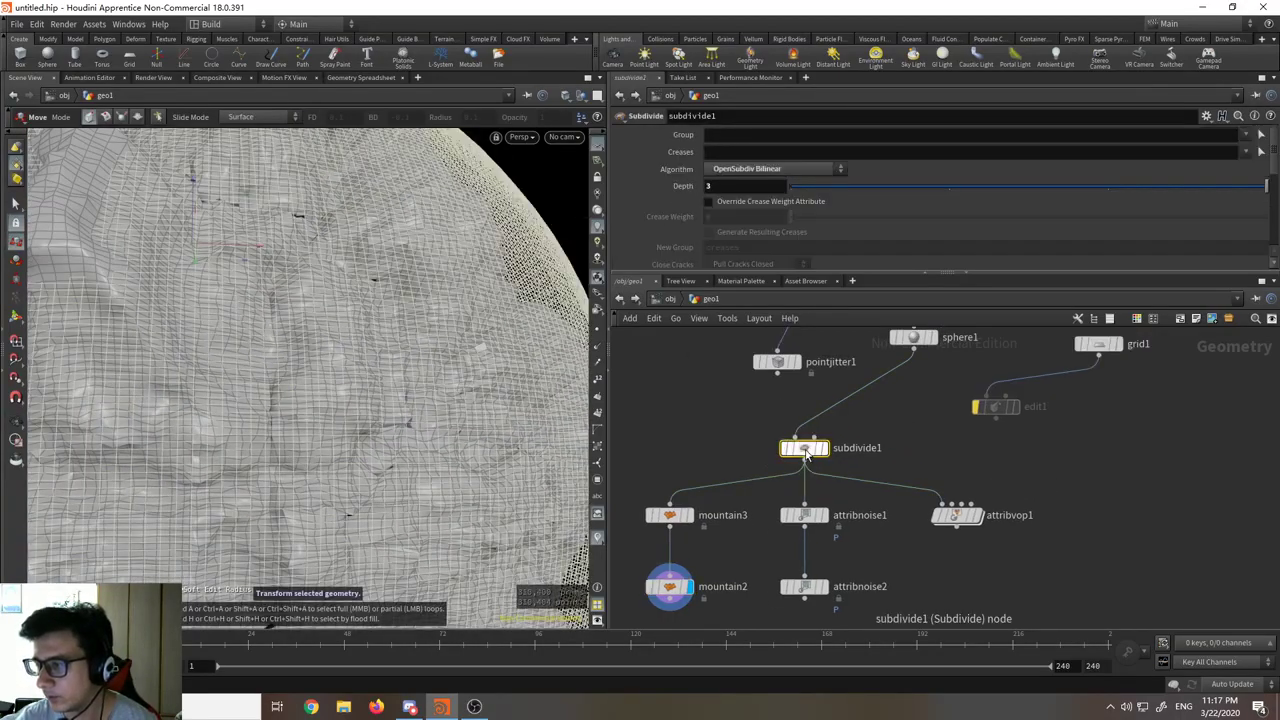
drag(744, 187, 587, 187)
text(4)
key(Return)
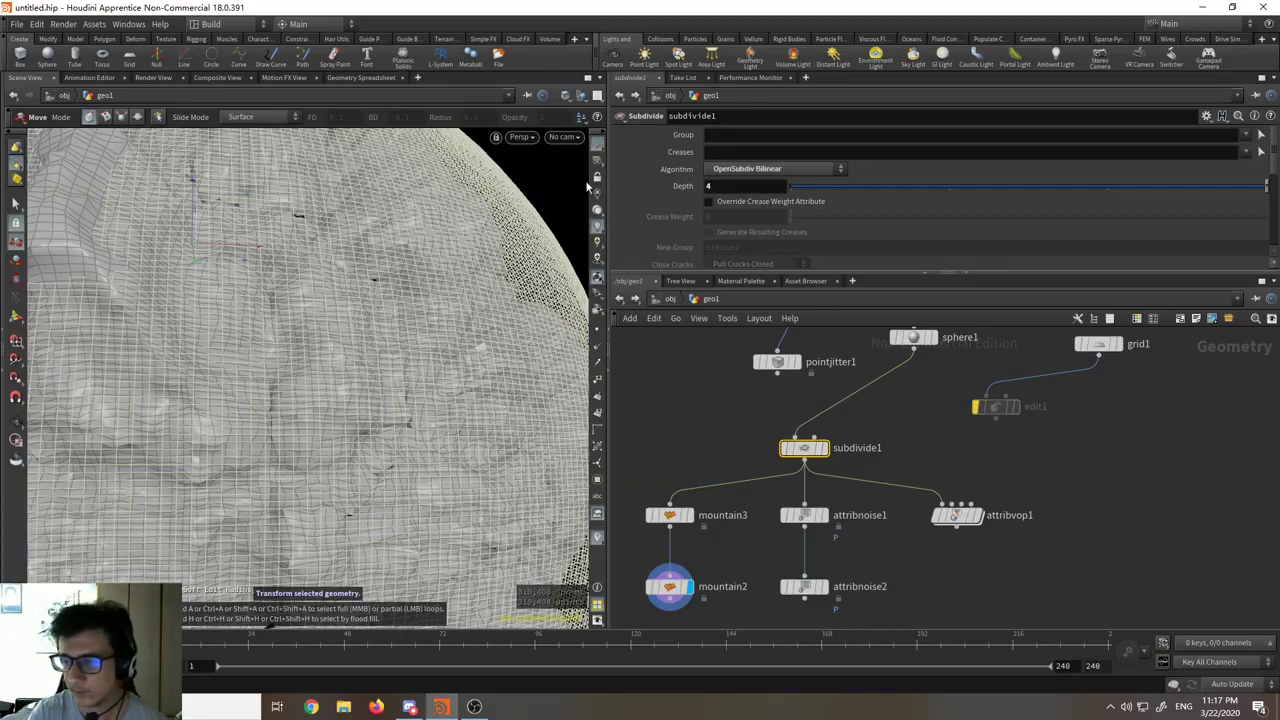
middle_drag(685, 435, 721, 415)
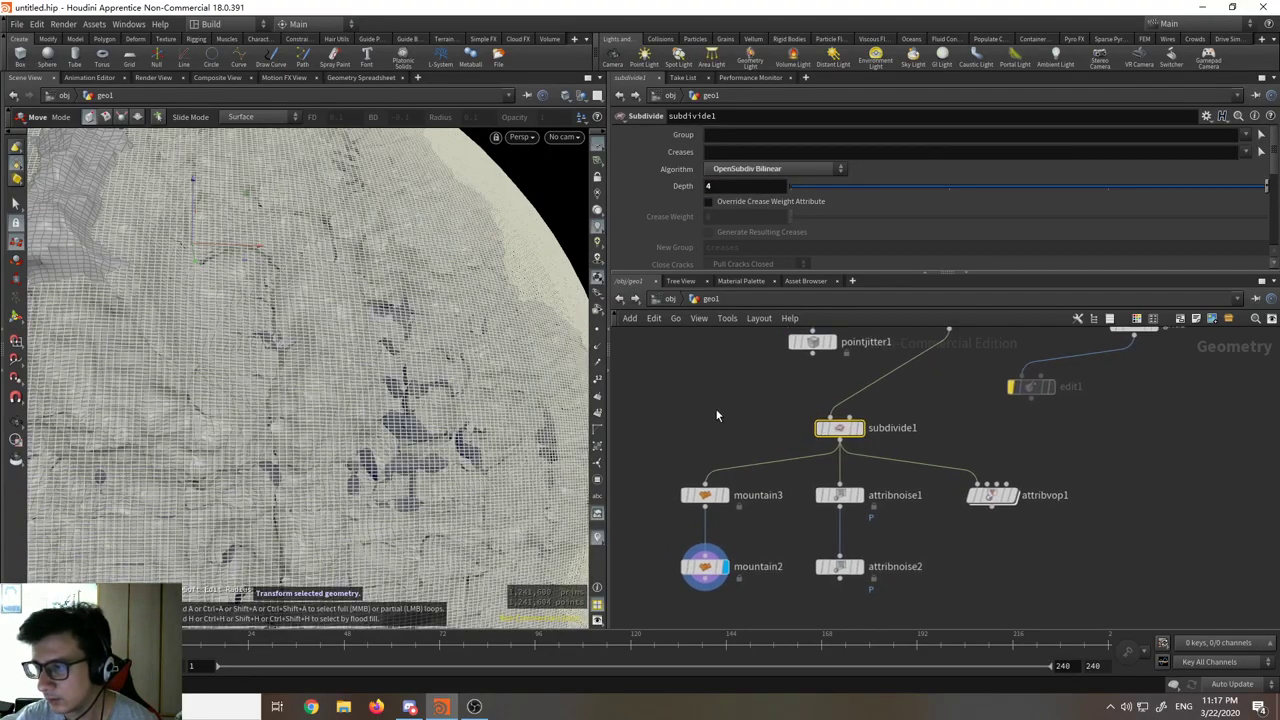
Step: Set mountain2's Element Size to 1.12
click(705, 566)
alt+drag(555, 209, 510, 262)
alt+right_drag(510, 262, 701, 600)
key(t)
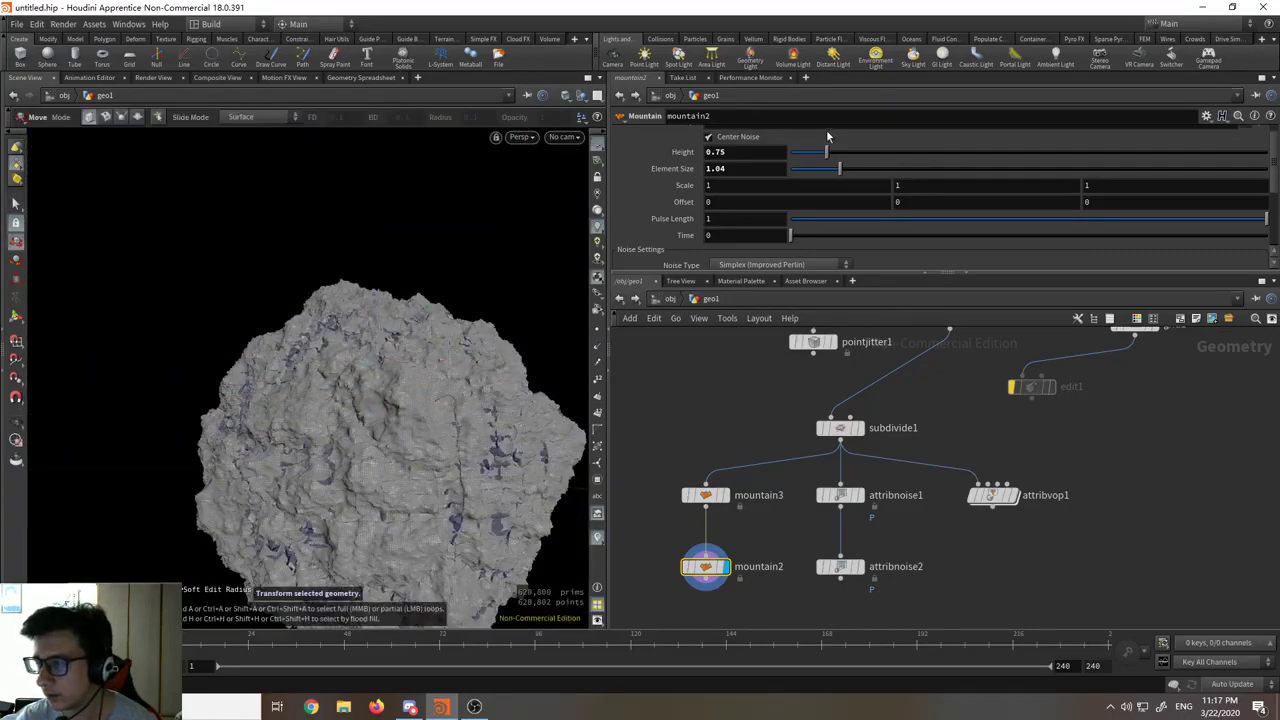
drag(838, 169, 819, 173)
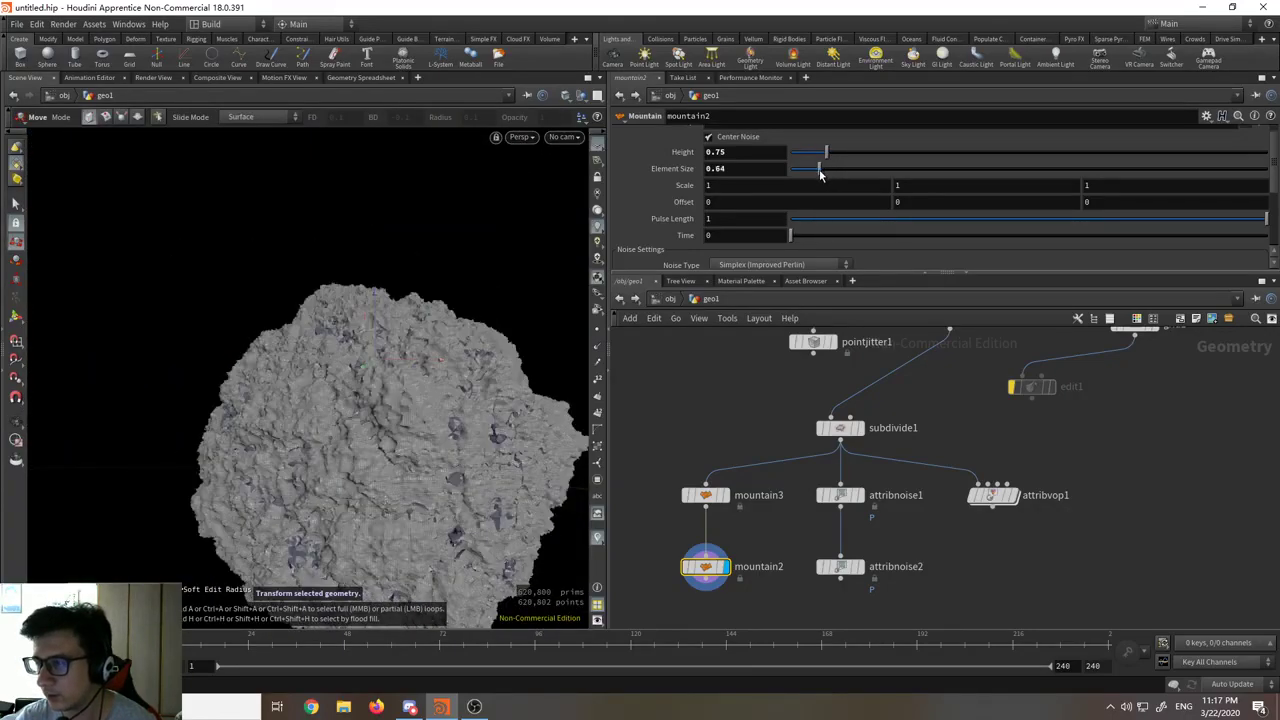
click(848, 172)
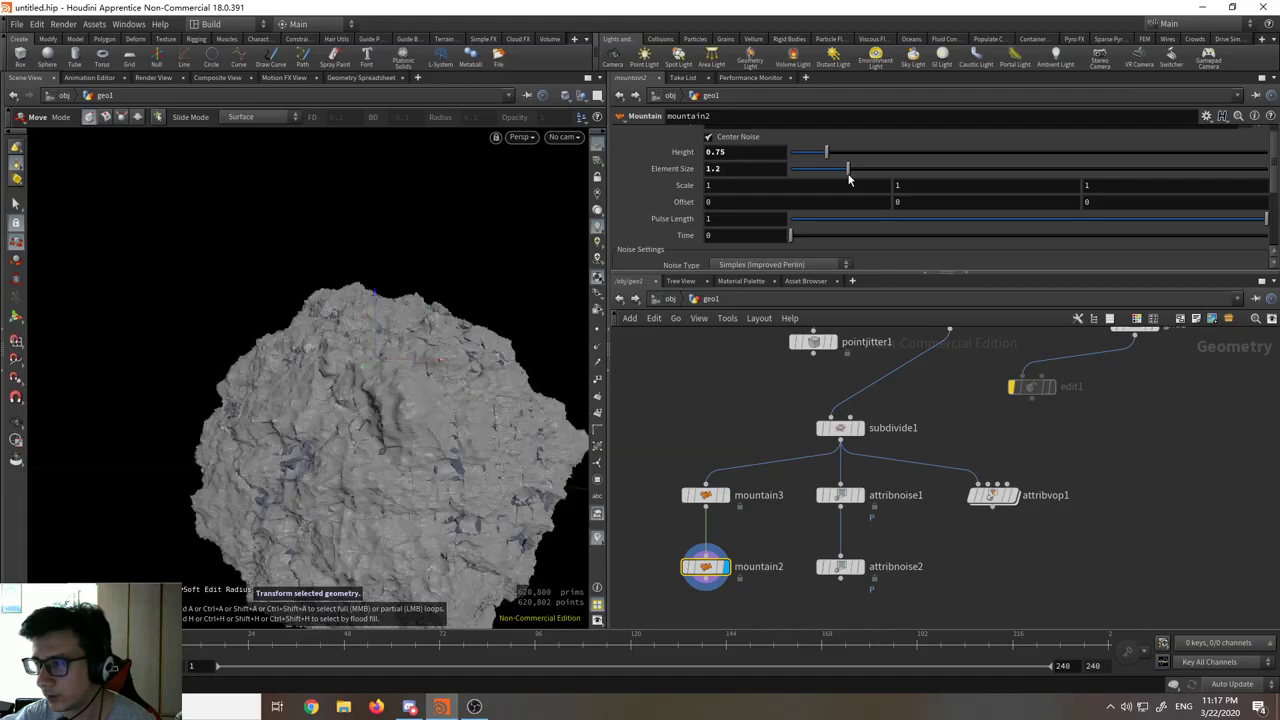
Step: Add an Attribute Blur node after mountain2, display it and set its Blurring Iterations to 8
middle_drag(808, 414, 846, 312)
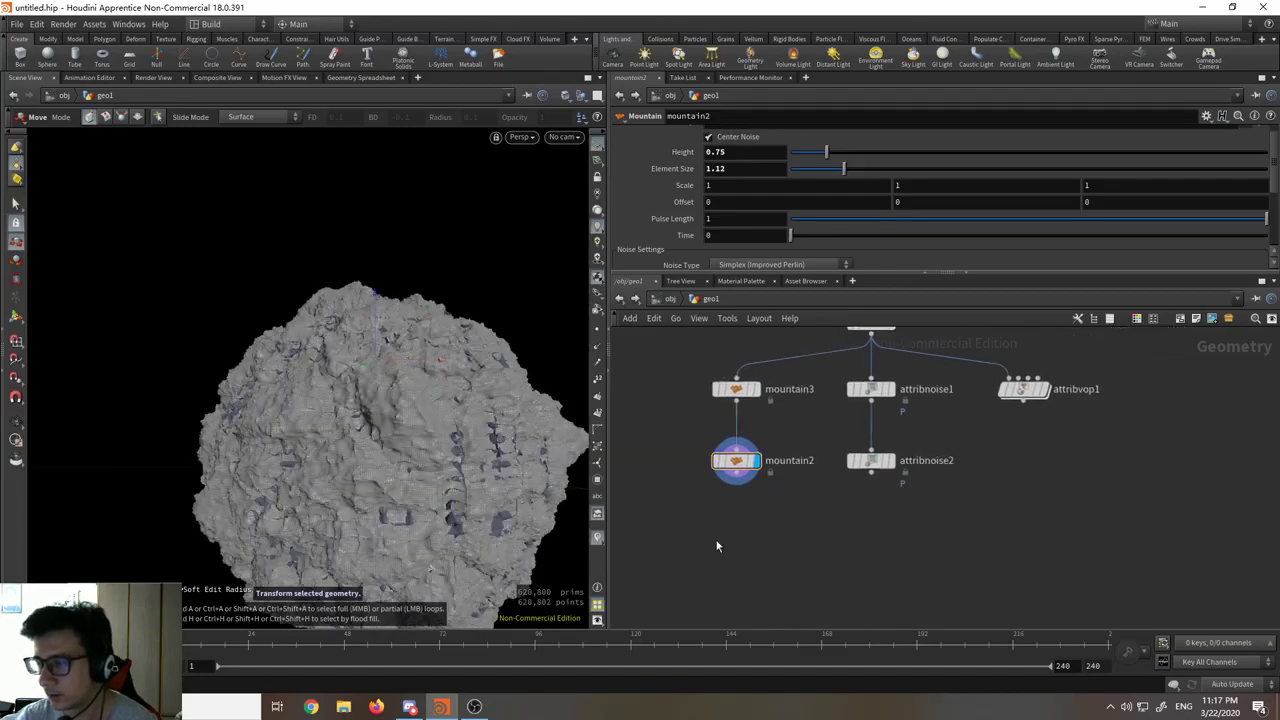
key(Tab)
text(blur)
key(Return)
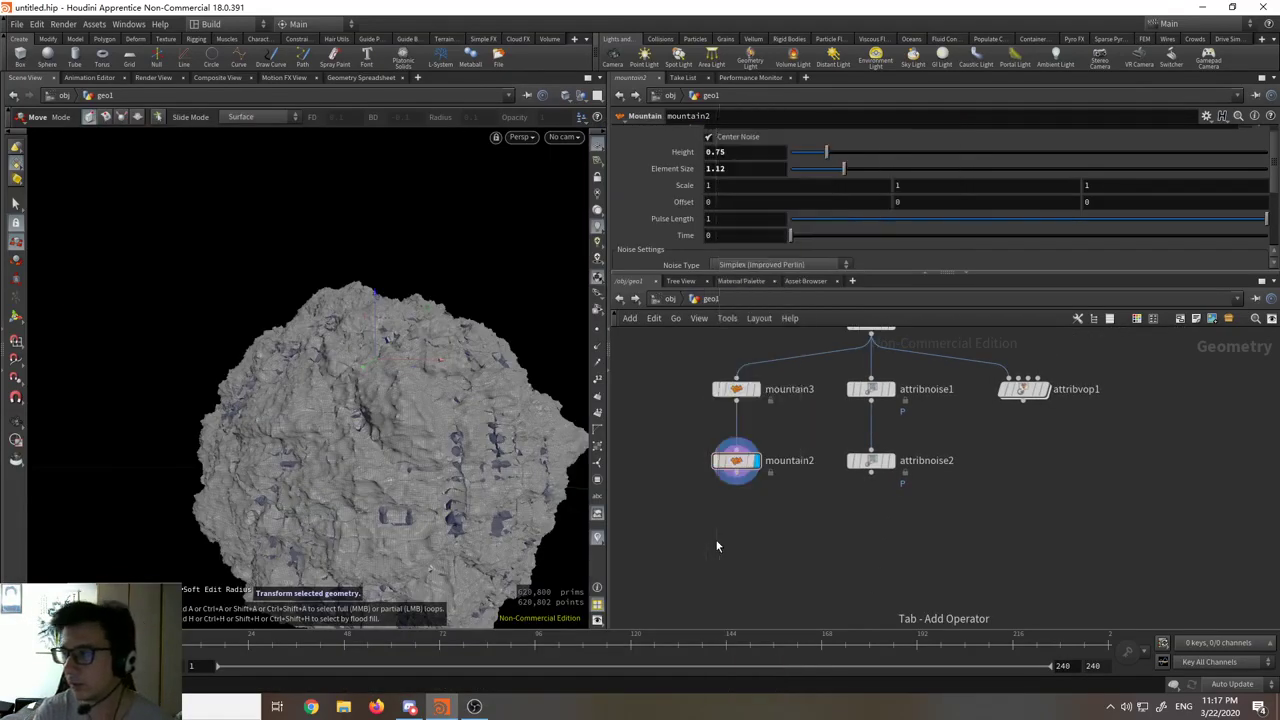
click(736, 544)
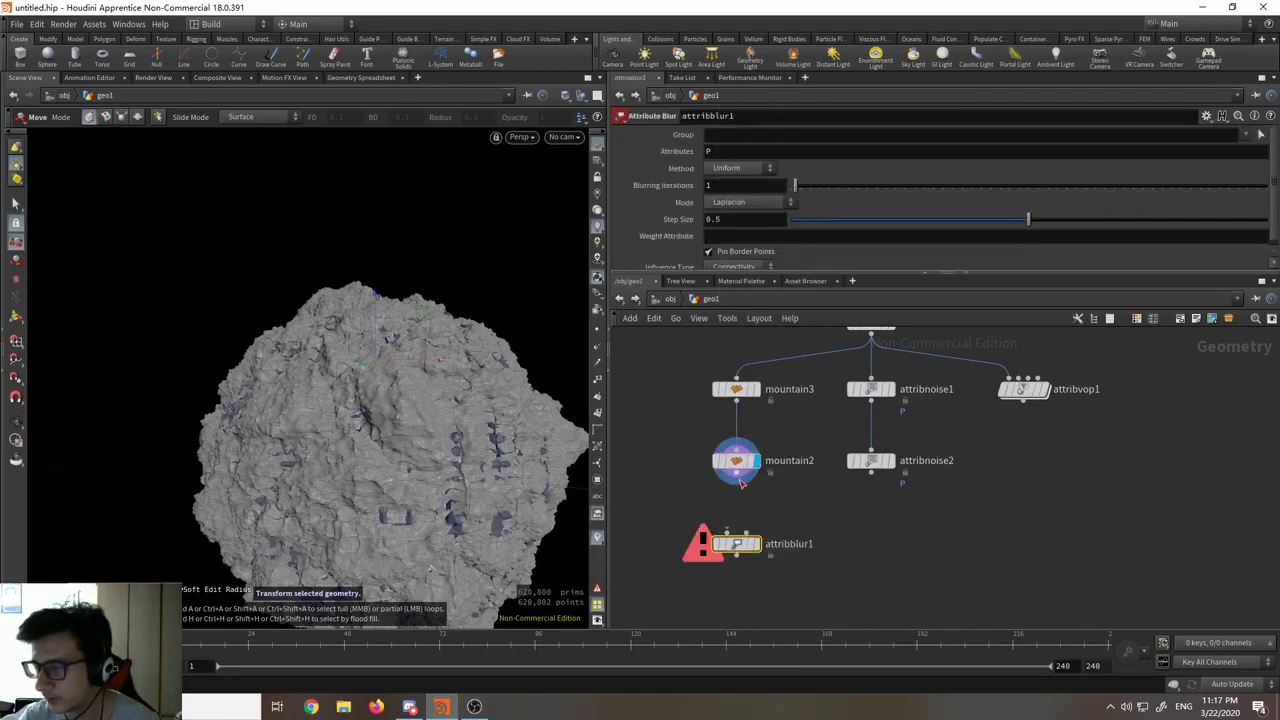
click(736, 535)
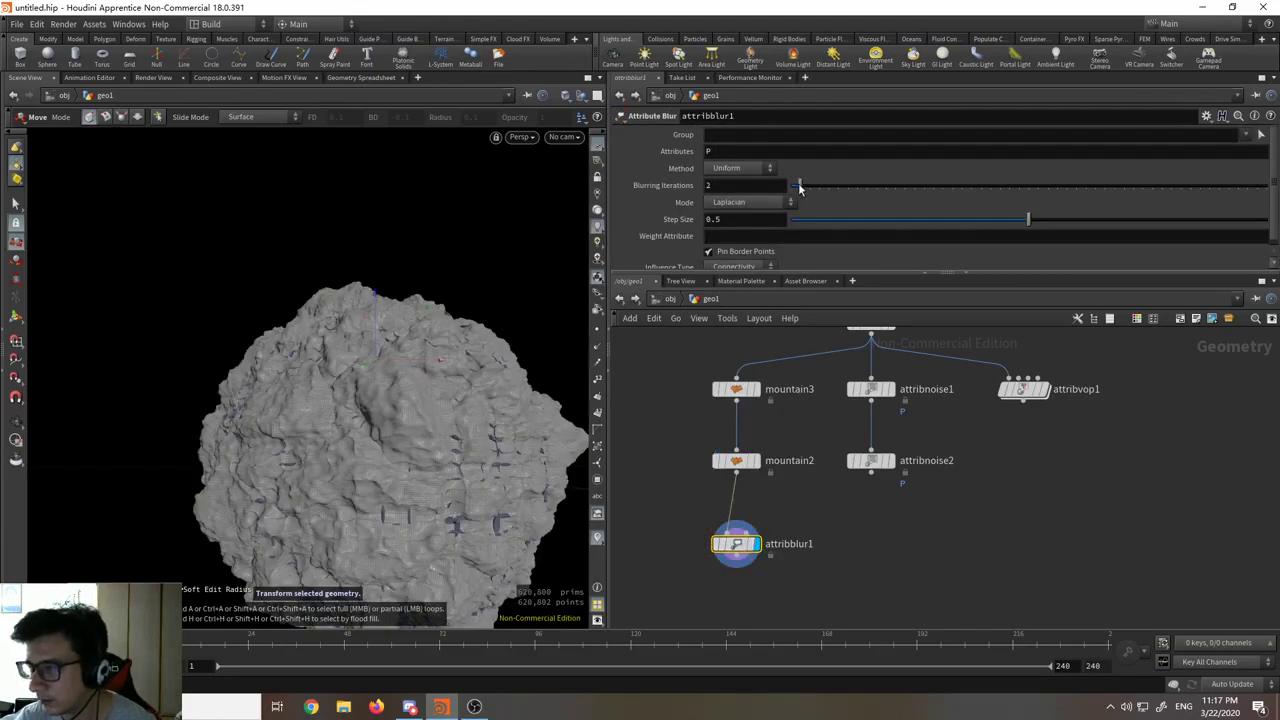
drag(799, 187, 810, 195)
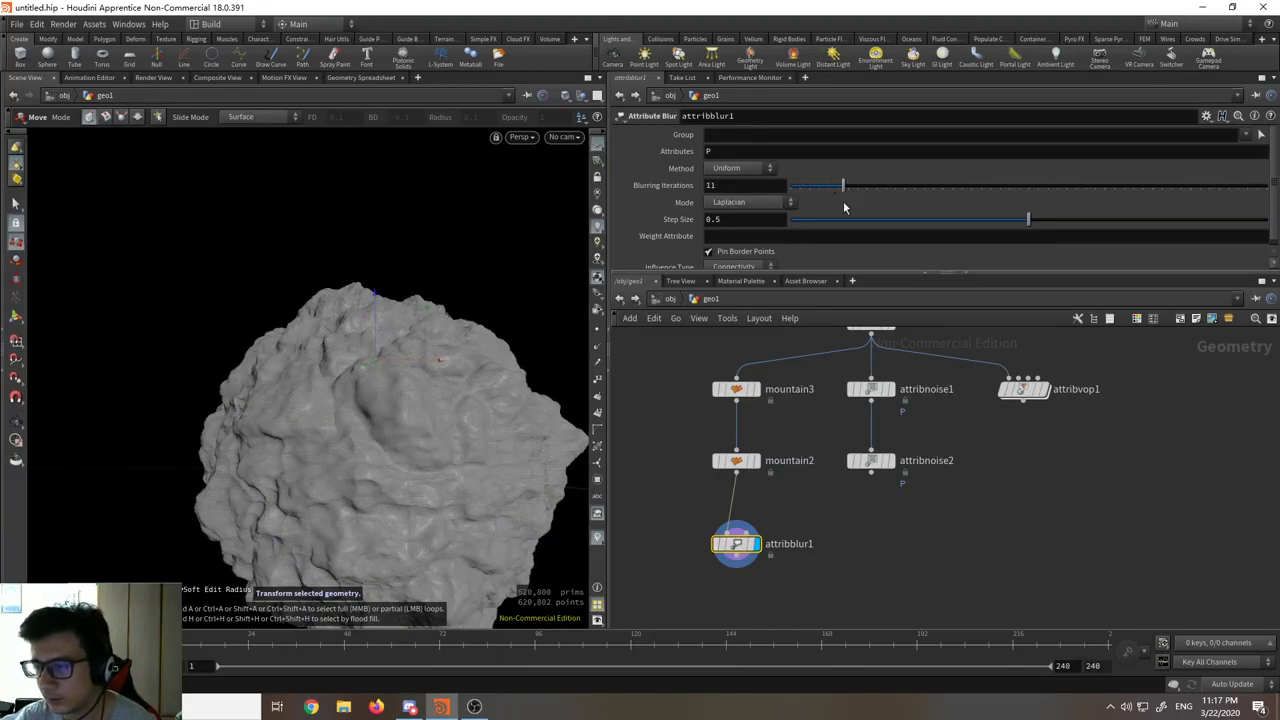
alt+drag(409, 437, 425, 415)
Step: Stretch sphere1 vertically by setting its Y Radius to 1.8, and view the elongated rock from around
middle_drag(785, 480, 745, 690)
click(878, 434)
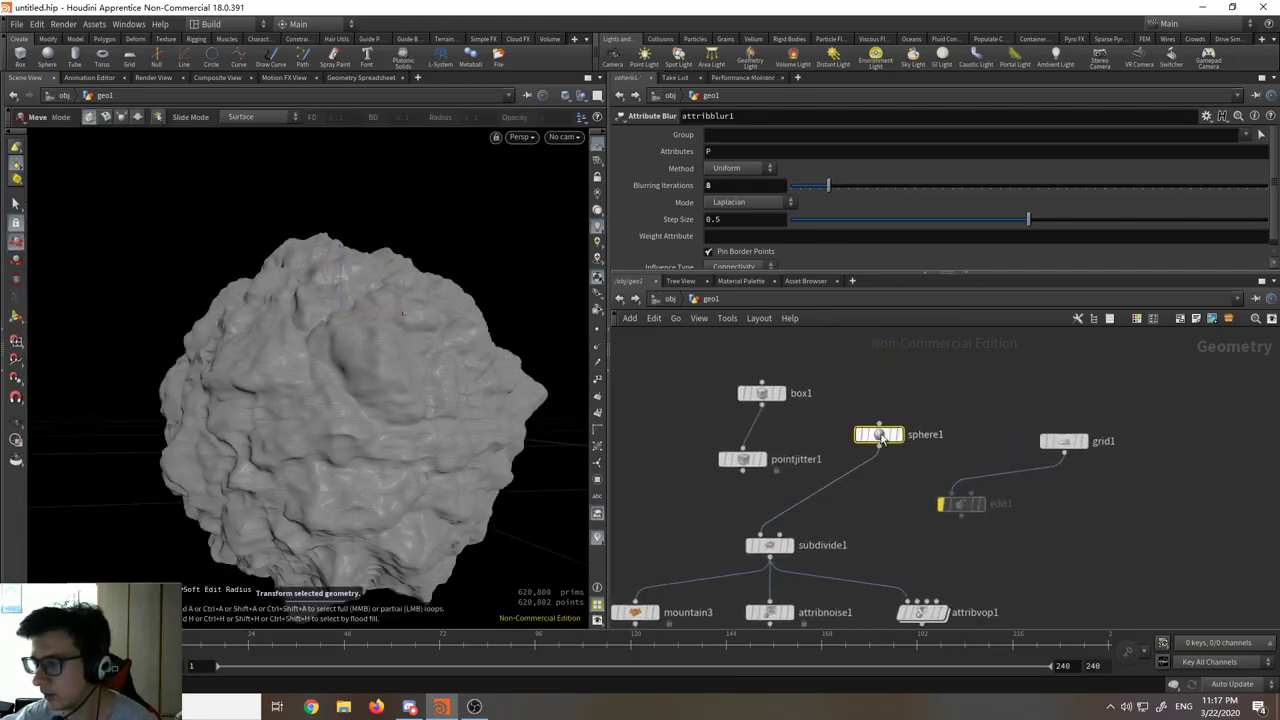
scroll(886, 236, up, 3)
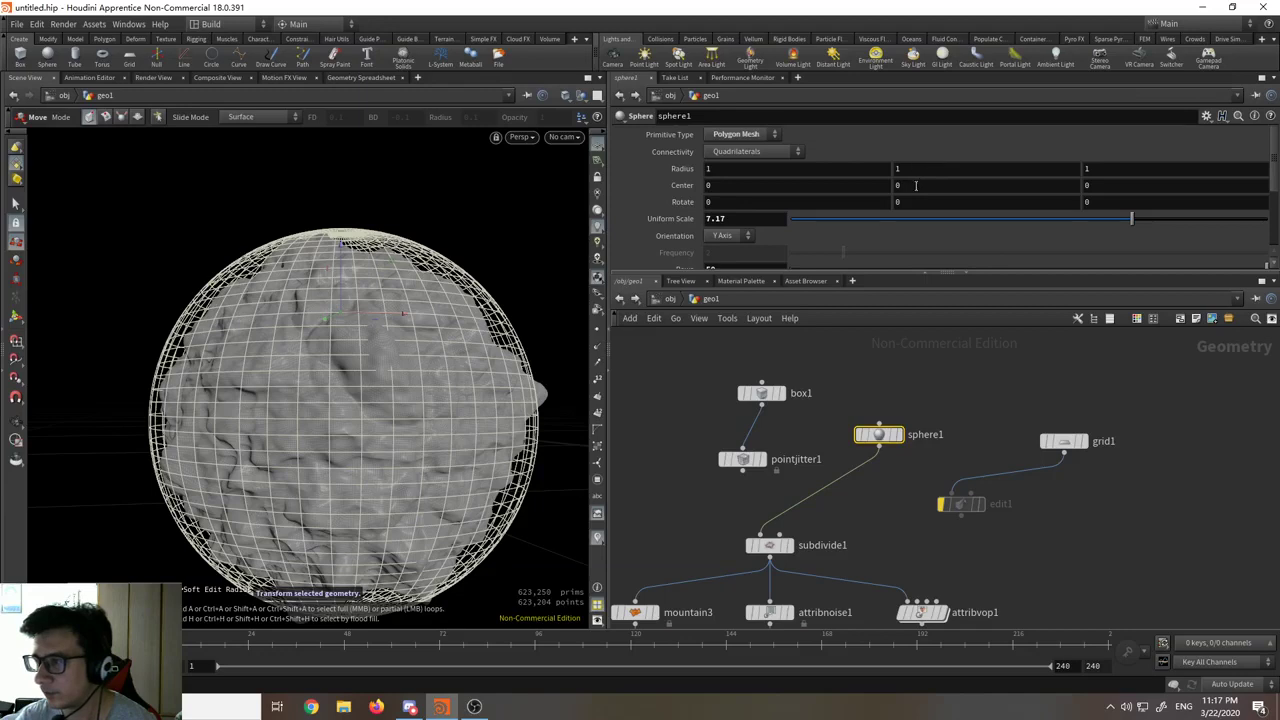
mouse_move(919, 170)
middle_down()
mouse_move(972, 174)
mouse_move(913, 170)
middle_up()
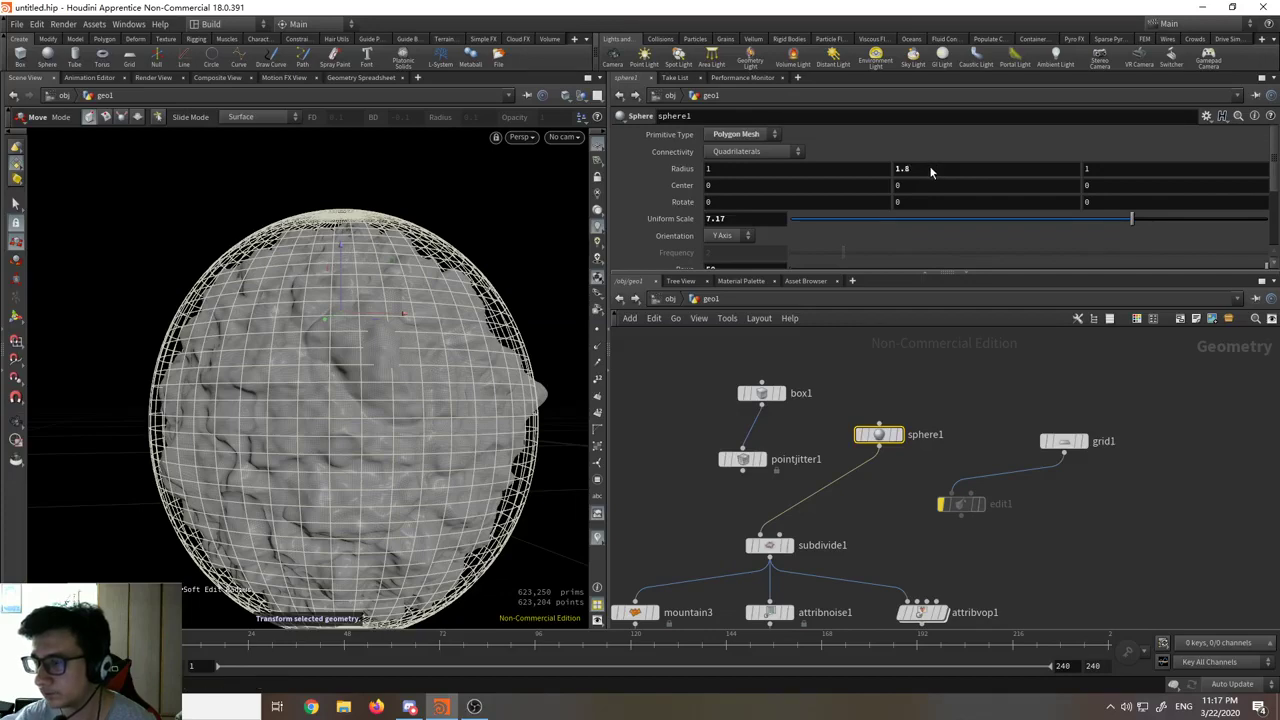
click(933, 168)
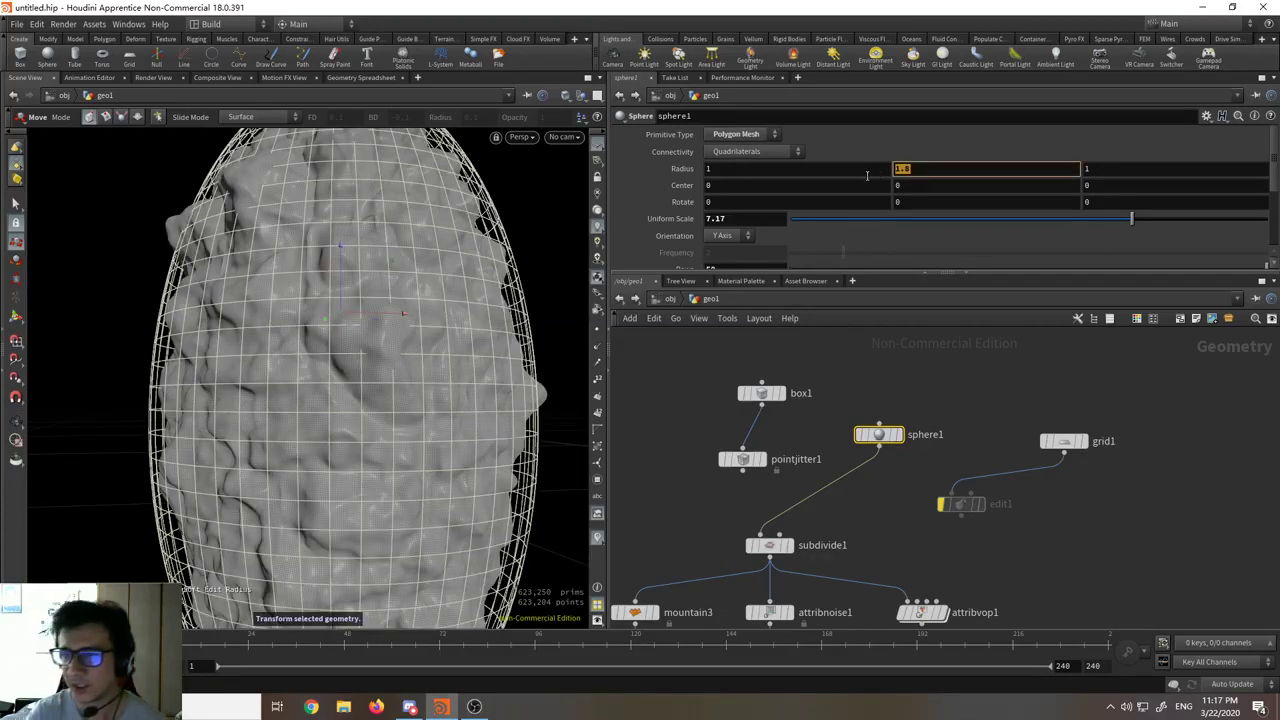
click(937, 419)
middle_drag(871, 528, 947, 416)
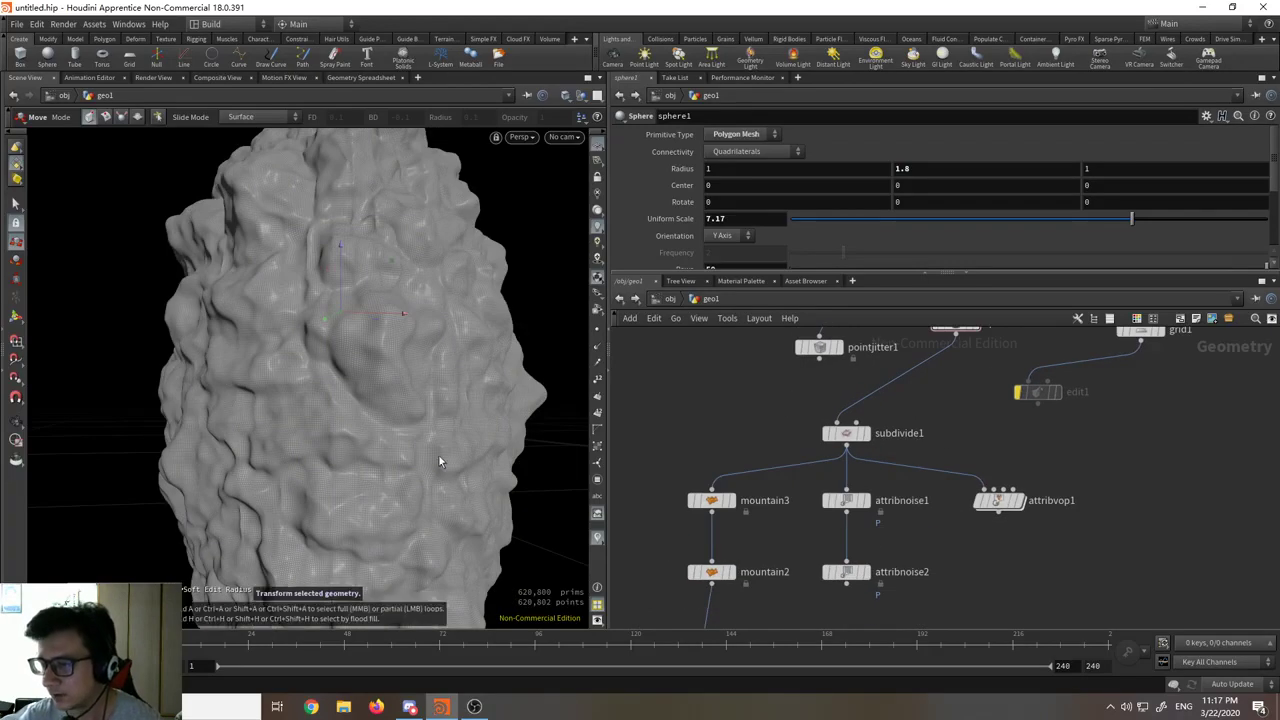
alt+drag(438, 454, 425, 456)
alt+right_drag(425, 456, 384, 521)
alt+drag(384, 521, 297, 517)
alt+right_drag(297, 517, 400, 545)
key(t)
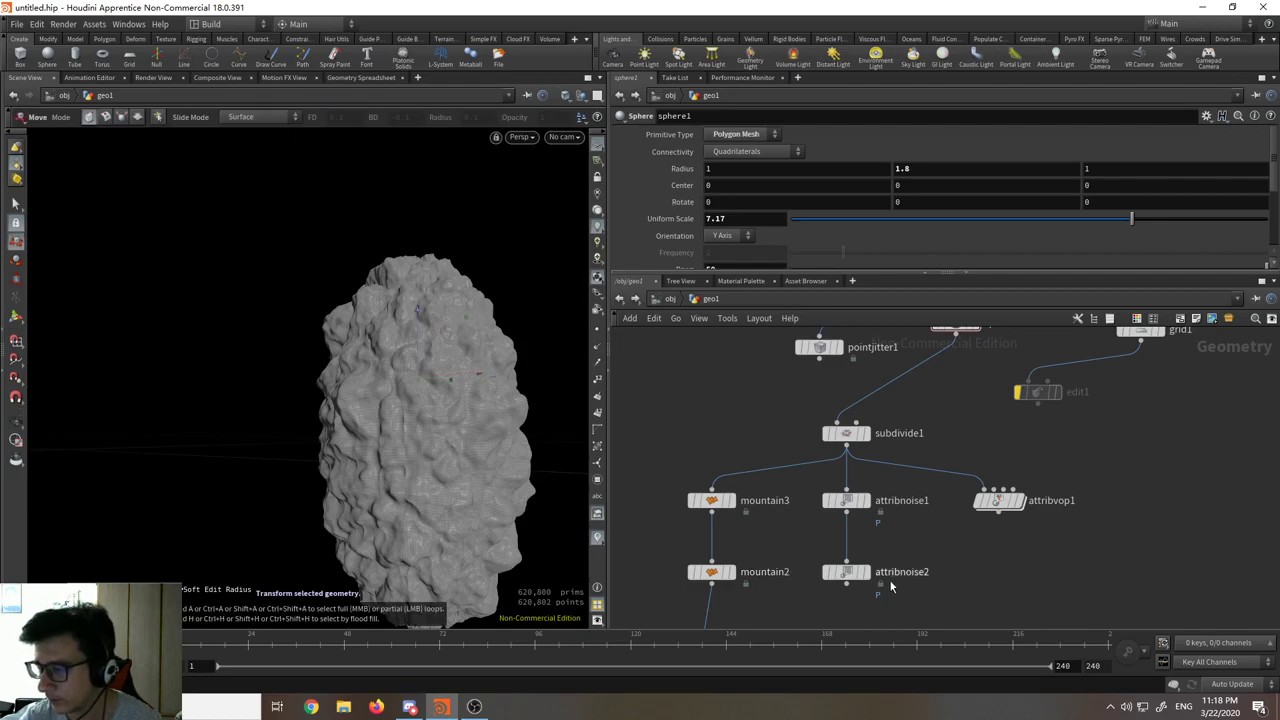
Step: Display attribnoise2 on the stretched sphere, select it and inspect the surface up close
mouse_move(866, 578)
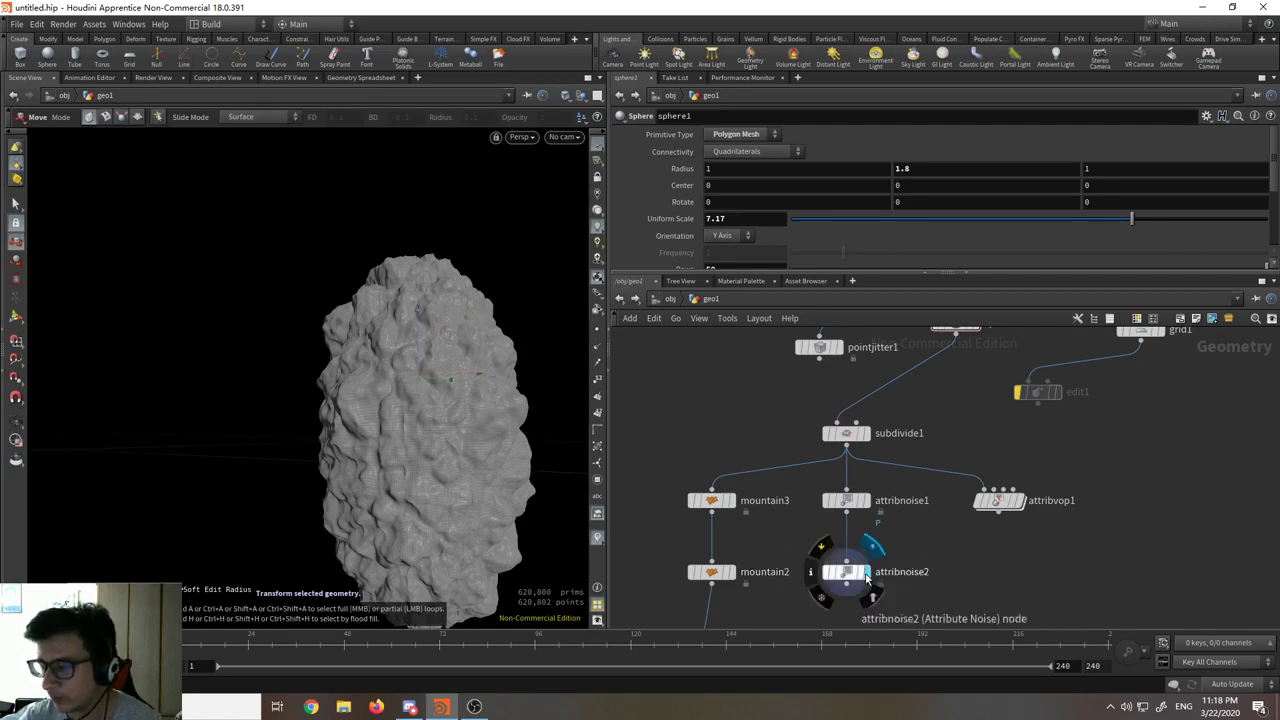
click(866, 575)
click(847, 572)
alt+right_drag(400, 440, 440, 310)
alt+drag(506, 320, 550, 335)
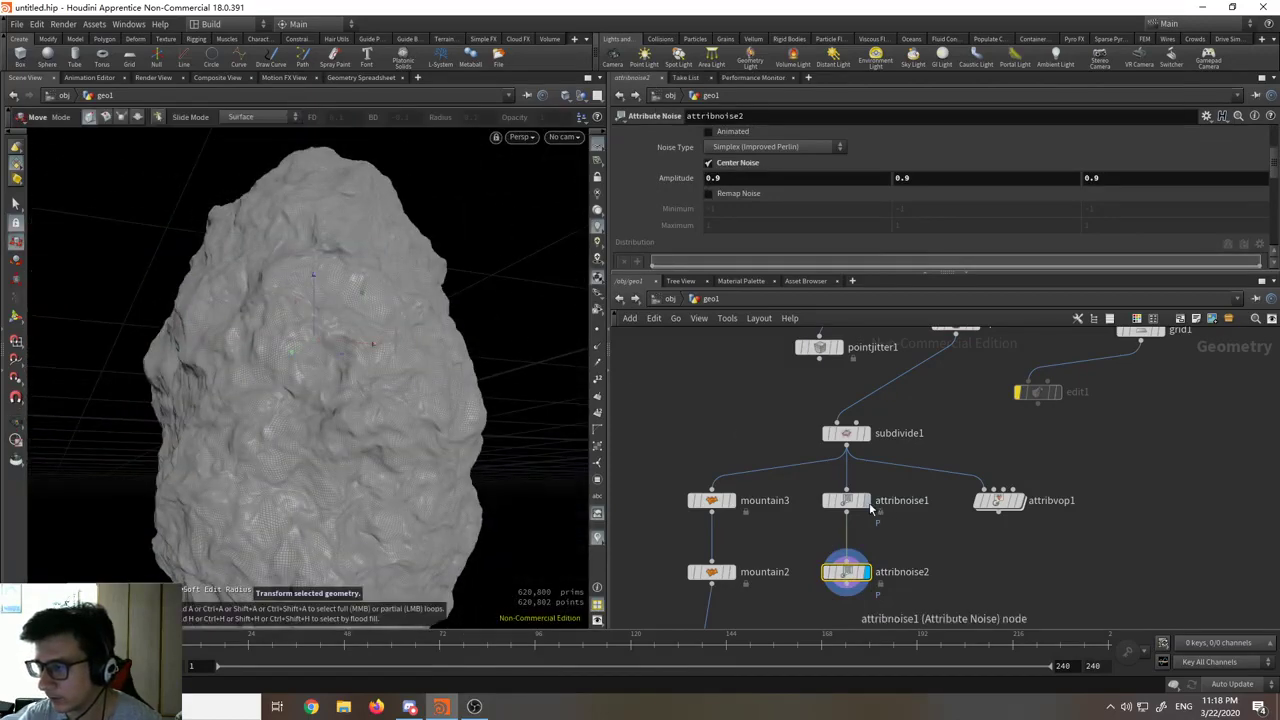
Step: Raise attribnoise2's fractal Roughness to 0.694 and inspect the rock from several sides
mouse_move(850, 507)
scroll(840, 236, down, 6)
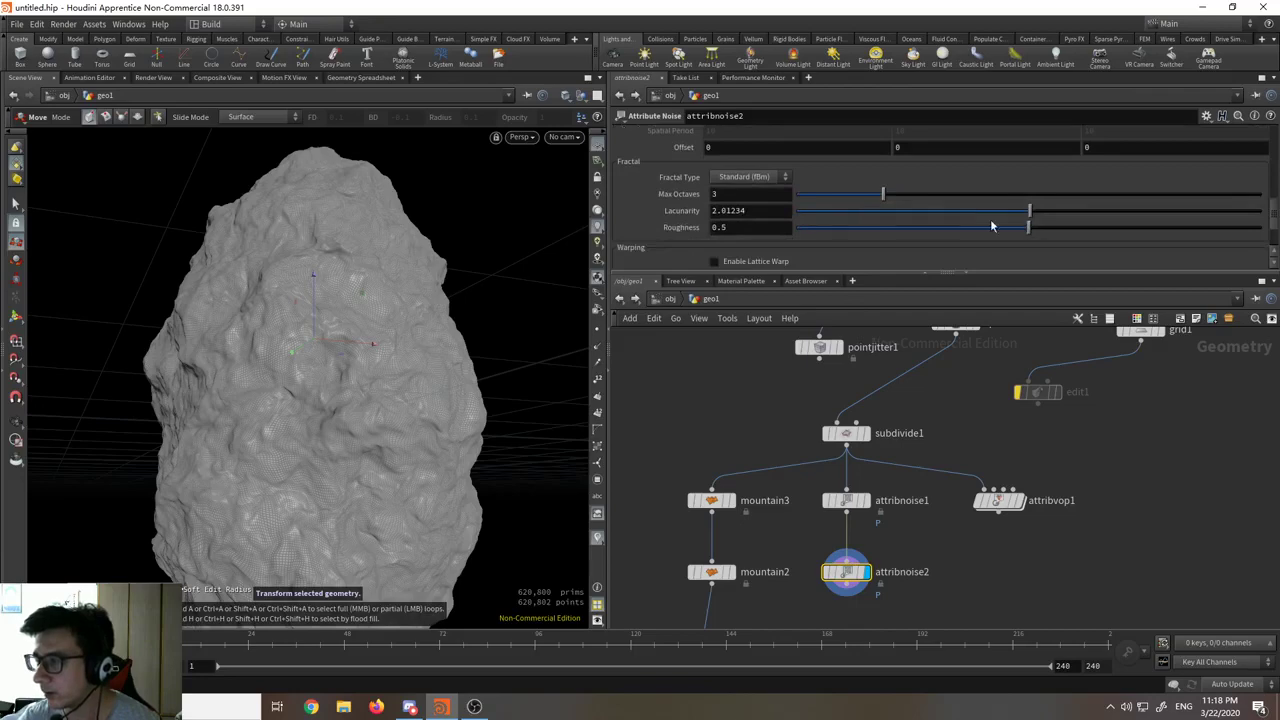
click(1097, 228)
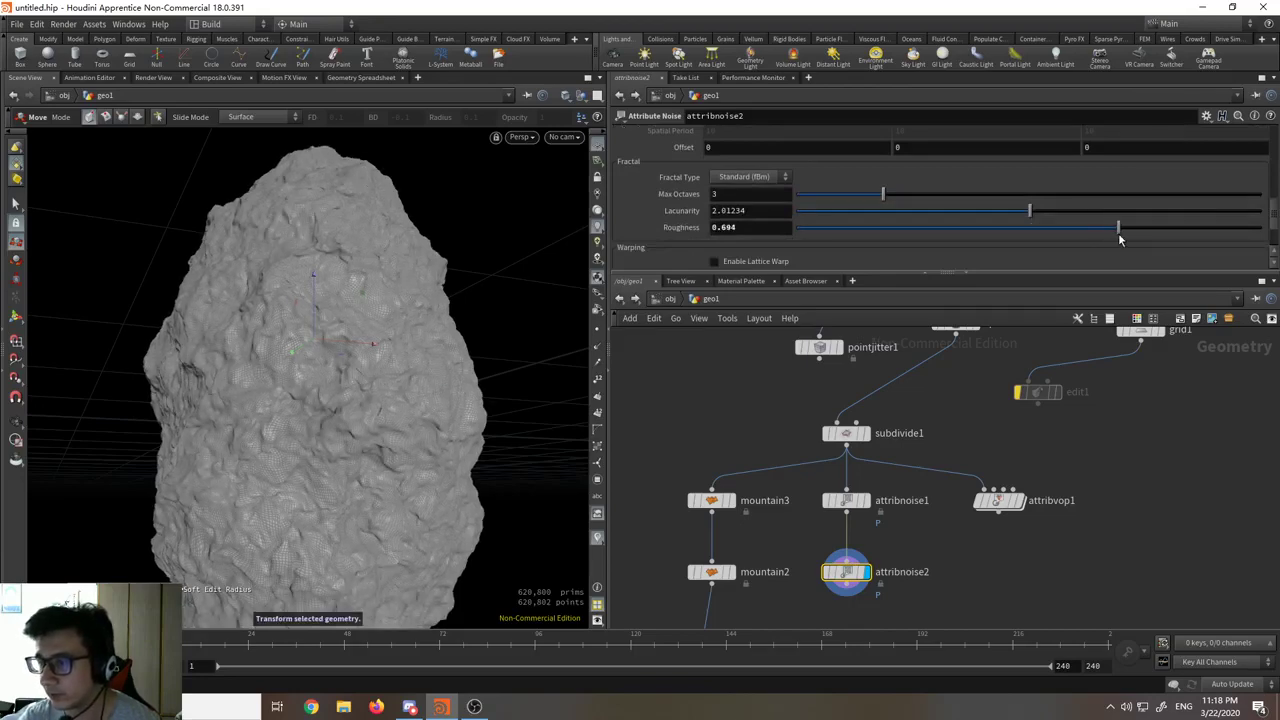
click(856, 503)
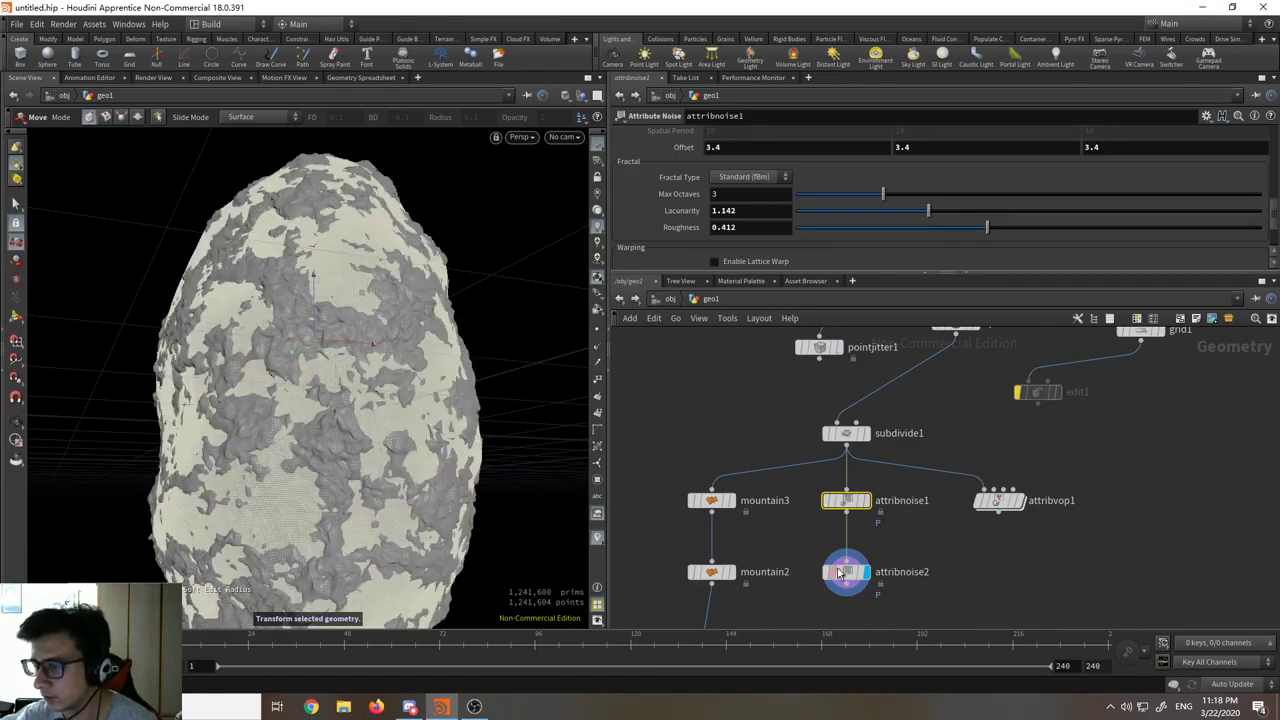
click(840, 572)
key(Escape)
drag(500, 409, 332, 437)
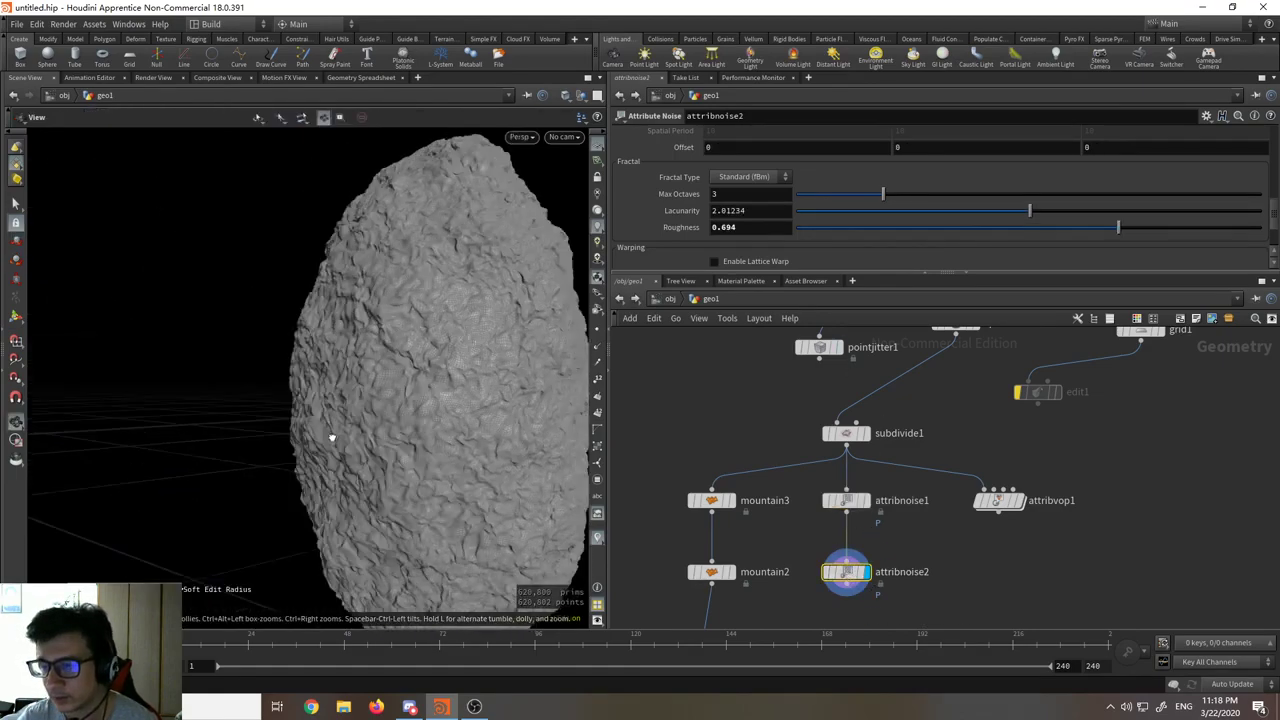
right_drag(332, 438, 425, 465)
mouse_move(425, 440)
mouse_down()
mouse_move(471, 411)
mouse_move(390, 407)
mouse_move(340, 386)
mouse_move(420, 443)
mouse_up()
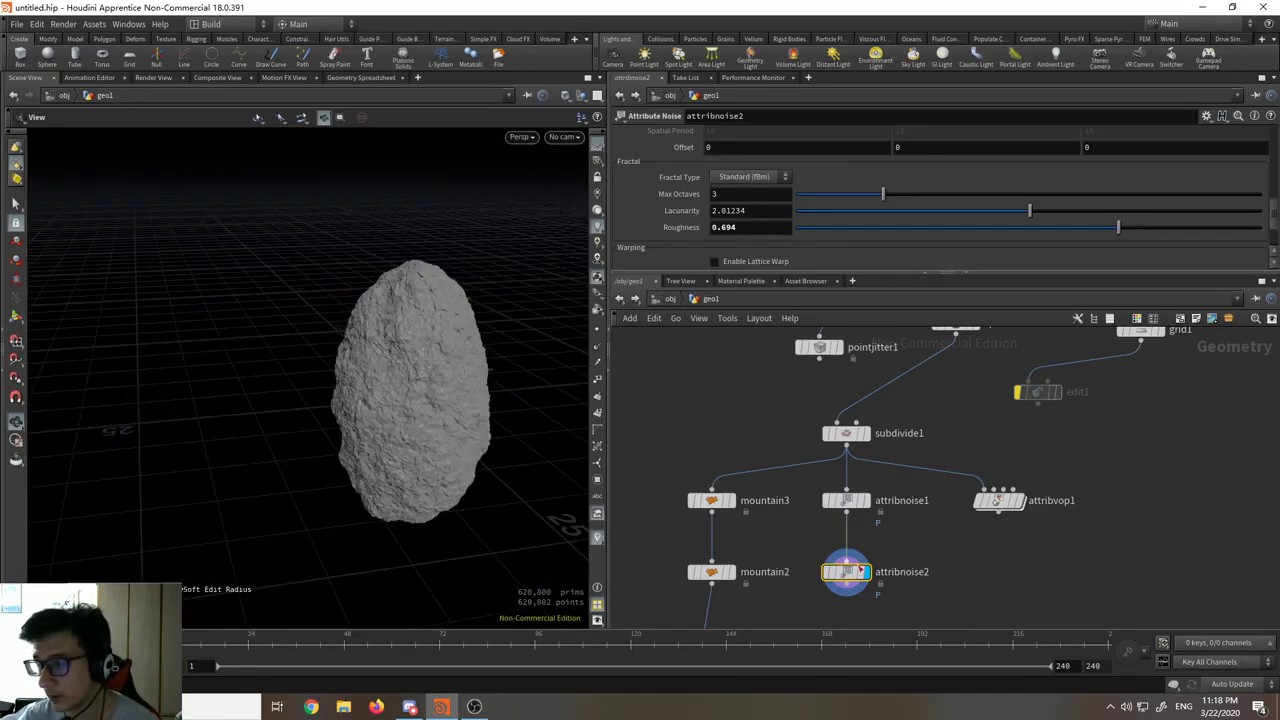
Step: Display attribvop1 on the stretched sphere and select it to show its parameters
click(1012, 501)
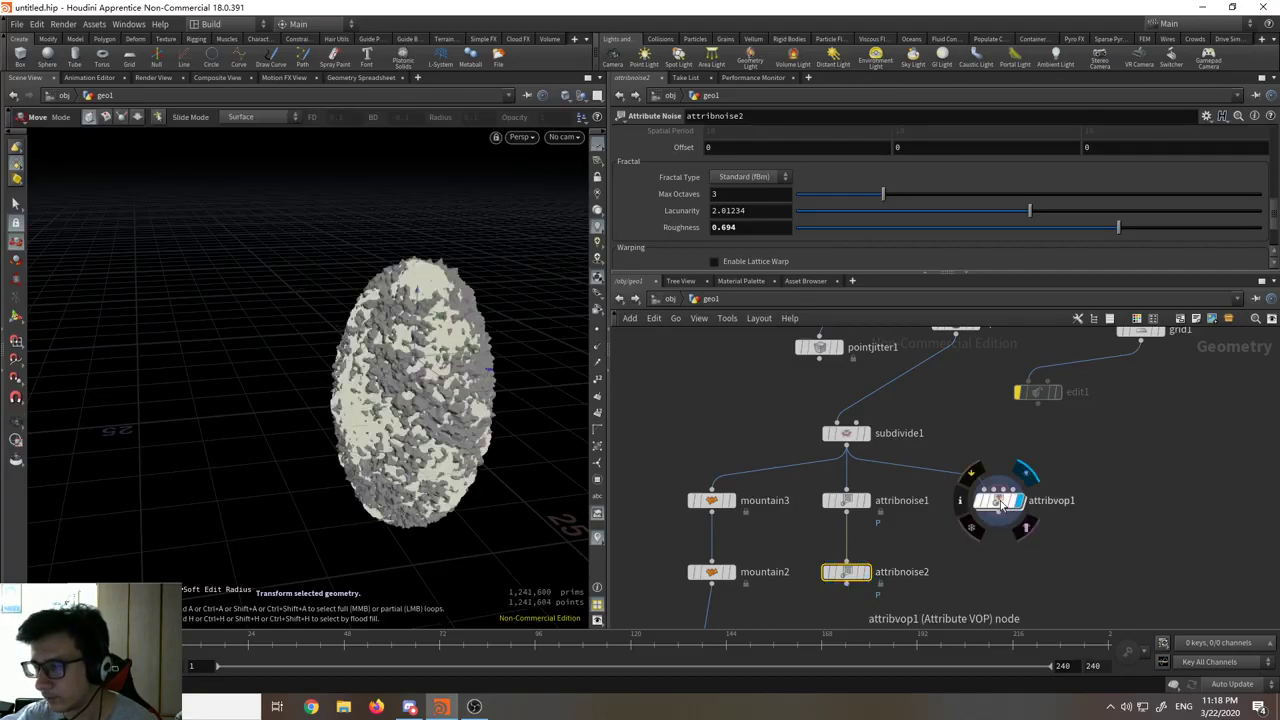
click(1000, 503)
drag(471, 428, 390, 410)
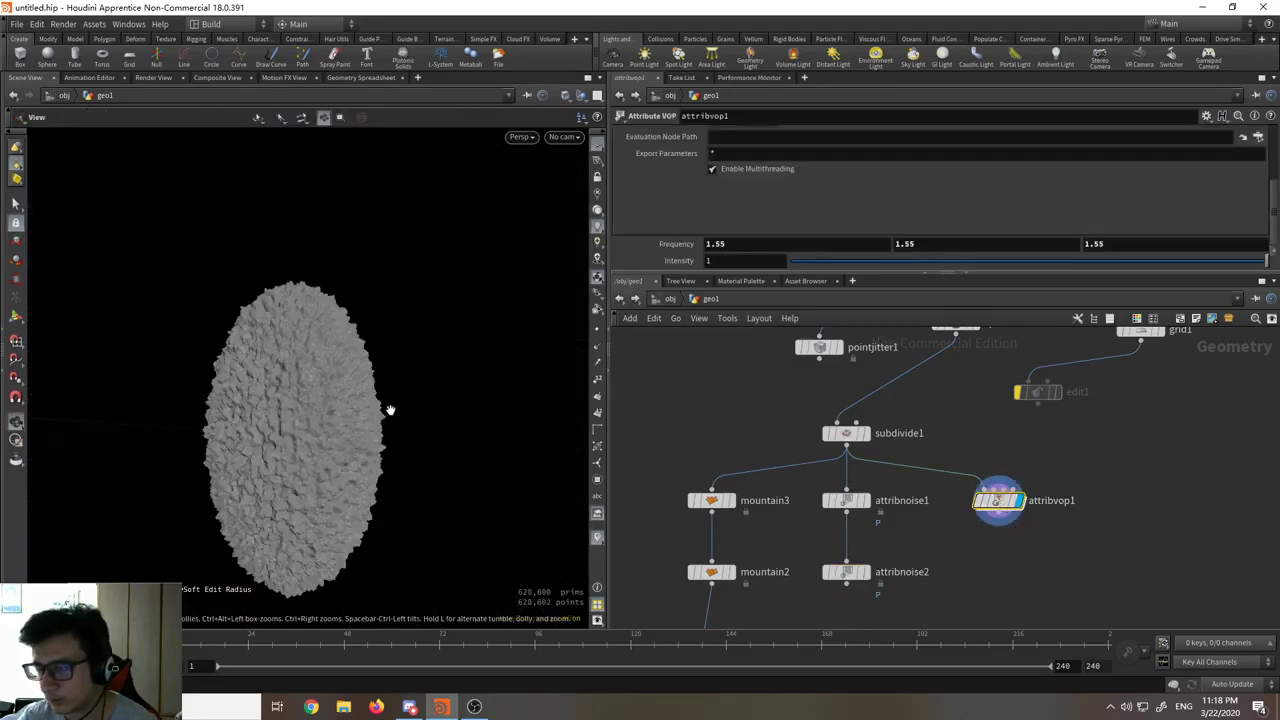
alt+right_drag(390, 410, 398, 497)
alt+drag(398, 497, 447, 415)
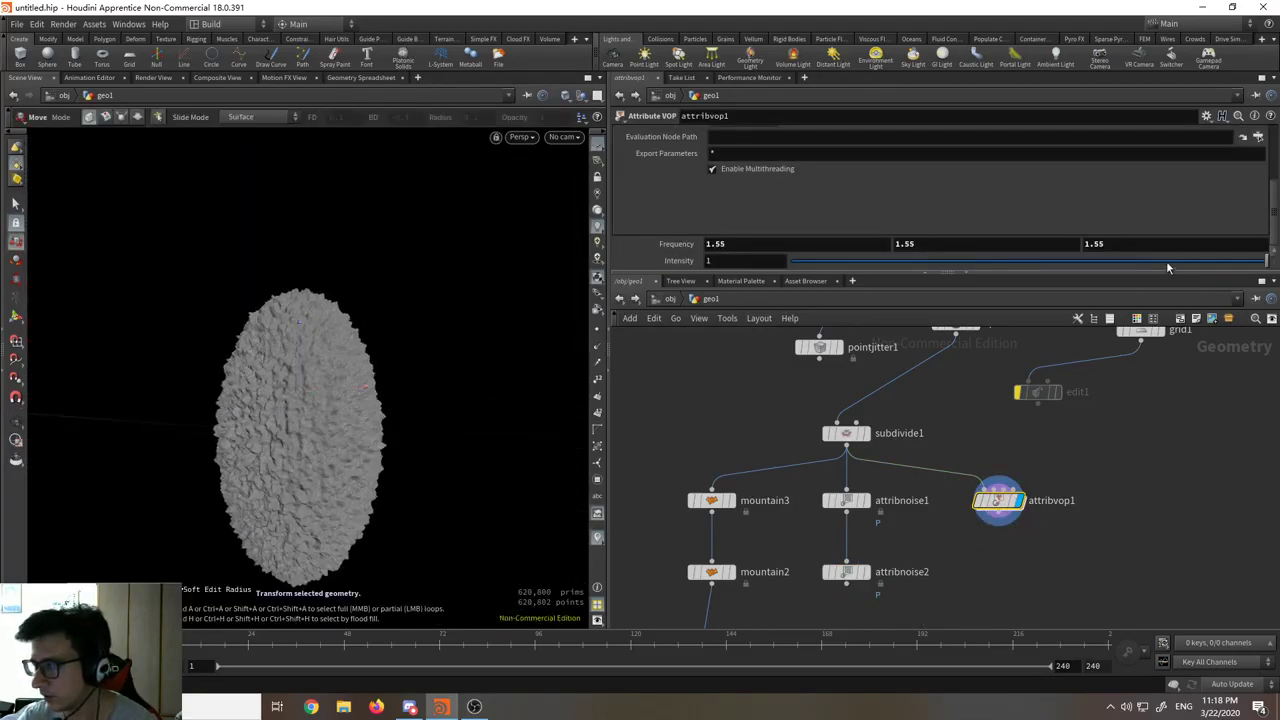
Step: Lower attribvop1's Intensity to 0.458 and its Frequency to 0.65 on all three axes
drag(1166, 263, 997, 272)
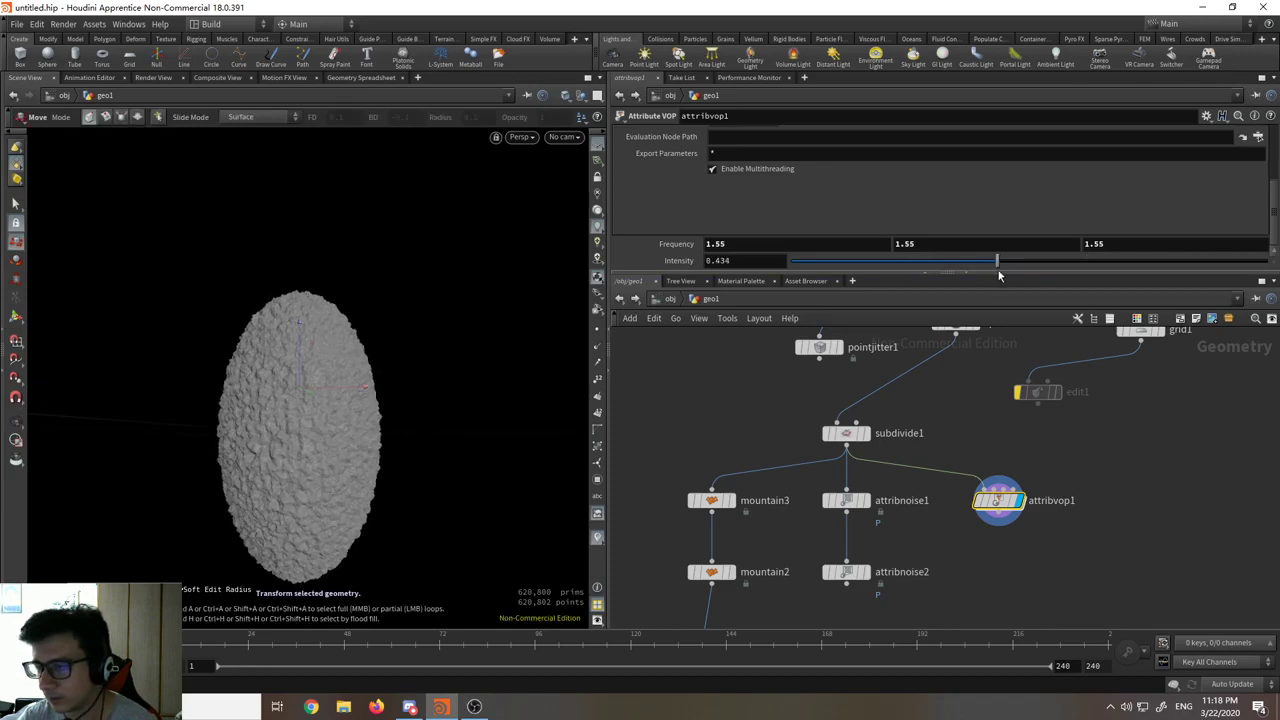
middle_click(680, 243)
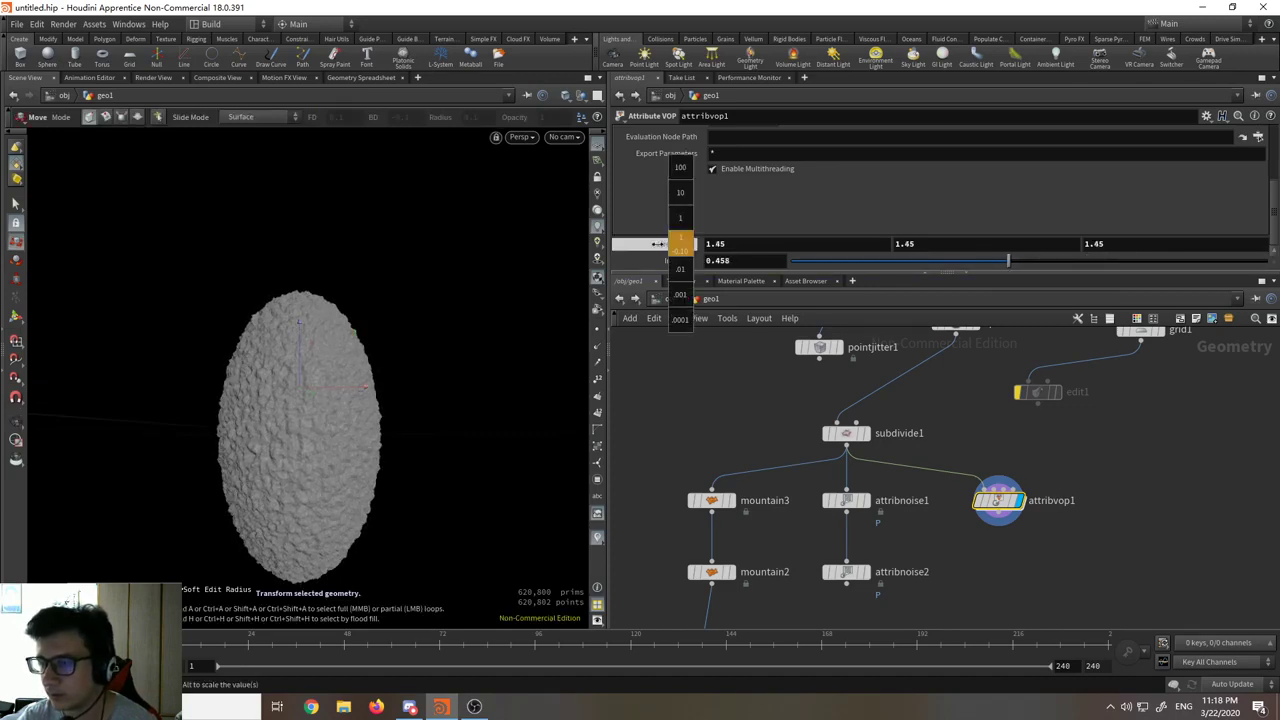
middle_drag(657, 243, 612, 253)
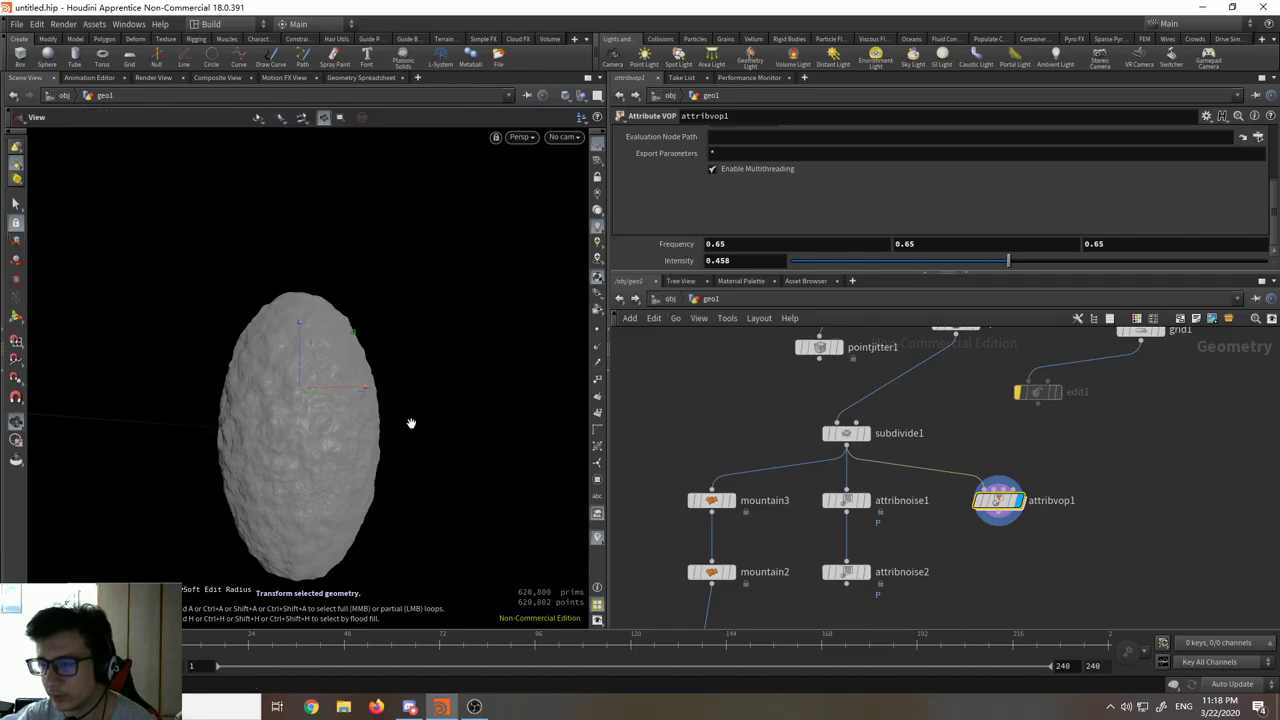
alt+drag(411, 423, 391, 374)
alt+right_drag(391, 374, 406, 328)
Step: Switch the display back to attribnoise2 and select it
middle_drag(994, 566, 957, 508)
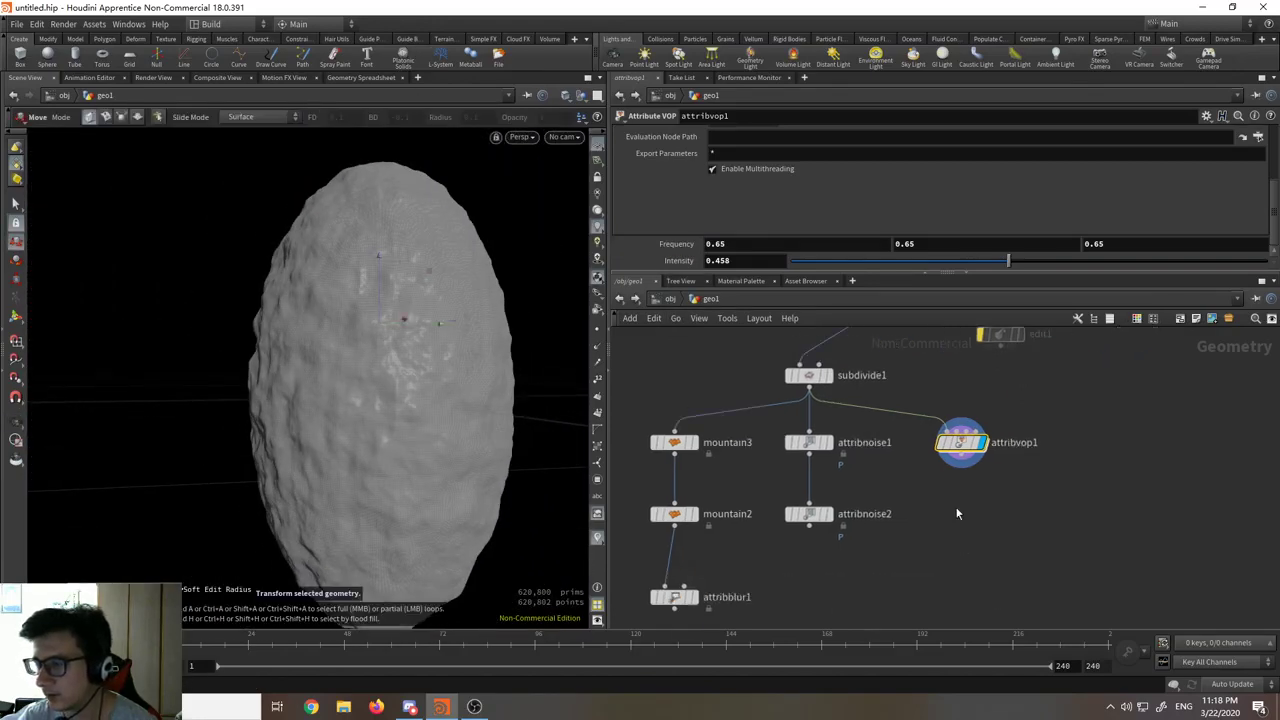
click(824, 514)
click(816, 519)
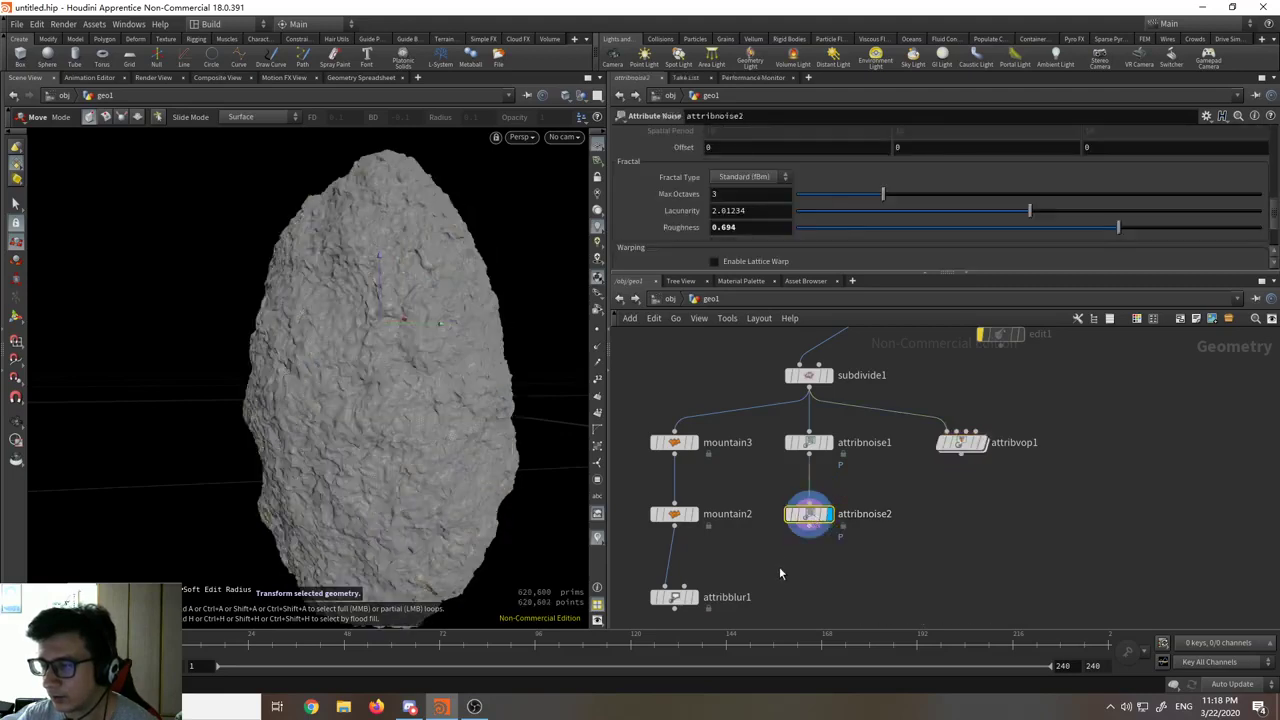
mouse_move(700, 603)
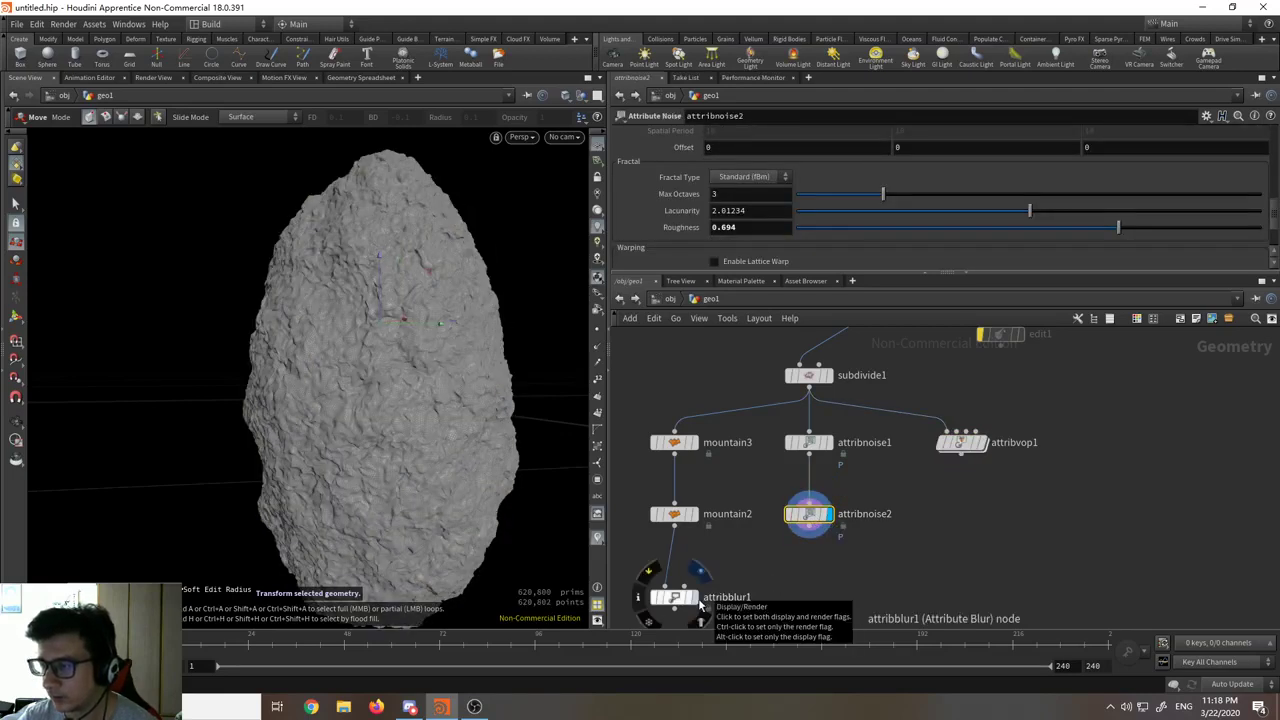
Step: Set subdivide1's Depth to 3
middle_drag(830, 440, 815, 562)
click(793, 497)
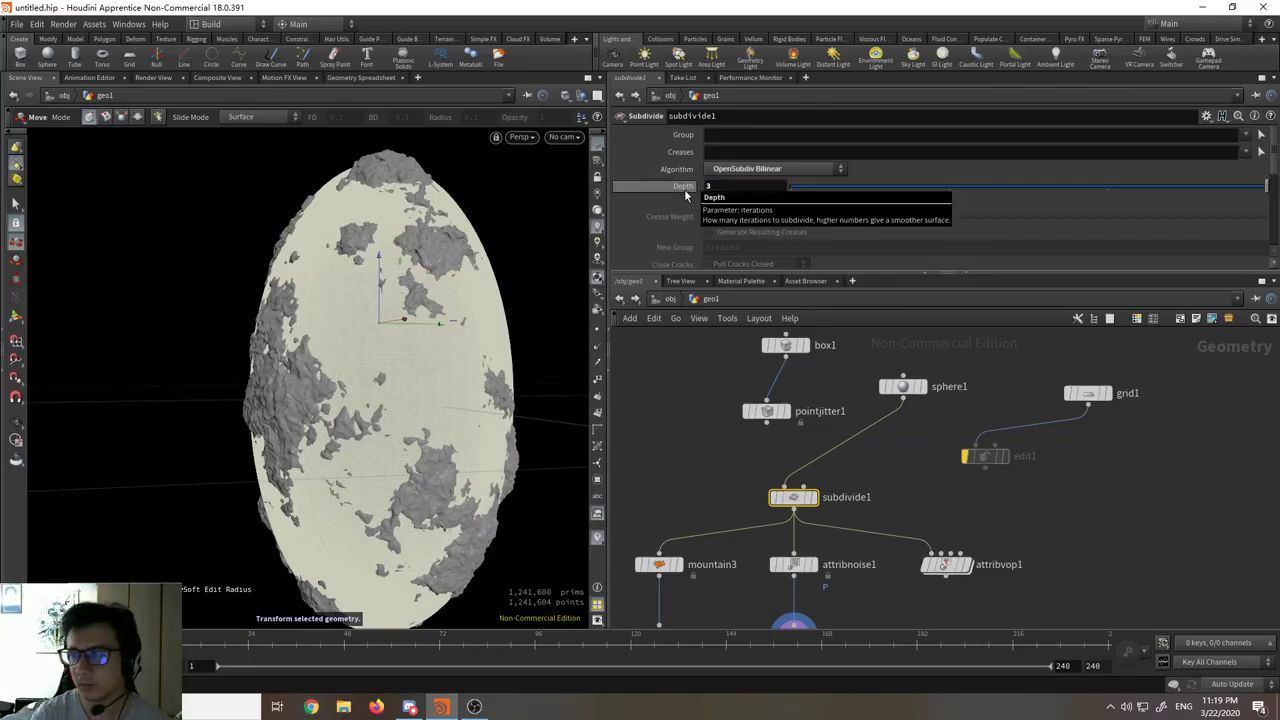
middle_drag(709, 445, 763, 417)
middle_drag(748, 464, 717, 377)
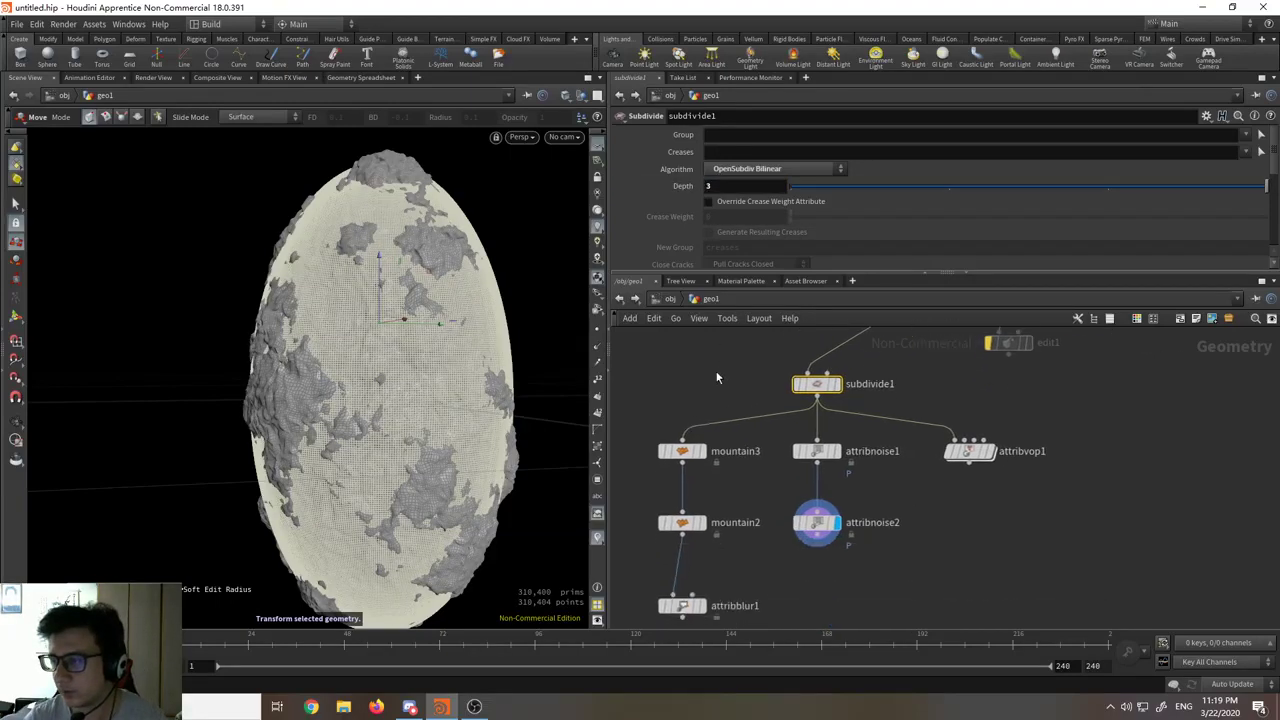
Step: Select attribnoise2 and inspect the displaced stretched sphere
scroll(803, 517, up, 3)
click(824, 524)
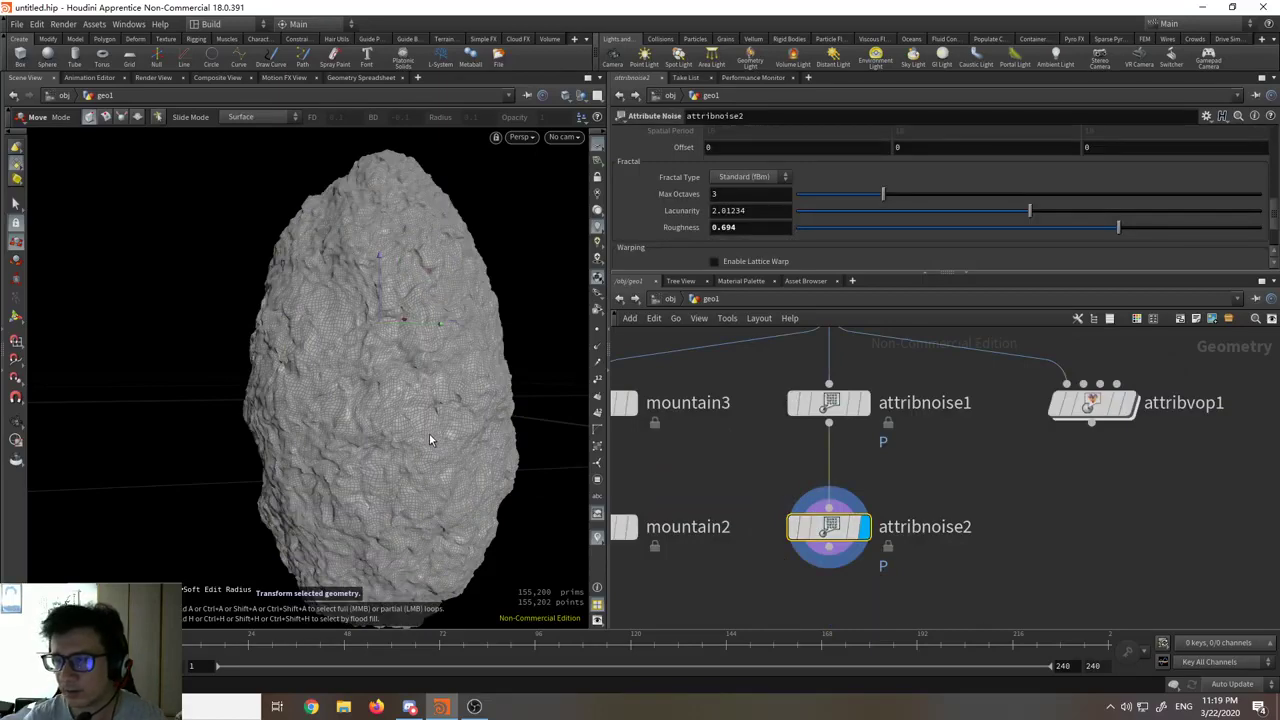
alt+drag(429, 434, 408, 428)
mouse_move(405, 425)
alt+right_down()
mouse_move(388, 206)
mouse_move(415, 420)
alt+right_up()
Step: Tidy the network by moving pointjitter1 and box1 above the mountain branch and placing sphere1 directly above subdivide1
middle_drag(1077, 490, 1018, 612)
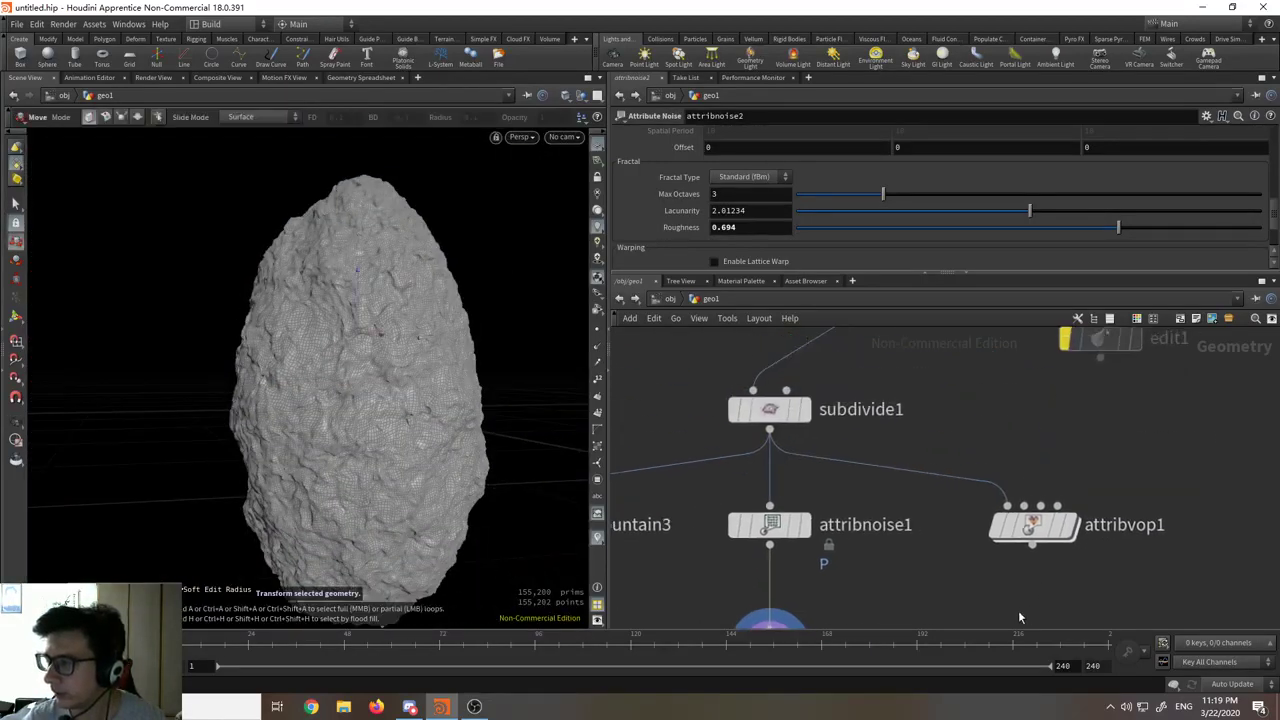
scroll(1018, 610, down, 3)
scroll(950, 490, up, 2)
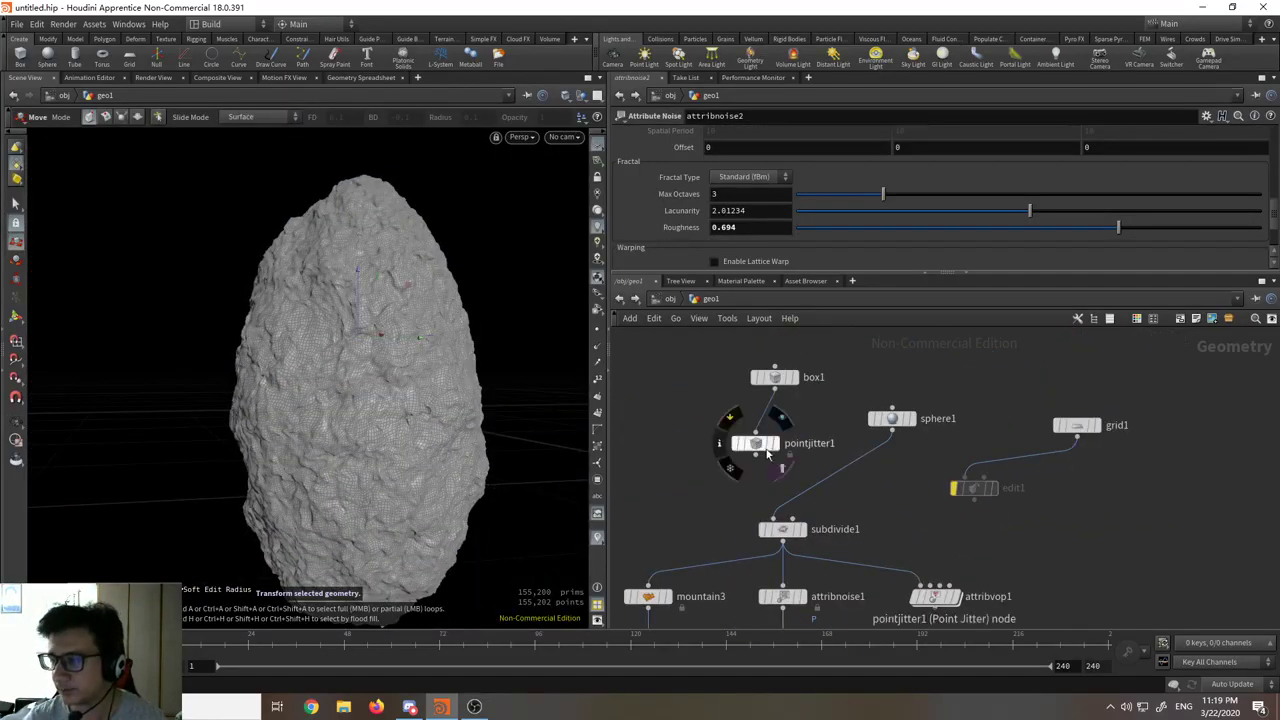
drag(768, 455, 662, 525)
drag(781, 381, 661, 458)
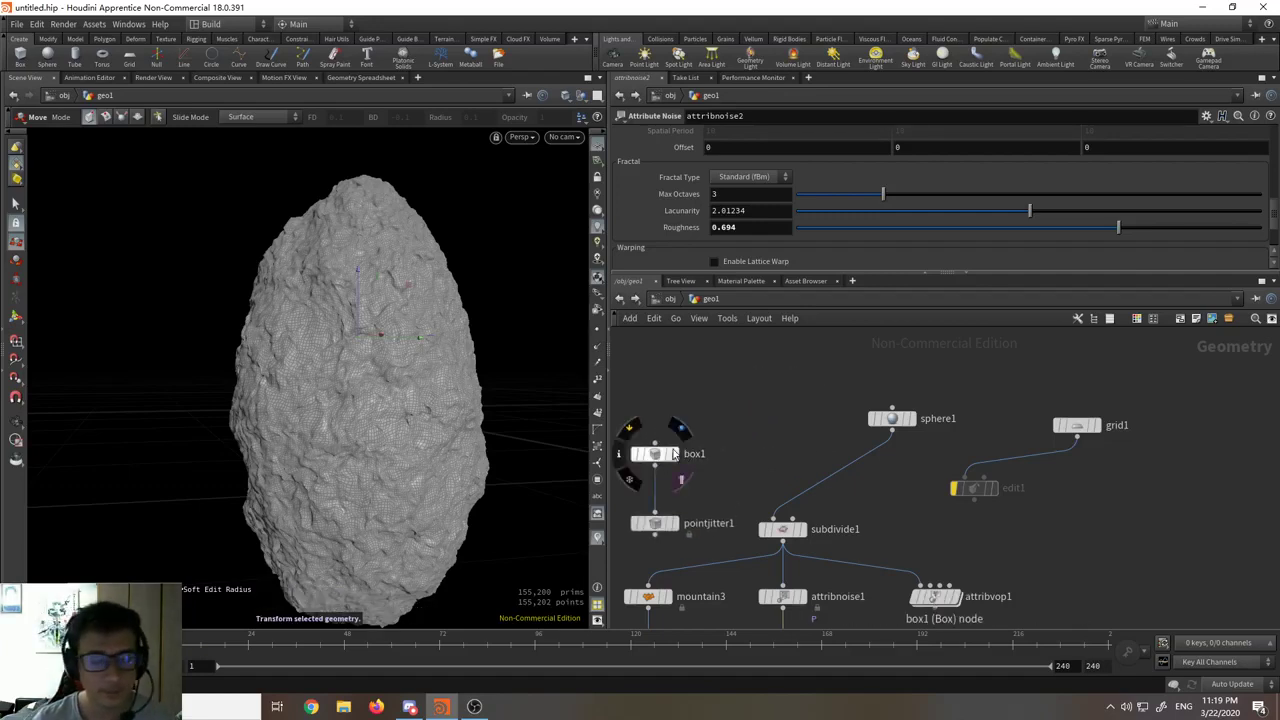
drag(822, 455, 782, 463)
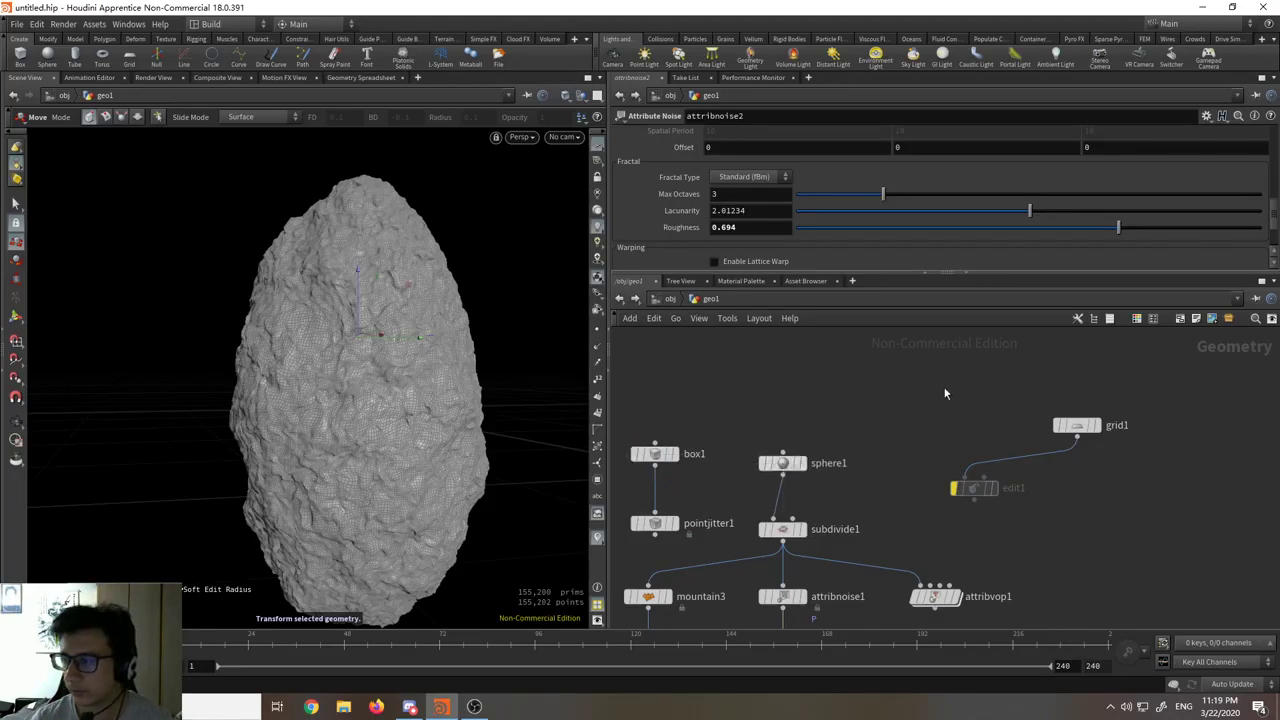
Step: Delete the unused grid1 and edit1 nodes and slightly widen the viewport
drag(945, 385, 1144, 518)
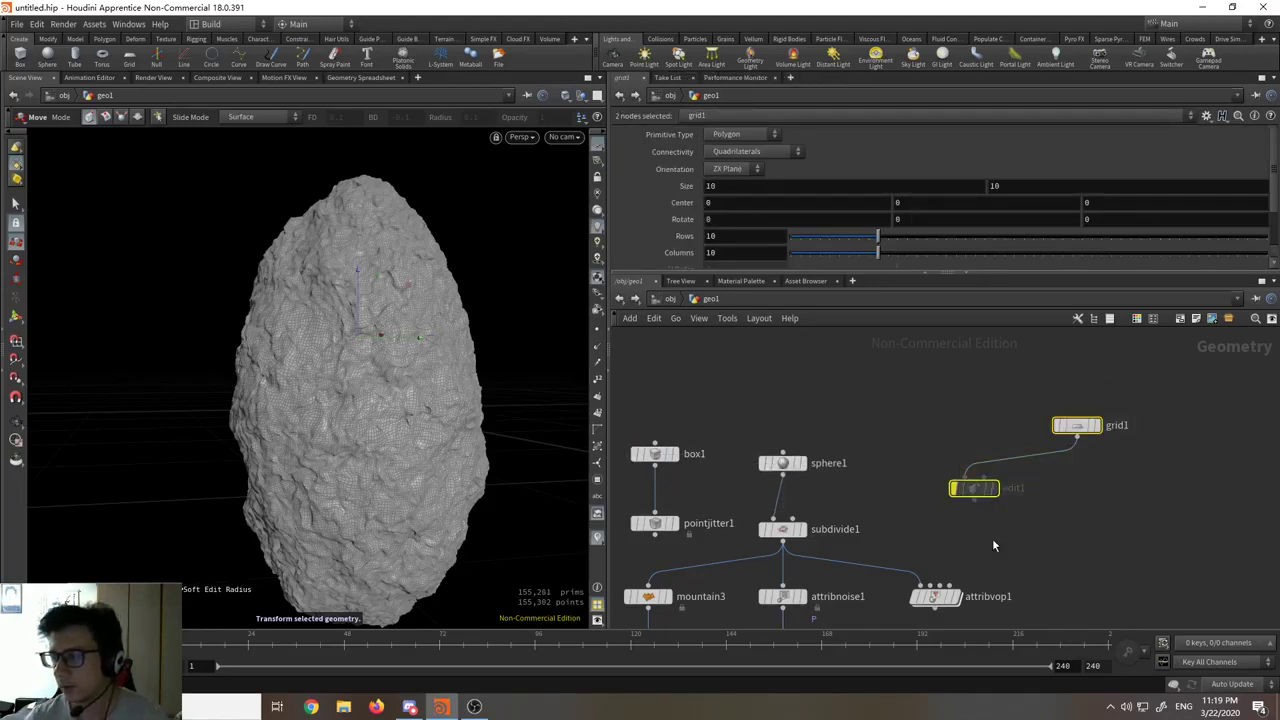
key(Delete)
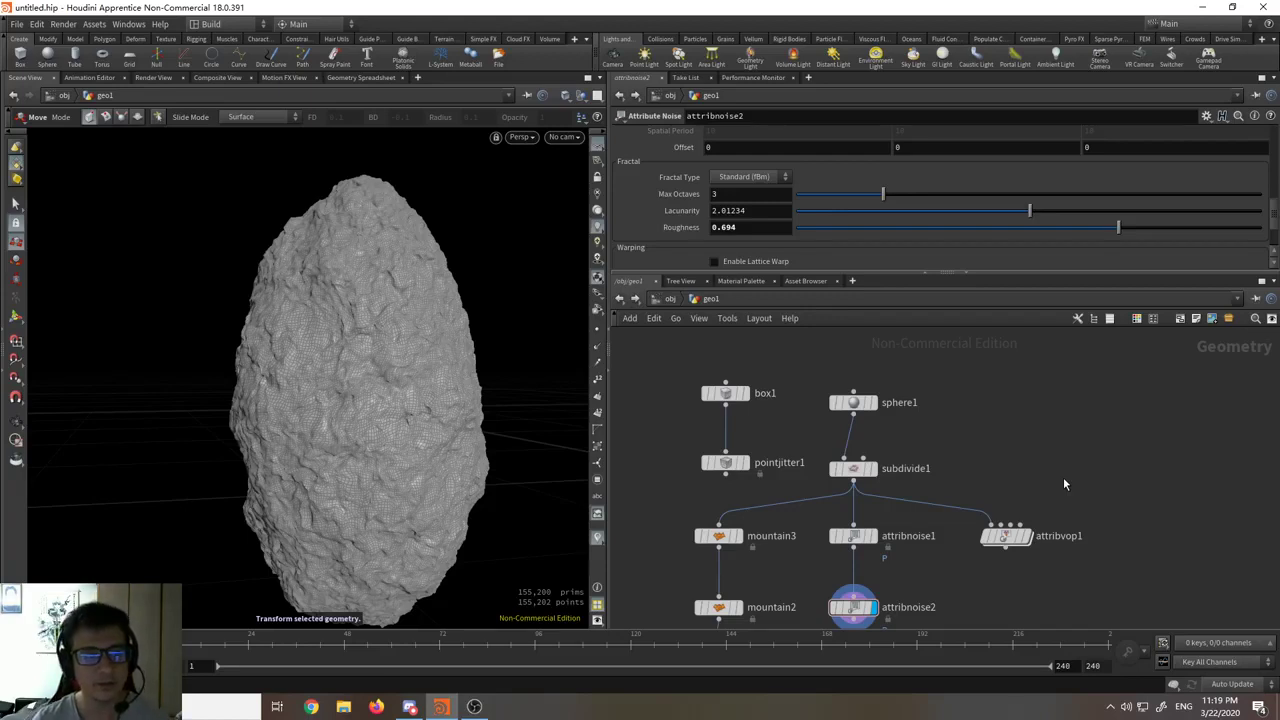
drag(607, 262, 618, 262)
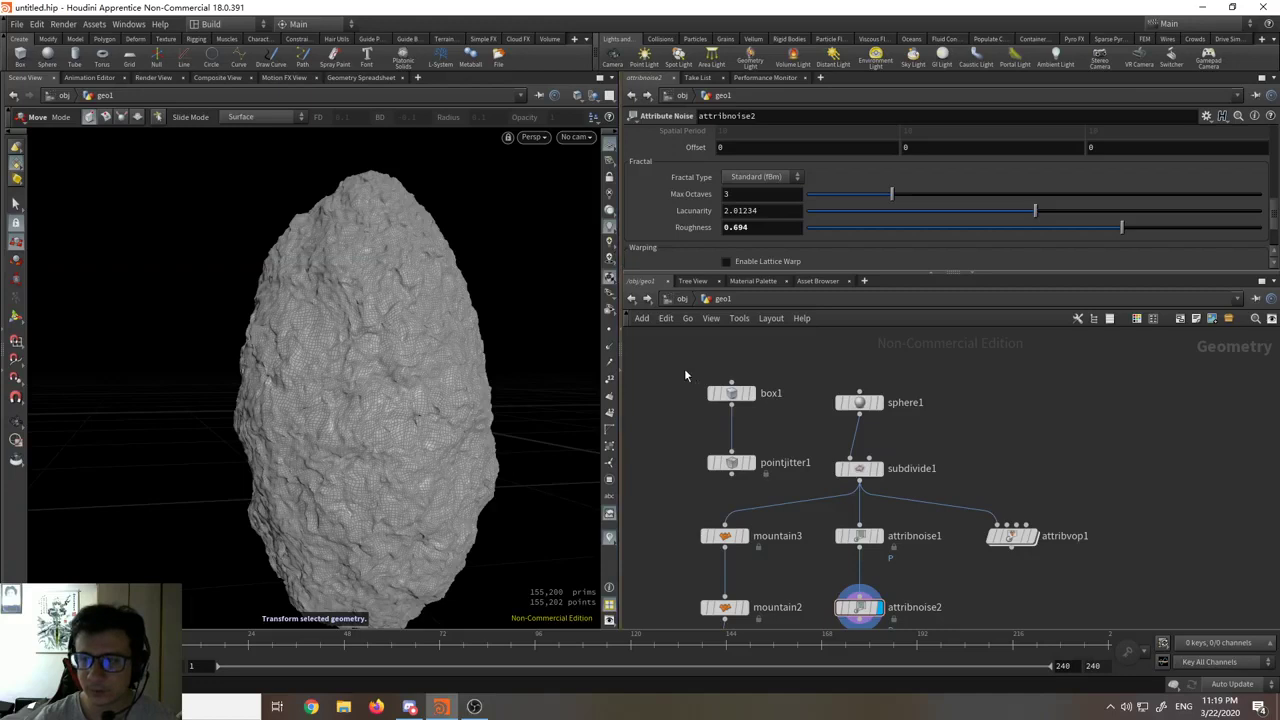
Step: Select box1 to show its size and division parameters
drag(685, 370, 725, 455)
click(773, 439)
drag(791, 384, 735, 475)
click(771, 440)
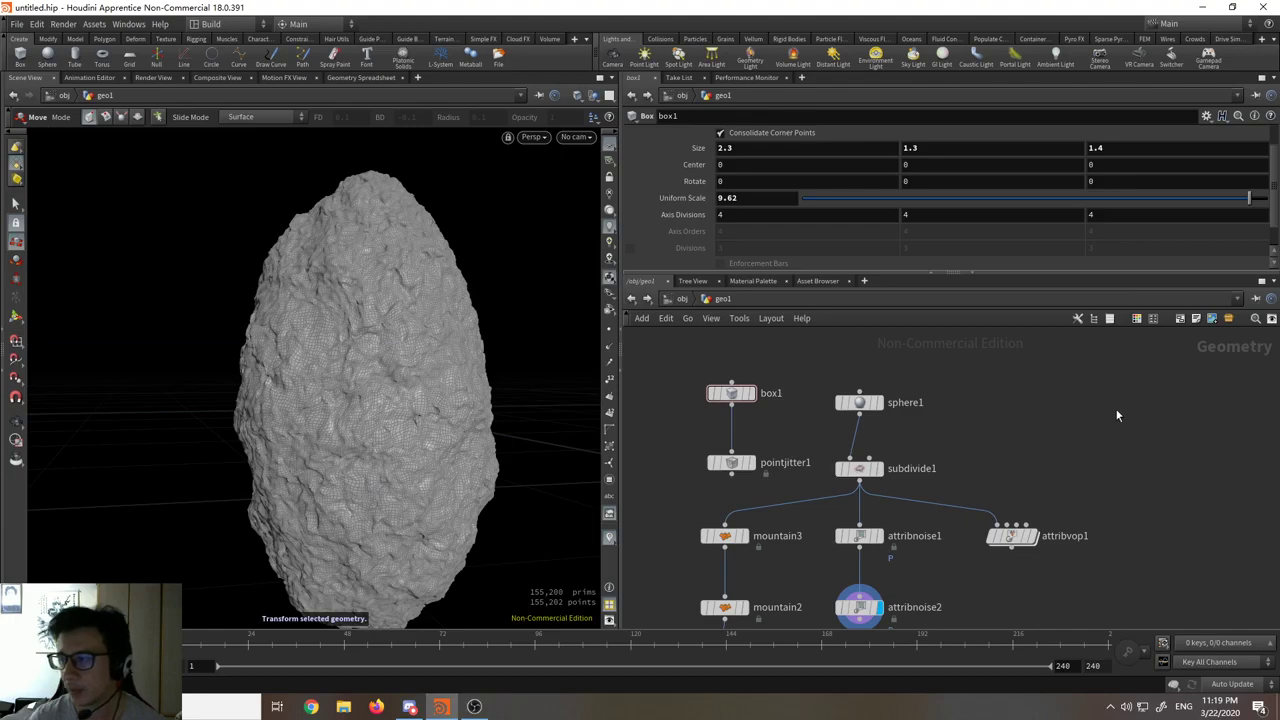
Step: Display and select pointjitter1, then set its Seed to 1.69 and its Scale to 0.94
scroll(1138, 448, down, 5)
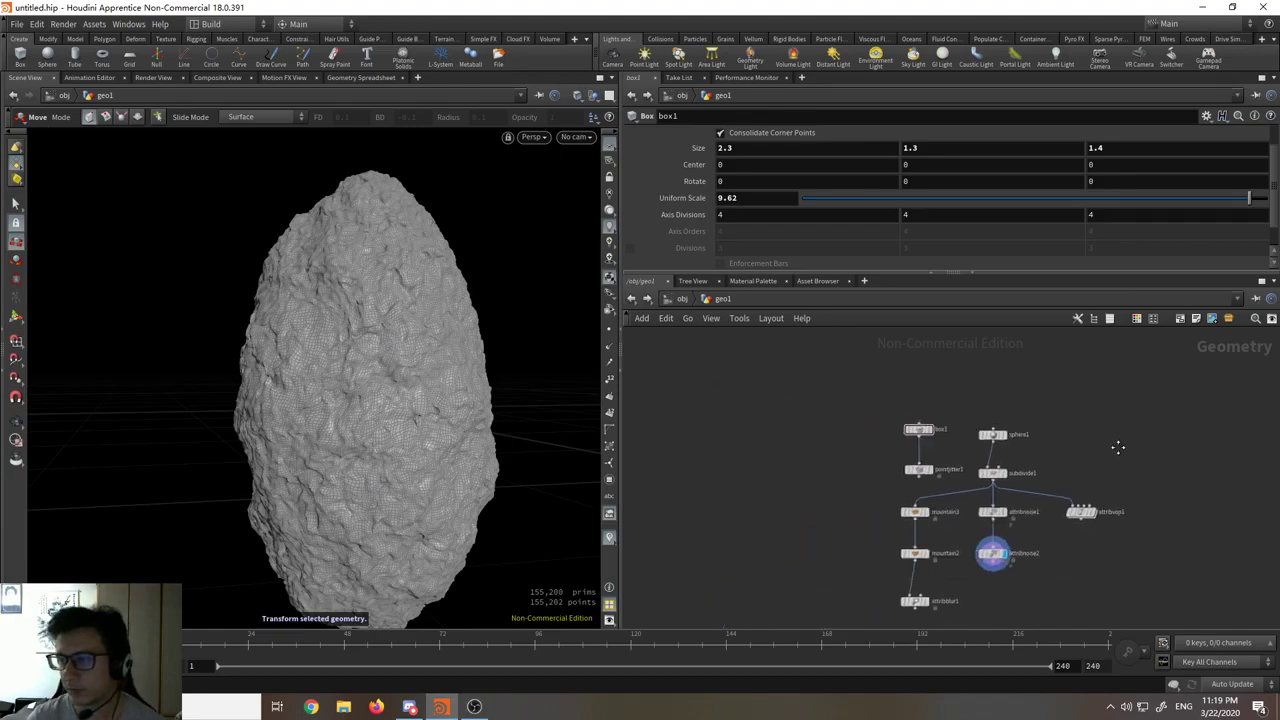
scroll(1073, 432, up, 5)
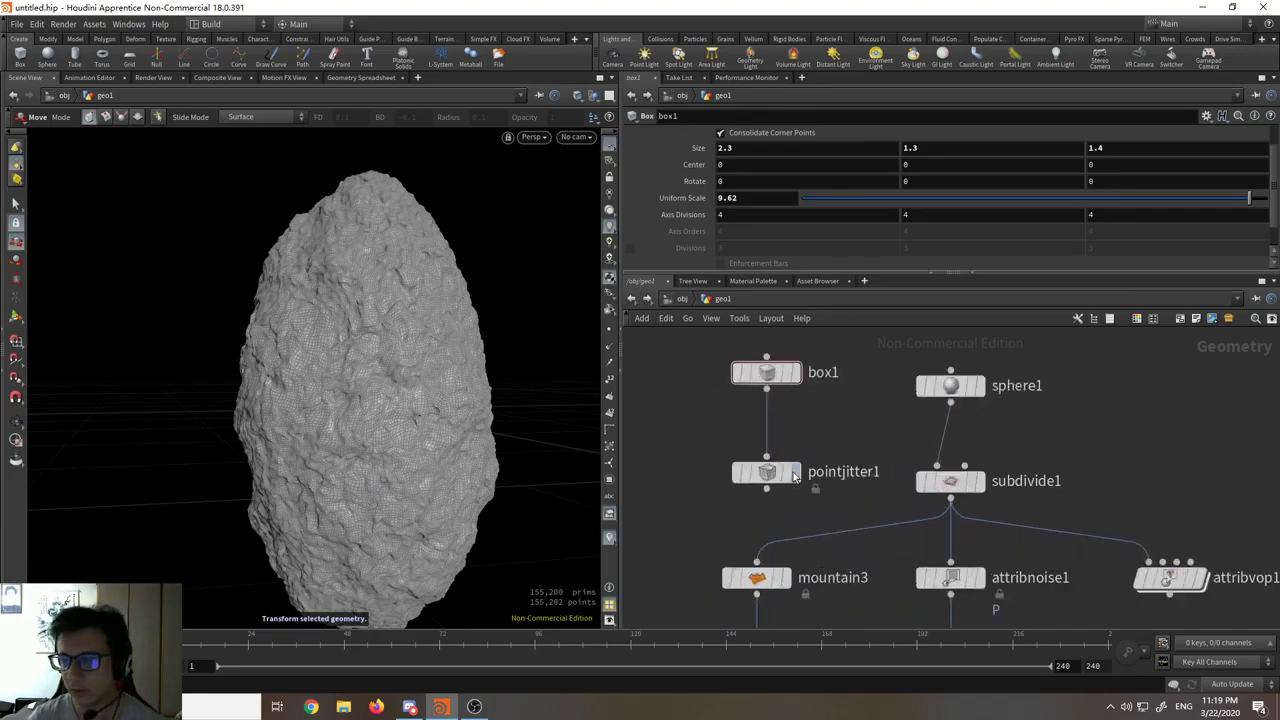
click(790, 474)
click(783, 481)
alt+drag(331, 417, 351, 446)
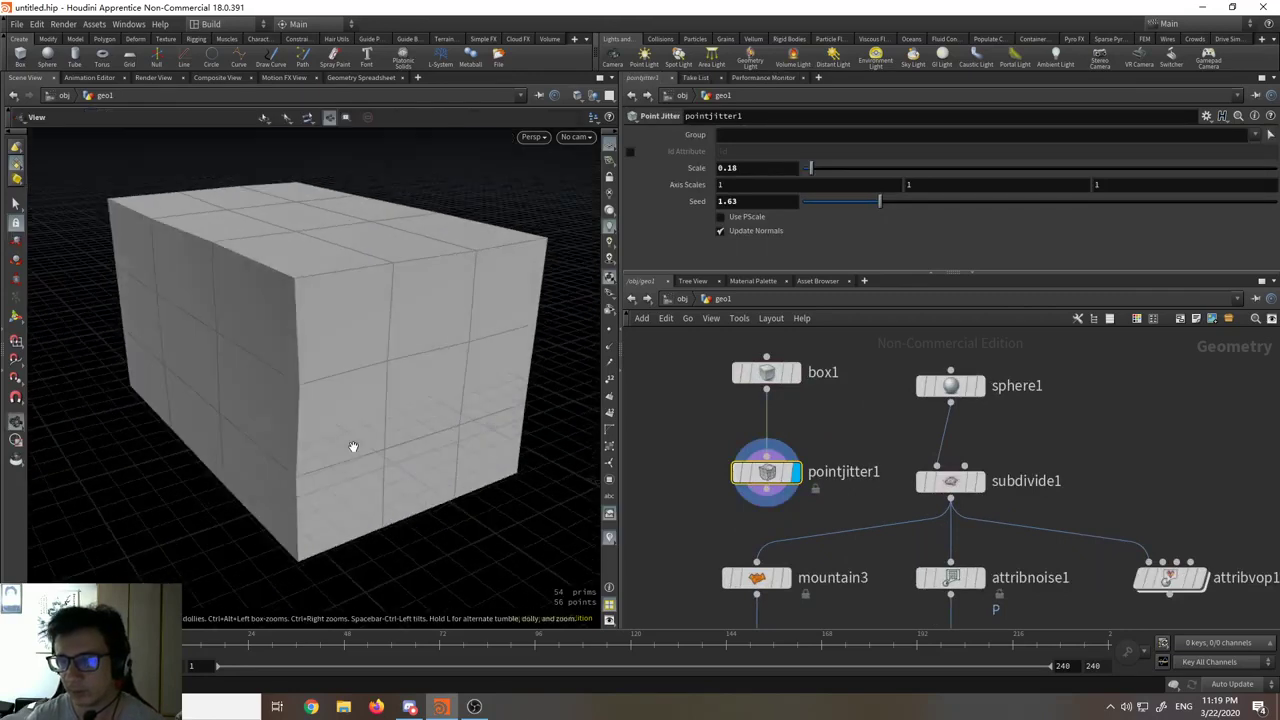
drag(880, 201, 882, 201)
drag(812, 170, 846, 168)
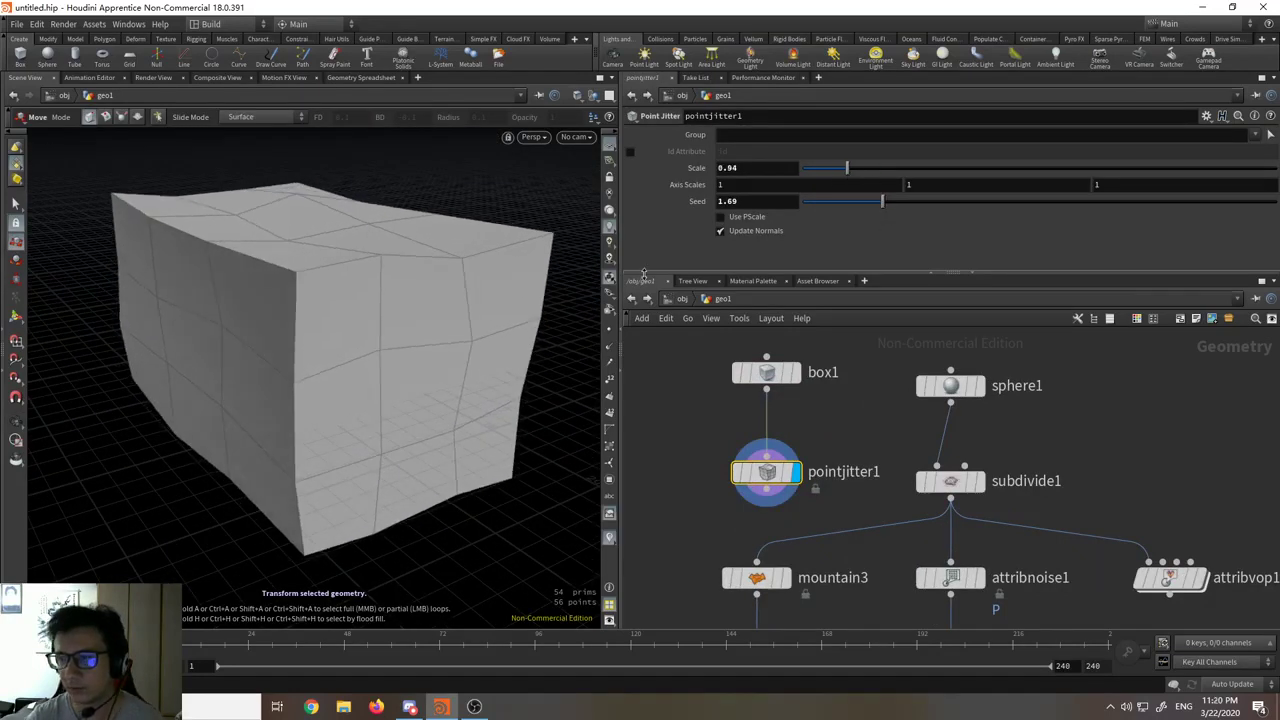
alt+drag(316, 400, 414, 417)
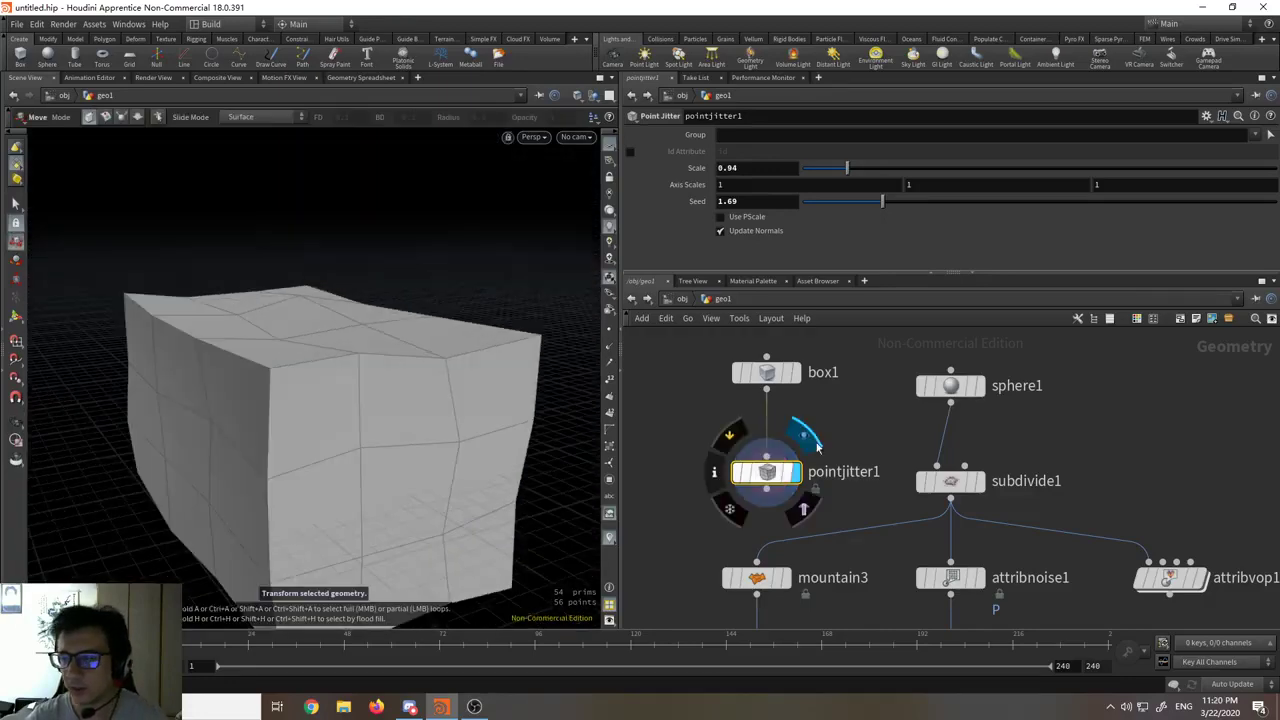
Step: Increase box1's Y size to make the block slightly taller, and reselect pointjitter1
middle_drag(794, 383, 768, 423)
click(767, 421)
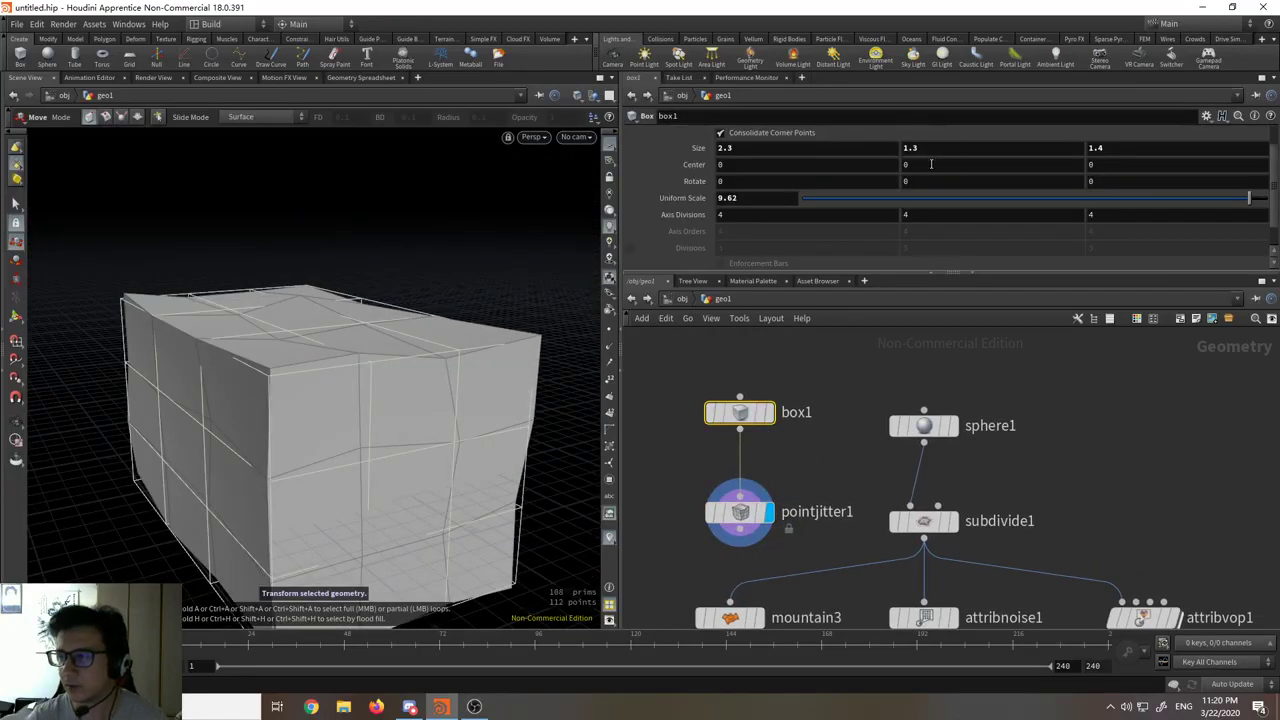
mouse_move(931, 164)
middle_down()
mouse_move(986, 162)
mouse_move(925, 152)
mouse_move(944, 150)
middle_up()
click(740, 512)
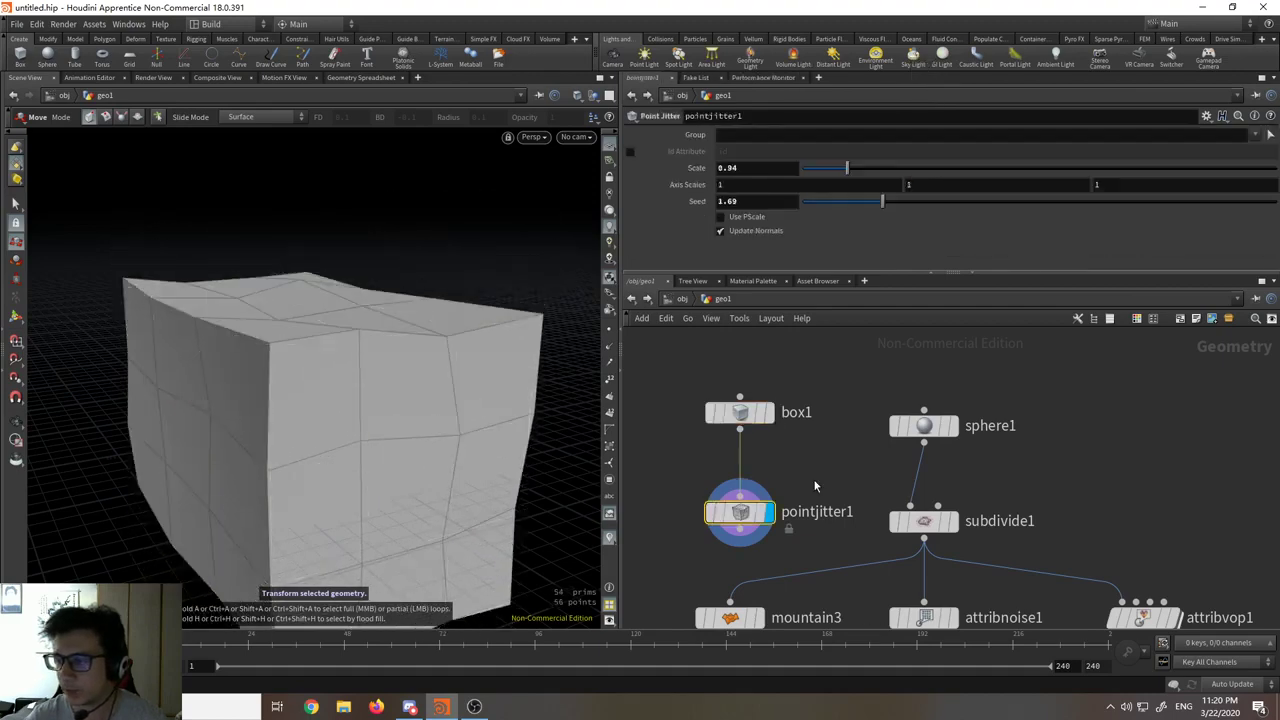
Step: Select mountain3, then display and select mountain2 to view the mountain-based displacement on the sphere
scroll(806, 383, down, 3)
scroll(785, 498, up, 2)
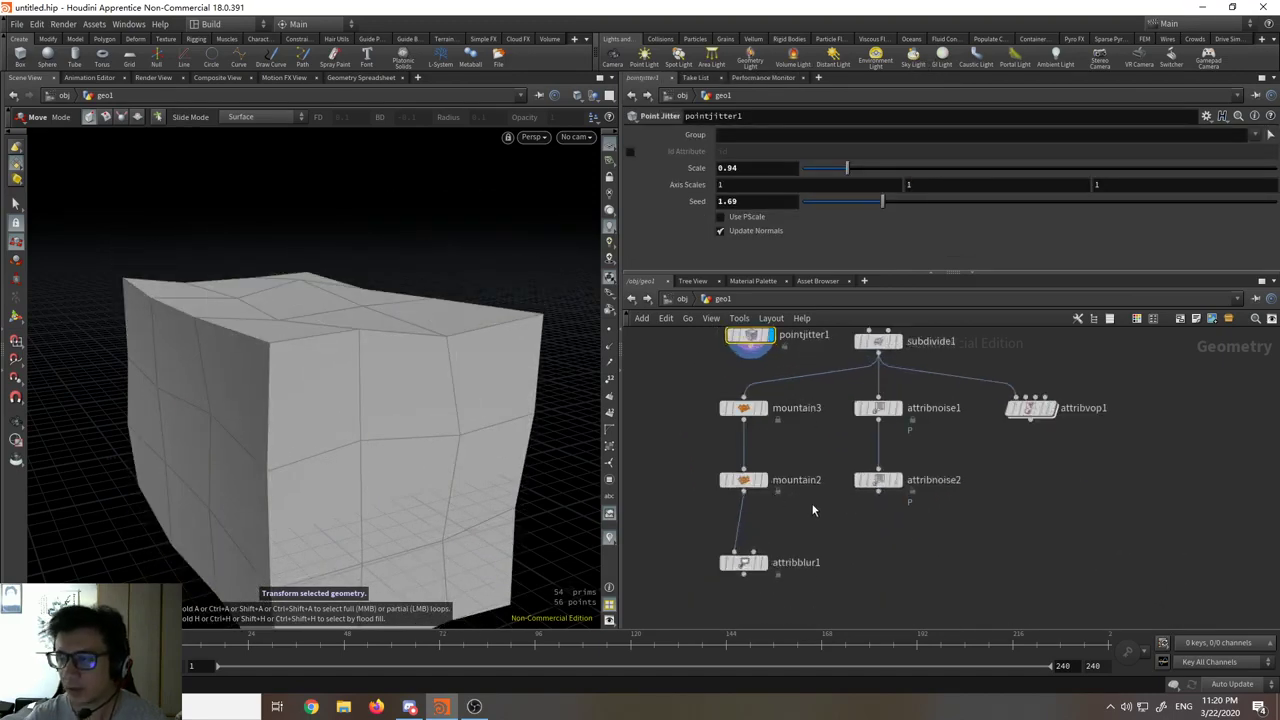
scroll(810, 533, down, 1)
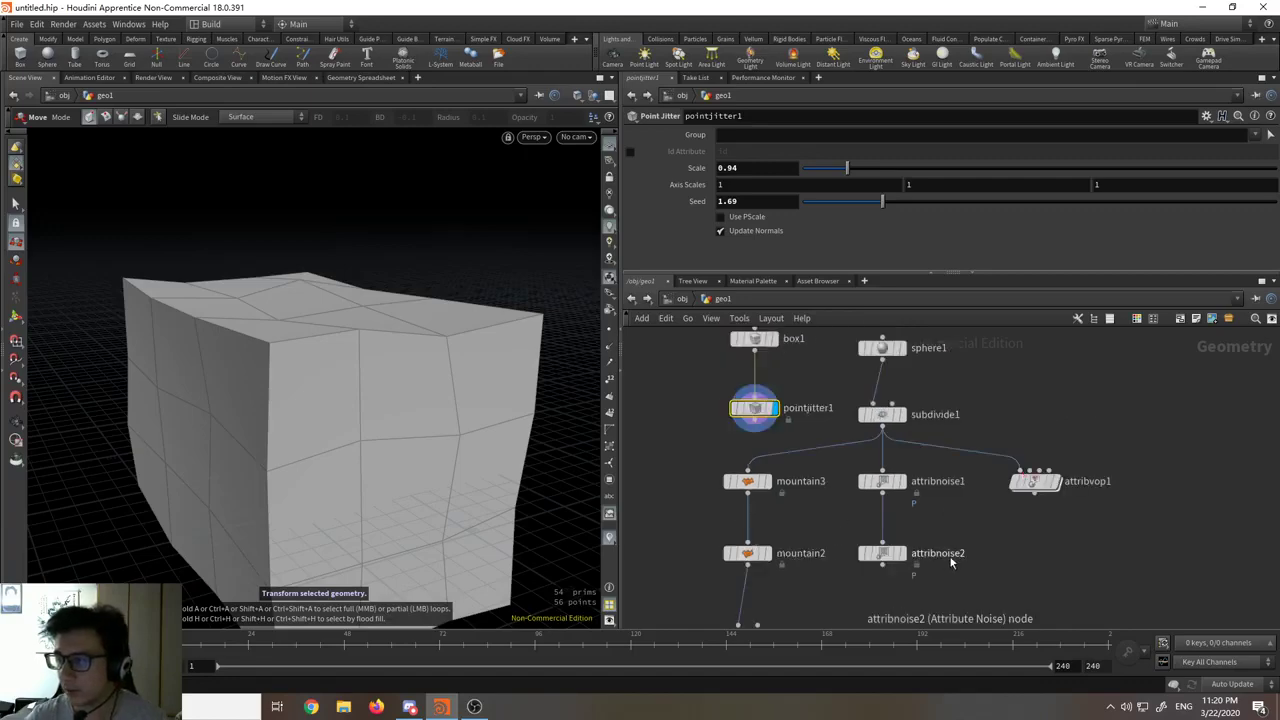
scroll(726, 502, up, 4)
click(765, 468)
scroll(748, 483, down, 4)
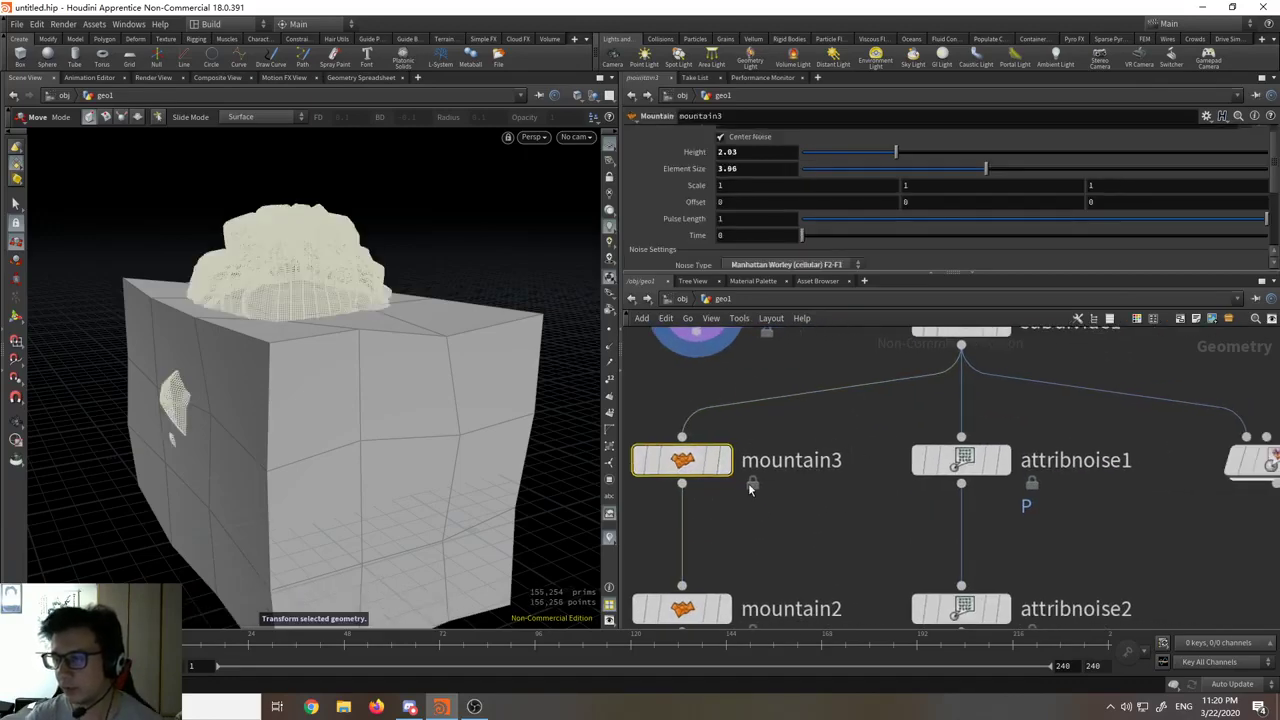
scroll(756, 549, up, 4)
click(724, 548)
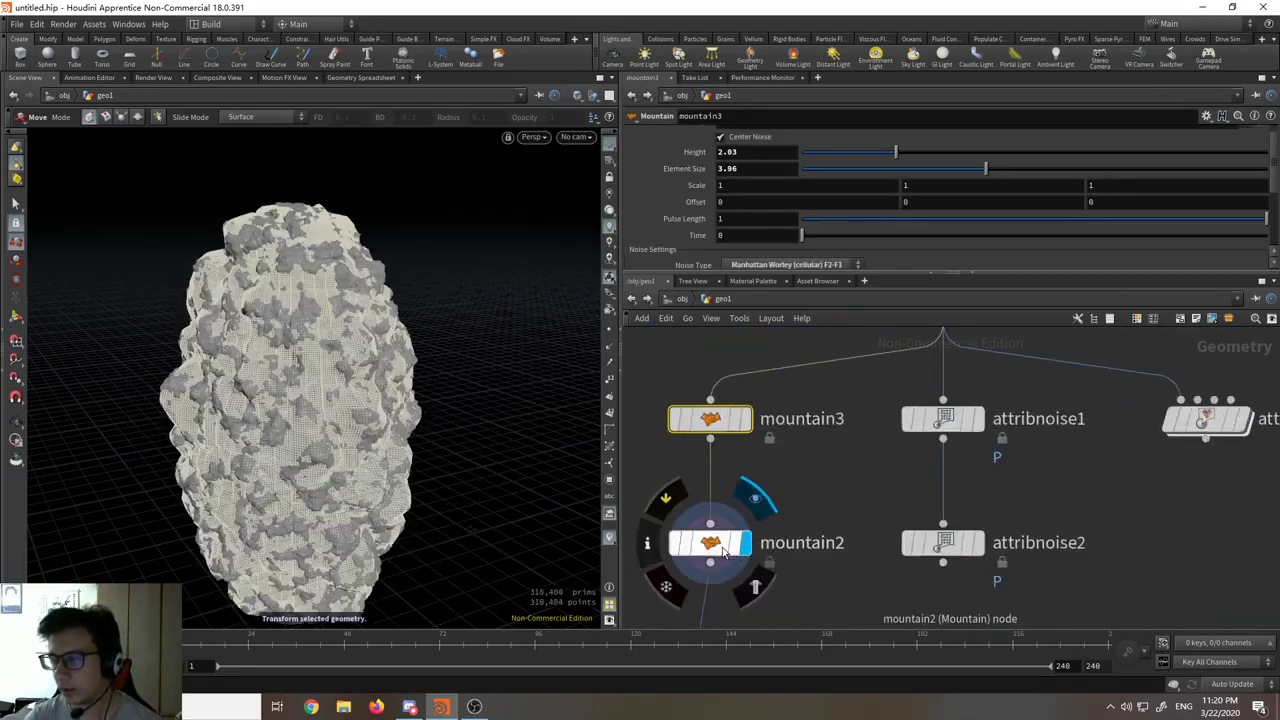
middle_drag(837, 543, 780, 545)
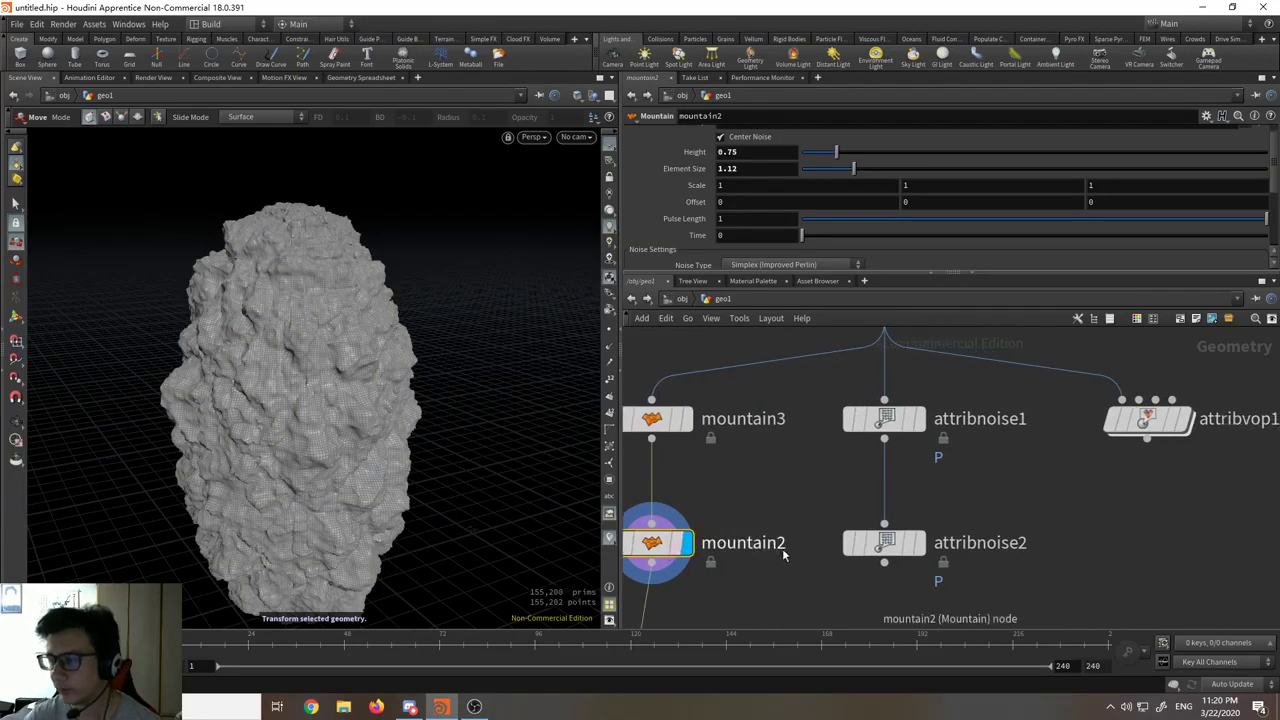
Step: Display and select attribnoise2 to compare its displacement with the mountain version
click(916, 543)
click(884, 543)
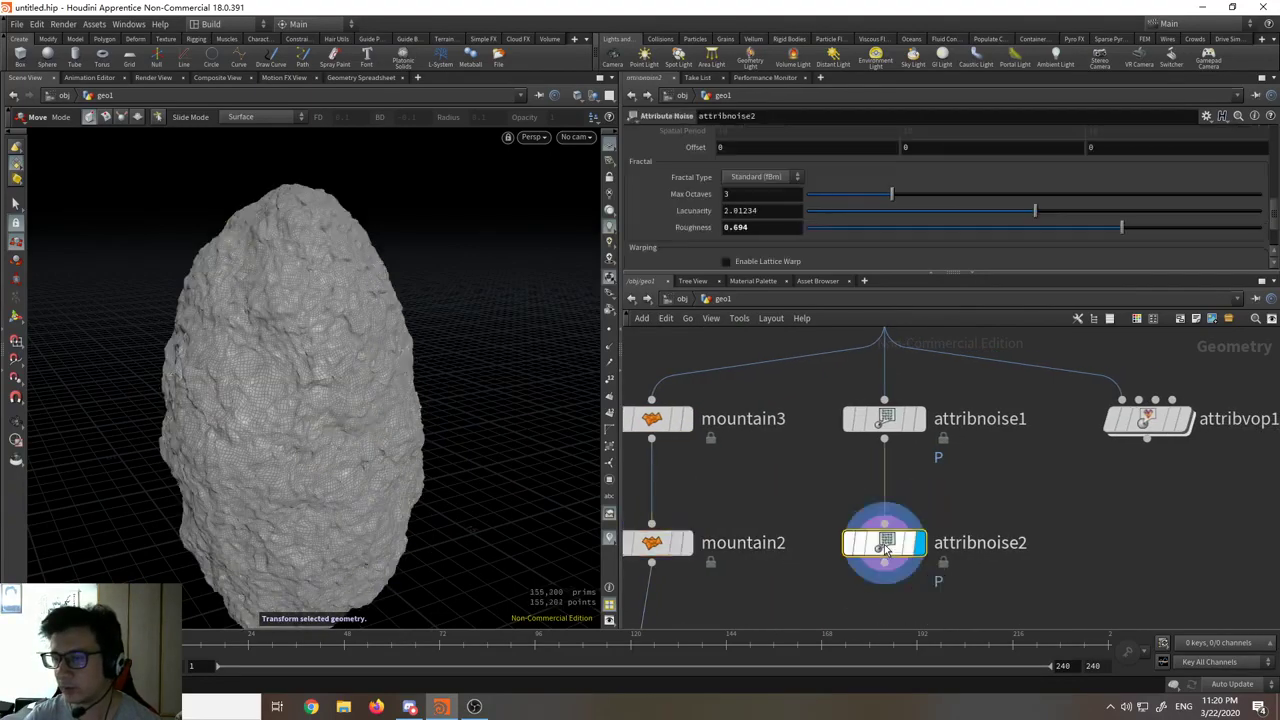
scroll(1040, 510, down, 2)
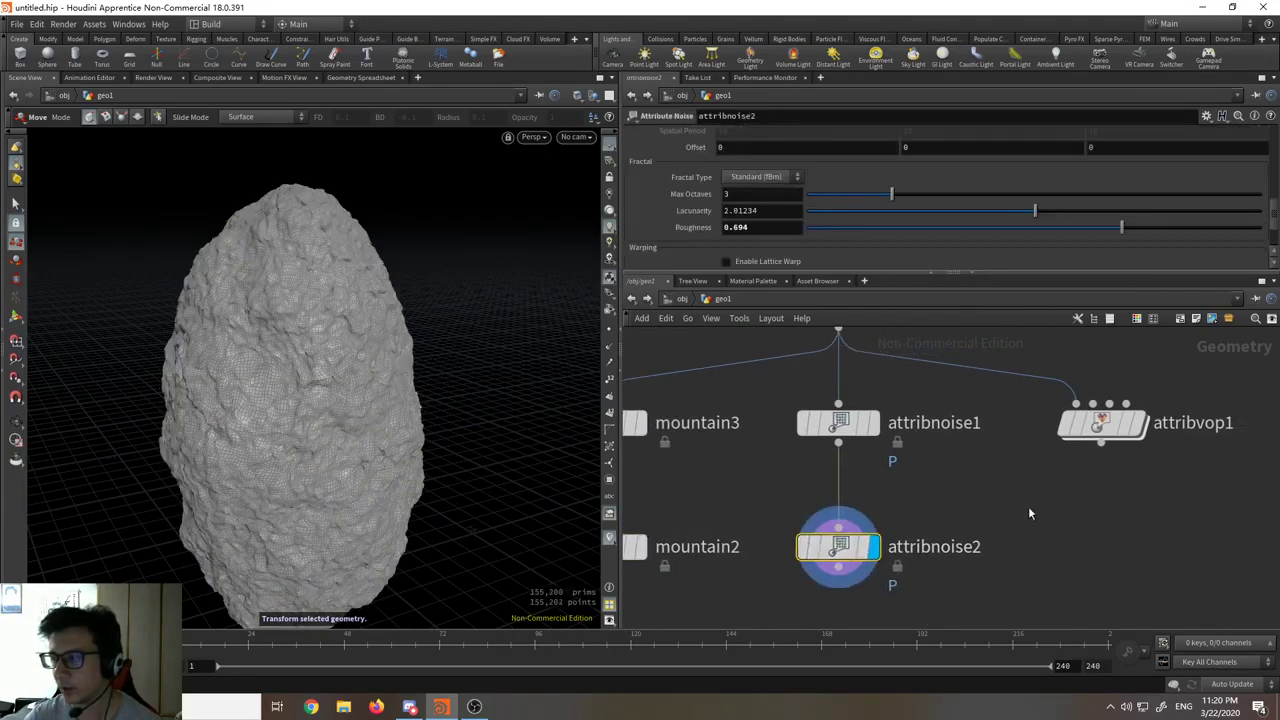
Step: Display and select attribvop1, and inspect its displacement on the stretched sphere
click(1128, 430)
click(1100, 430)
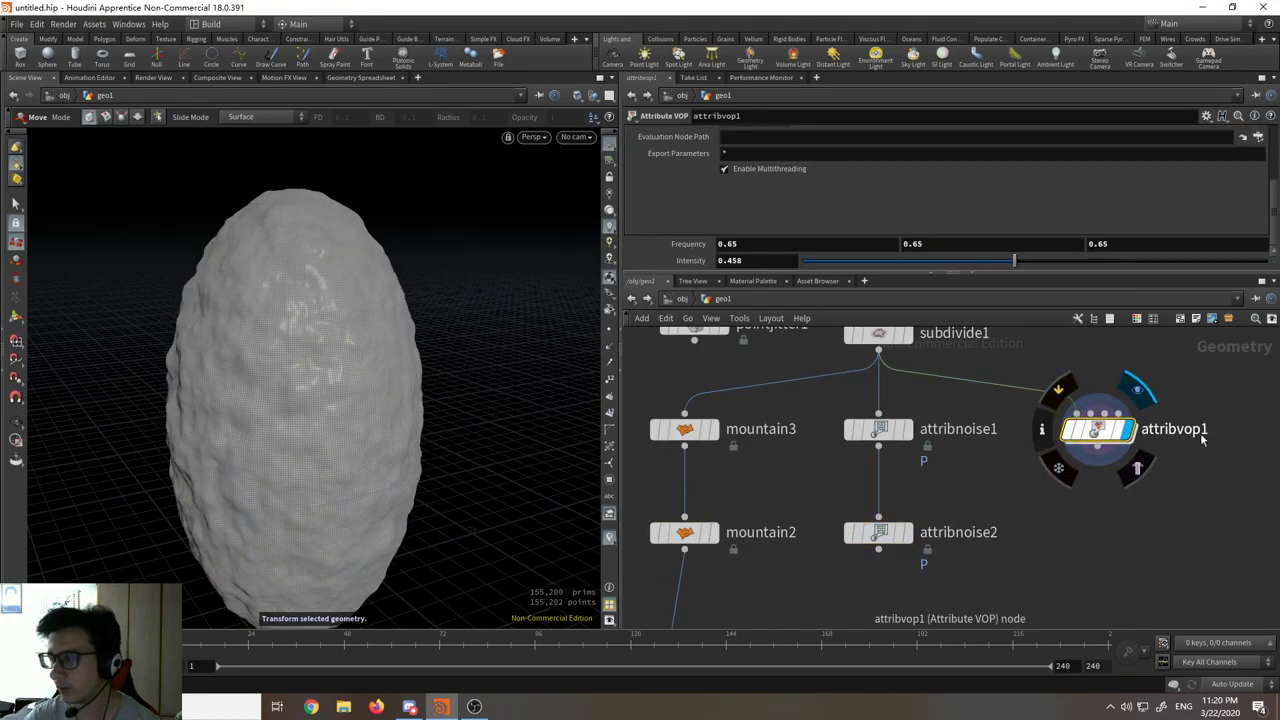
scroll(1165, 434, down, 2)
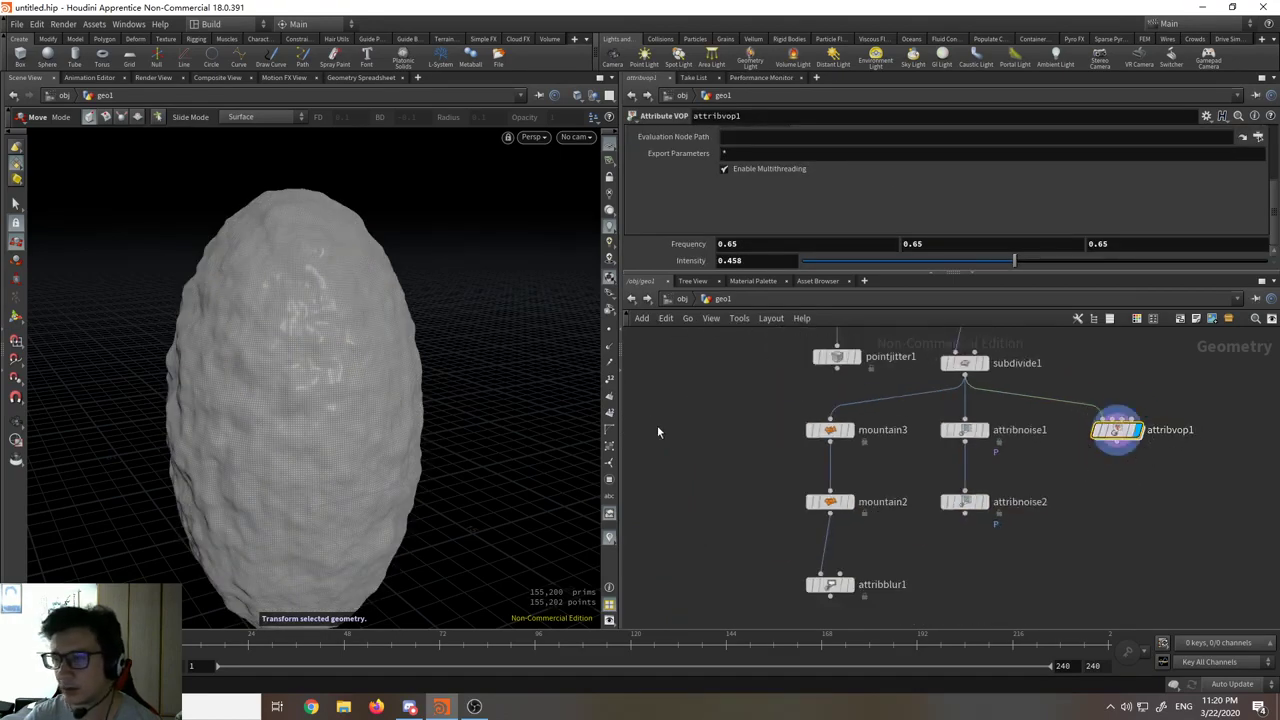
key(Escape)
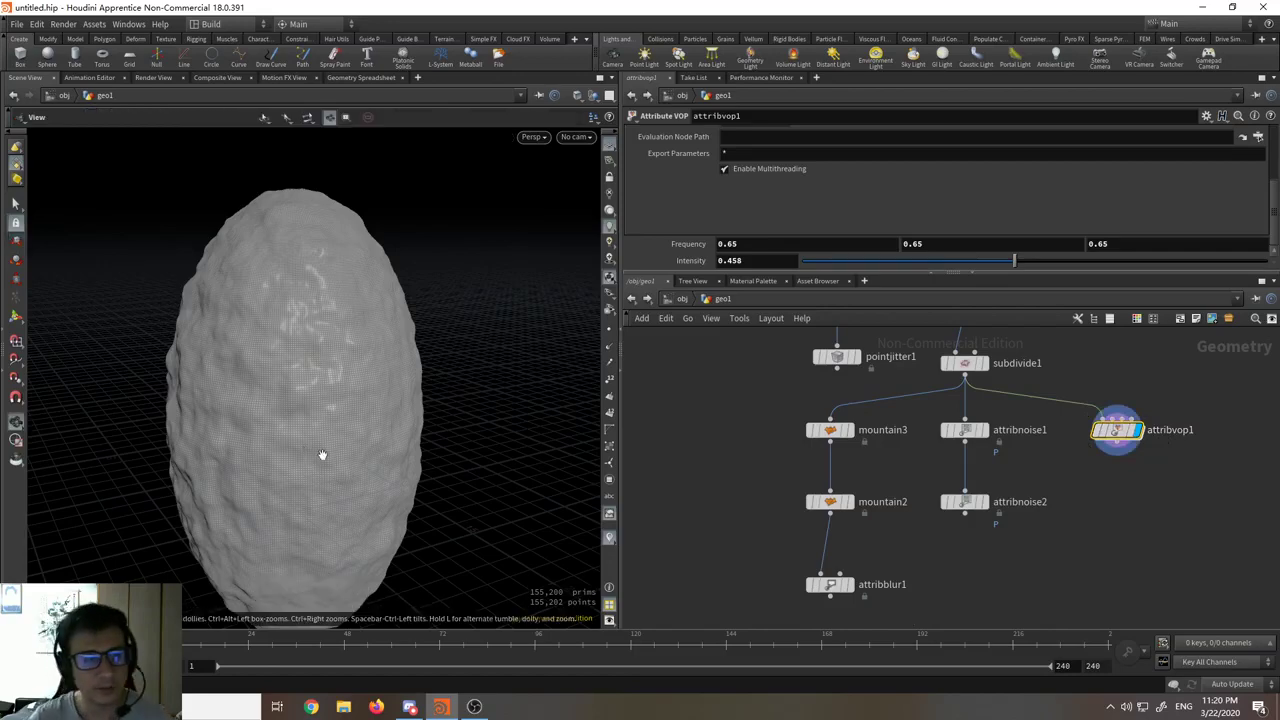
mouse_move(320, 454)
mouse_down()
mouse_move(228, 420)
mouse_move(314, 434)
mouse_up()
key(t)
scroll(995, 575, down, 2)
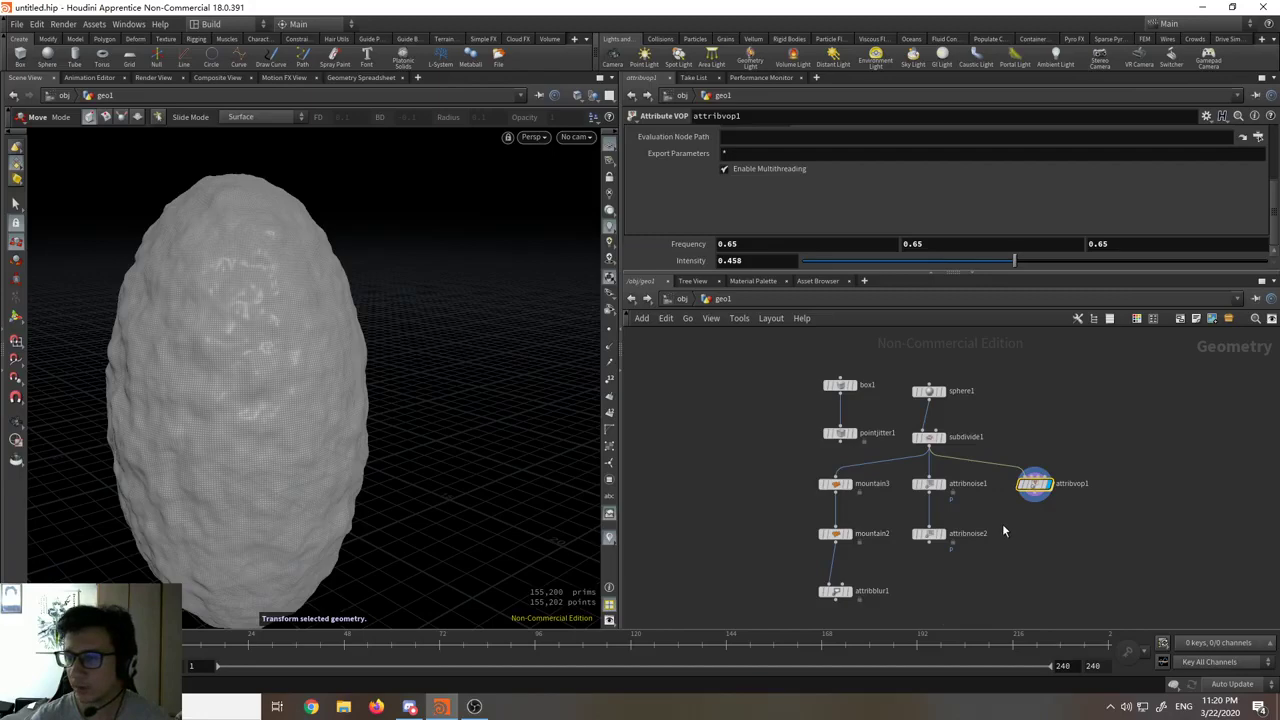
Step: Select attribnoise1 to compare it against the displayed attribvop1 result, then reselect attribvop1
scroll(925, 487, up, 4)
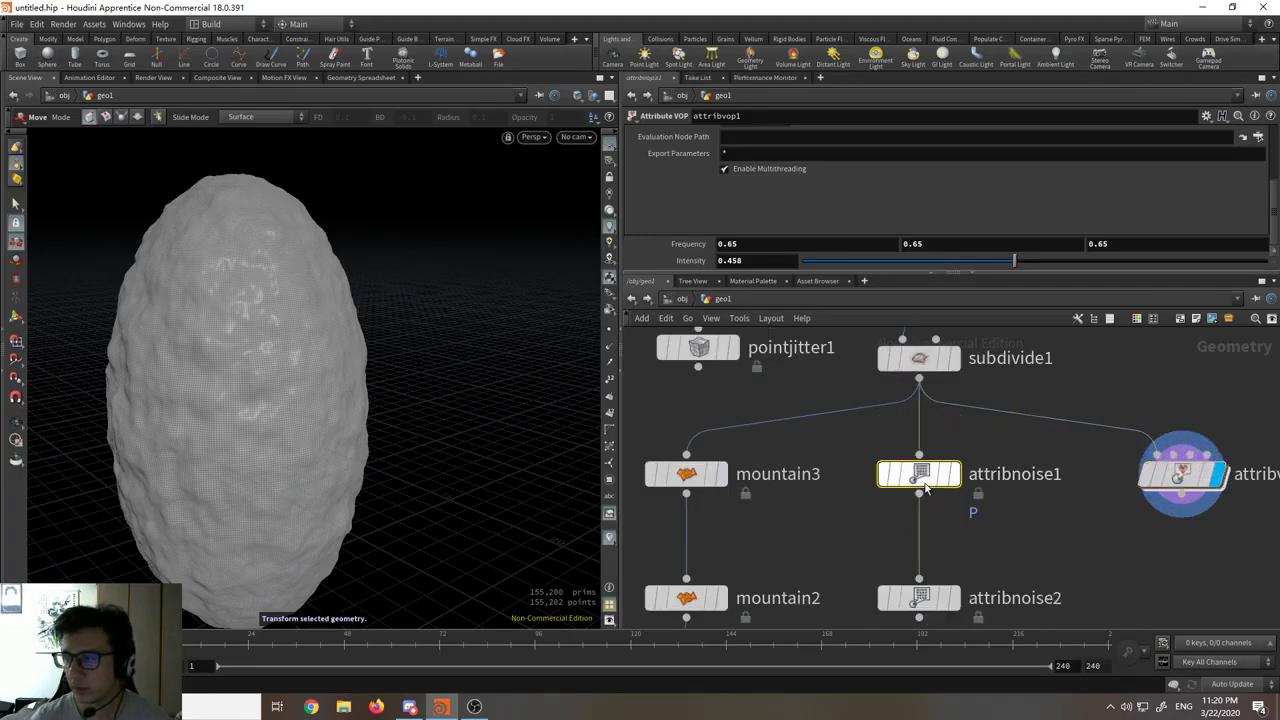
click(925, 487)
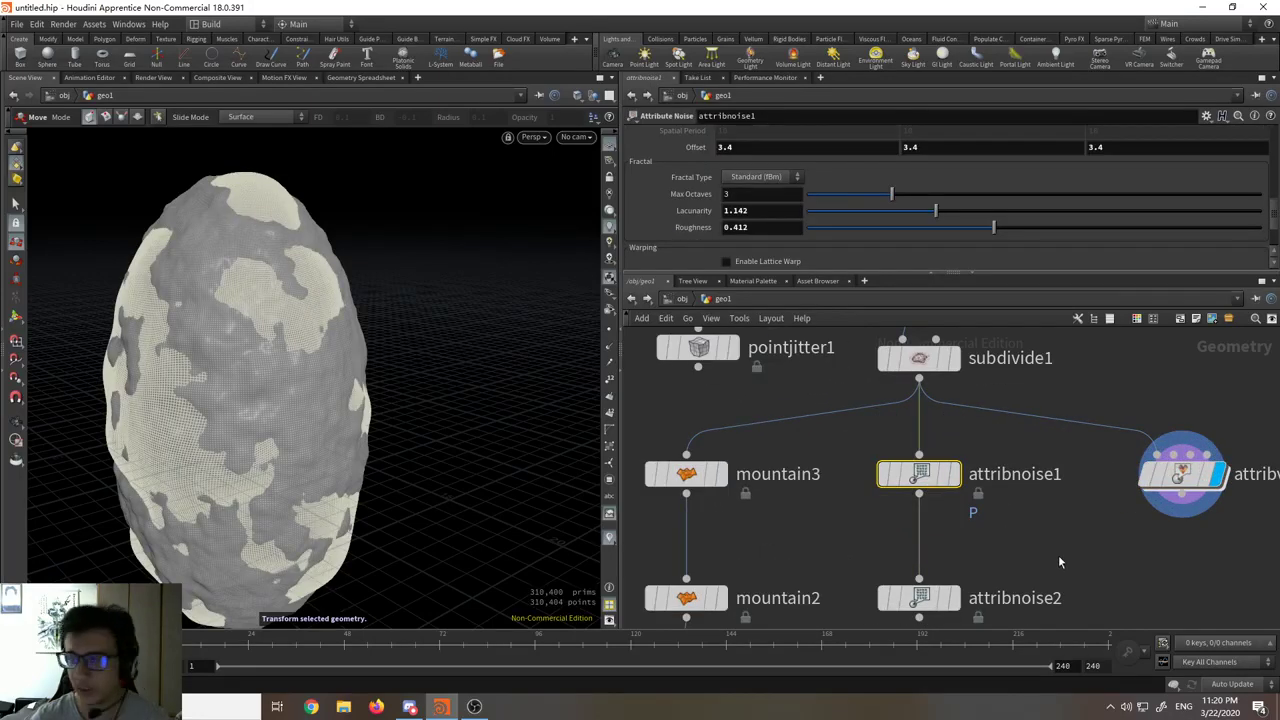
scroll(997, 525, down, 3)
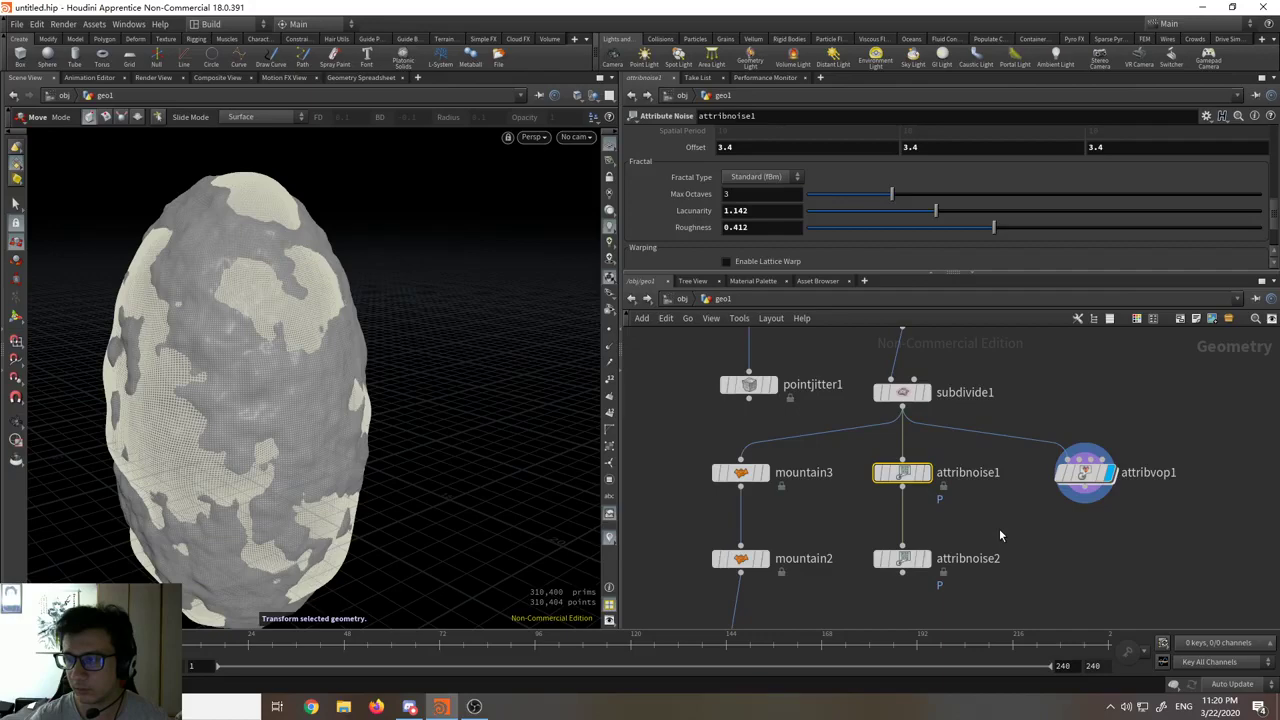
click(740, 475)
click(910, 473)
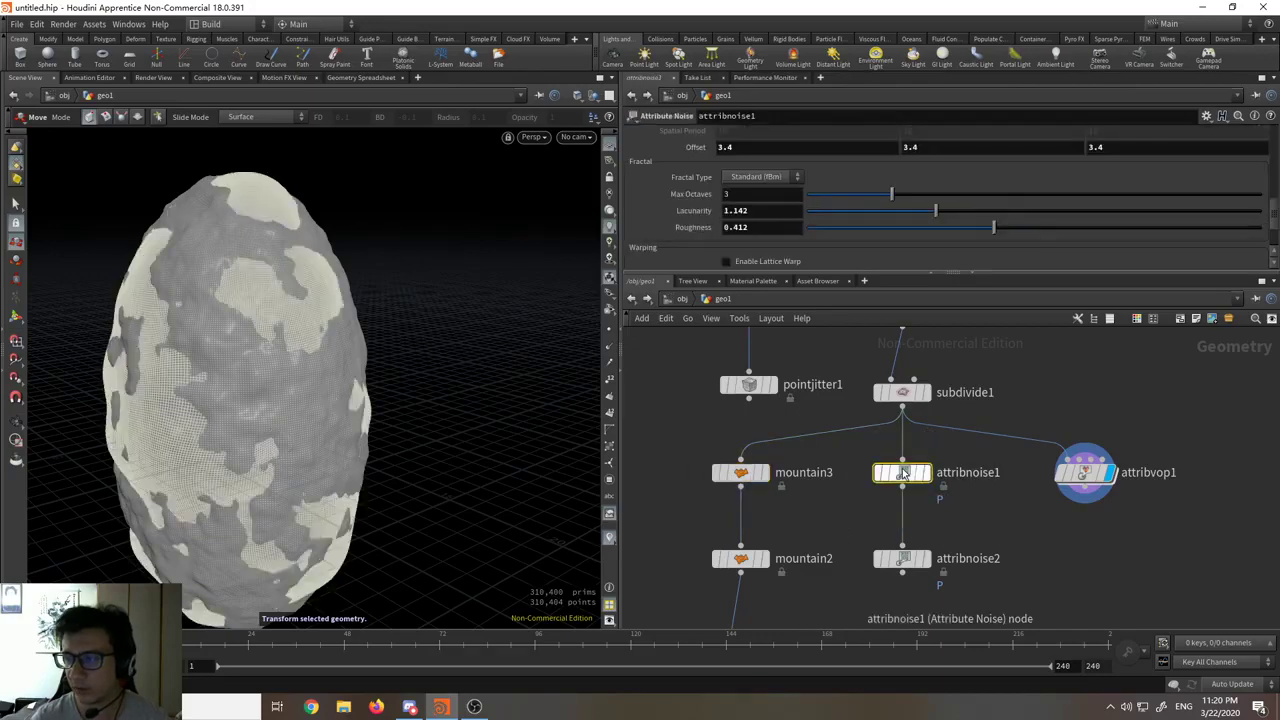
click(1082, 471)
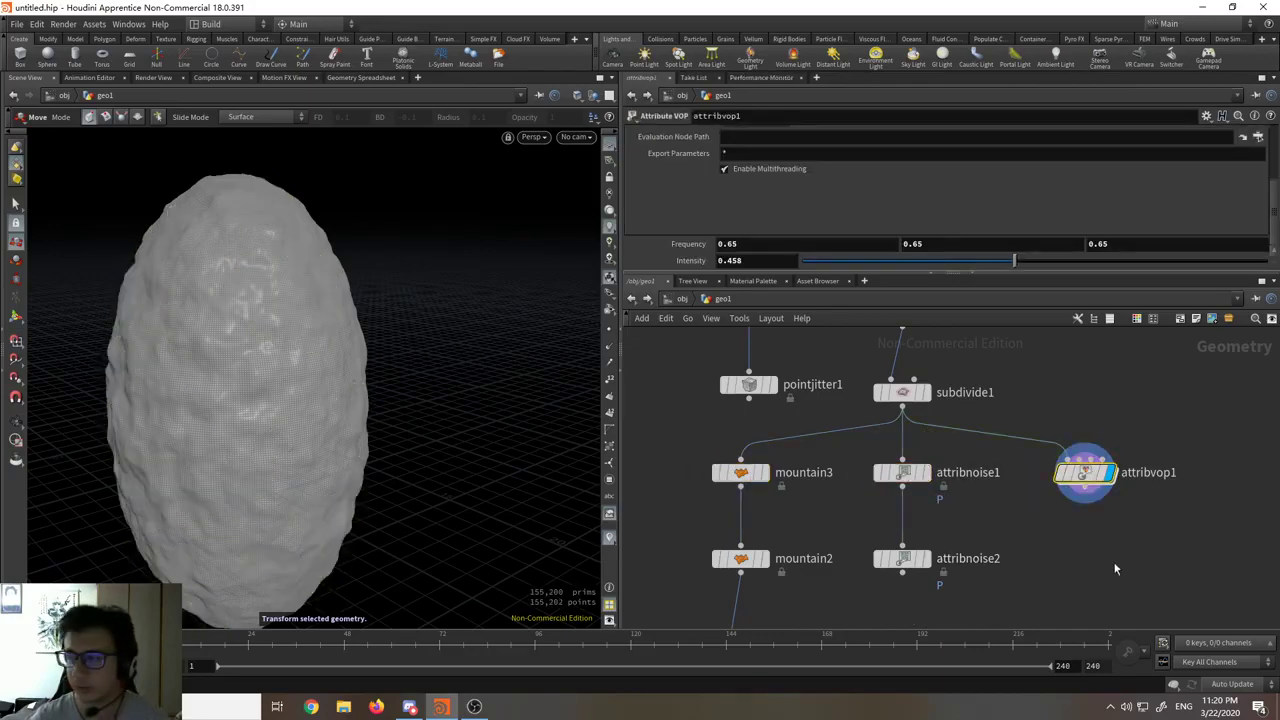
scroll(835, 505, down, 6)
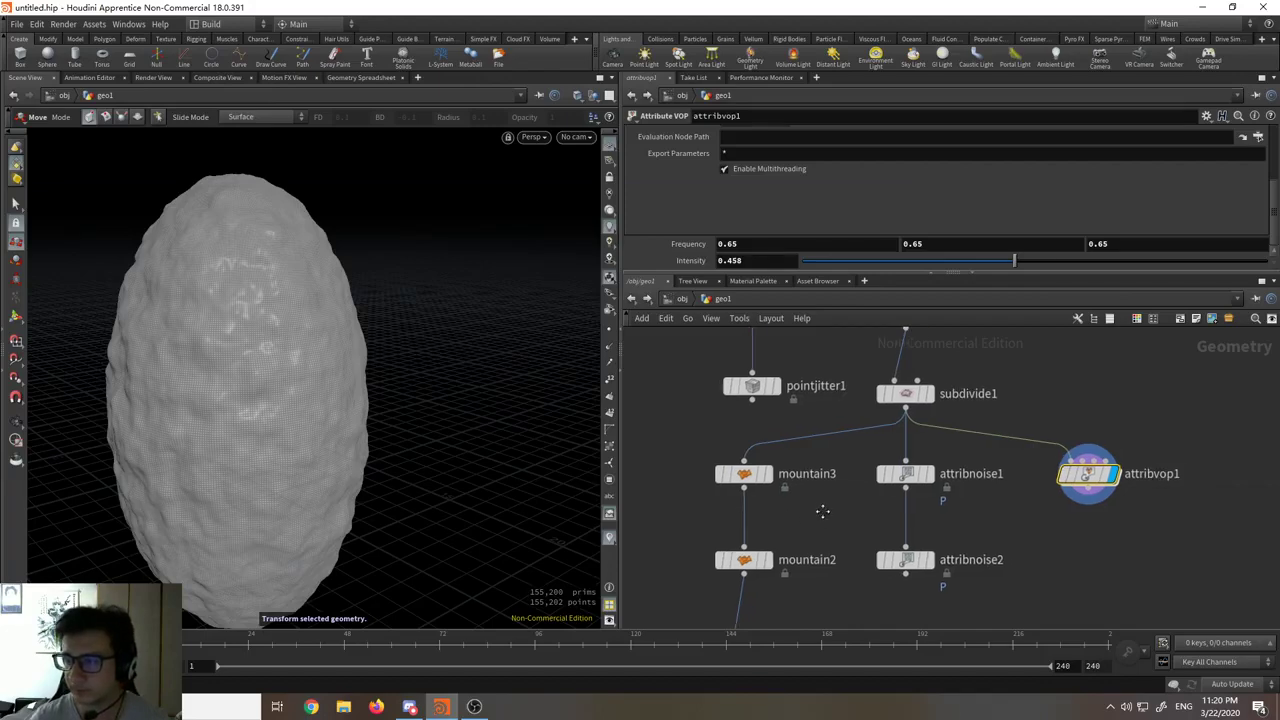
scroll(835, 447, up, 4)
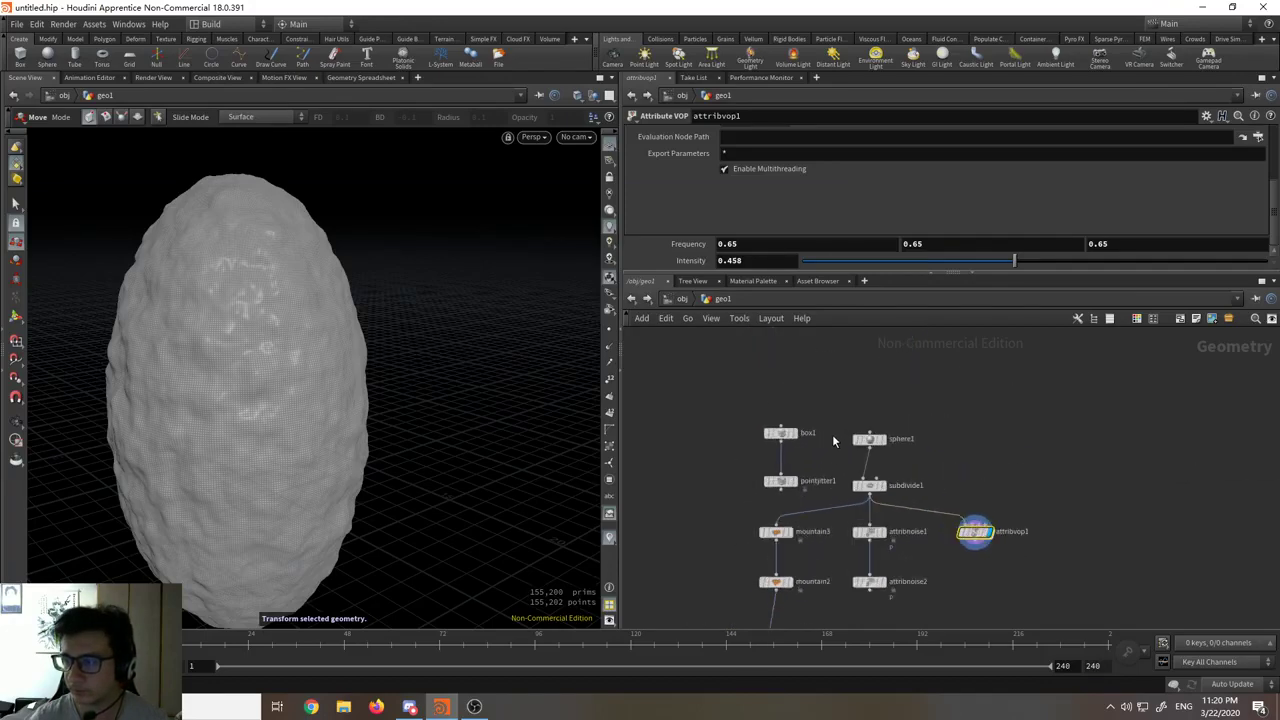
scroll(834, 445, up, 4)
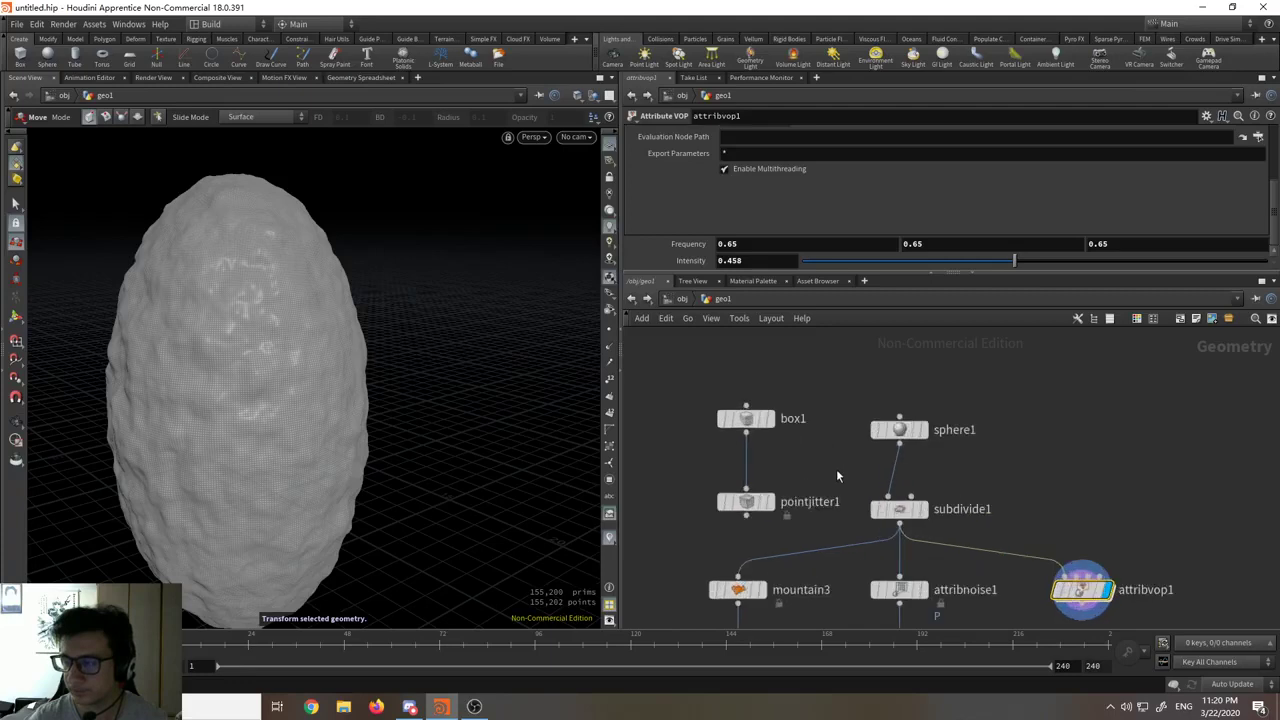
scroll(835, 449, down, 2)
scroll(926, 524, up, 4)
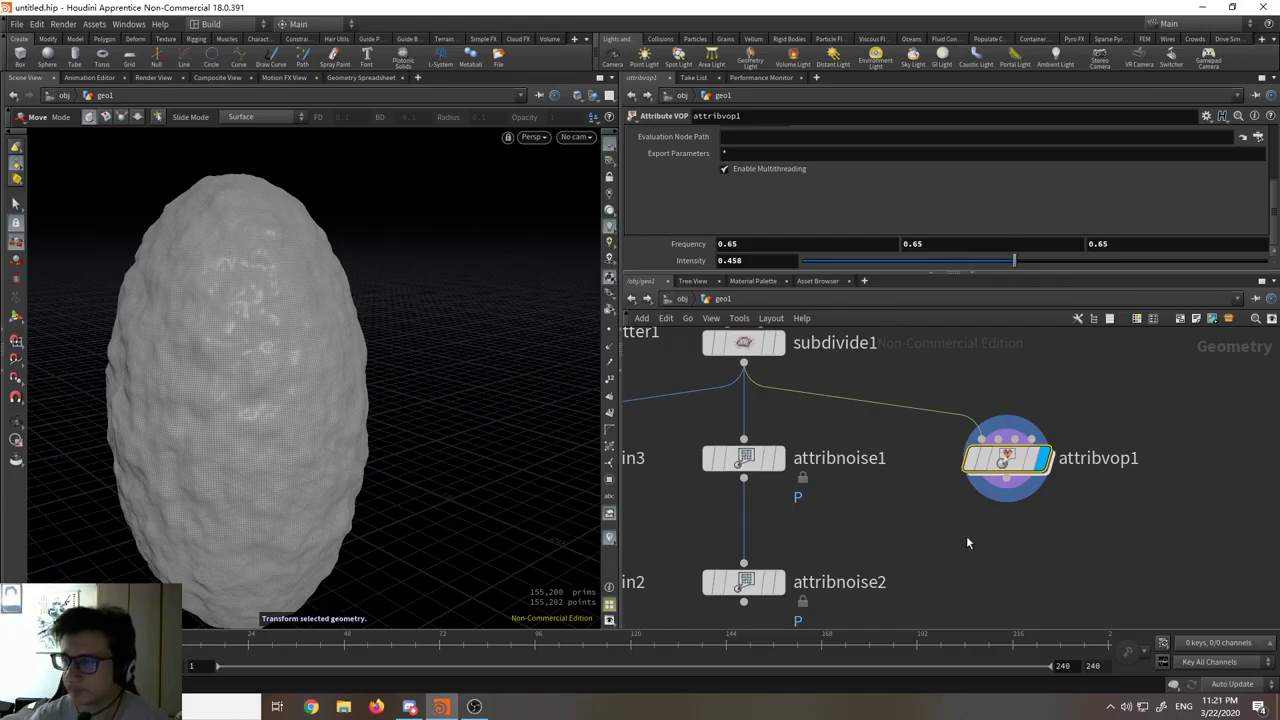
scroll(962, 537, down, 5)
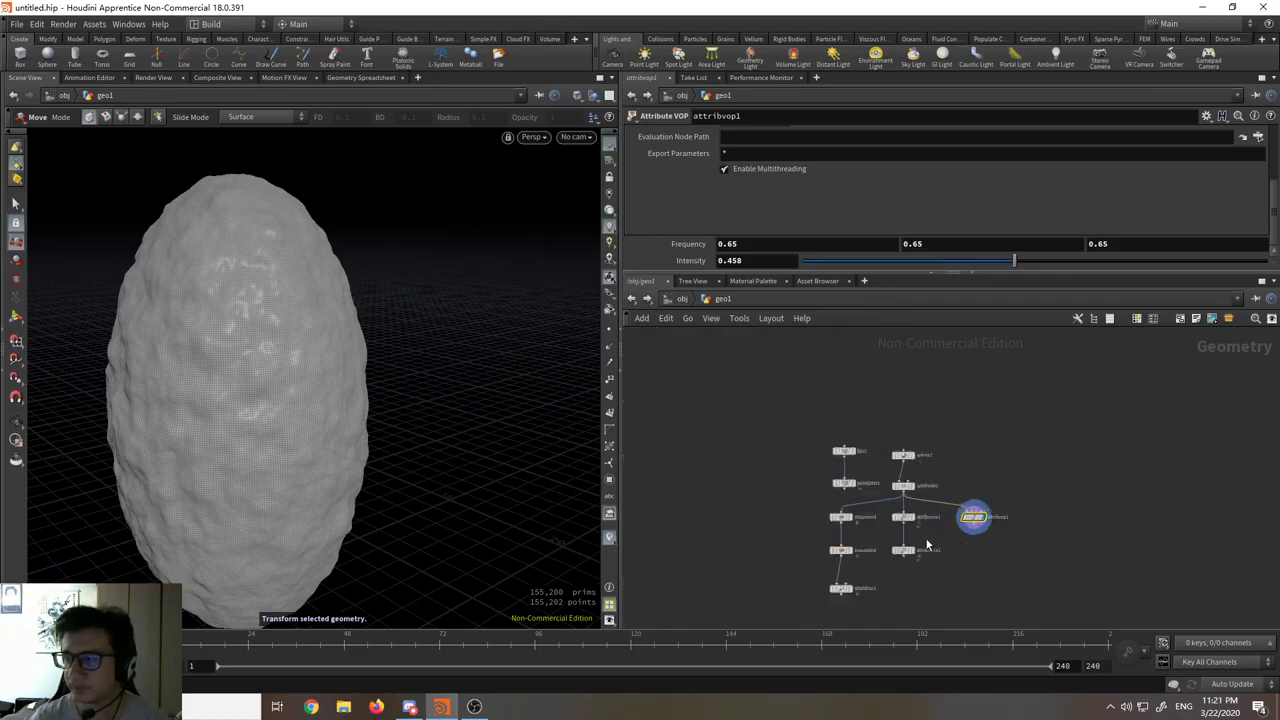
scroll(950, 540, up, 3)
scroll(944, 535, down, 1)
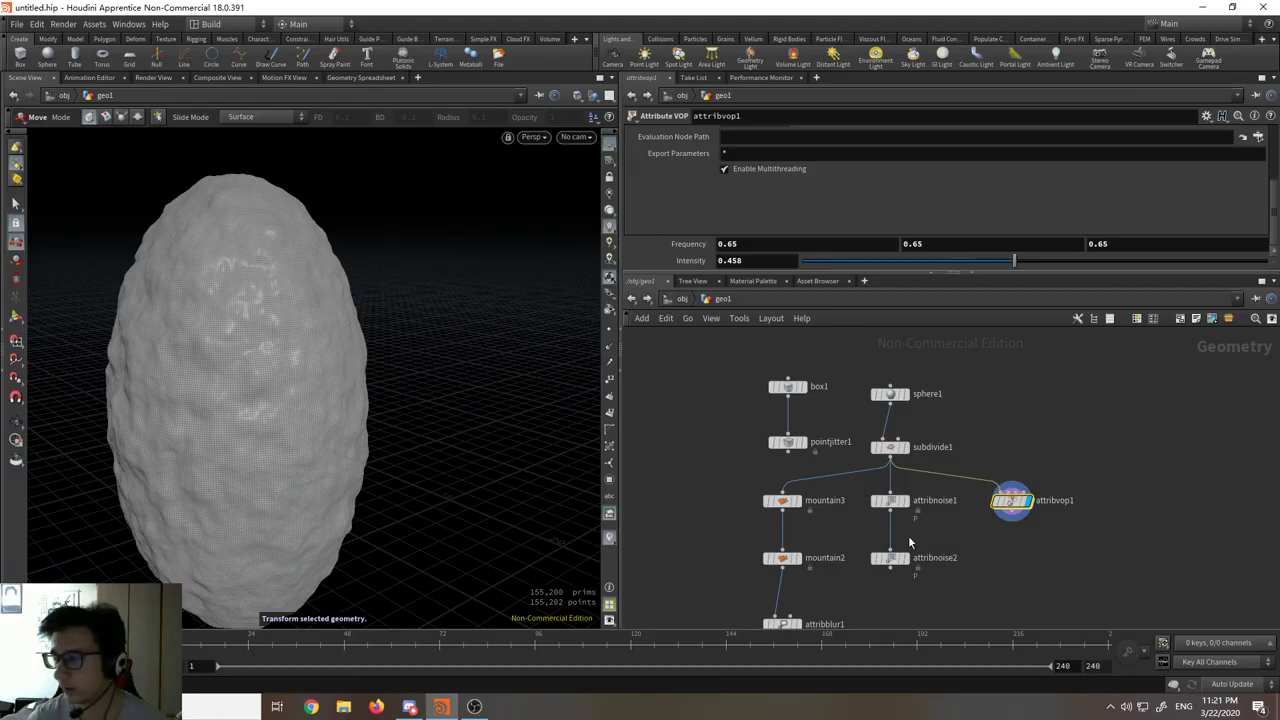
scroll(1012, 503, up, 3)
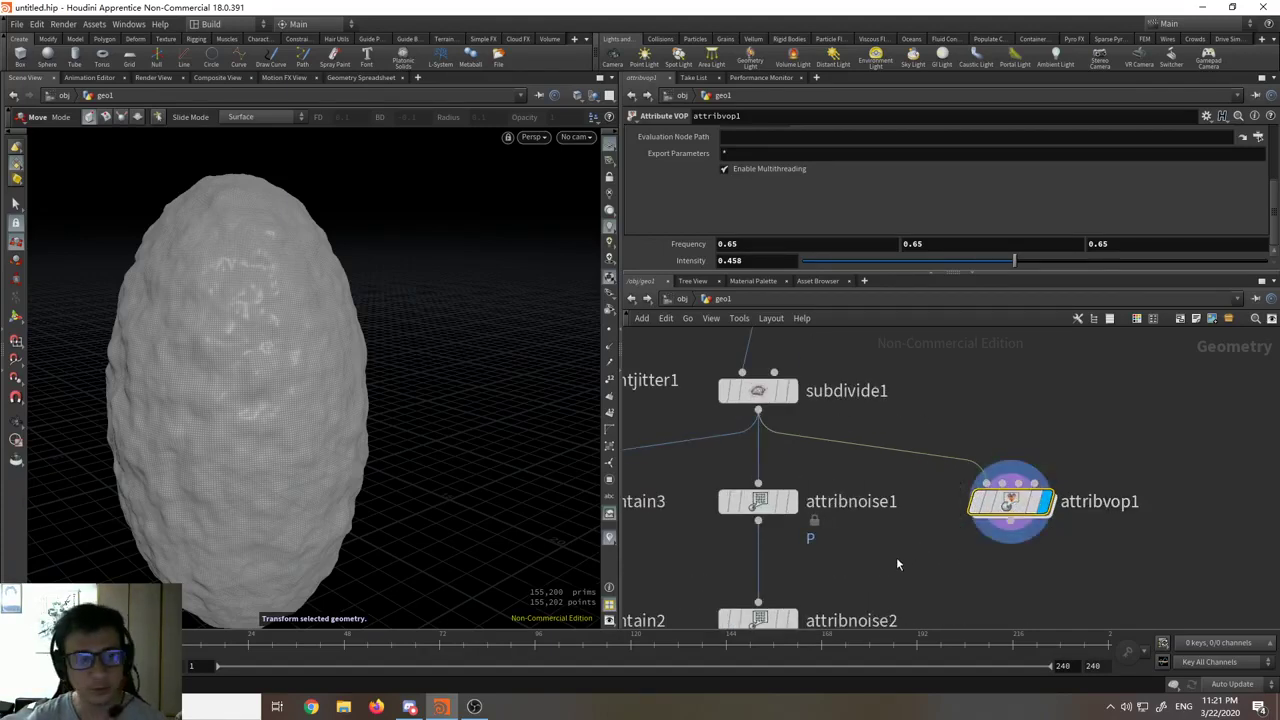
scroll(1006, 570, down, 3)
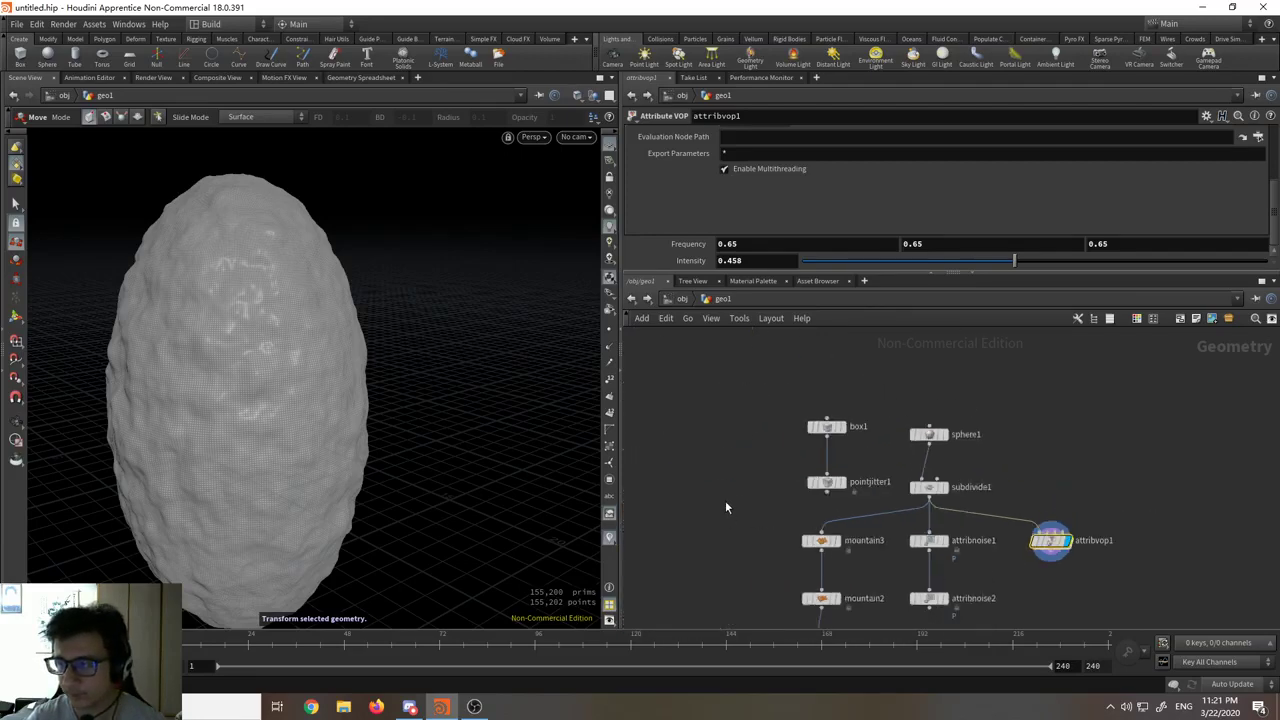
Step: Move the box1 and pointjitter1 nodes farther away from the sphere network, and select attribvop1
drag(751, 409, 748, 495)
click(811, 459)
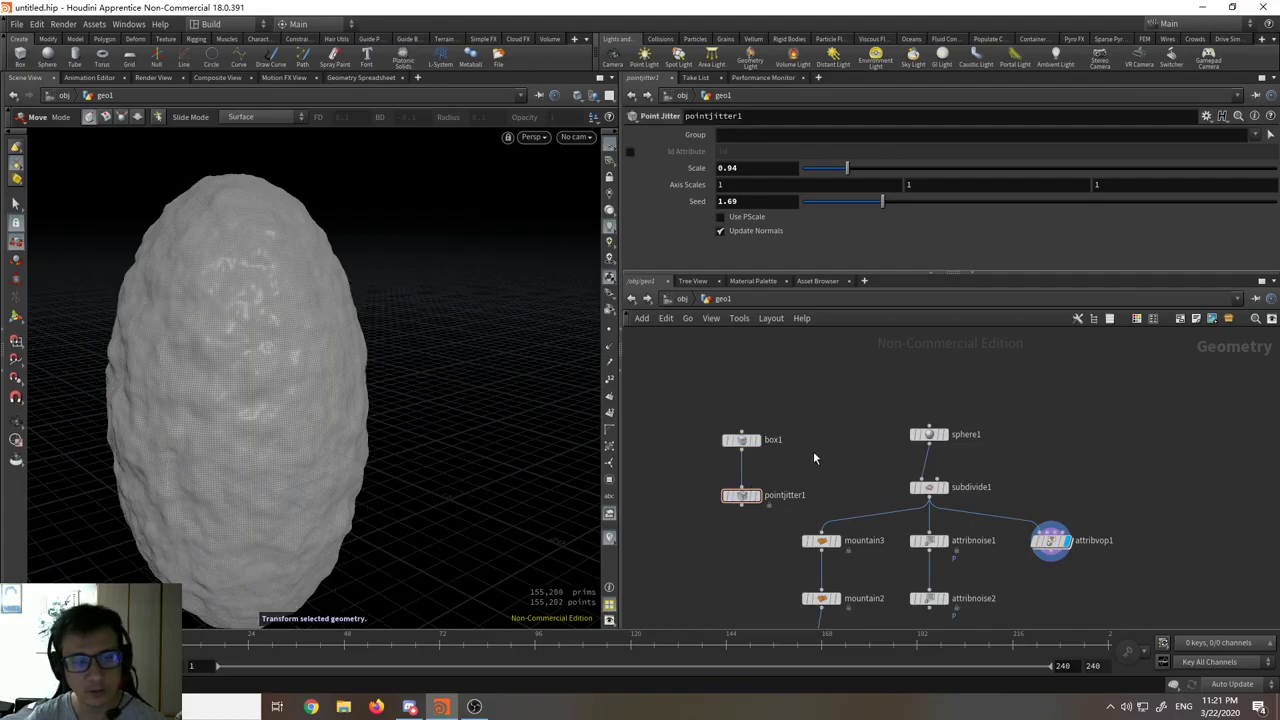
scroll(1050, 540, up, 3)
click(1055, 537)
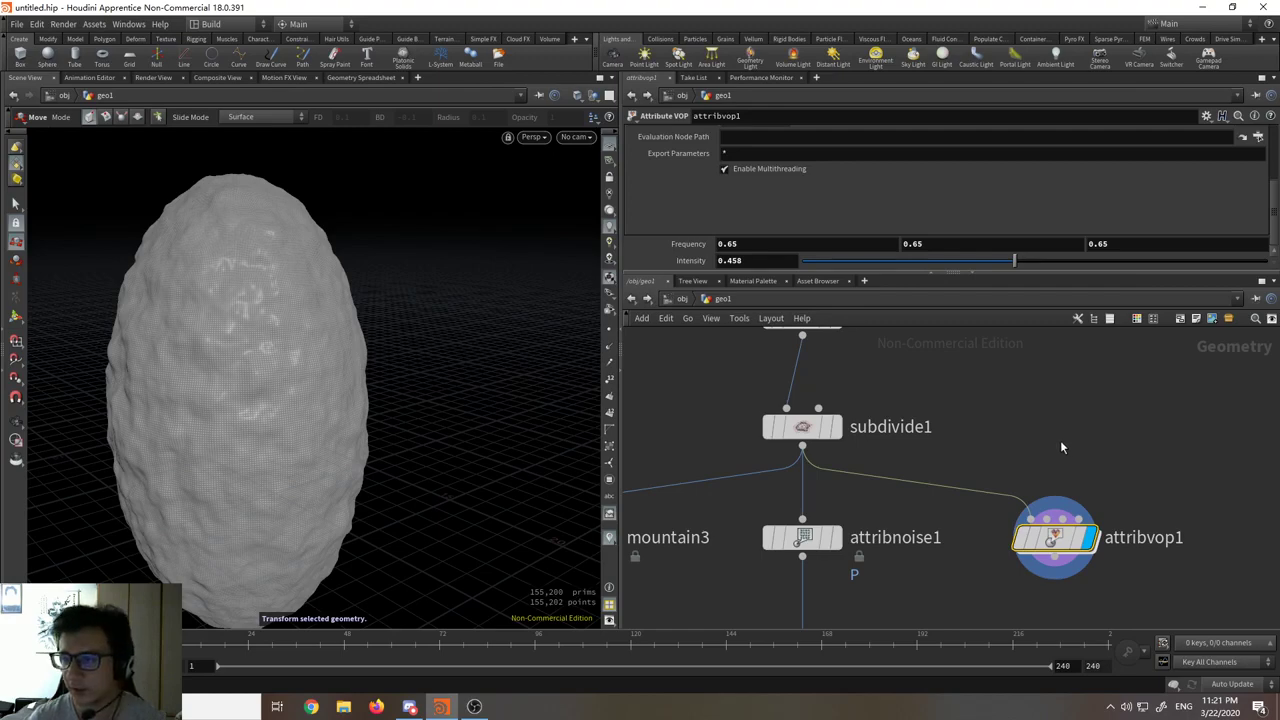
Step: Select all sphere network nodes, then the mountain3, mountain2 and attribblur1 branch, clearing each selection to review the layout
scroll(1037, 473, down, 6)
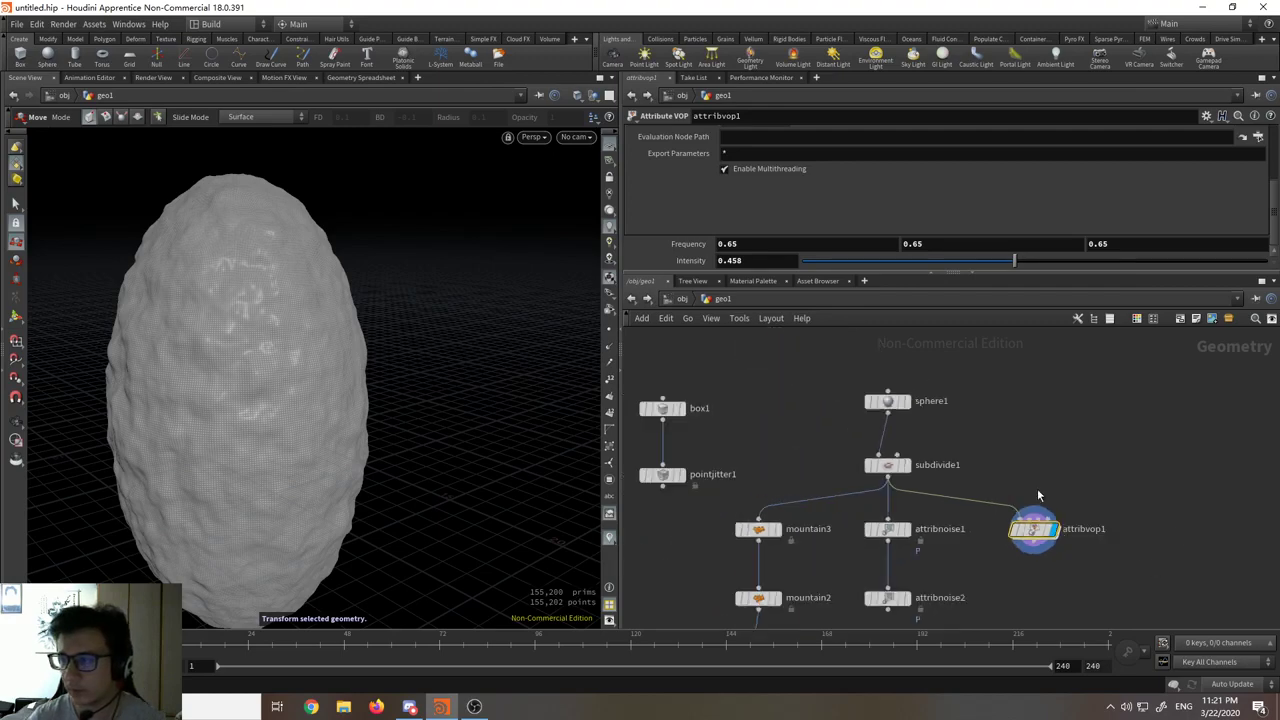
drag(1066, 414, 882, 606)
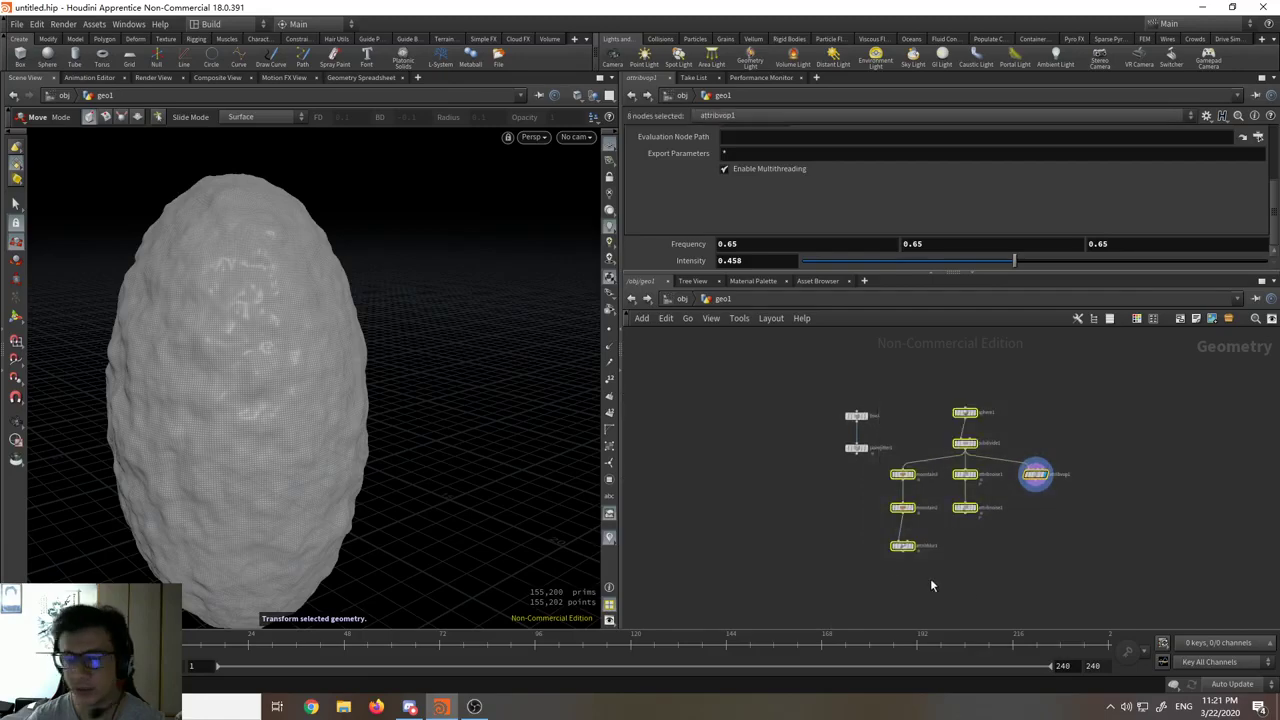
scroll(920, 438, up, 4)
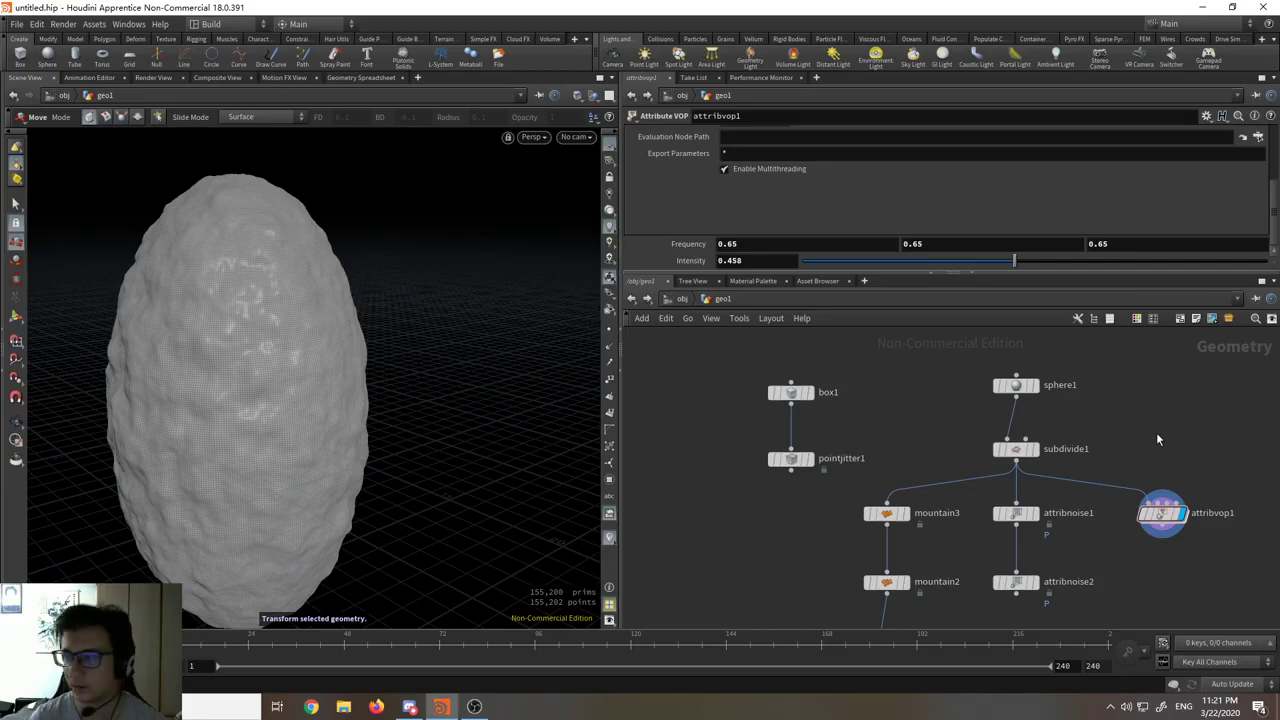
scroll(1062, 428, down, 3)
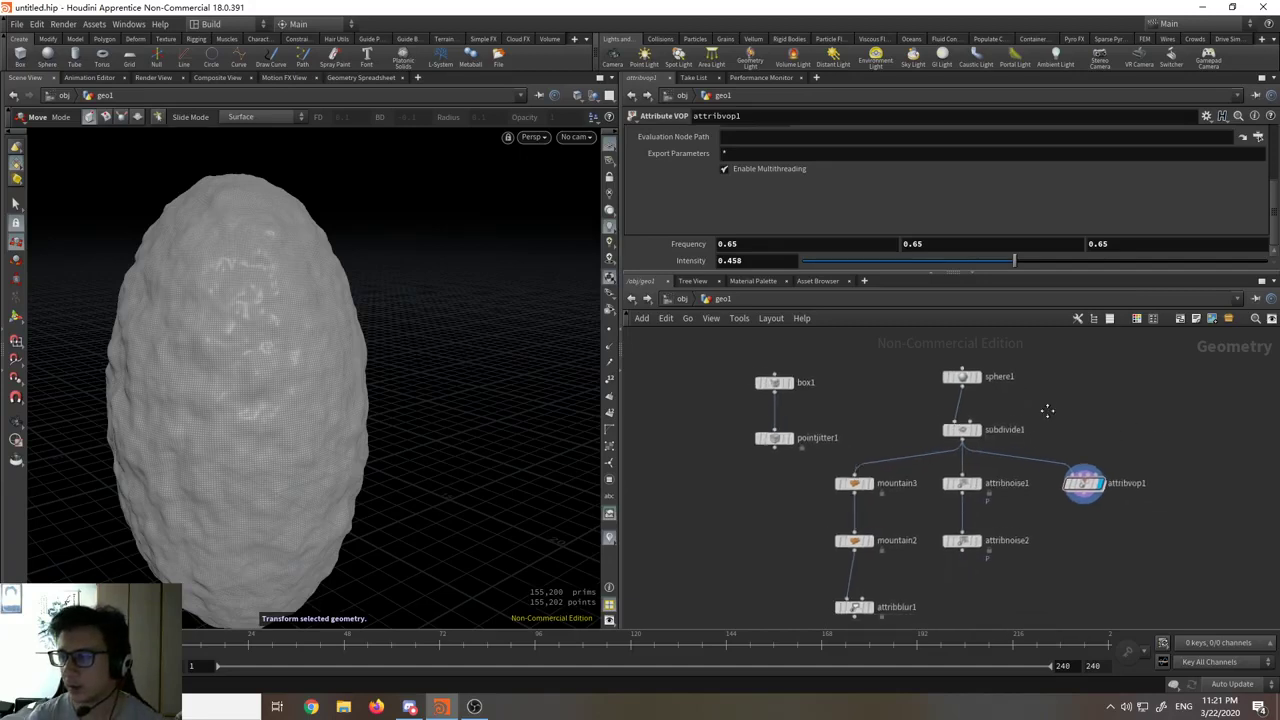
middle_drag(1045, 409, 1043, 396)
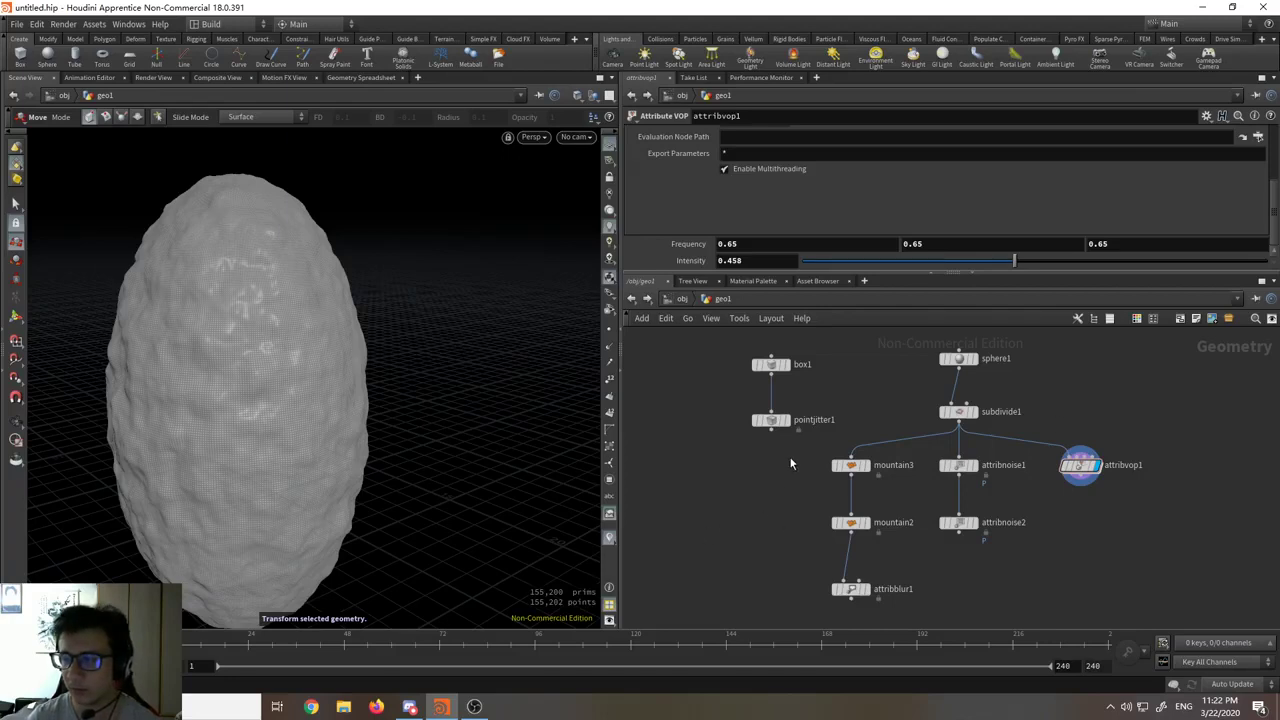
drag(793, 455, 873, 600)
click(795, 528)
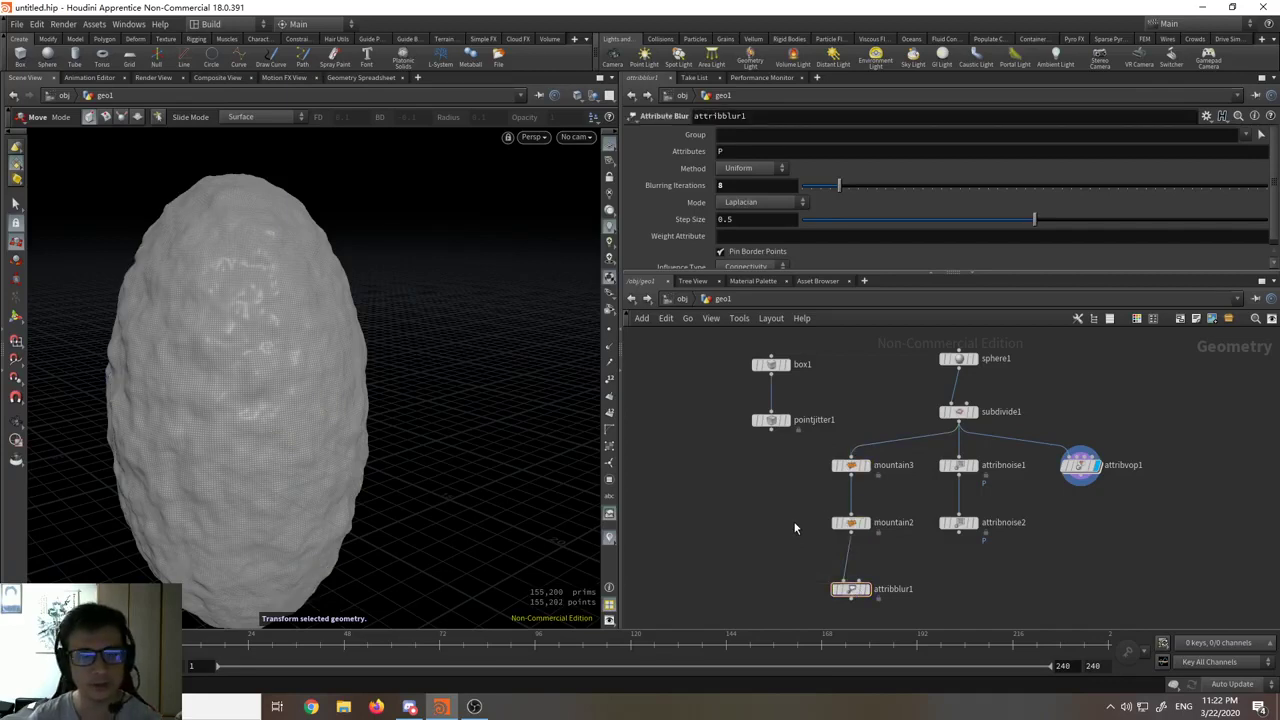
middle_drag(1100, 422, 1067, 433)
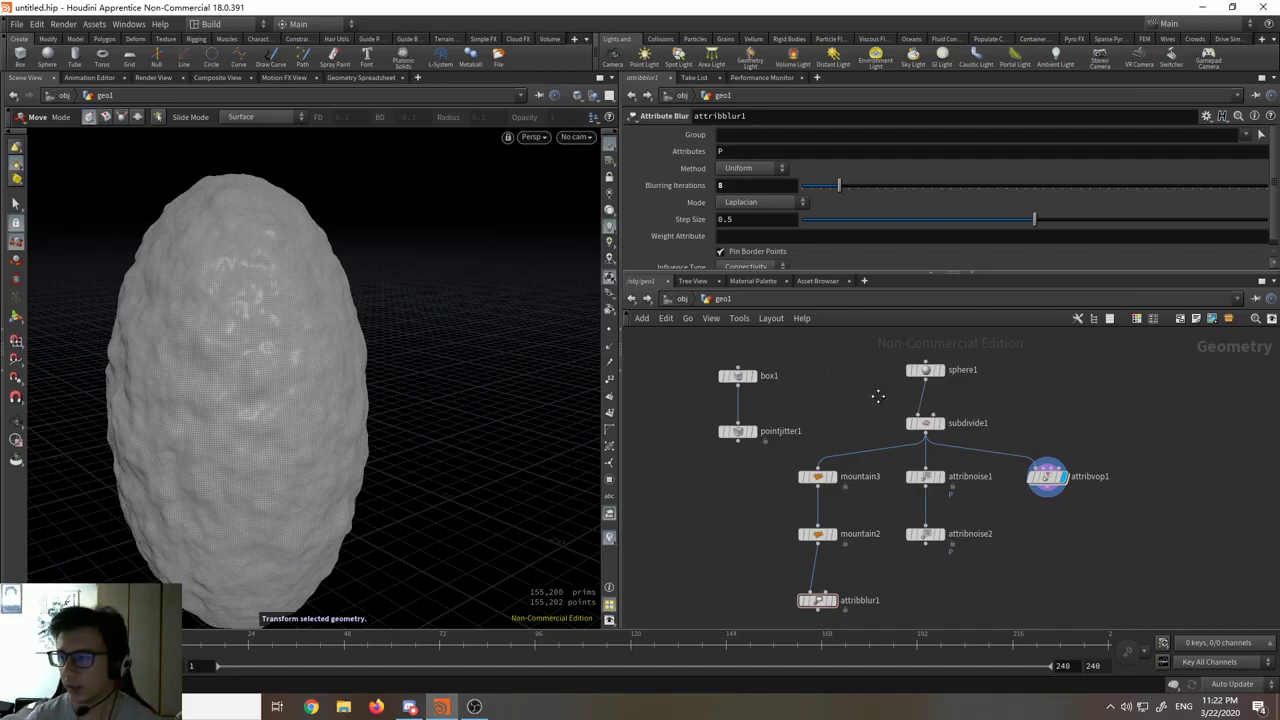
scroll(877, 396, down, 3)
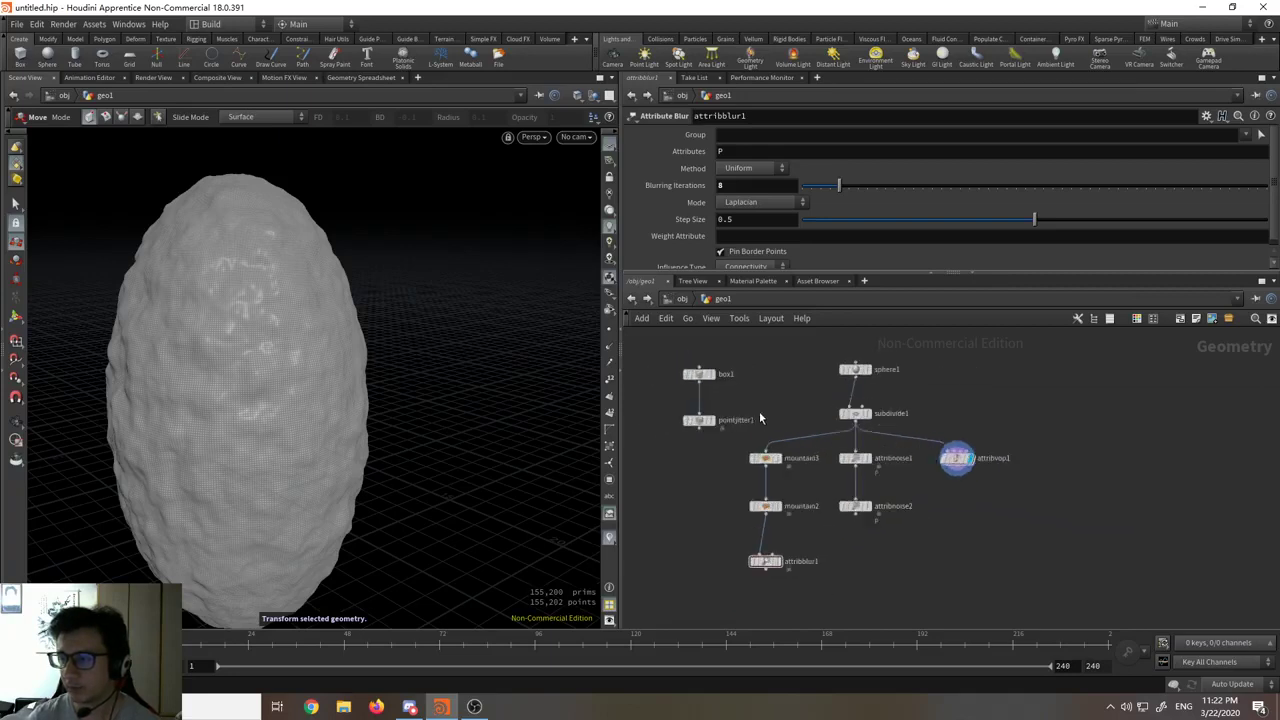
scroll(759, 411, up, 3)
scroll(767, 442, down, 3)
scroll(767, 442, up, 4)
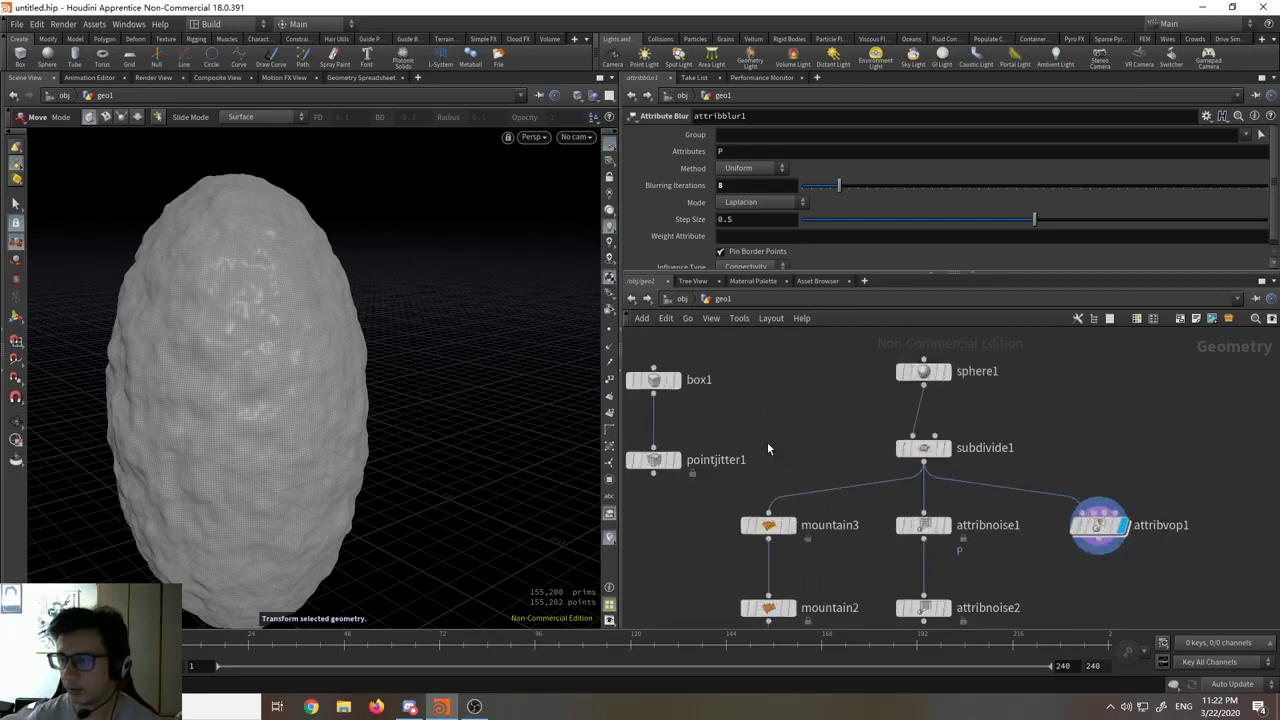
middle_drag(768, 447, 788, 407)
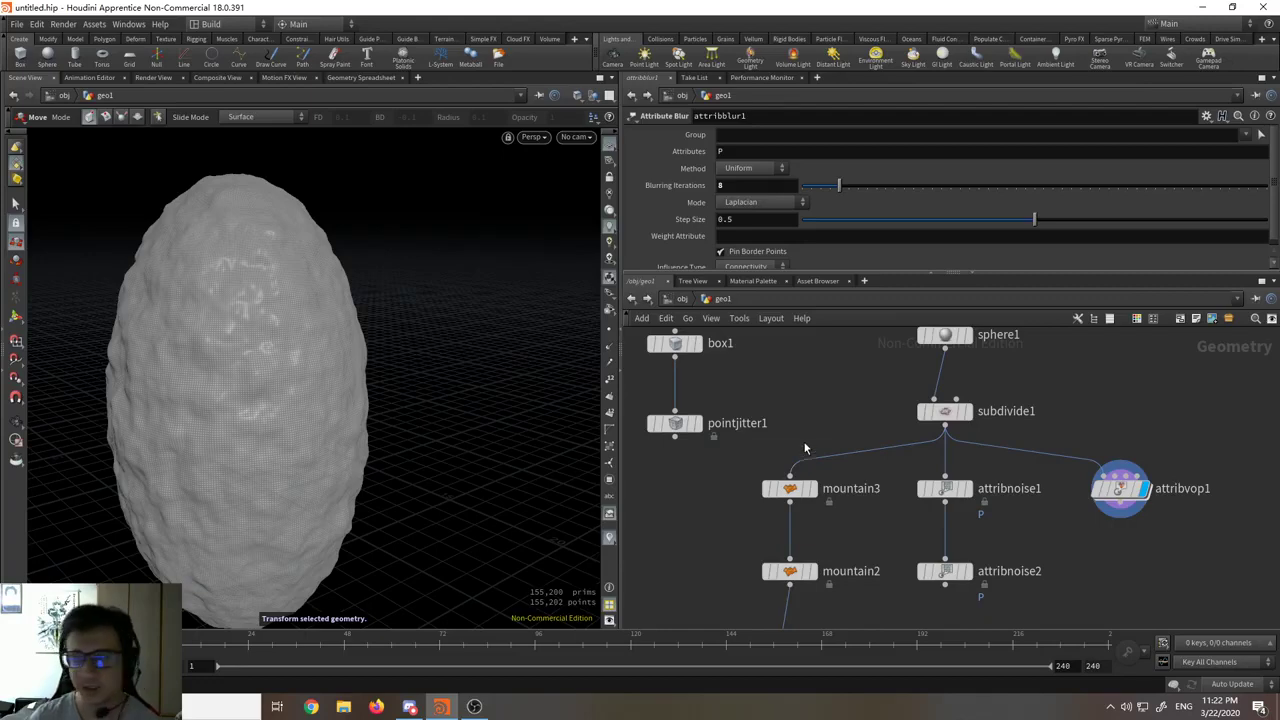
middle_drag(817, 396, 817, 400)
scroll(817, 402, down, 2)
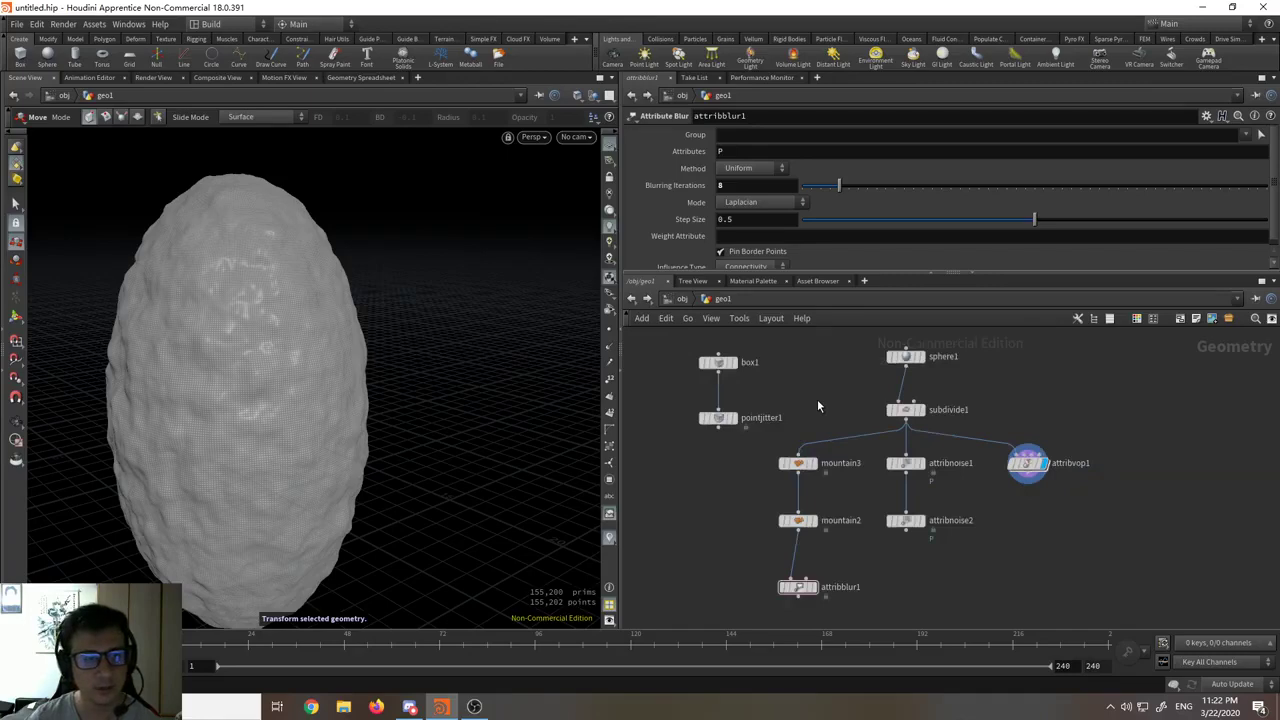
middle_drag(817, 399, 822, 401)
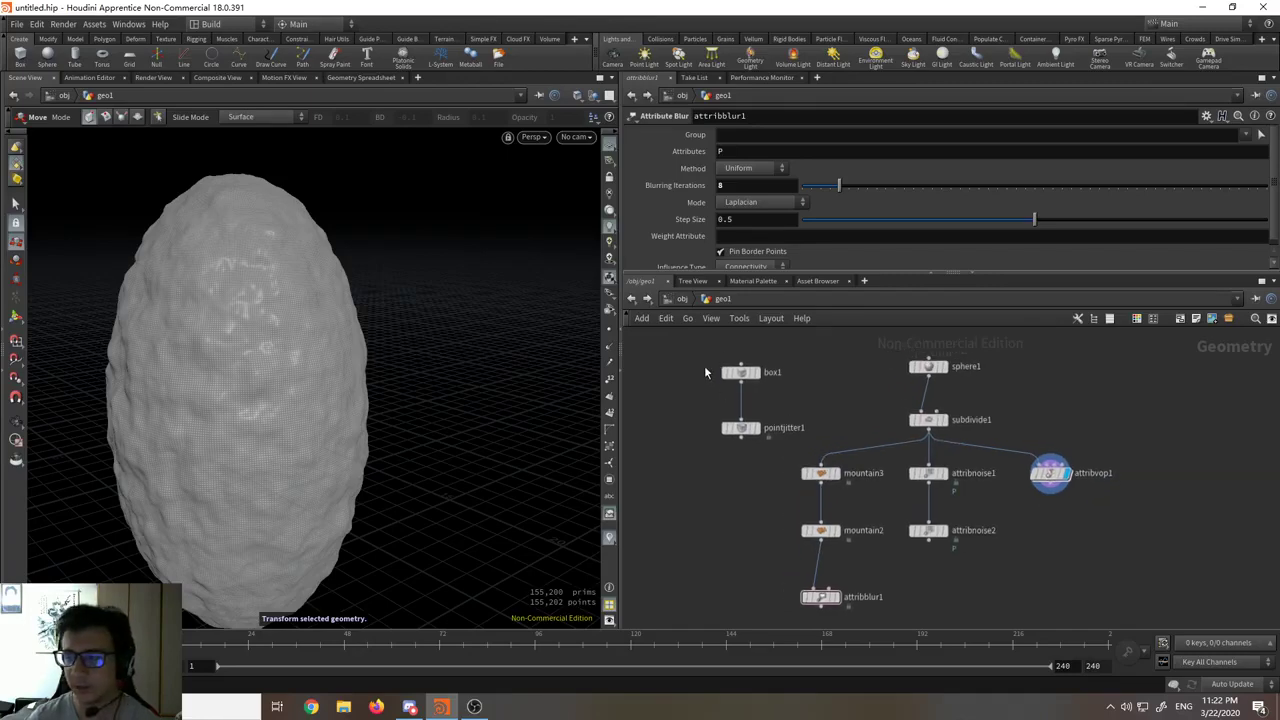
Step: Select the box1 and pointjitter1 nodes together to show the jittered box around the displaced sphere
drag(705, 372, 768, 440)
middle_drag(797, 410, 748, 409)
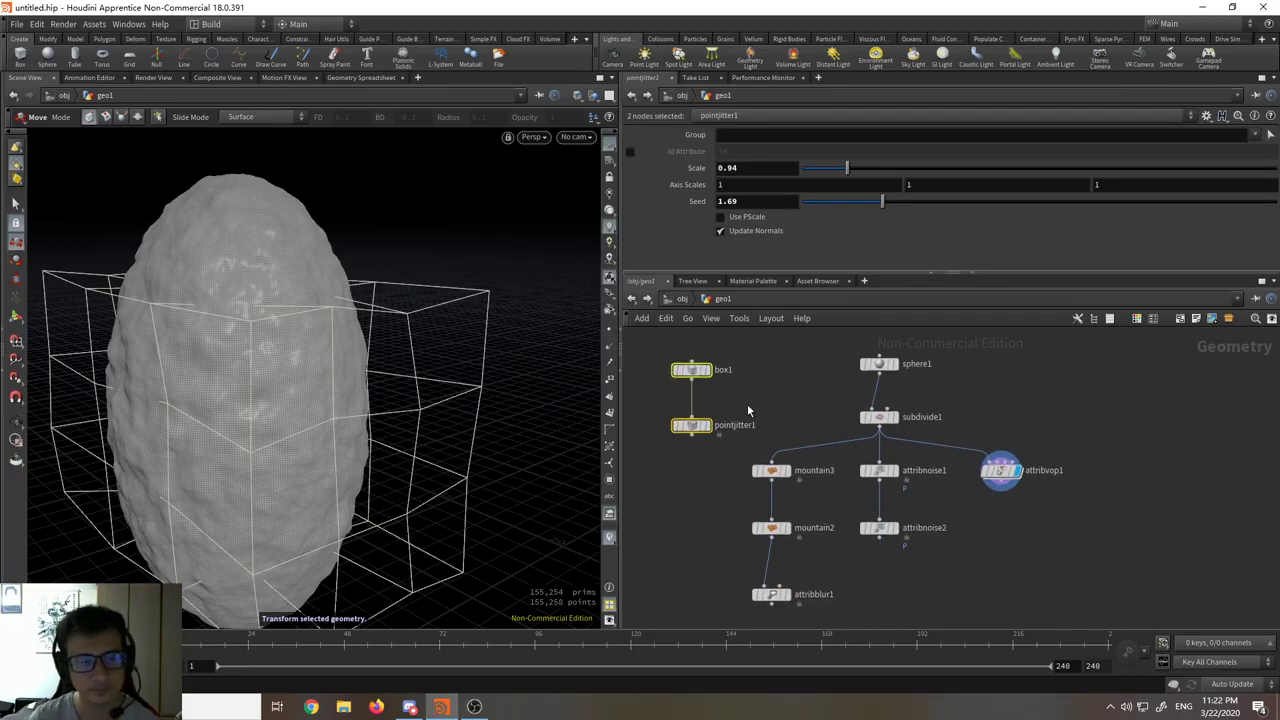
mouse_move(798, 421)
middle_down()
mouse_move(809, 437)
mouse_move(795, 431)
middle_up()
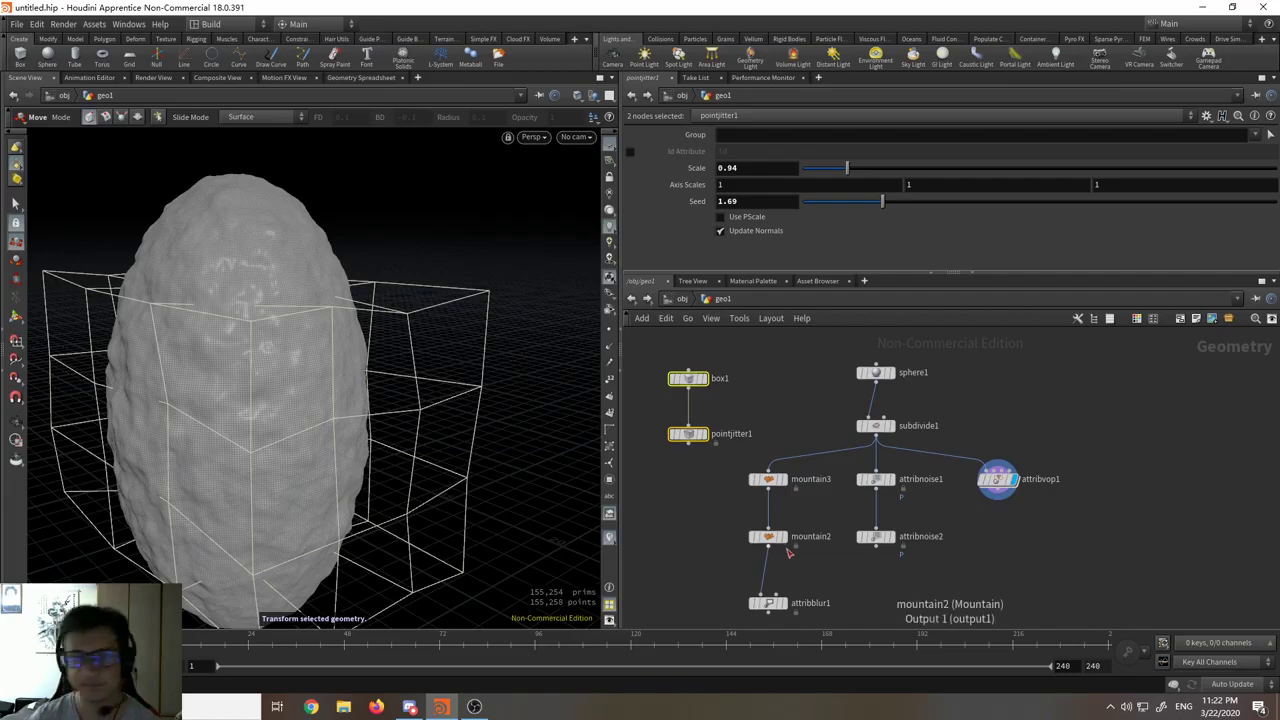
mouse_move(786, 542)
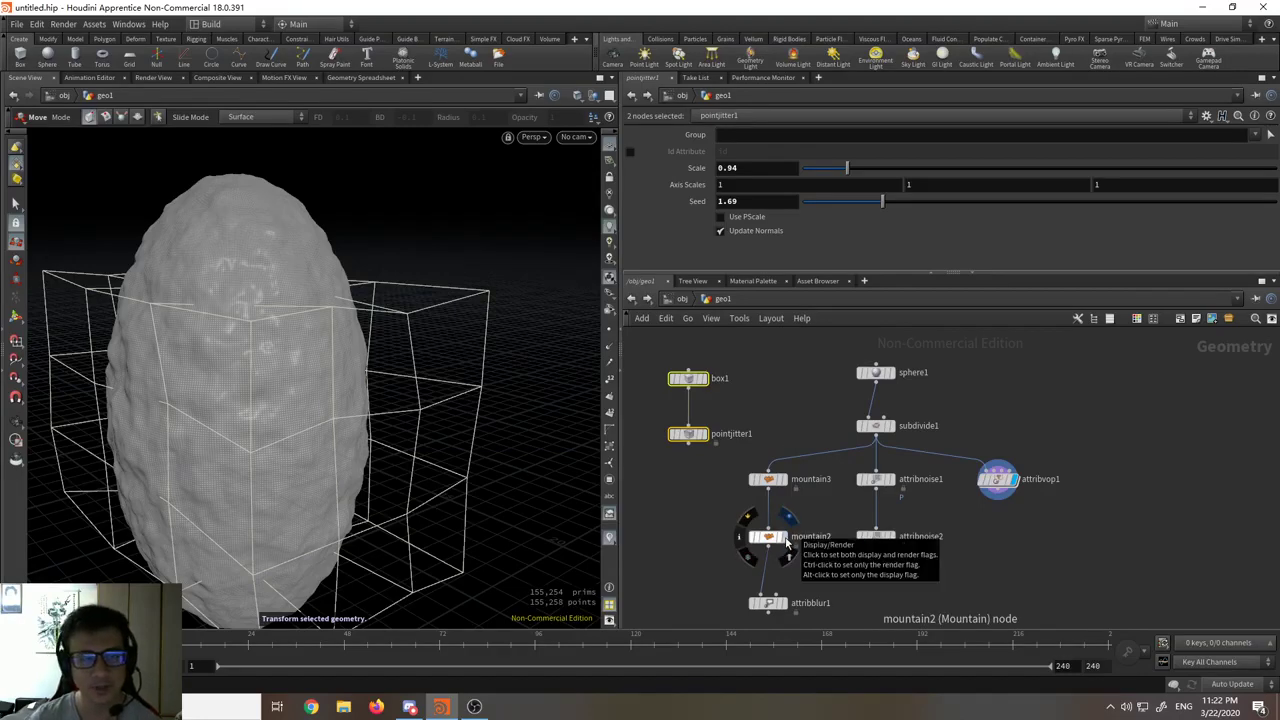
middle_drag(771, 425, 801, 435)
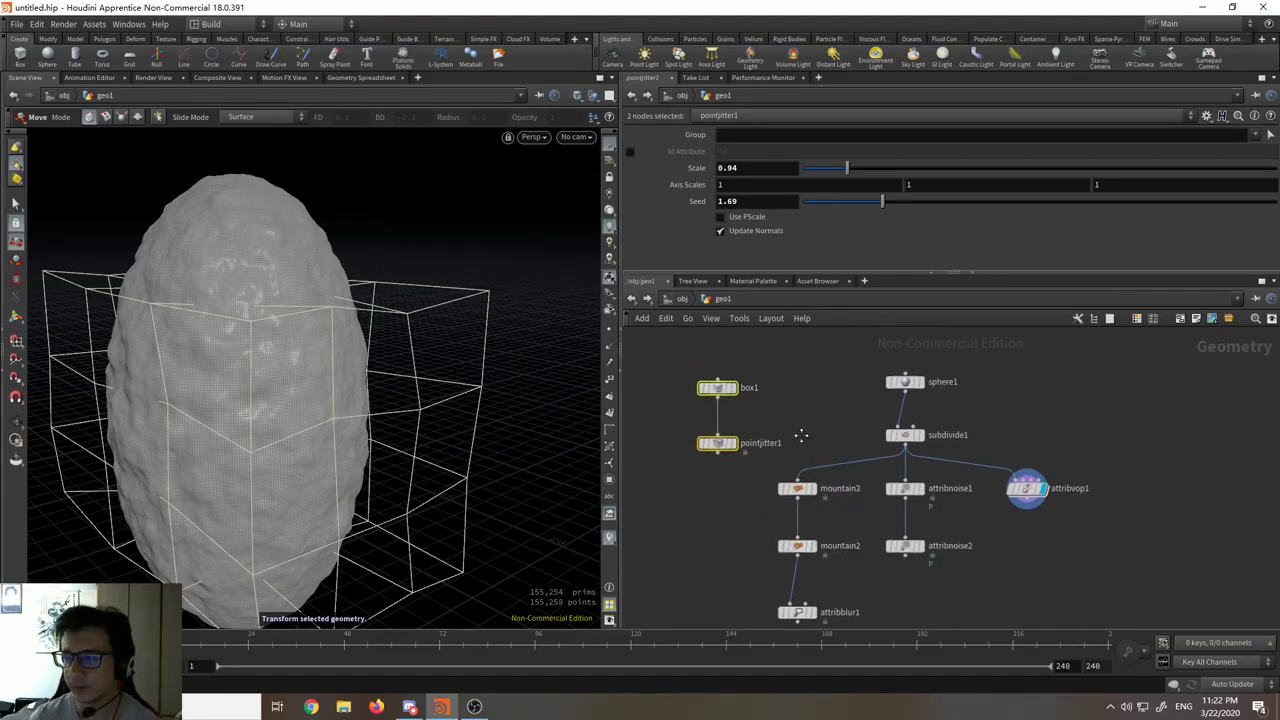